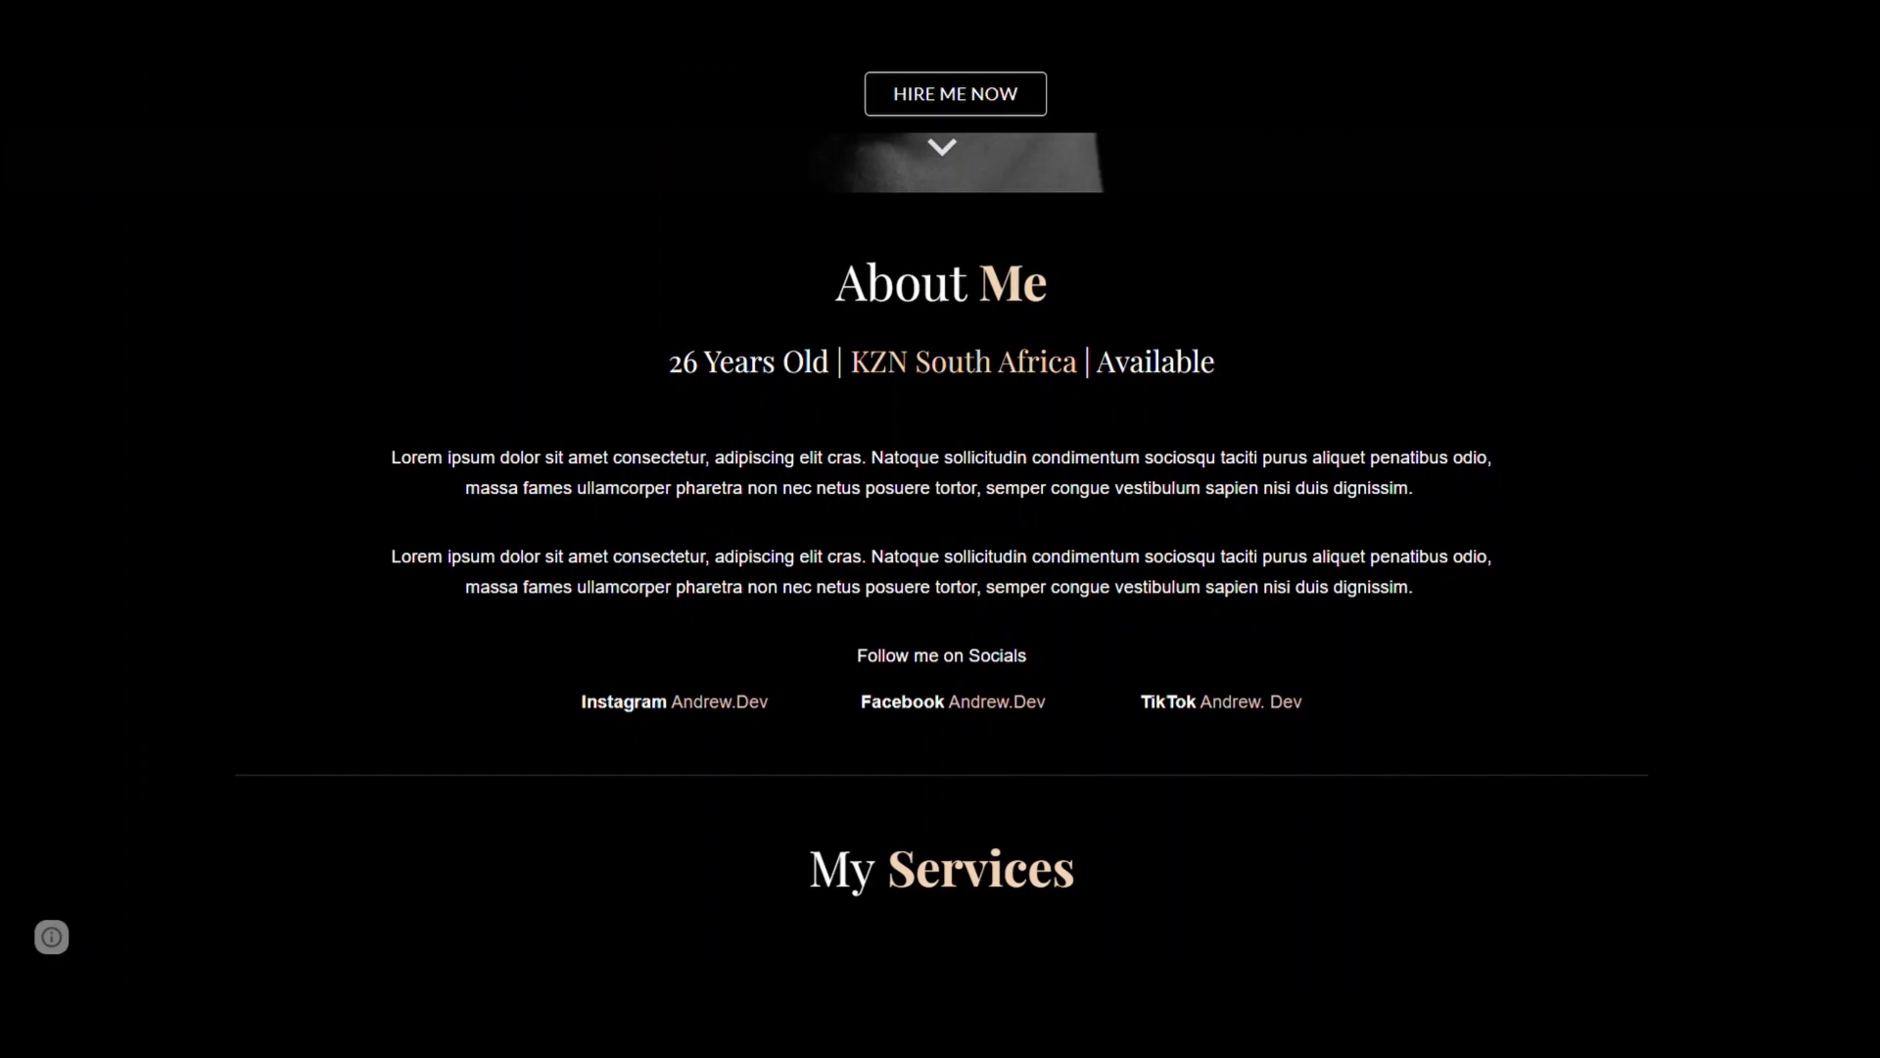
Search Bing for 'googlesite' in the InPrivate window
scroll(937, 678, "down", 10)
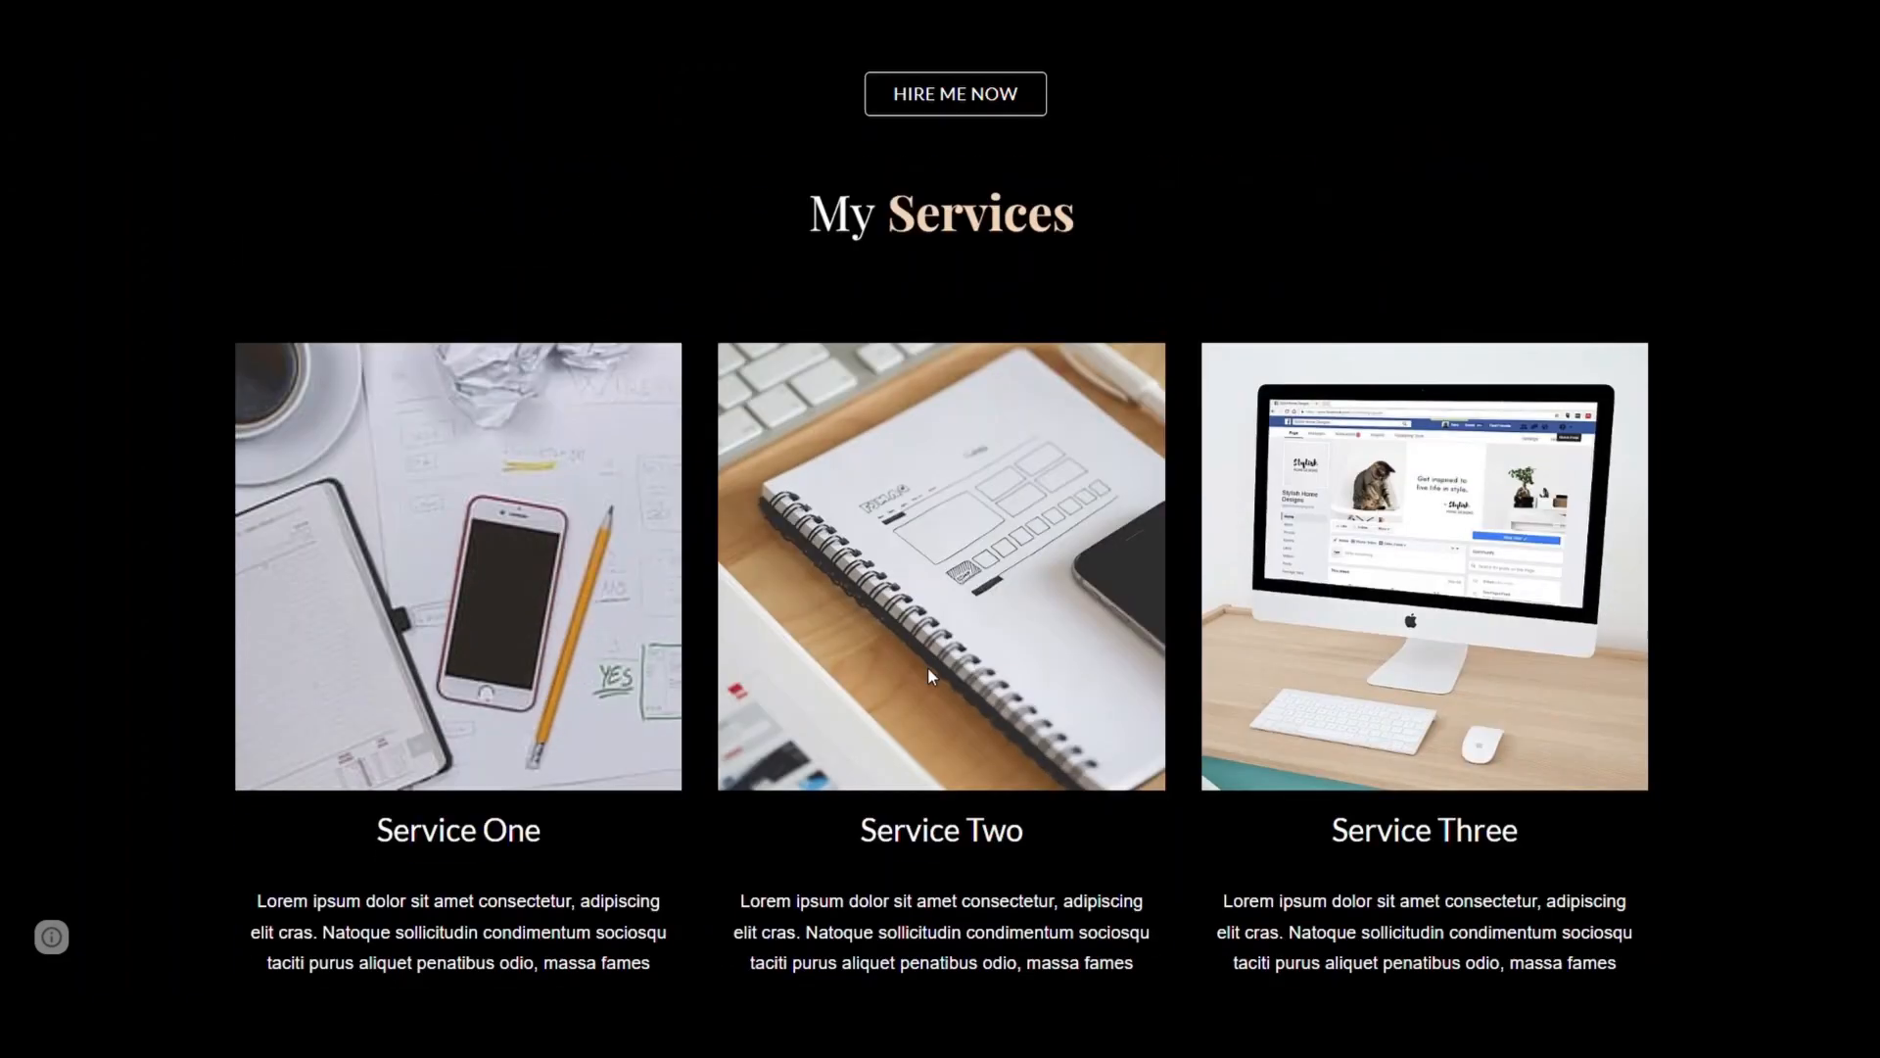
scroll(941, 529, "down", 5)
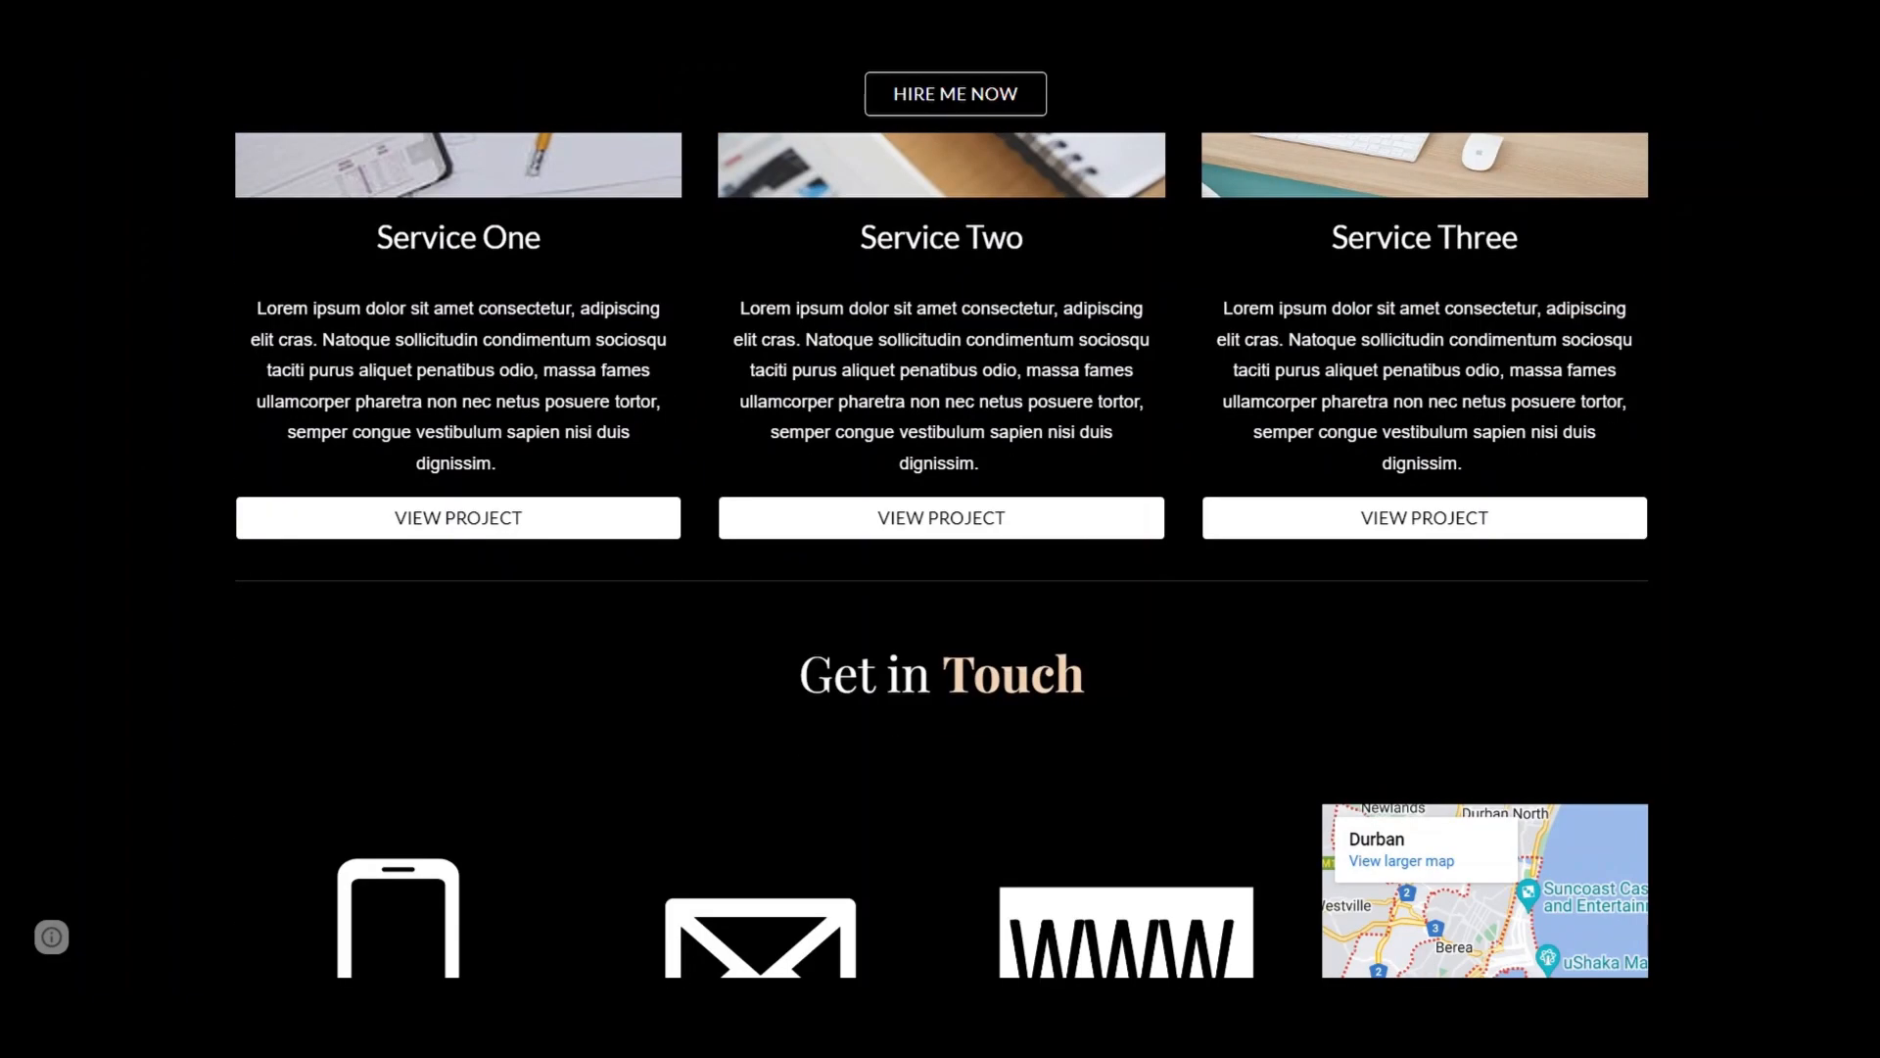
scroll(930, 674, "up", 12)
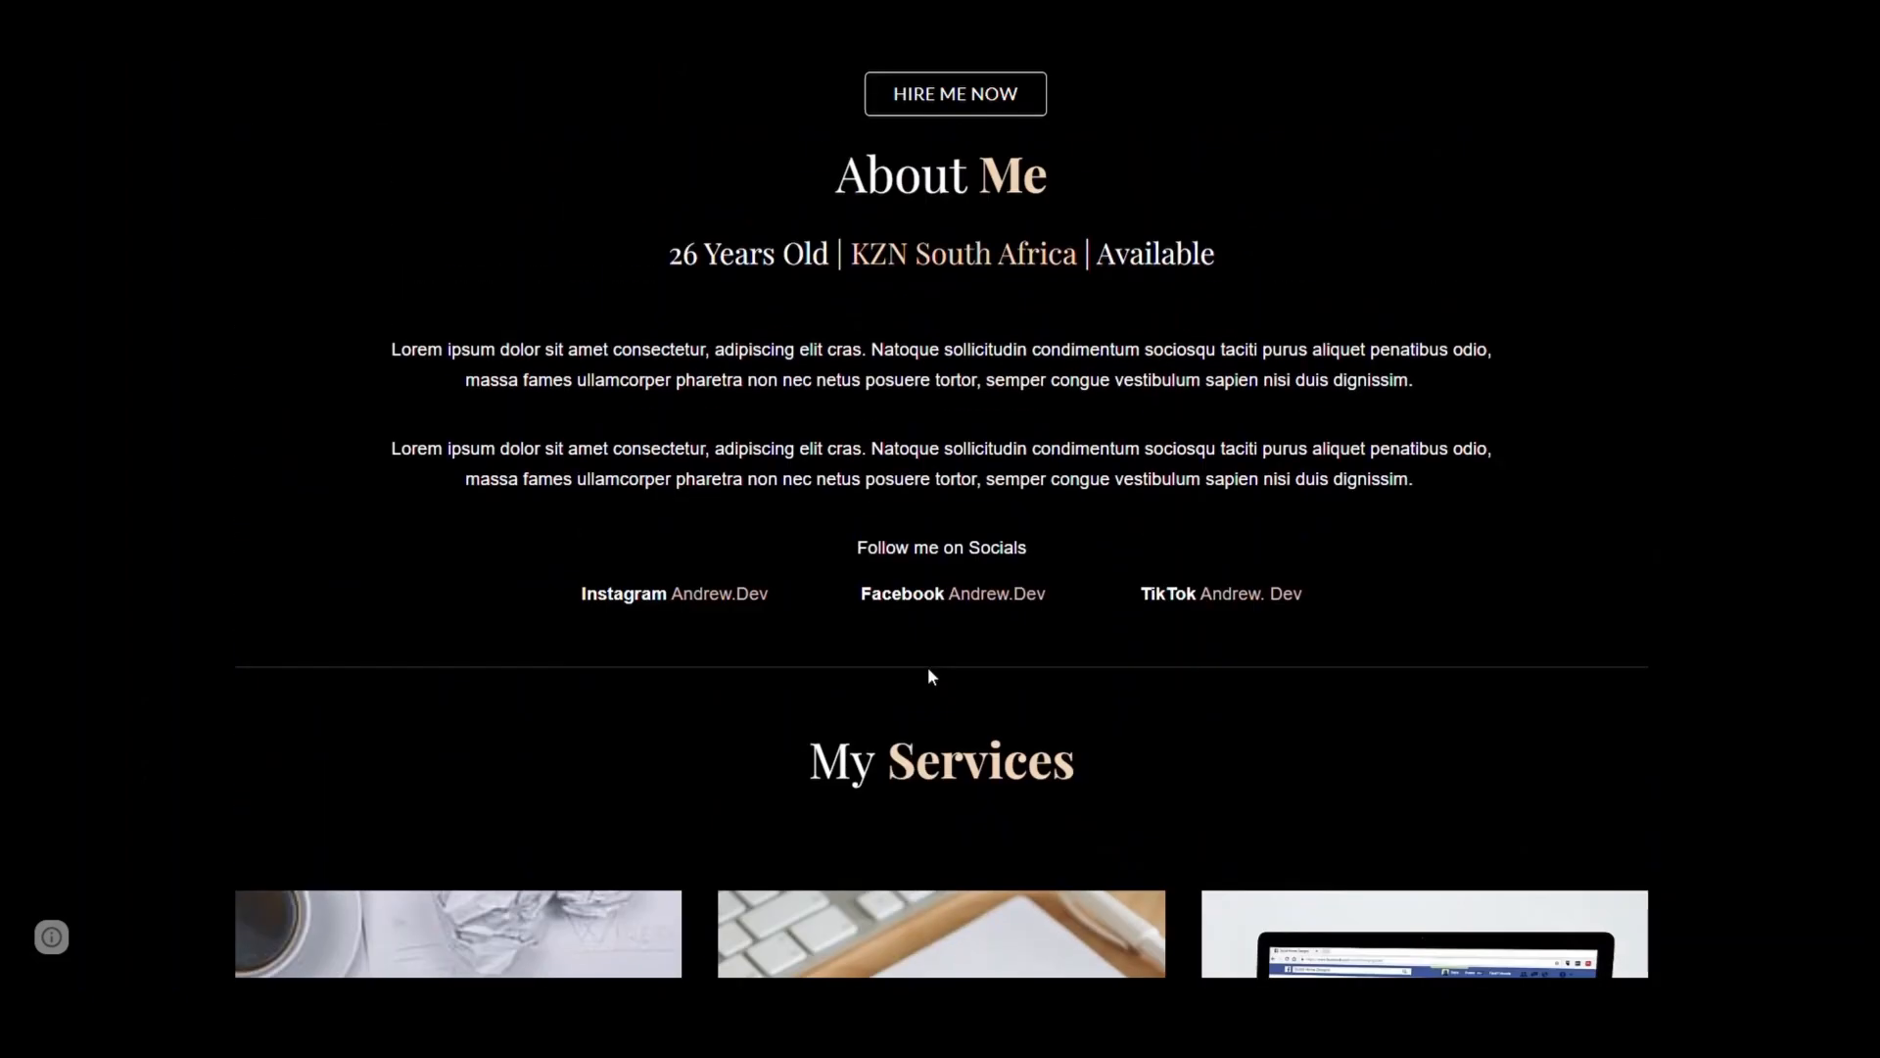
scroll(929, 676, "up", 10)
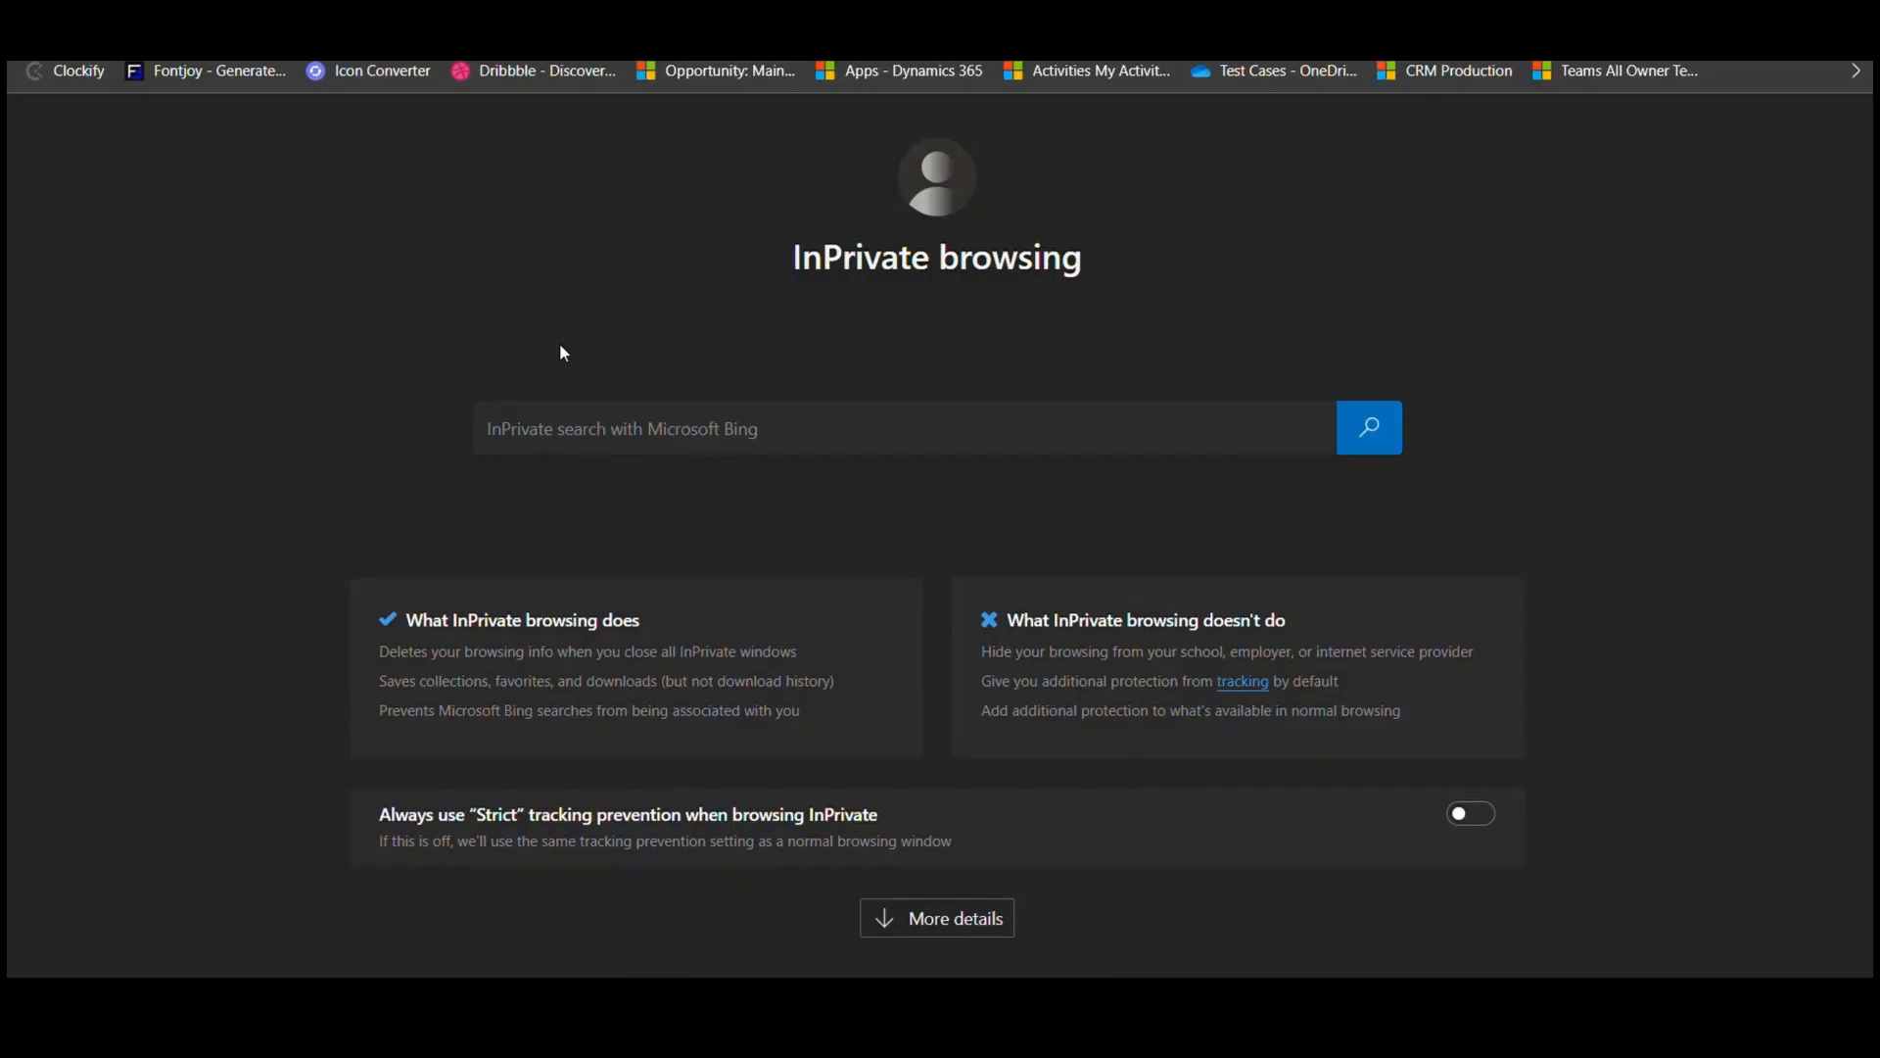
type("googlesit")
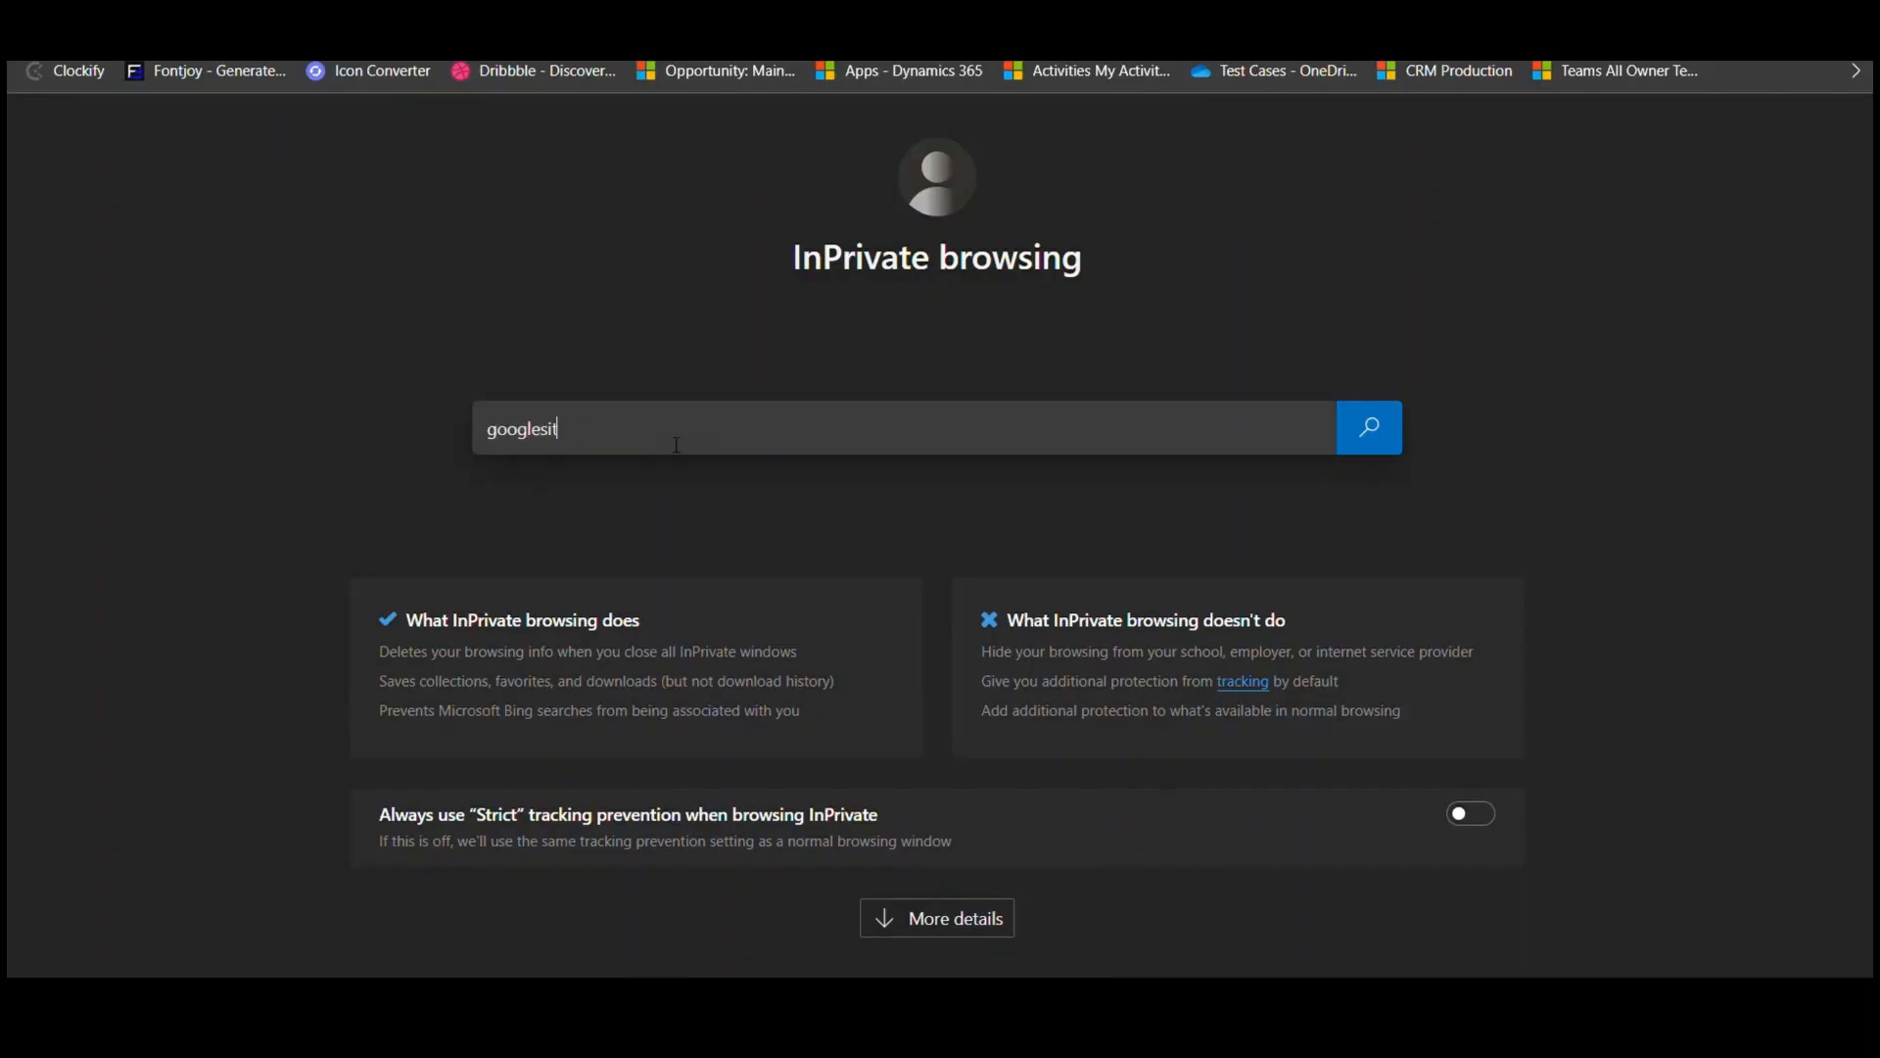
type("e")
key("Return")
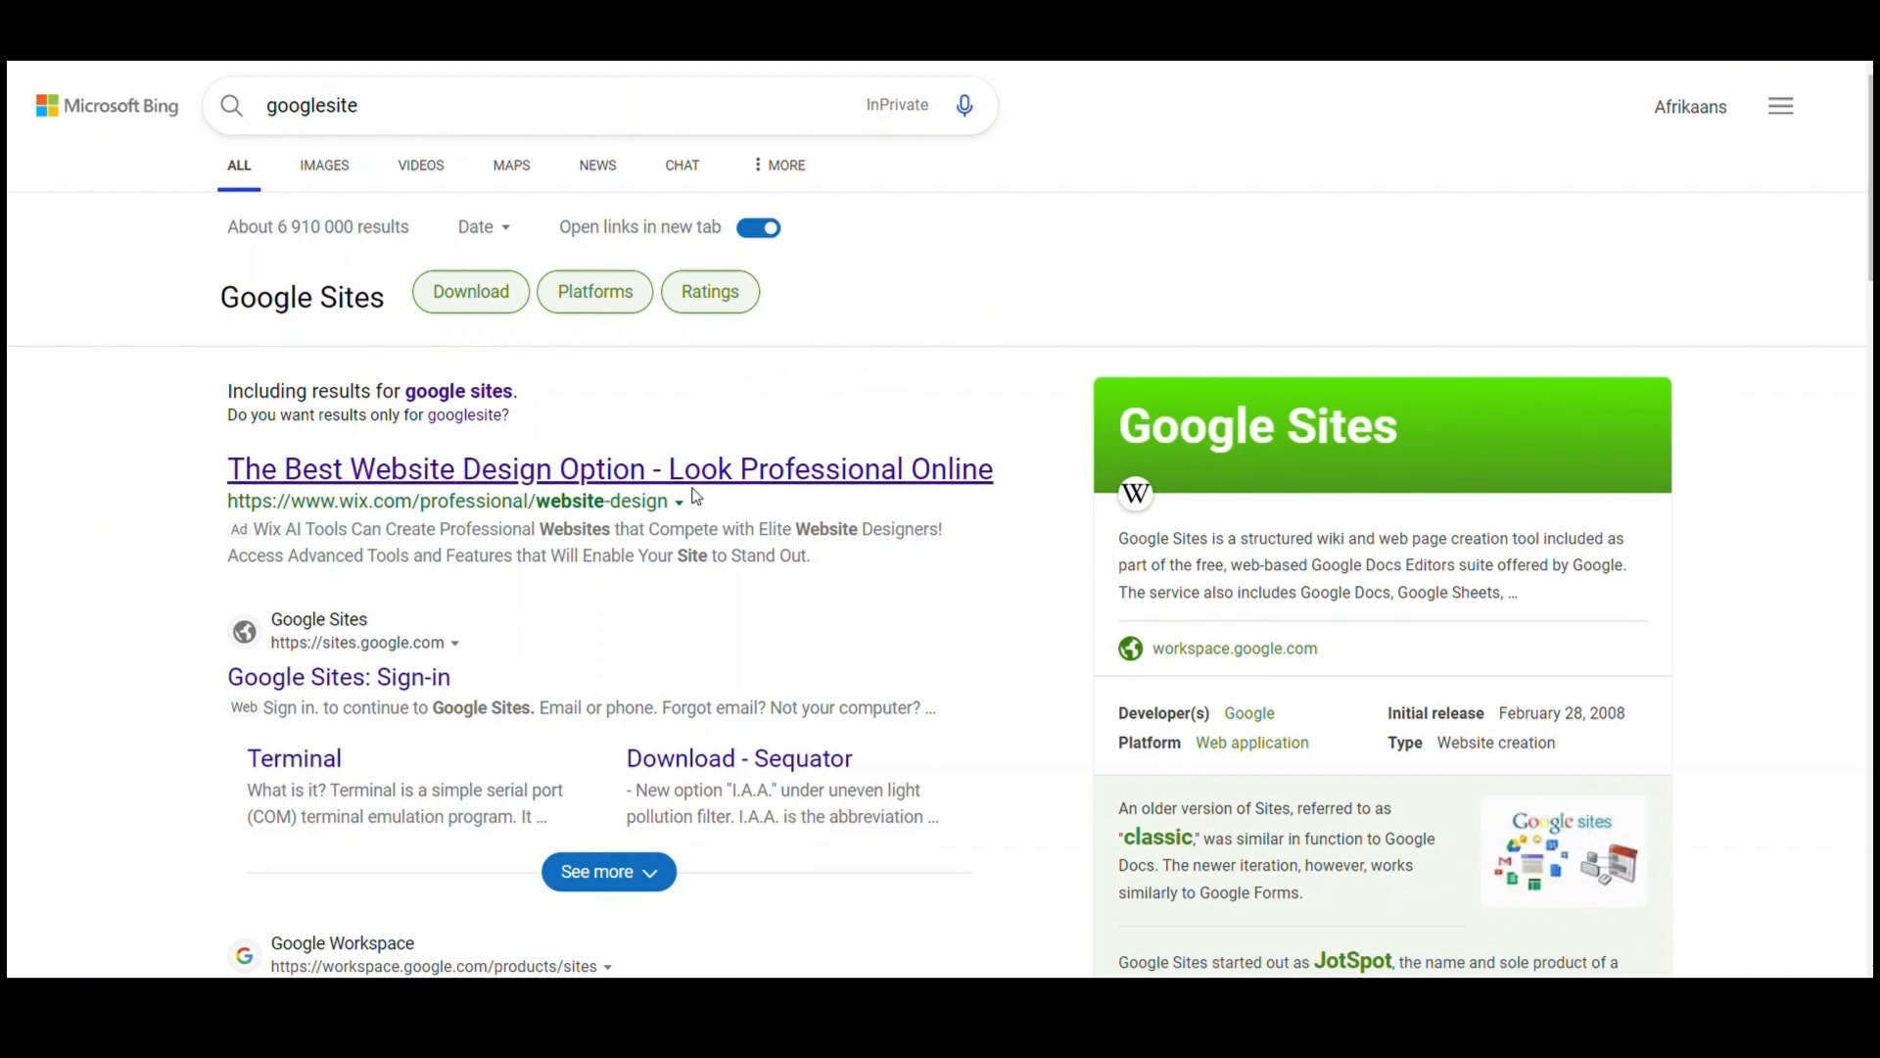
Open Google Sites from the results, sign in, and start a Blank site
scroll(697, 497, "down", 4)
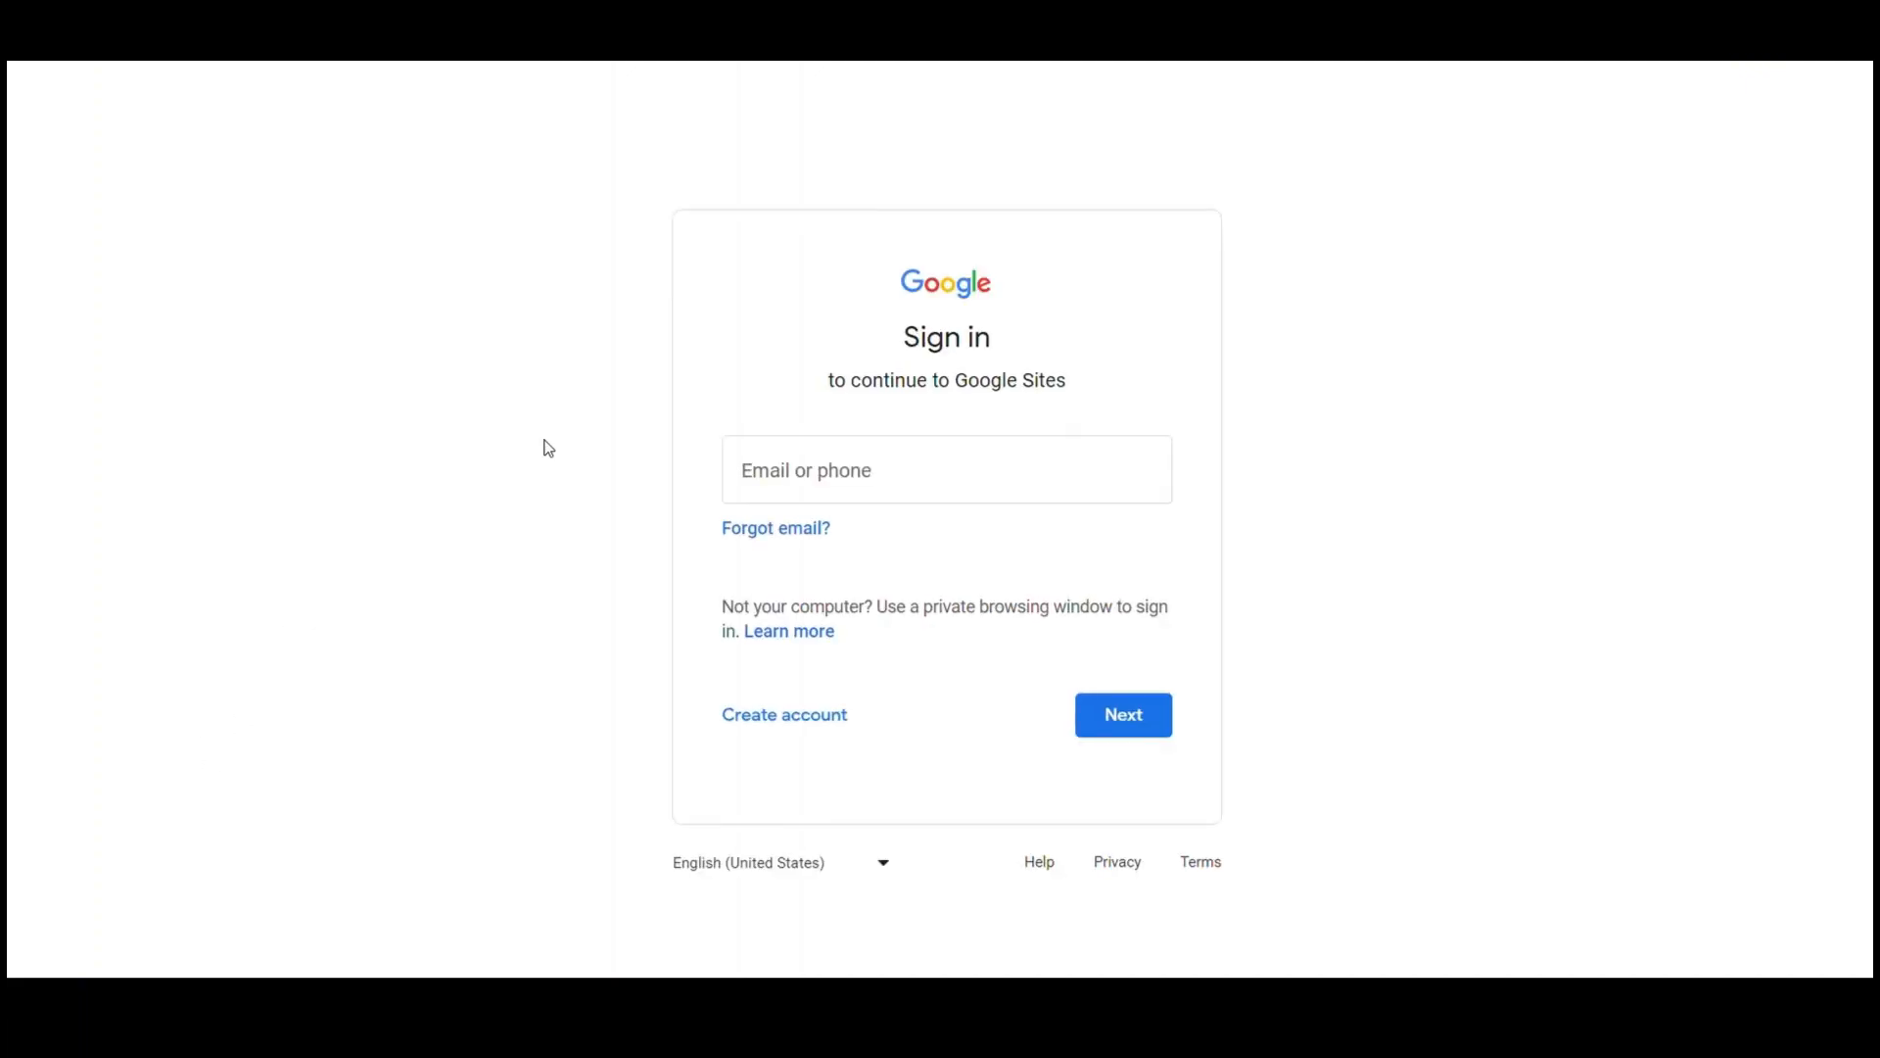
left_click(609, 461)
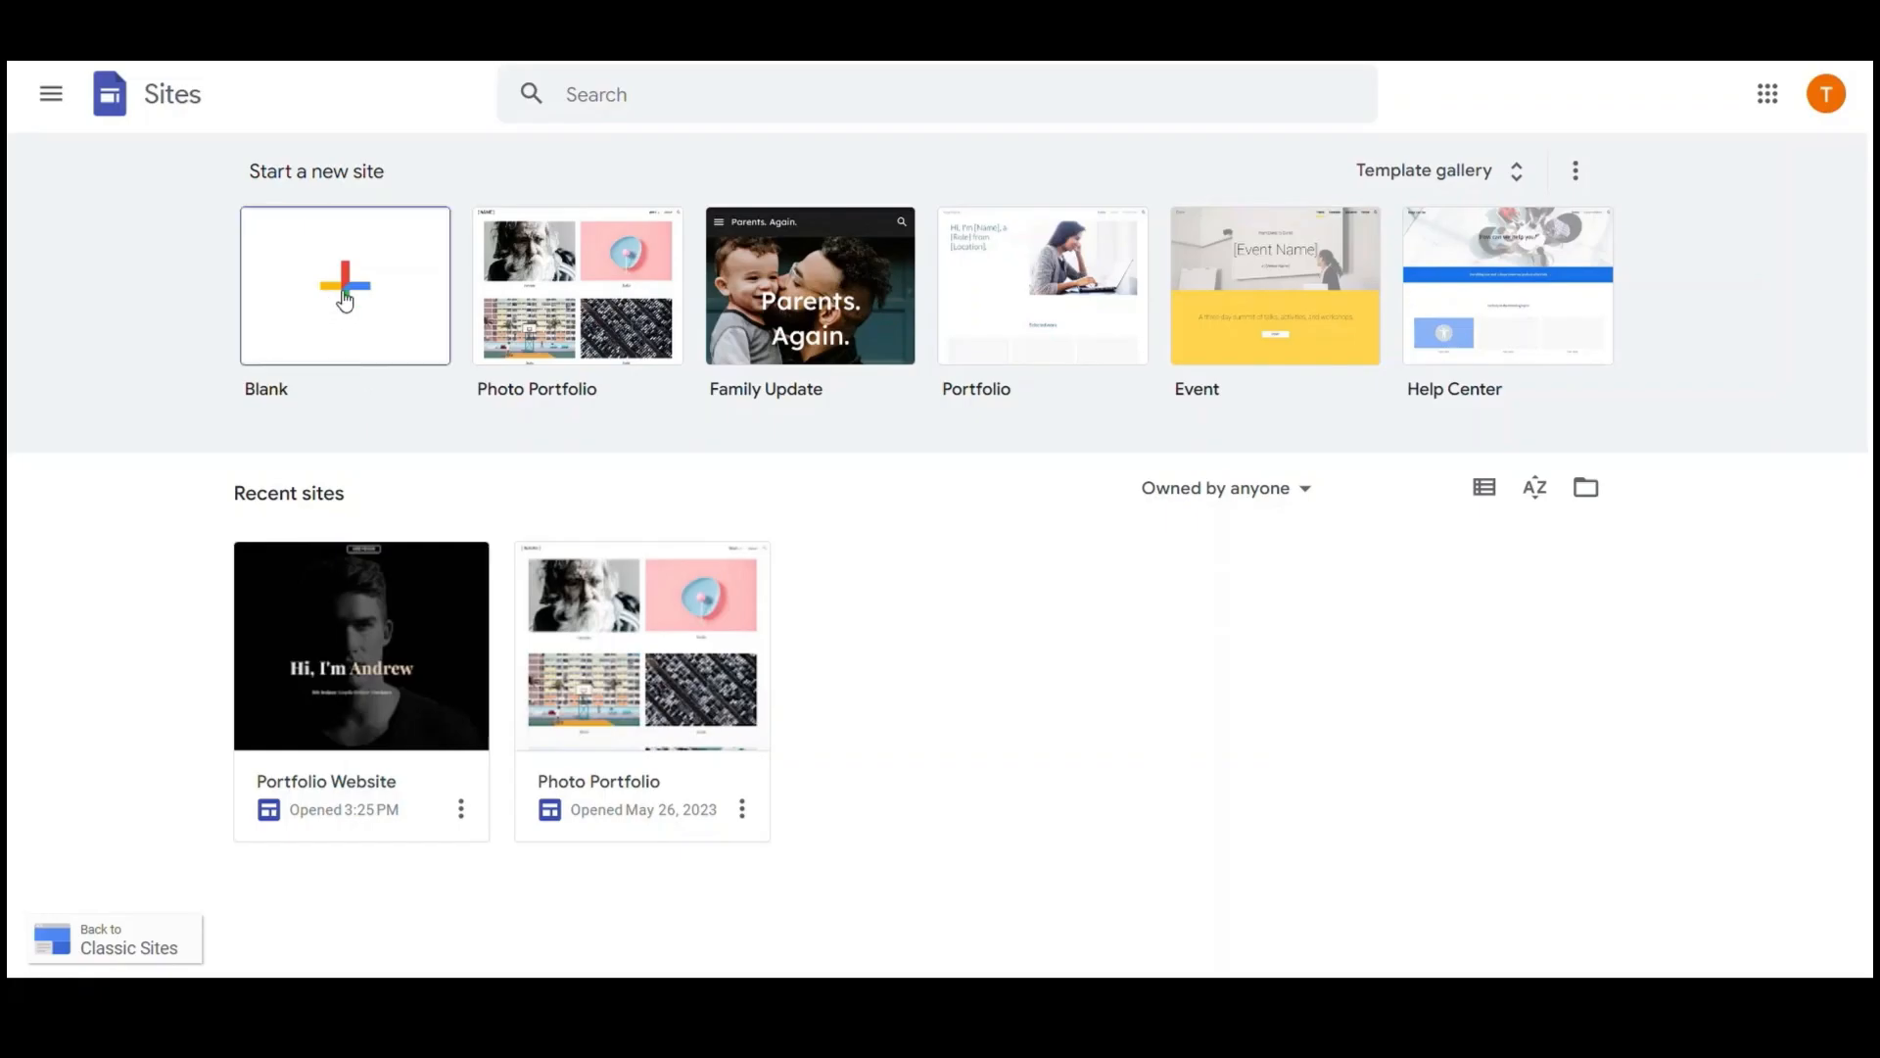
left_click(959, 528)
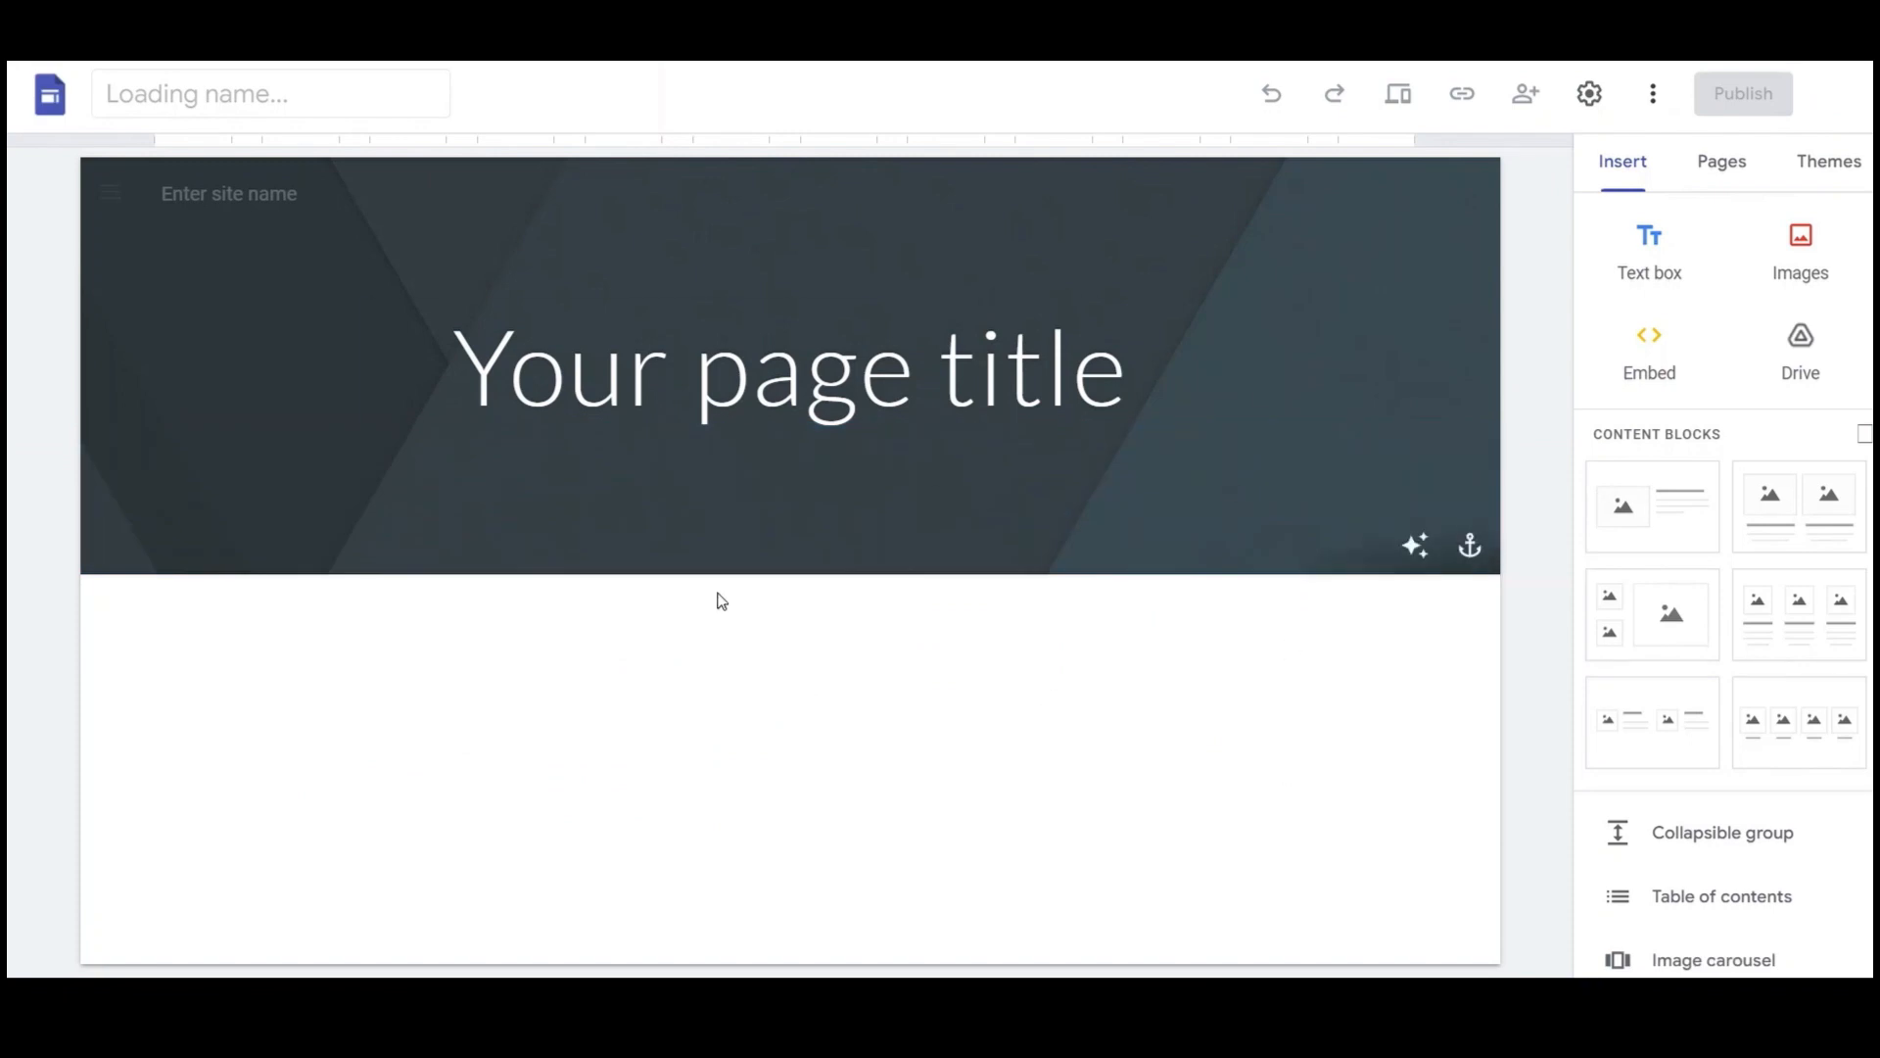
Set the header type to the full-height Cover layout
left_click(1078, 372)
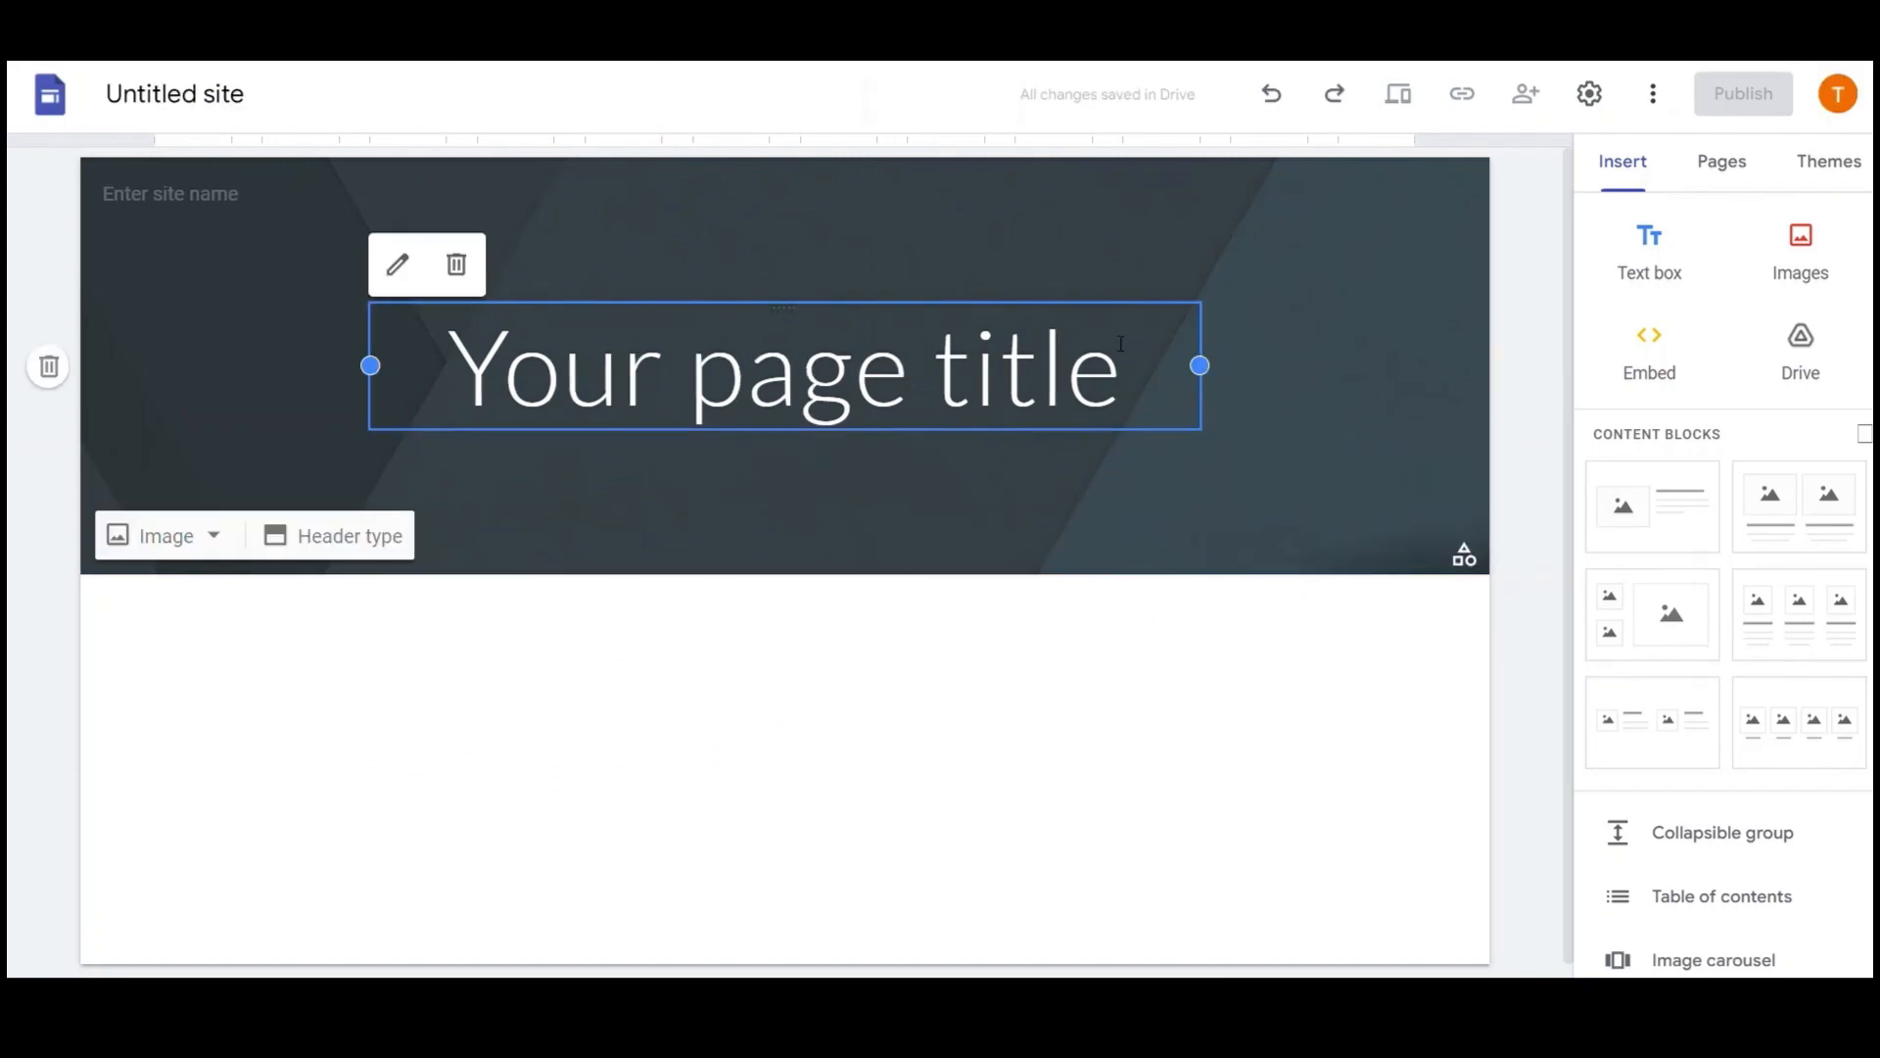
left_click(1214, 520)
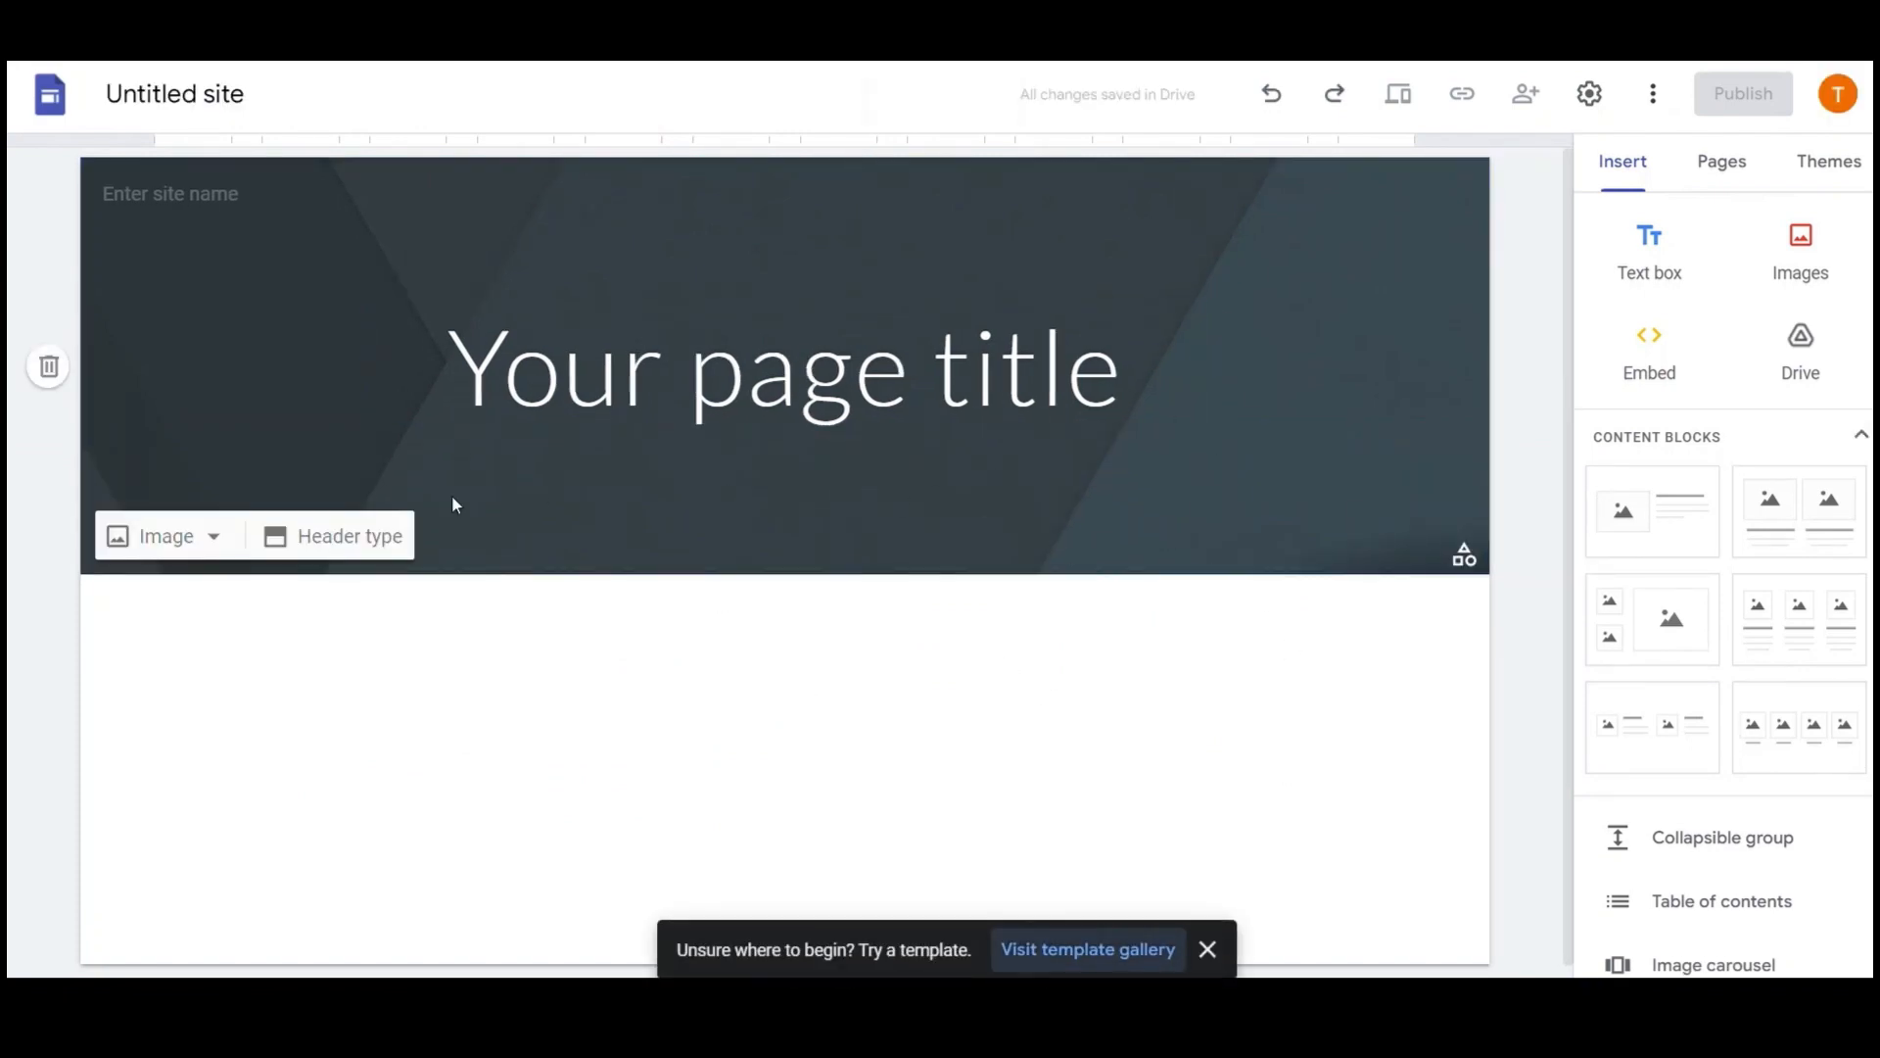
left_click(338, 536)
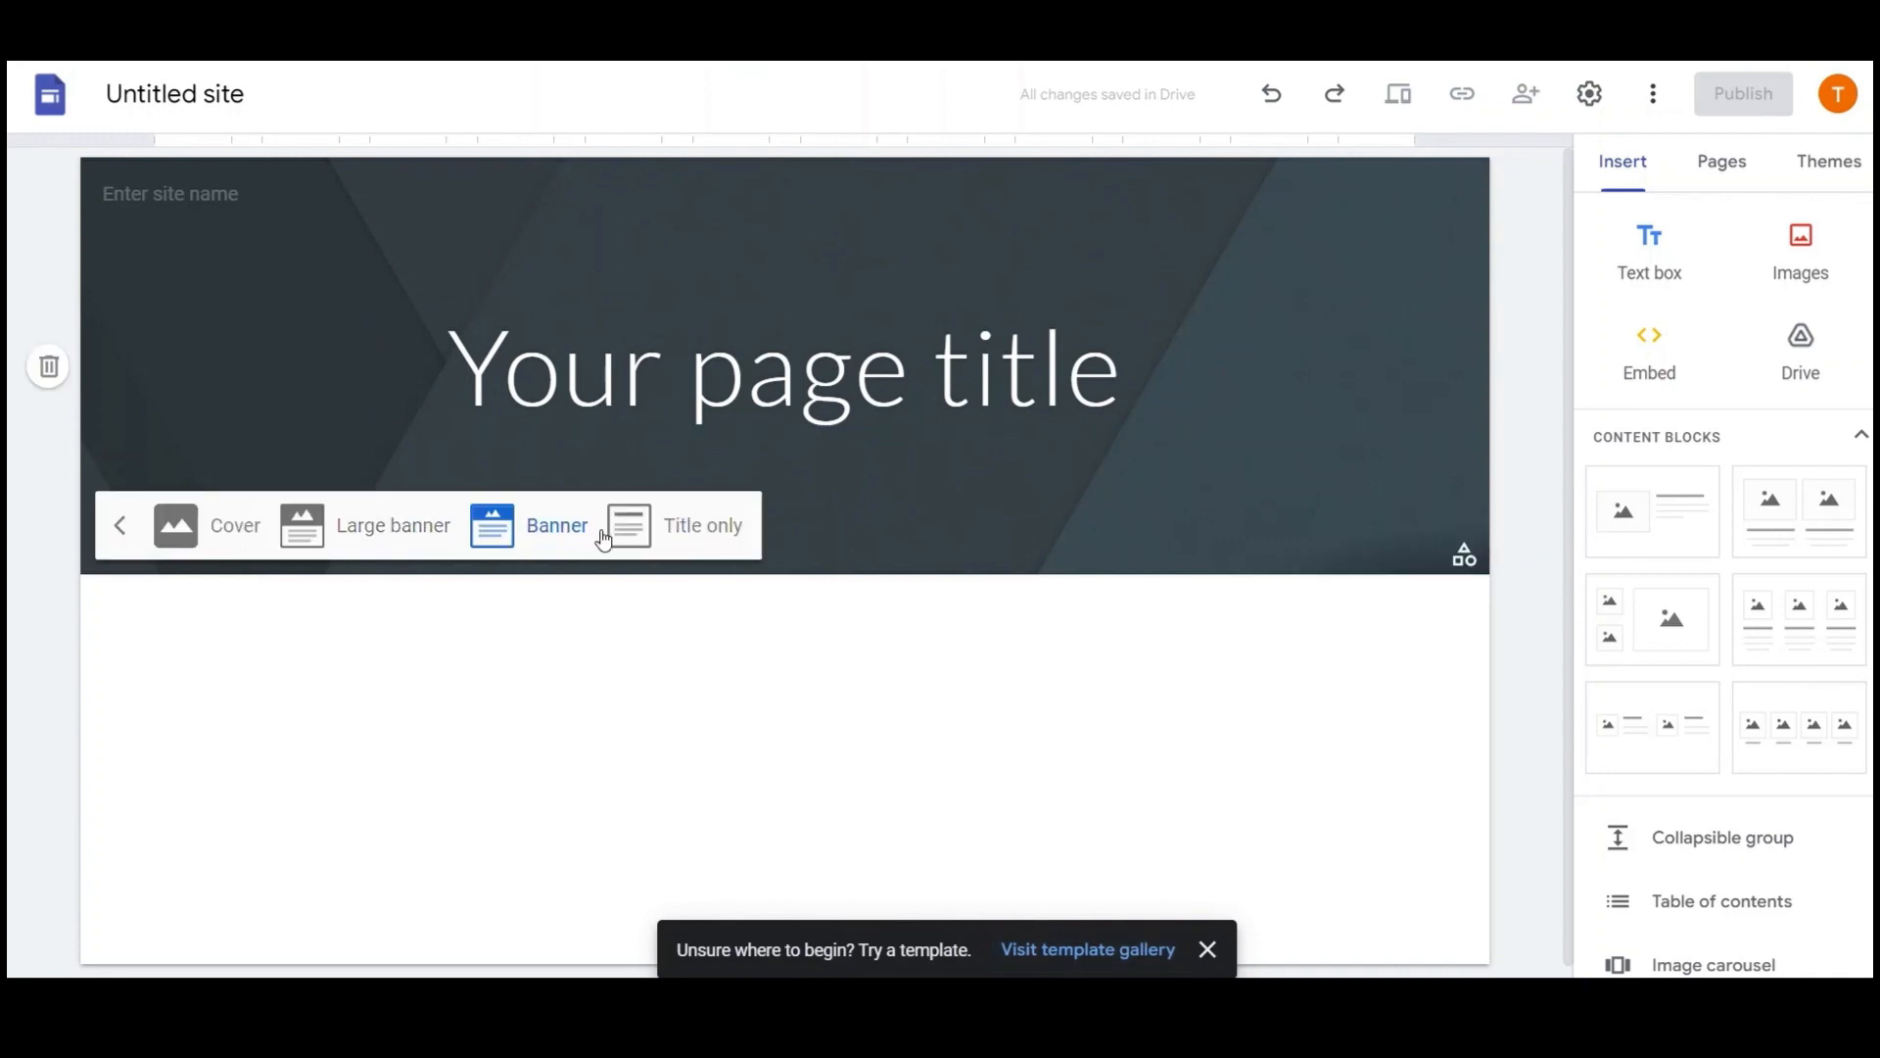
left_click(242, 544)
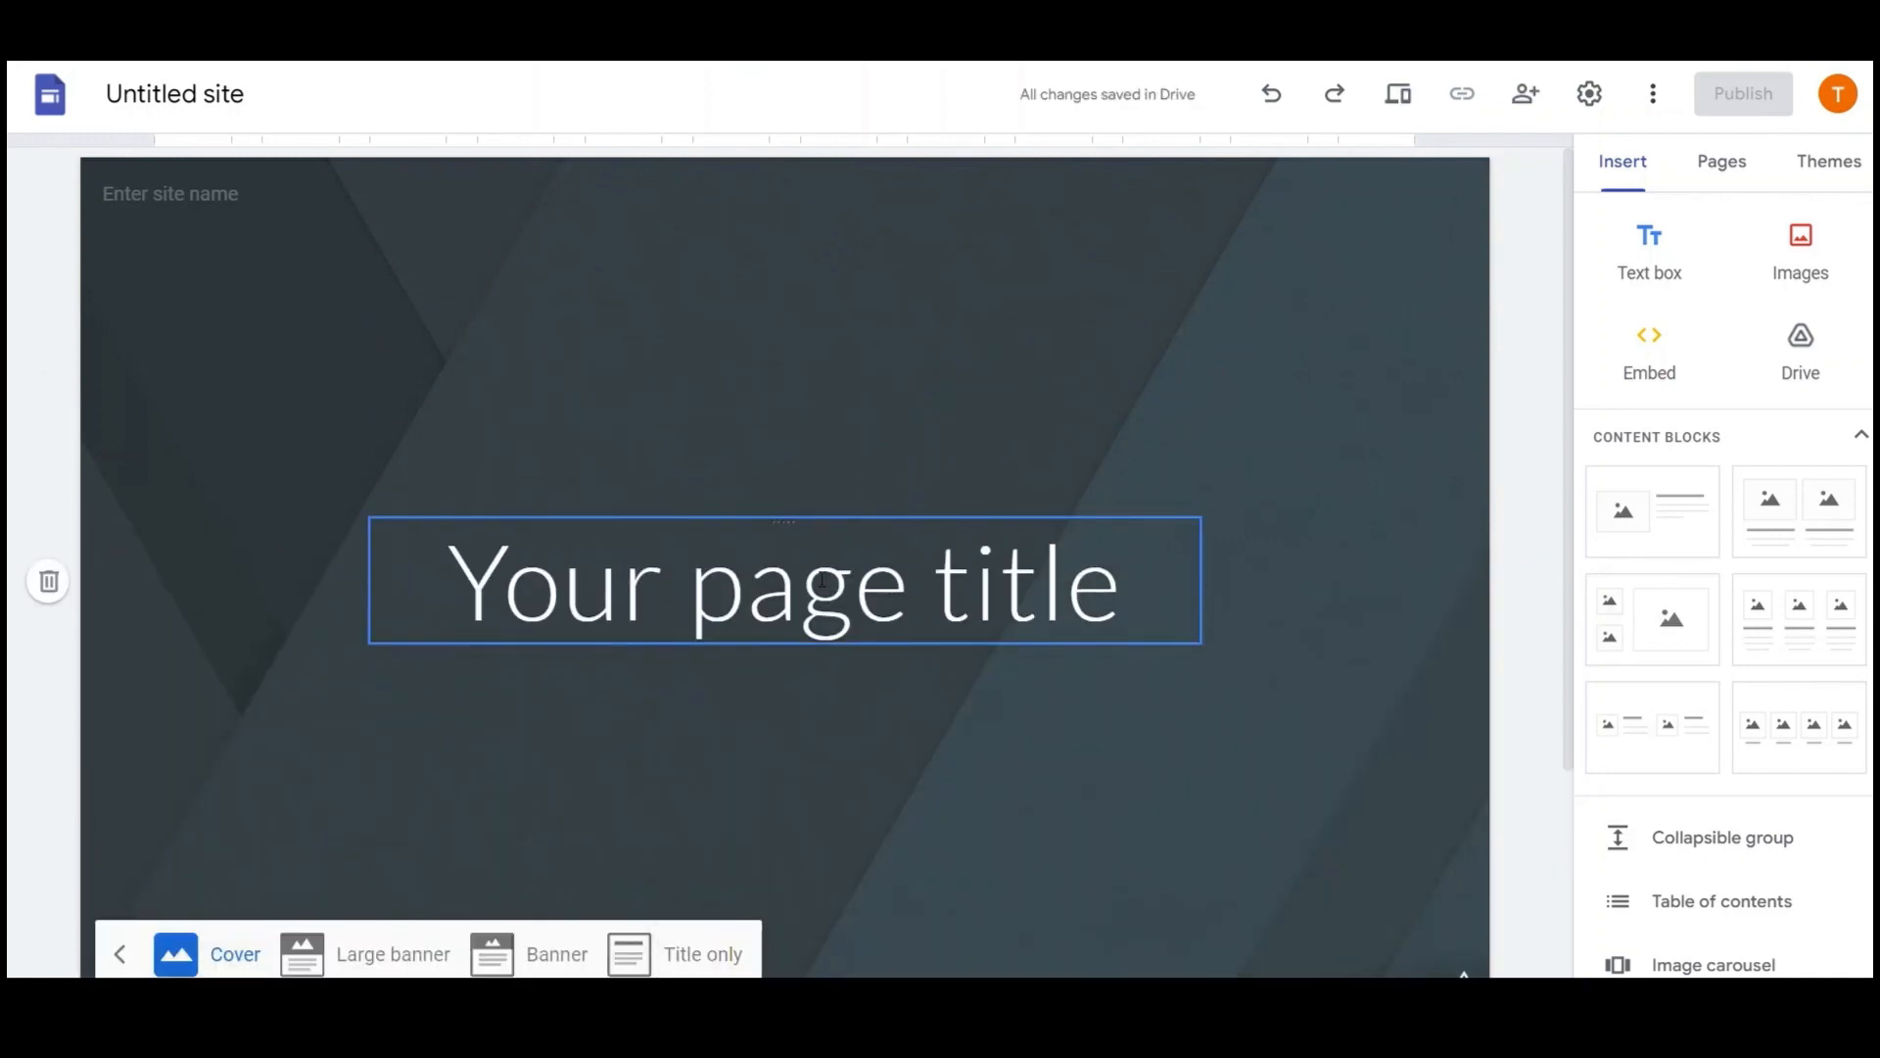
Replace the page title with 'Hi, I'm Andrew' and add an empty text box
left_click(906, 592)
key("ctrl+a")
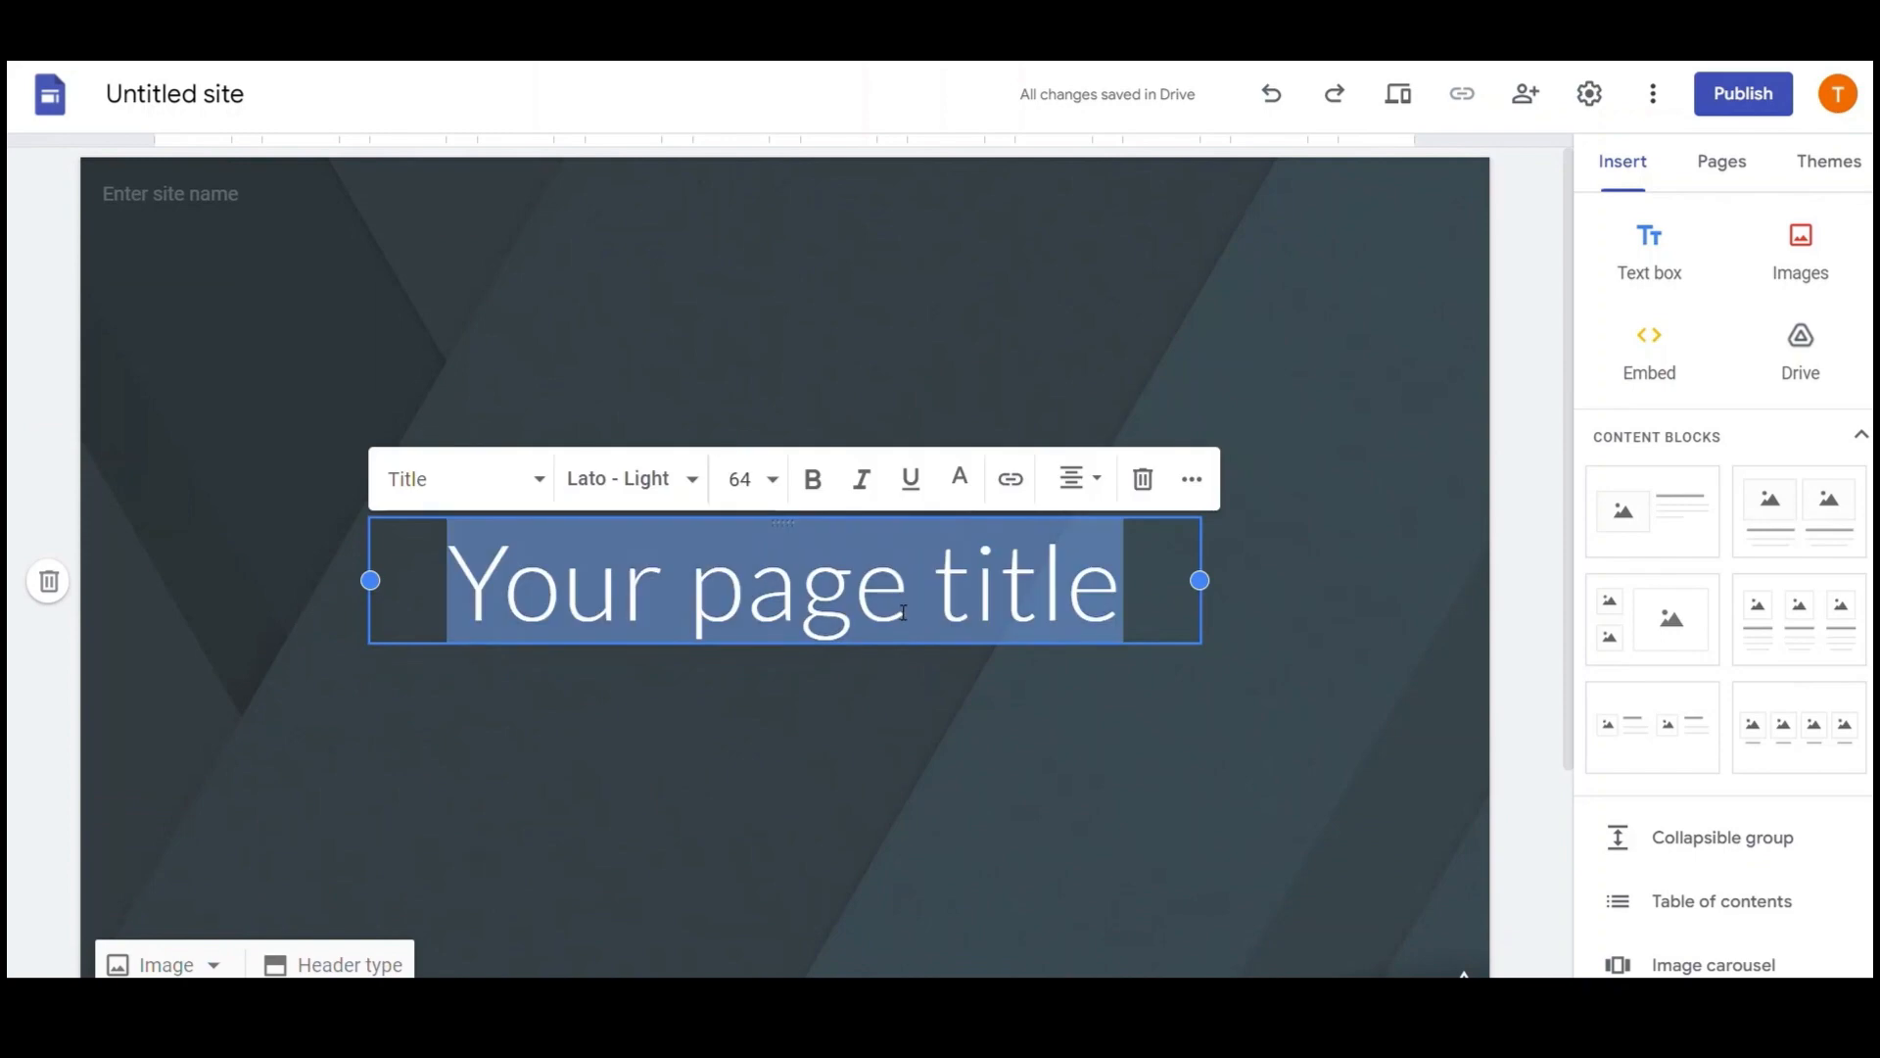
type("Hi, I'm Andrew")
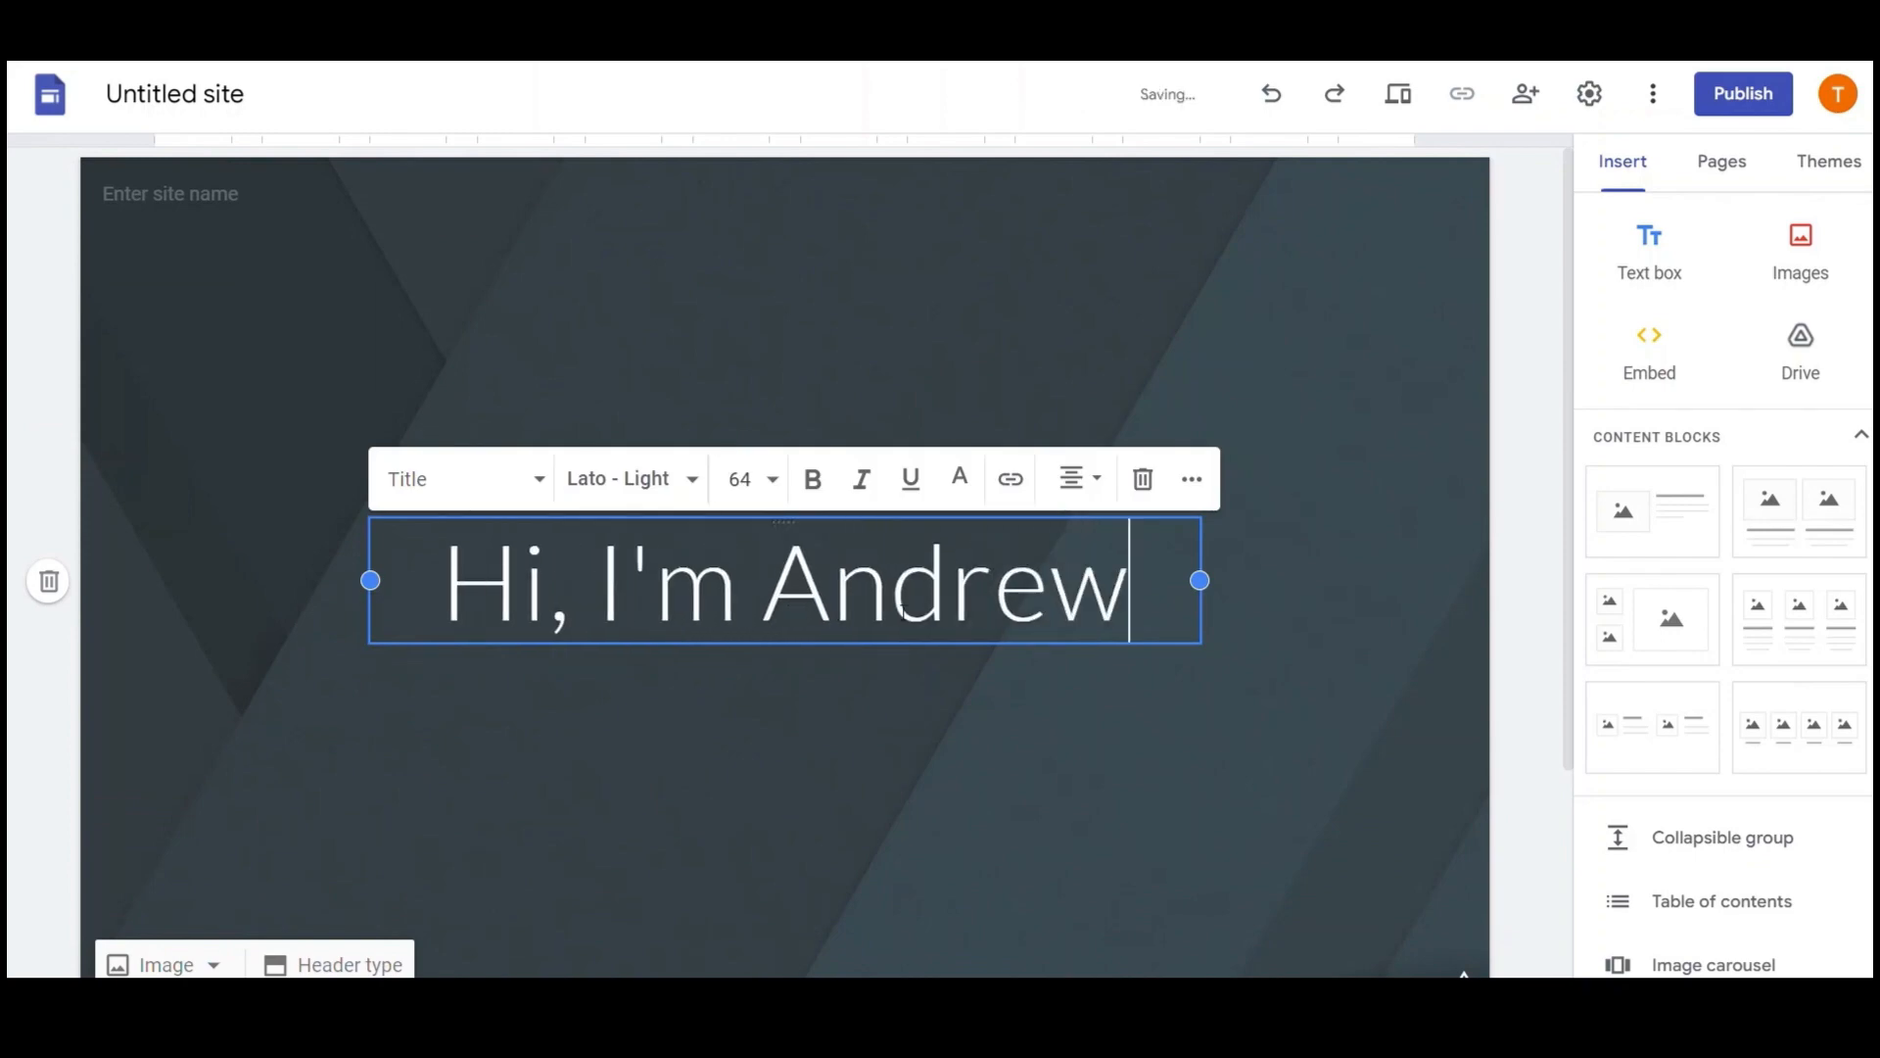
left_click(1129, 420)
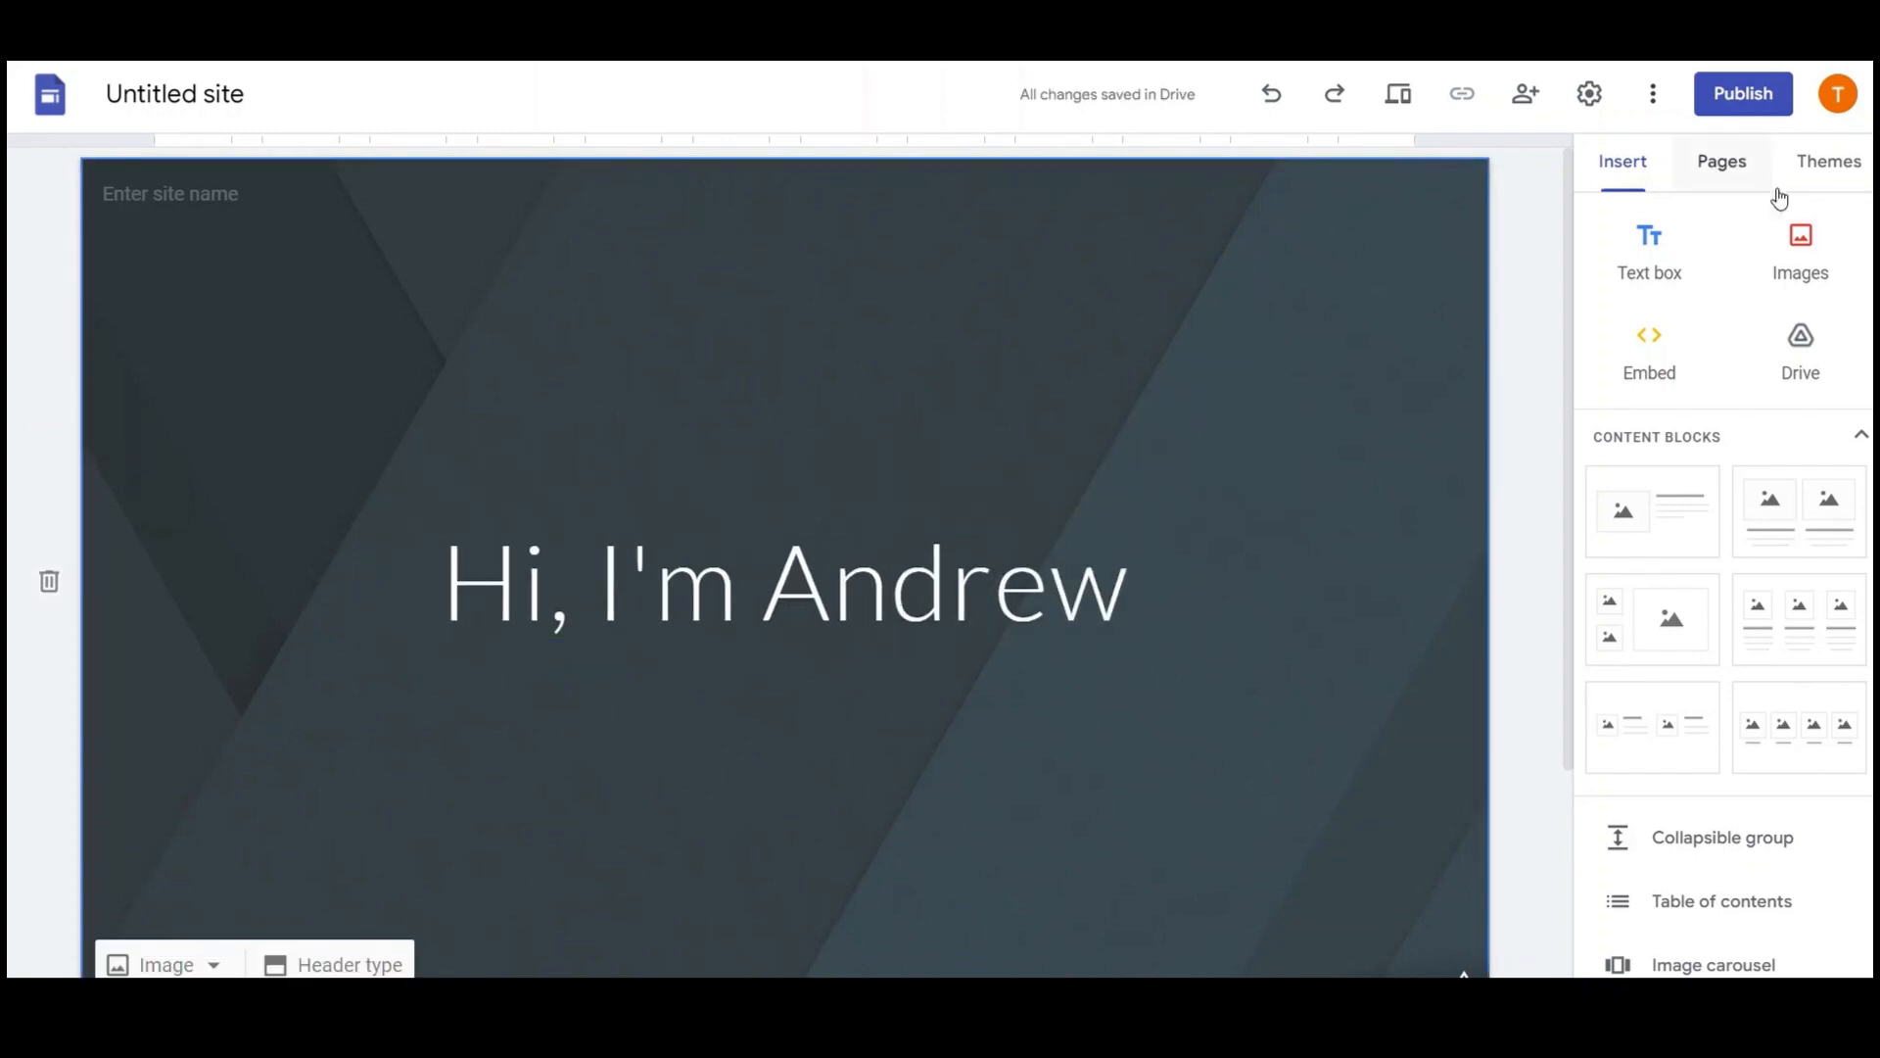
left_click(1665, 259)
Move the new text box under the title and type 'Web Designer | Graphic Designer | Freelancer'
left_click_drag(1007, 661, 999, 392)
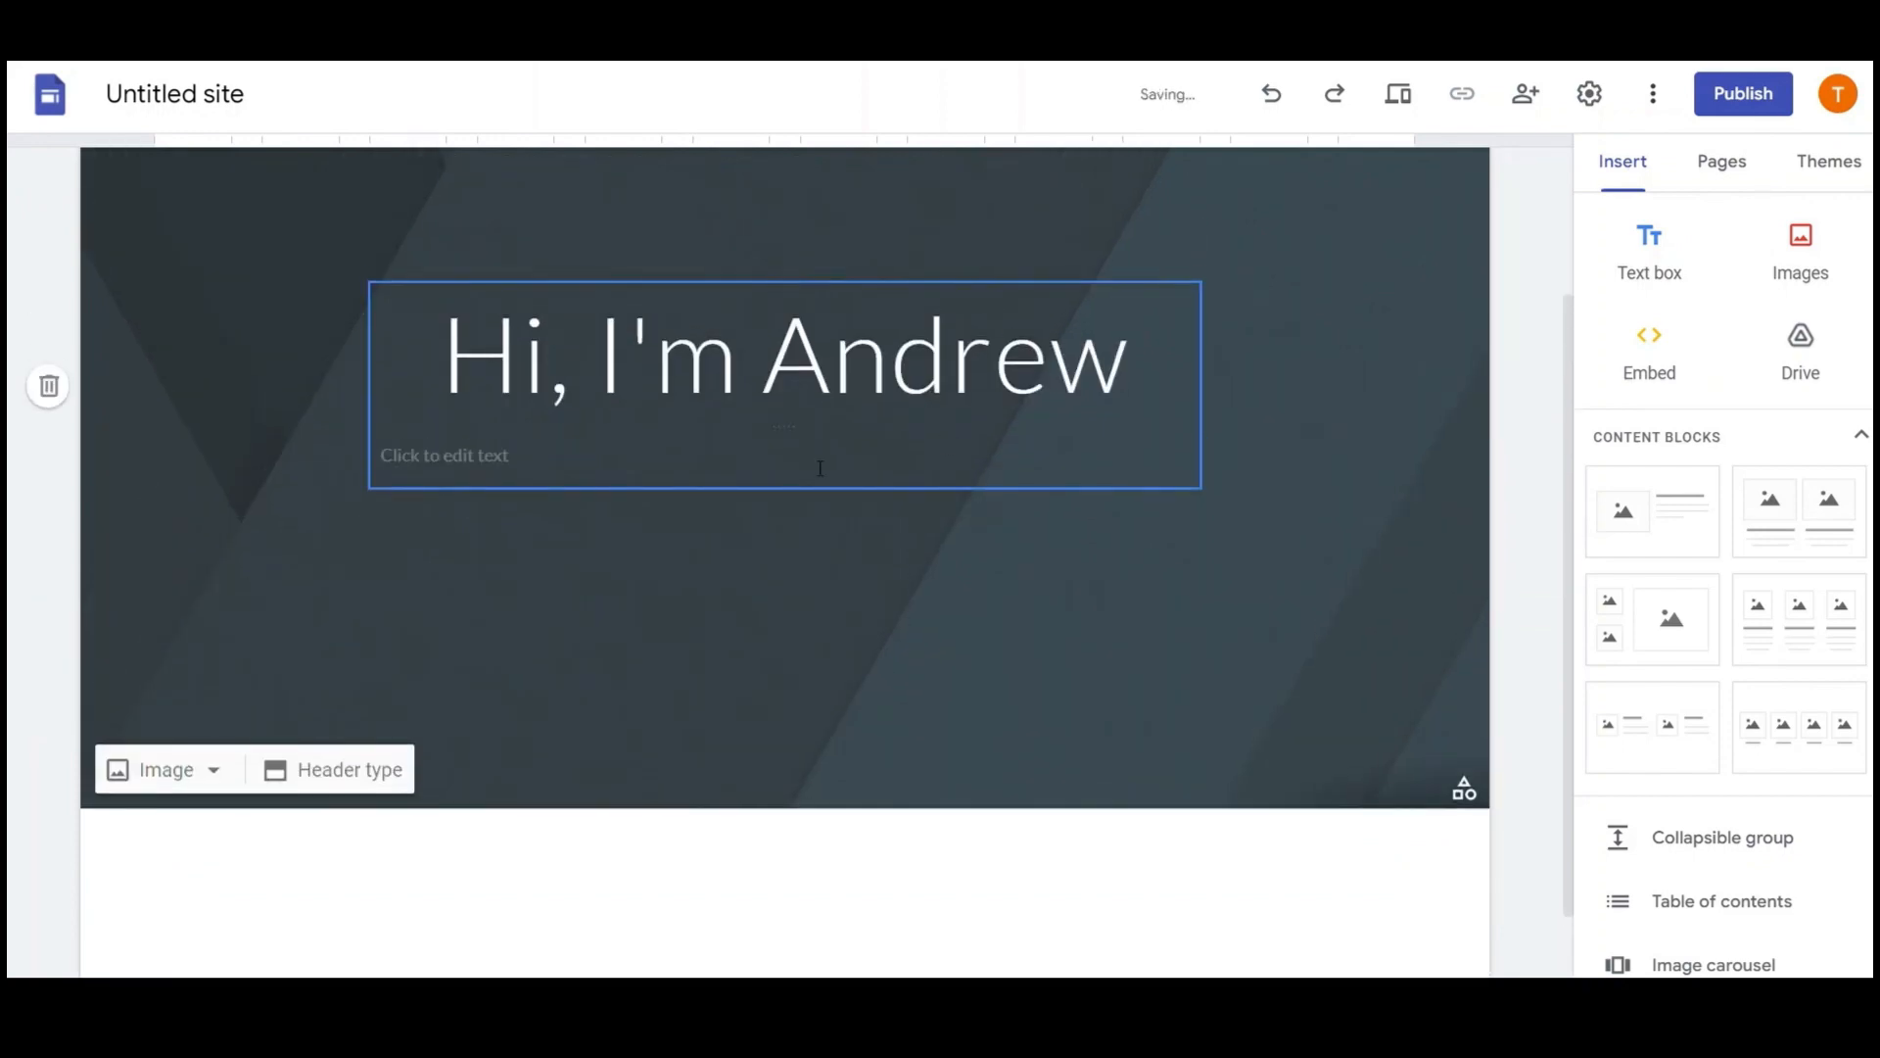
type("W")
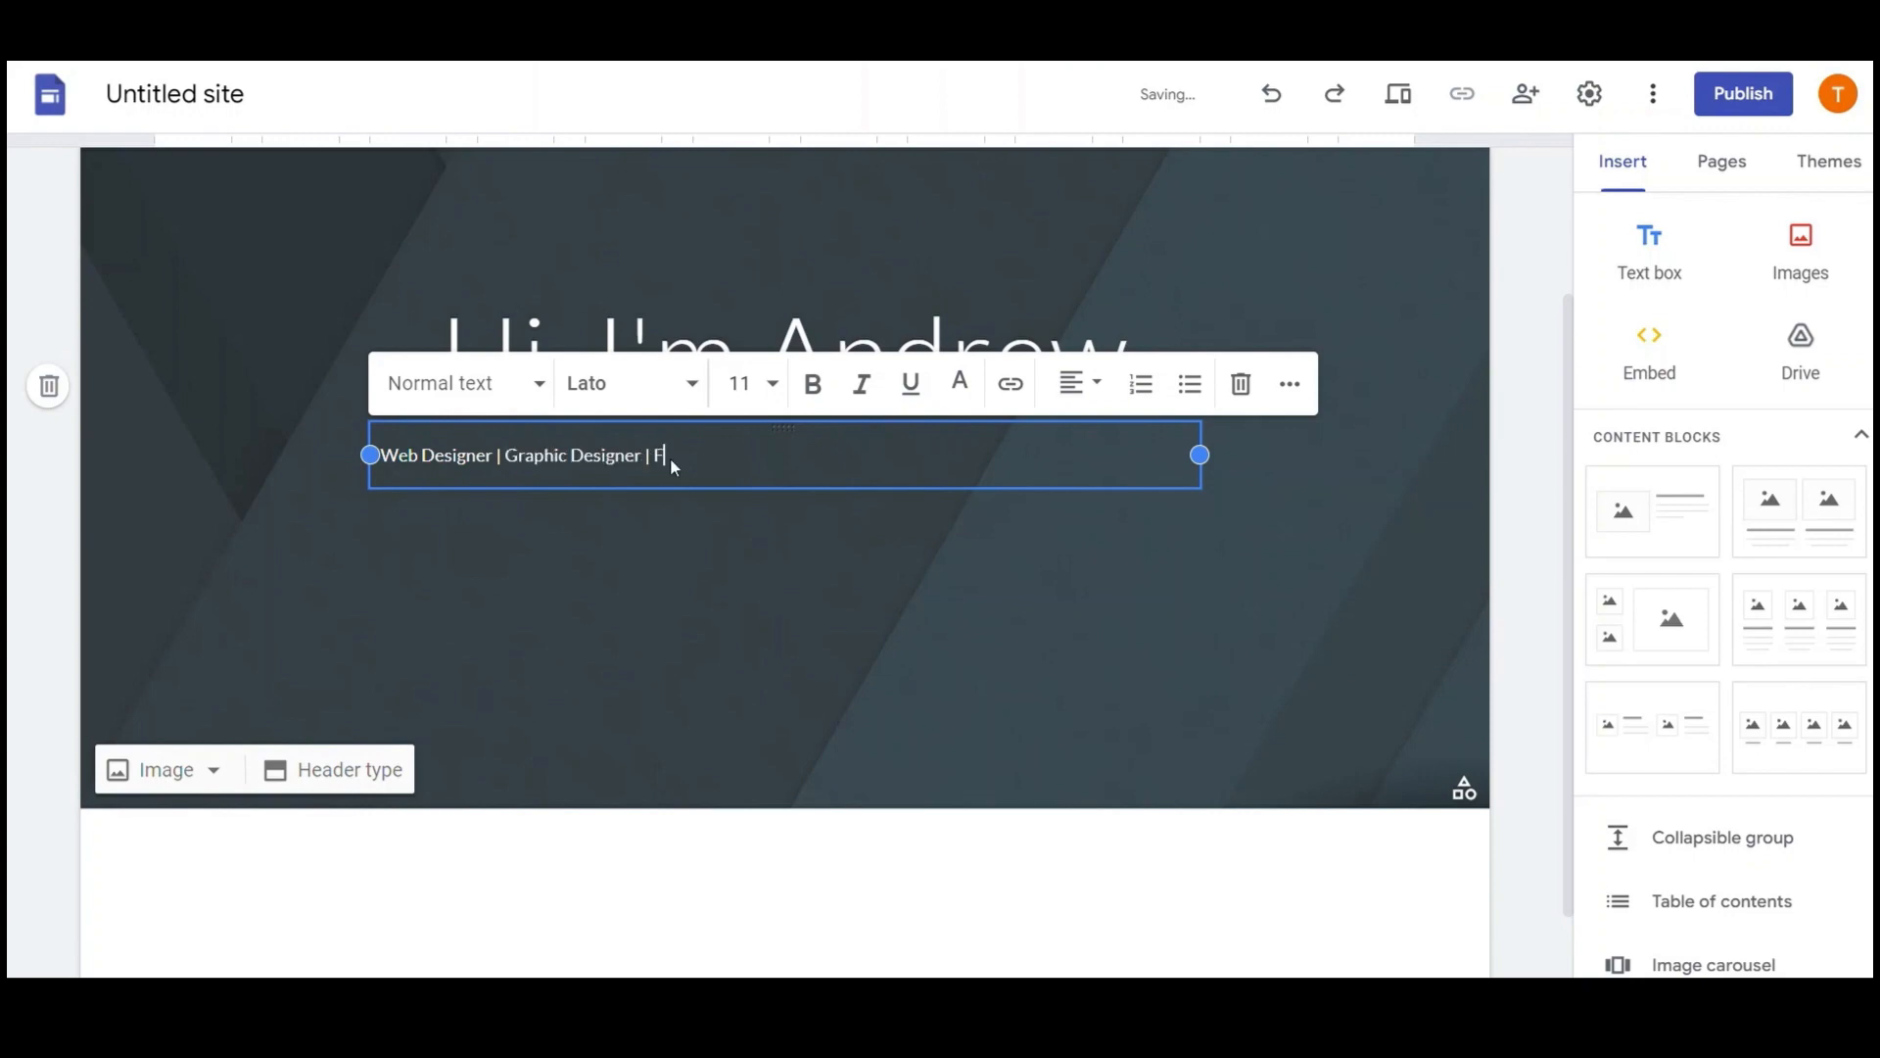
type("lancer")
left_click(720, 588)
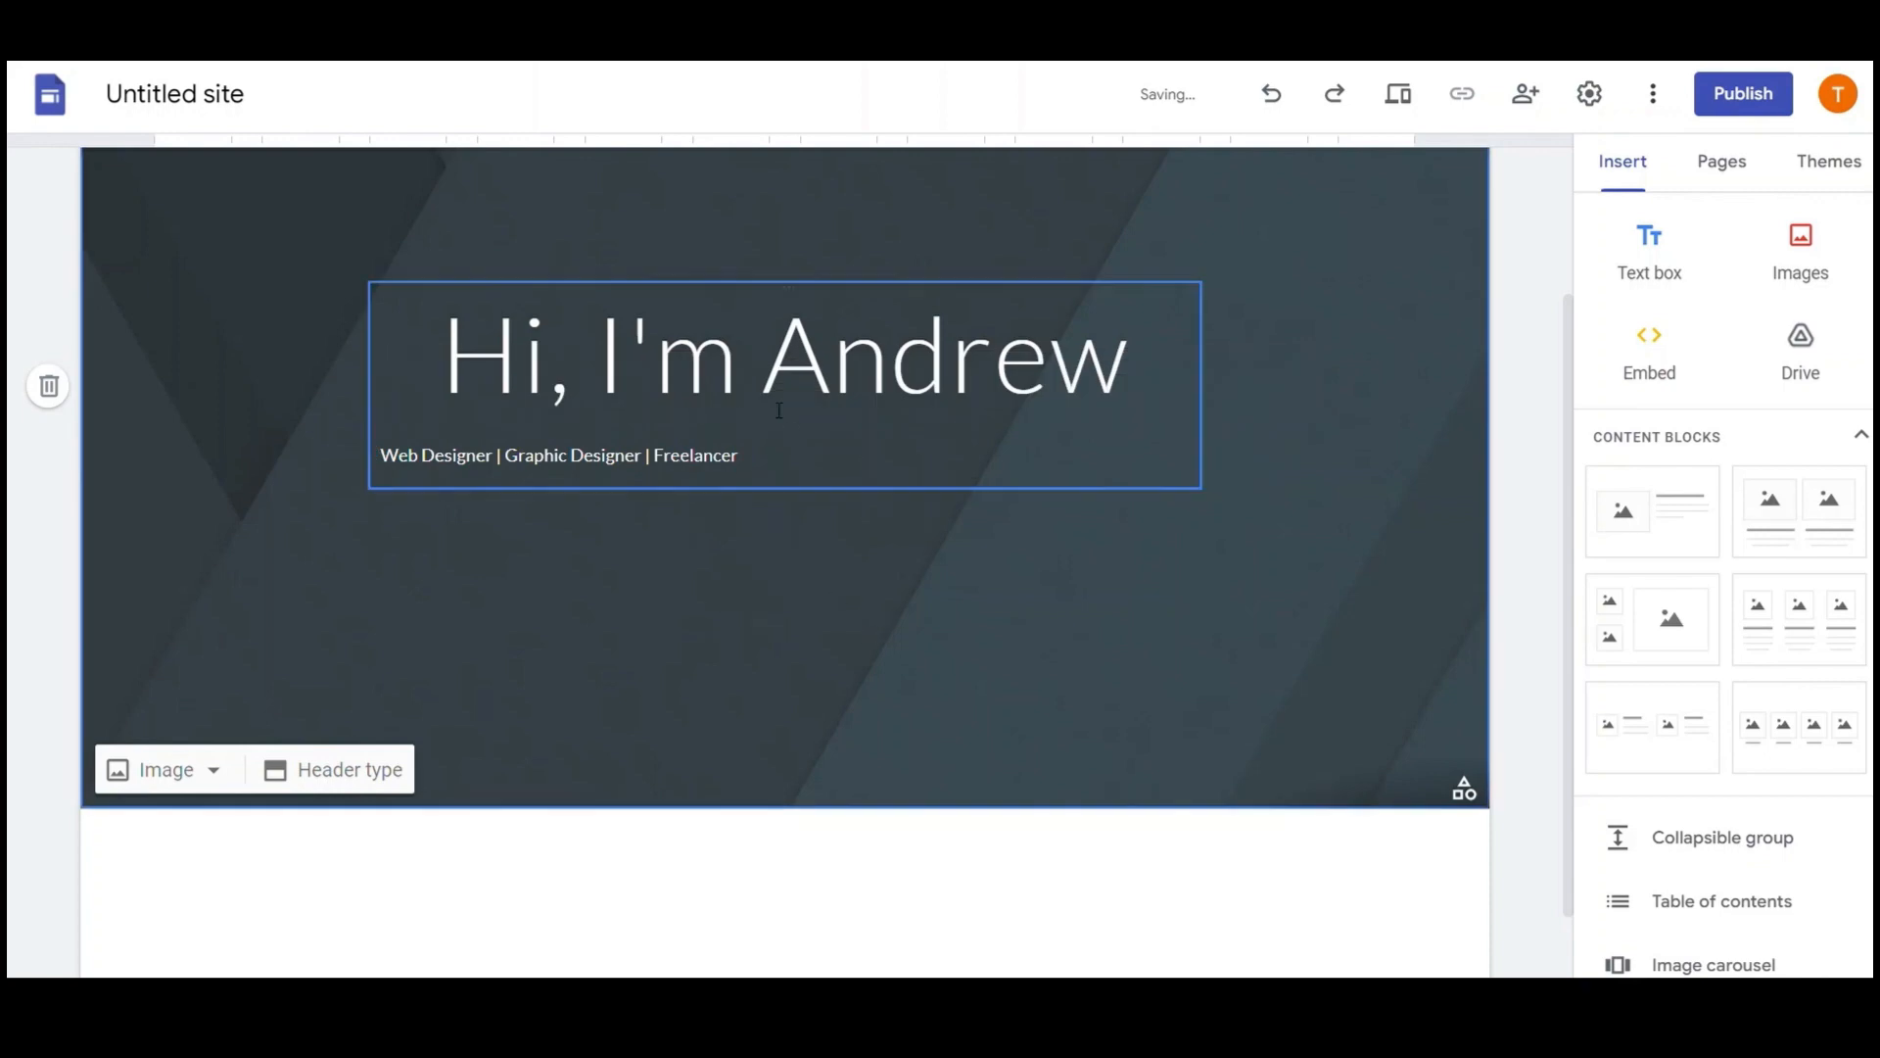
left_click(791, 391)
triple_click(805, 391)
Make the title bold Playfair Display at size 60, keeping it centred
left_click(688, 247)
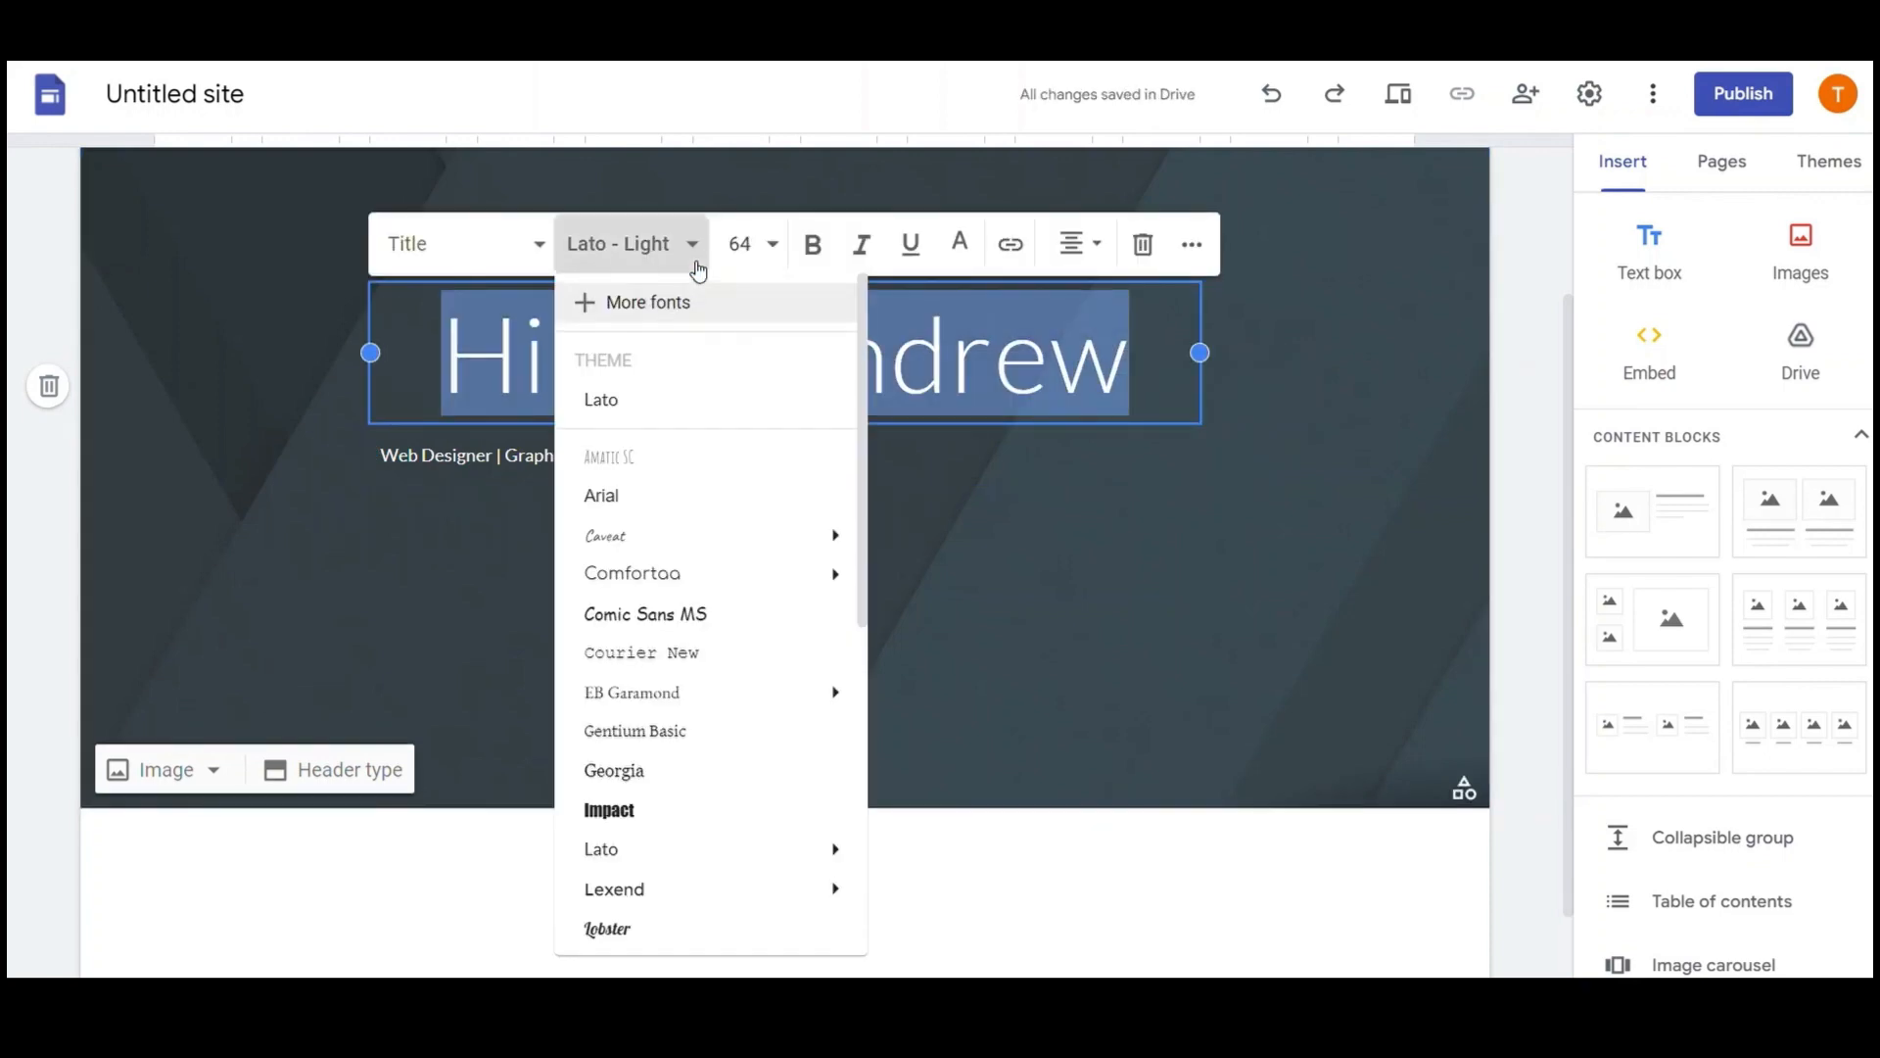
scroll(631, 538, "down", 5)
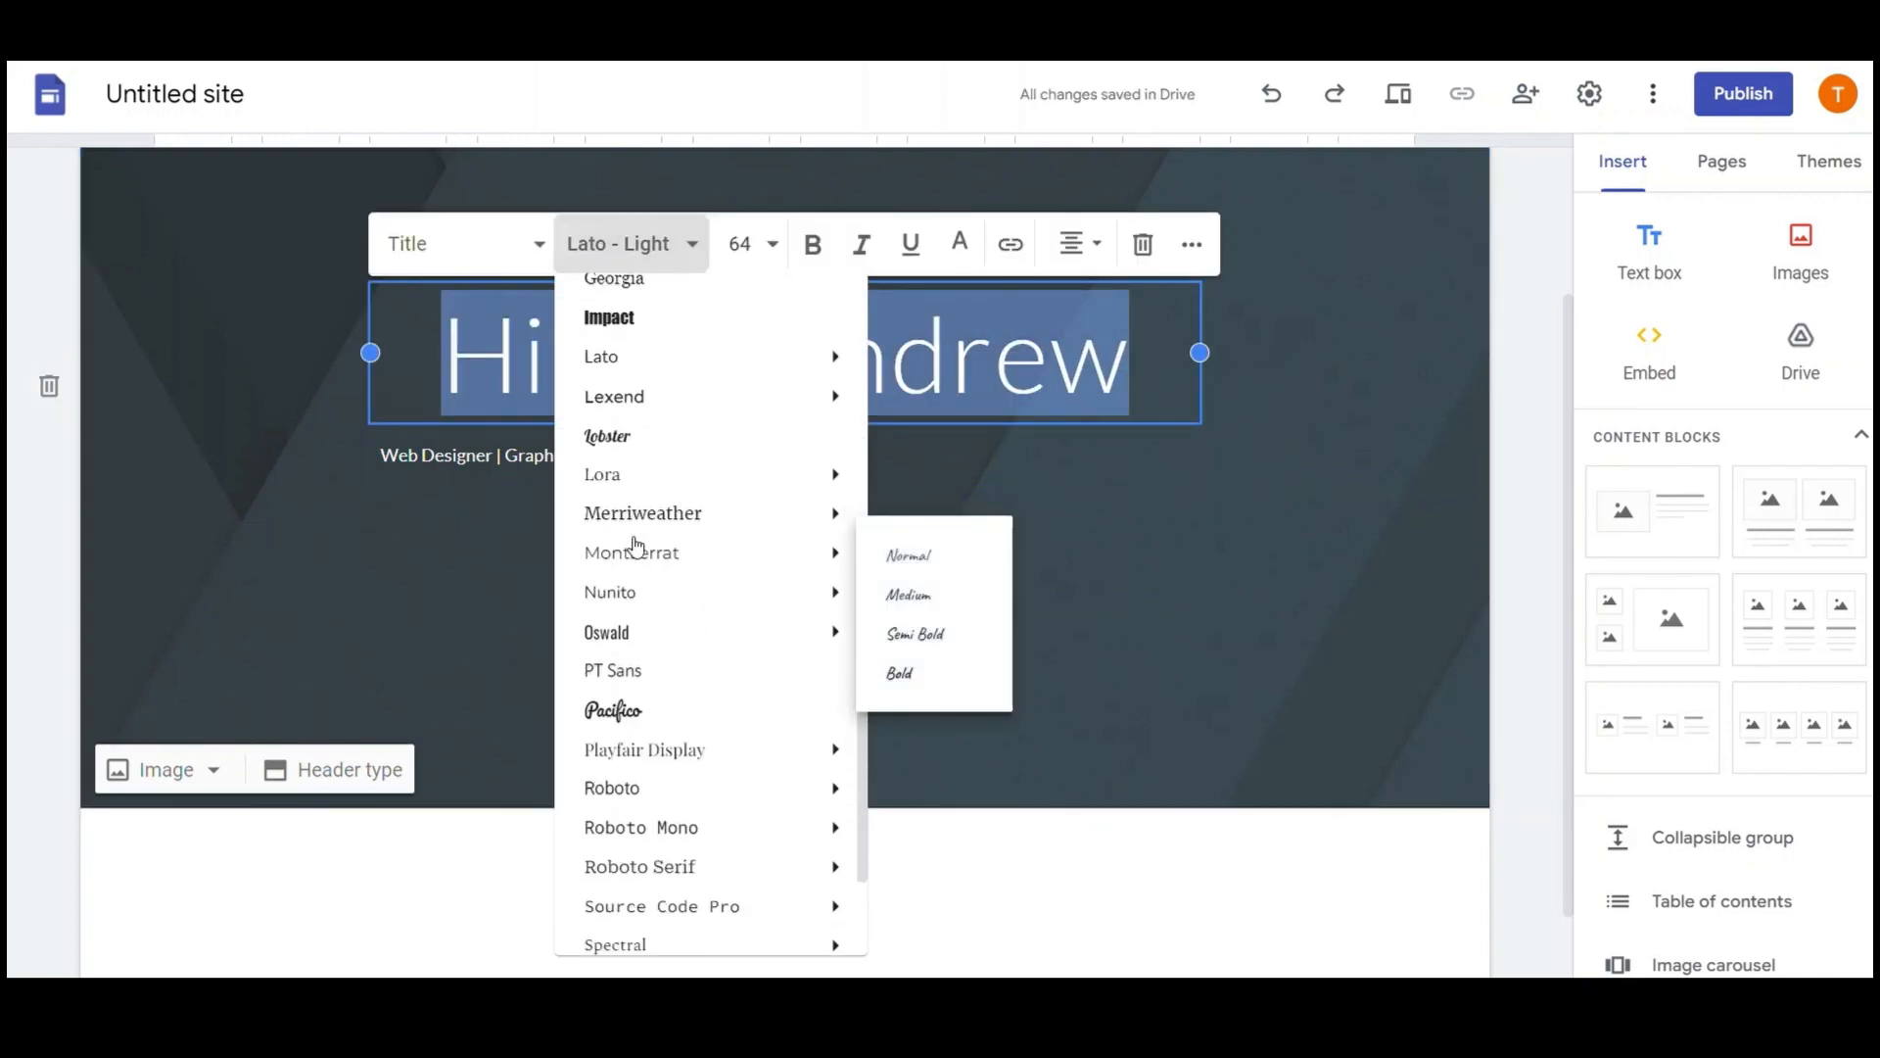
left_click(672, 733)
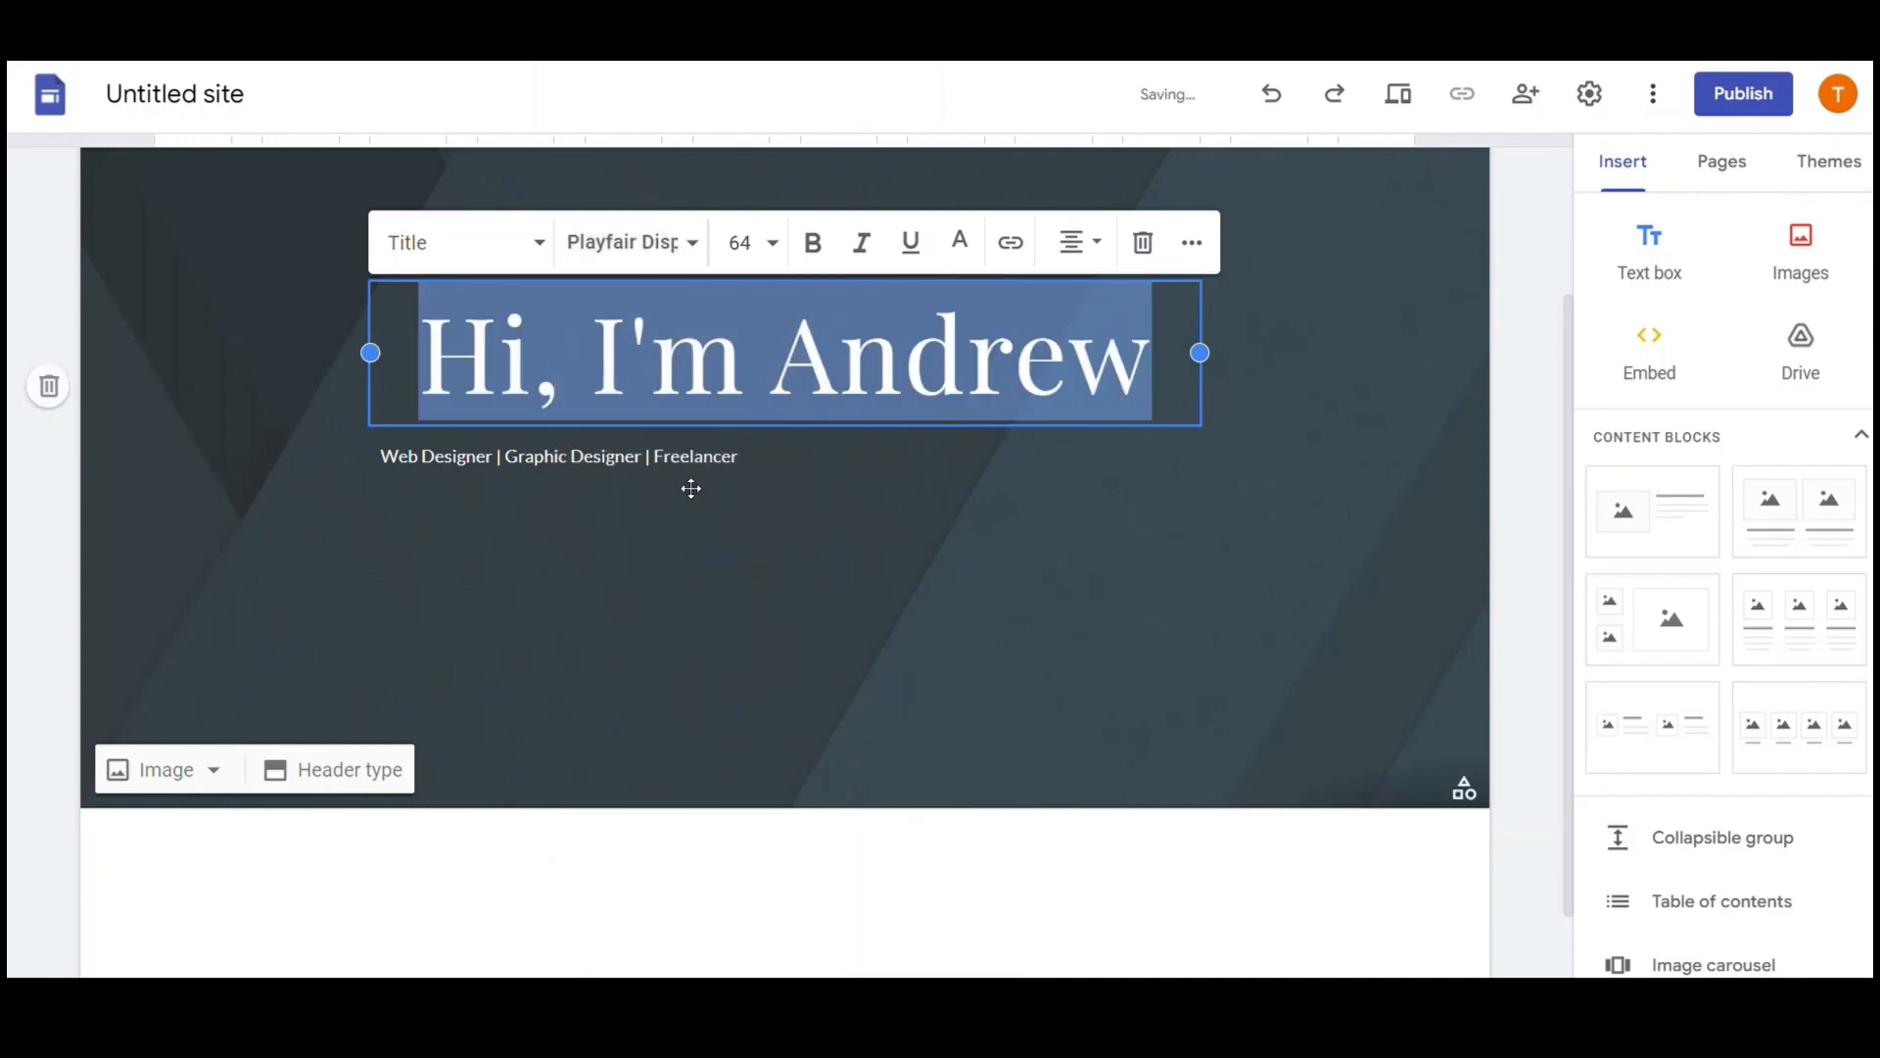
left_click(773, 253)
scroll(751, 528, "down", 2)
left_click(747, 784)
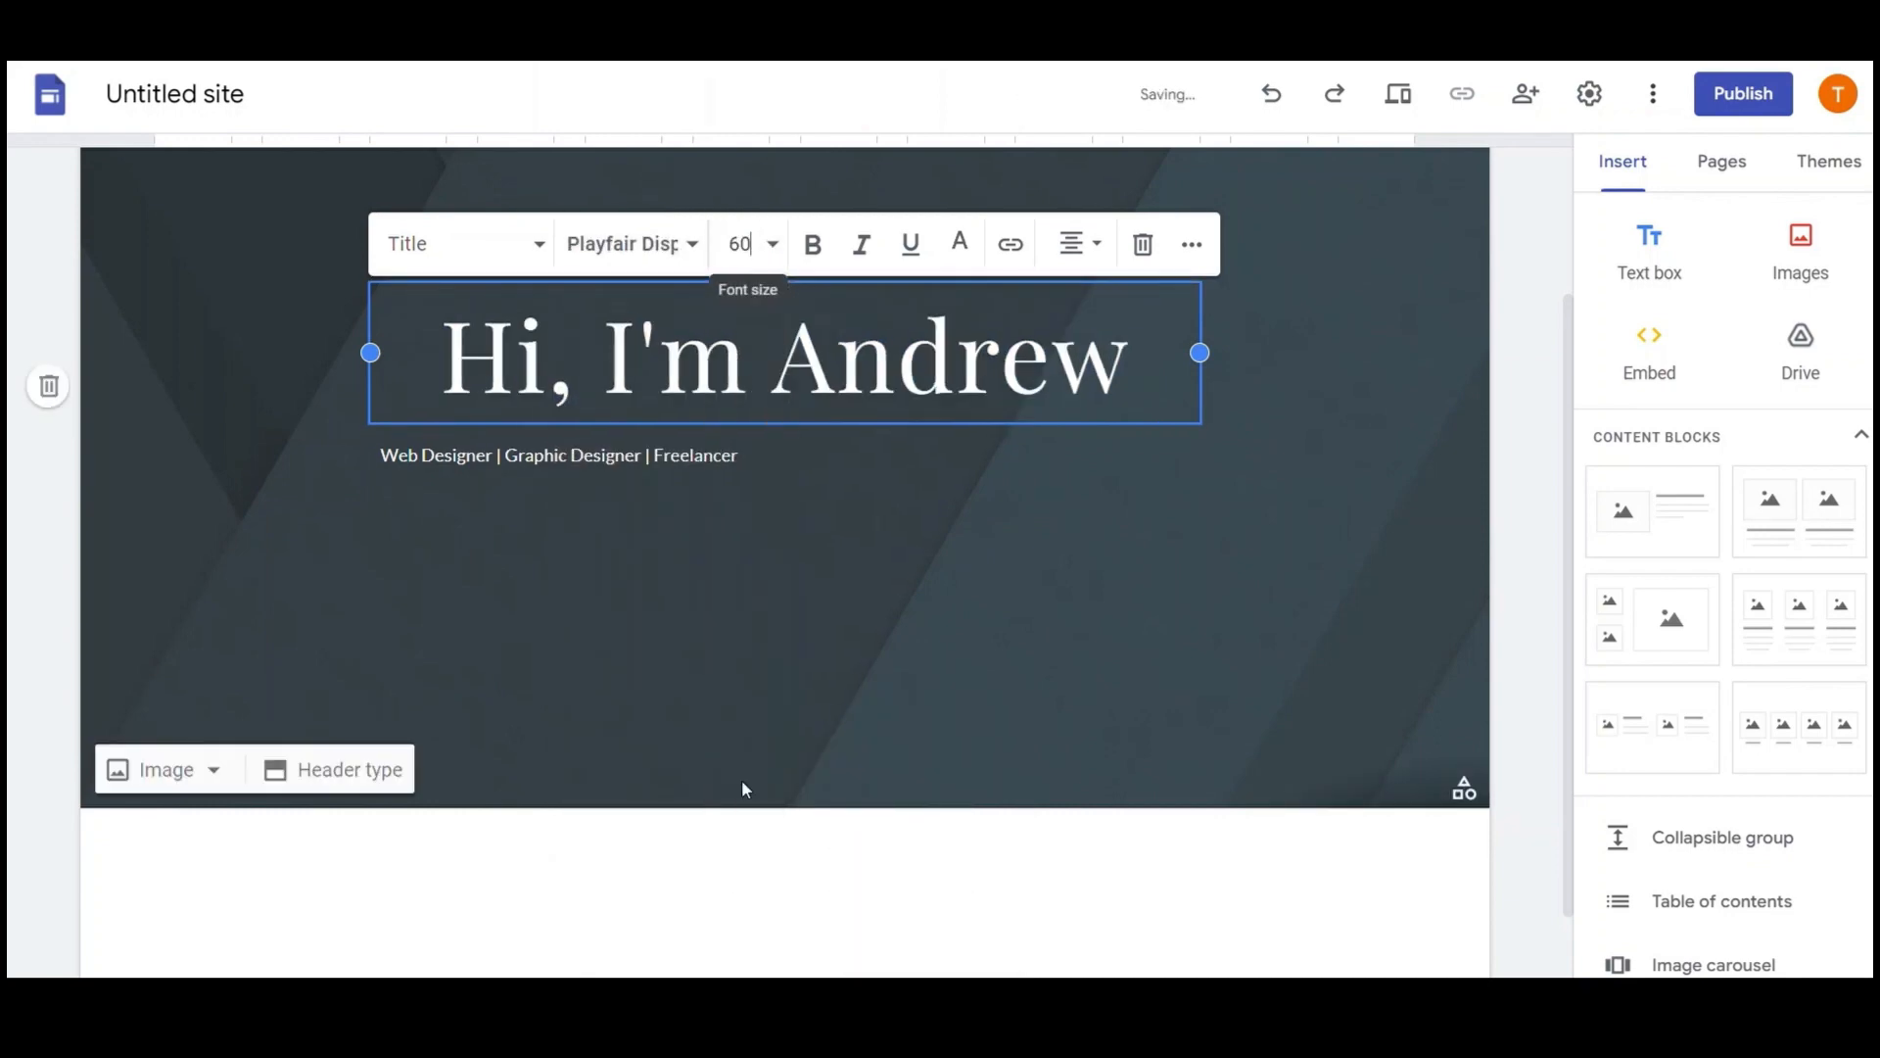
left_click(816, 246)
left_click(1005, 541)
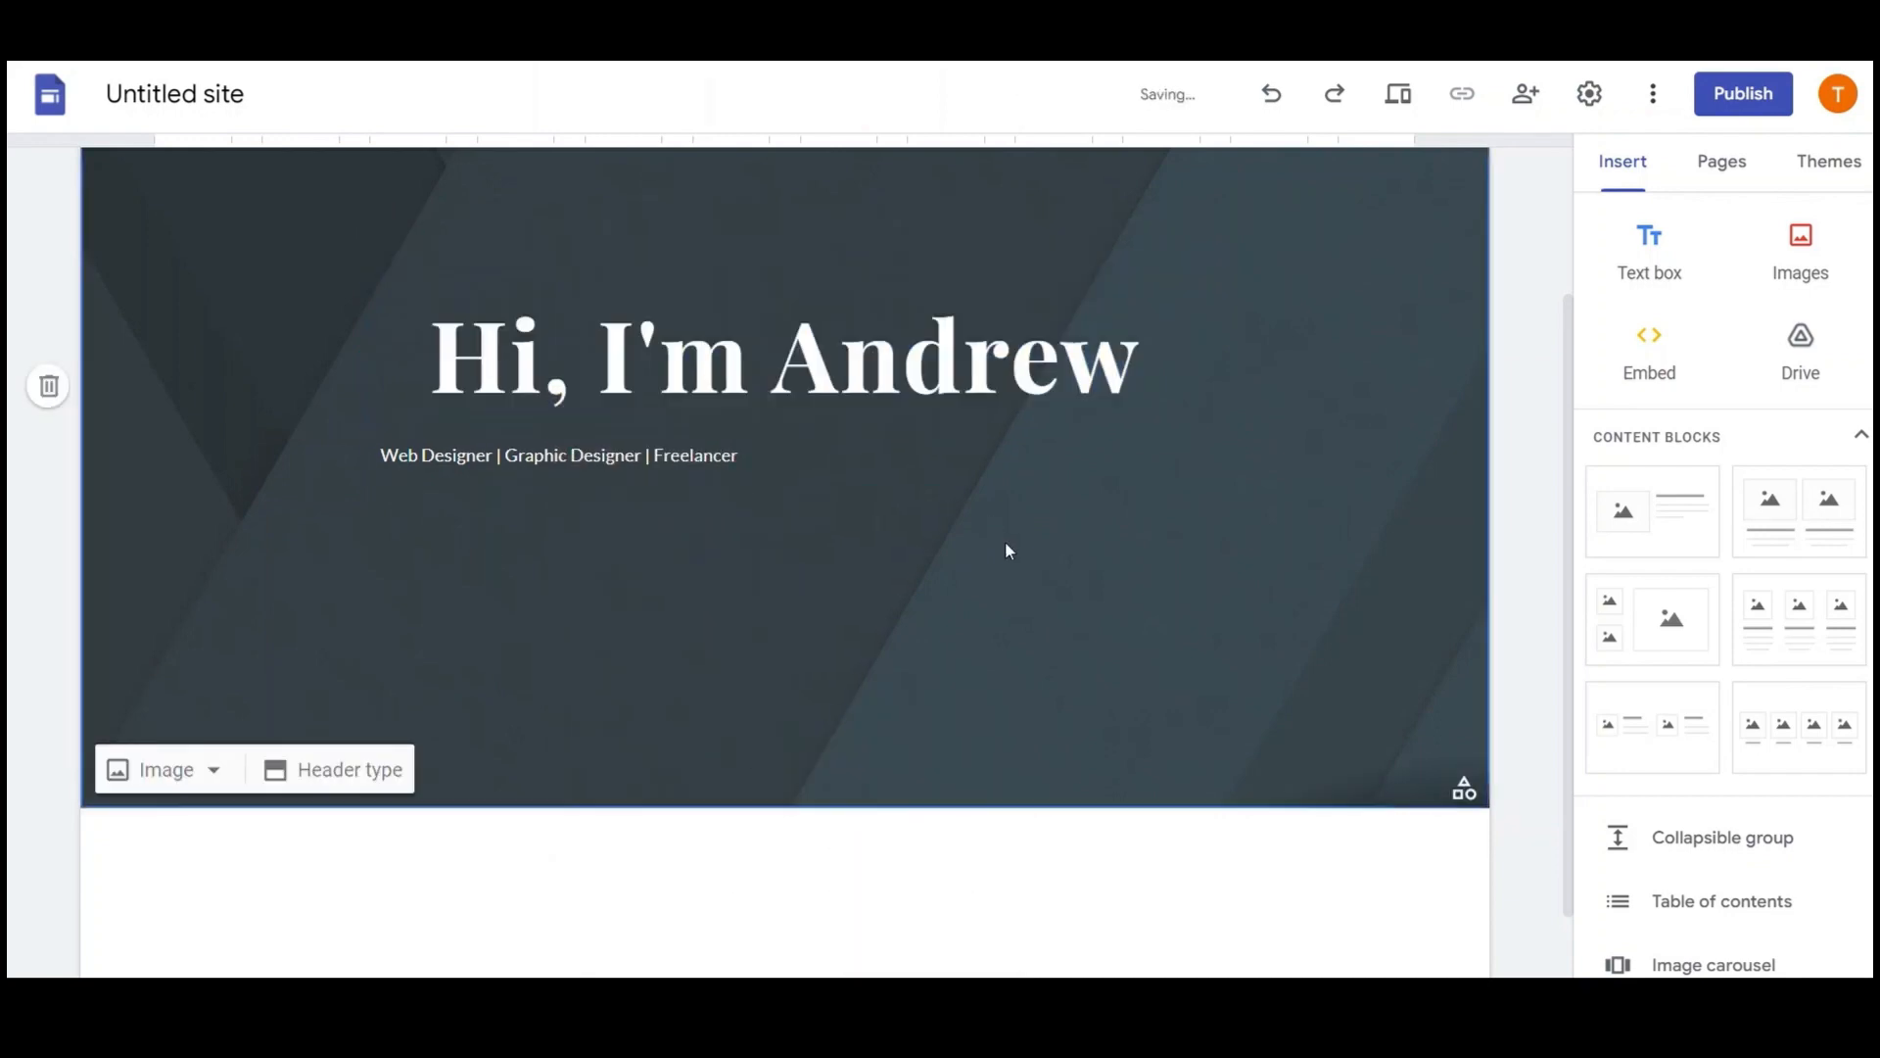
triple_click(882, 358)
left_click(1074, 243)
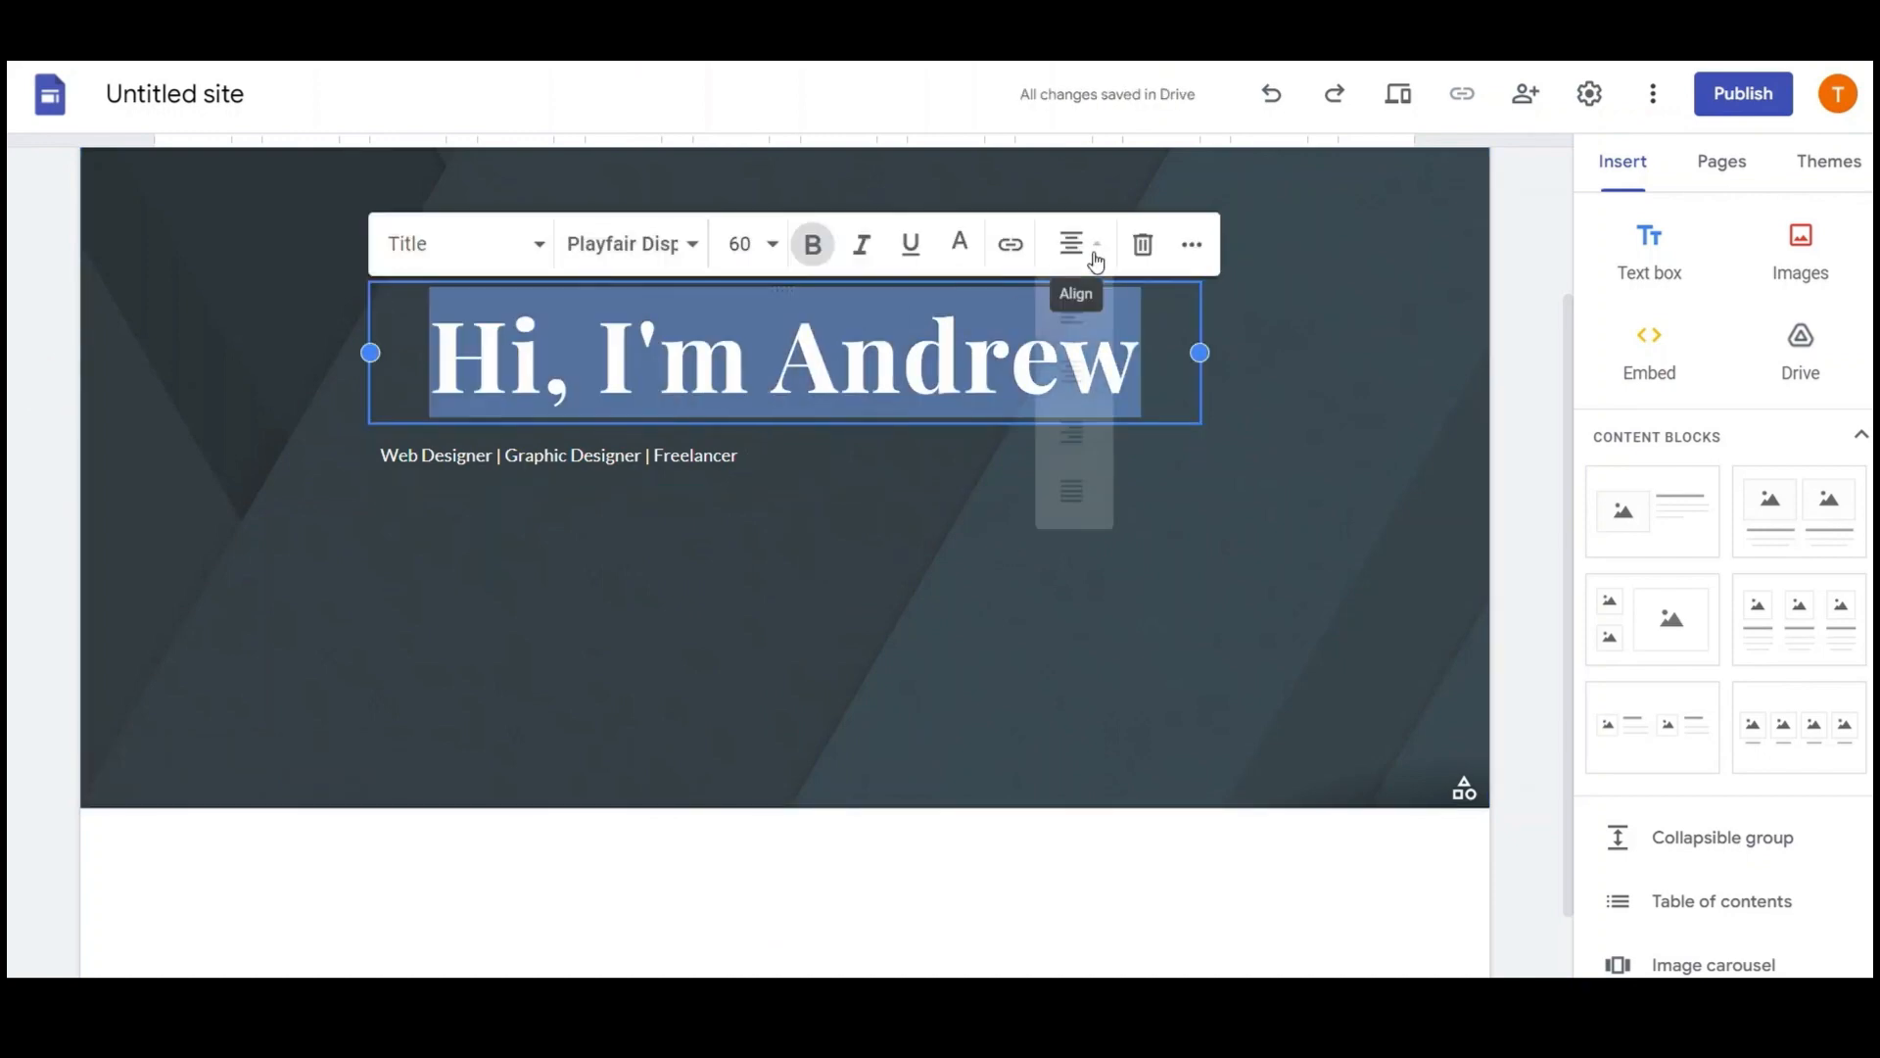
left_click(1078, 375)
Set the subtitle to centred Playfair Display at size 14
triple_click(700, 456)
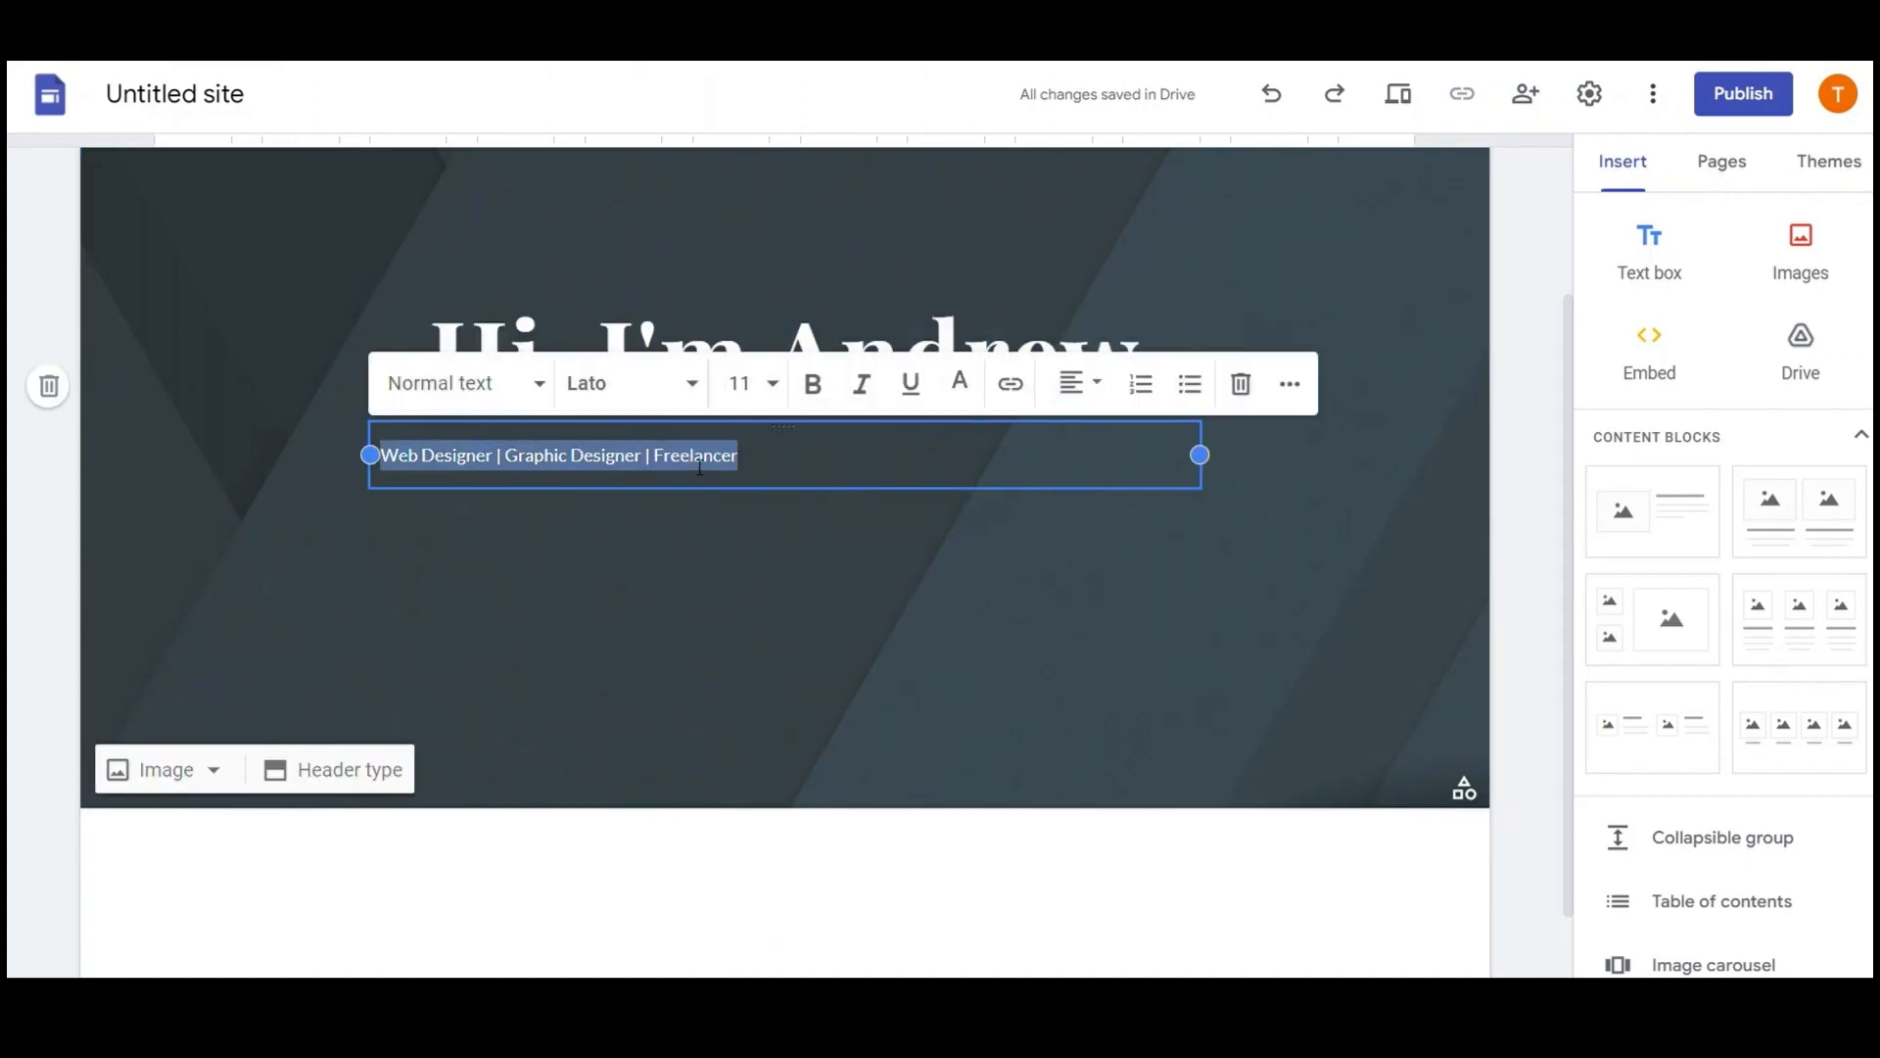
left_click(770, 383)
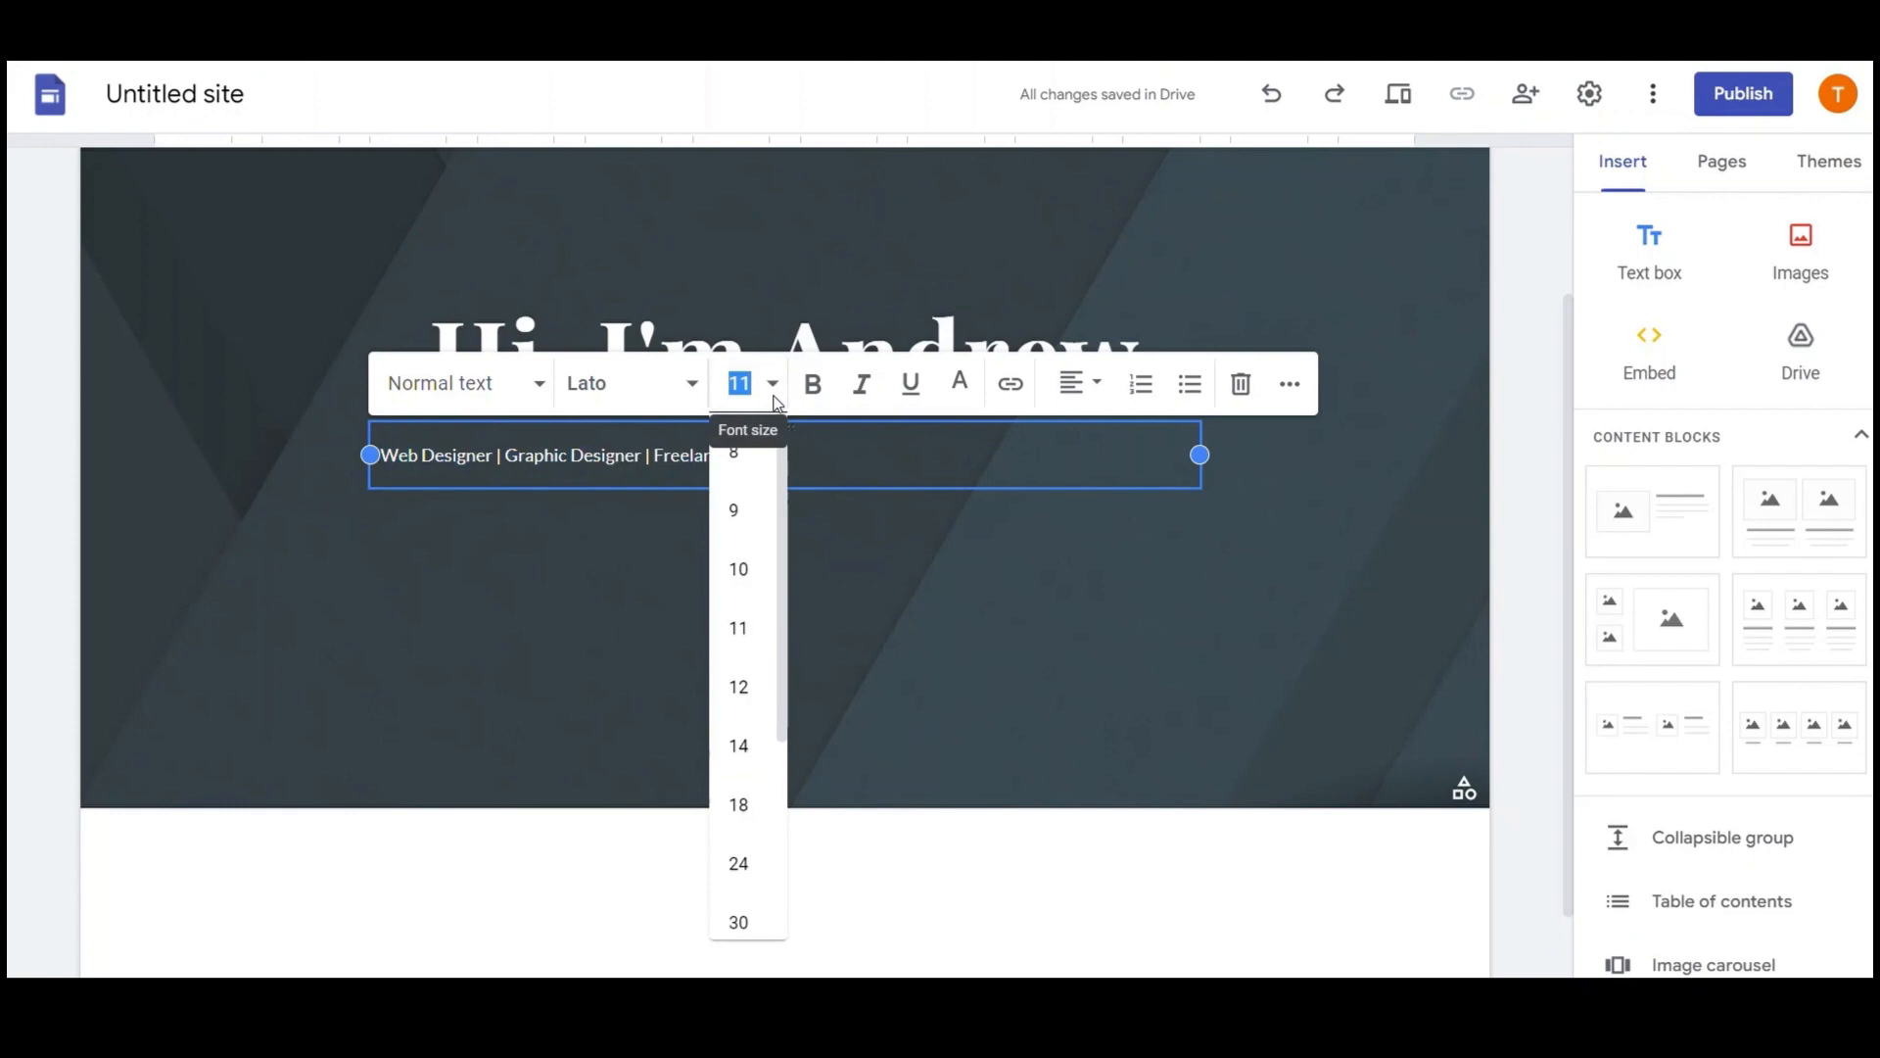
left_click(749, 745)
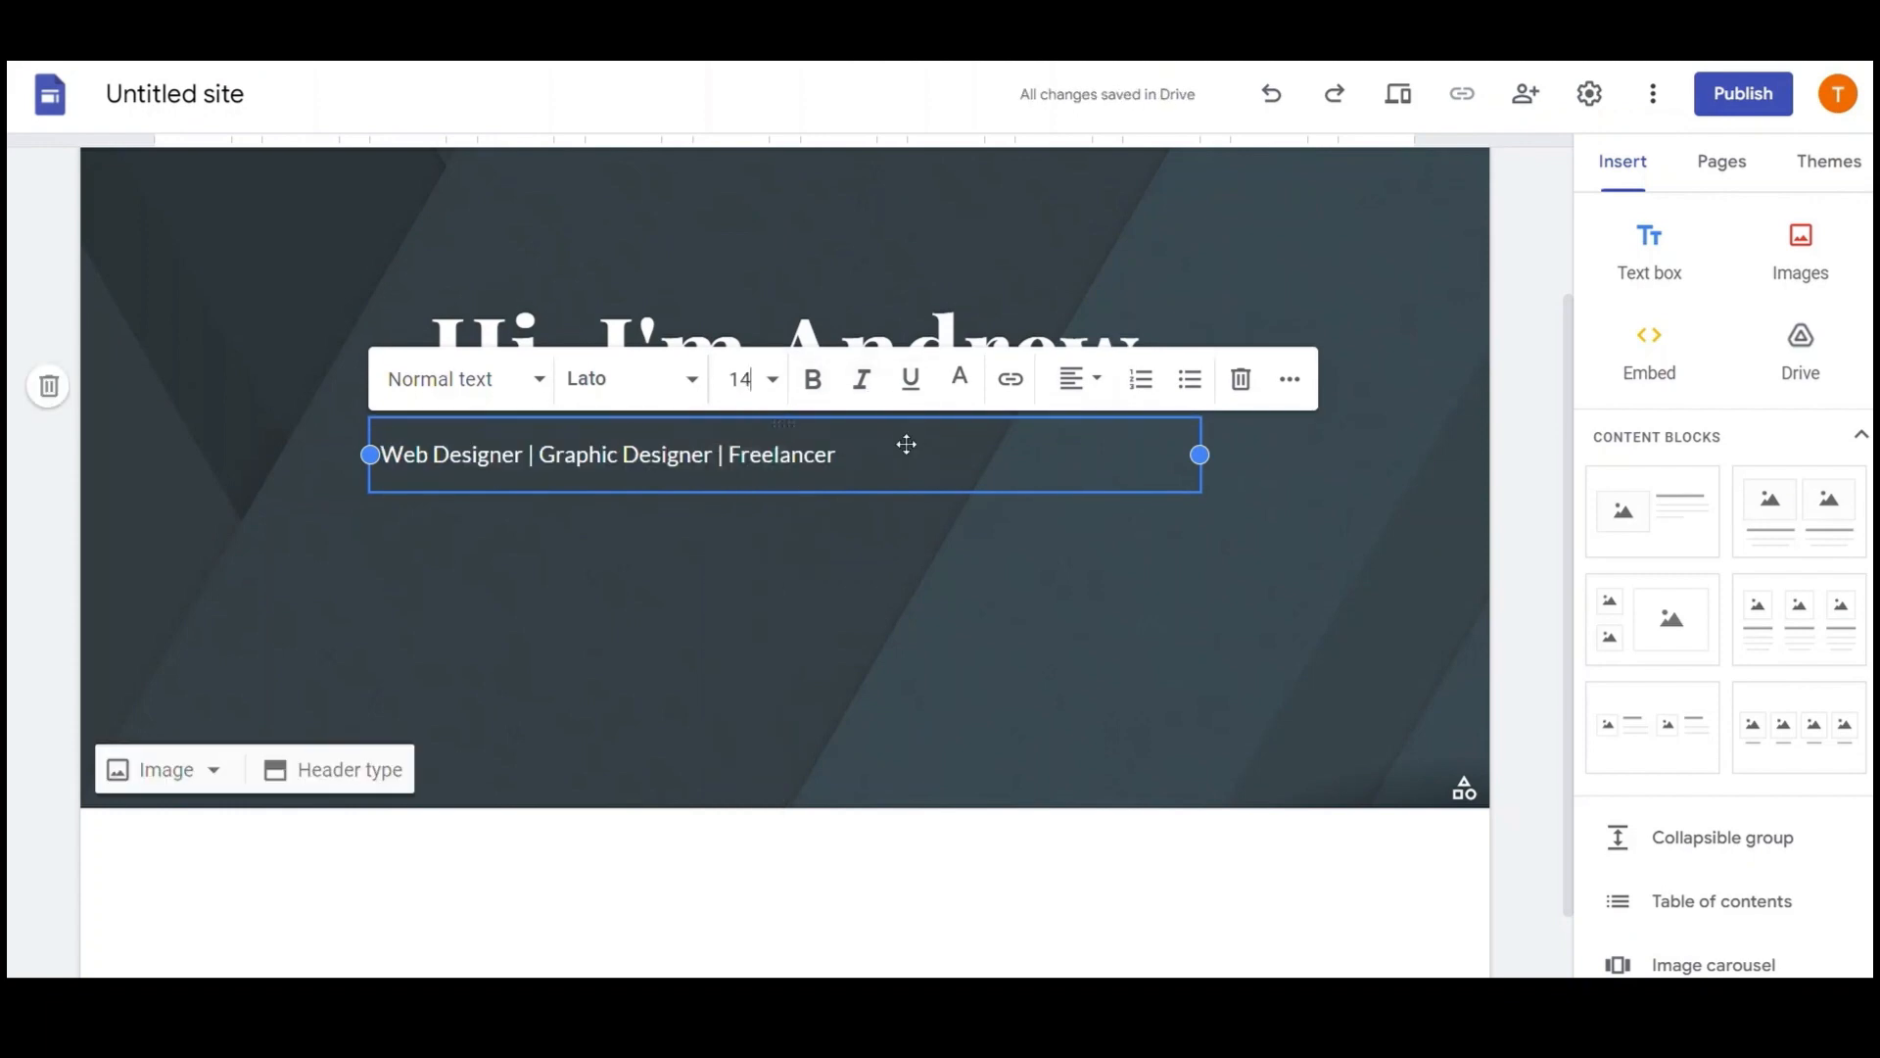
left_click(688, 384)
mouse_move(703, 683)
scroll(701, 680, "down", 8)
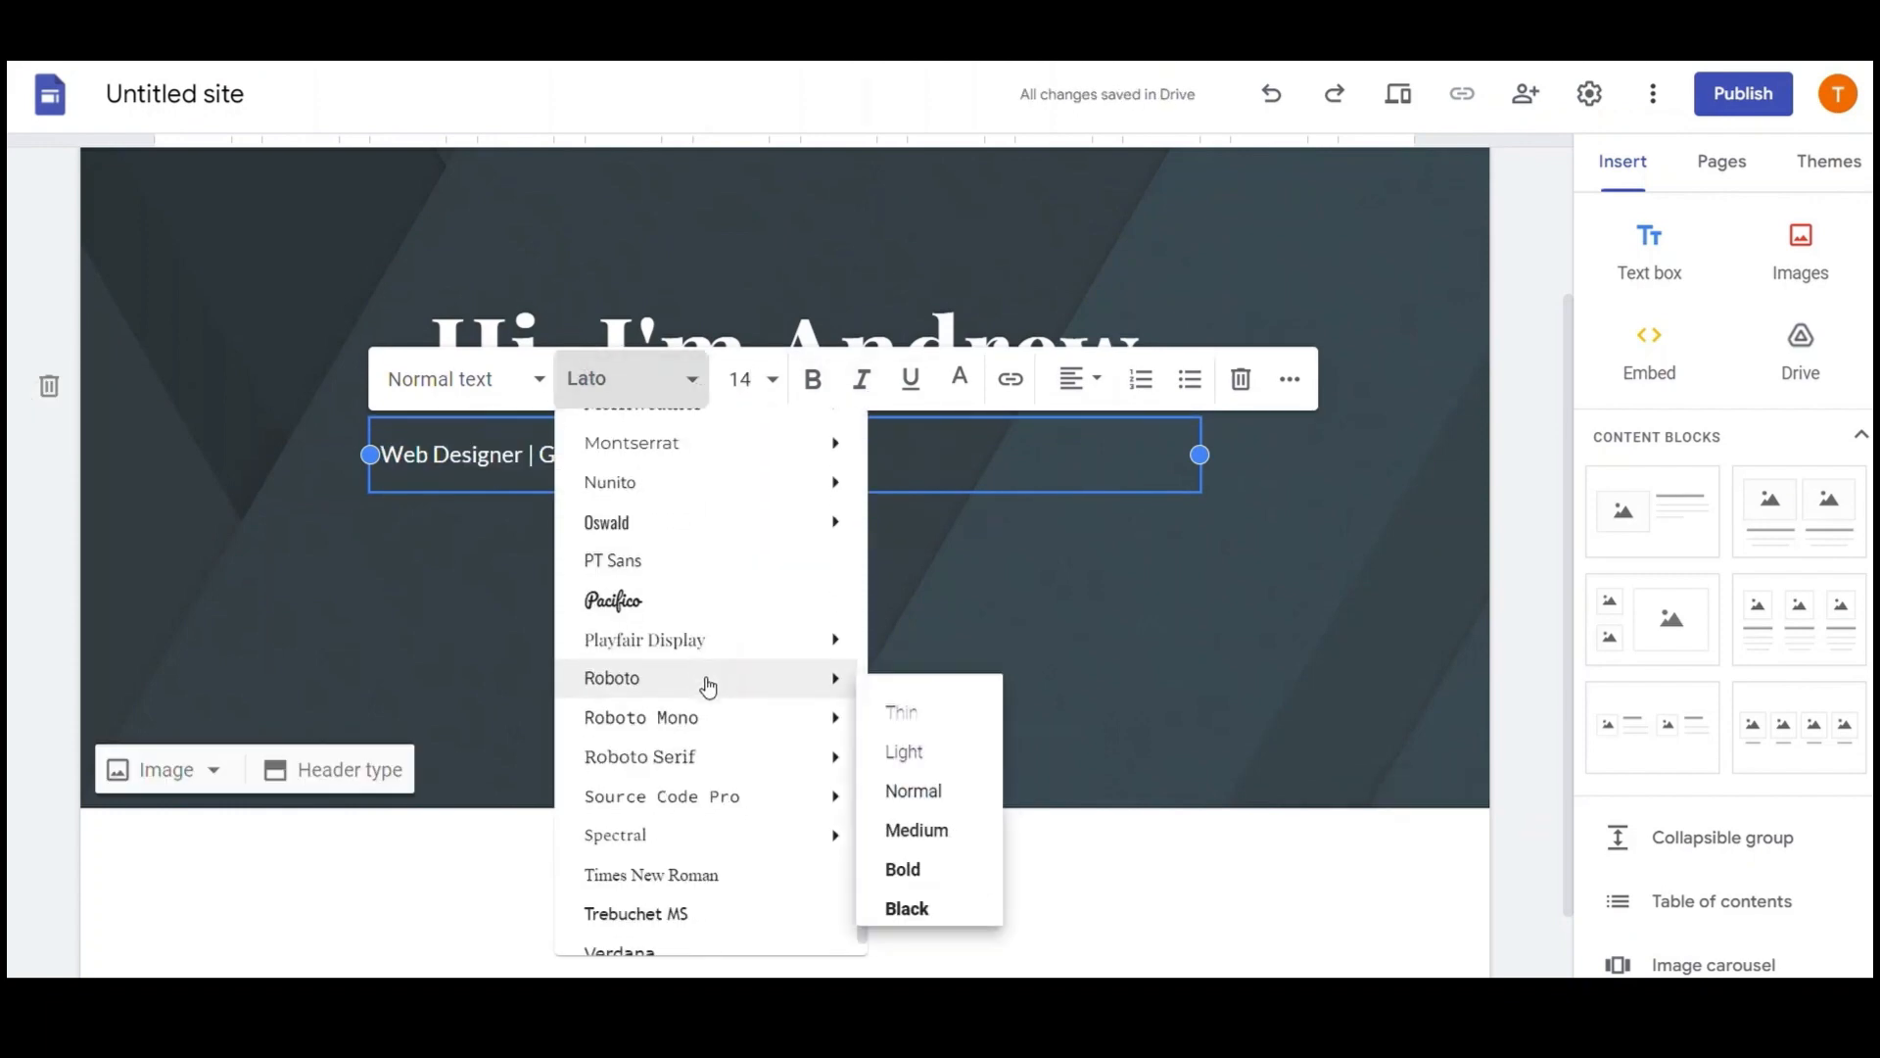
left_click(718, 646)
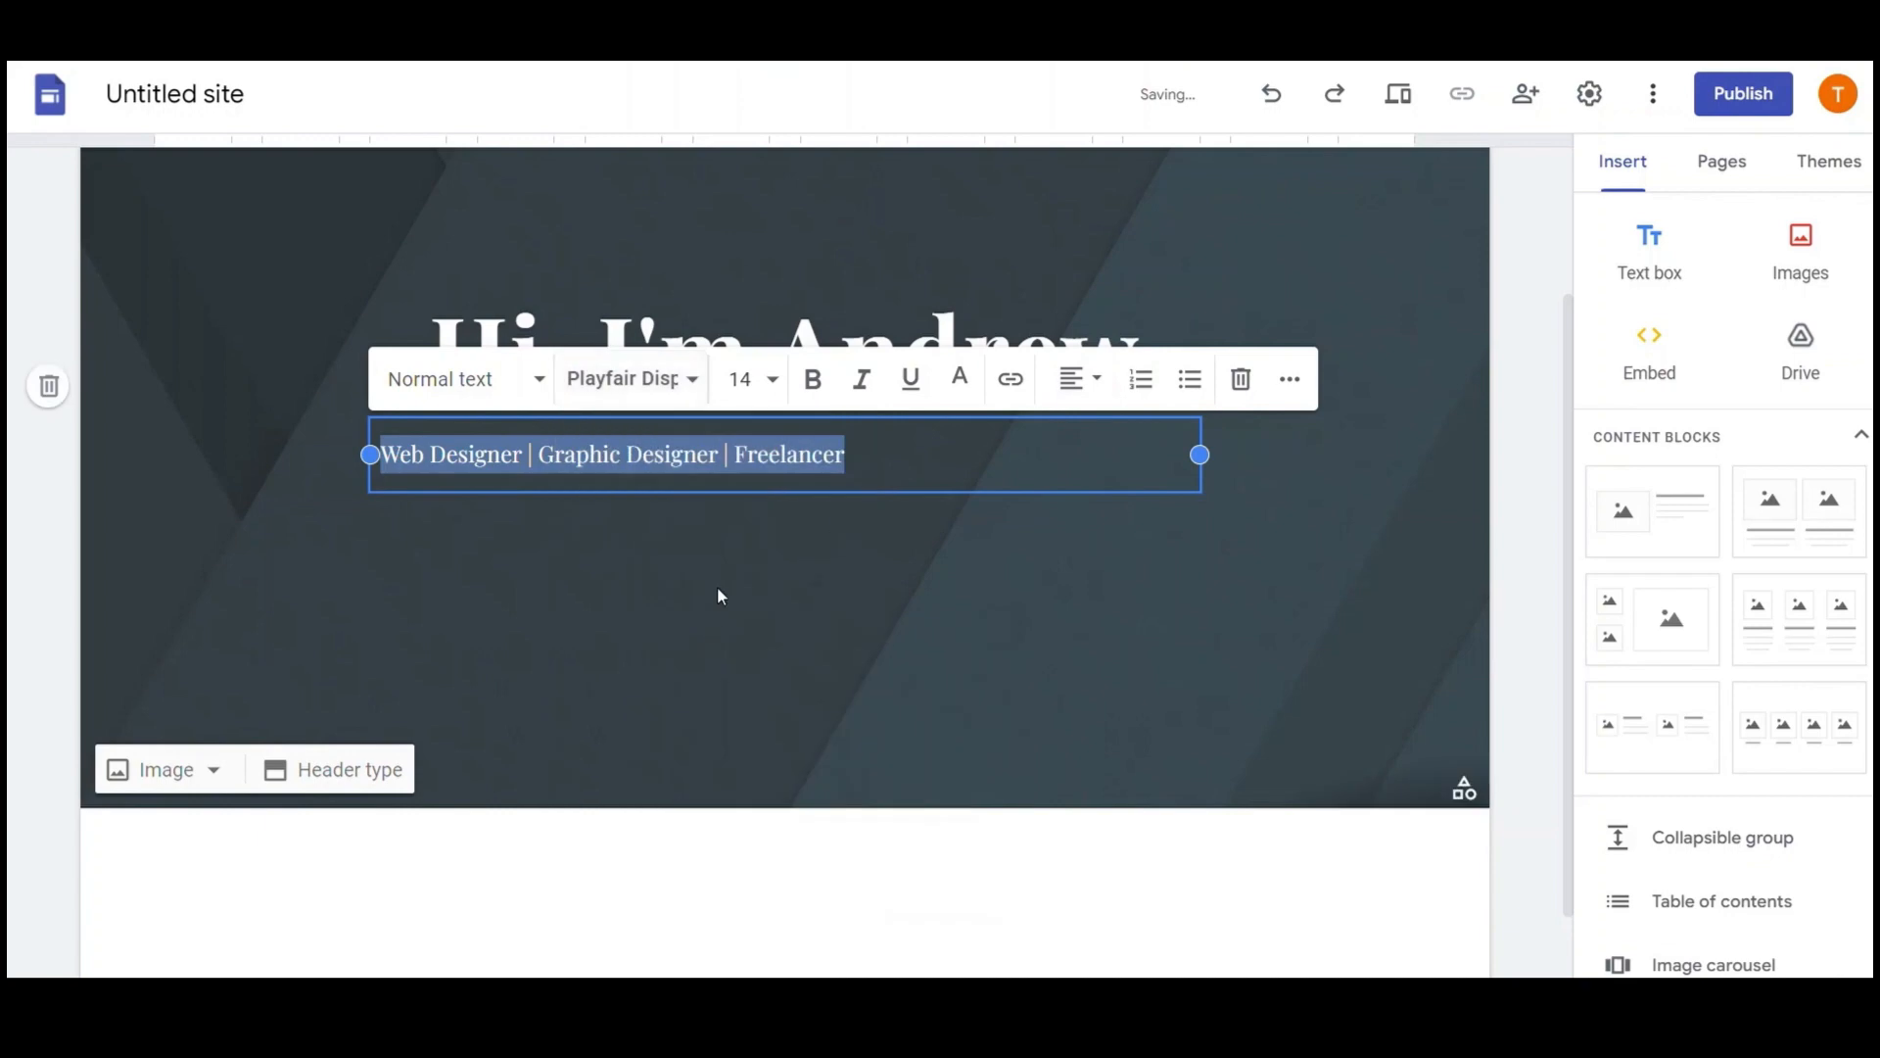
left_click(1092, 382)
left_click(1085, 511)
left_click(840, 352)
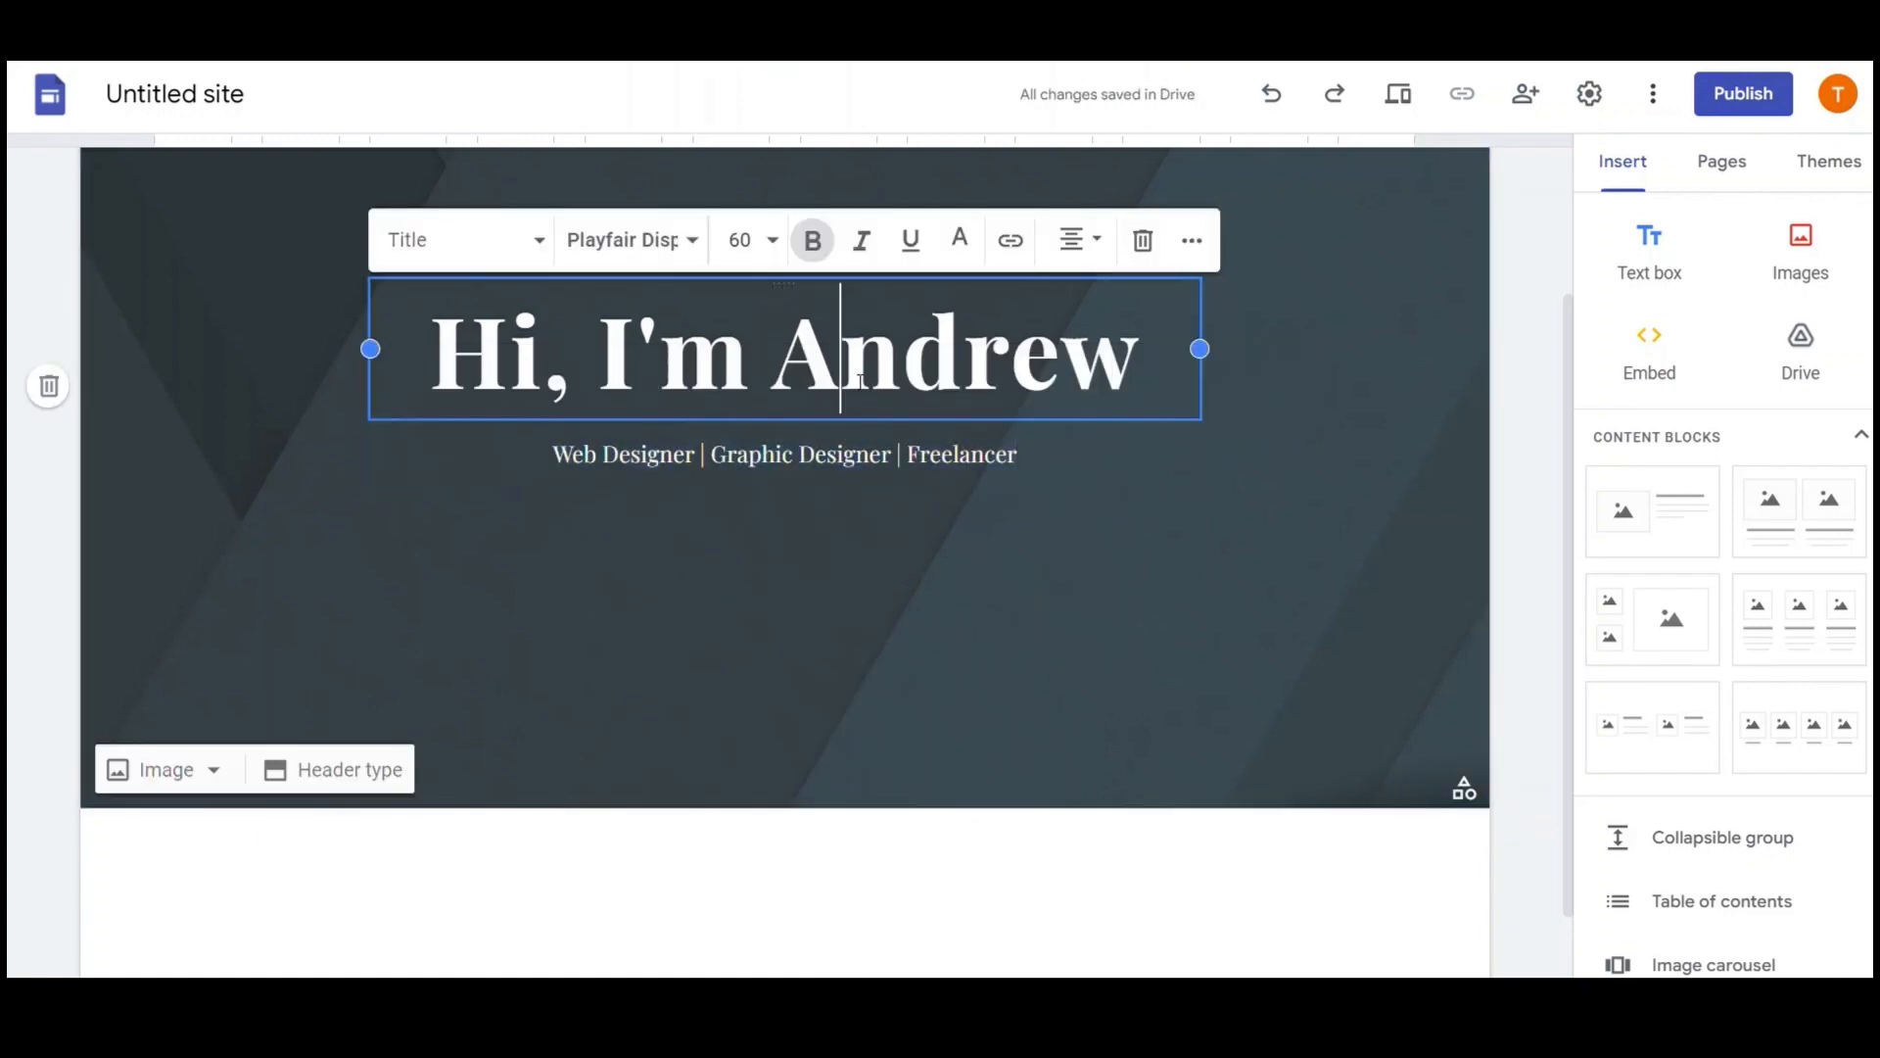
Colour the word 'Andrew' in the title with custom hex #efd3b3
left_click(946, 595)
double_click(1044, 369)
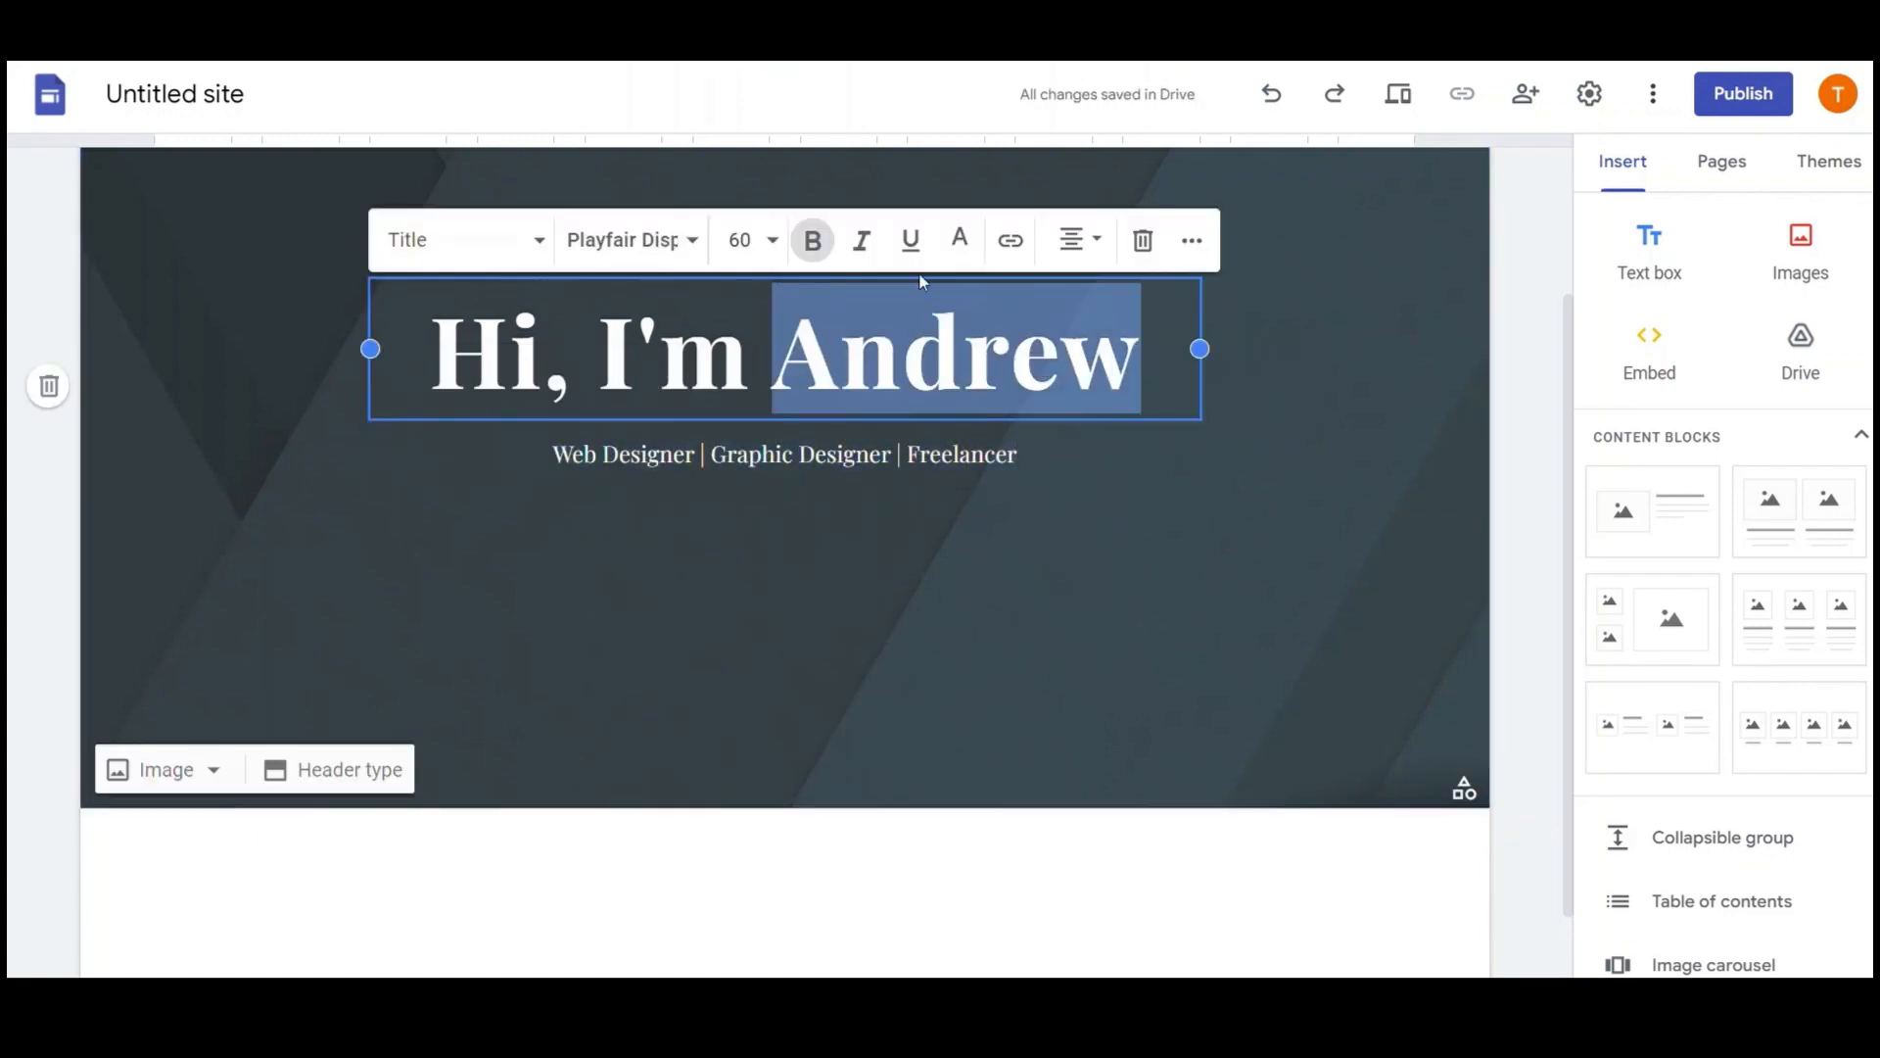
left_click(960, 242)
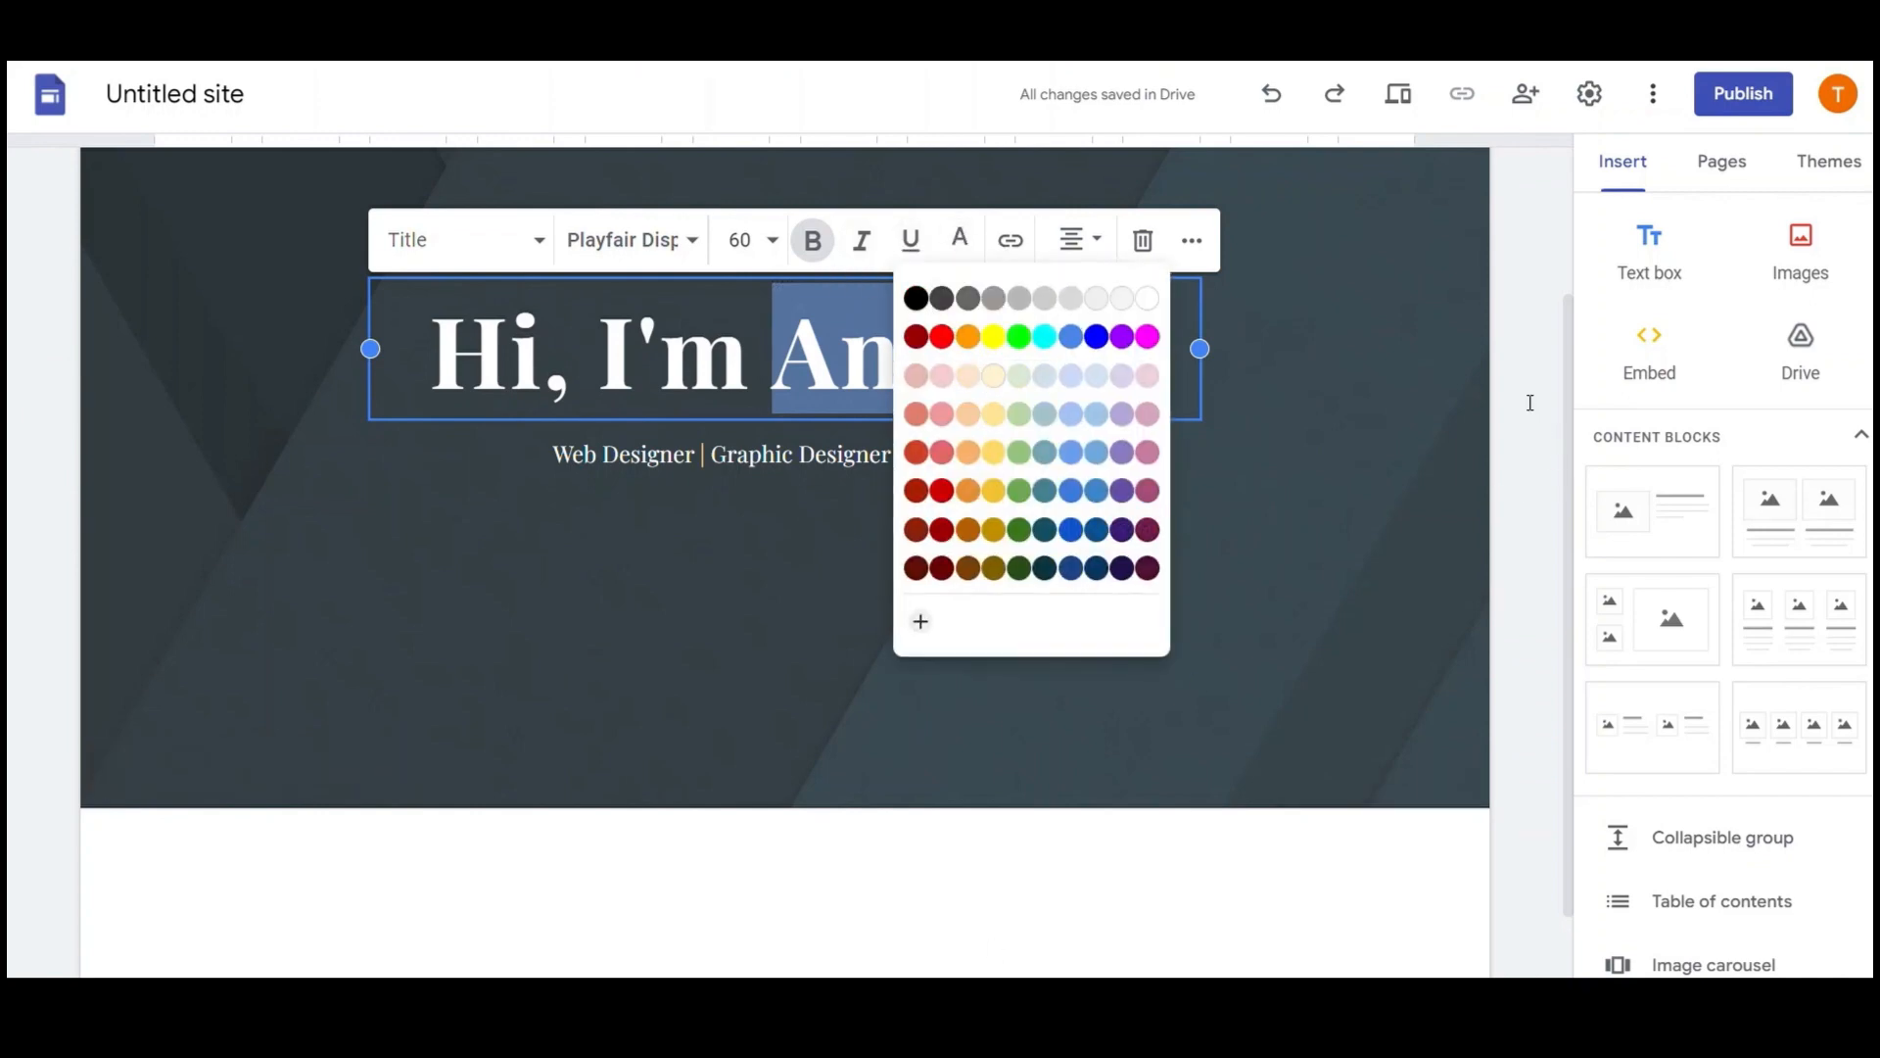
left_click(920, 621)
triple_click(1056, 481)
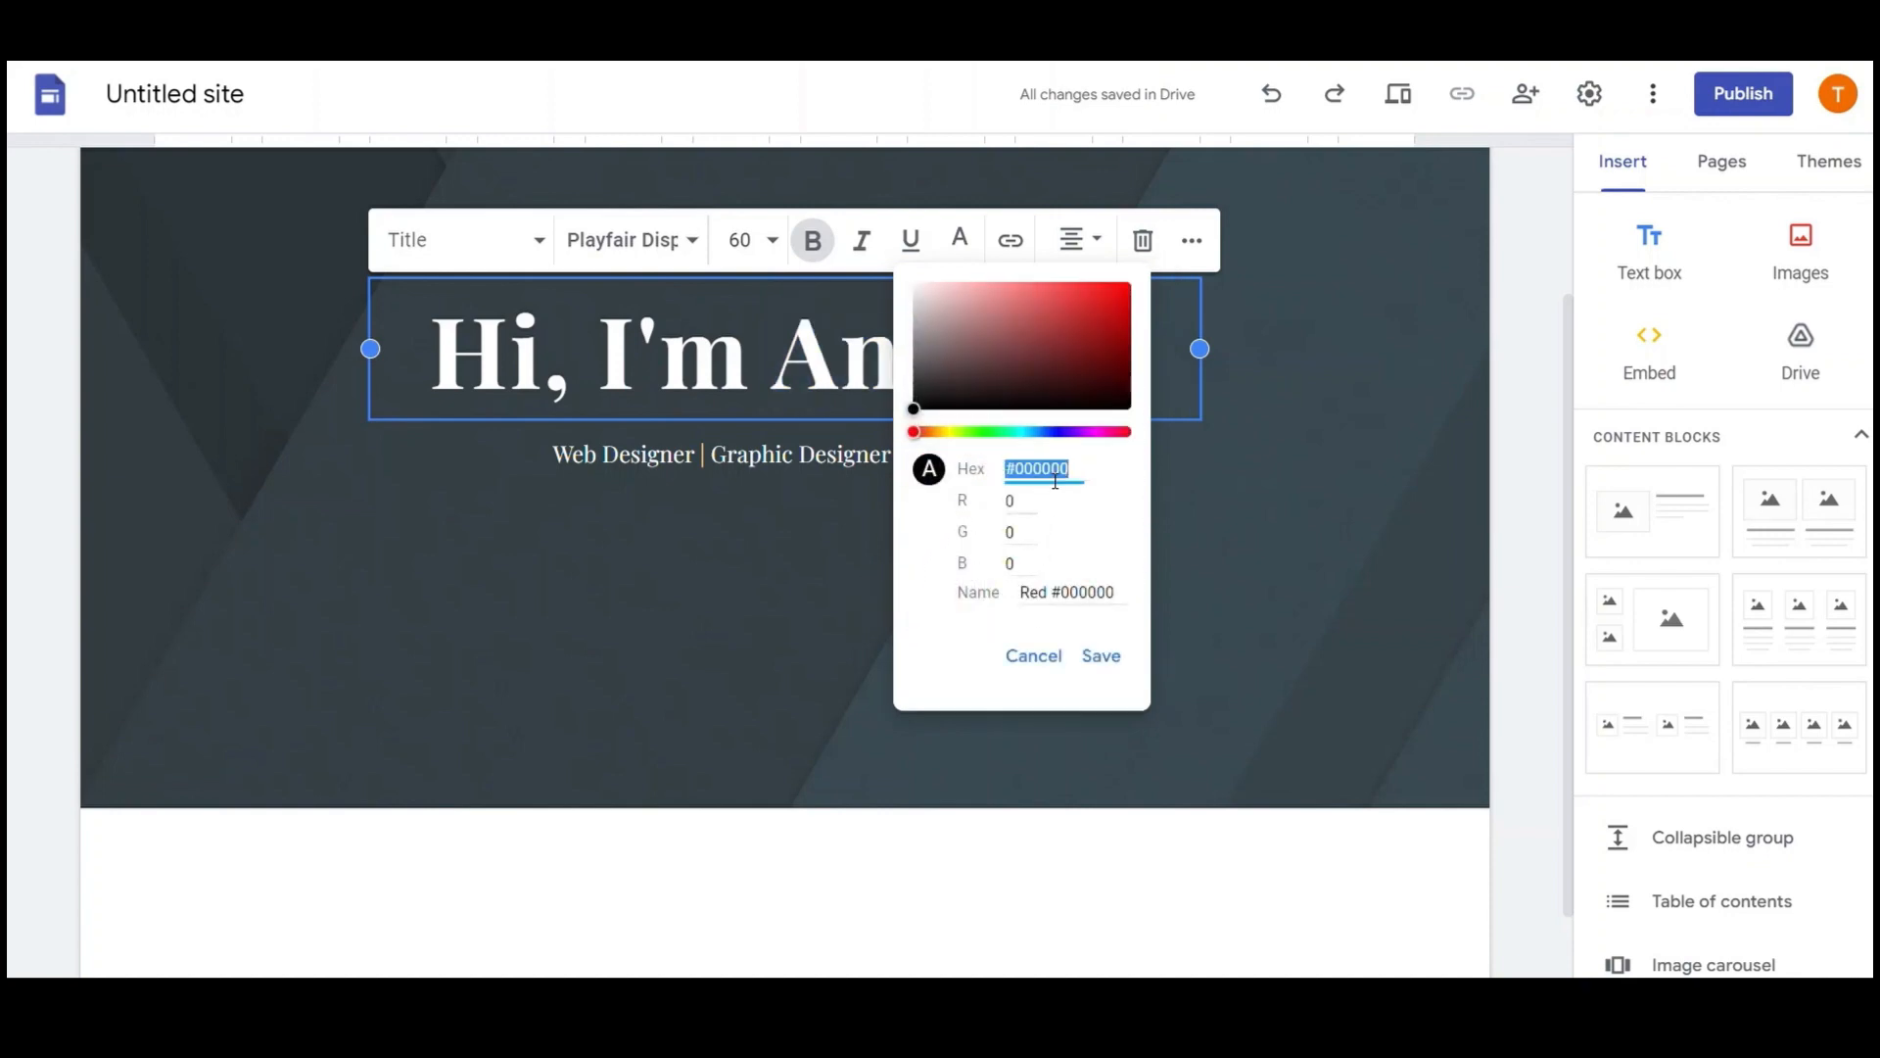
type("#efd3b3")
left_click(1101, 655)
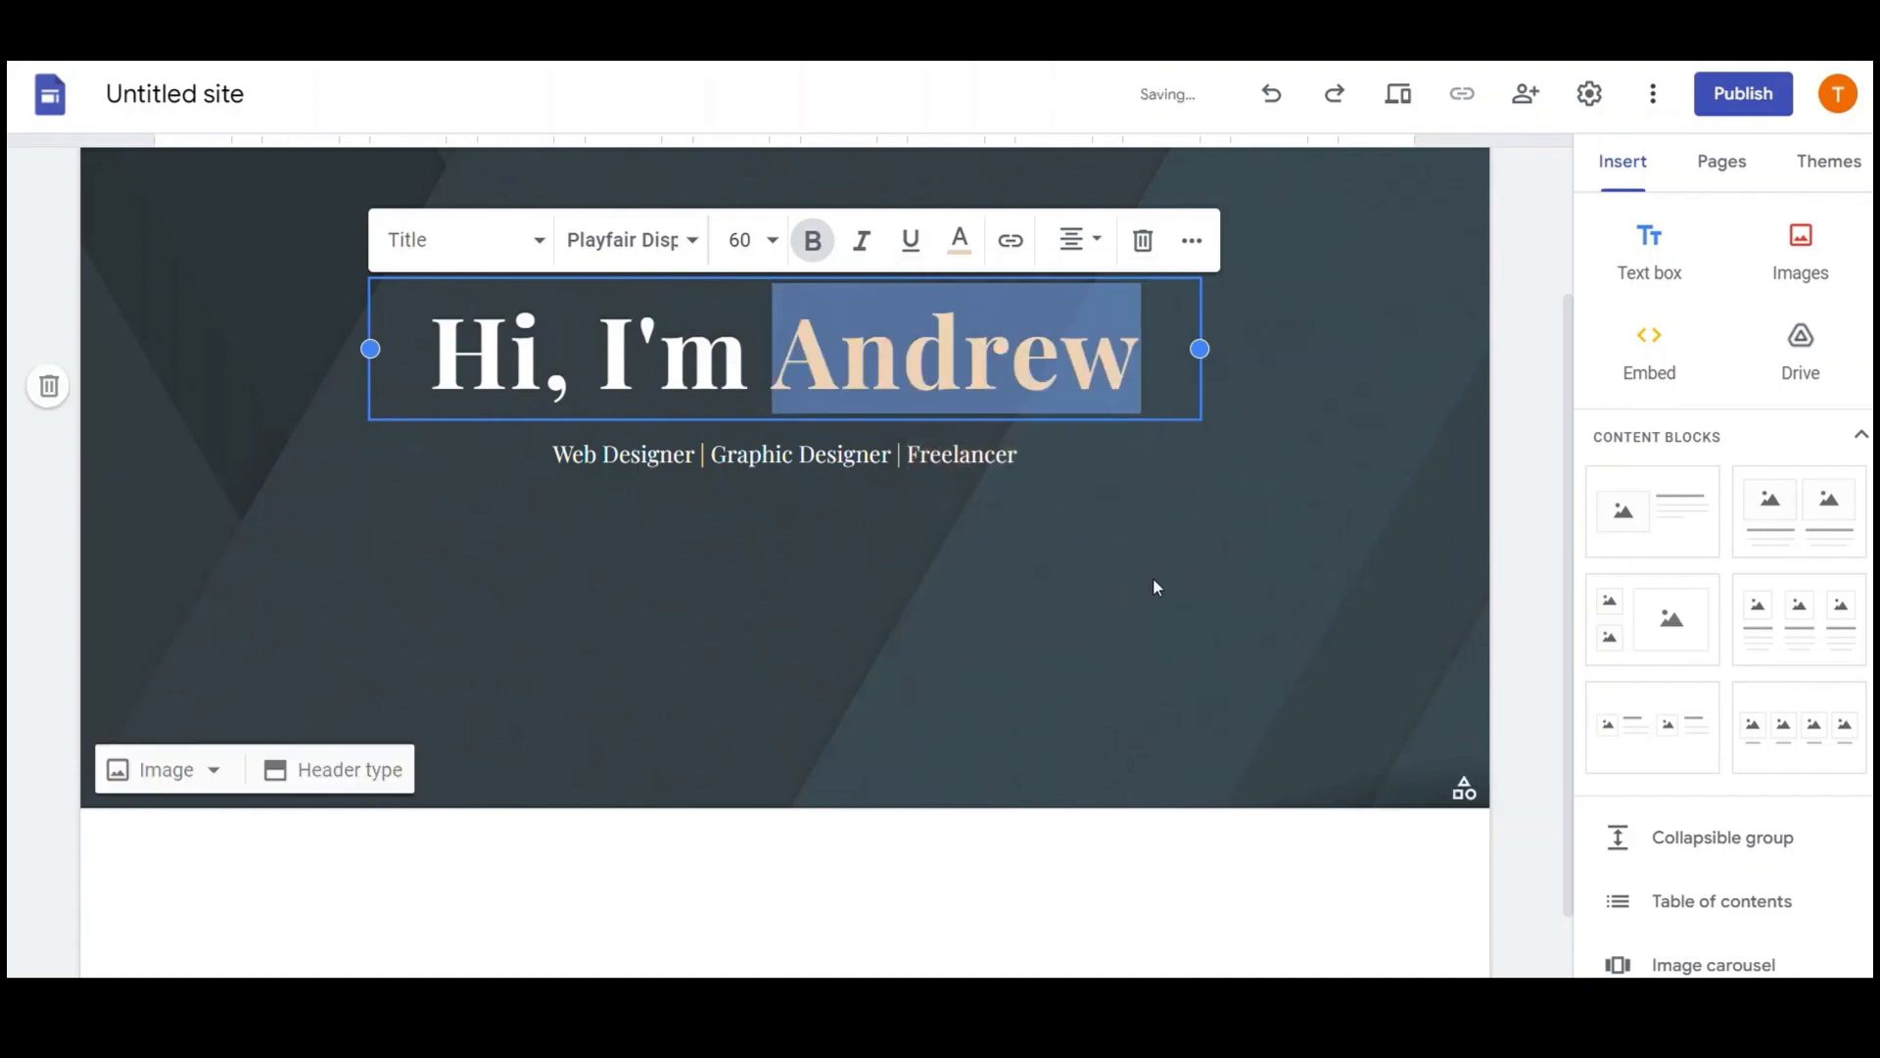
left_click(1136, 563)
Apply the same #efd3b3 swatch to 'Graphic Designer' in the subtitle
left_click(902, 469)
left_click_drag(891, 454, 710, 453)
left_click(960, 378)
left_click(917, 759)
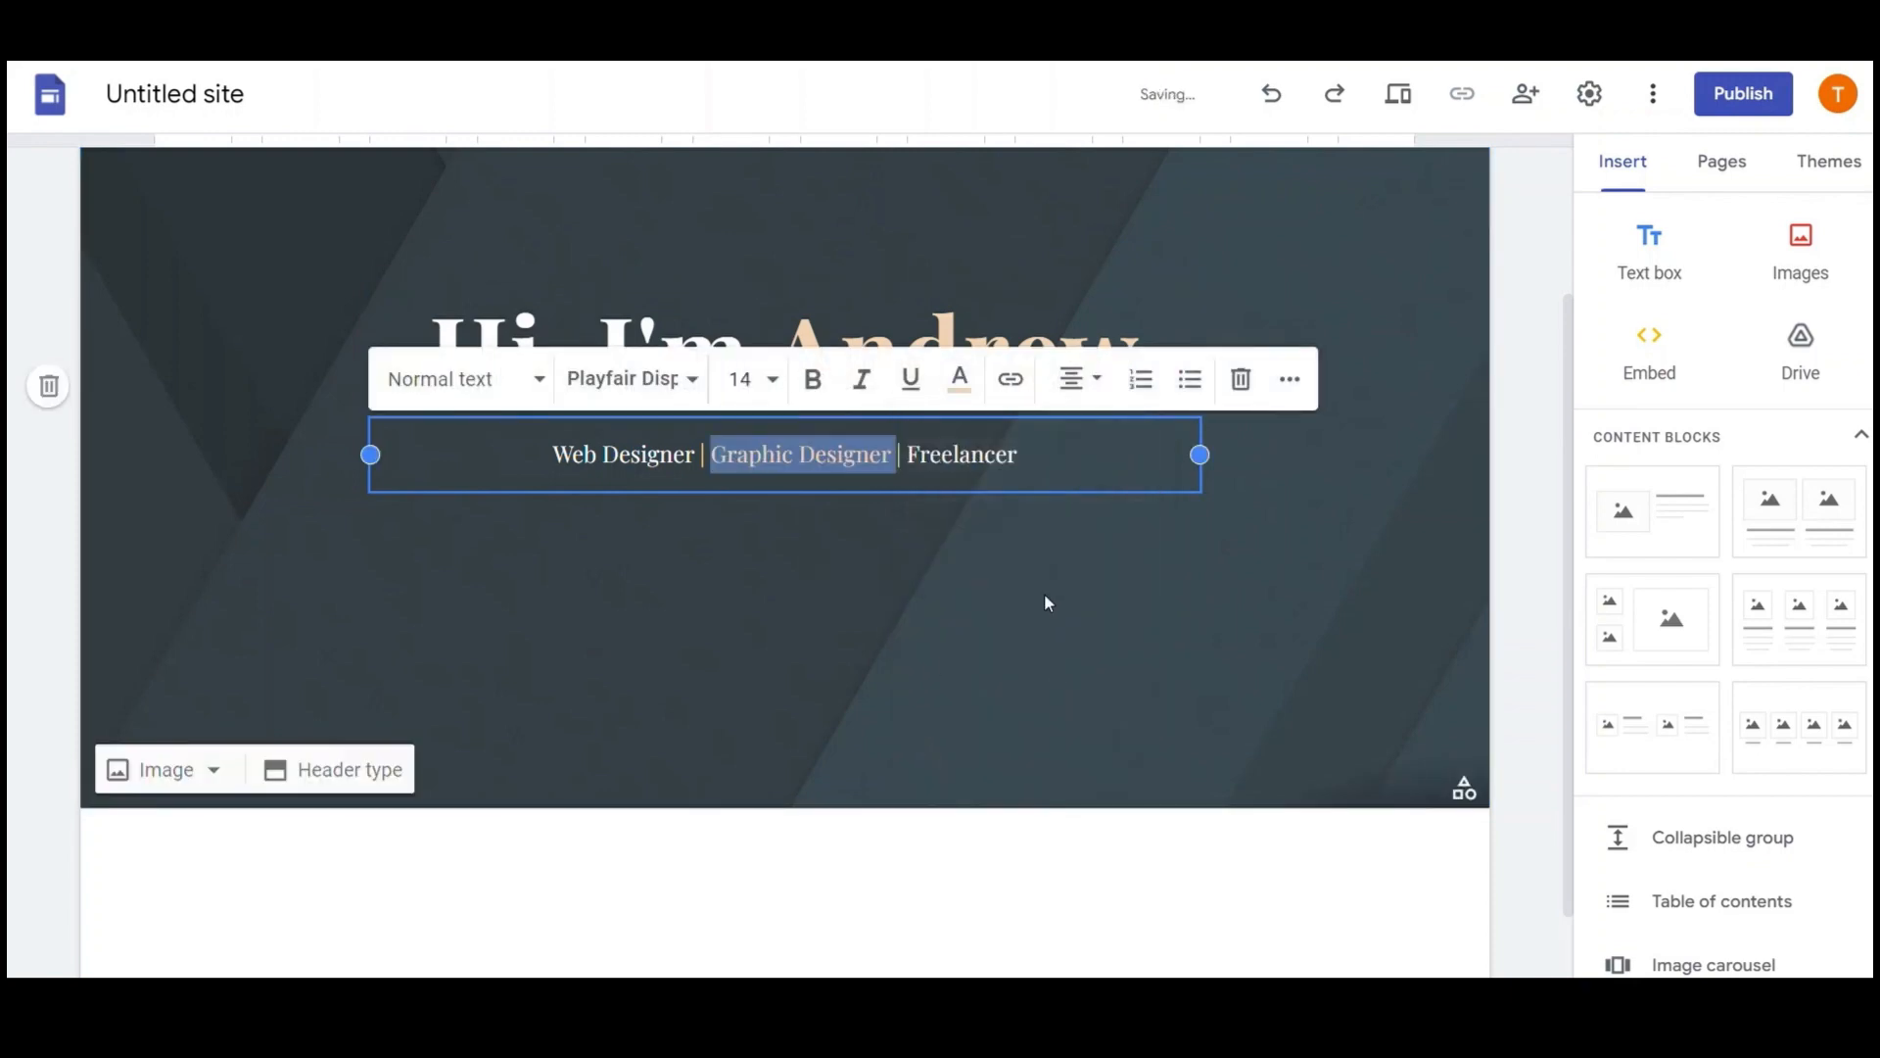
left_click(1262, 463)
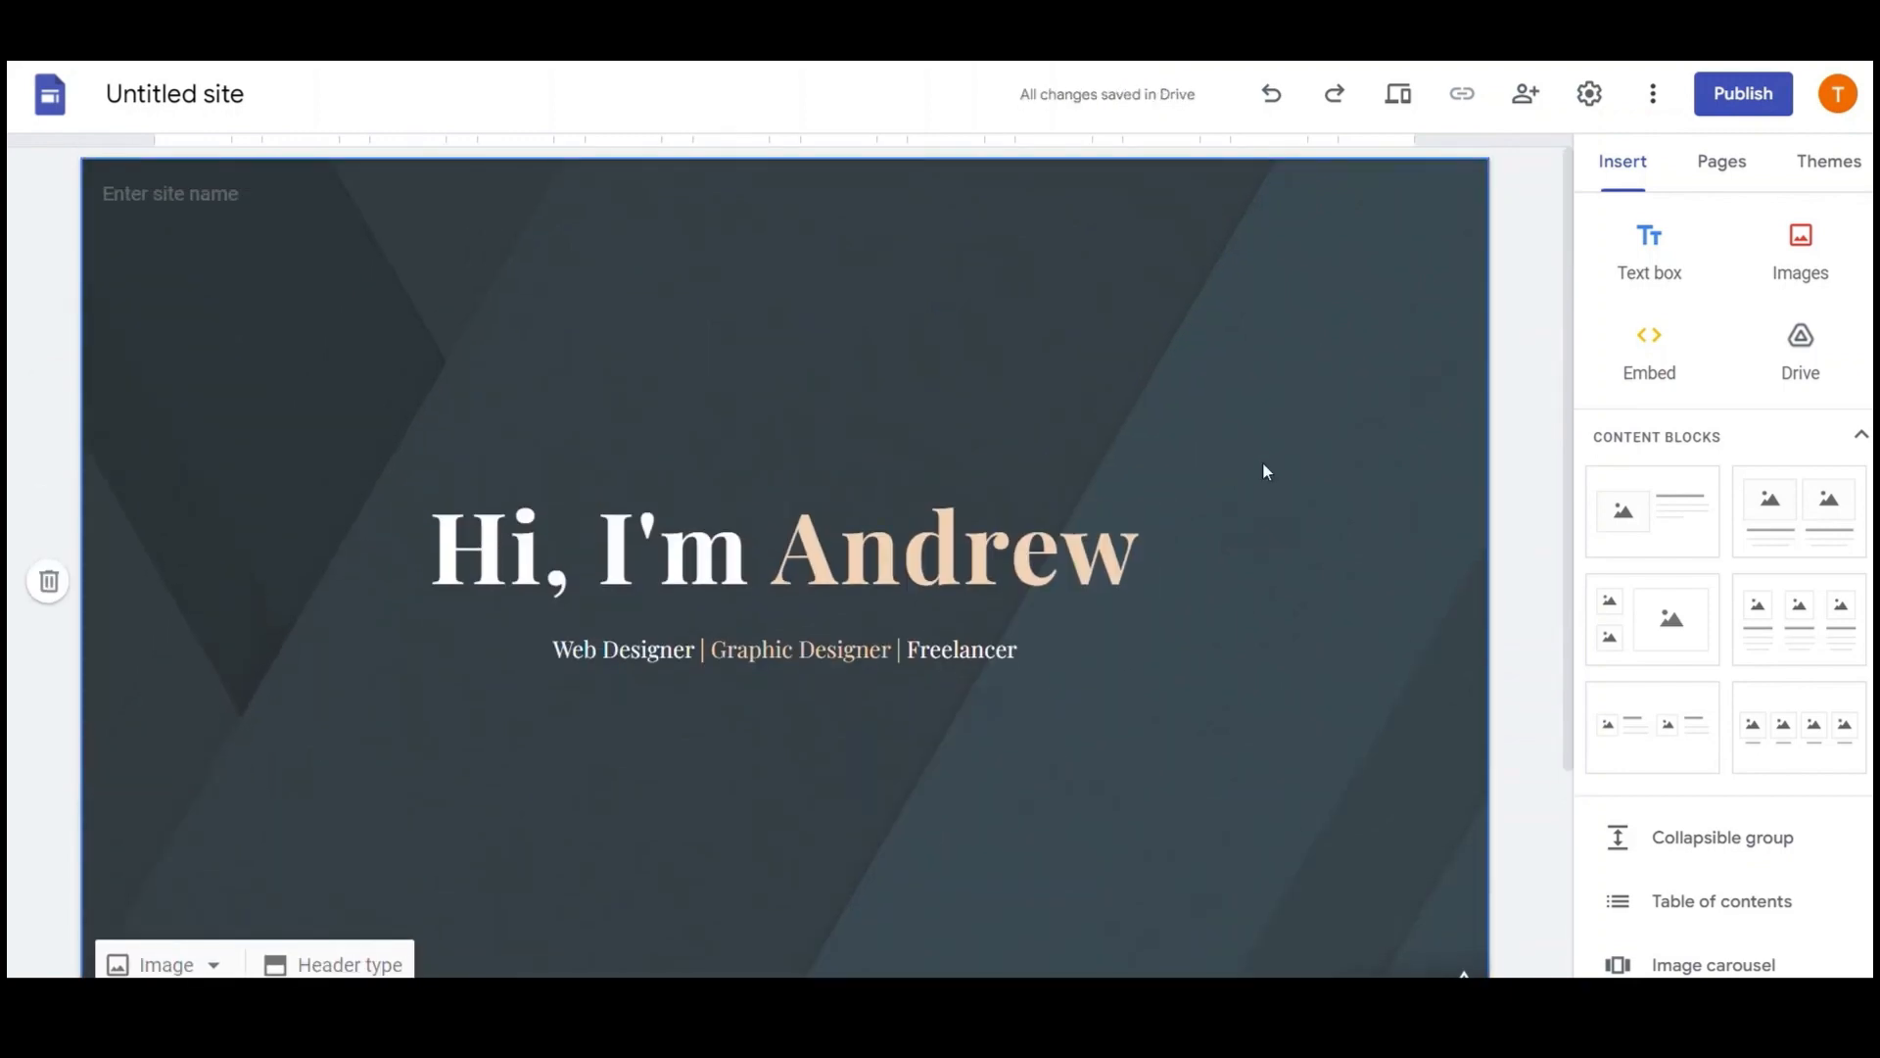
Rename the site from 'Untitled site' to 'Portfolio Tutorial', correcting the typo
left_click(247, 97)
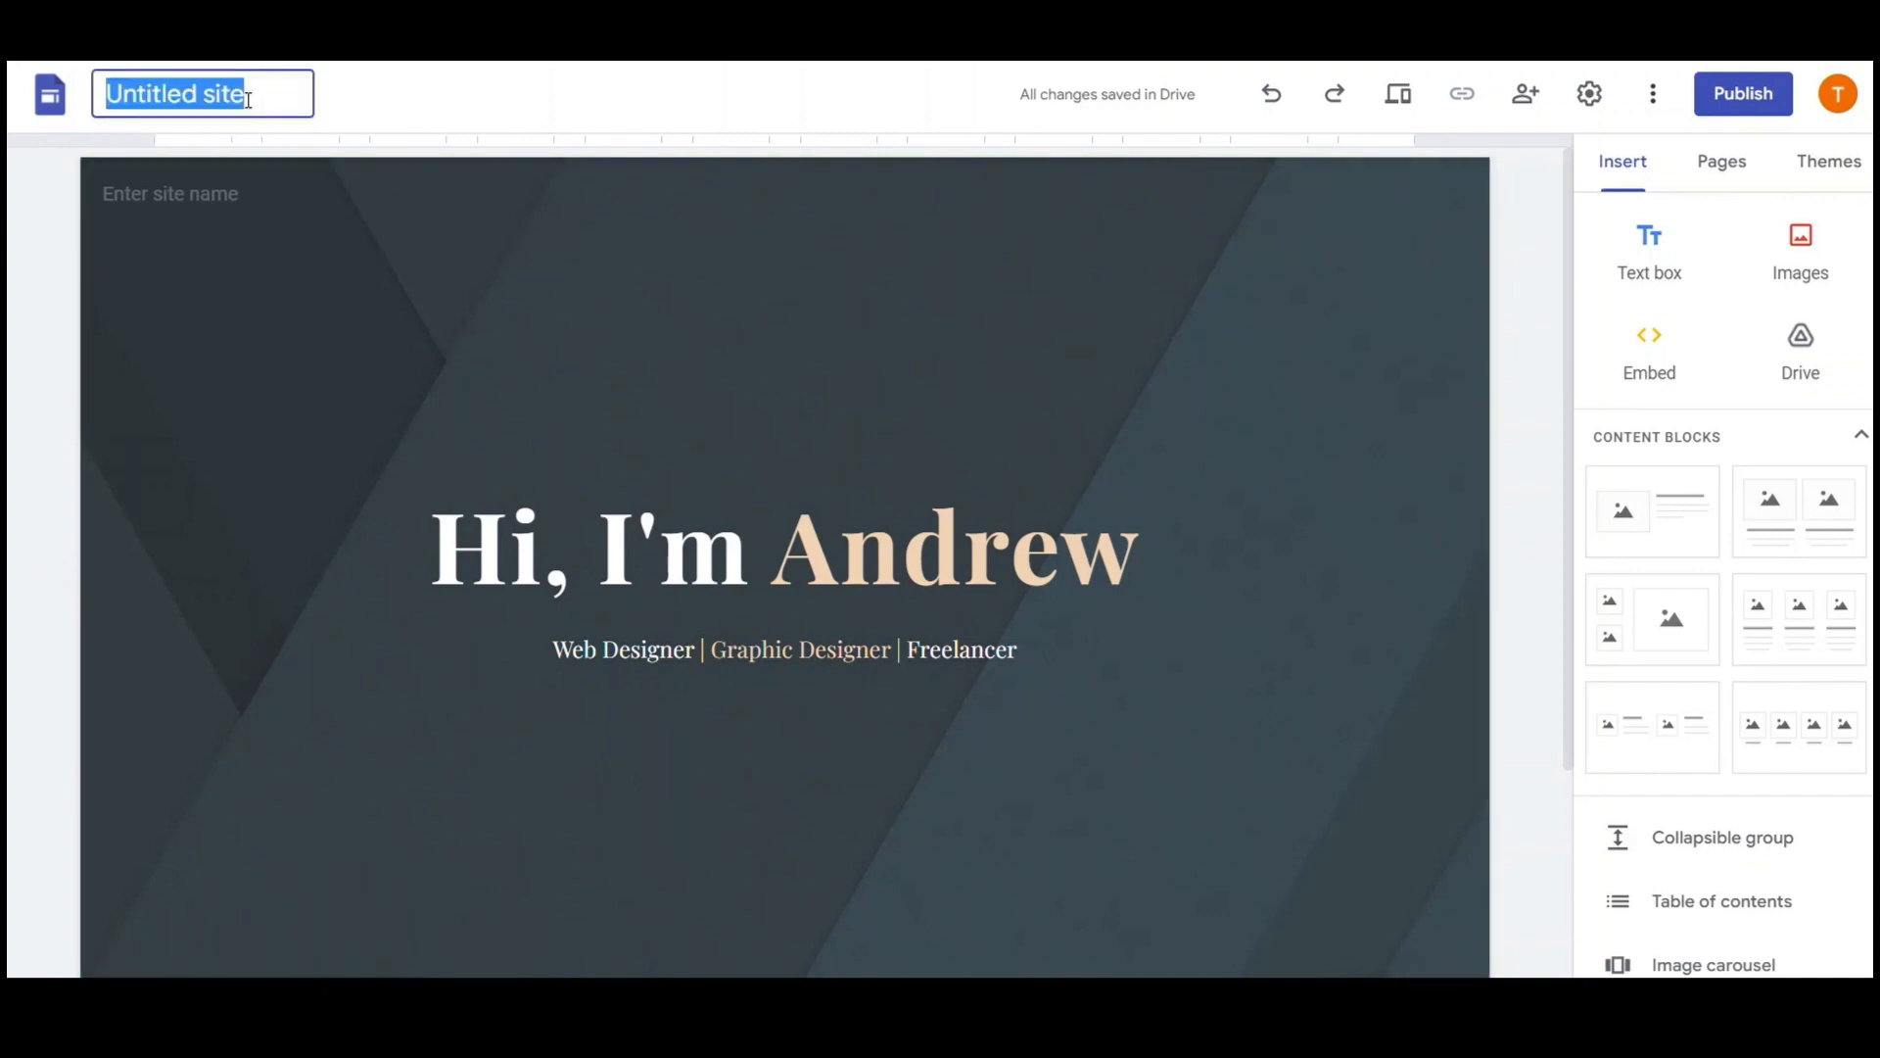
type("Pr")
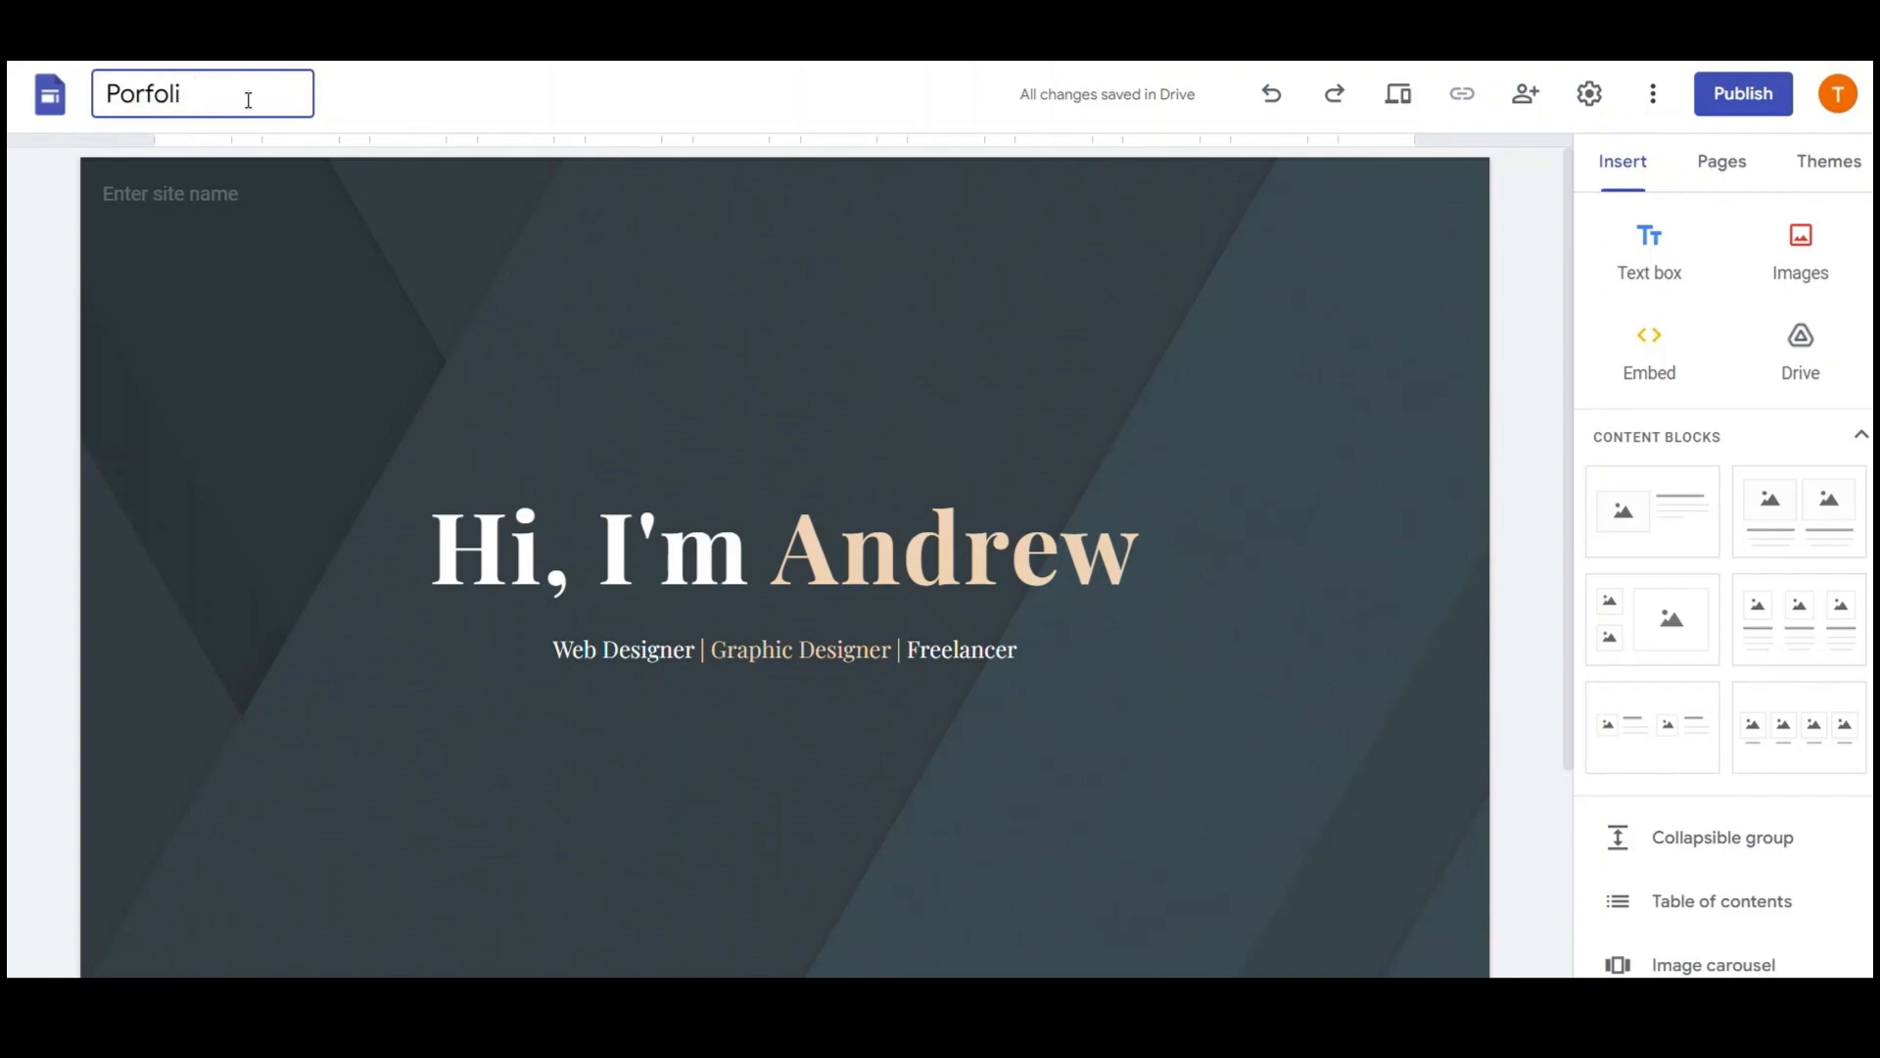
type(" Tutorial")
left_click(141, 94)
type("torial")
left_click(594, 385)
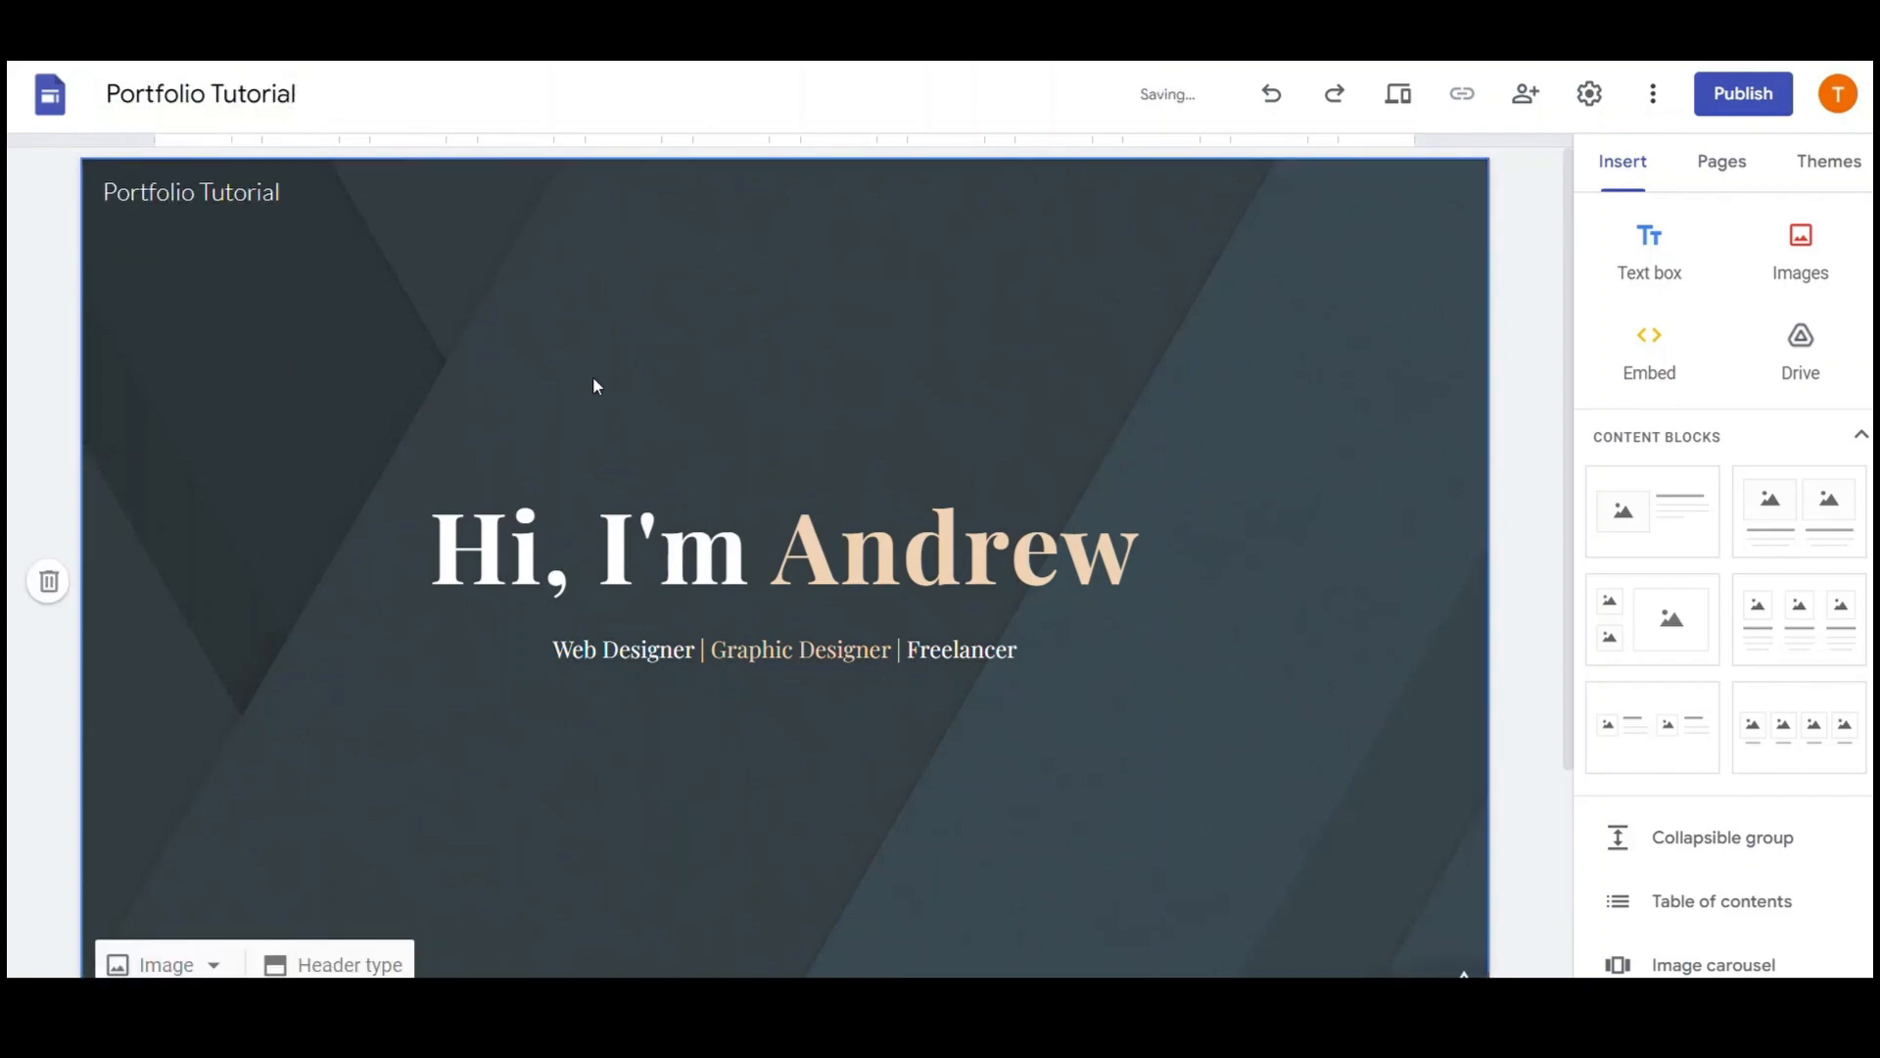
scroll(868, 437, "down", 2)
scroll(868, 437, "up", 2)
Clear the site name shown in the header so it stays empty
left_click(281, 191)
key("ctrl+a")
key("BackSpace")
left_click(938, 393)
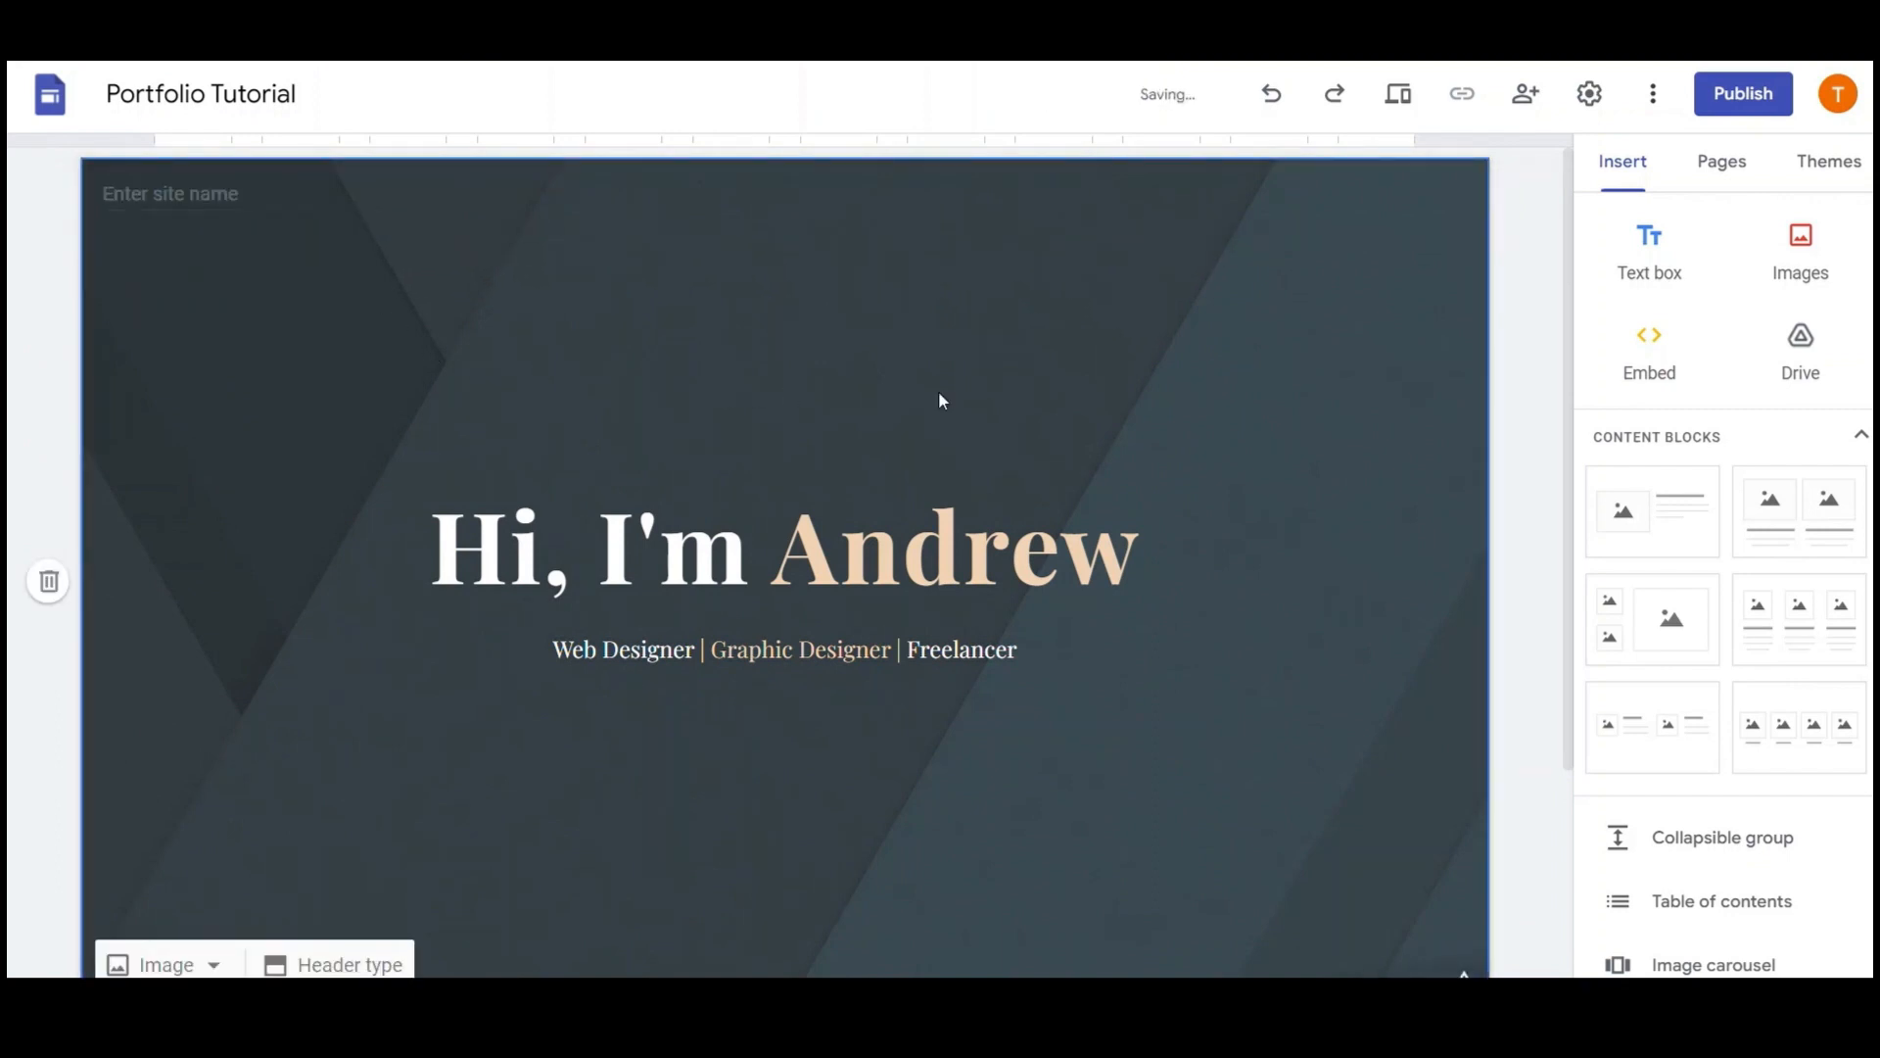
scroll(938, 400, "down", 2)
scroll(575, 378, "up", 2)
Upload a black-and-white portrait photo as the cover header background
scroll(575, 378, "down", 2)
left_click(218, 843)
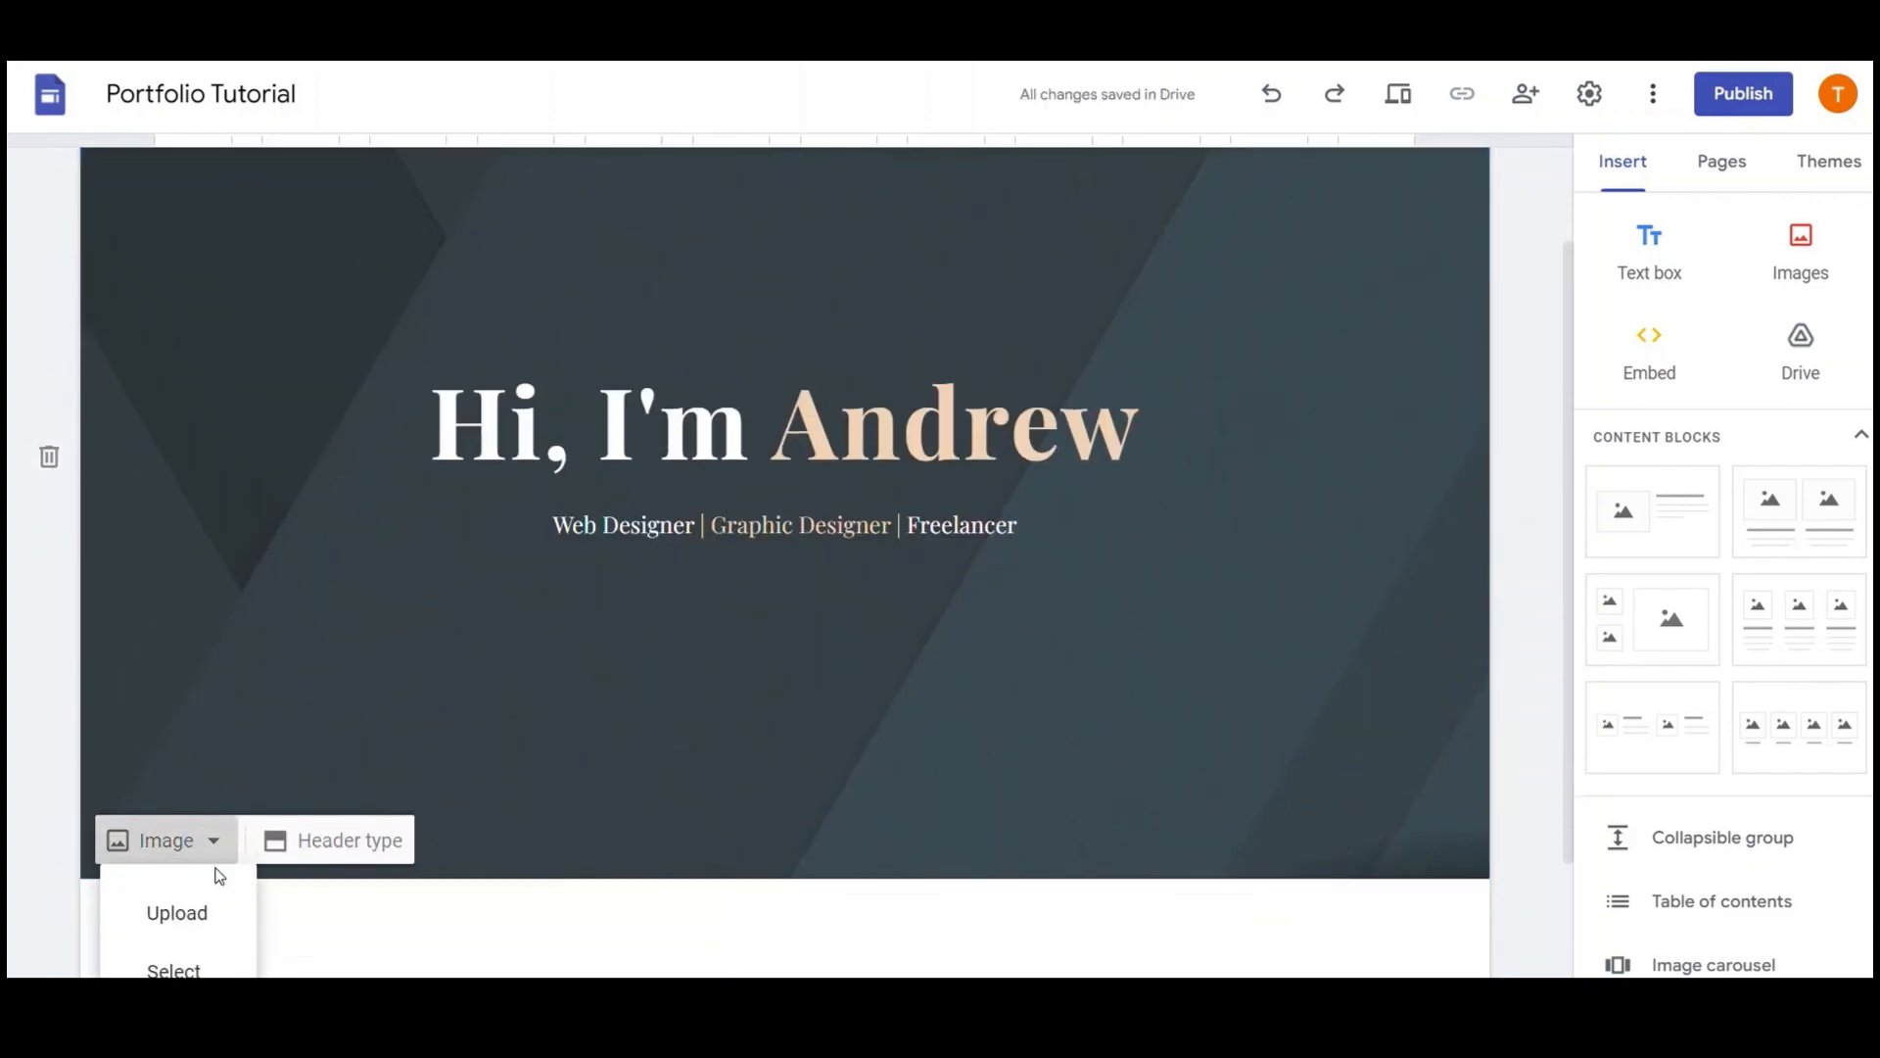
left_click(207, 913)
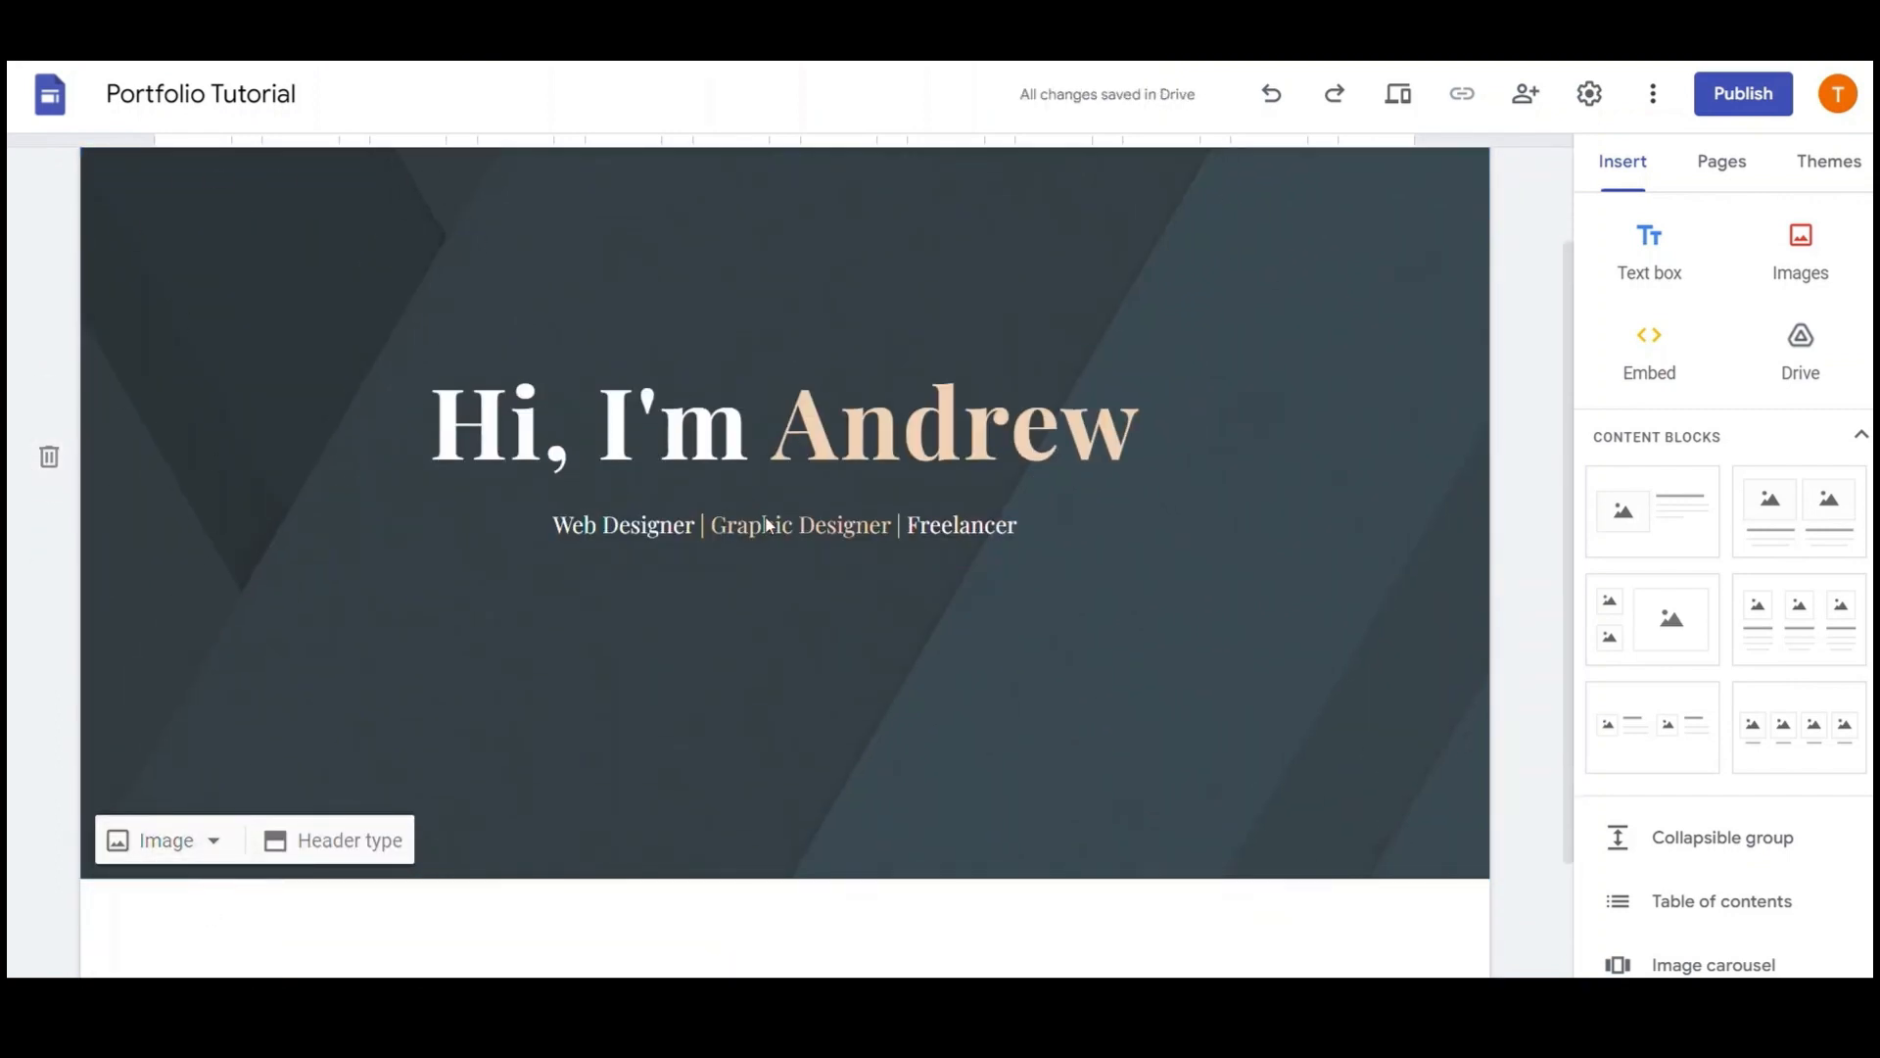
scroll(1266, 514, "up", 2)
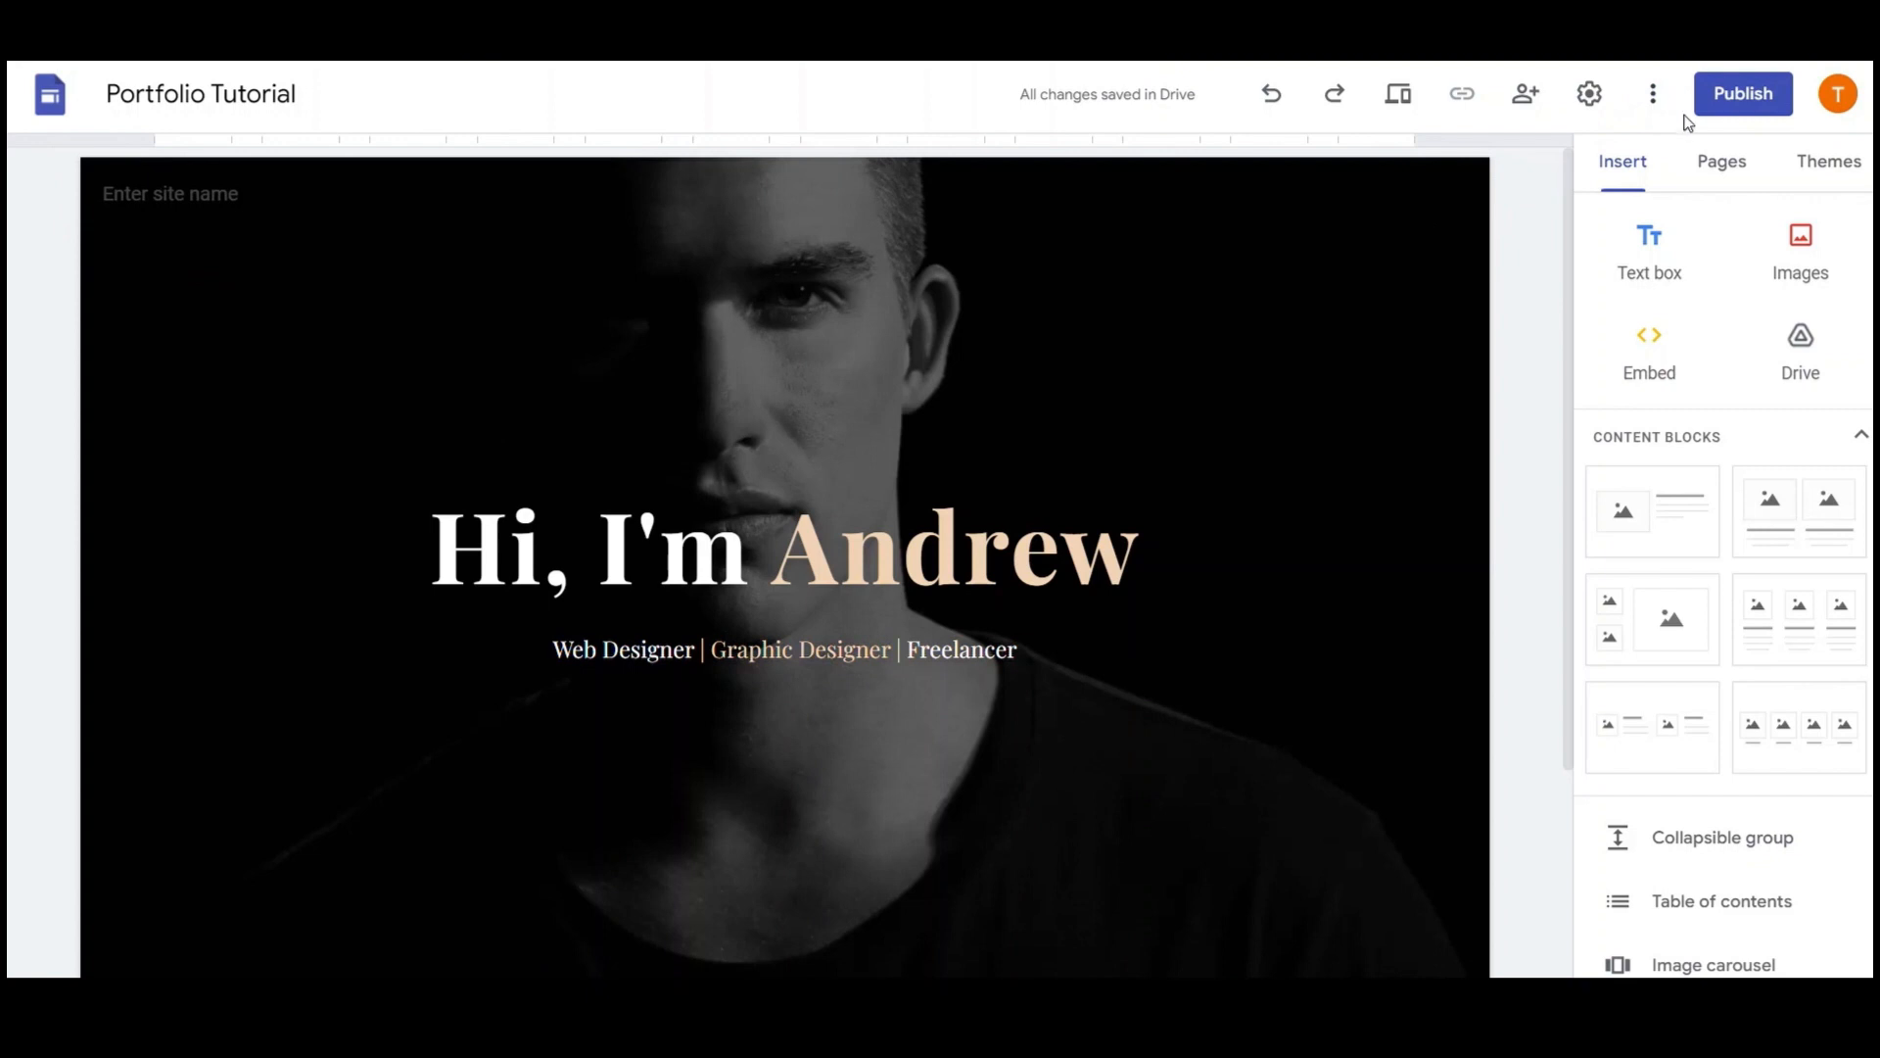
left_click(1654, 93)
left_click(1654, 93)
Turn on the announcement banner with a 'HIRE ME NOW' button linking in a new tab
left_click(1579, 98)
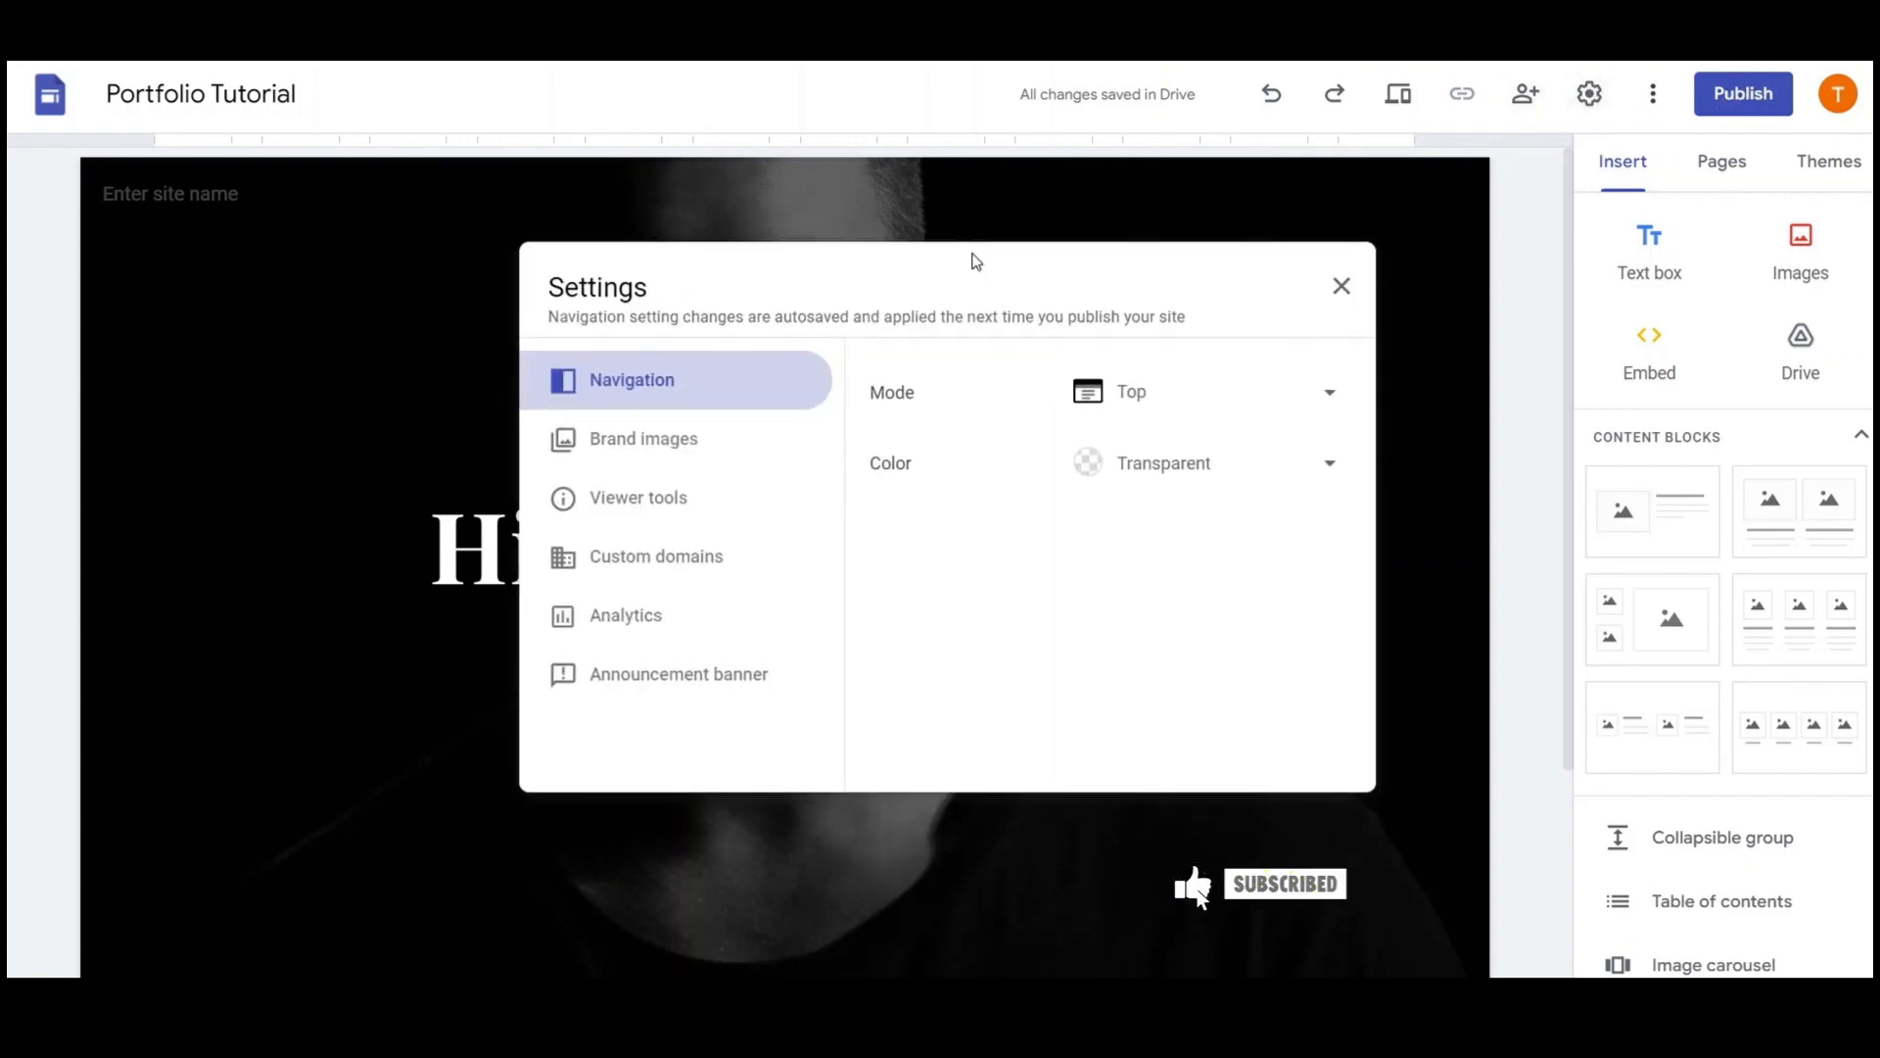
left_click(674, 686)
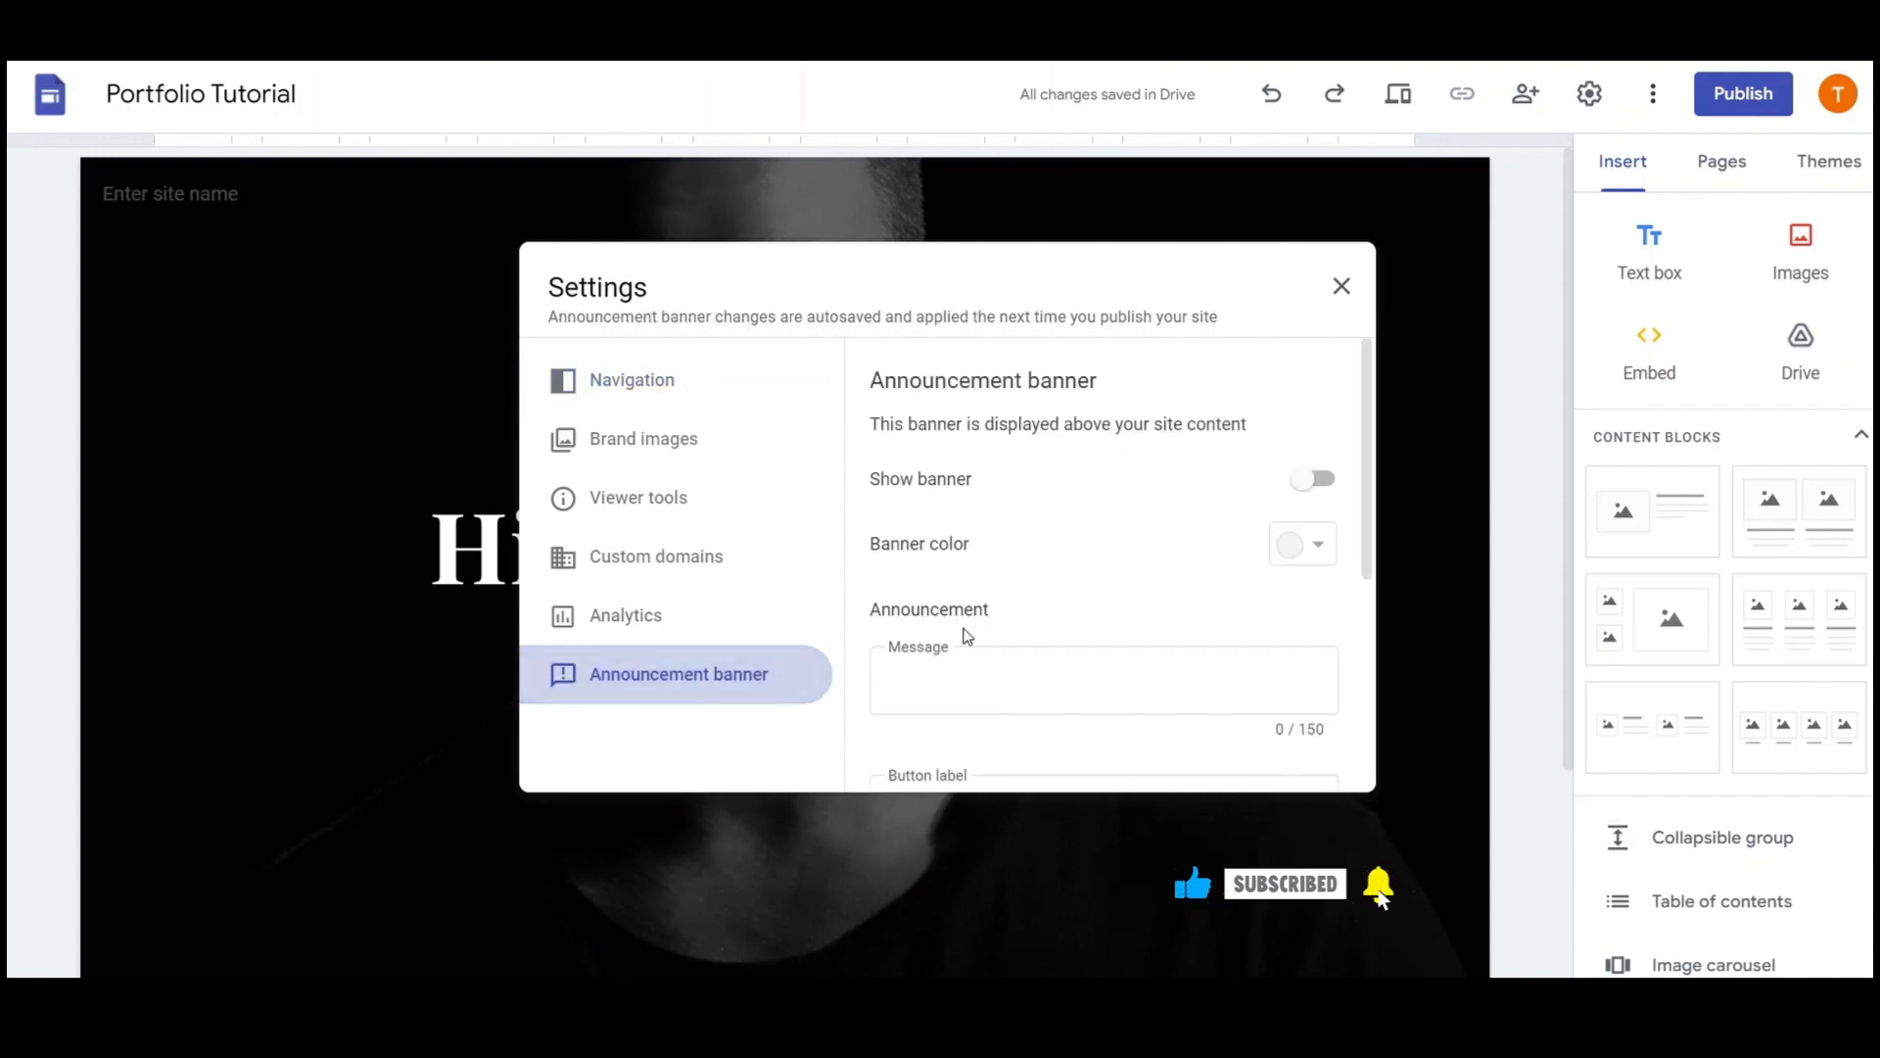
left_click(1321, 480)
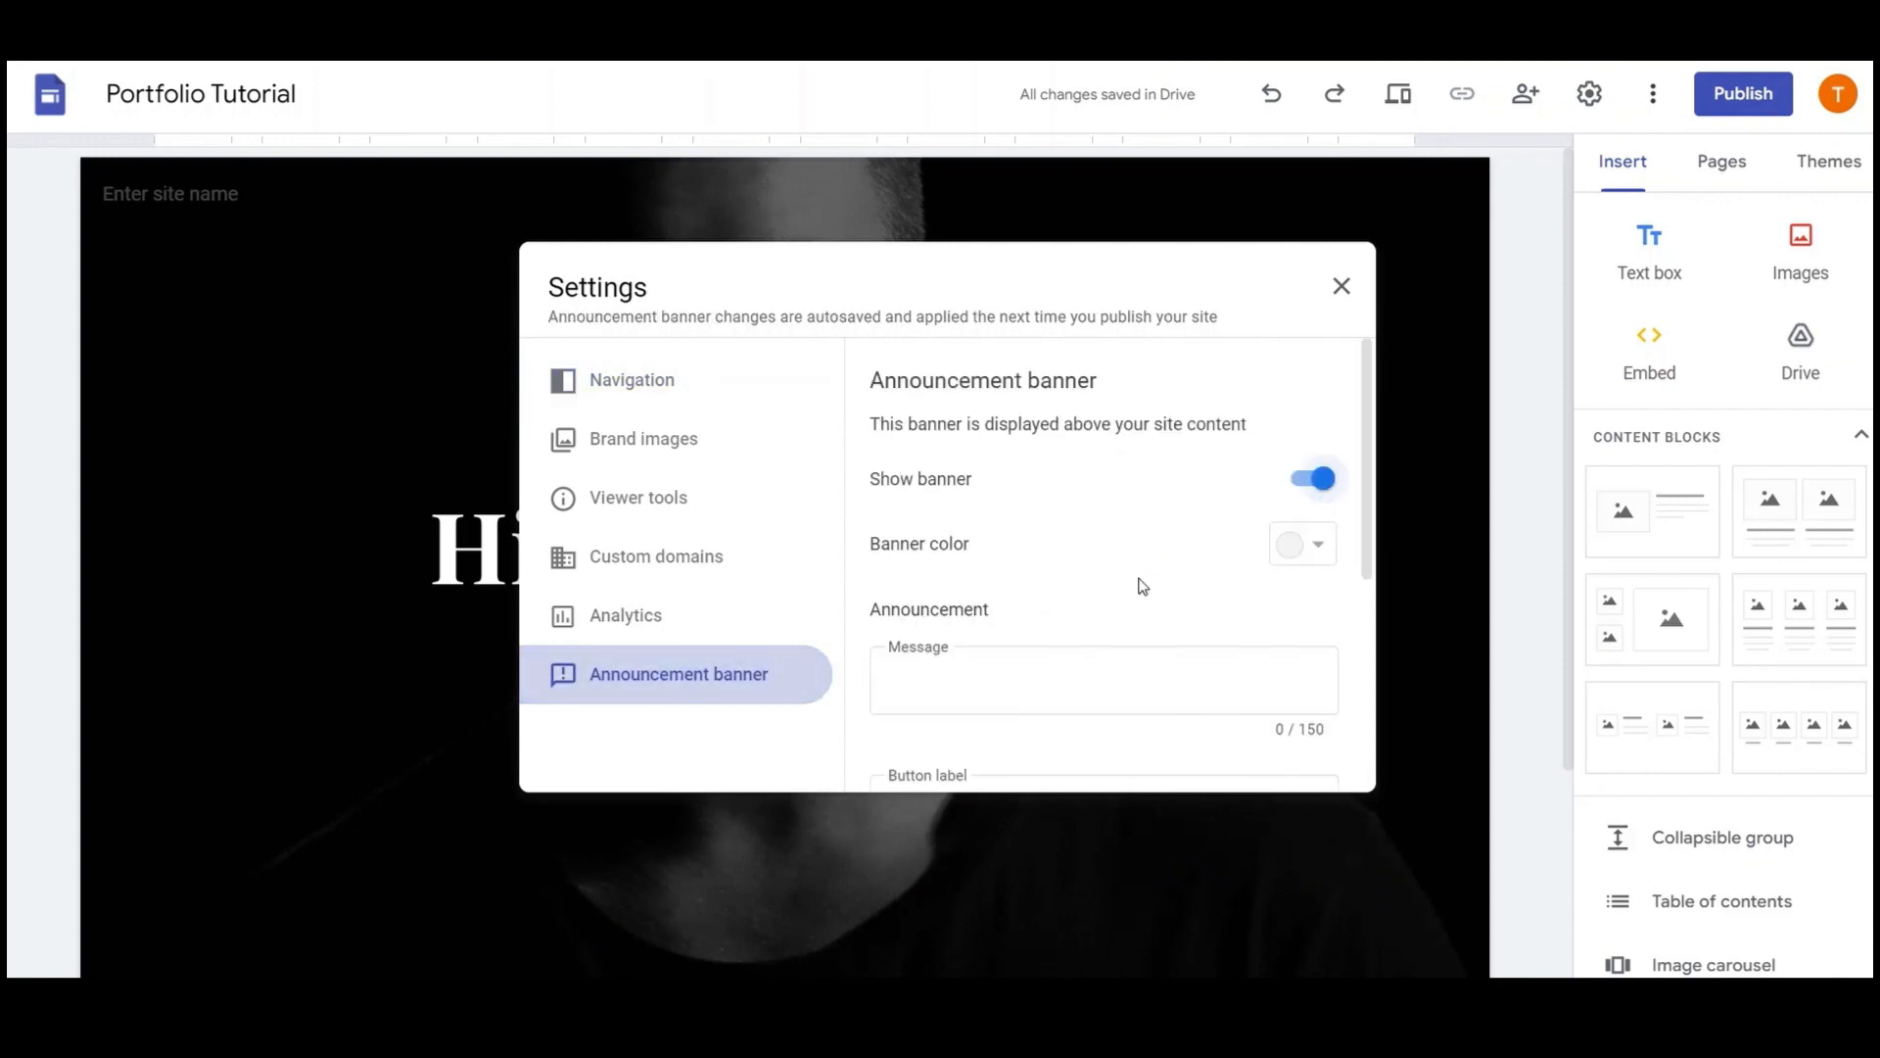
left_click(1330, 551)
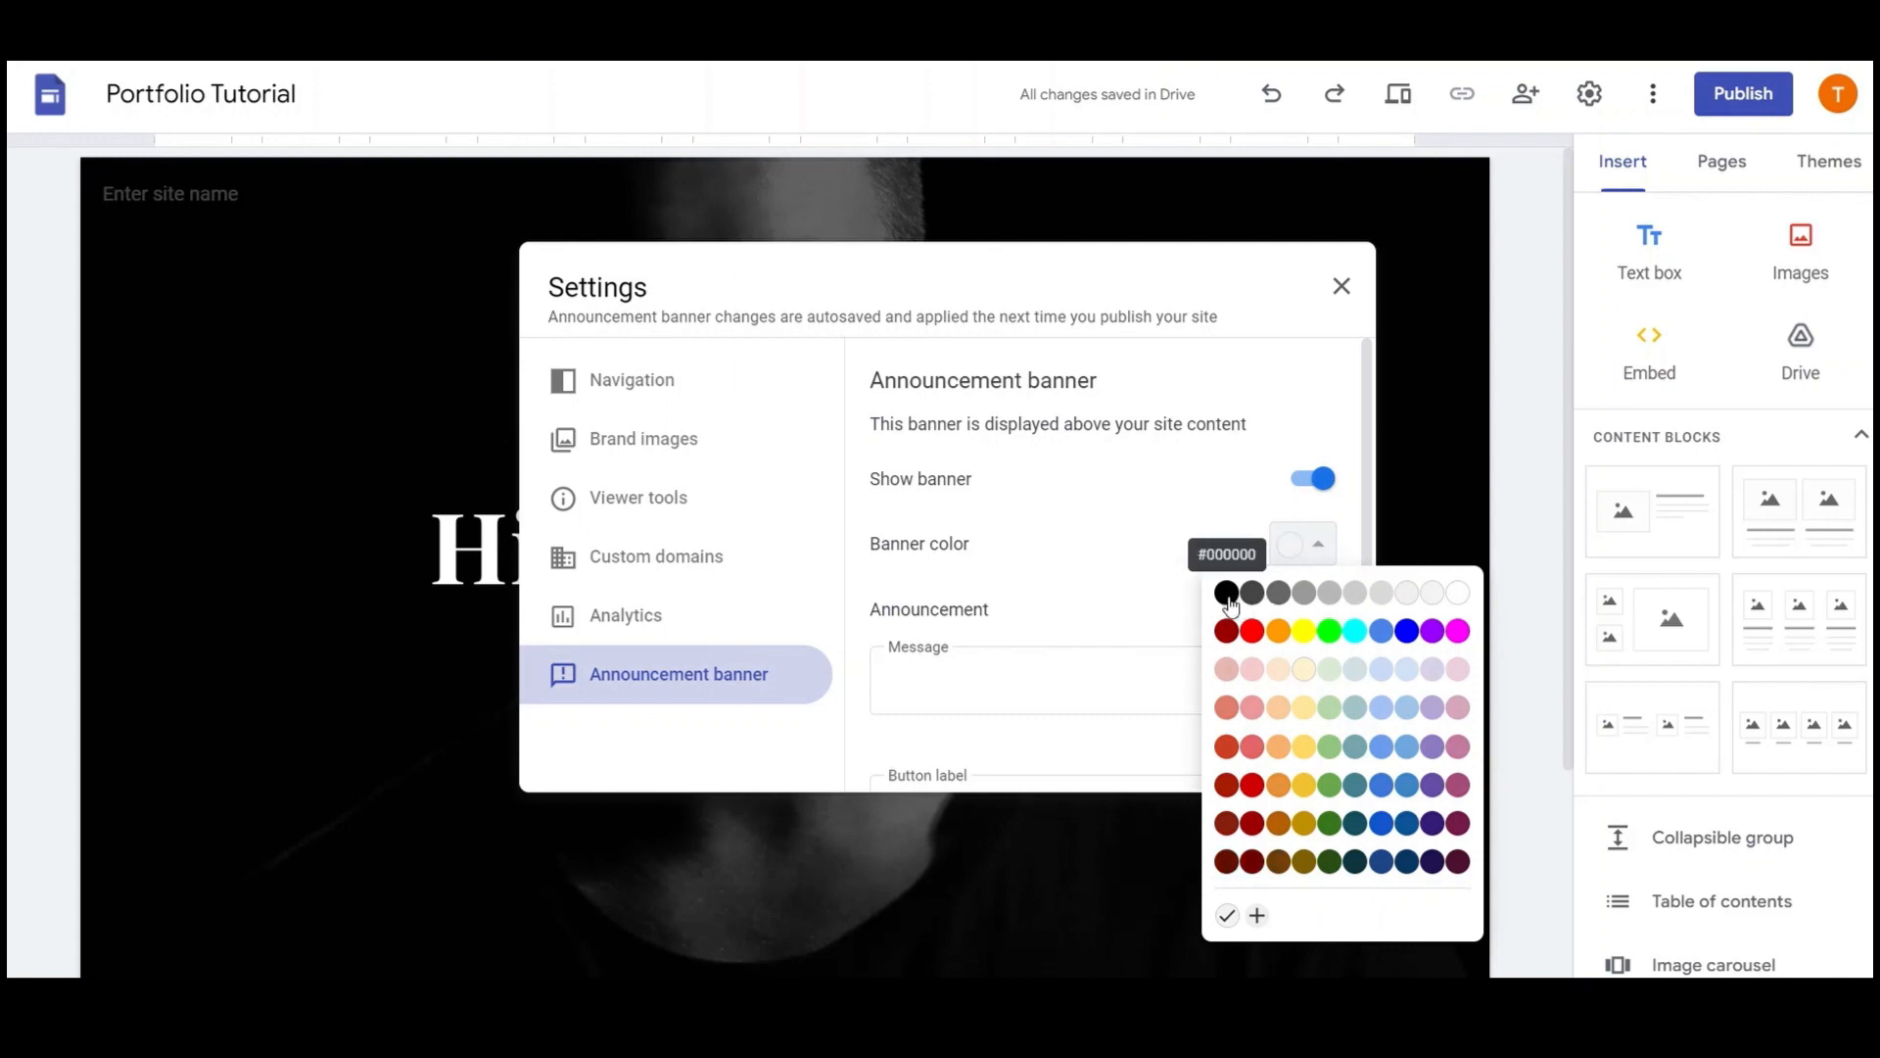
scroll(1077, 604, "down", 4)
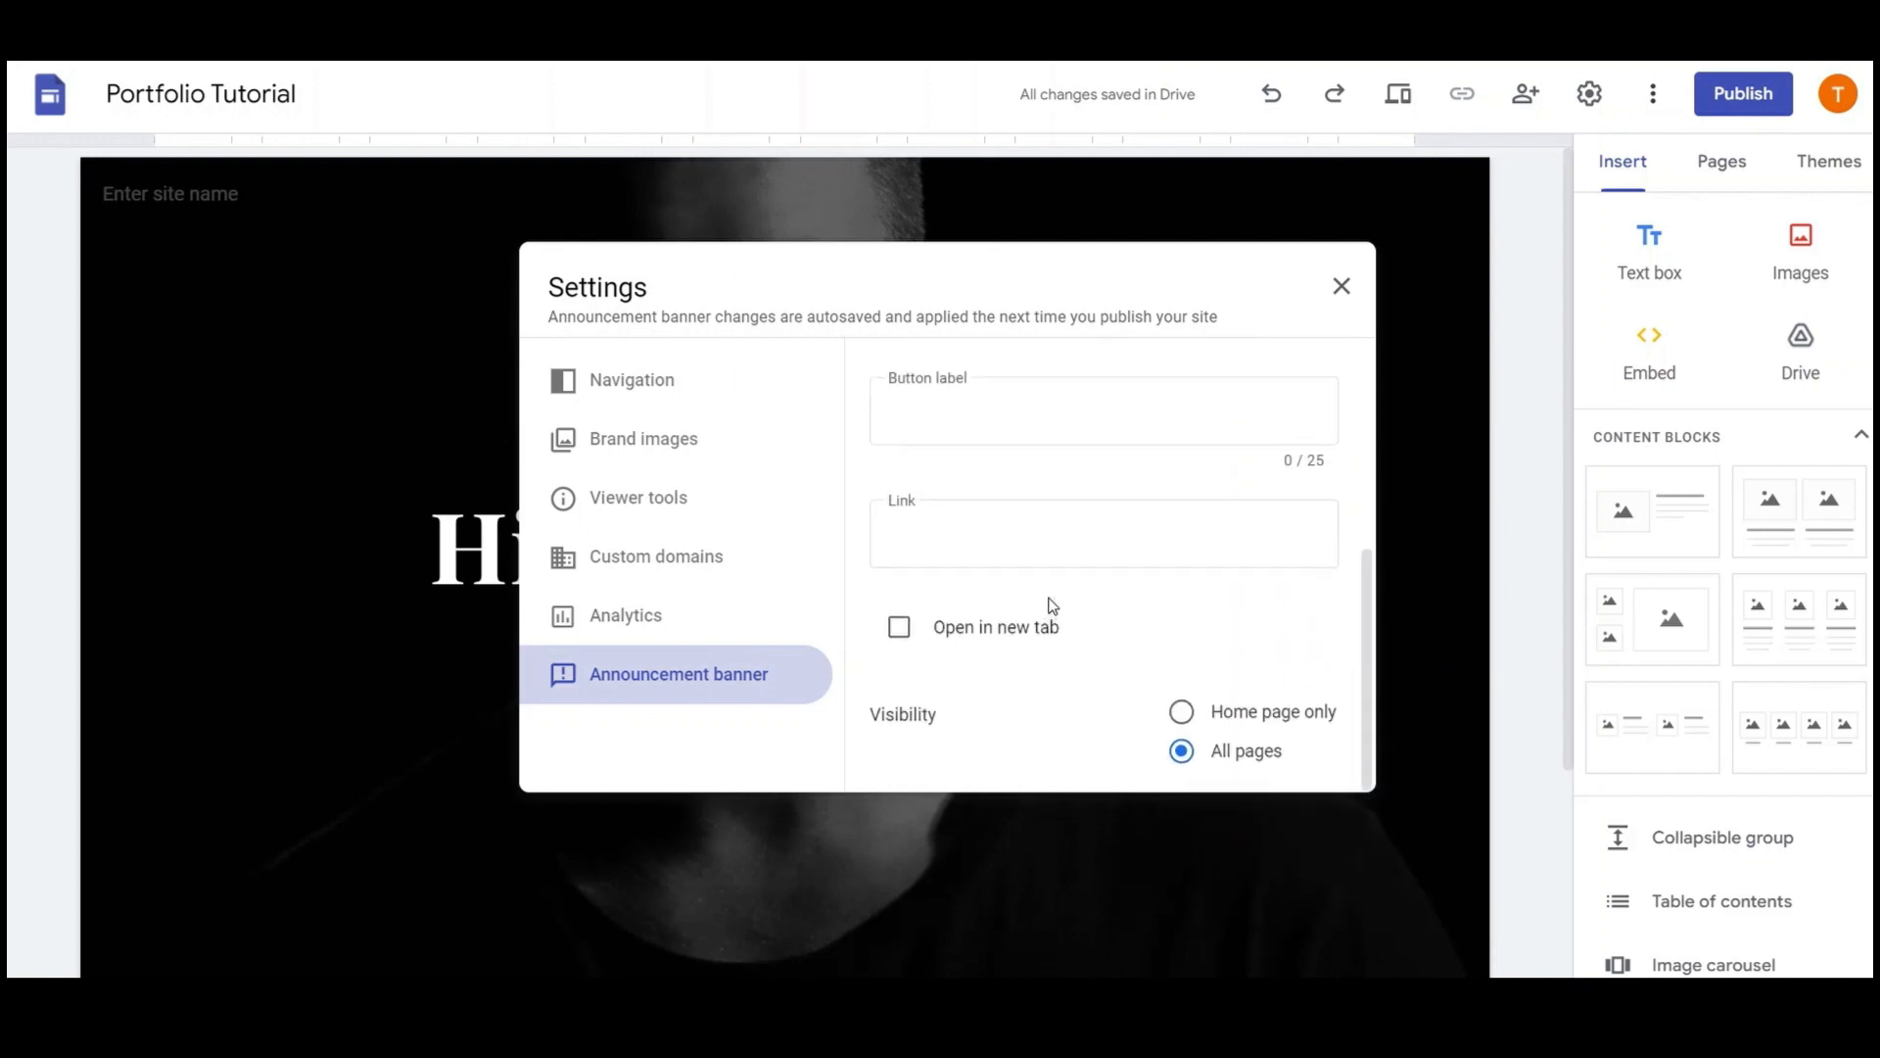
scroll(1049, 605, "up", 2)
left_click(1016, 628)
type("HI")
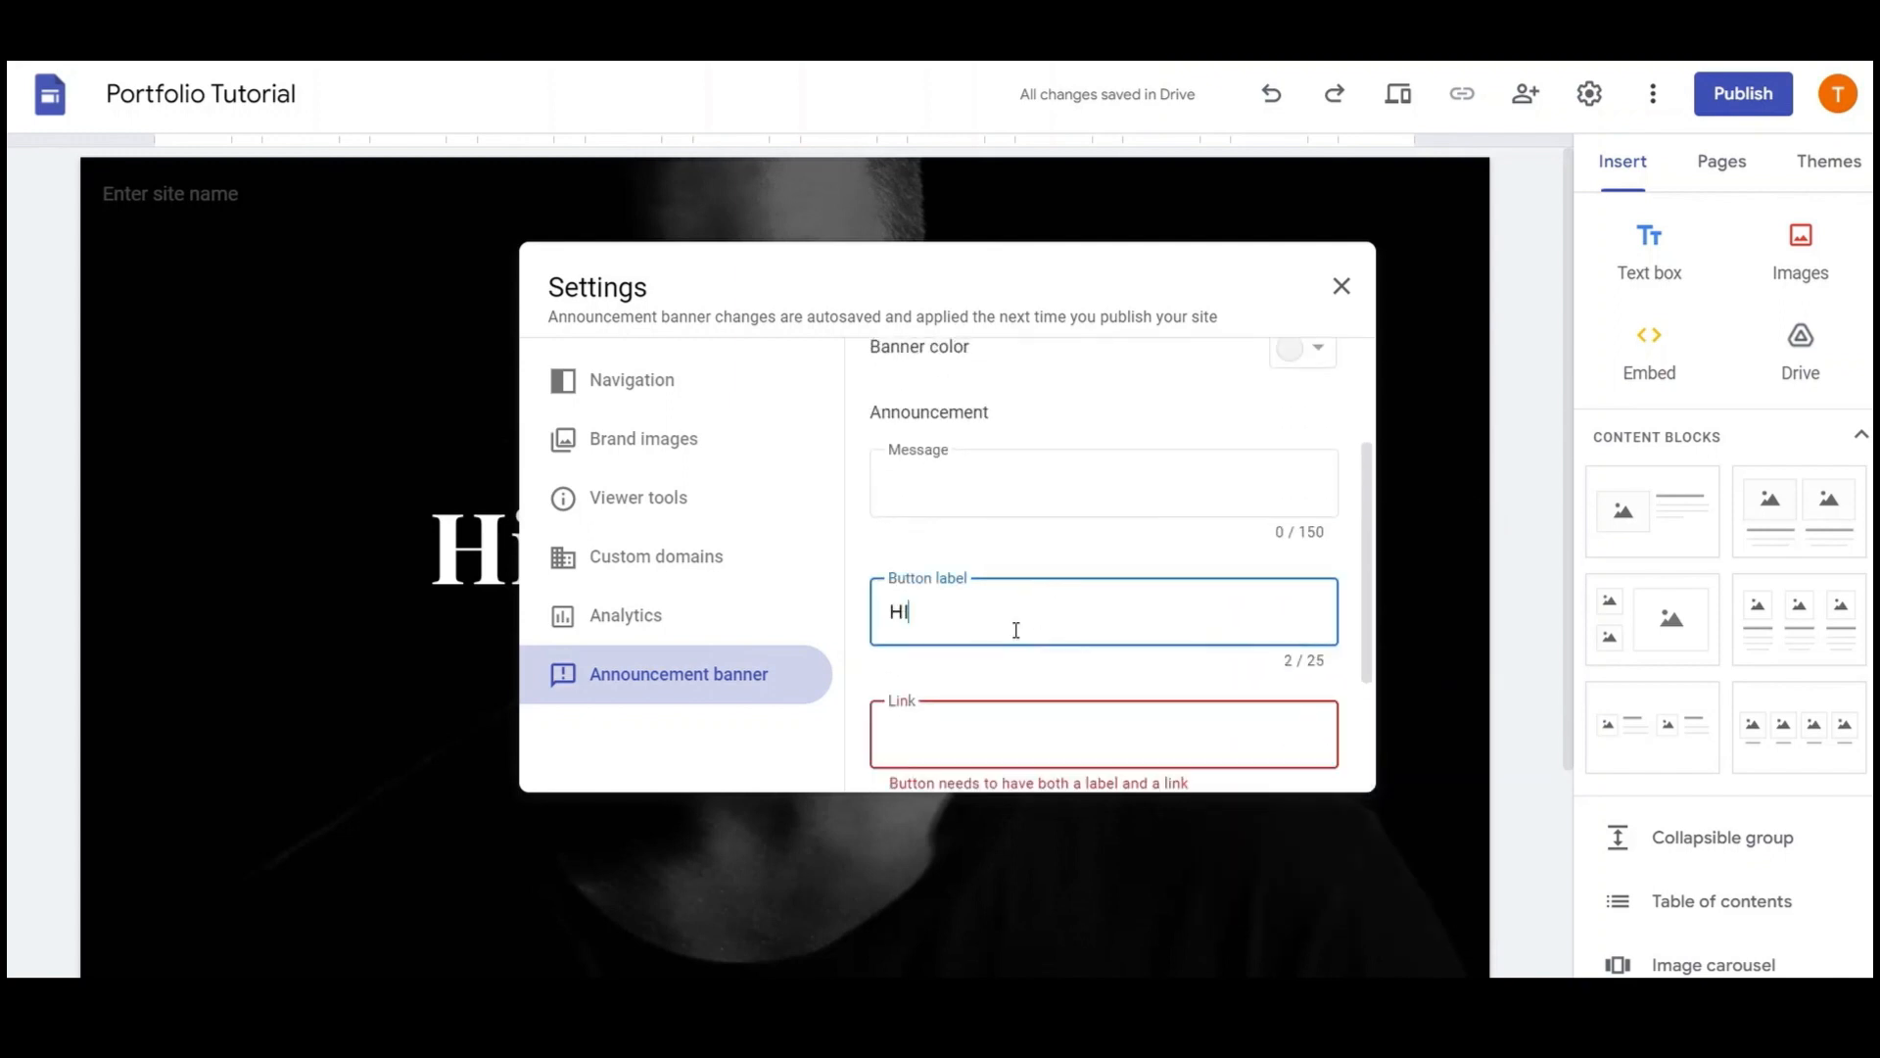
type("RE ME NOW")
scroll(987, 608, "down", 2)
left_click(981, 538)
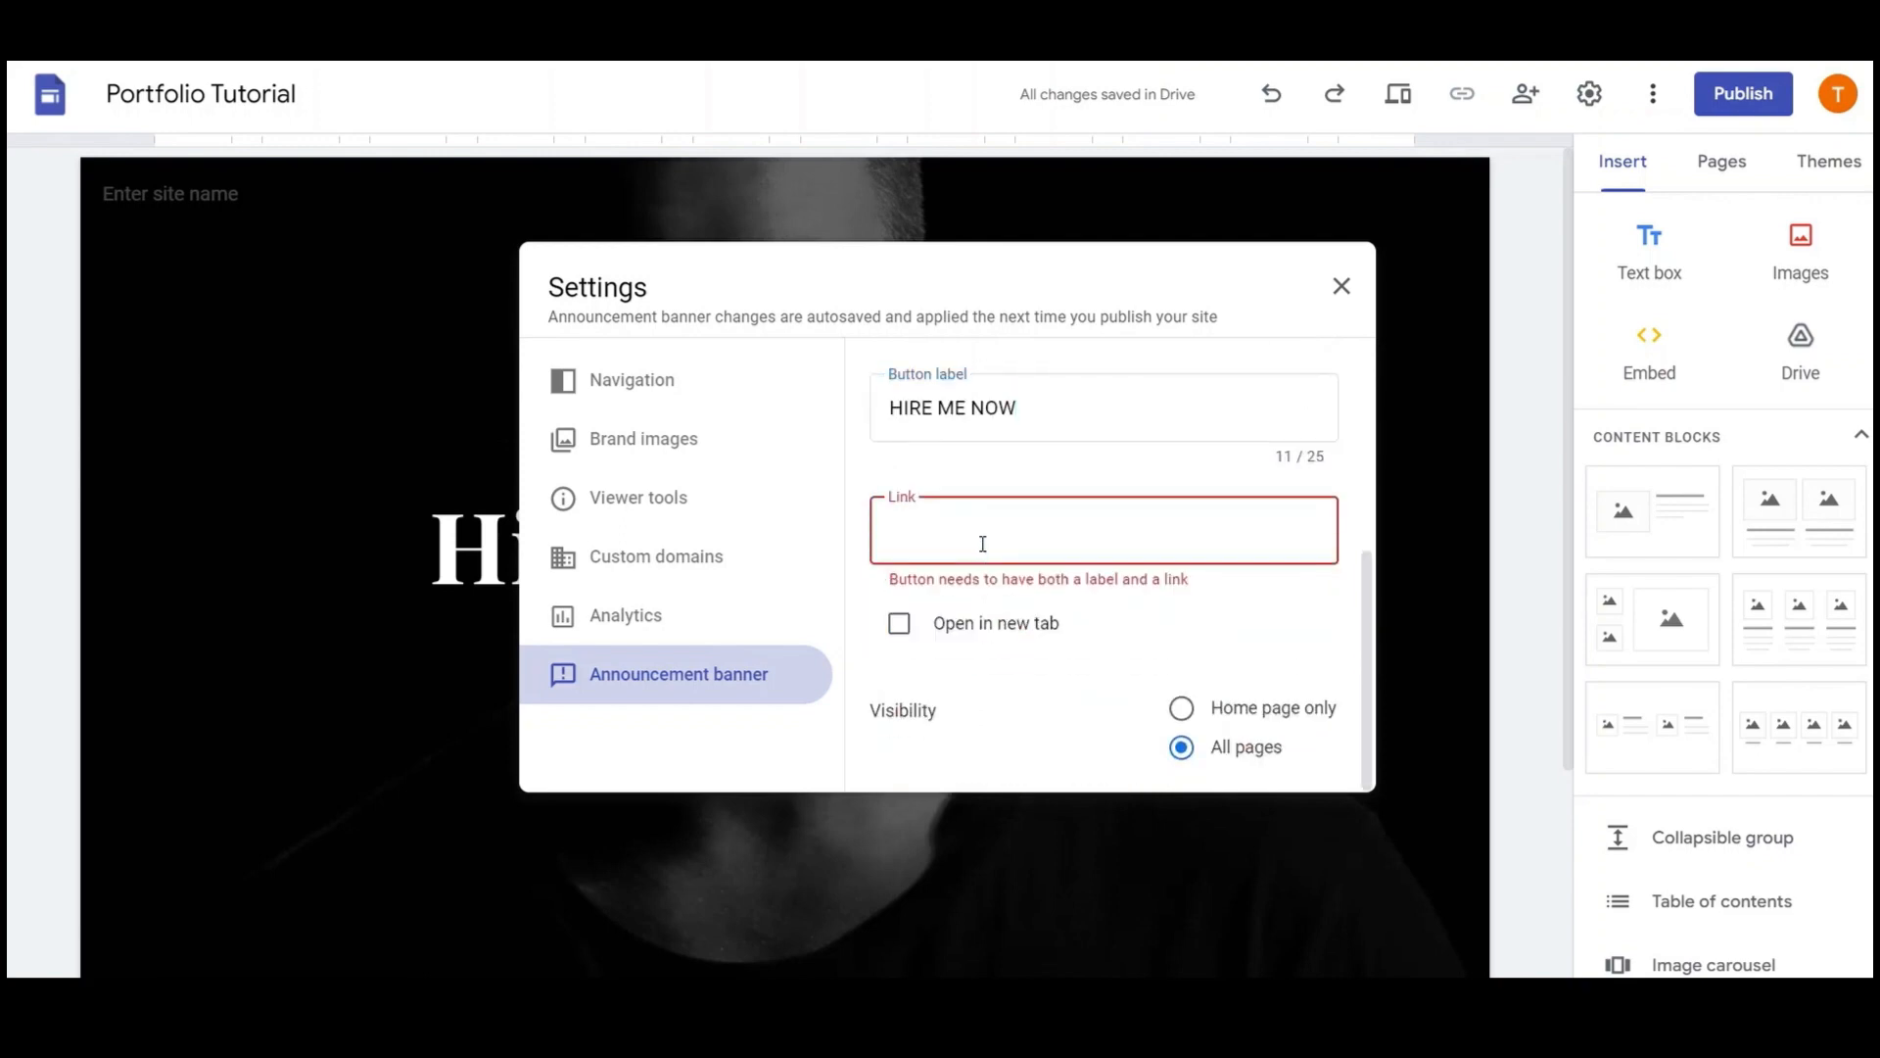
type("https")
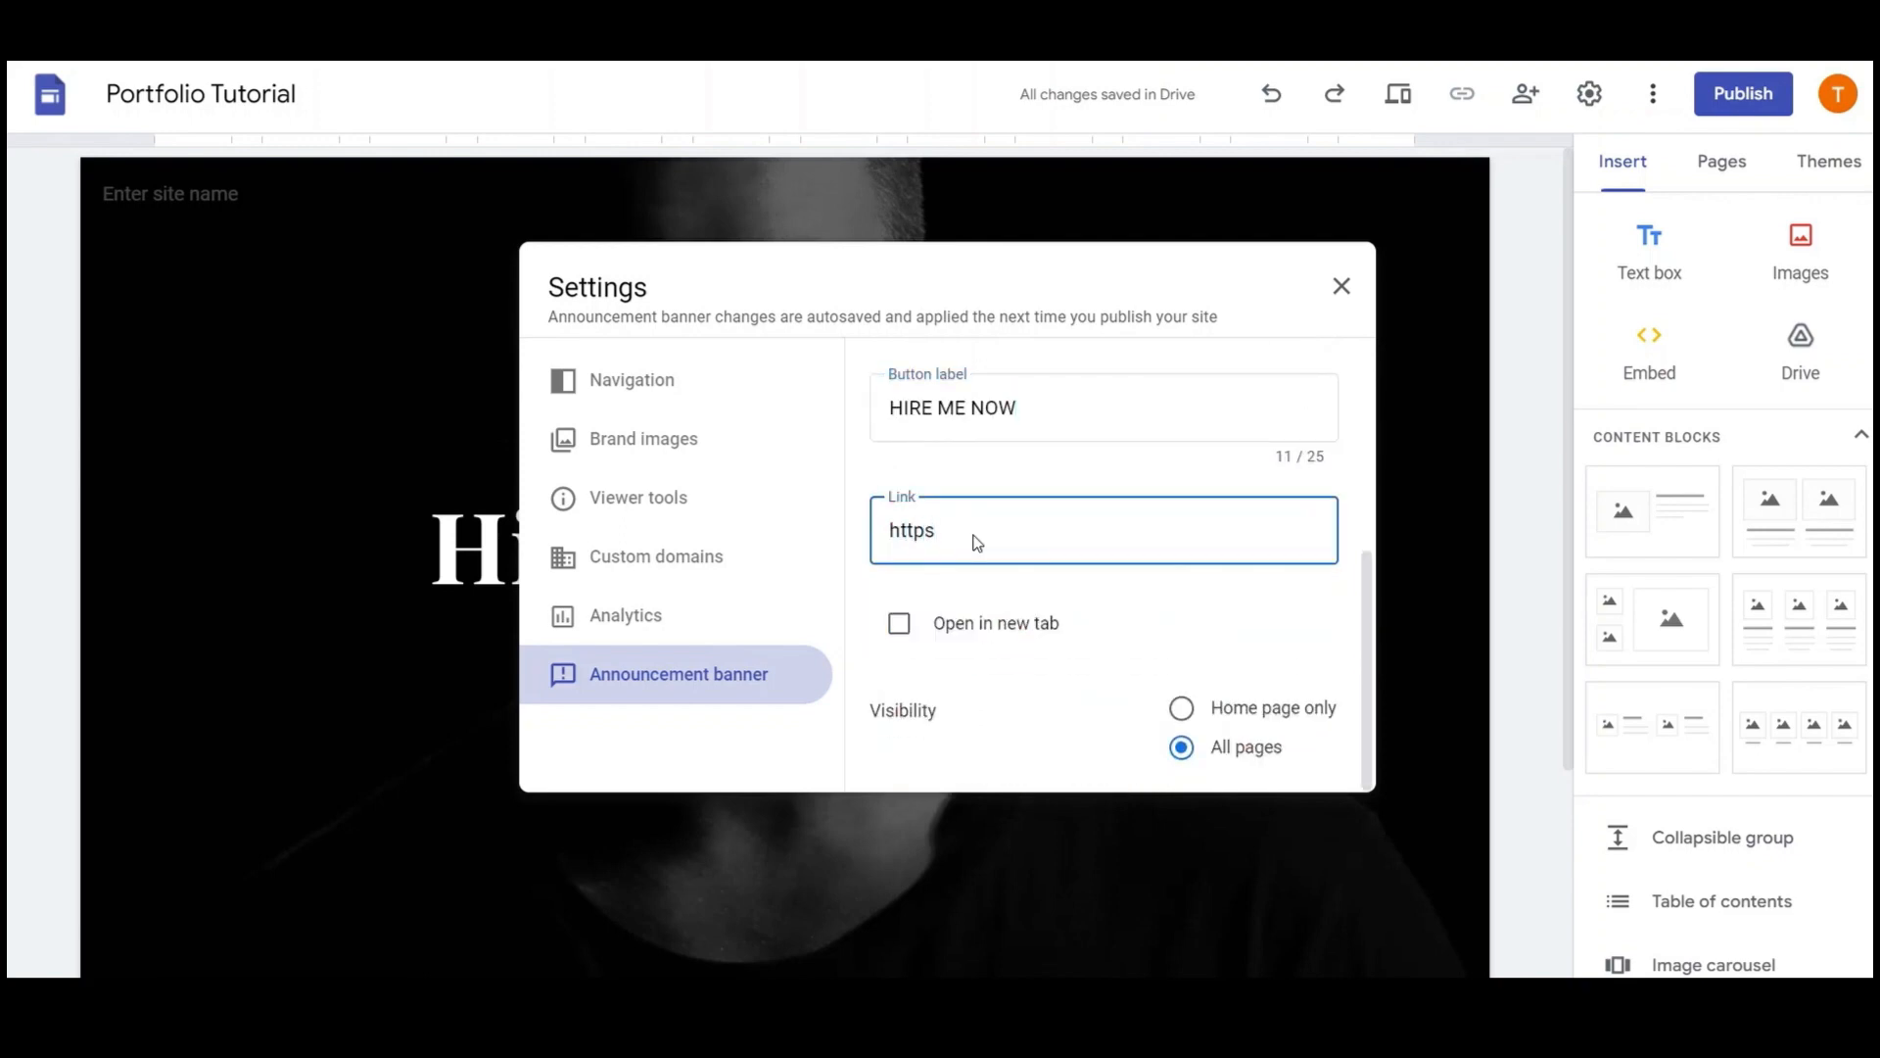
left_click(934, 639)
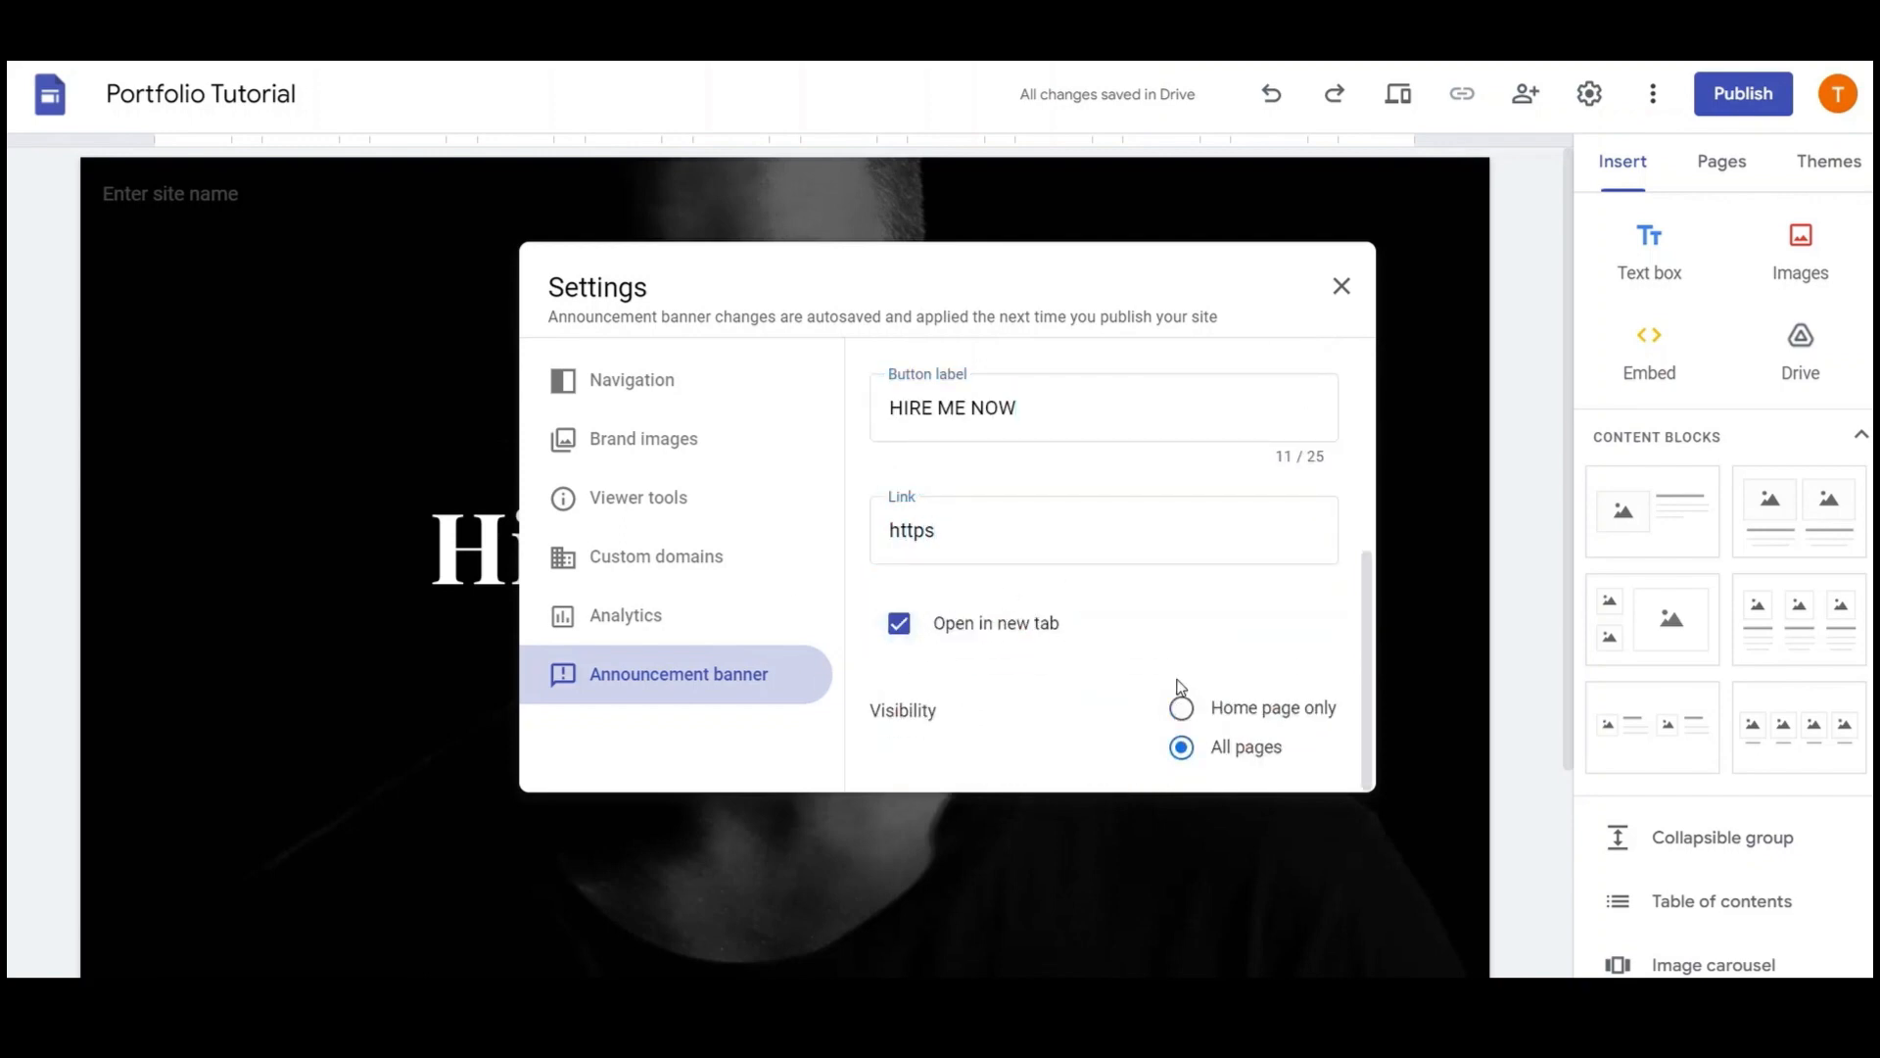
left_click(1351, 294)
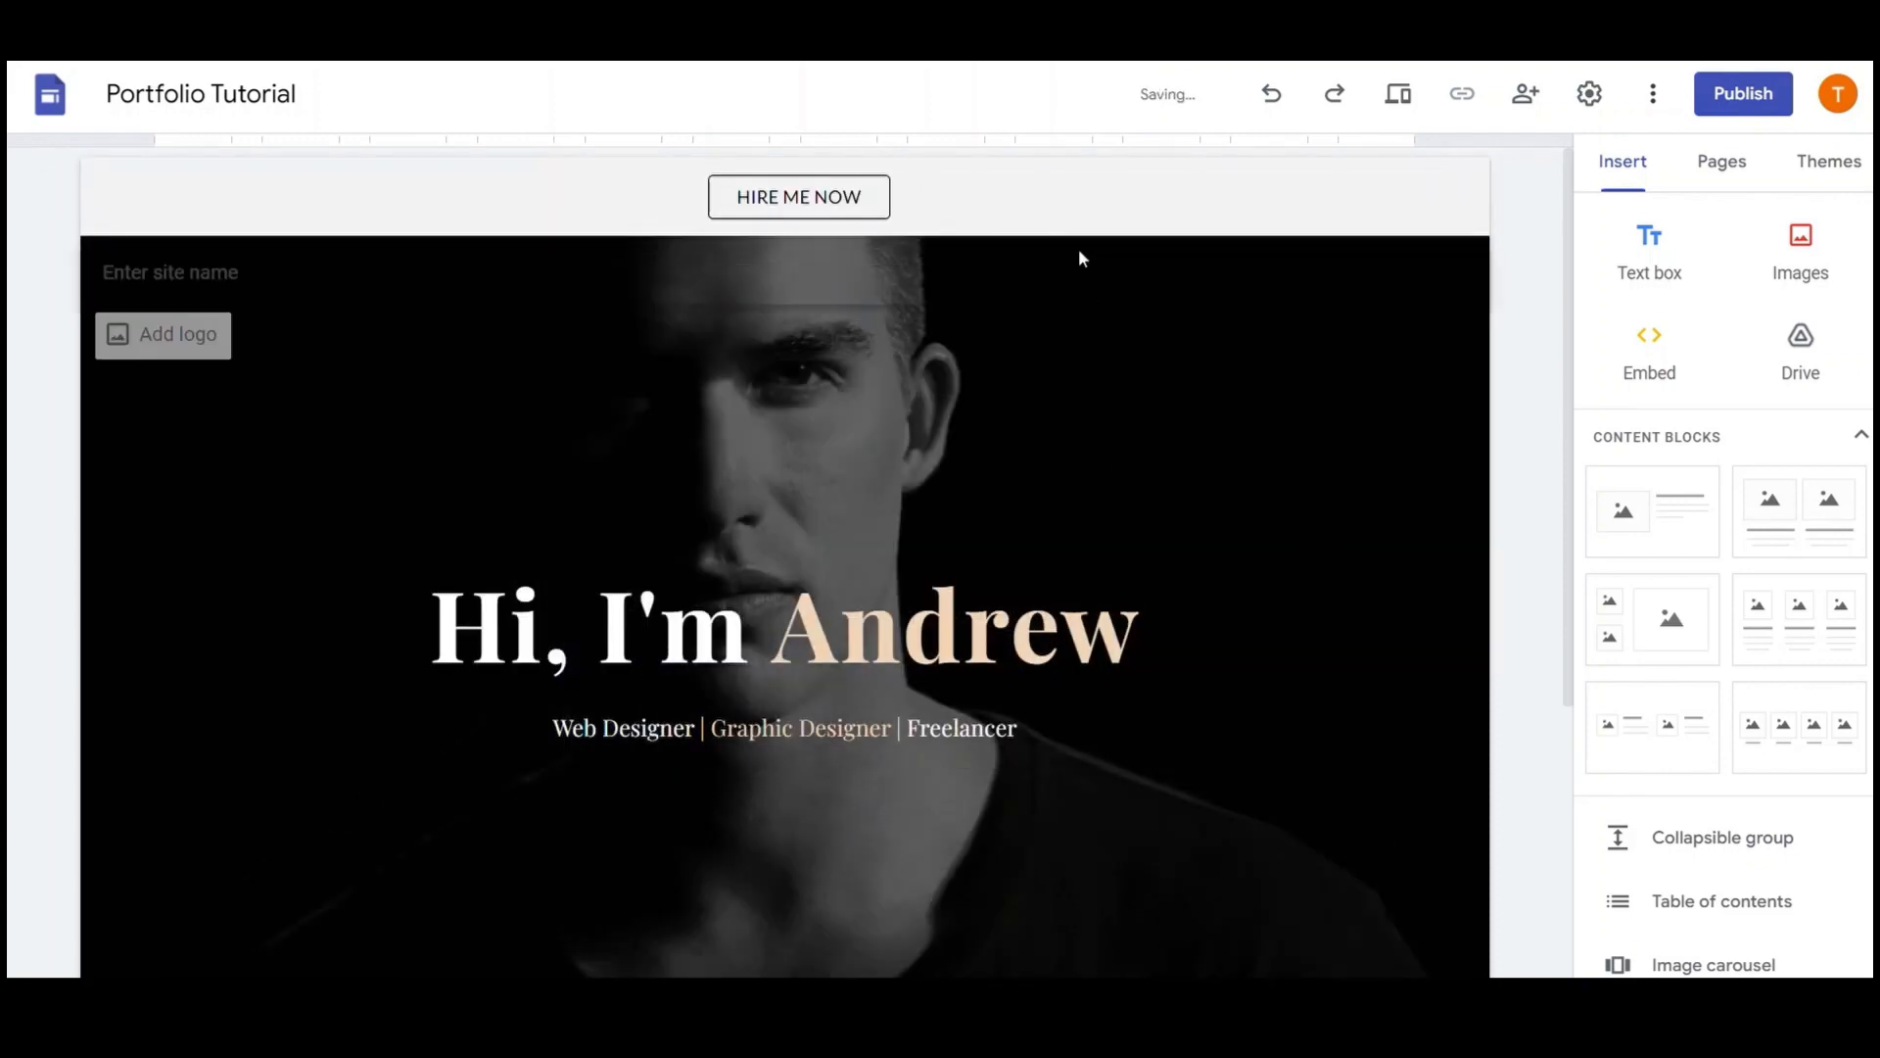
Set the announcement banner colour to black
left_click(1590, 93)
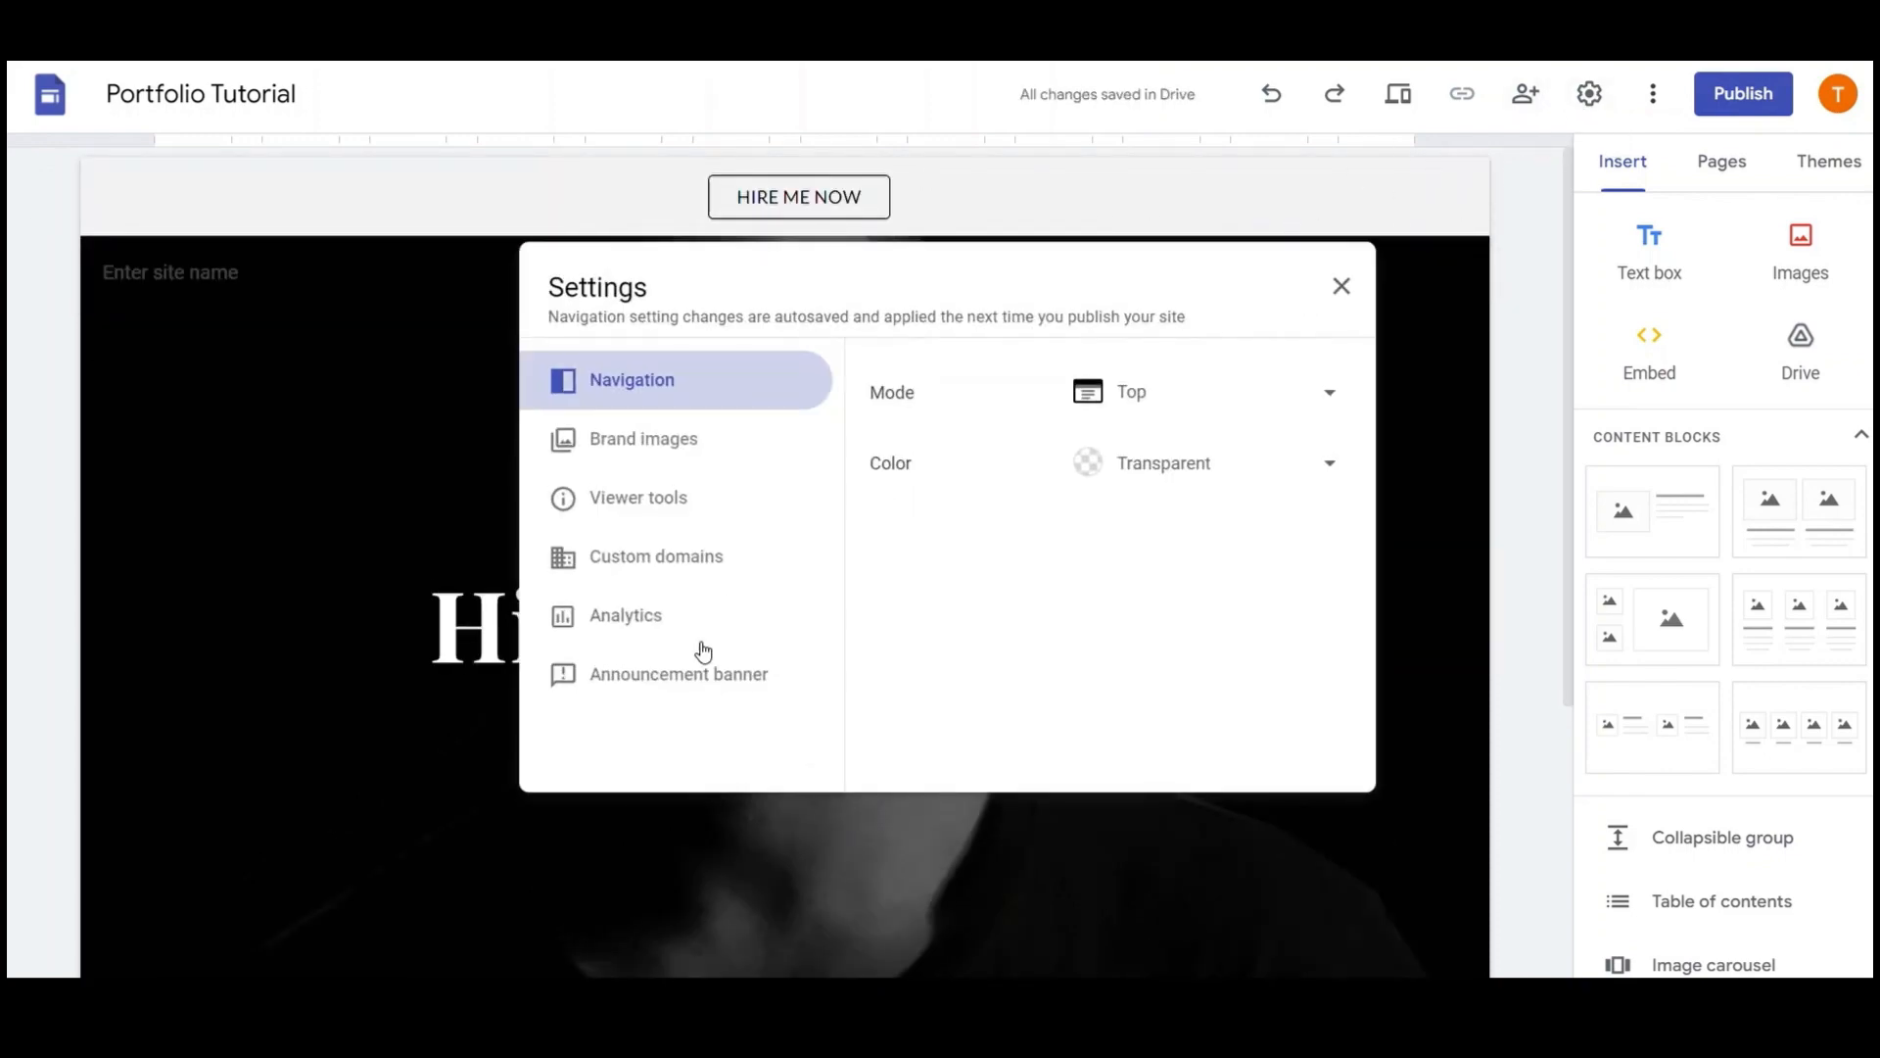
left_click(701, 671)
left_click(1315, 554)
left_click(1228, 592)
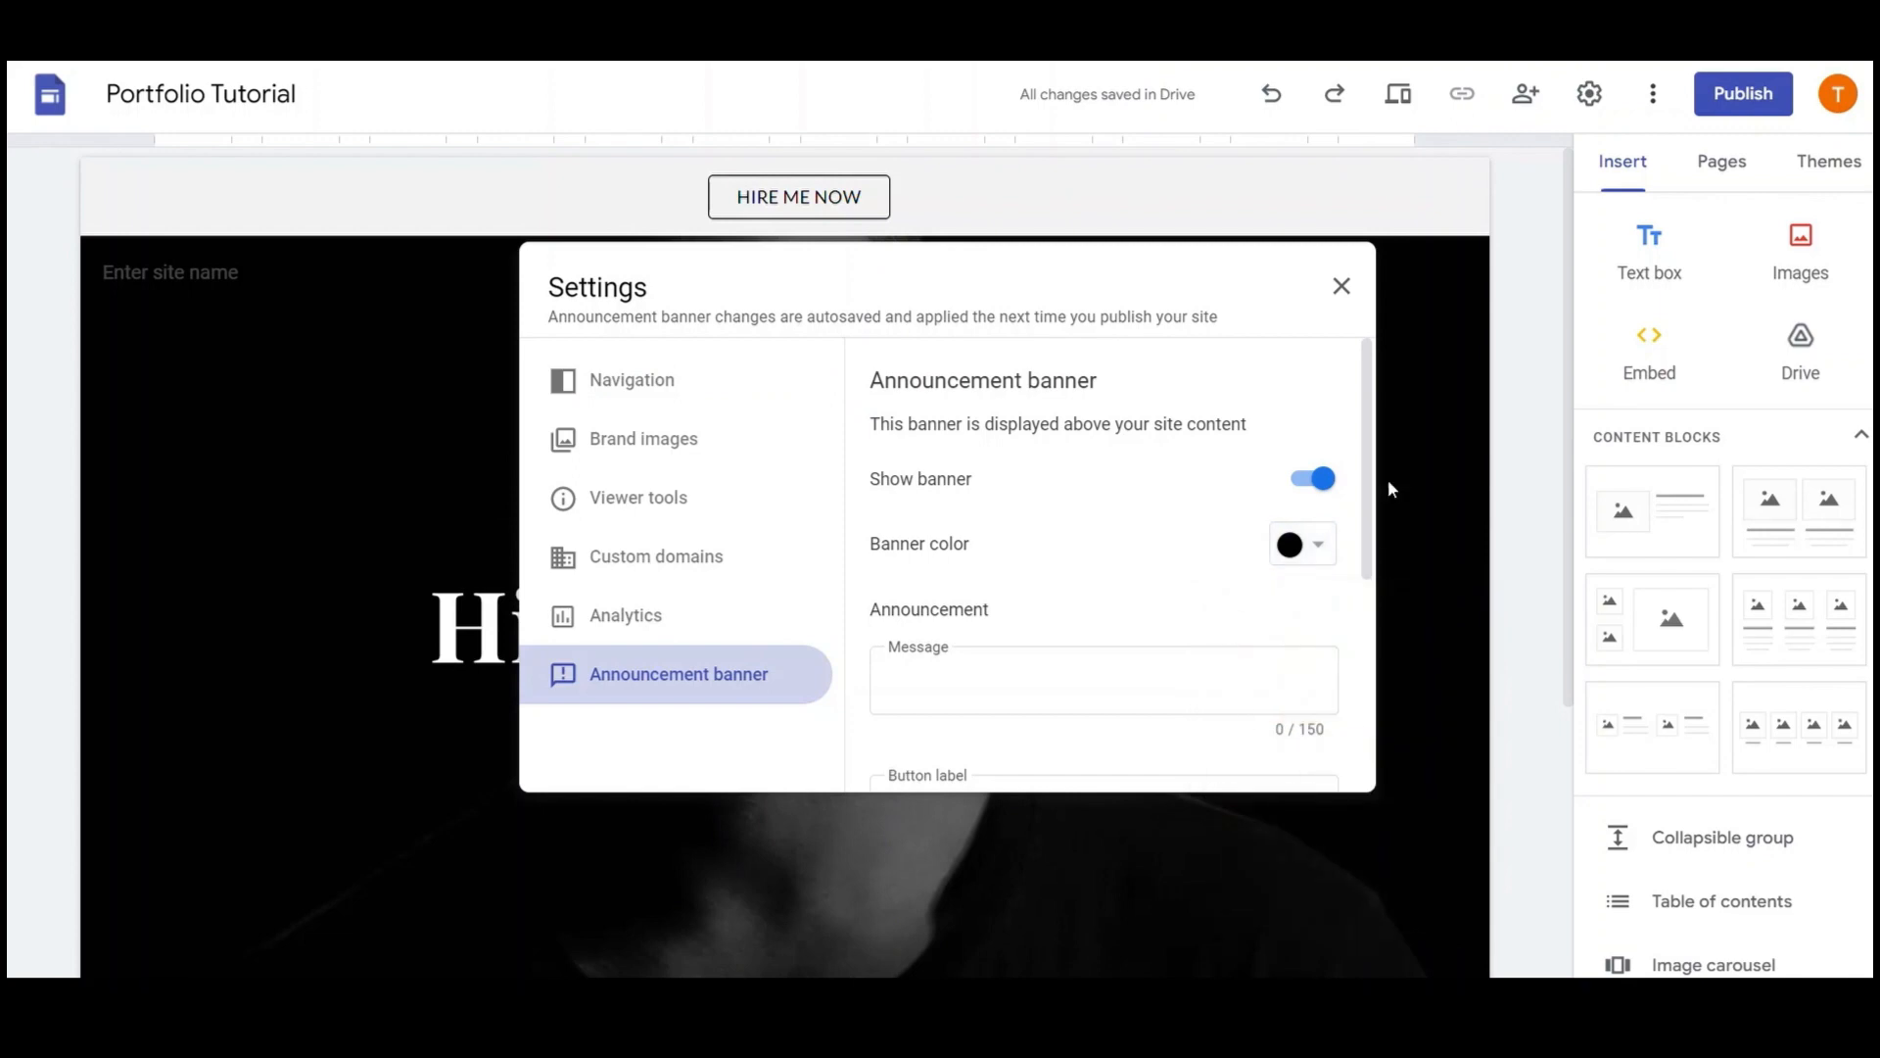
left_click(1390, 484)
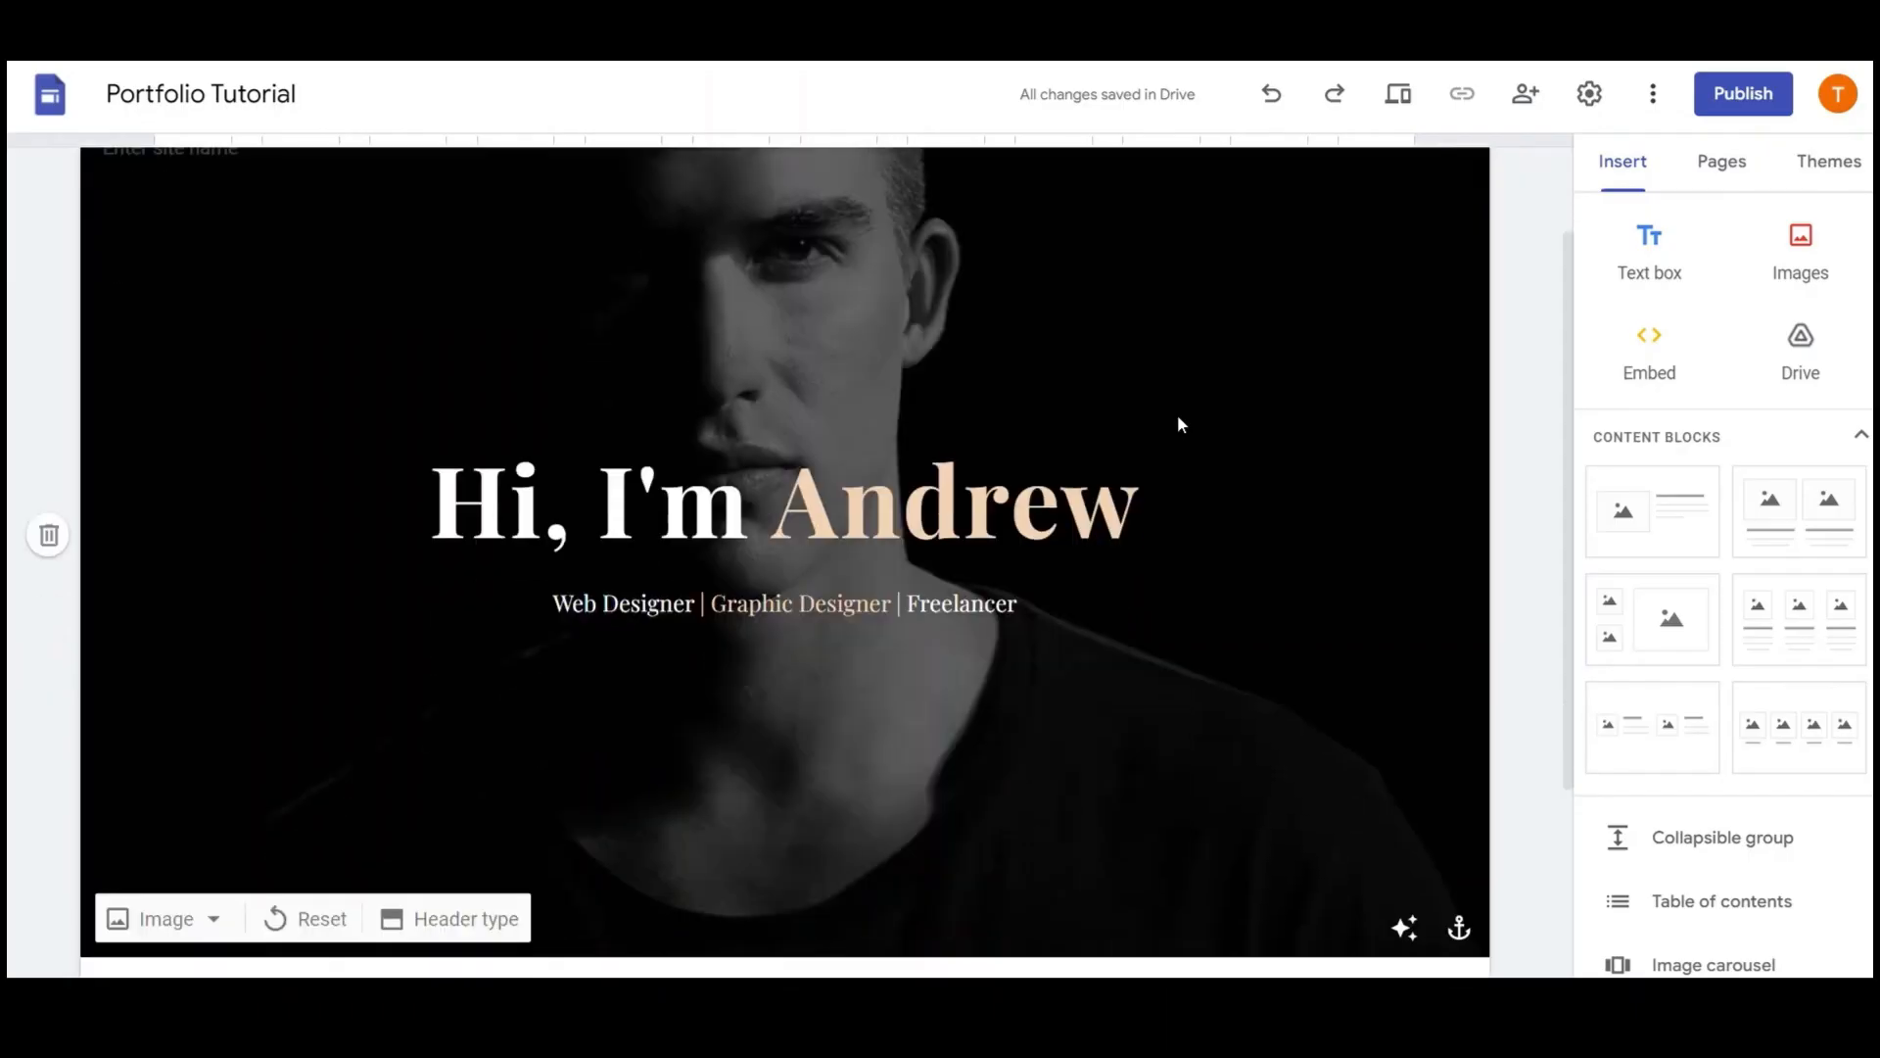
scroll(1177, 414, "down", 3)
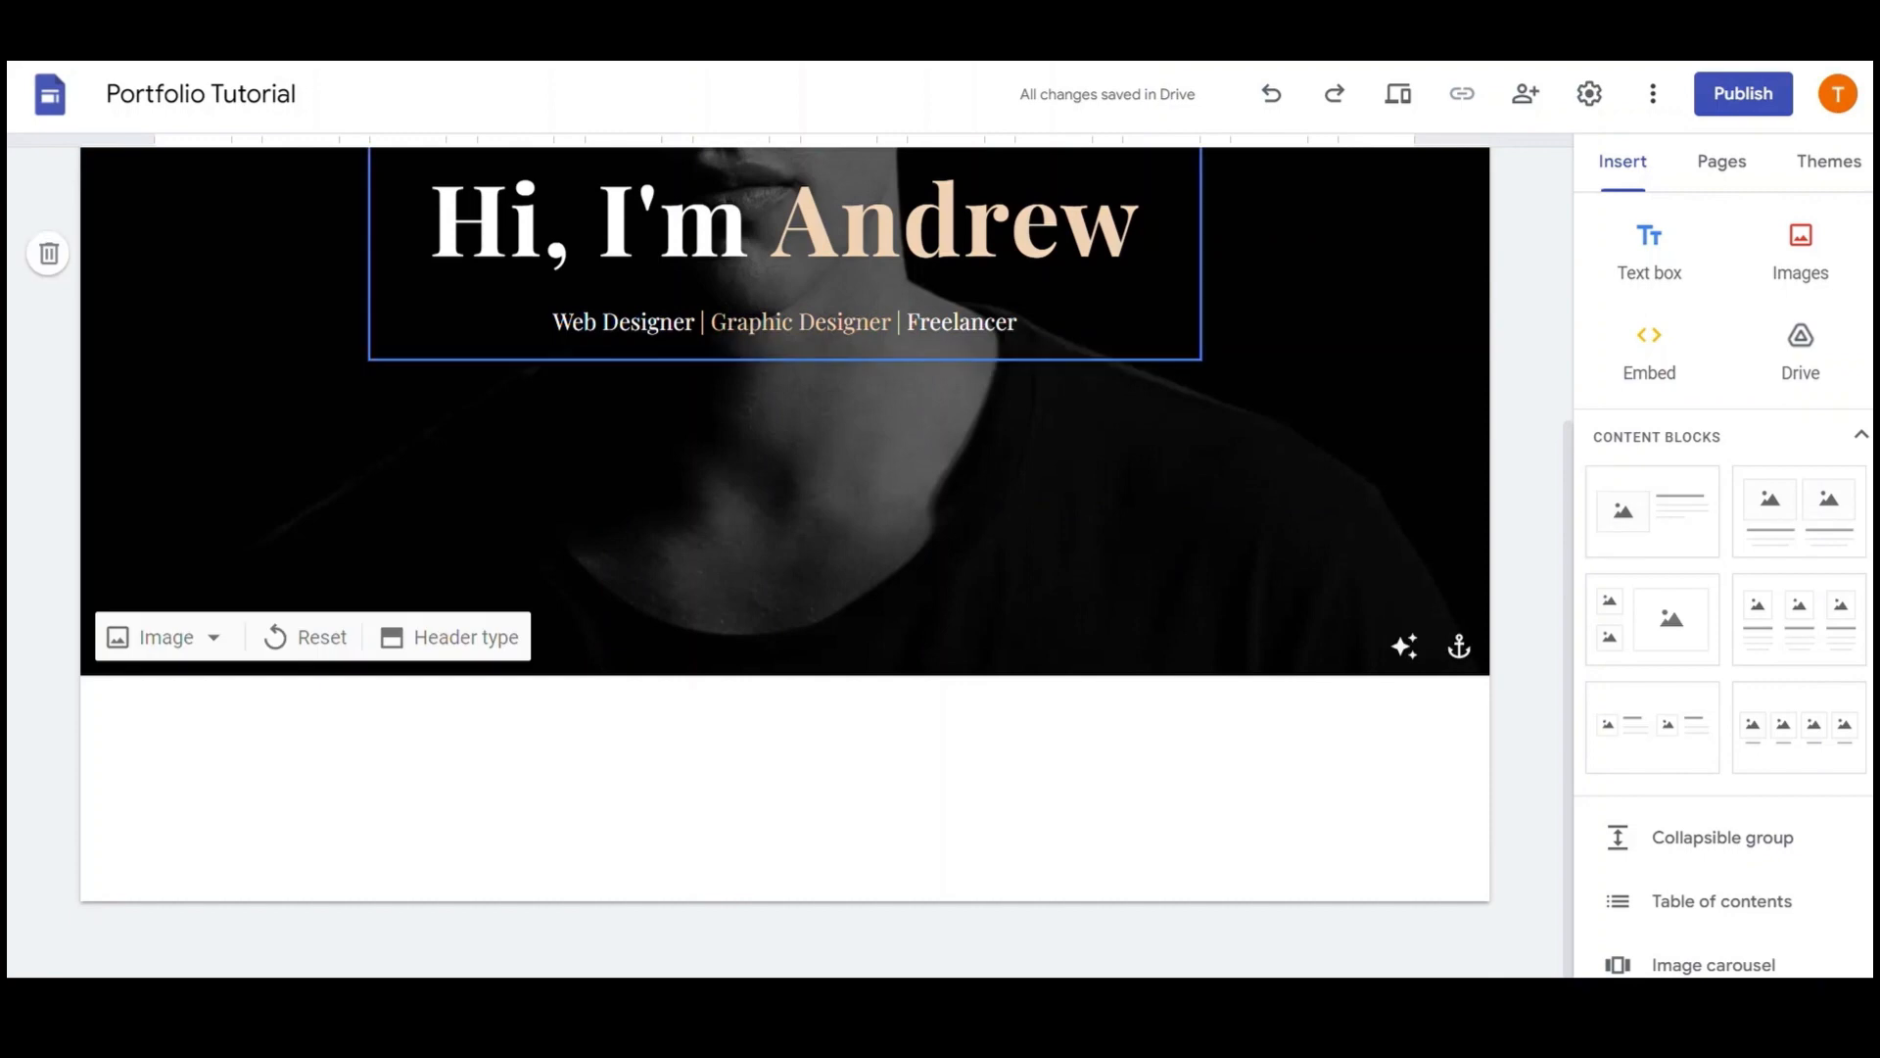
Select the title text, then add a new text-box section below the header in Style 3
left_click(1146, 243)
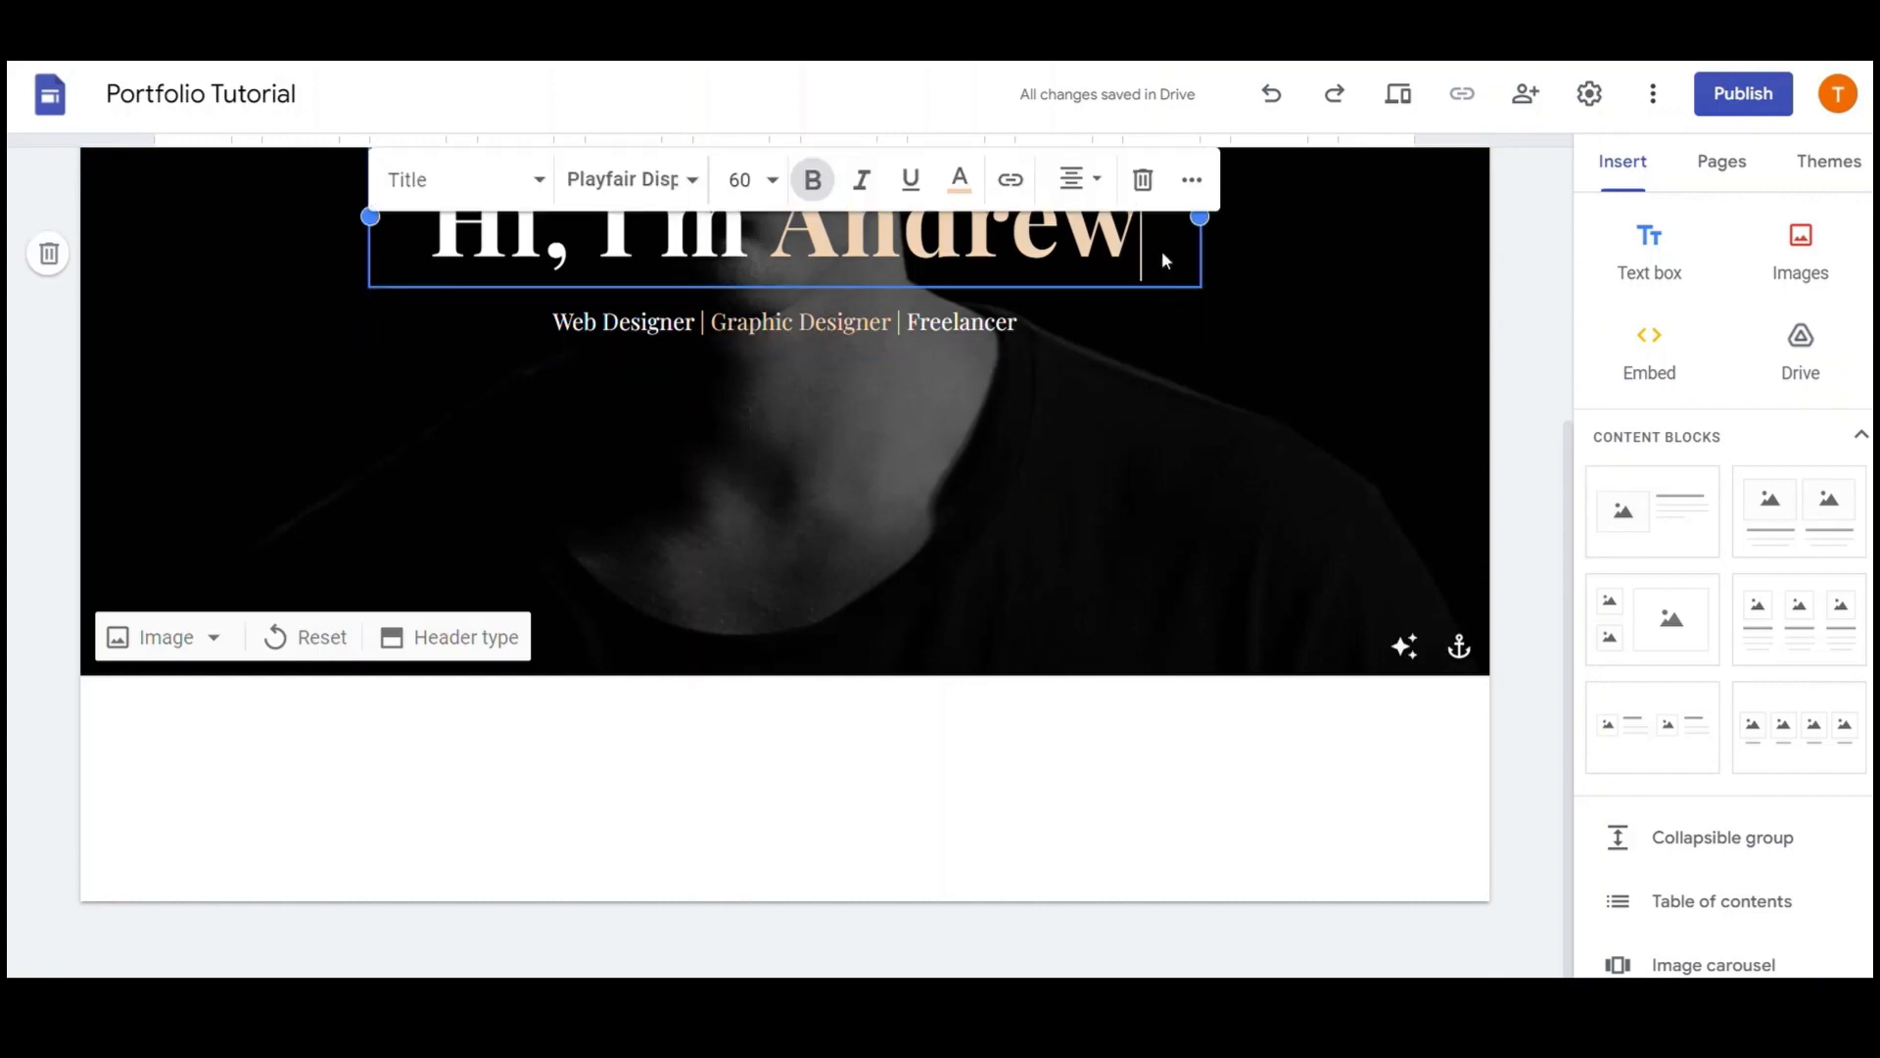
left_click(1103, 333)
left_click(1136, 208)
key("ctrl+a")
left_click(1221, 336)
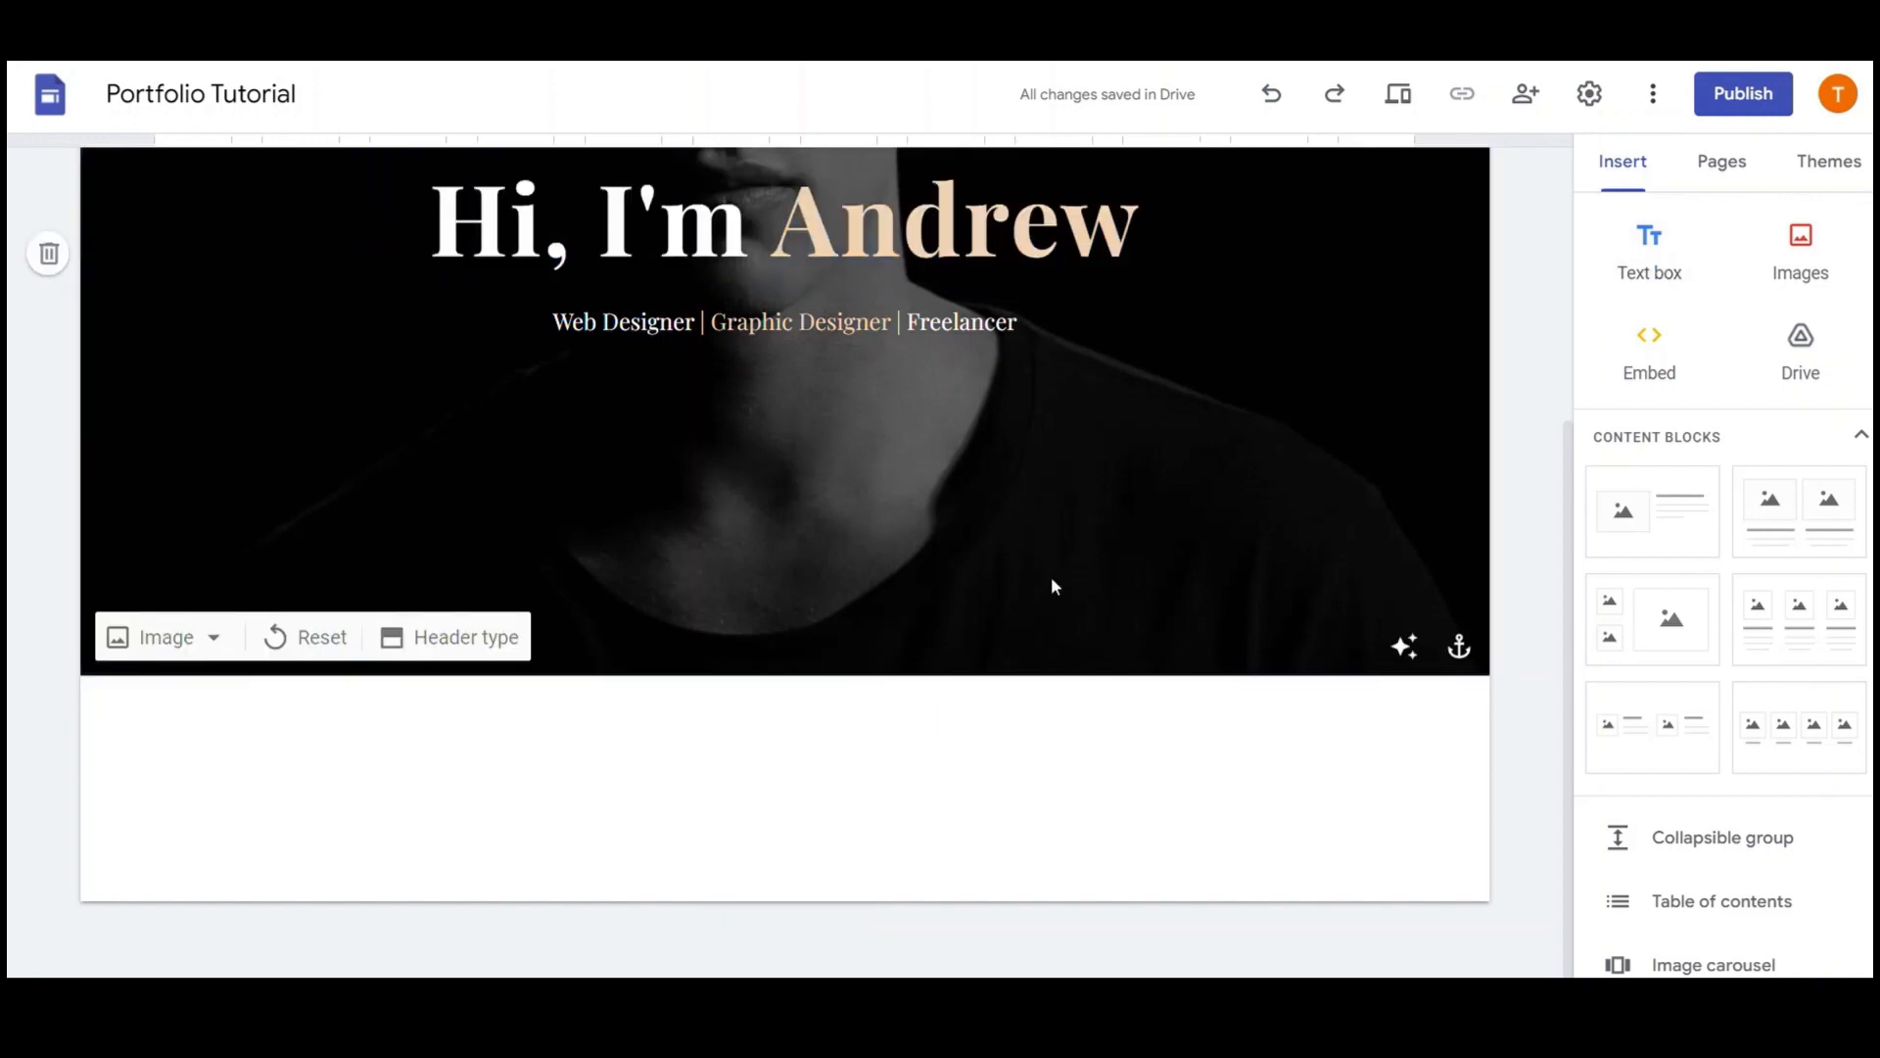
left_click(1650, 251)
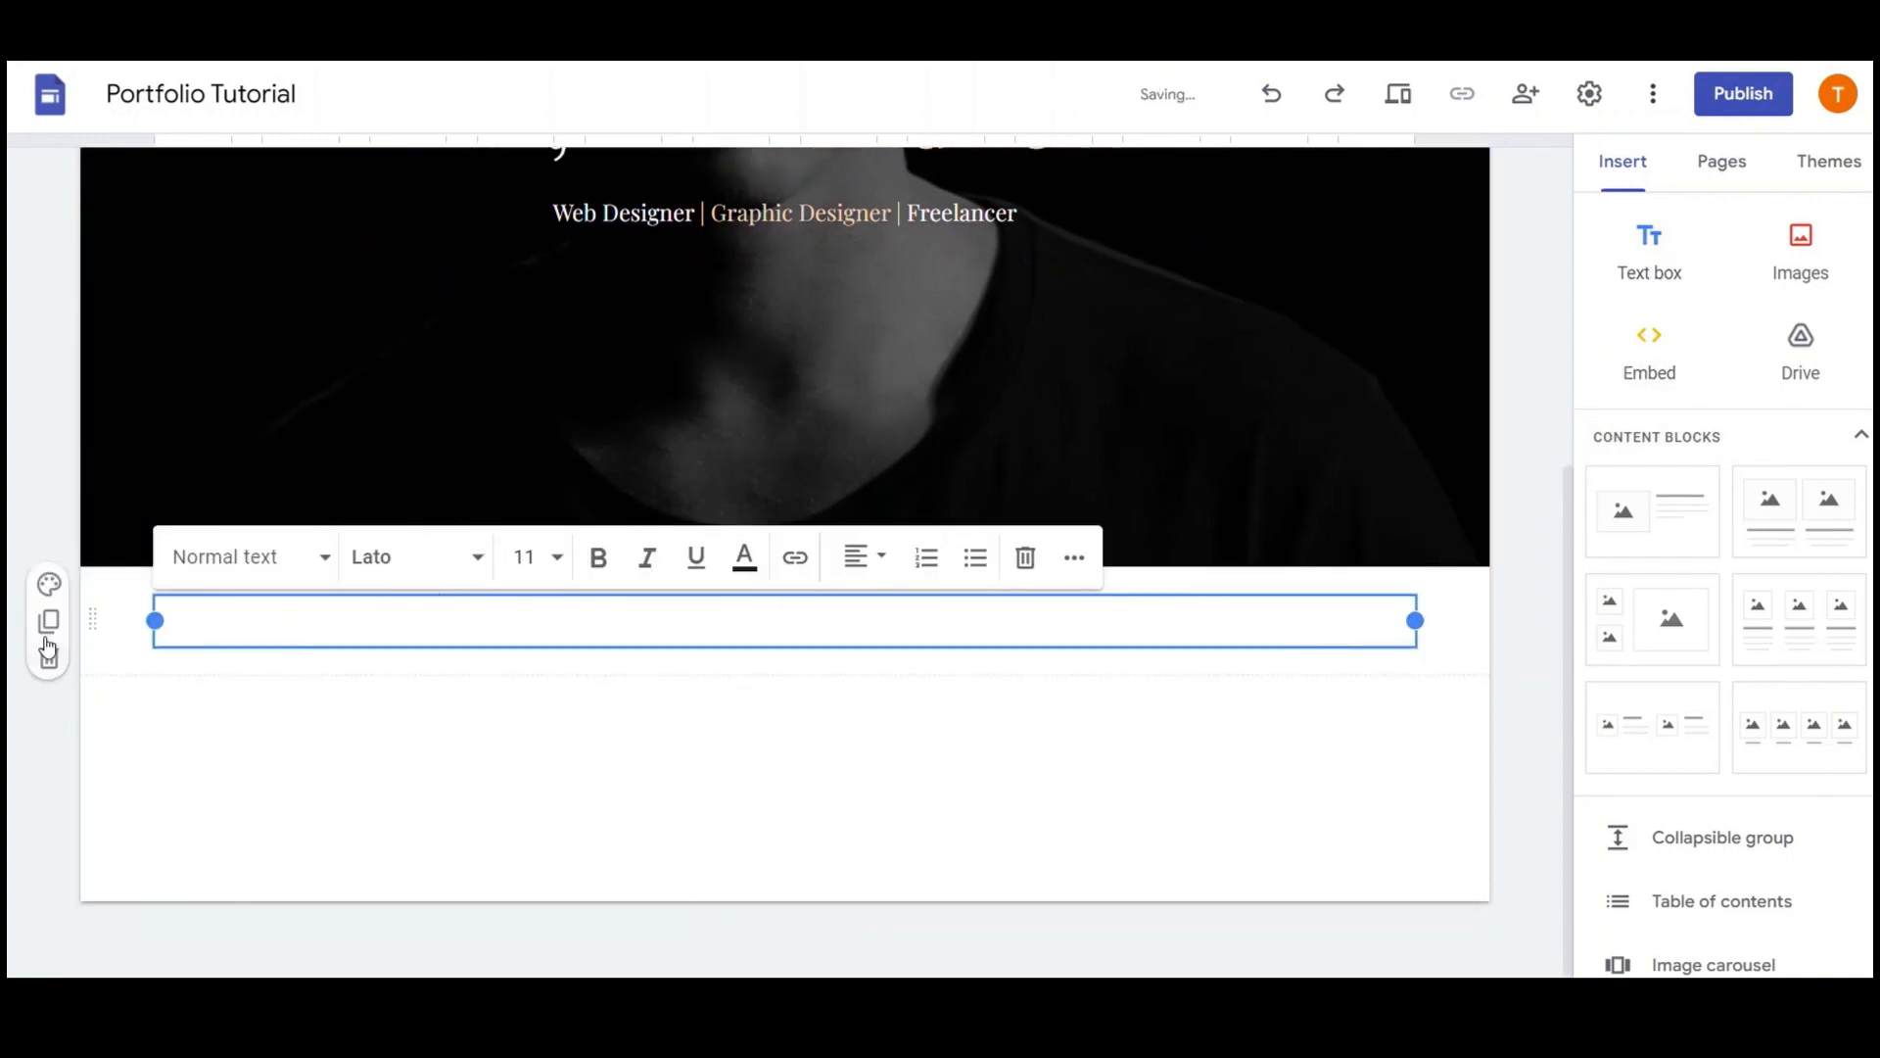
left_click(49, 584)
left_click(178, 752)
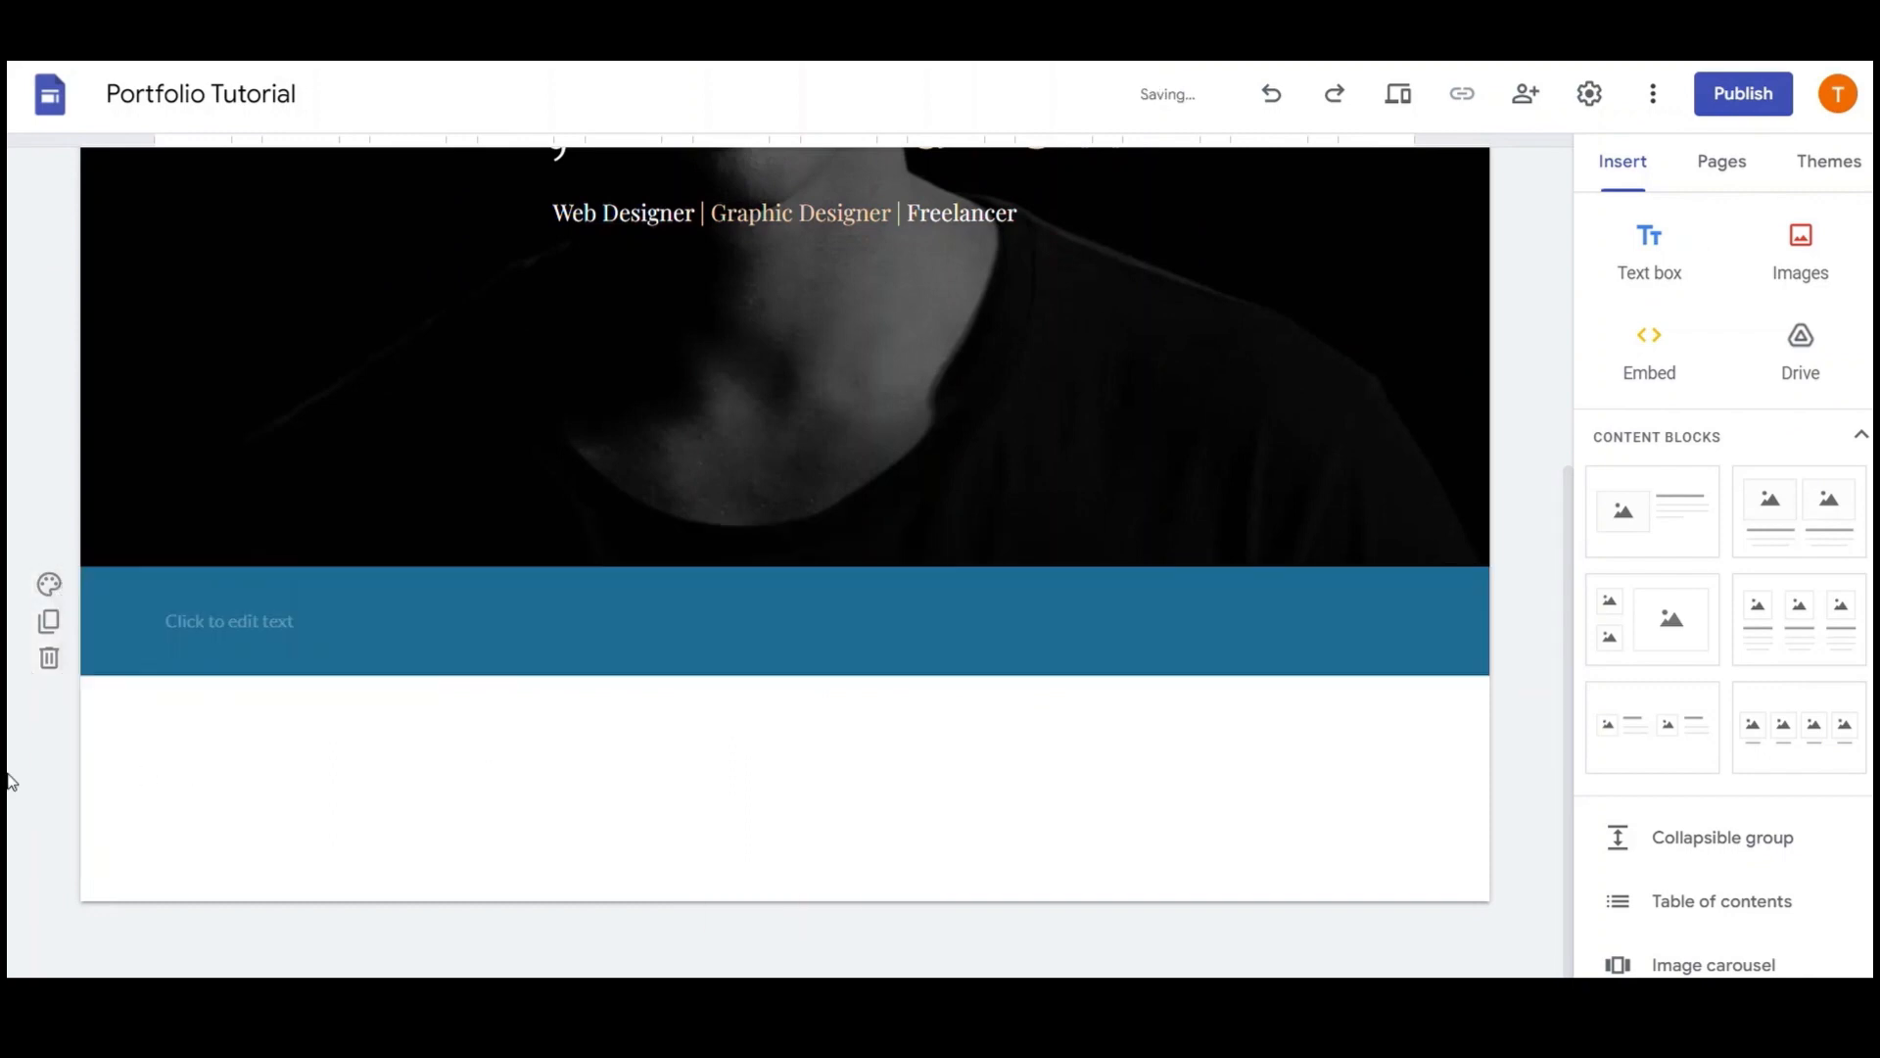
Switch the Simple theme to a custom pure black #000000 colour
left_click(1830, 168)
left_click(1794, 615)
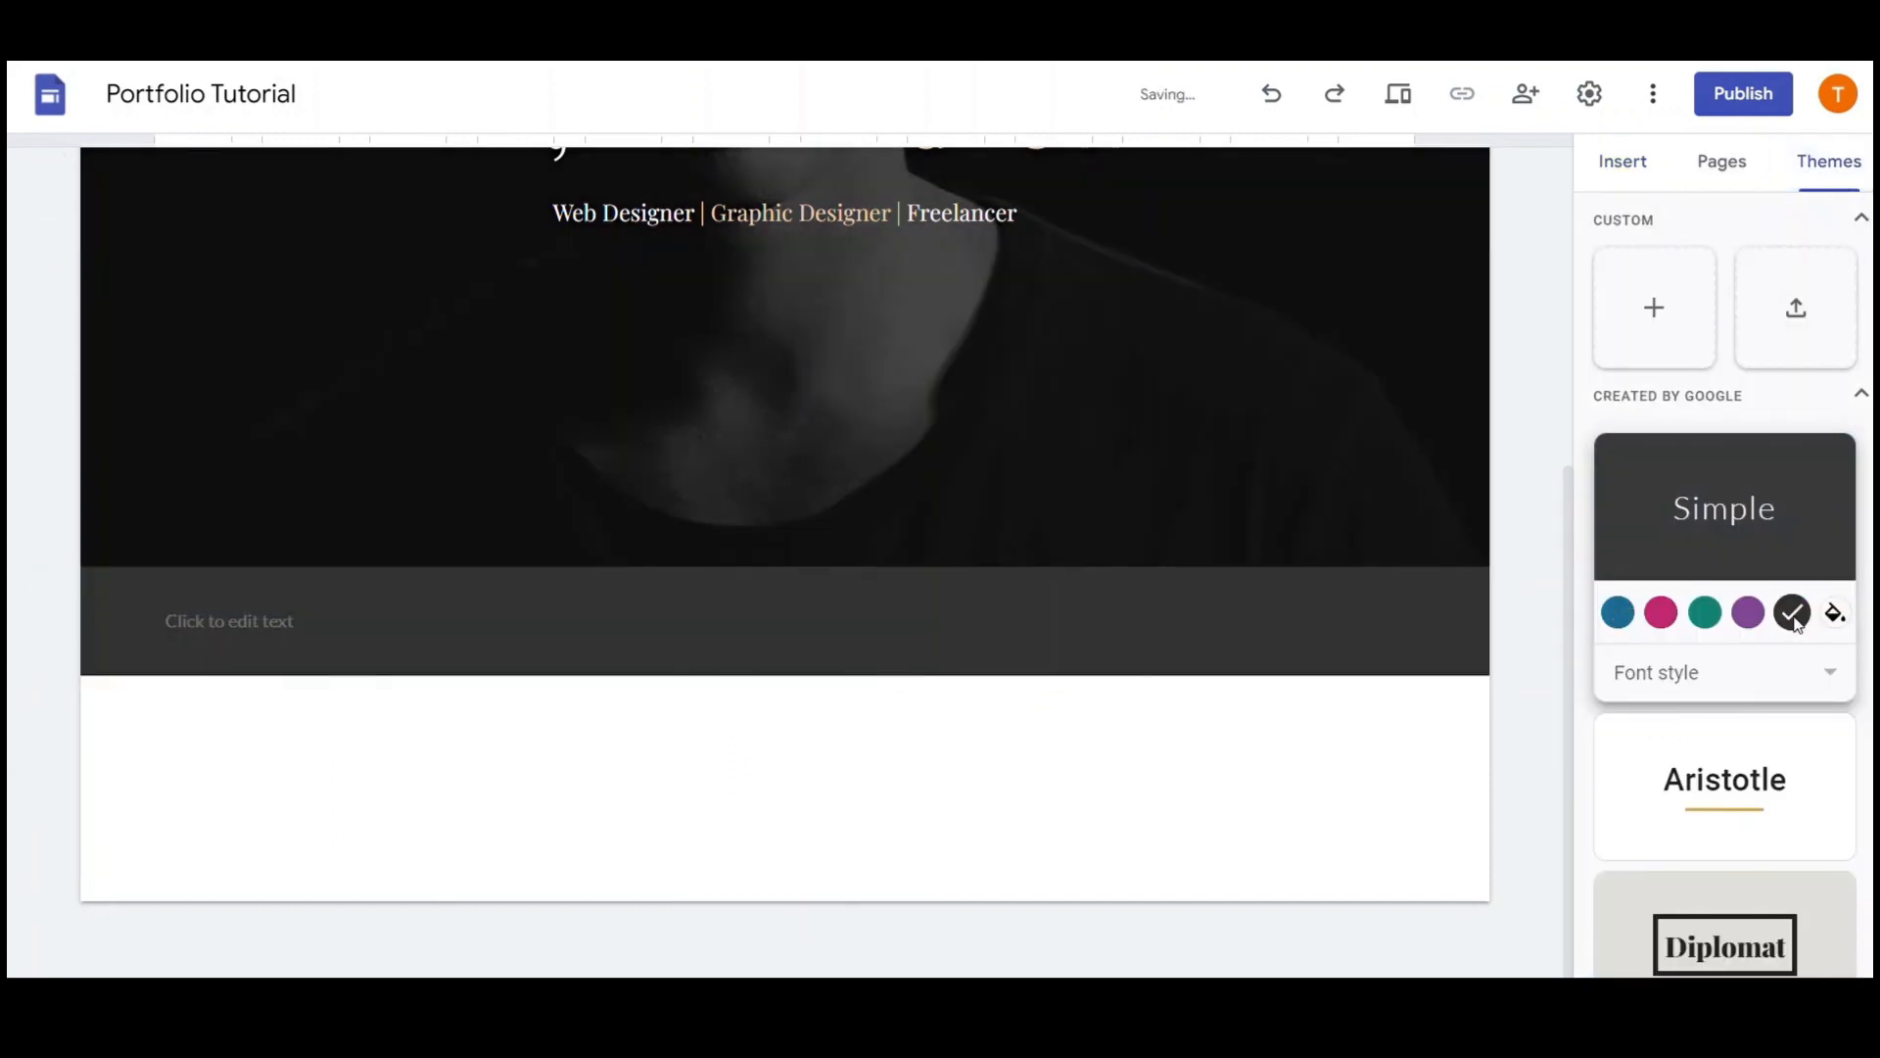
left_click(1835, 613)
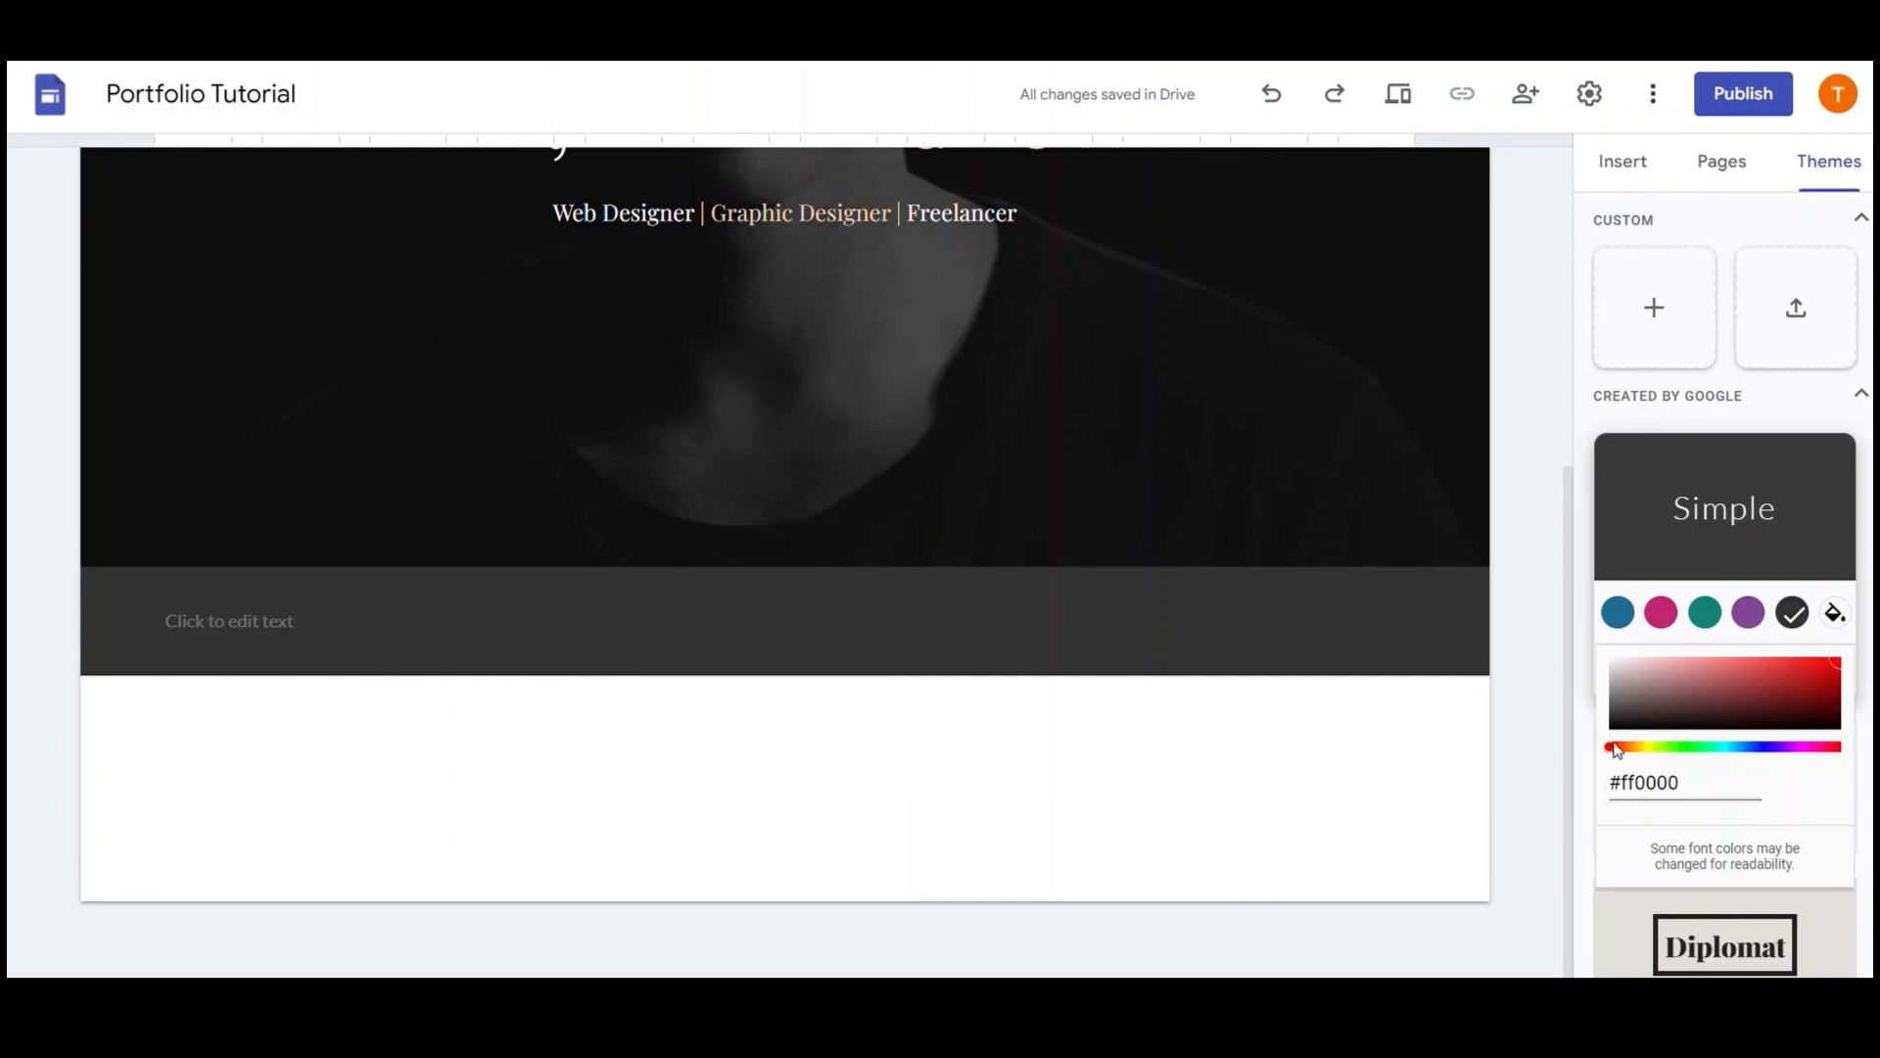
left_click_drag(1835, 670, 1549, 641)
left_click(1614, 725)
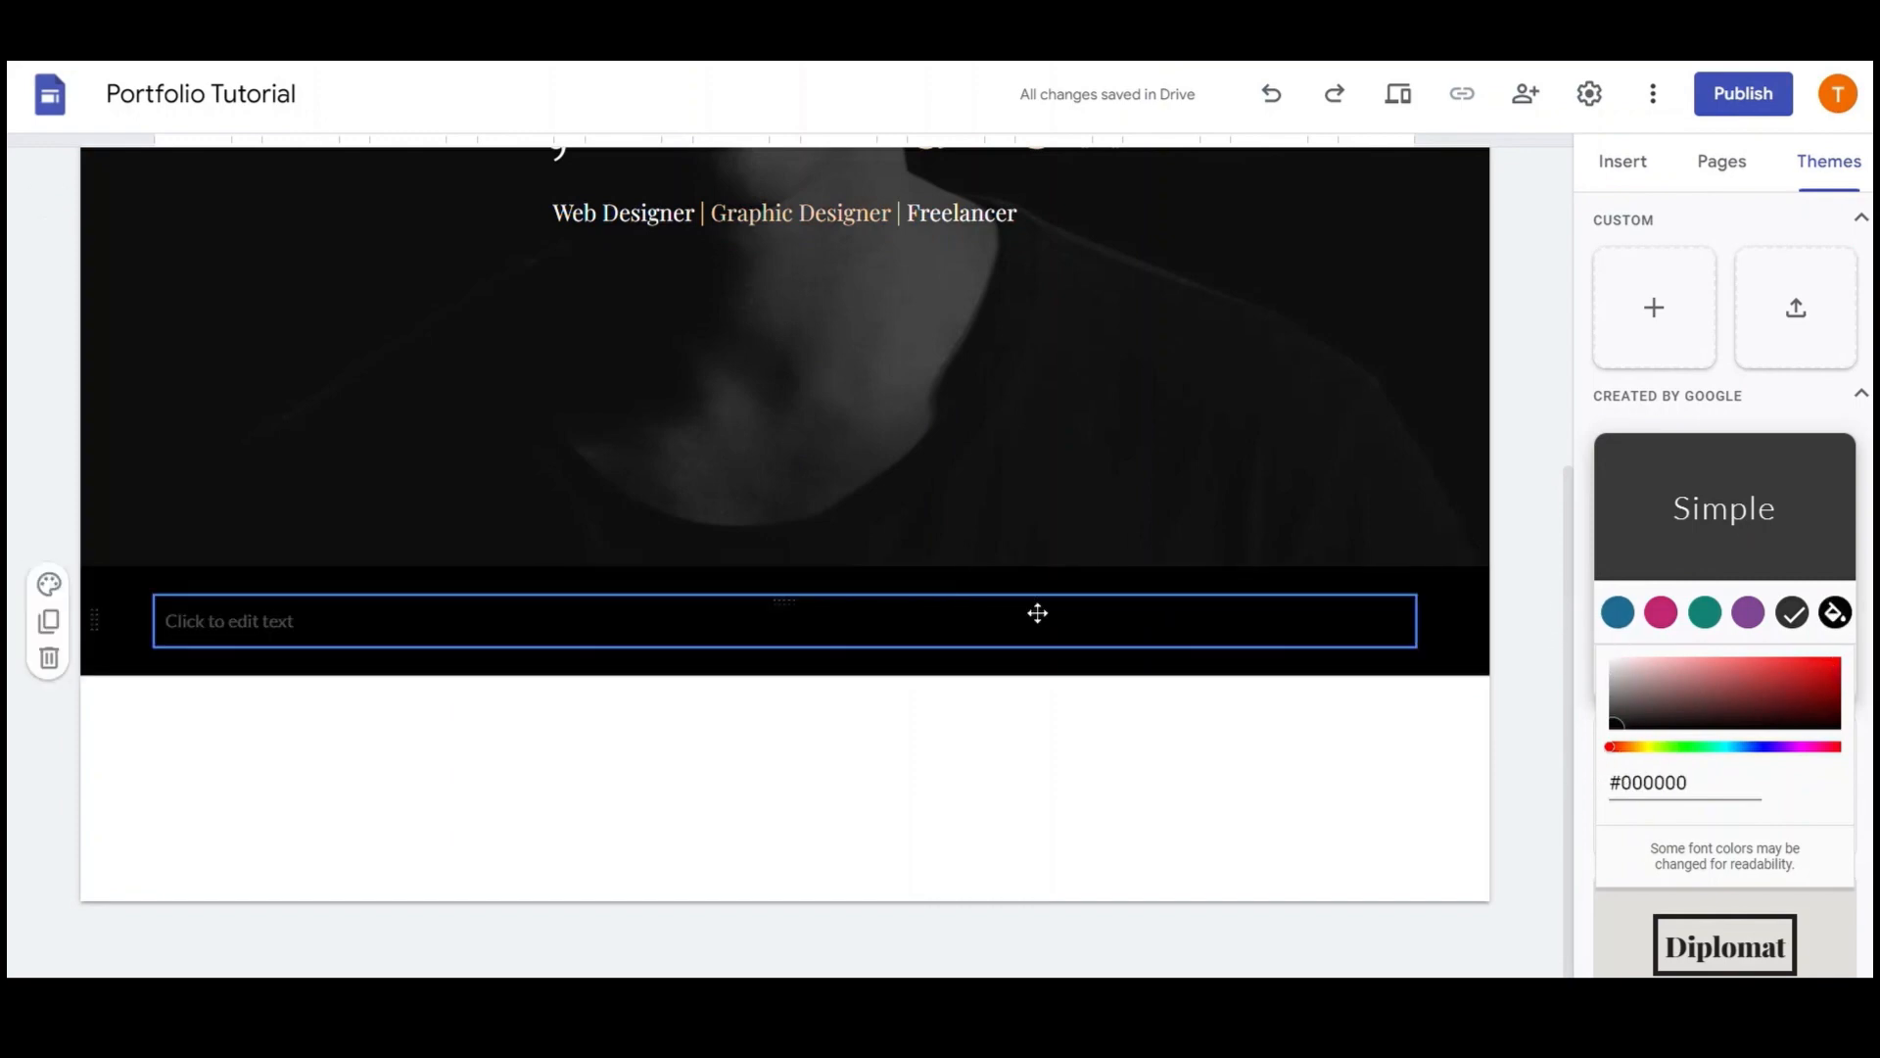
left_click(1131, 642)
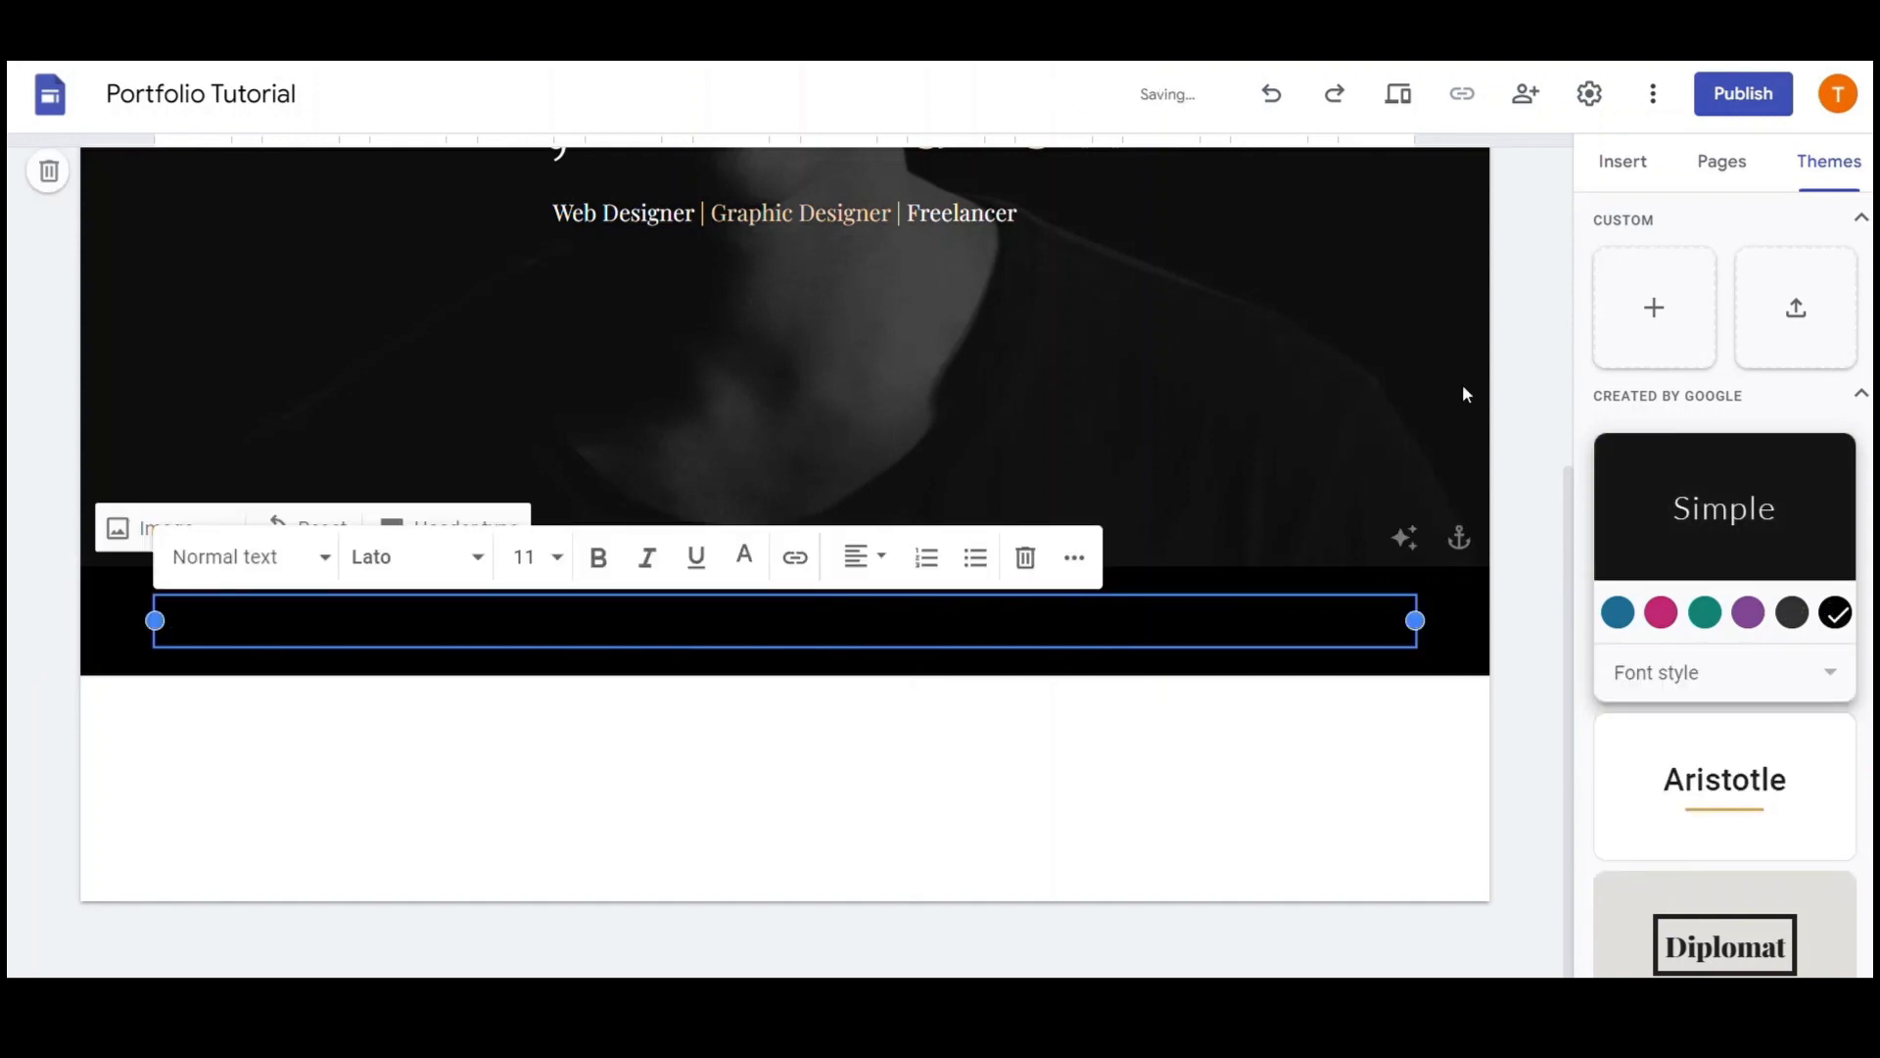
Paste the title into the new text box and retype it as 'About Me'
left_click(970, 672)
left_click(948, 640)
type("Hi, I'm Andrew")
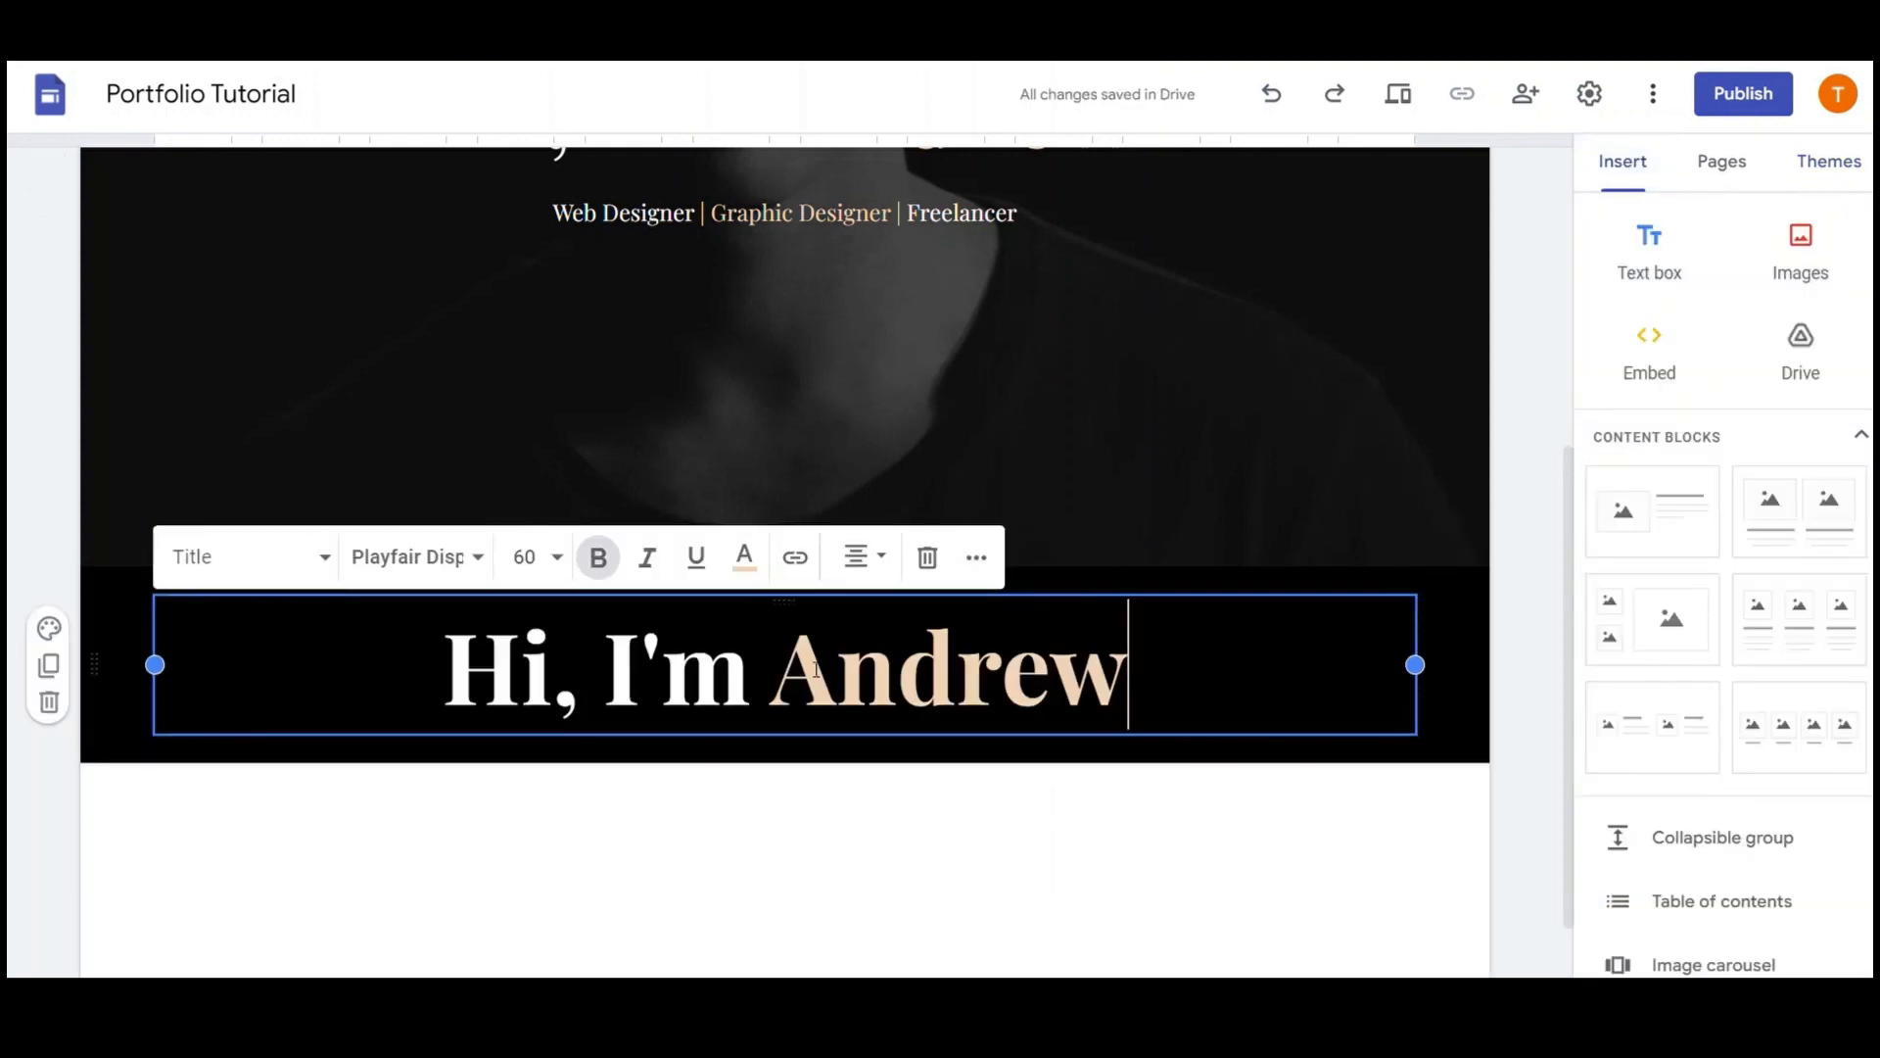
left_click_drag(752, 676, 477, 688)
type("About")
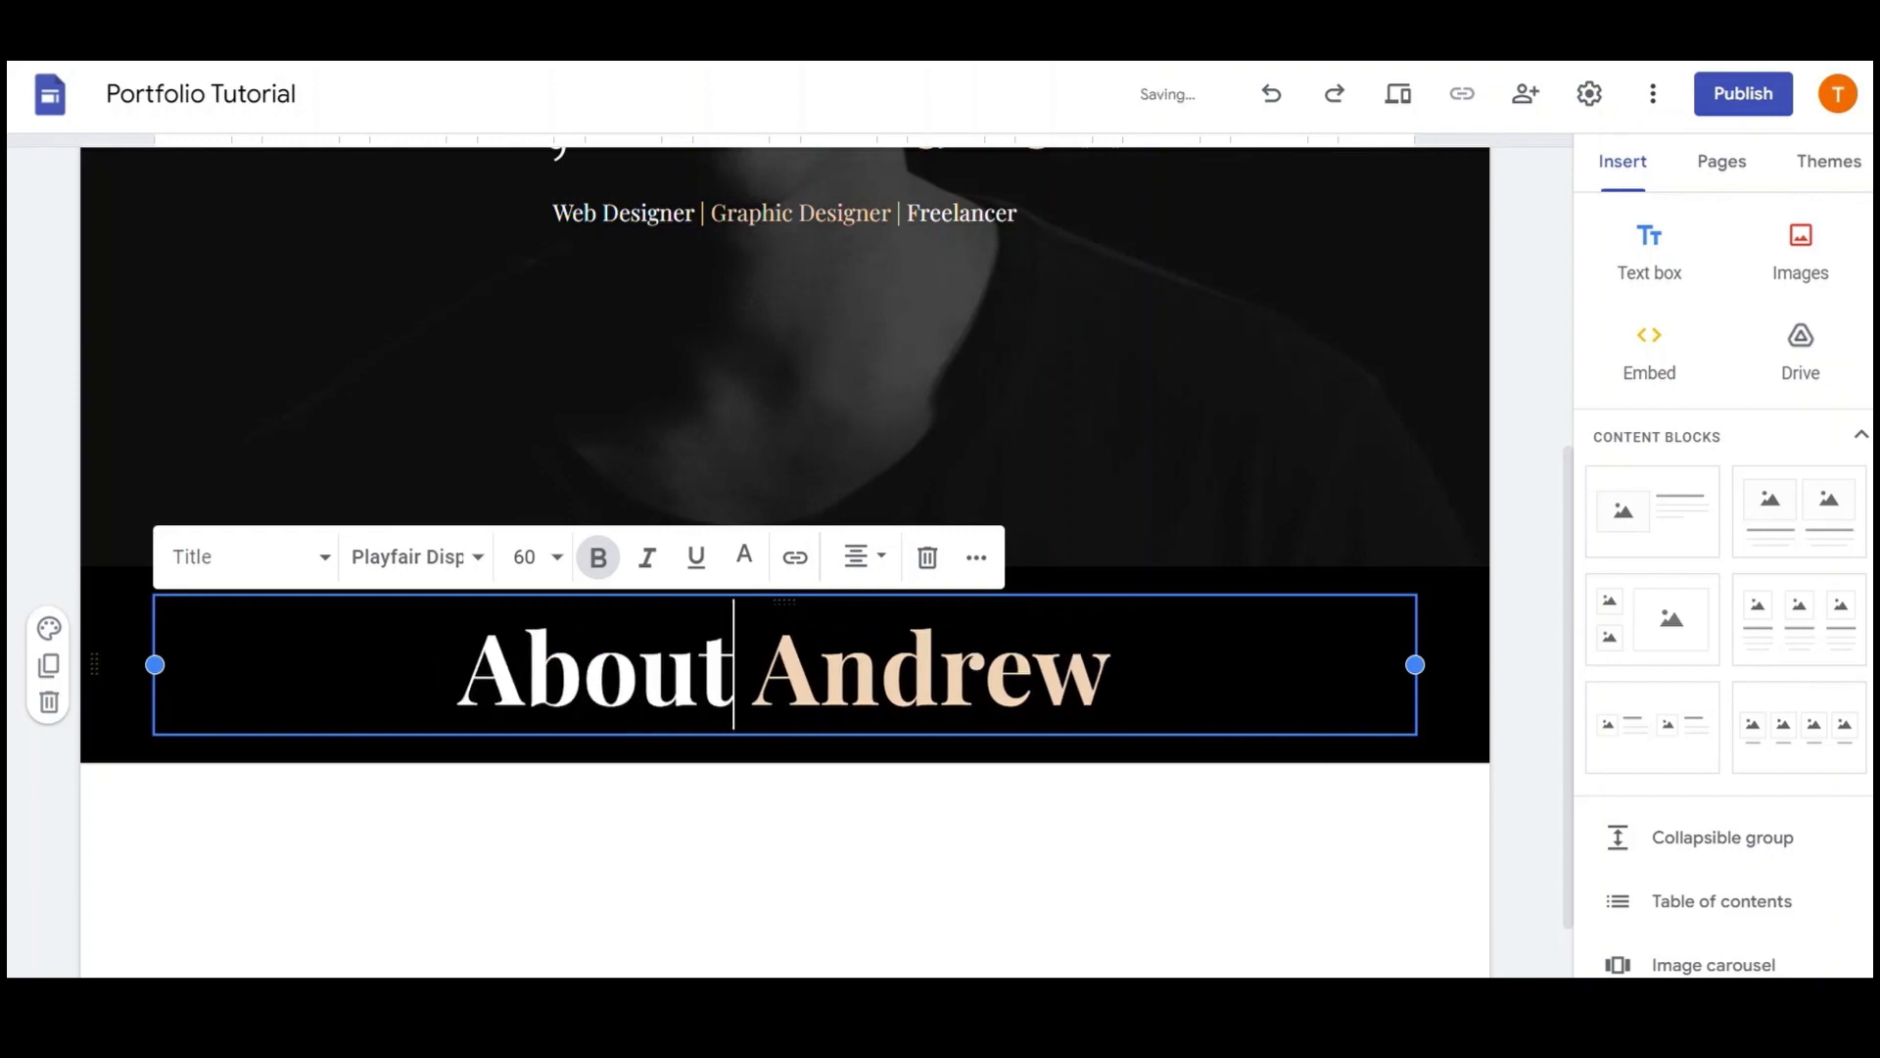
double_click(973, 678)
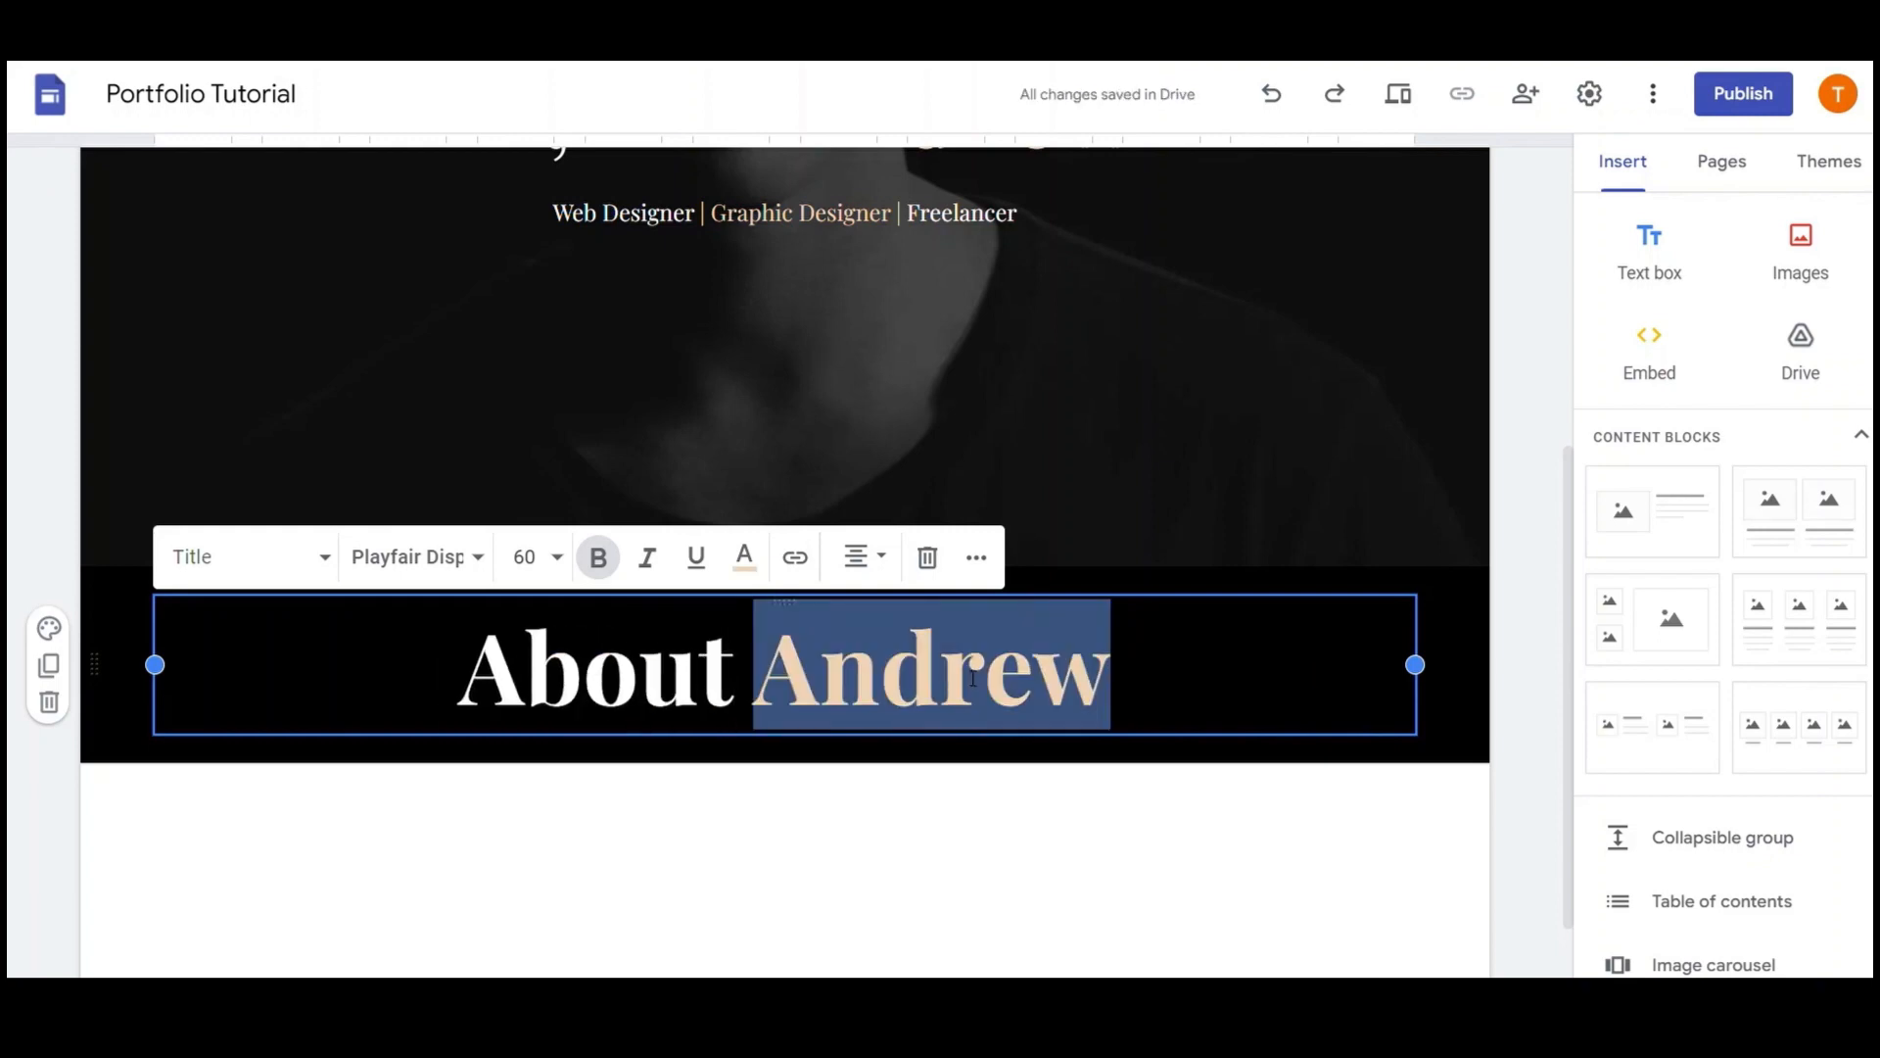
type("ME")
key("BackSpace")
type("e")
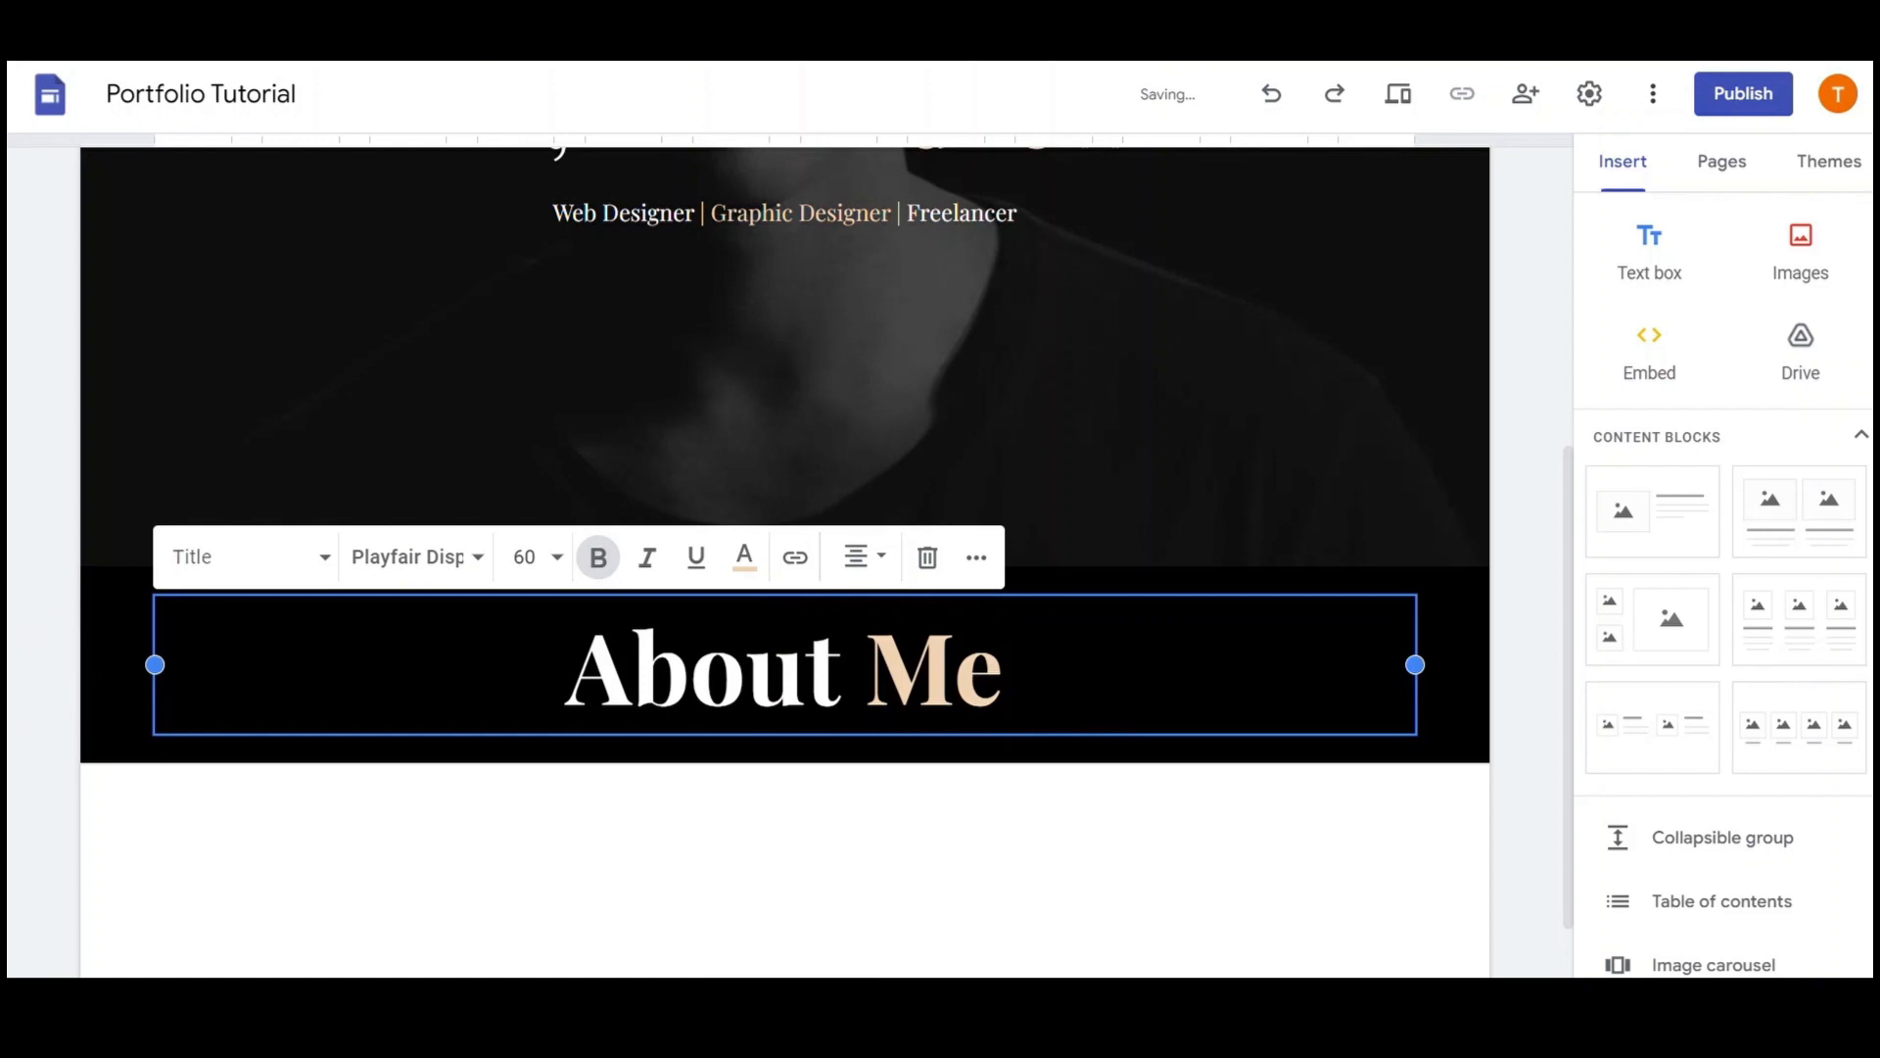
Set the About Me heading to font size 30
key("ctrl+a")
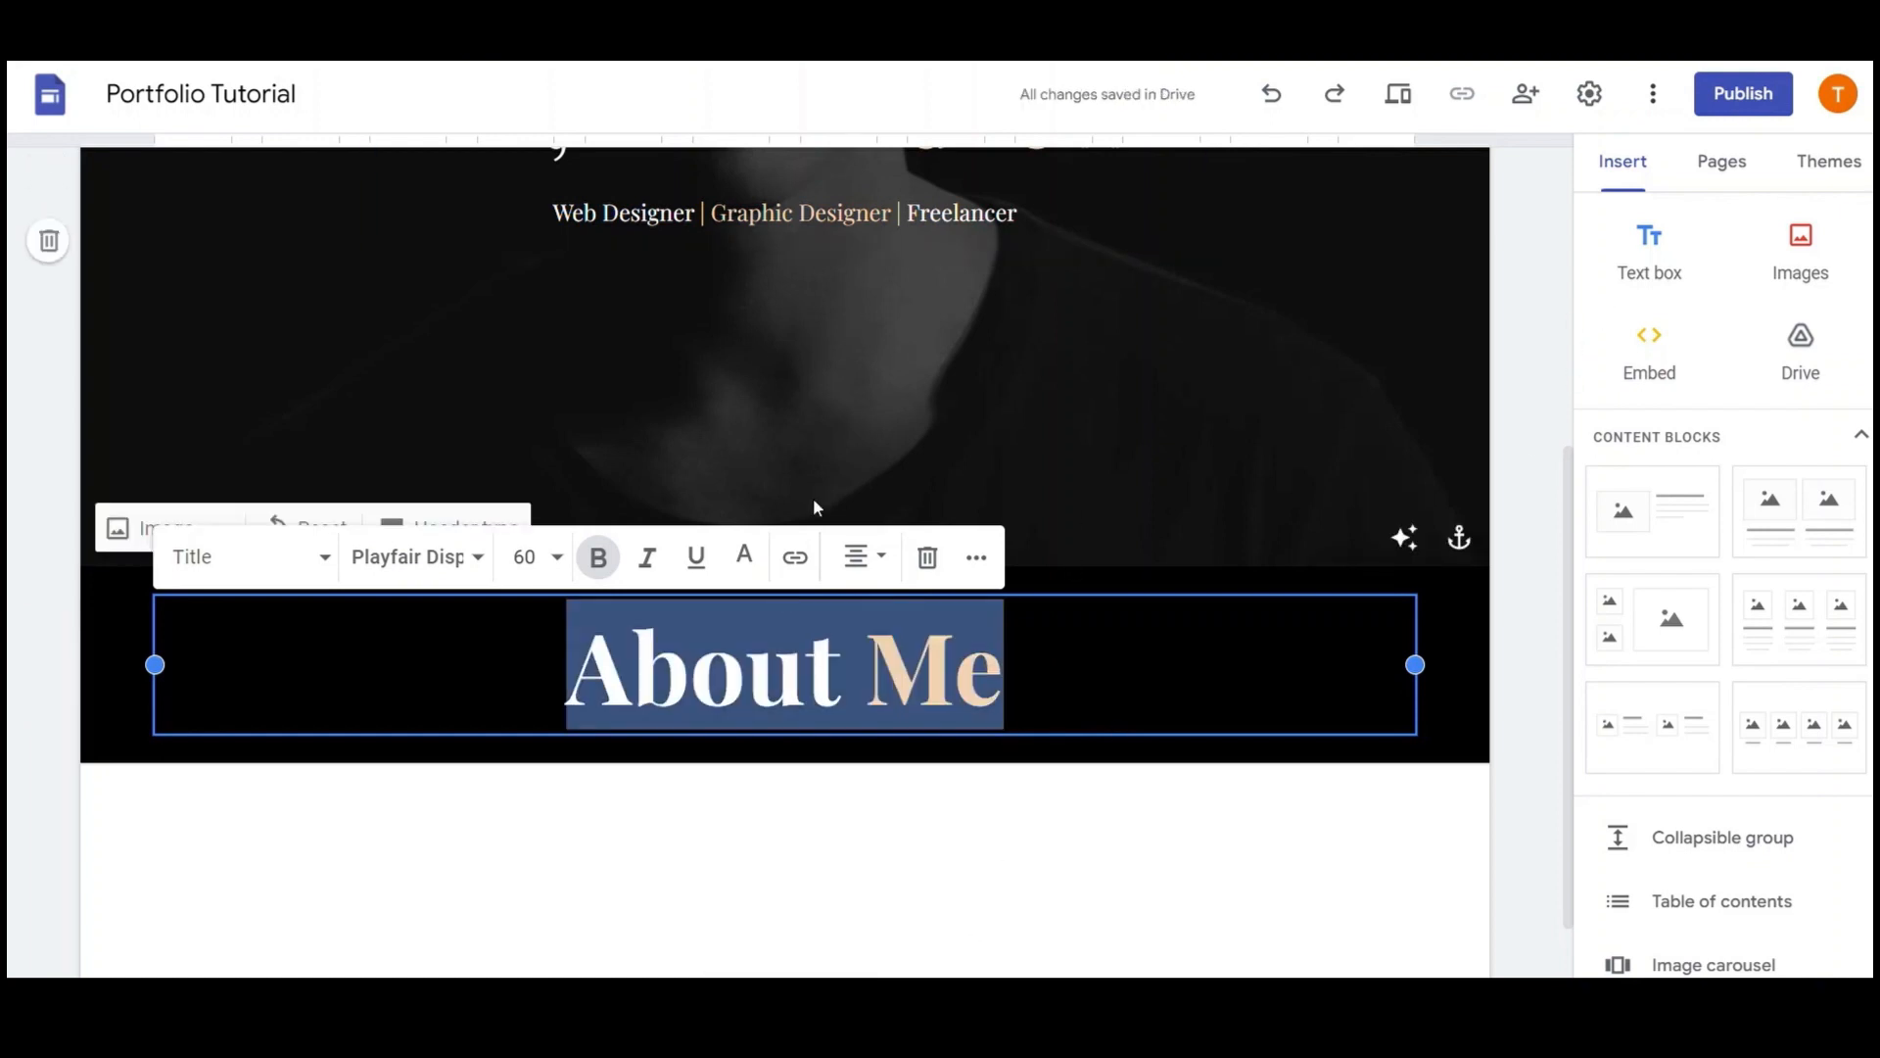
left_click(529, 556)
scroll(542, 425, "down", 3)
left_click(538, 393)
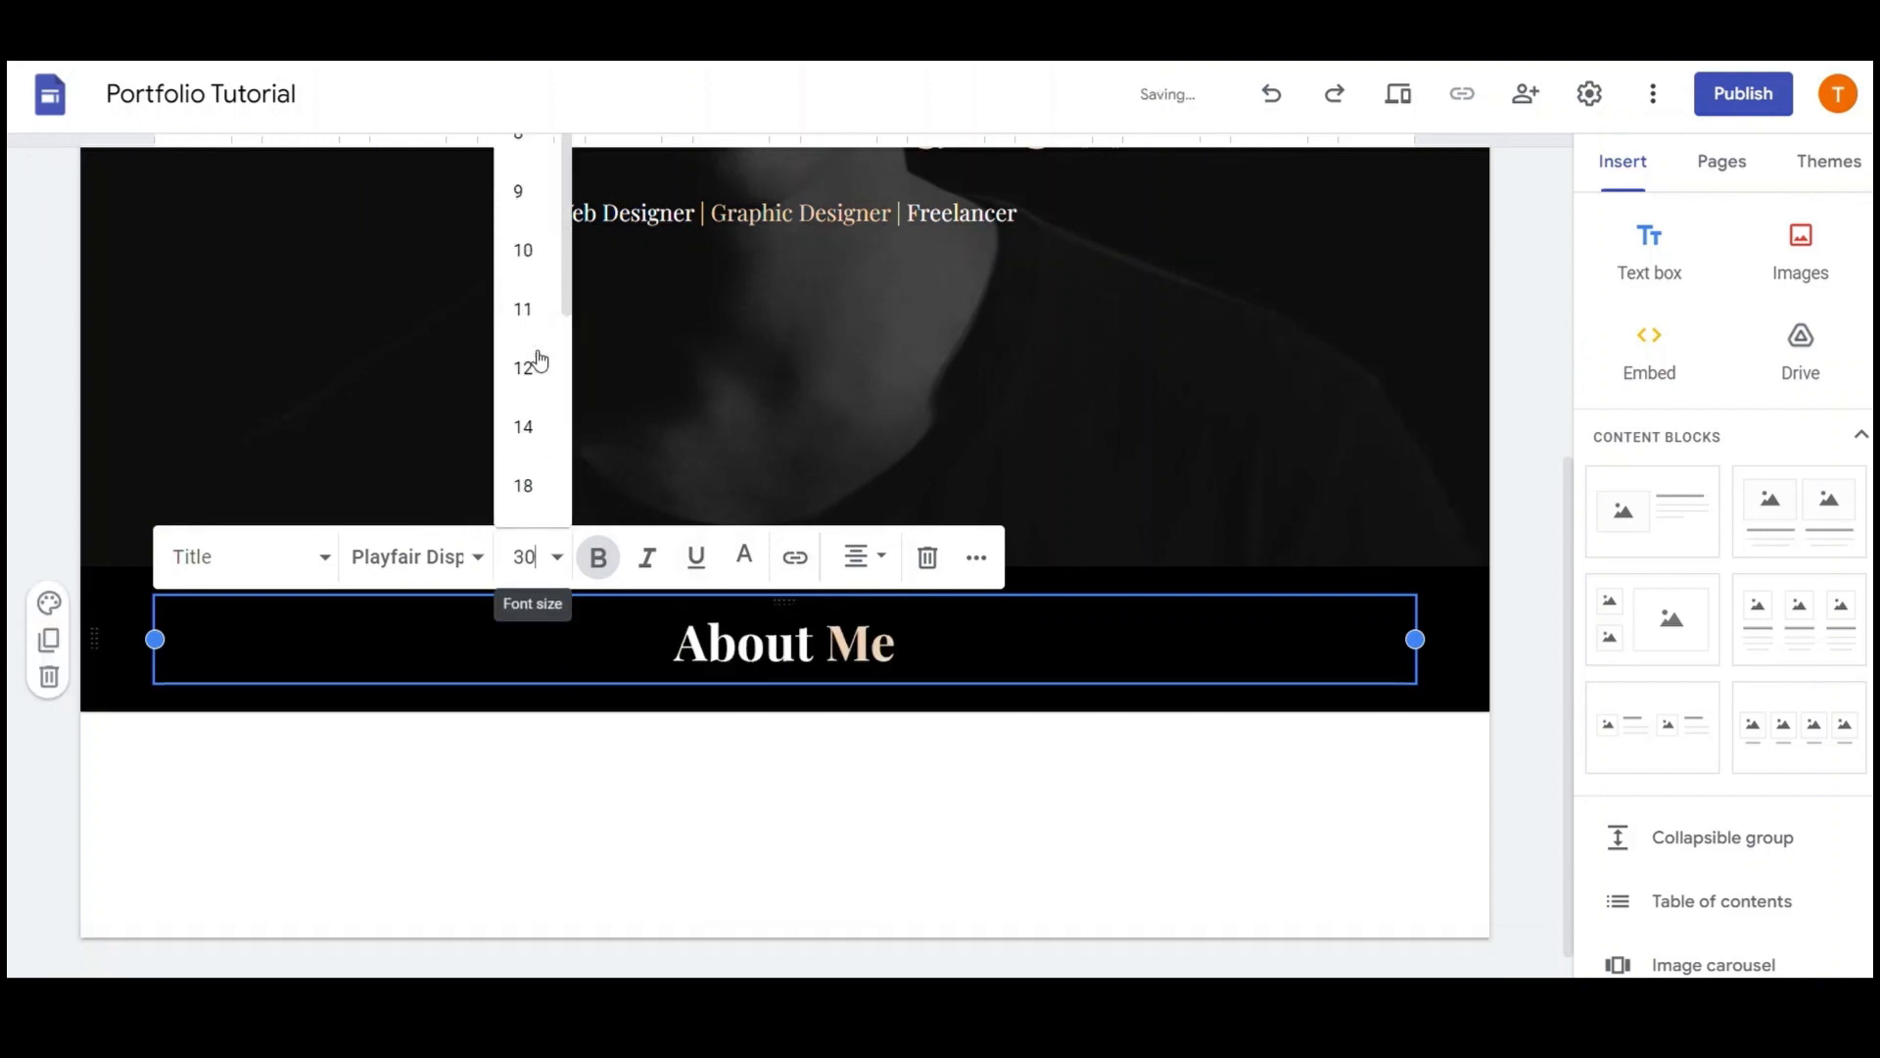
left_click(1081, 700)
scroll(1654, 609, "down", 3)
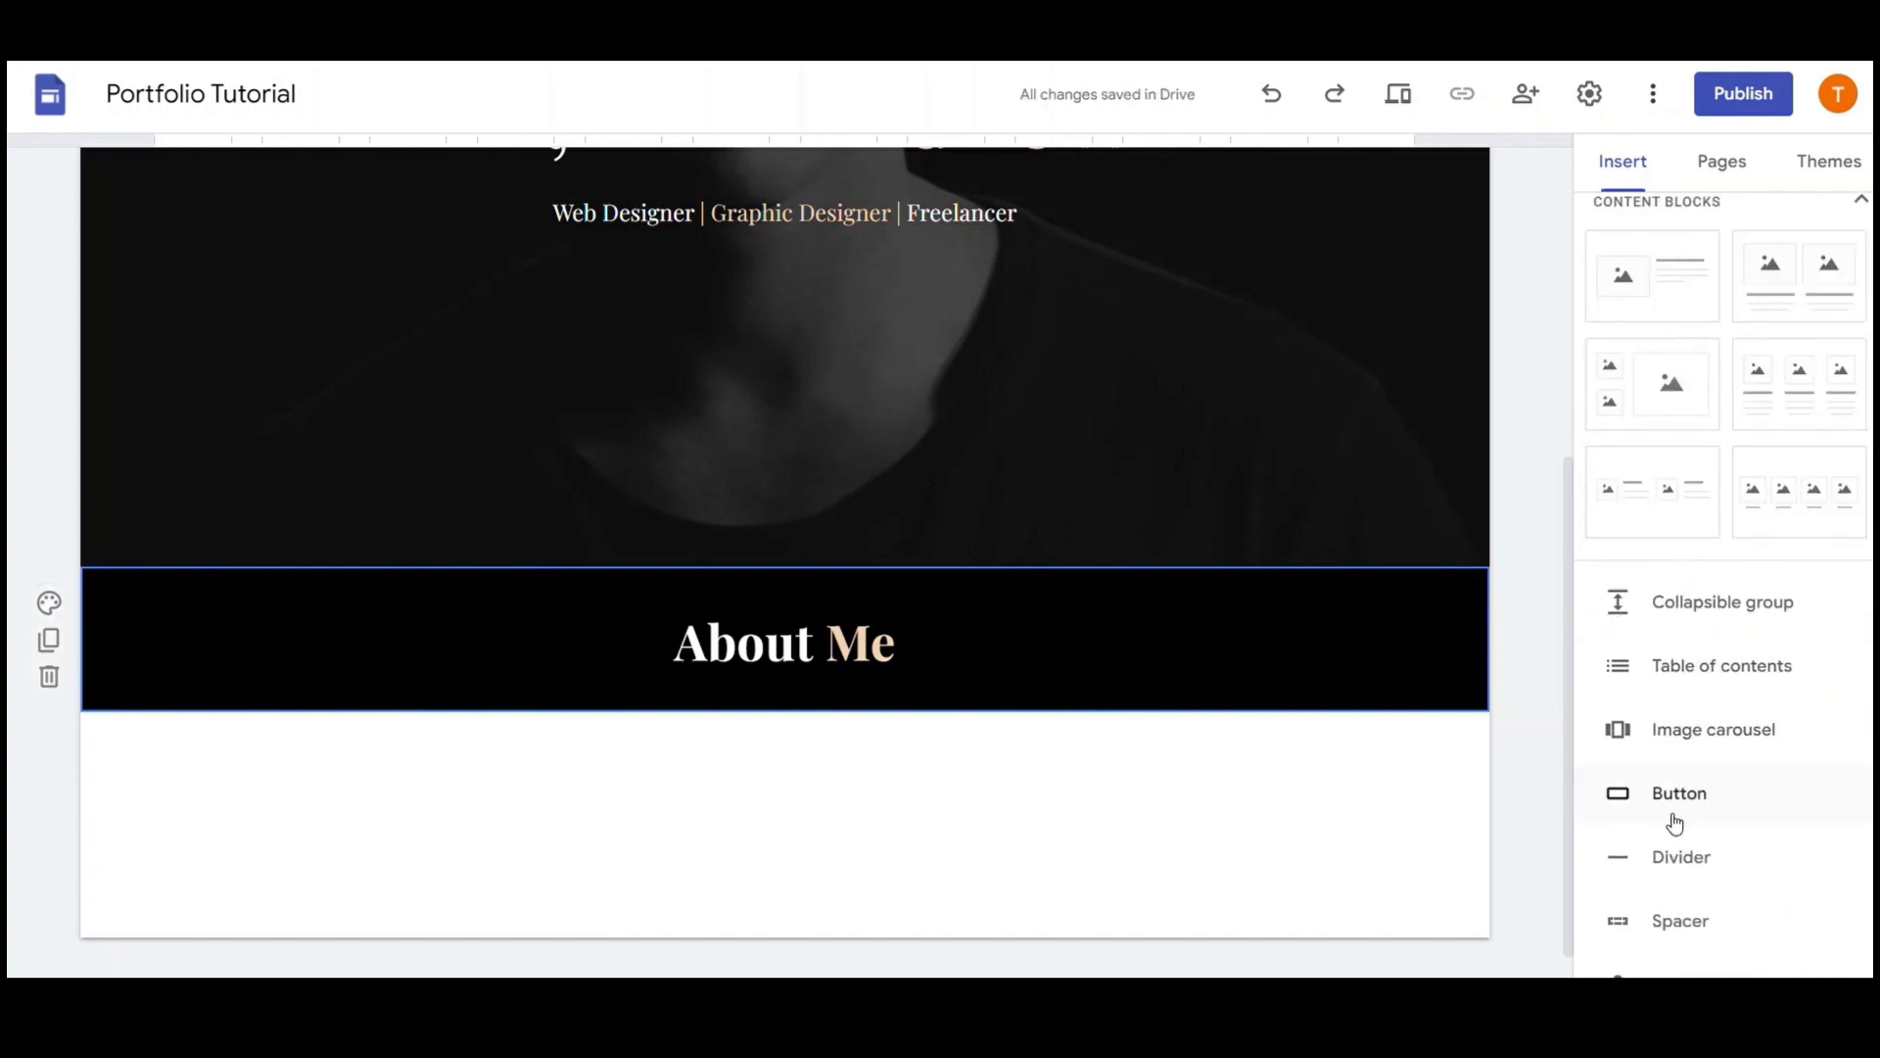
Place a divider above the About Me section and add an empty text box below it
left_click(1688, 860)
left_click_drag(116, 668, 127, 517)
left_click(1175, 666)
scroll(1734, 336, "up", 3)
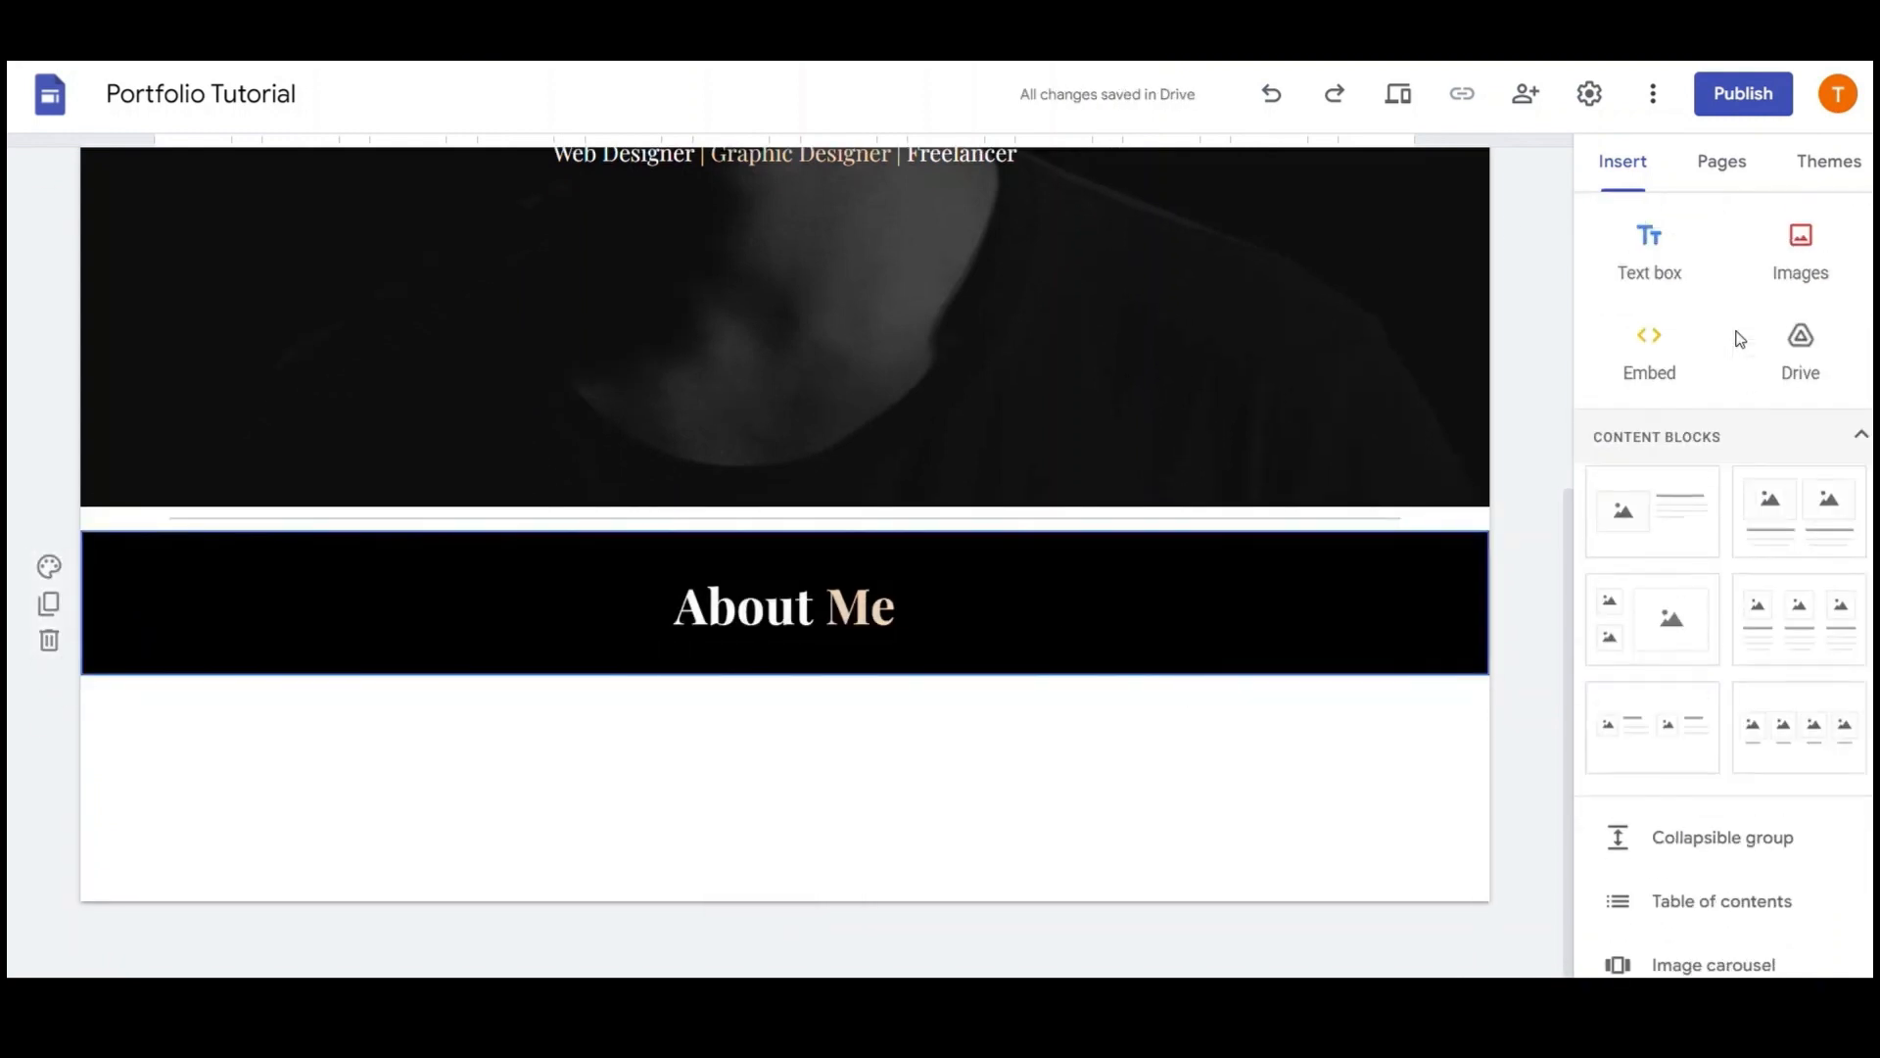
left_click(1656, 253)
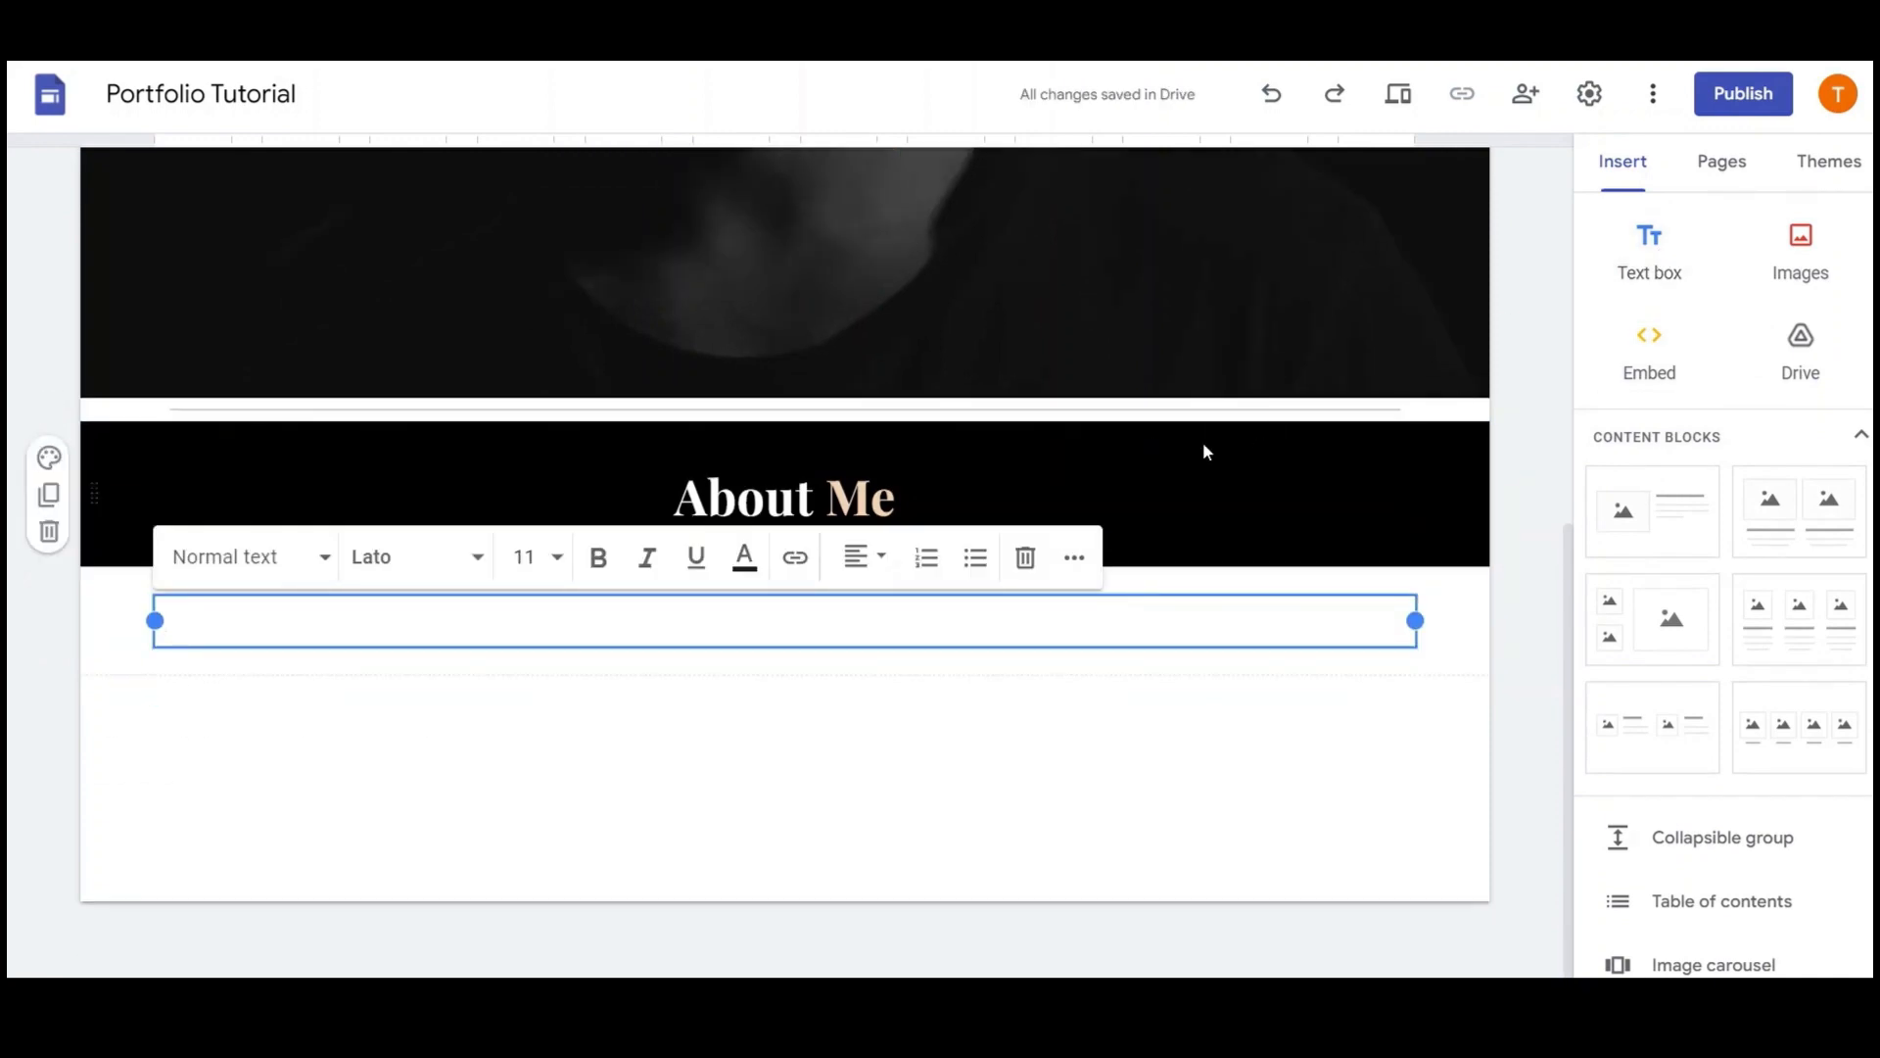
Copy the header subtitle line into the new text box and move it into the black About Me section
scroll(1205, 448, "up", 5)
triple_click(1045, 559)
key("ctrl+c")
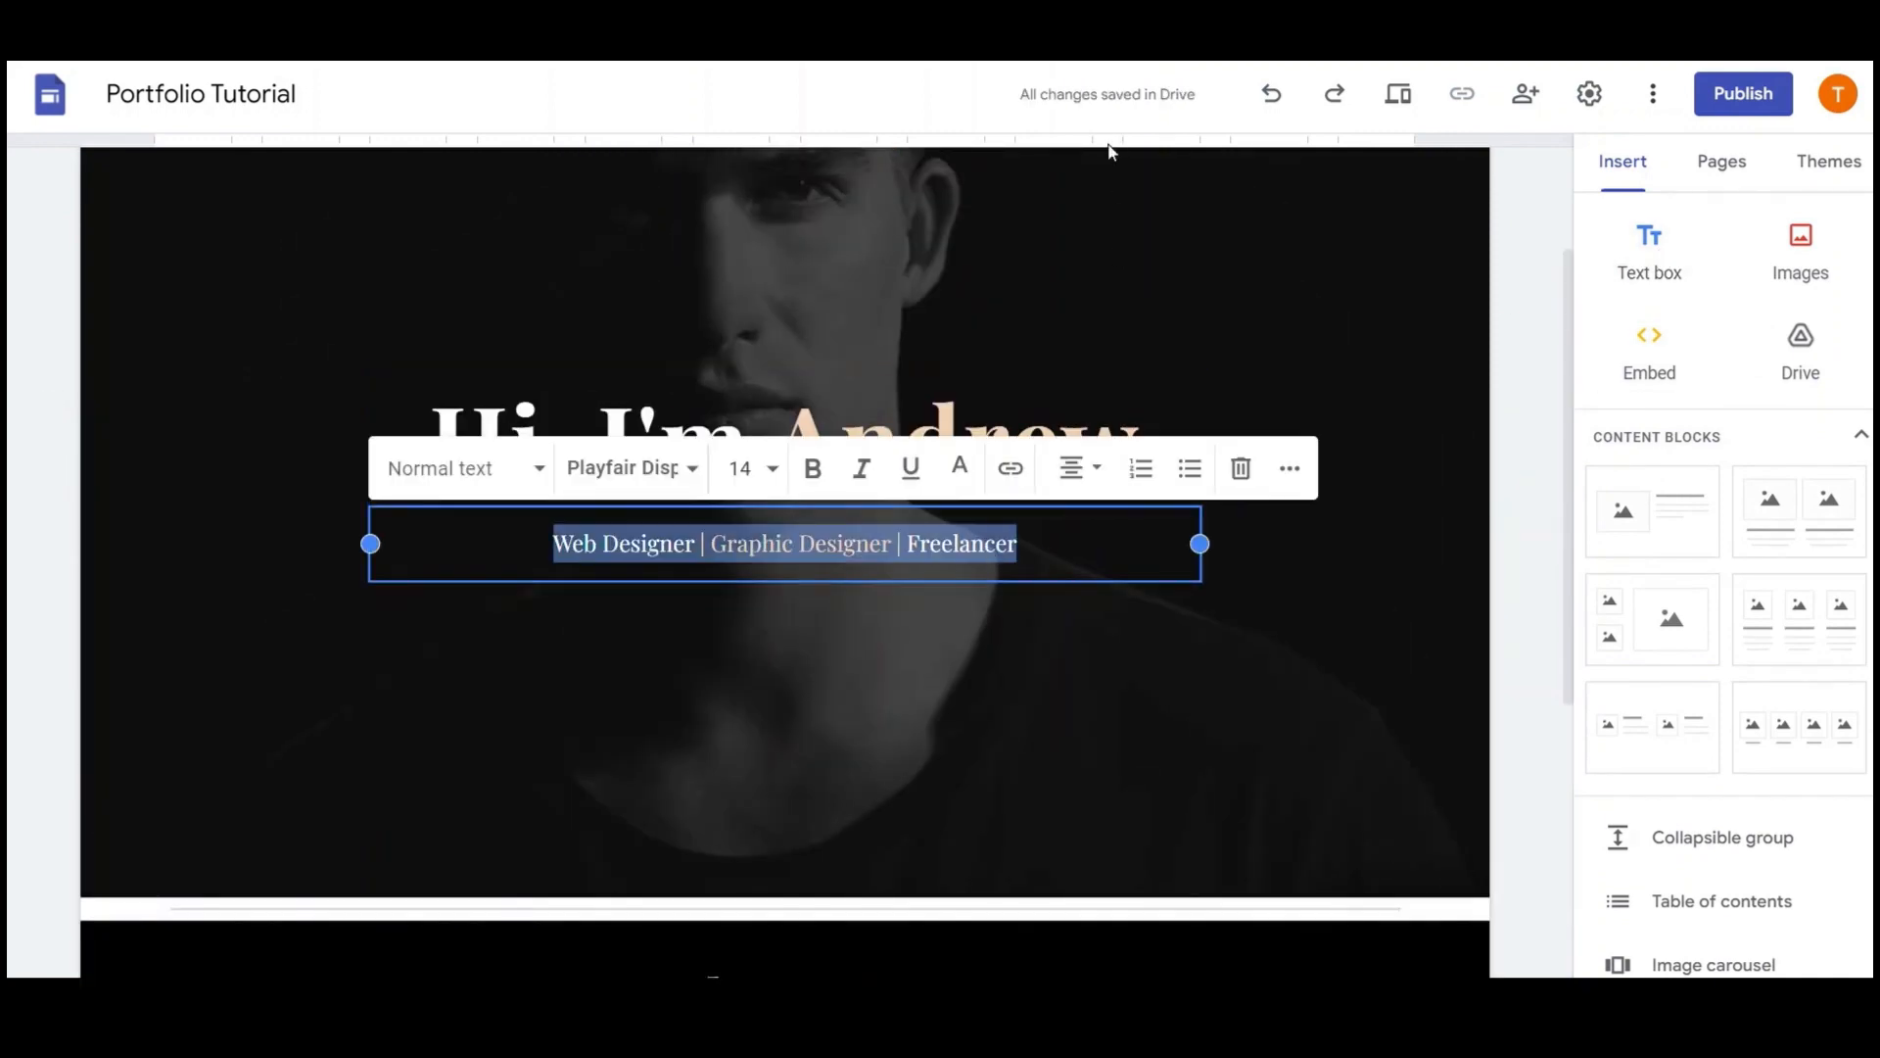
scroll(1113, 151, "down", 5)
left_click(821, 618)
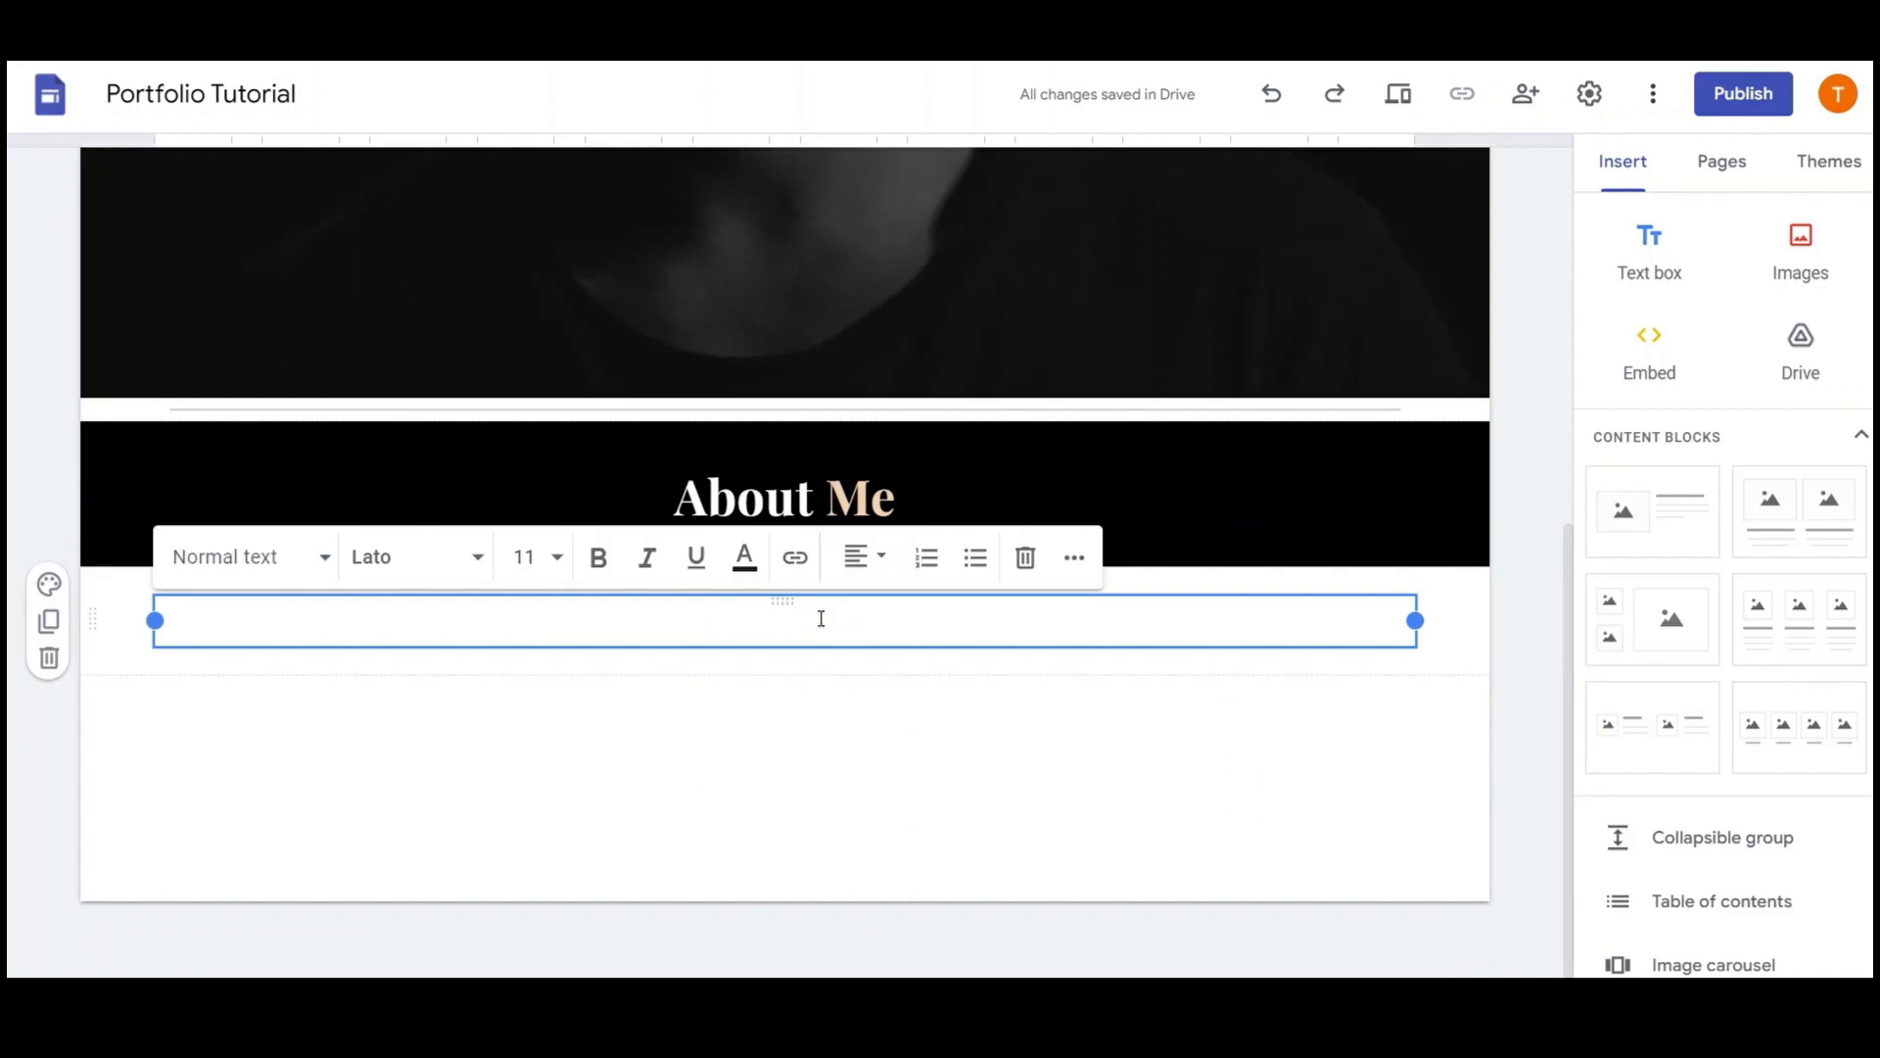
key("ctrl+v")
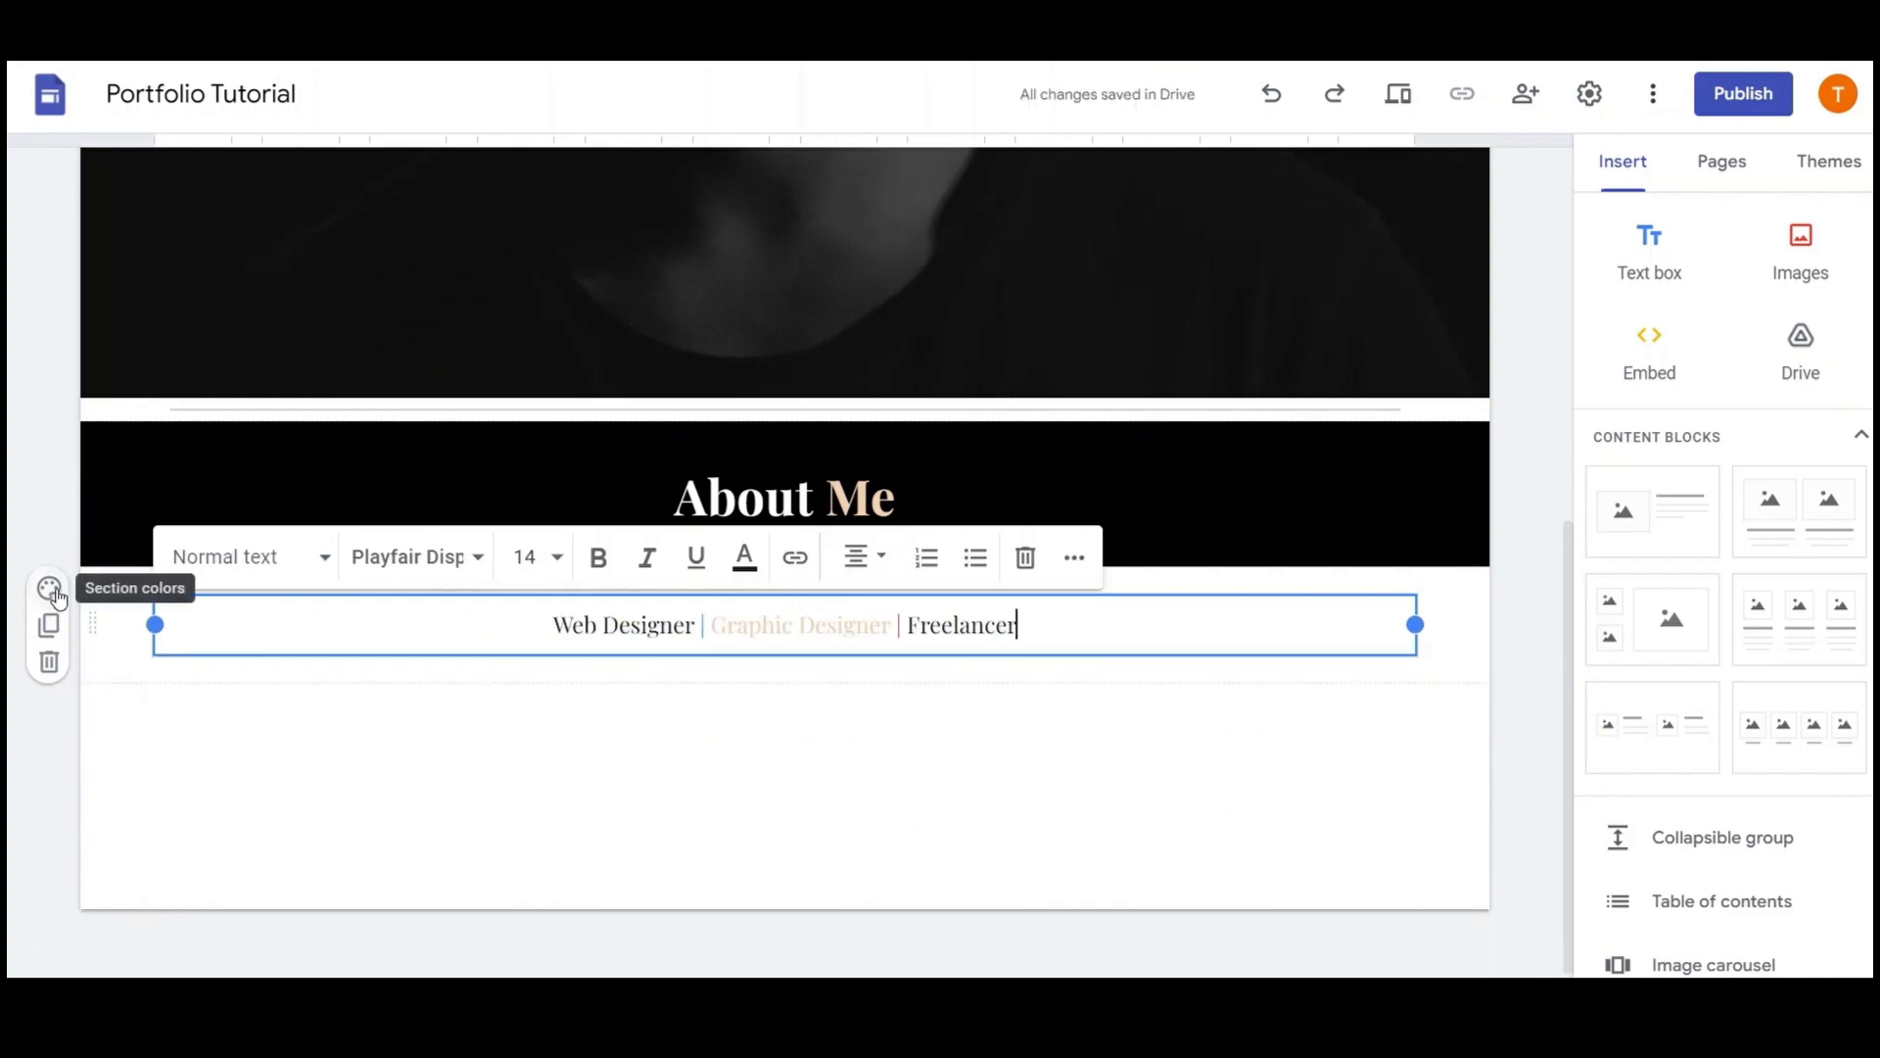
left_click_drag(281, 610, 865, 599)
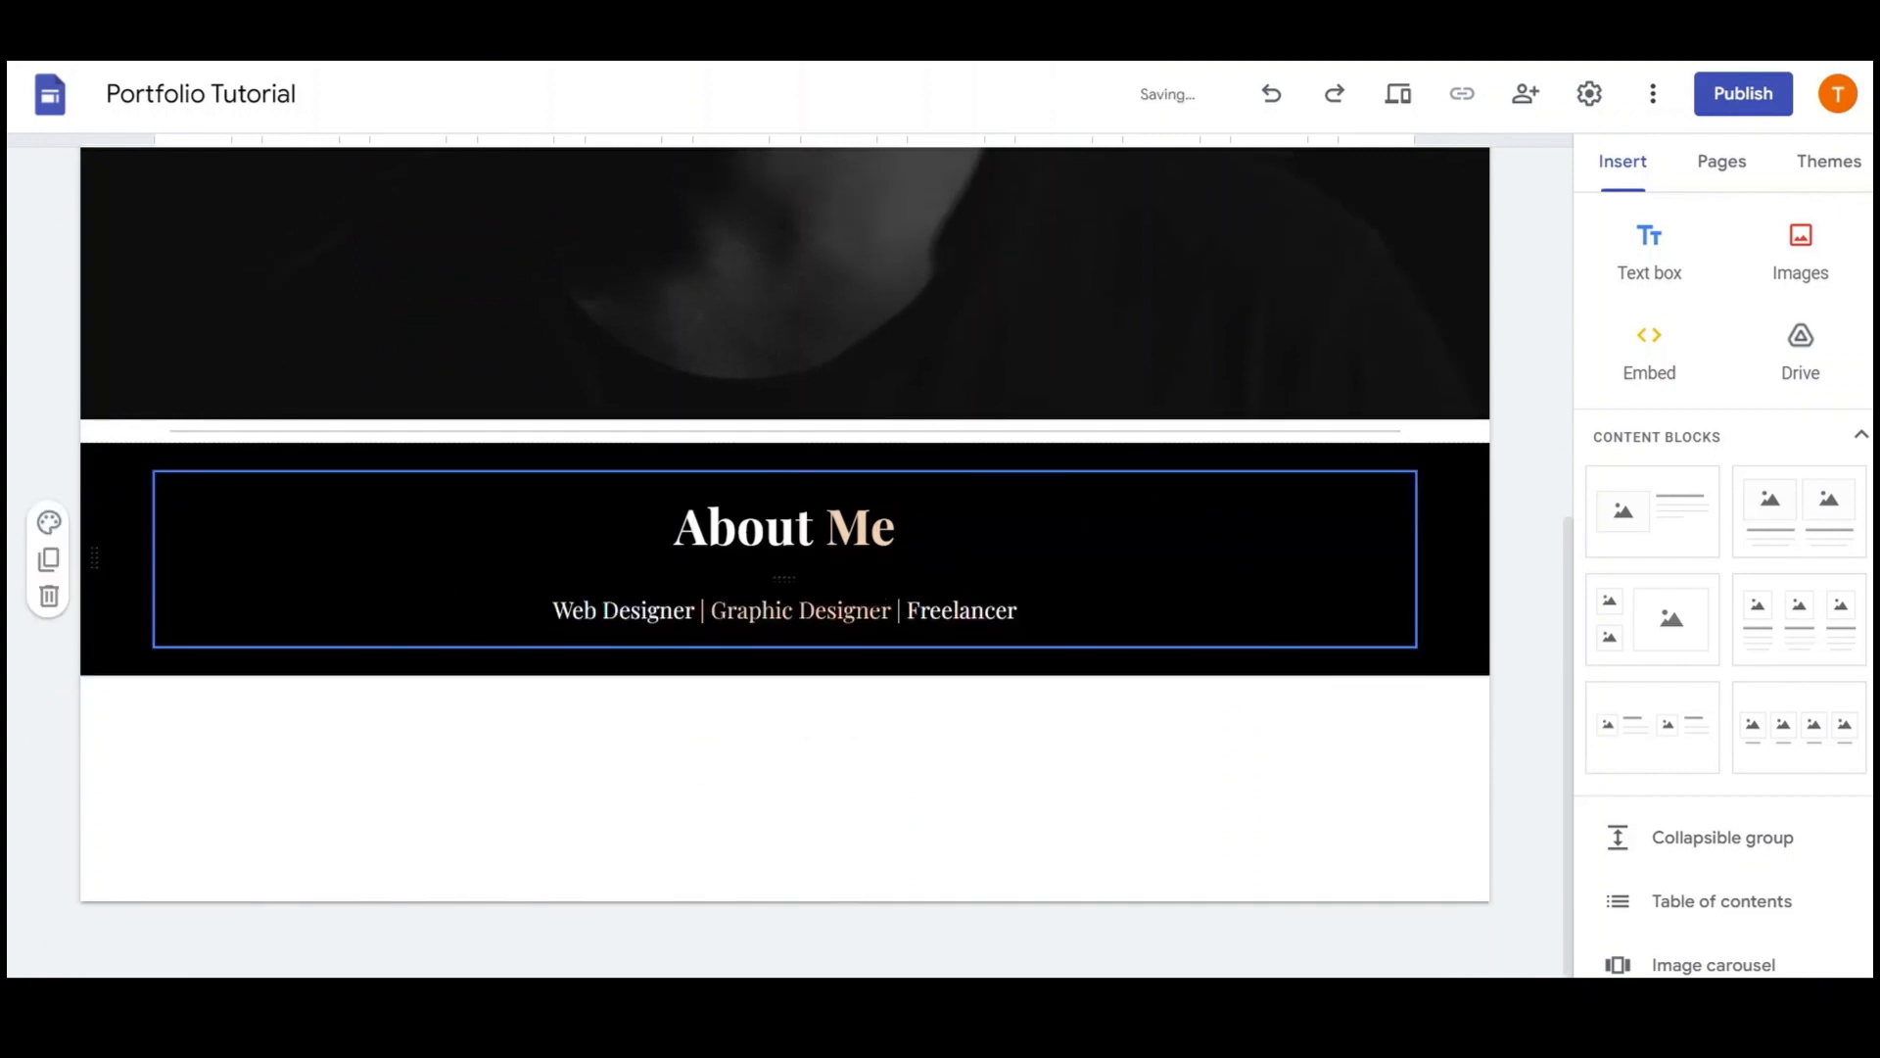
Retype the subtitle's three parts as '26 Years Old', 'KZN South Africa' and 'Available'
double_click(647, 611)
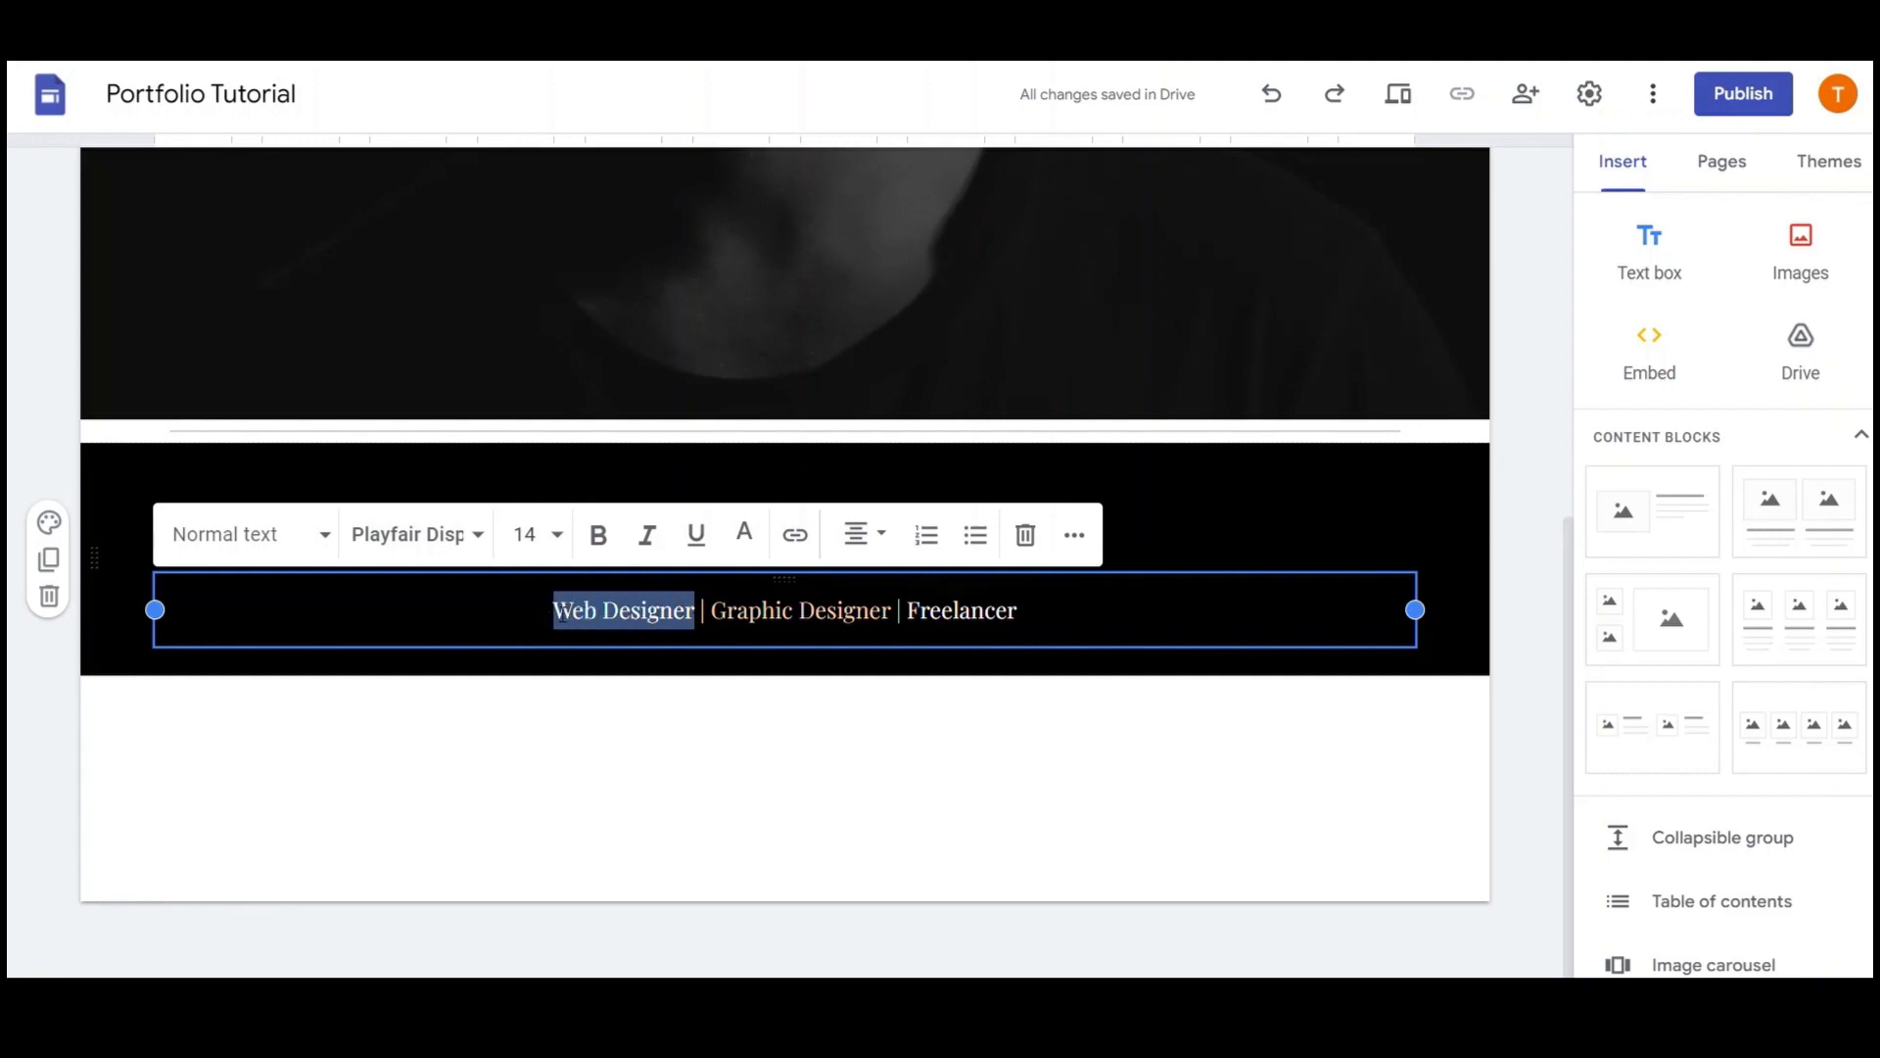
type("26")
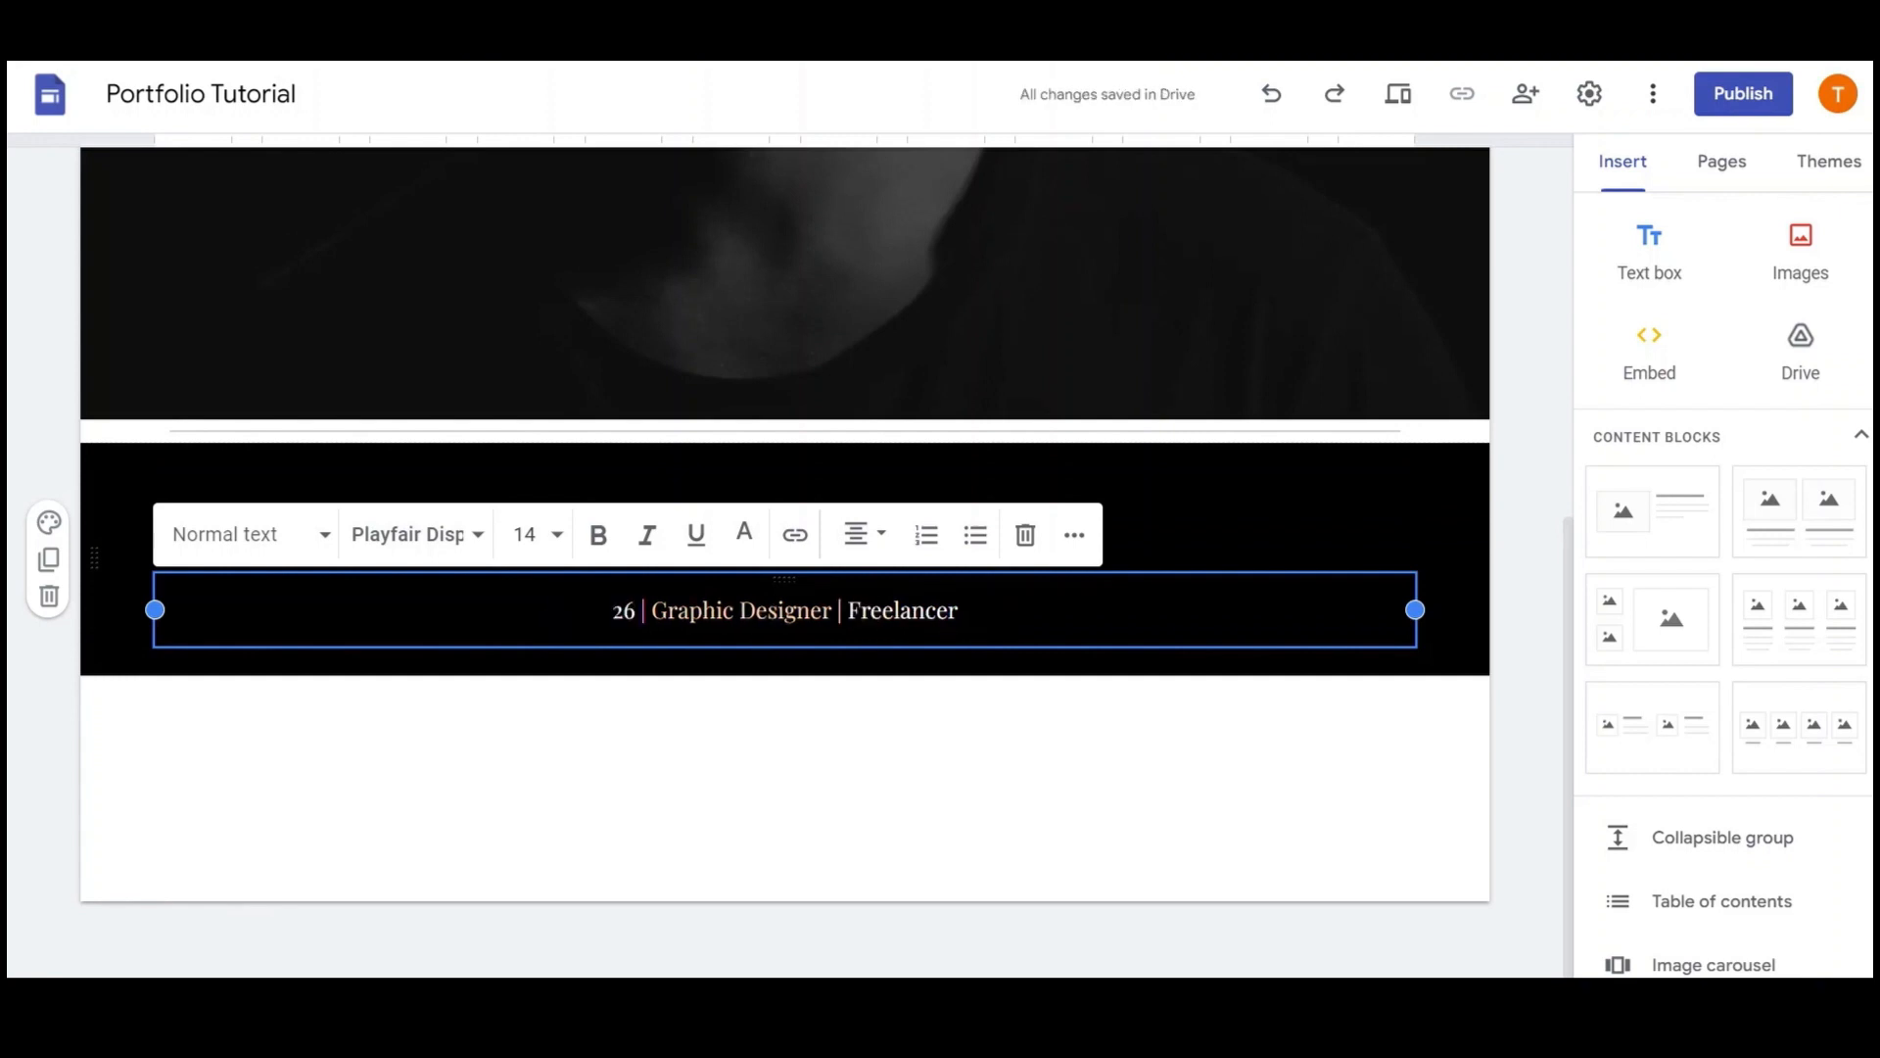
type(" Years Old")
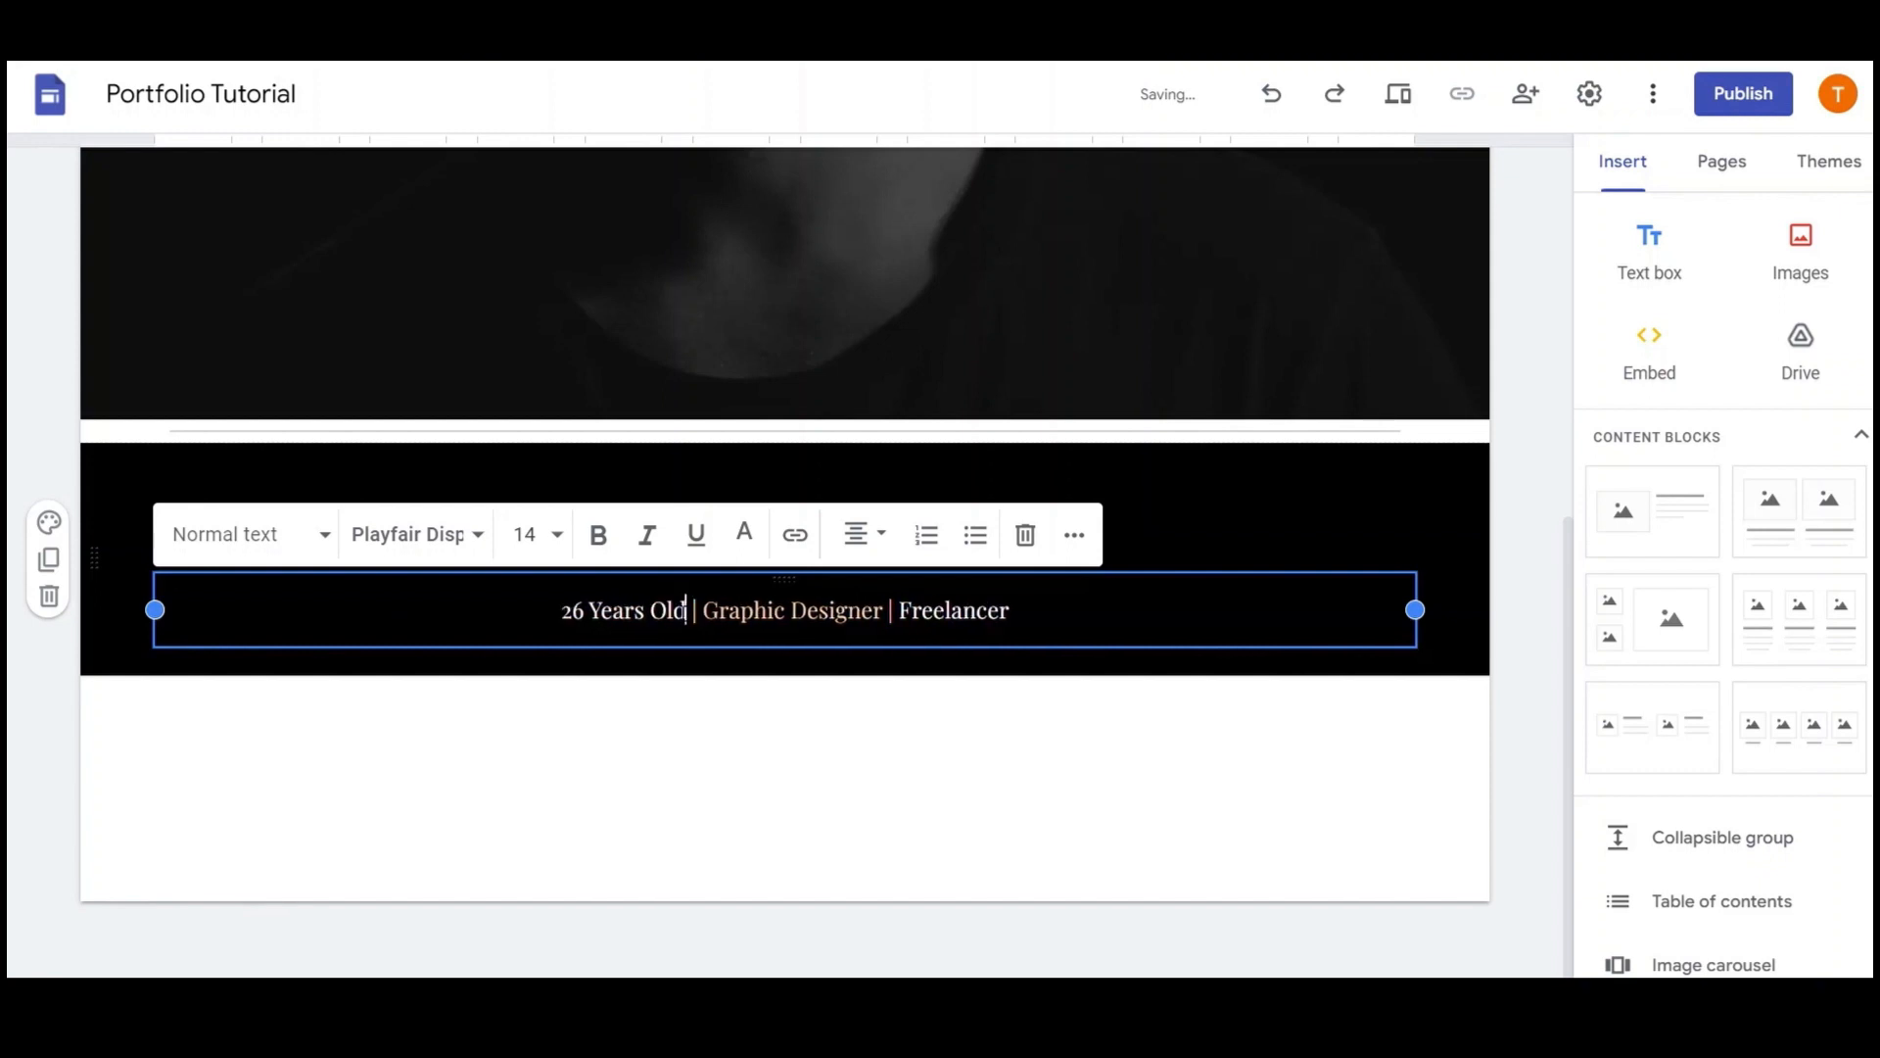
left_click_drag(884, 611, 702, 611)
type("KZN So")
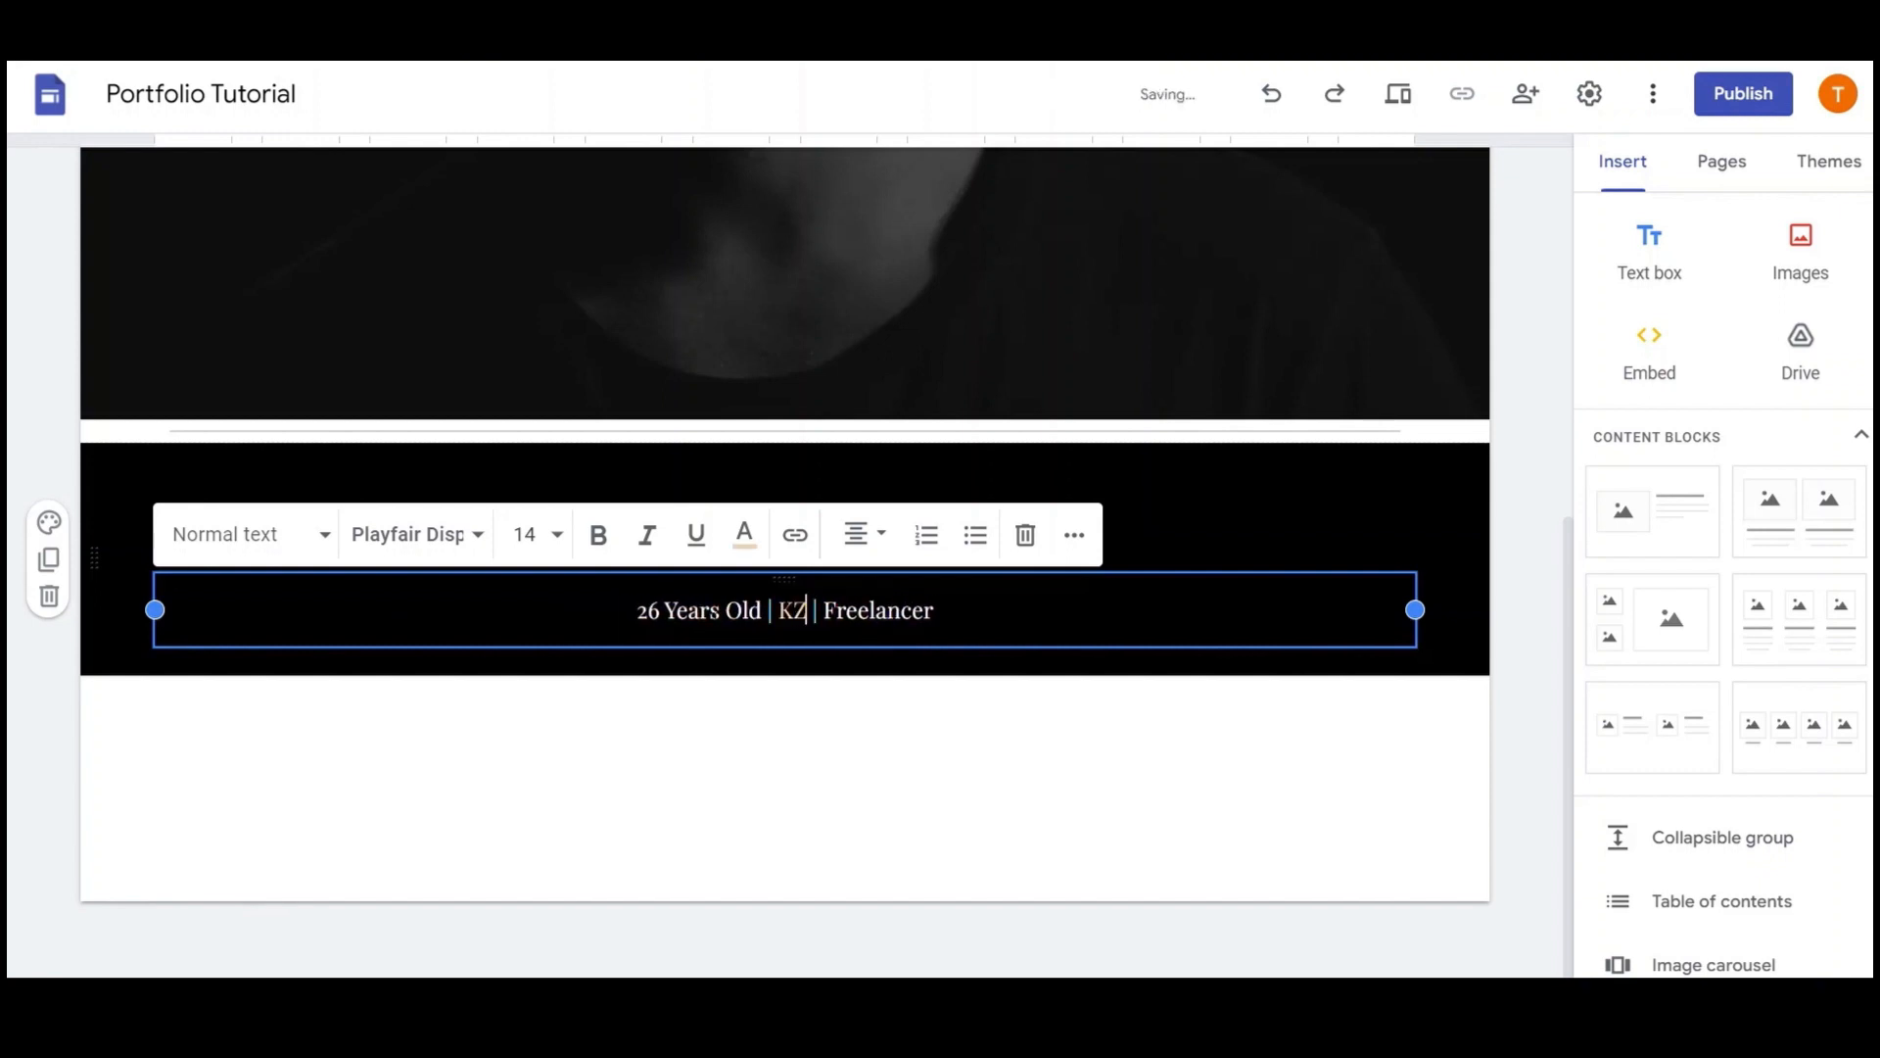
type("uth Africa")
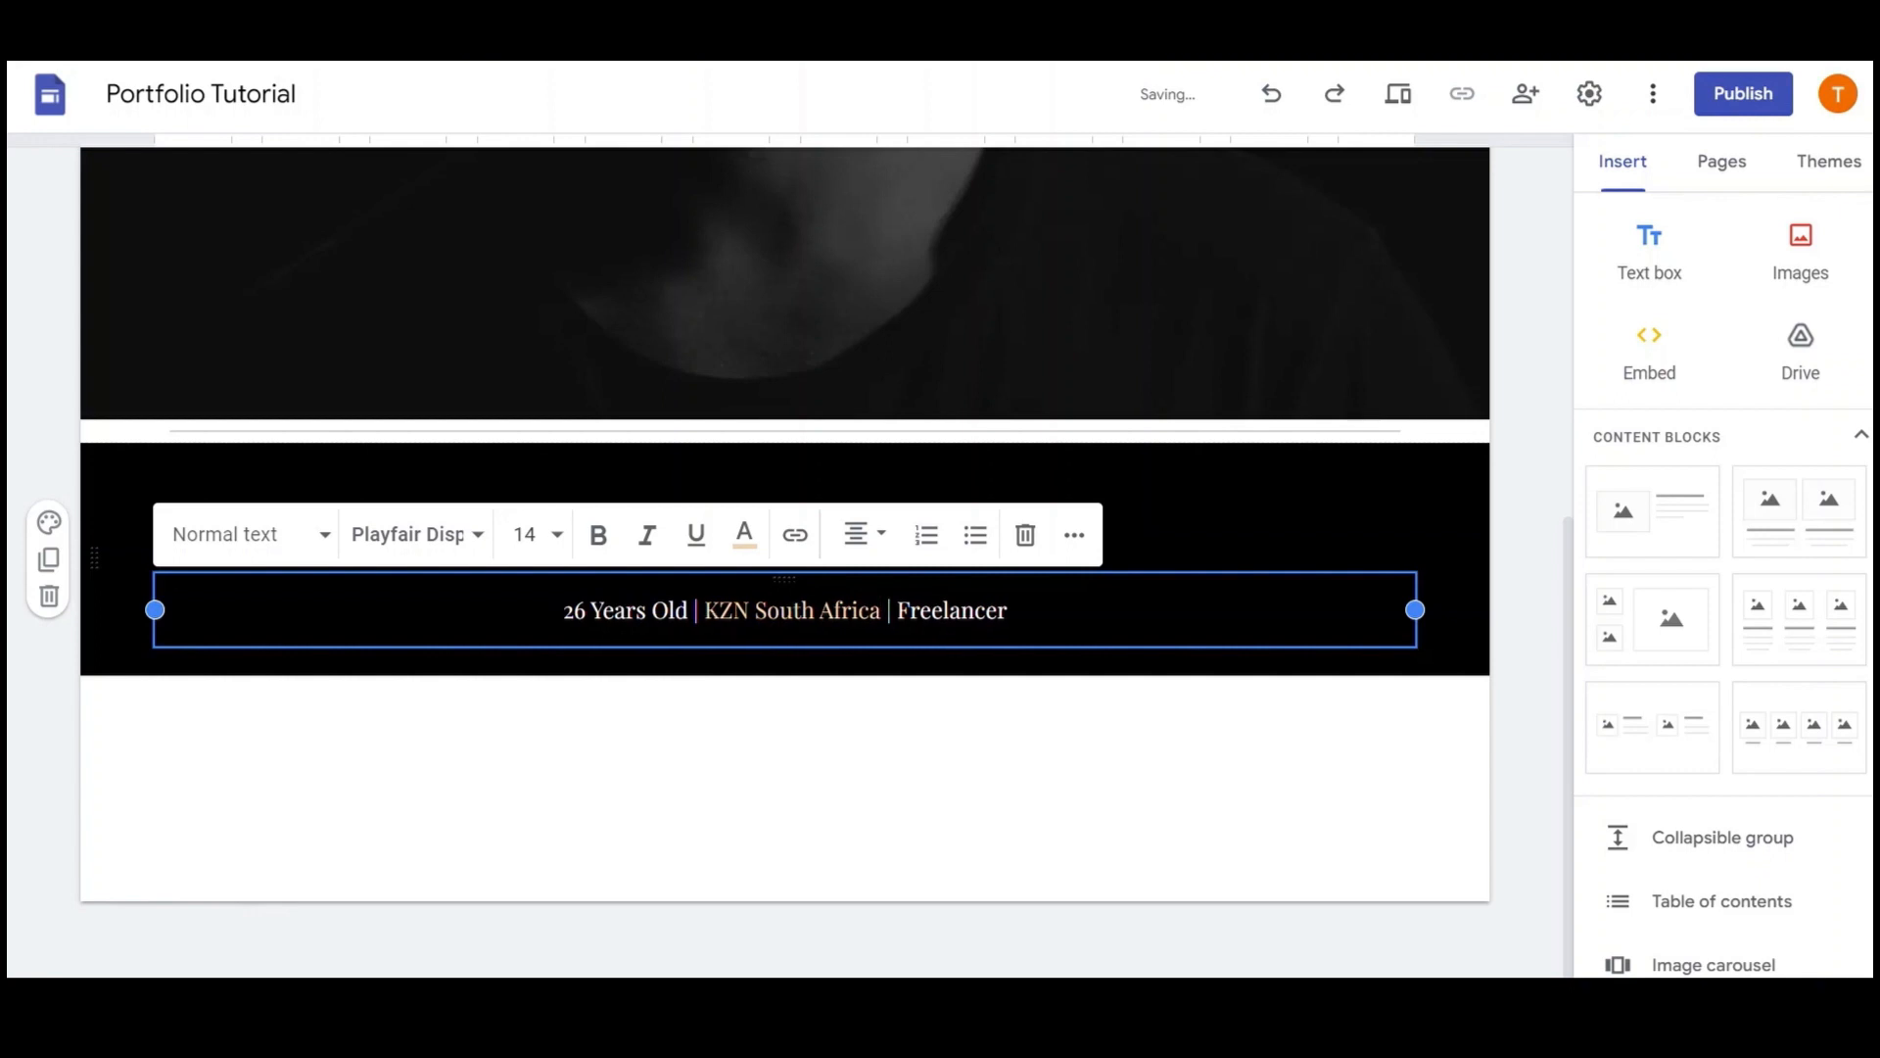
double_click(965, 611)
type("Available")
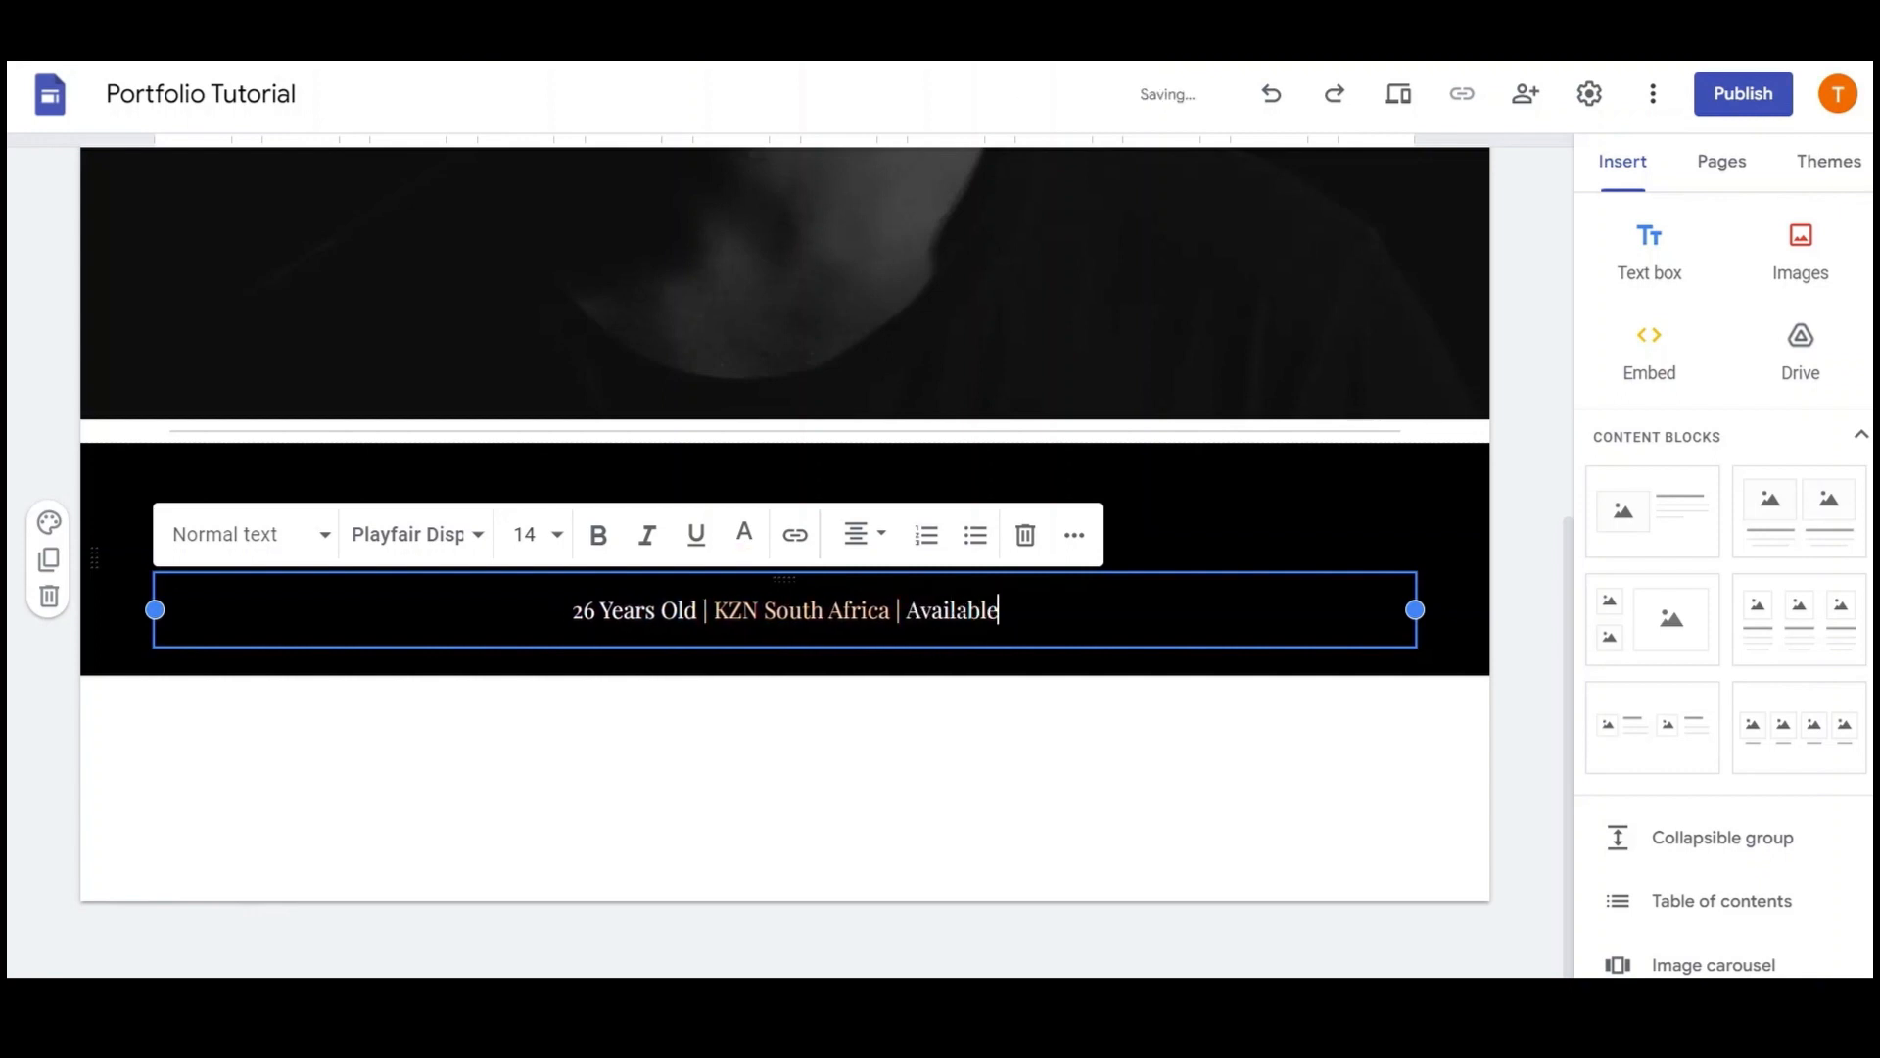
left_click(985, 654)
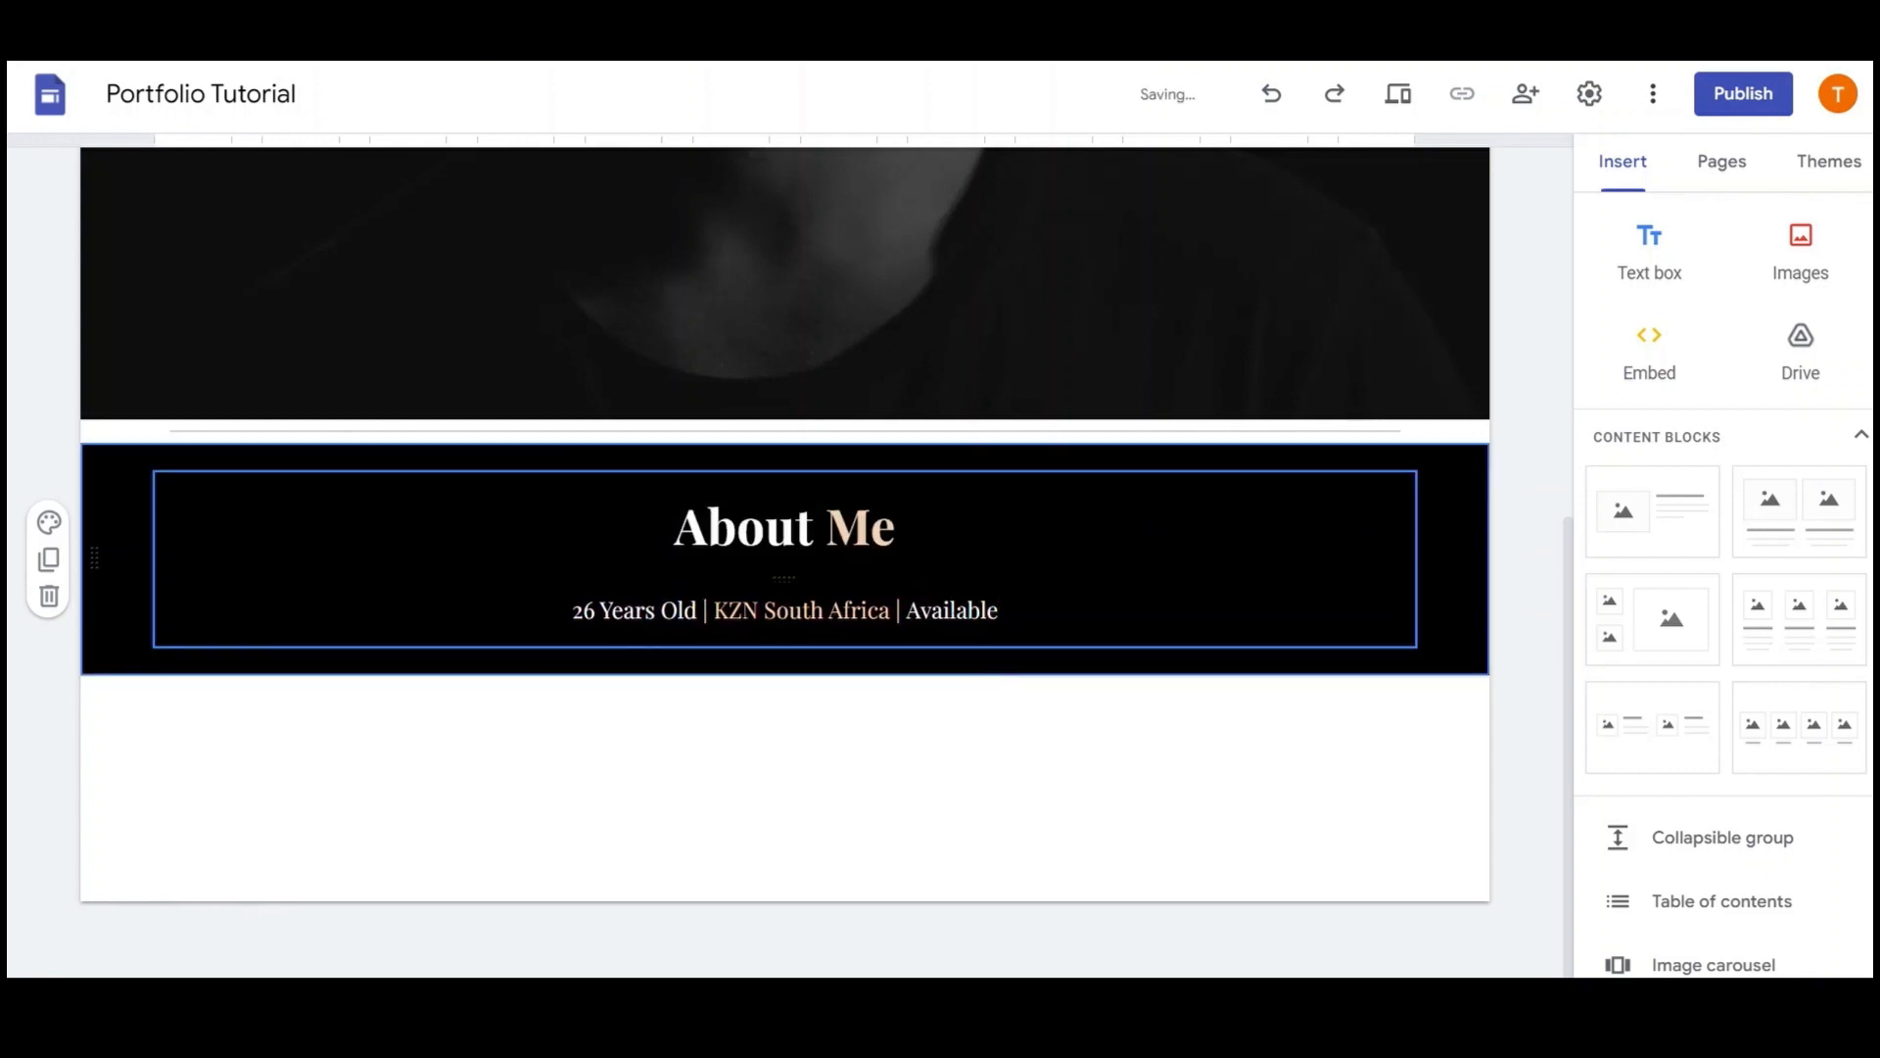
Add a new empty text box and make its section black
left_click(1662, 267)
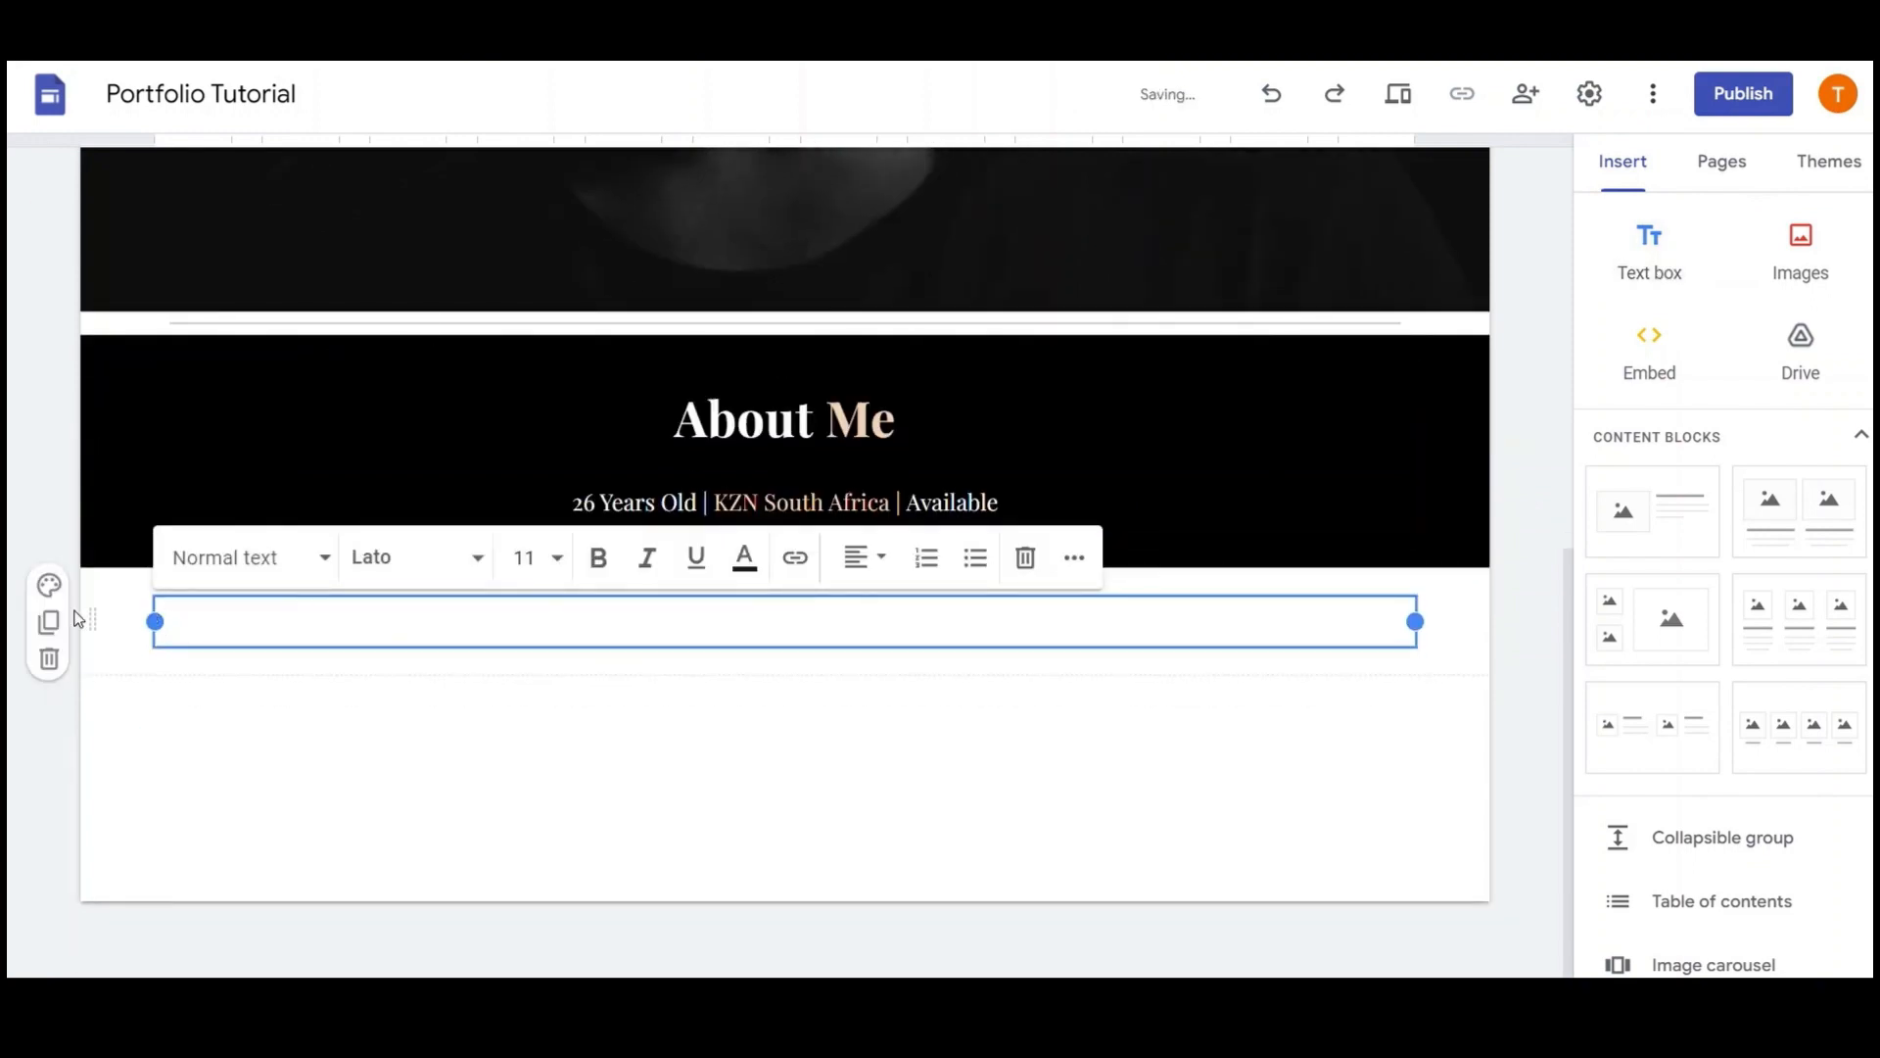
left_click(51, 586)
left_click(162, 756)
left_click(231, 621)
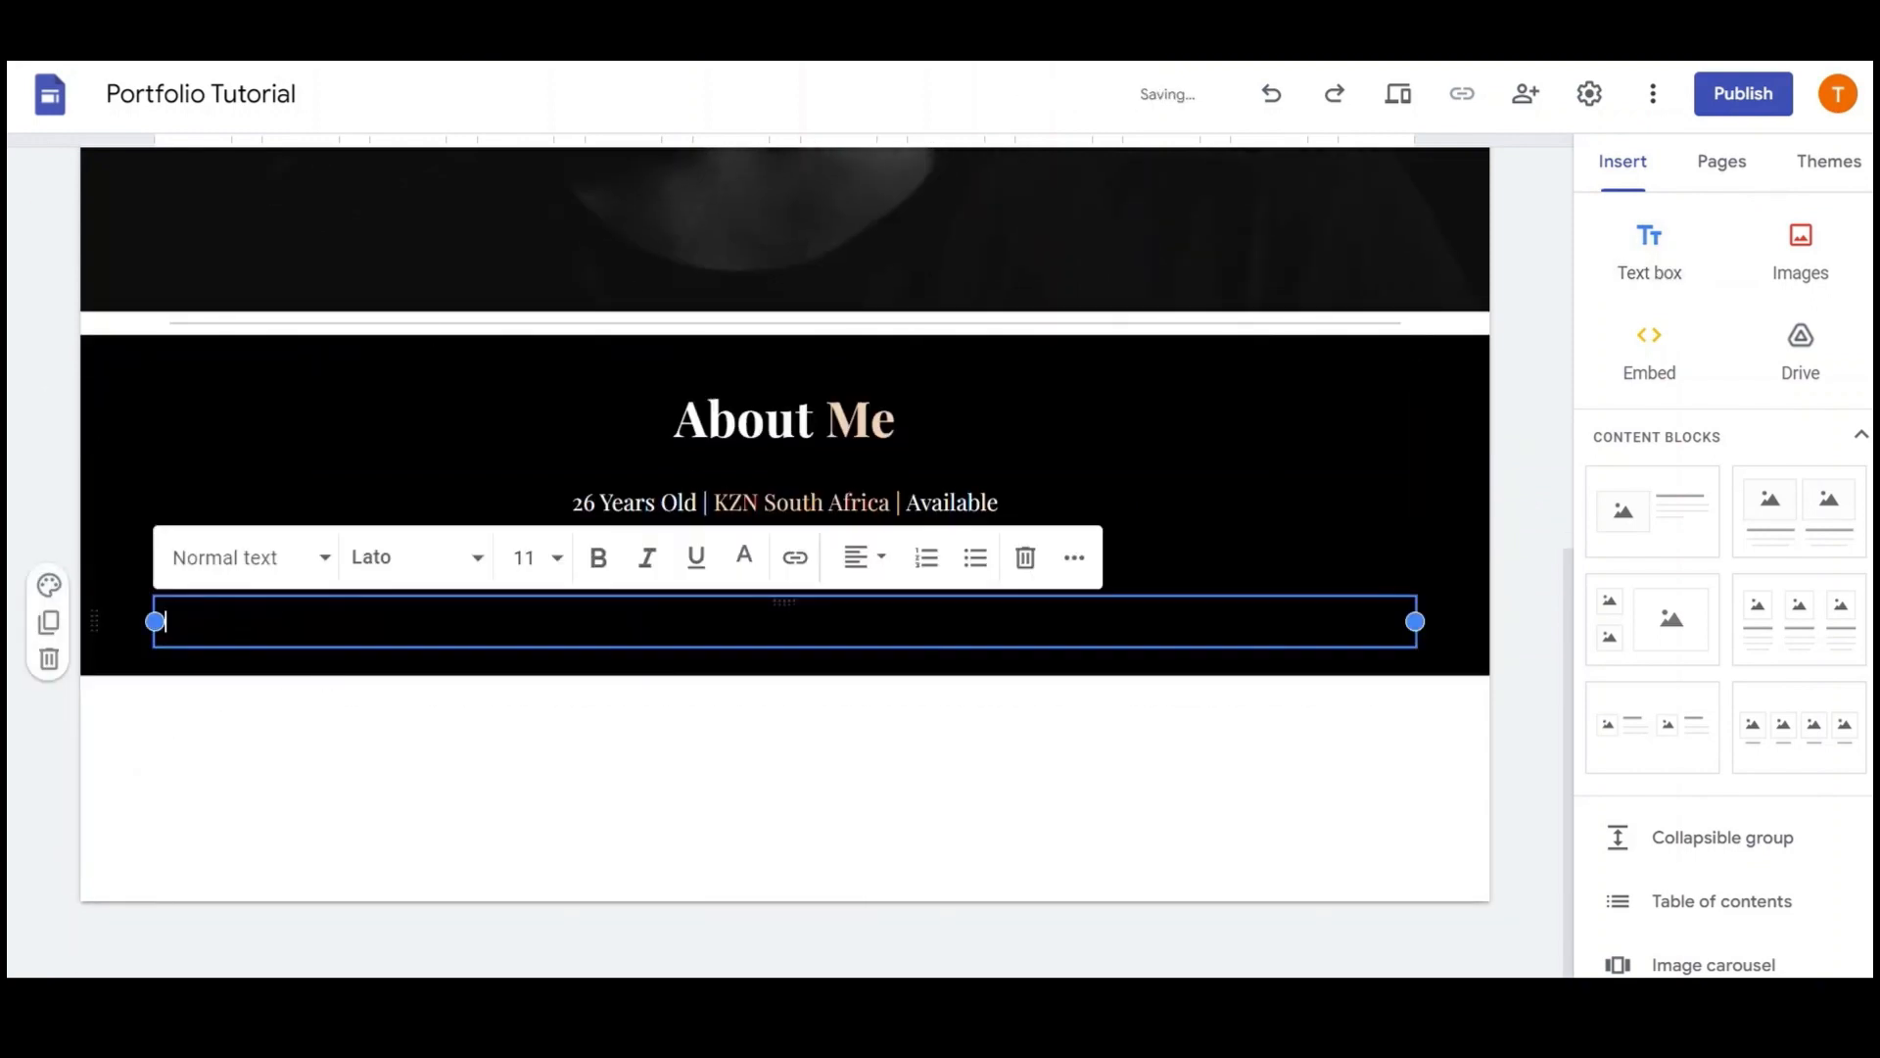
Copy the subtitle line into the new box and trim it to just '26 Years Old'
left_click(824, 502)
key("ctrl+a")
key("ctrl+c")
left_click(229, 622)
key("ctrl+v")
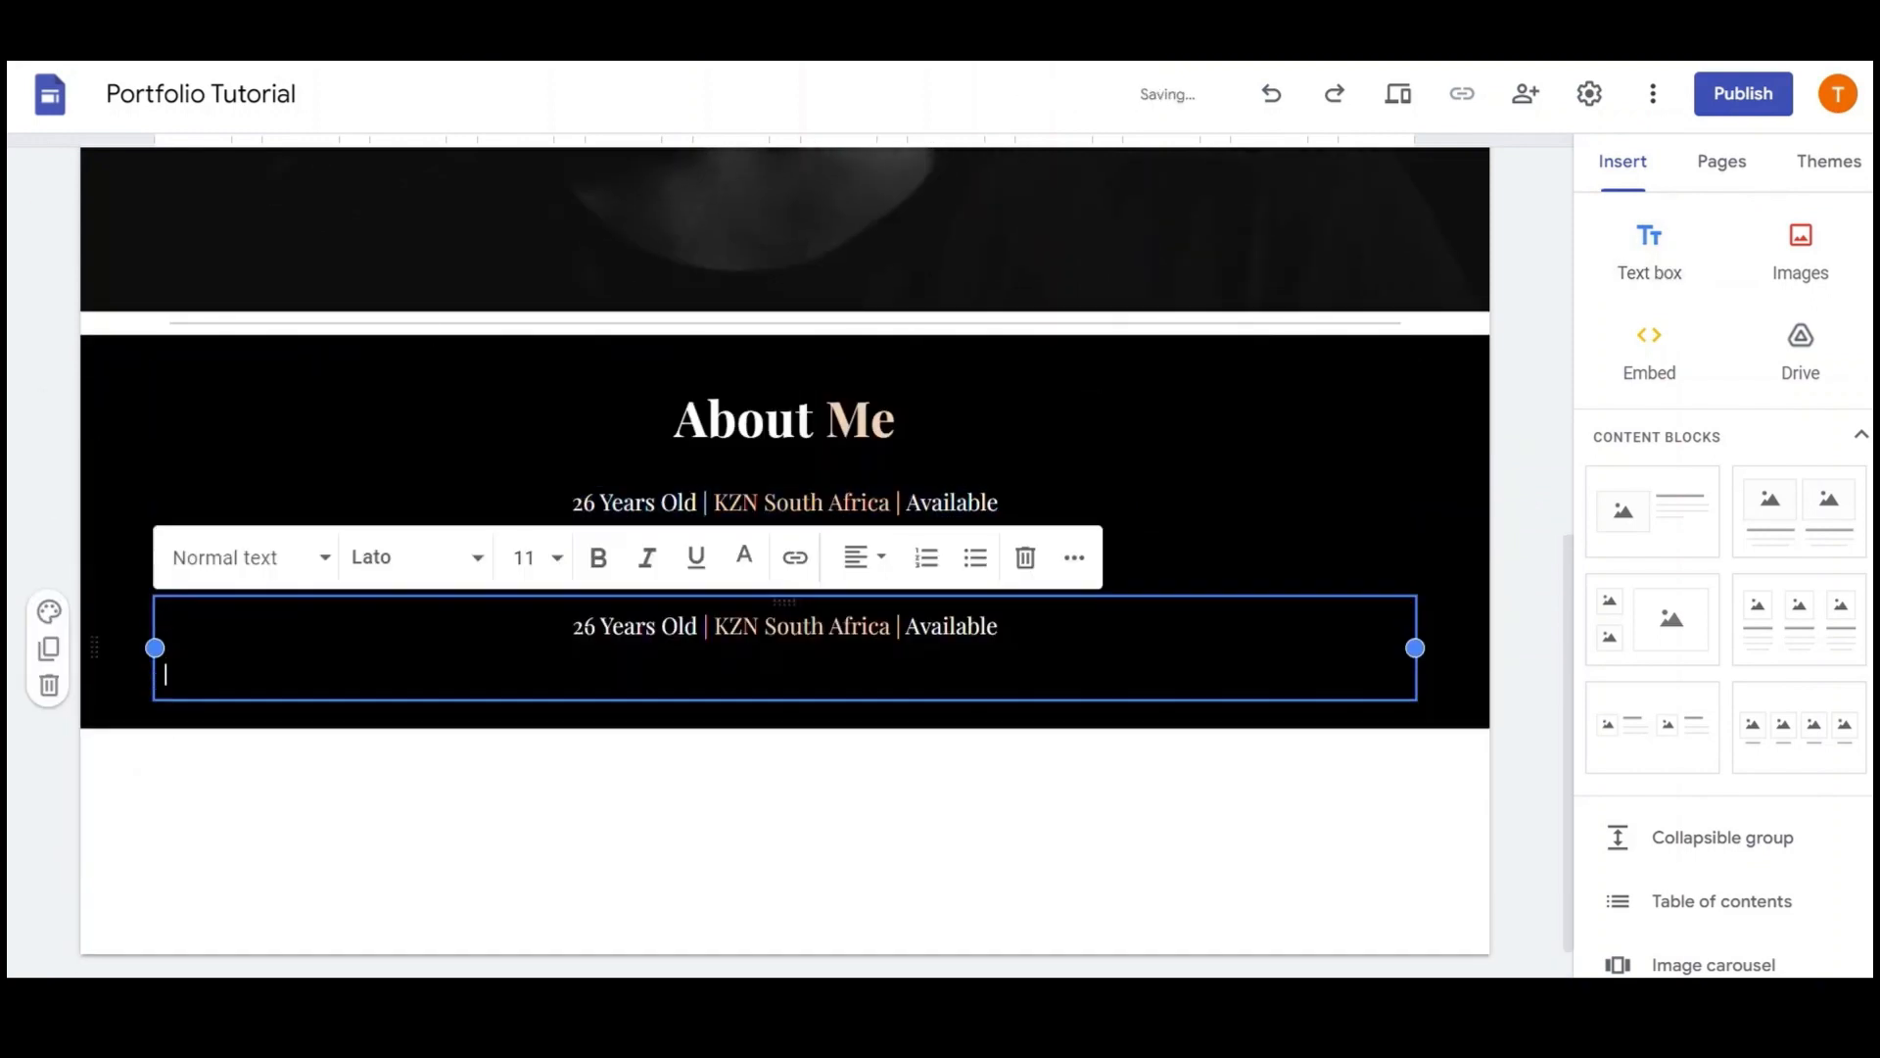
key("BackSpace")
key("ctrl+shift+Left")
key("ctrl+shift+Left")
key("ctrl+shift+Left")
key("ctrl+shift+Left")
key("ctrl+shift+Left")
key("ctrl+shift+Left")
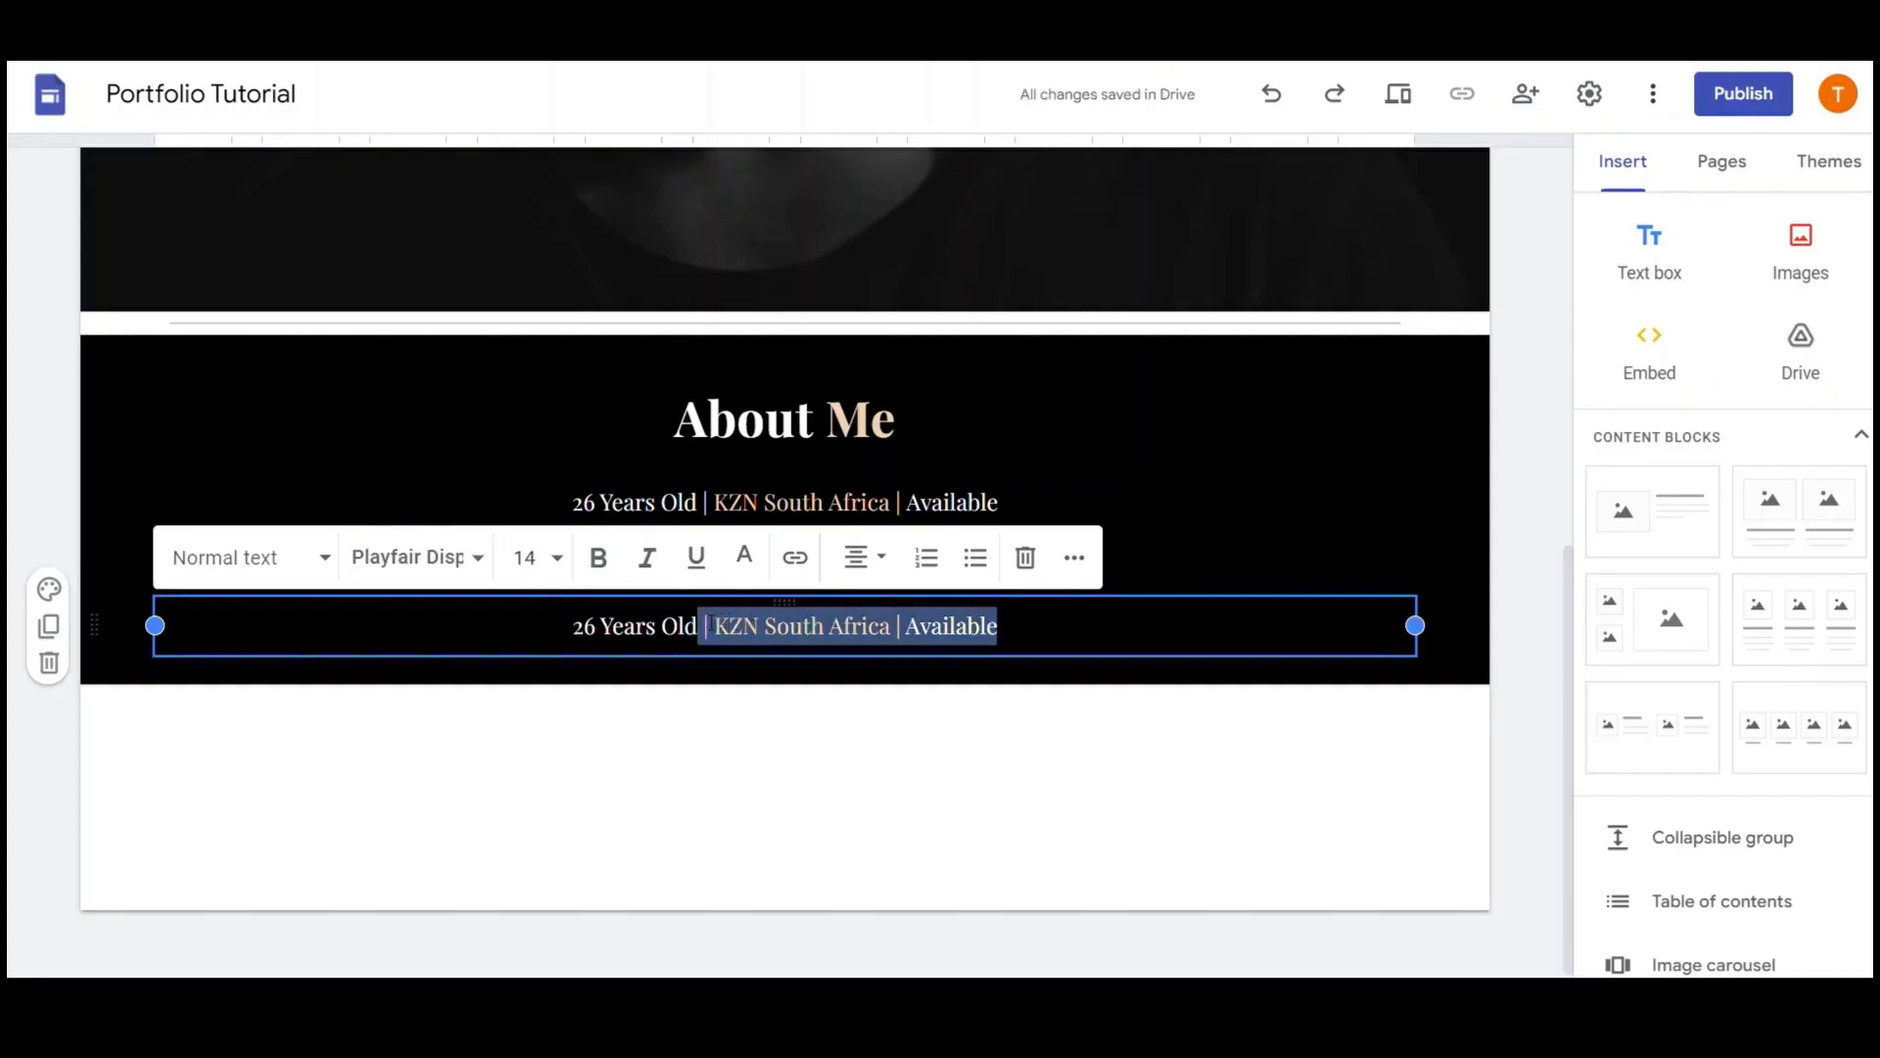
key("BackSpace")
Center-align the About Me heading, the subtitle and the '26 Years Old' line
triple_click(830, 423)
left_click(878, 331)
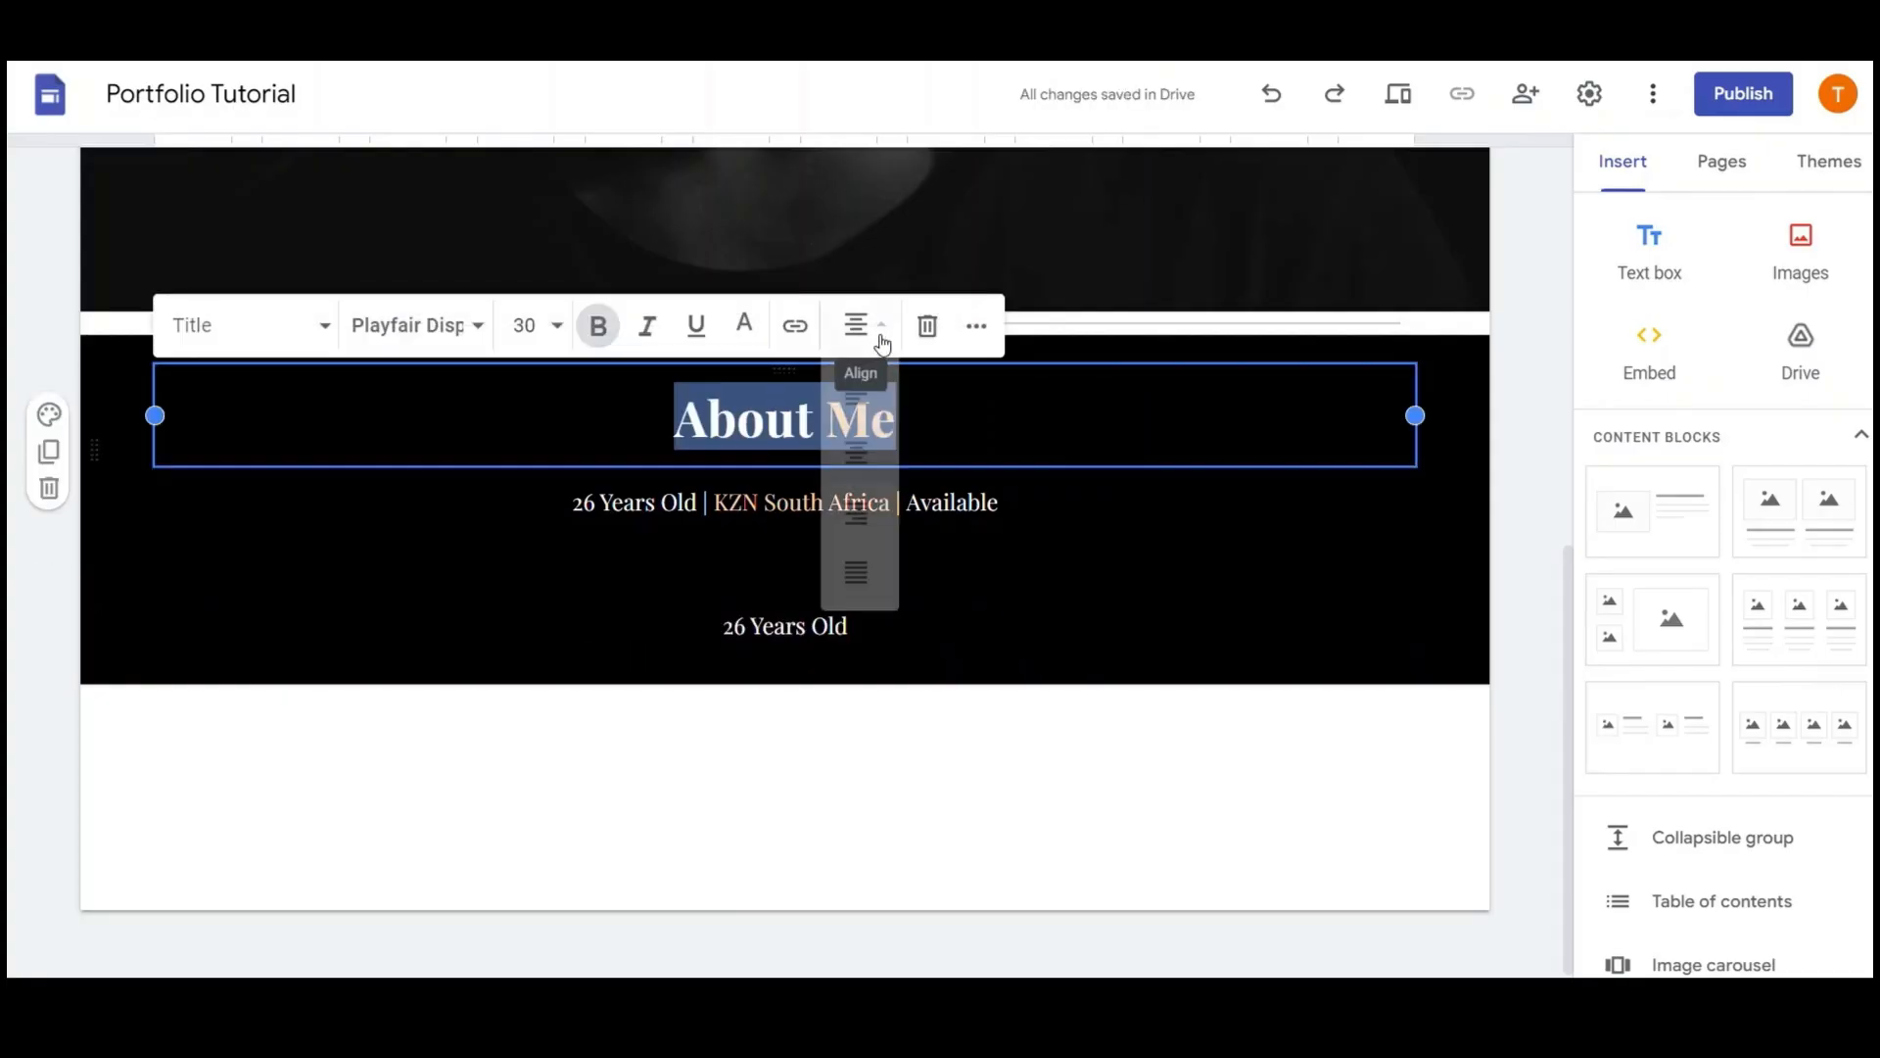
left_click(861, 451)
triple_click(950, 505)
left_click(862, 426)
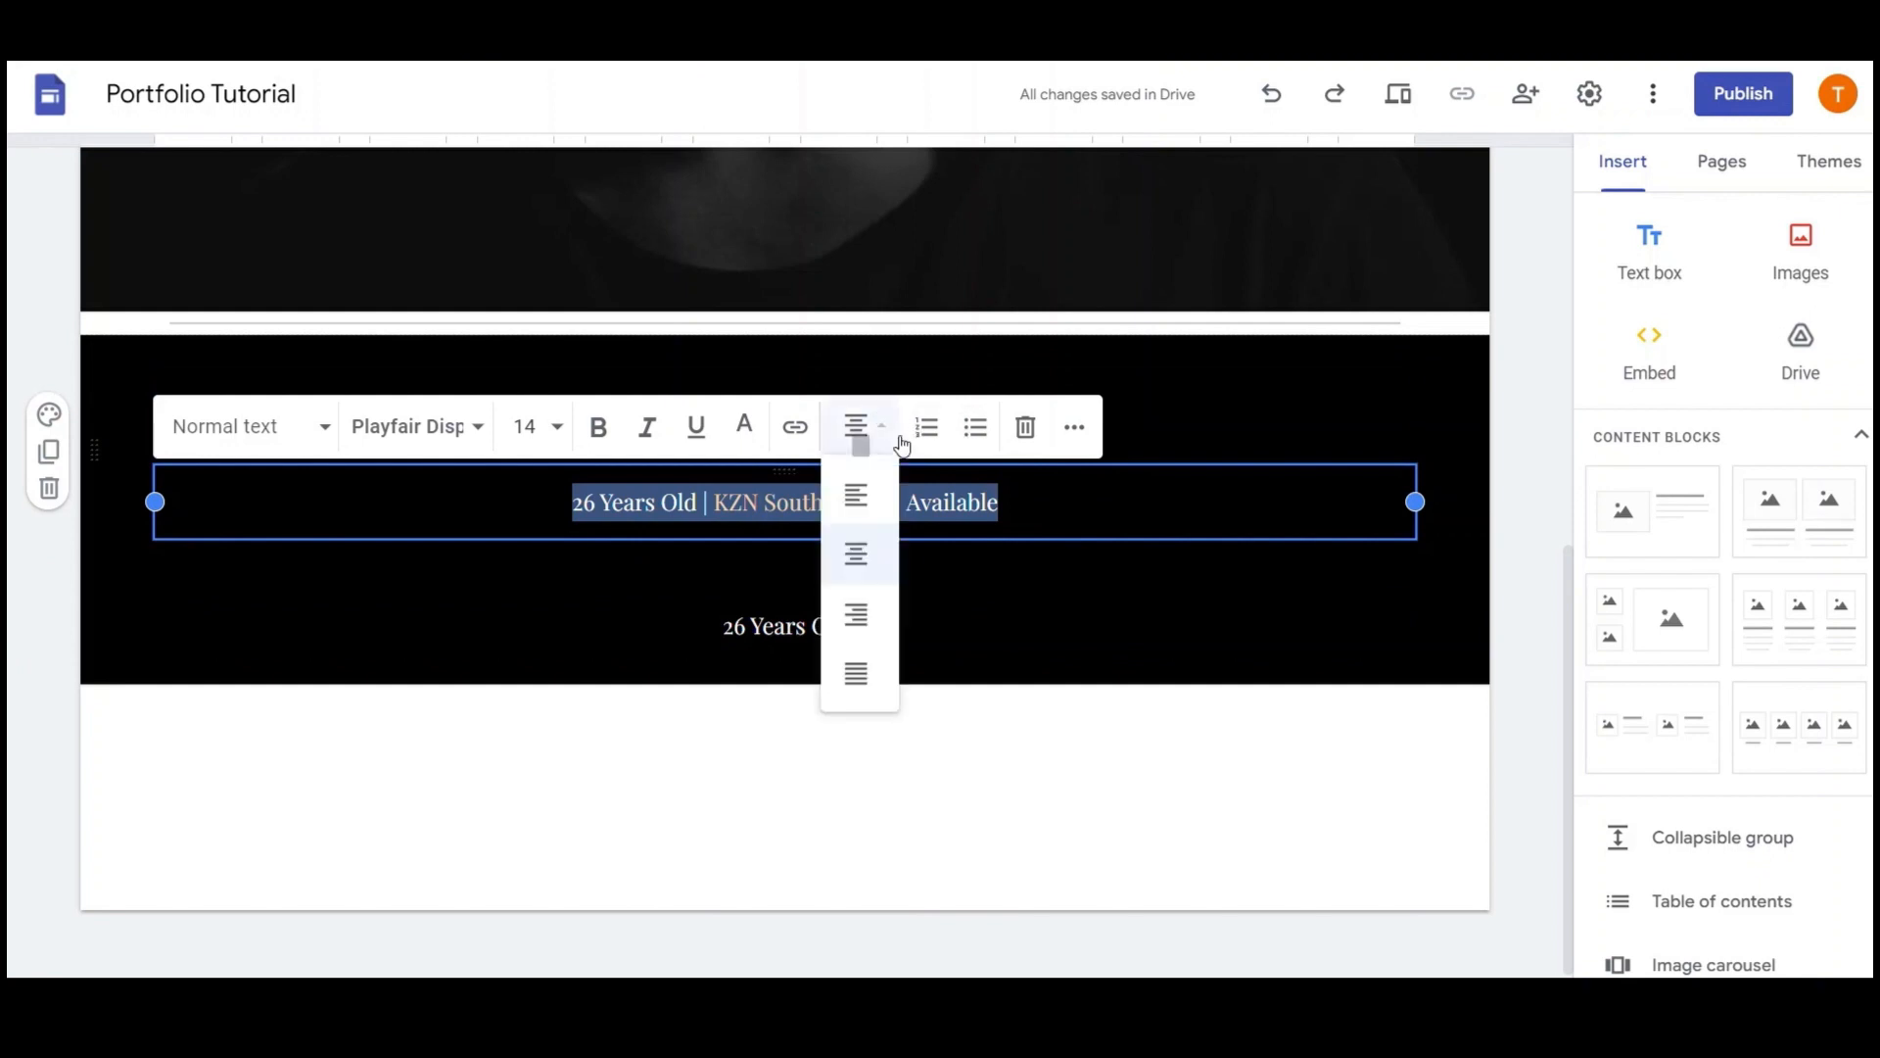
left_click(859, 551)
triple_click(895, 597)
left_click(861, 558)
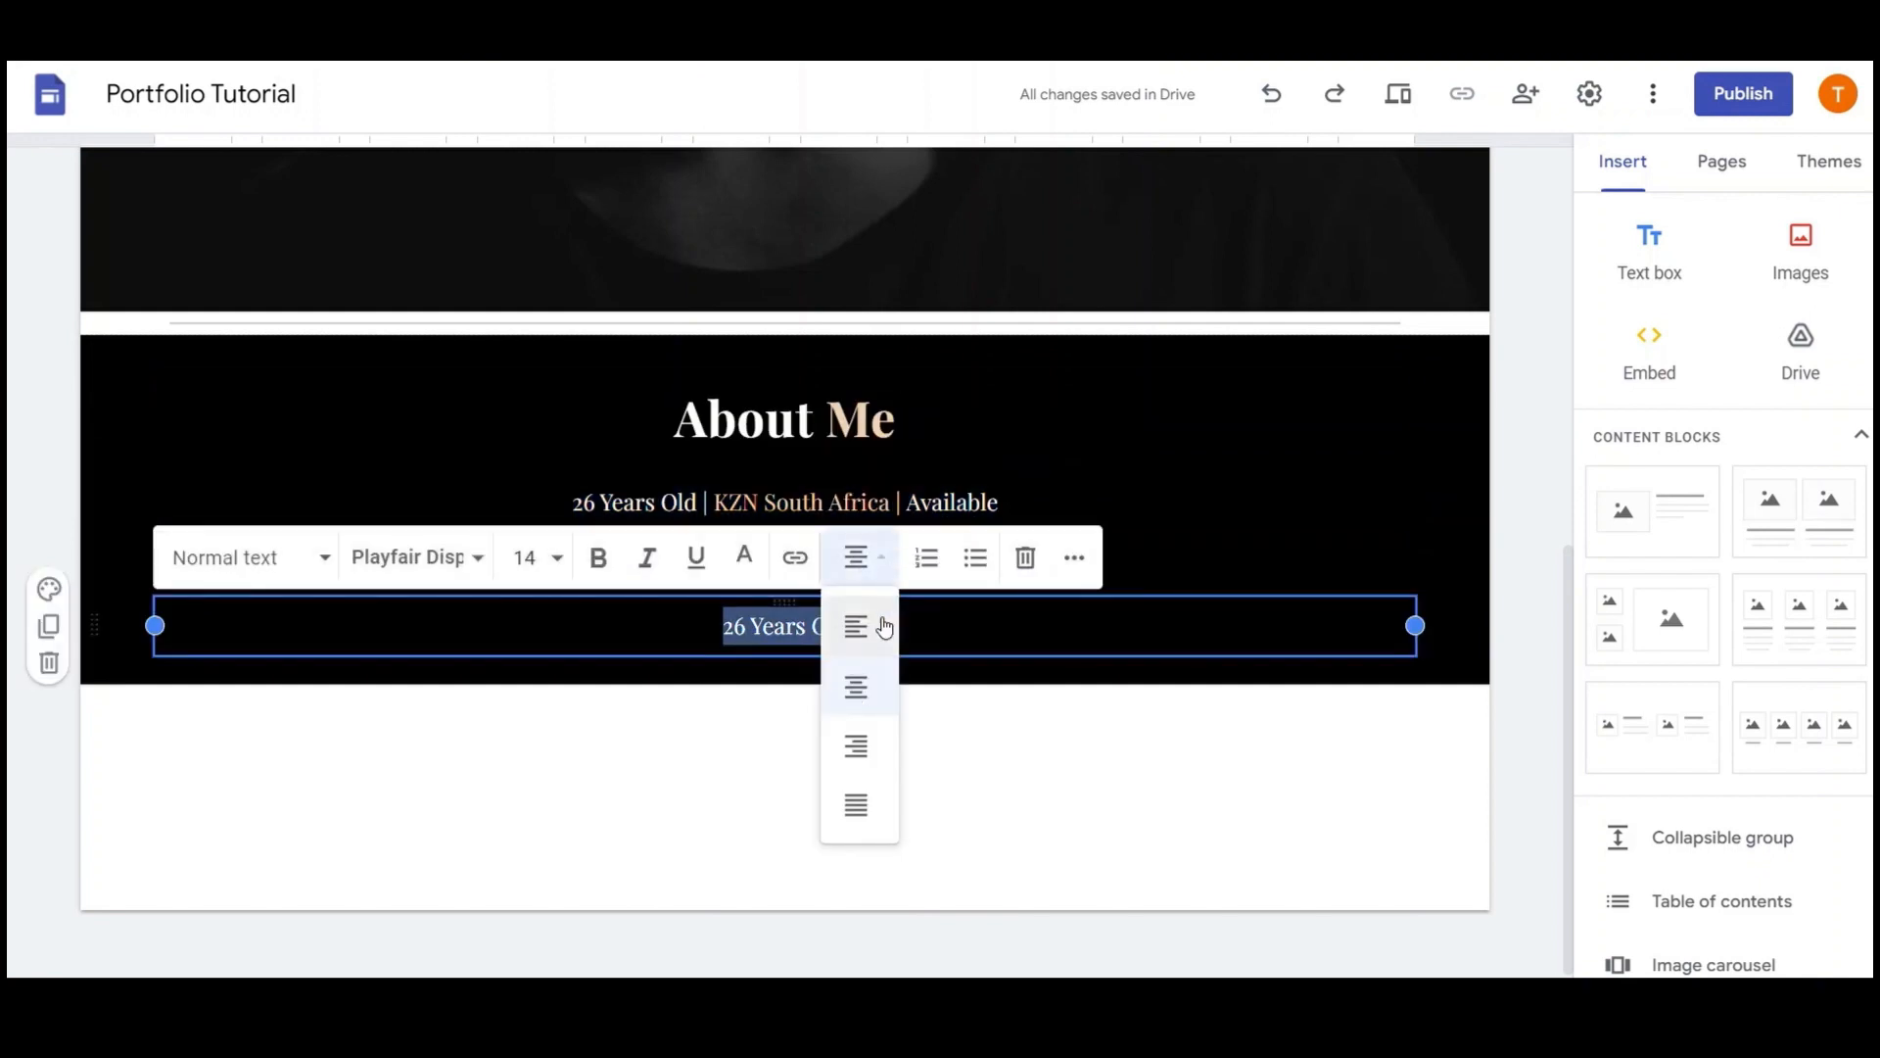
left_click(856, 679)
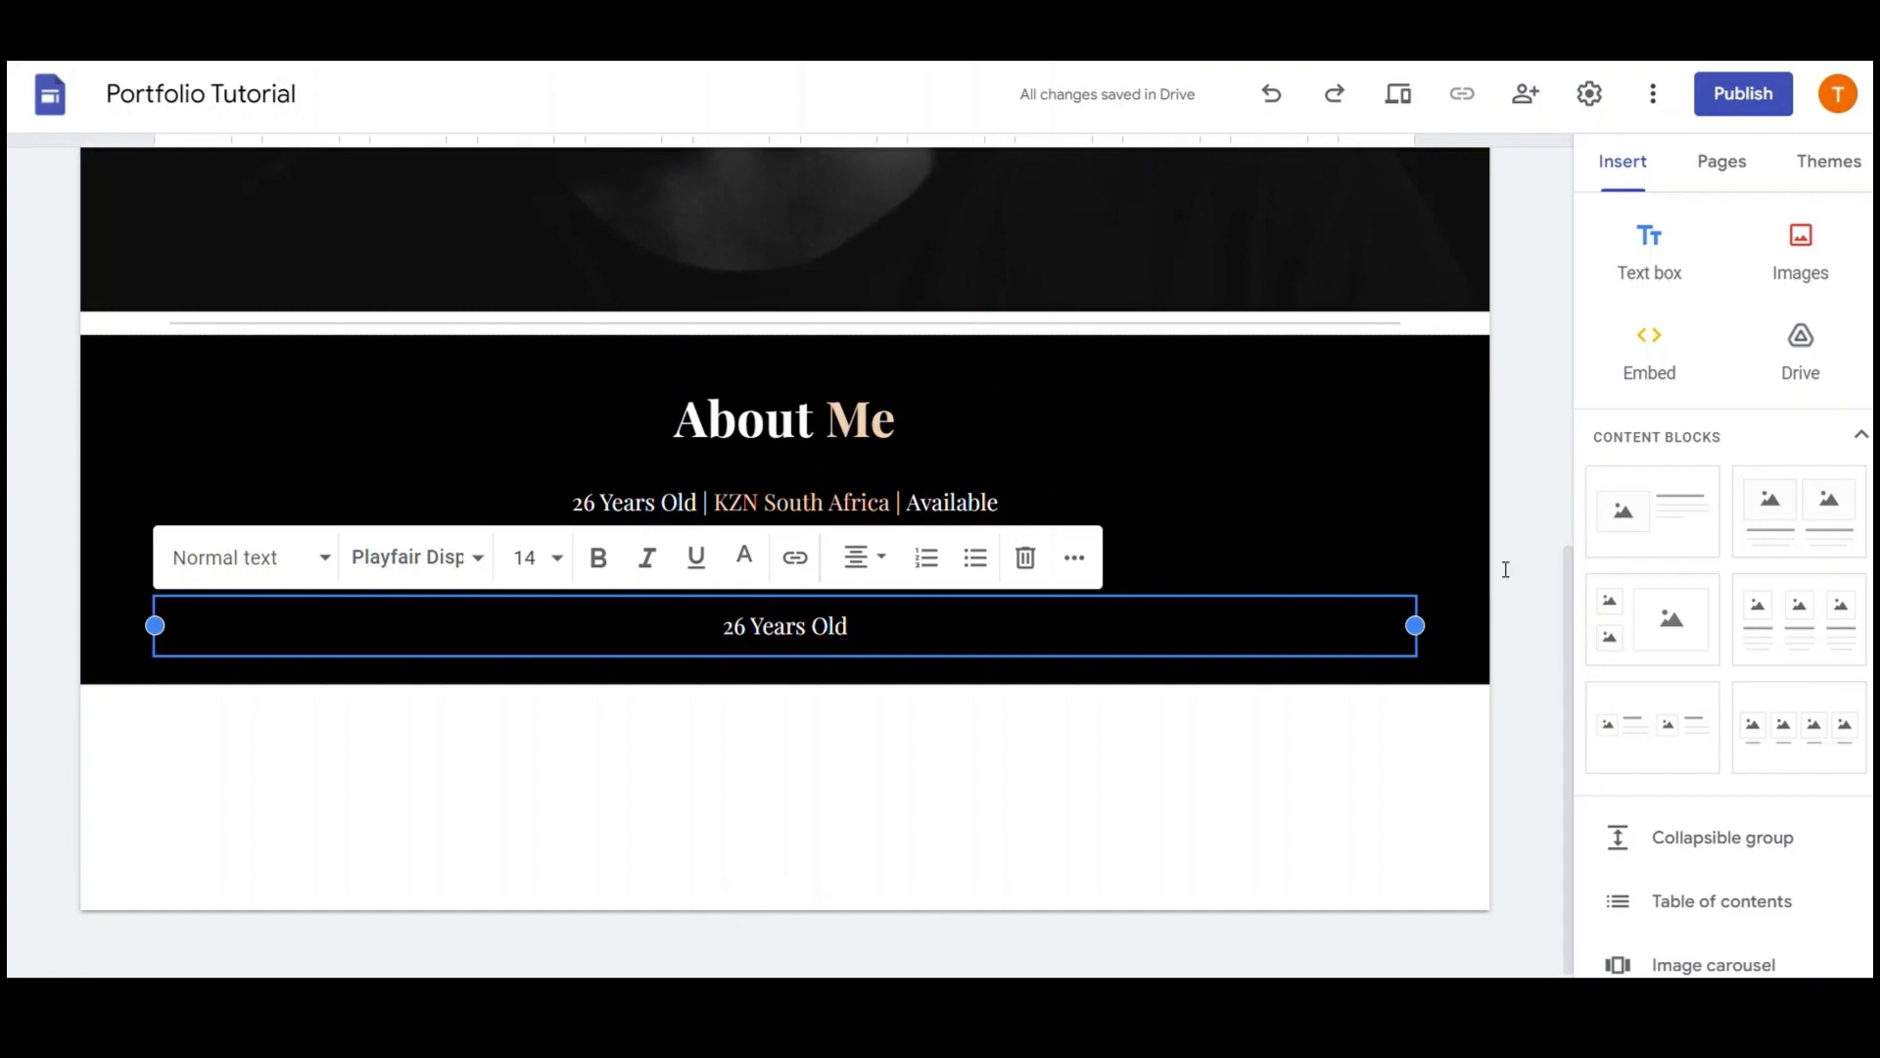
Replace the '26 Years Old' text with a Lorem ipsum paragraph and paste a second copy below it
key("ctrl+a")
key("ctrl+v")
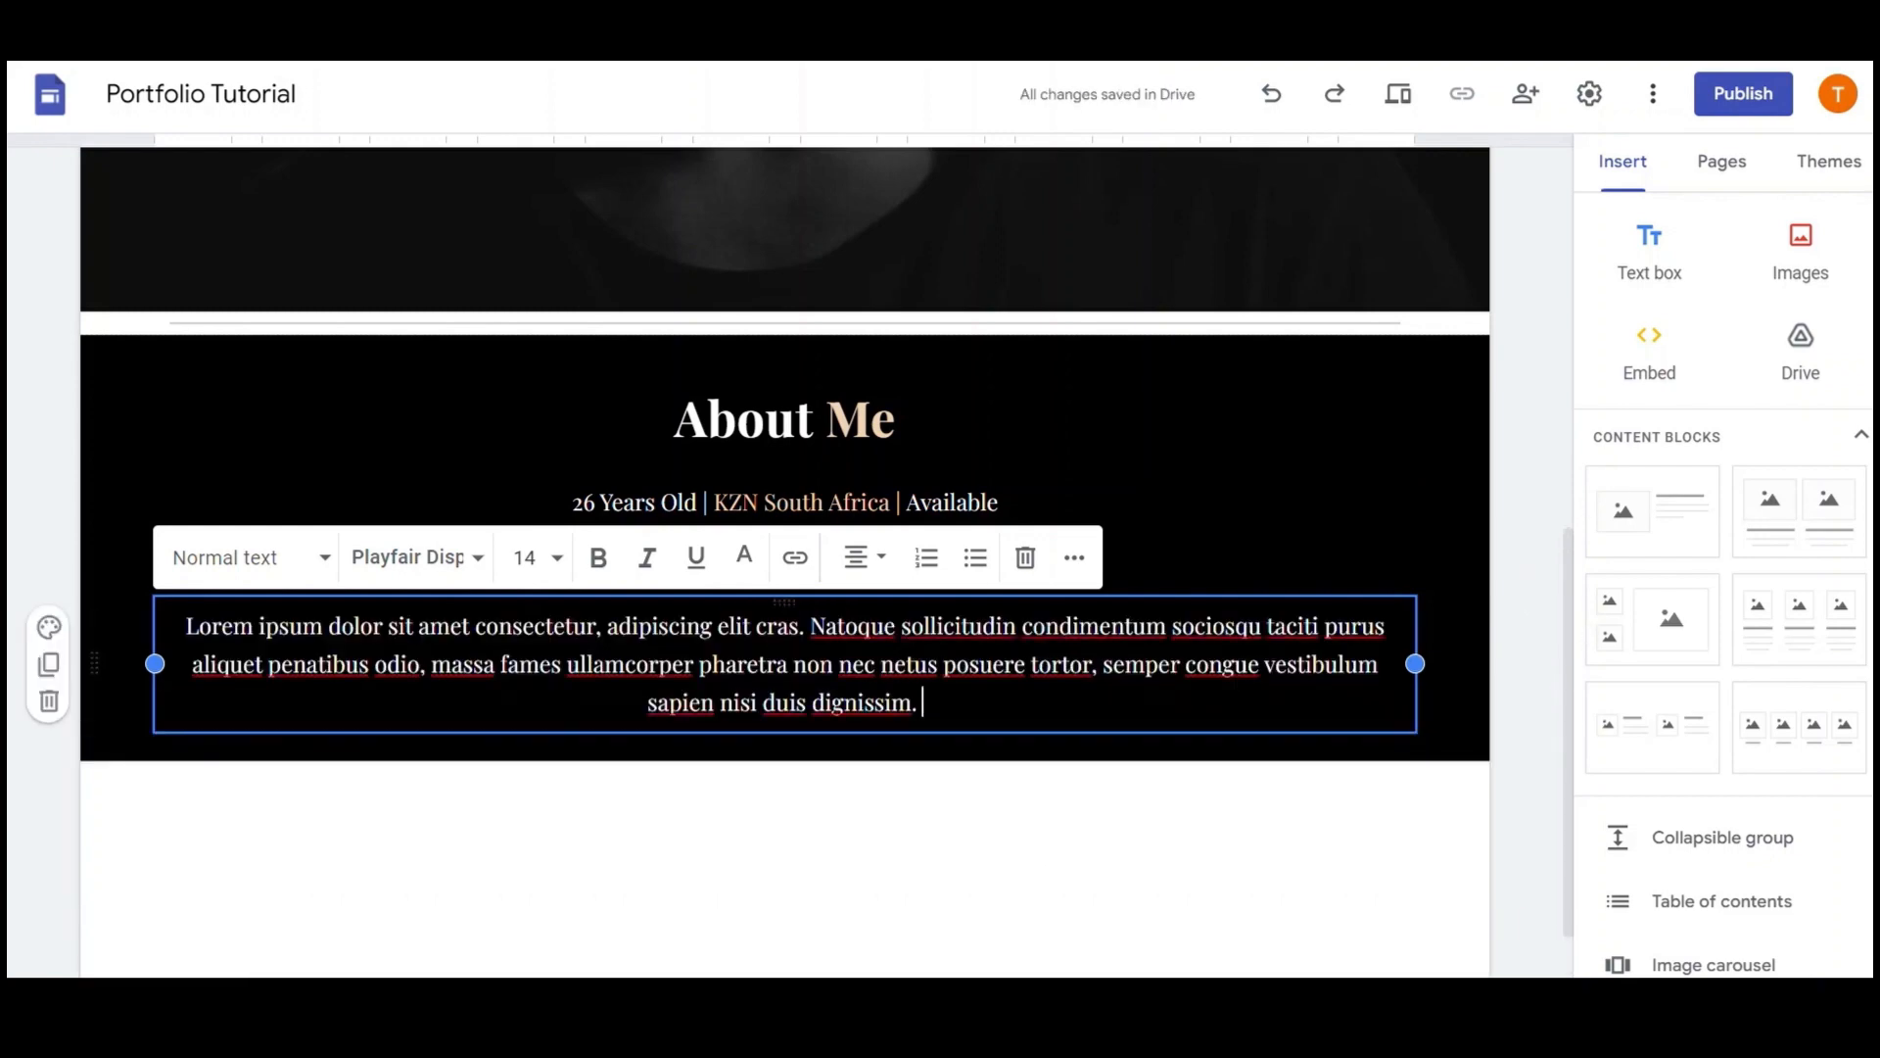
left_click(1222, 662)
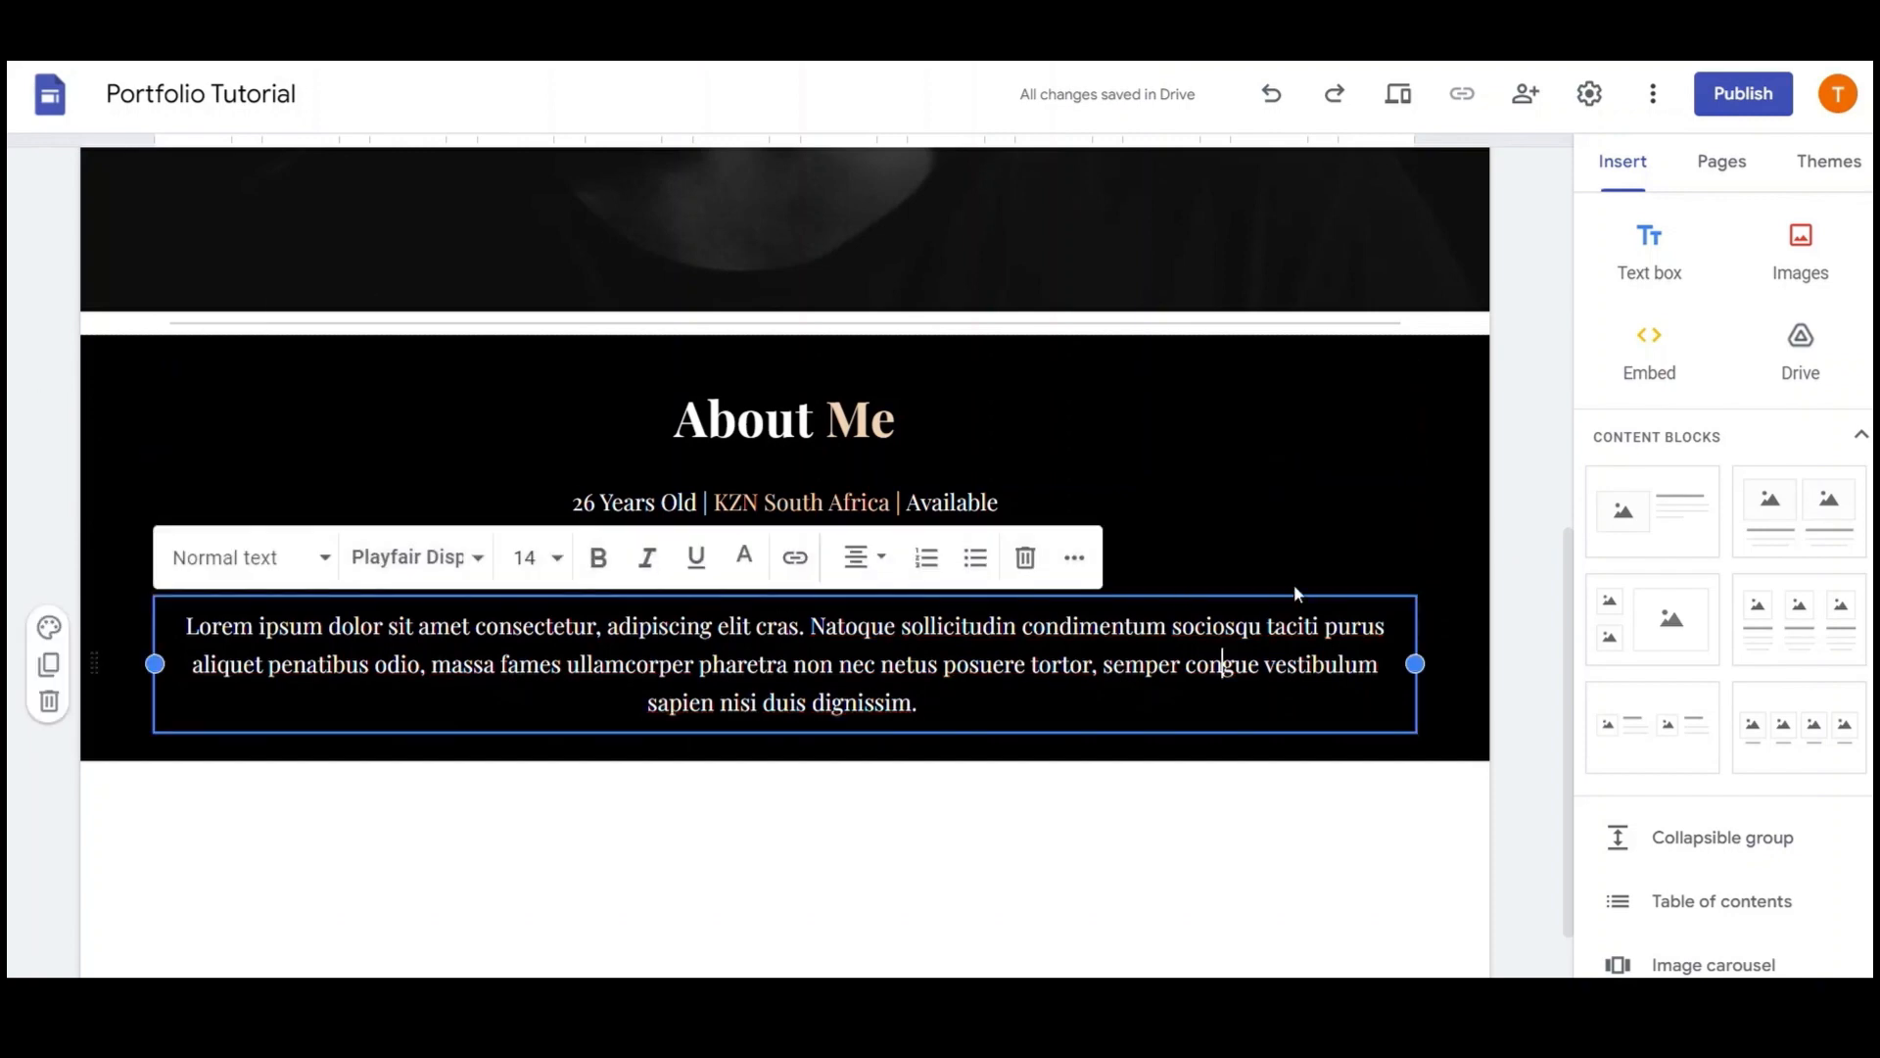
left_click(1437, 659)
left_click(1125, 664)
key("Return")
key("Return")
key("ctrl+v")
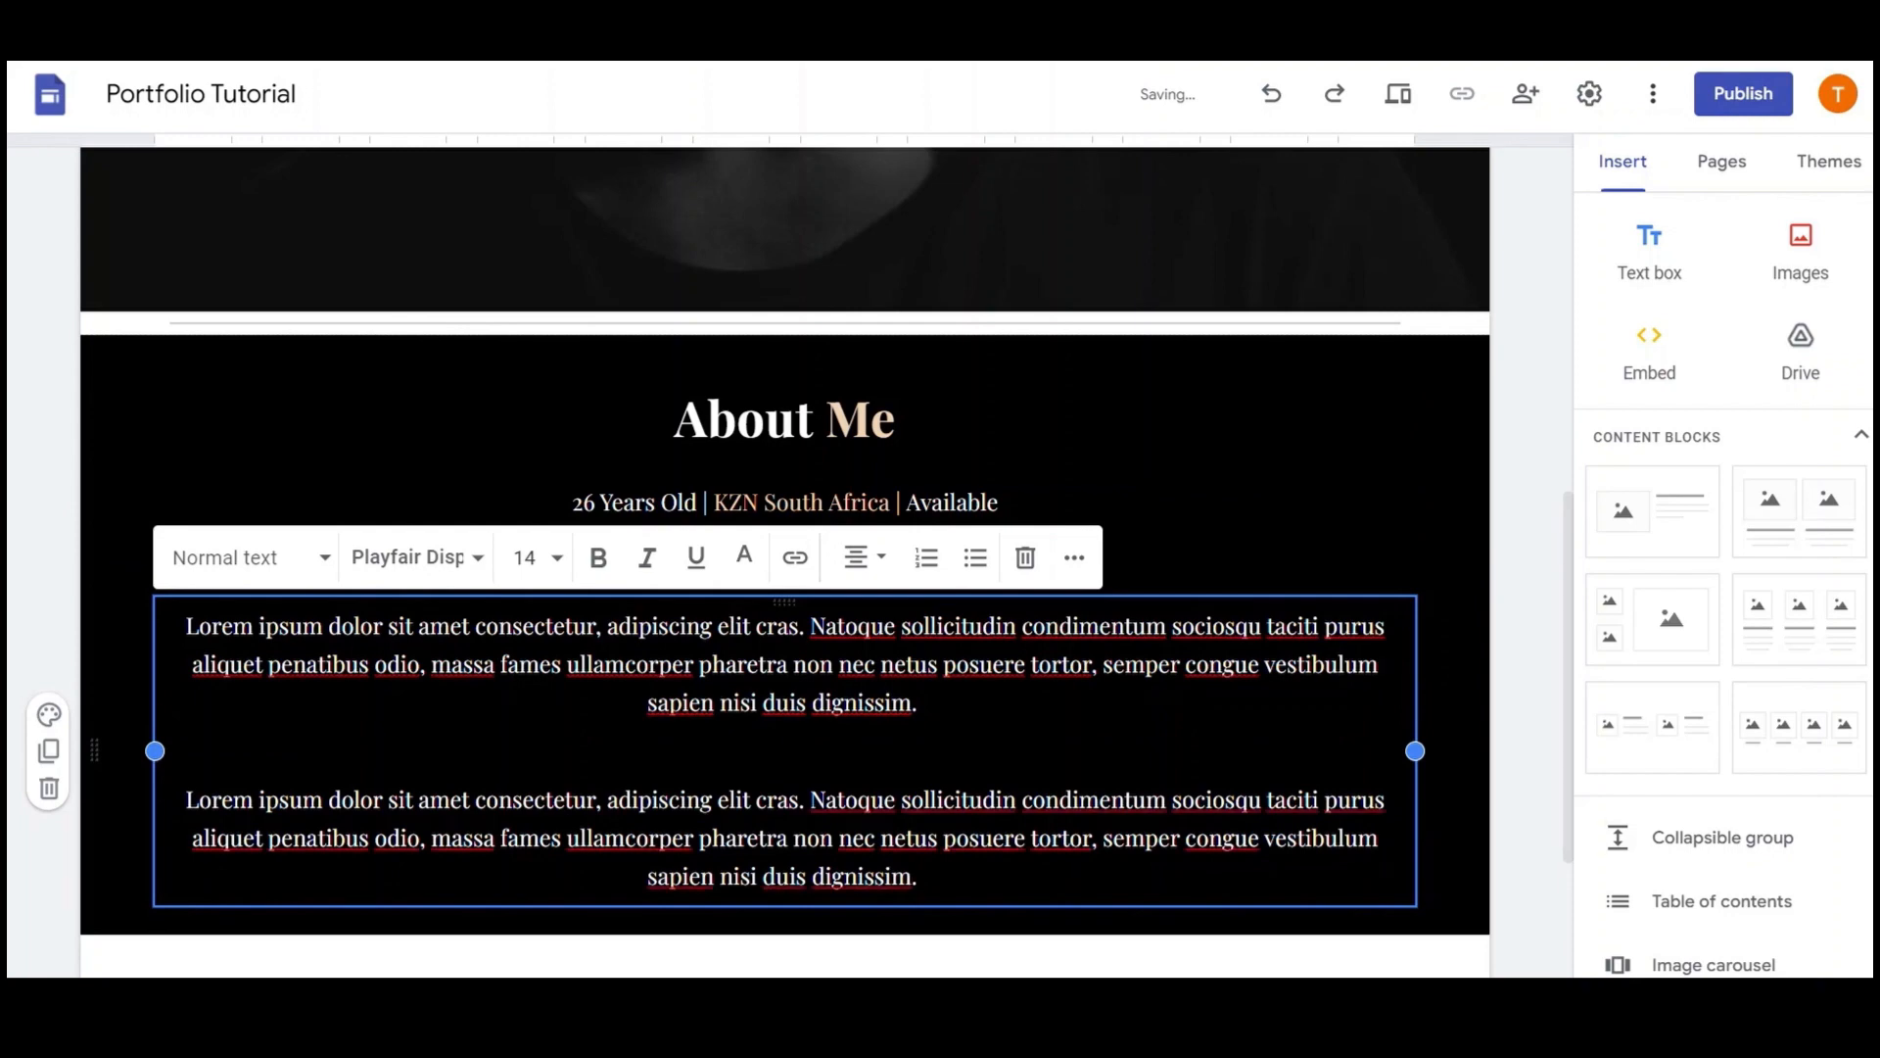
key("Return")
key("Return")
Add 'Follow us on Socials' with Instagram, Facebook and TitTok Andrew.Dev handles on a Tab-separated line
scroll(784, 558, "down", 3)
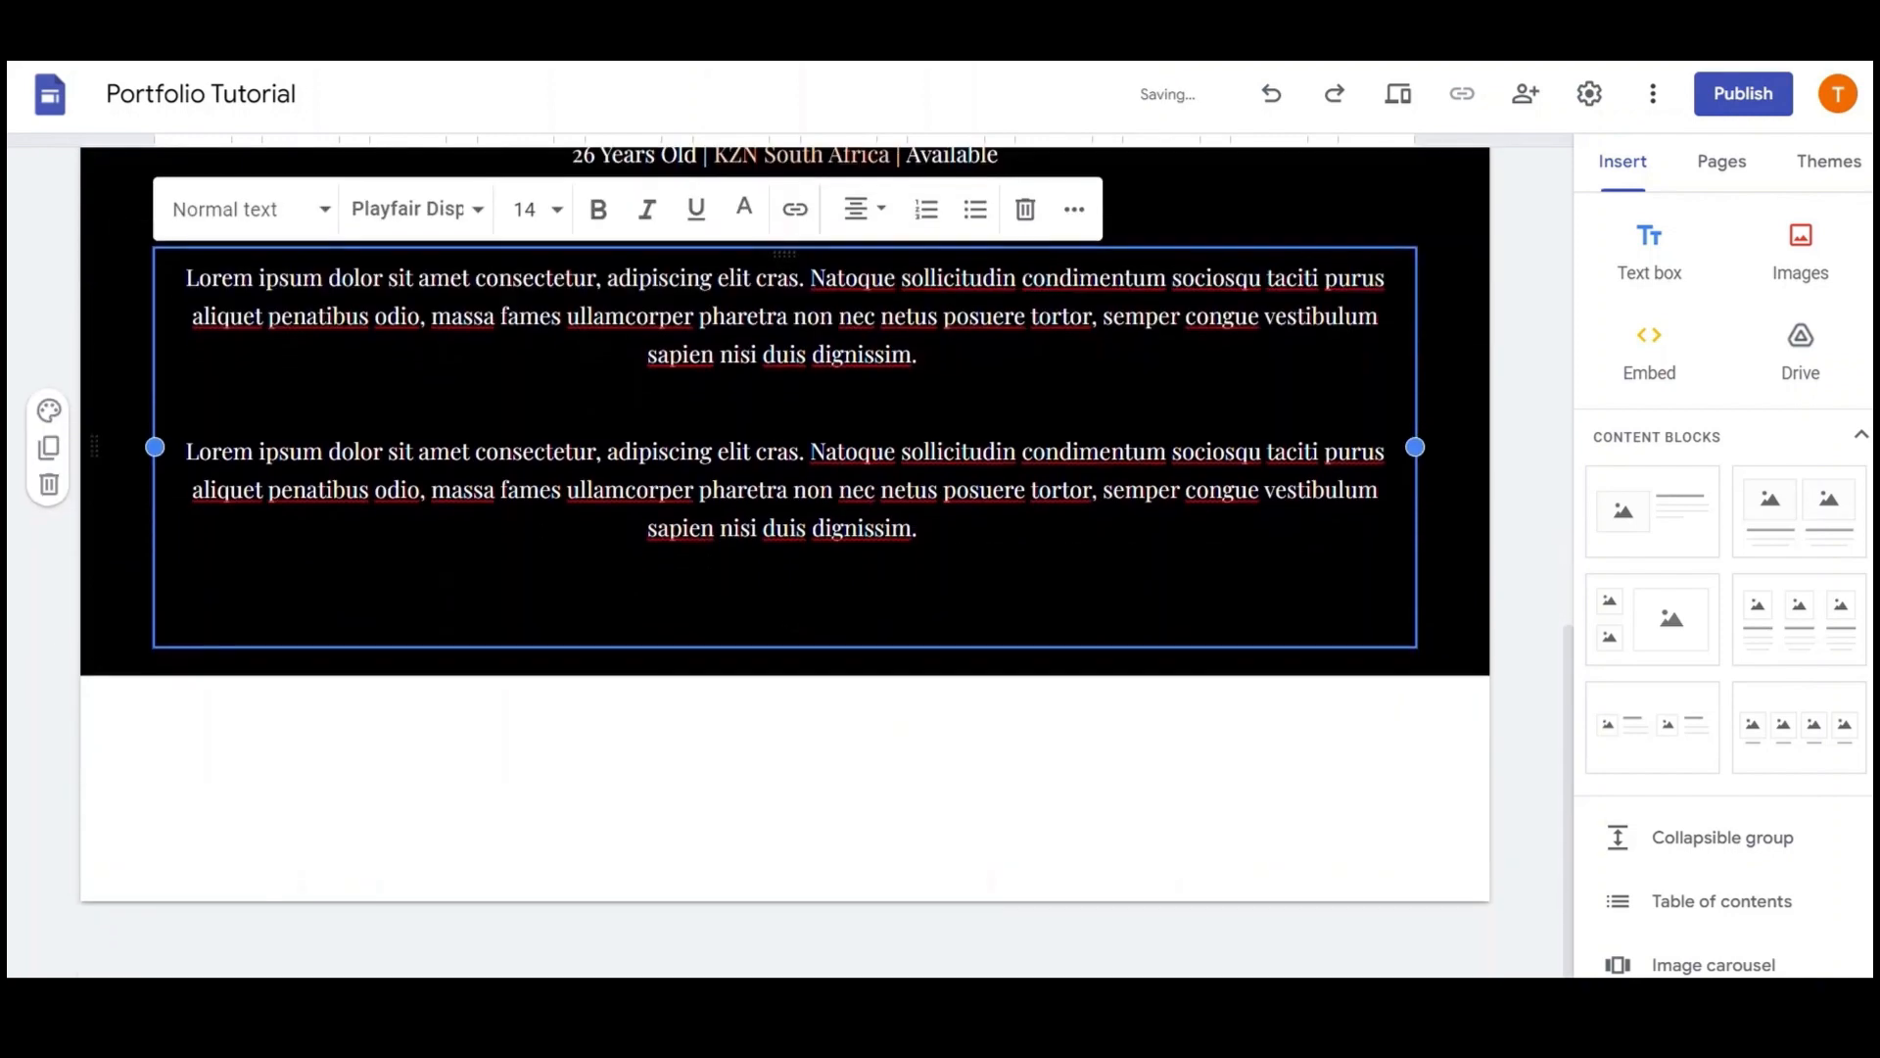
type("Follow u")
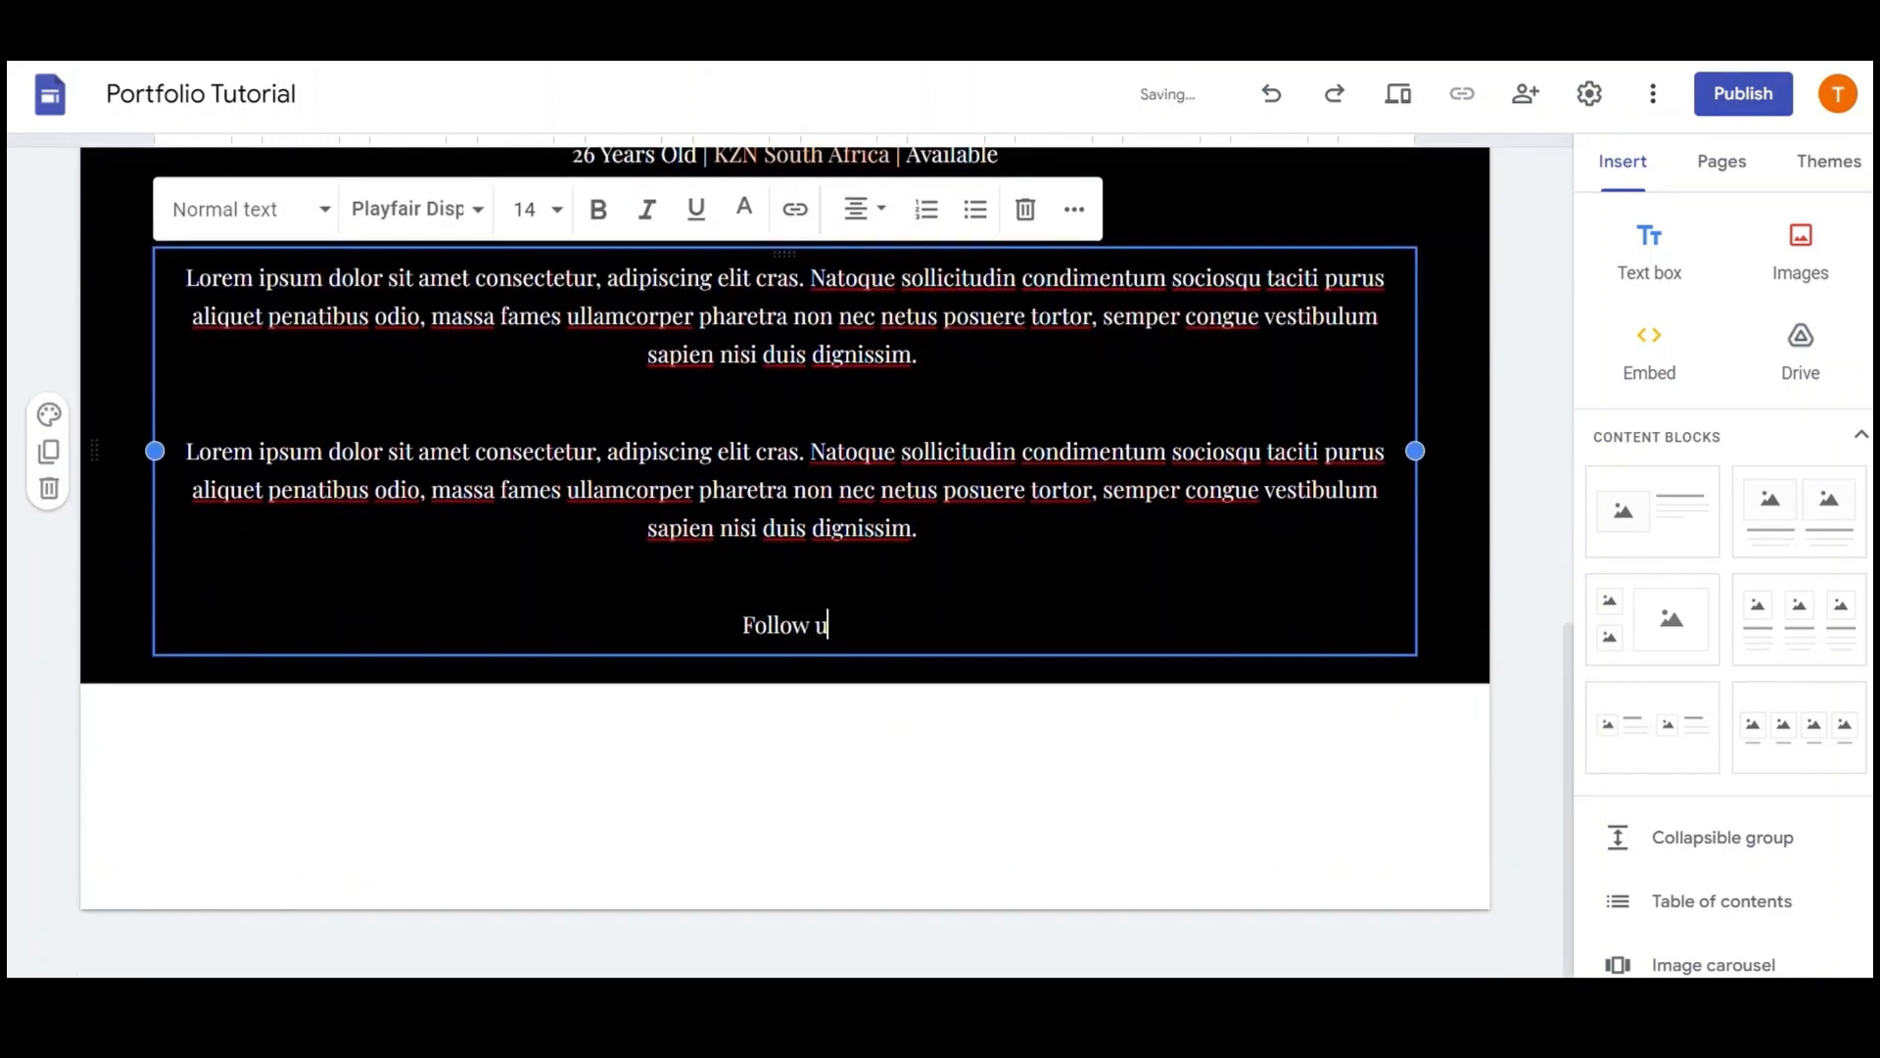
type("s on Socials")
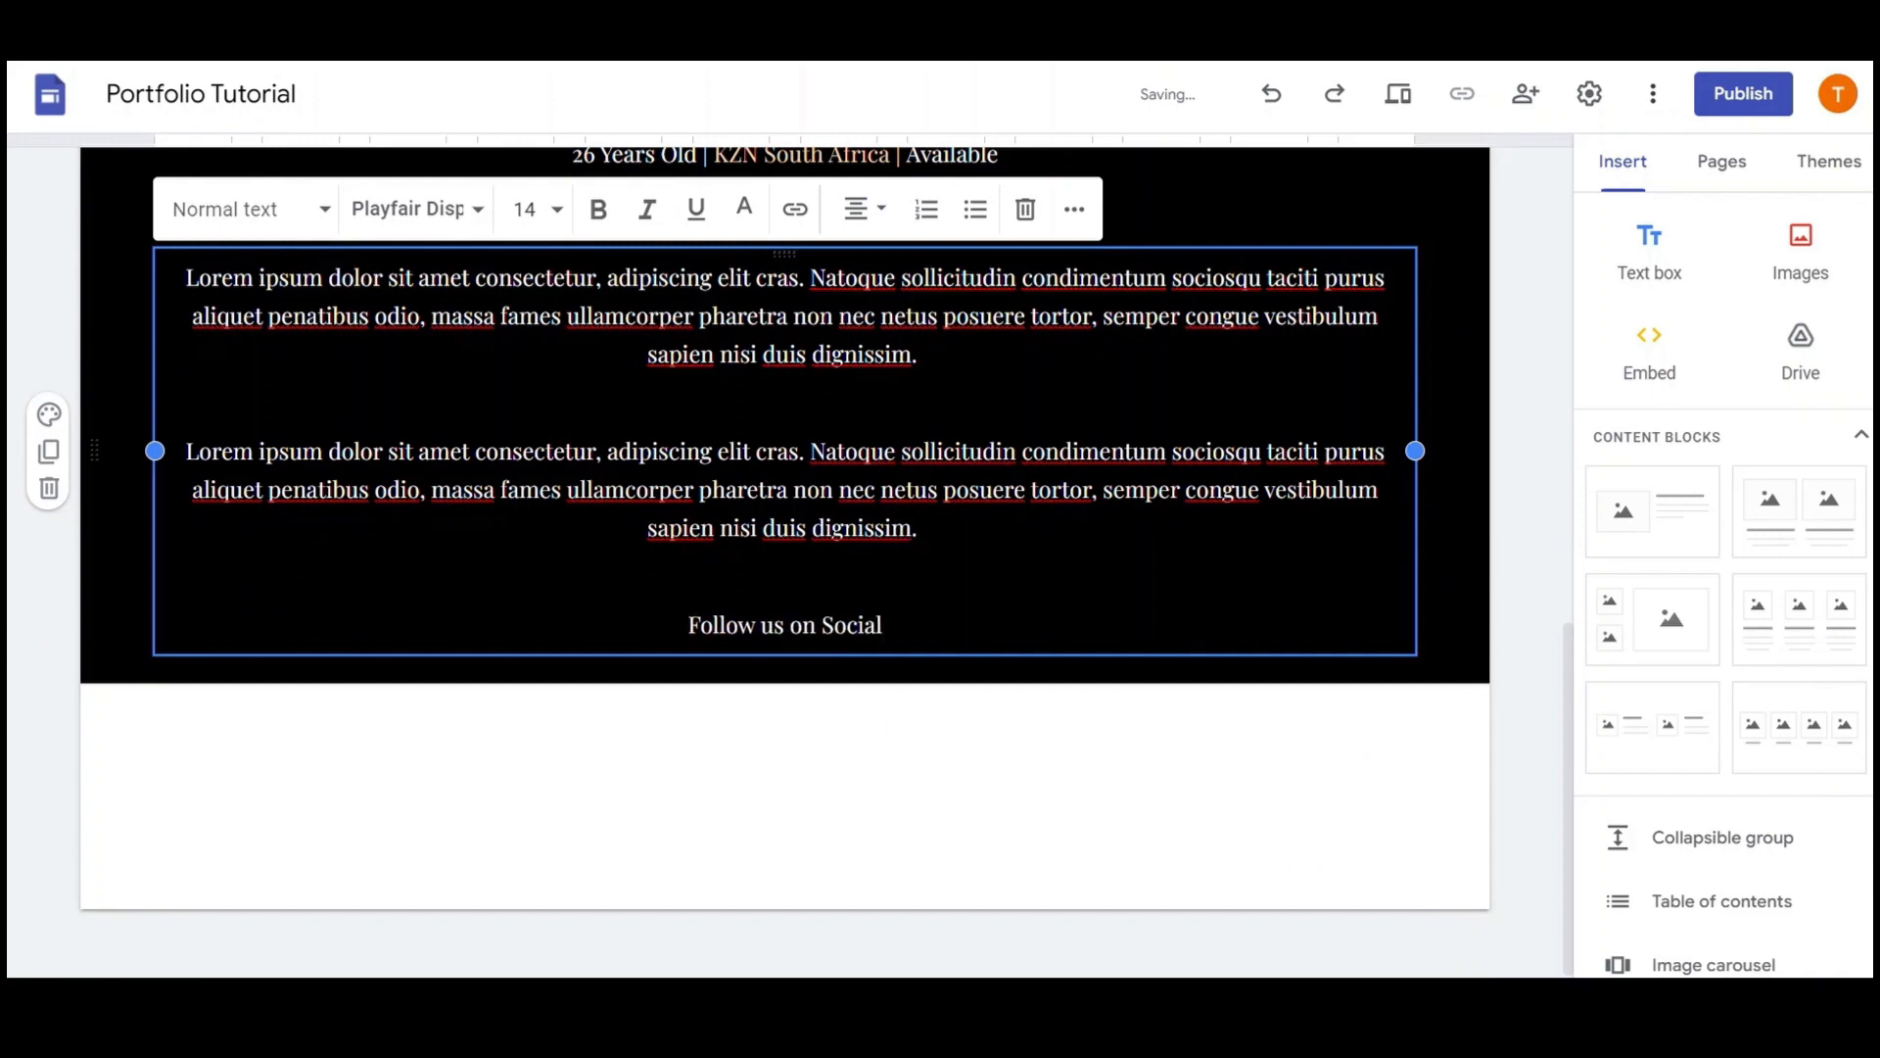
key("Return")
type("Instagram A")
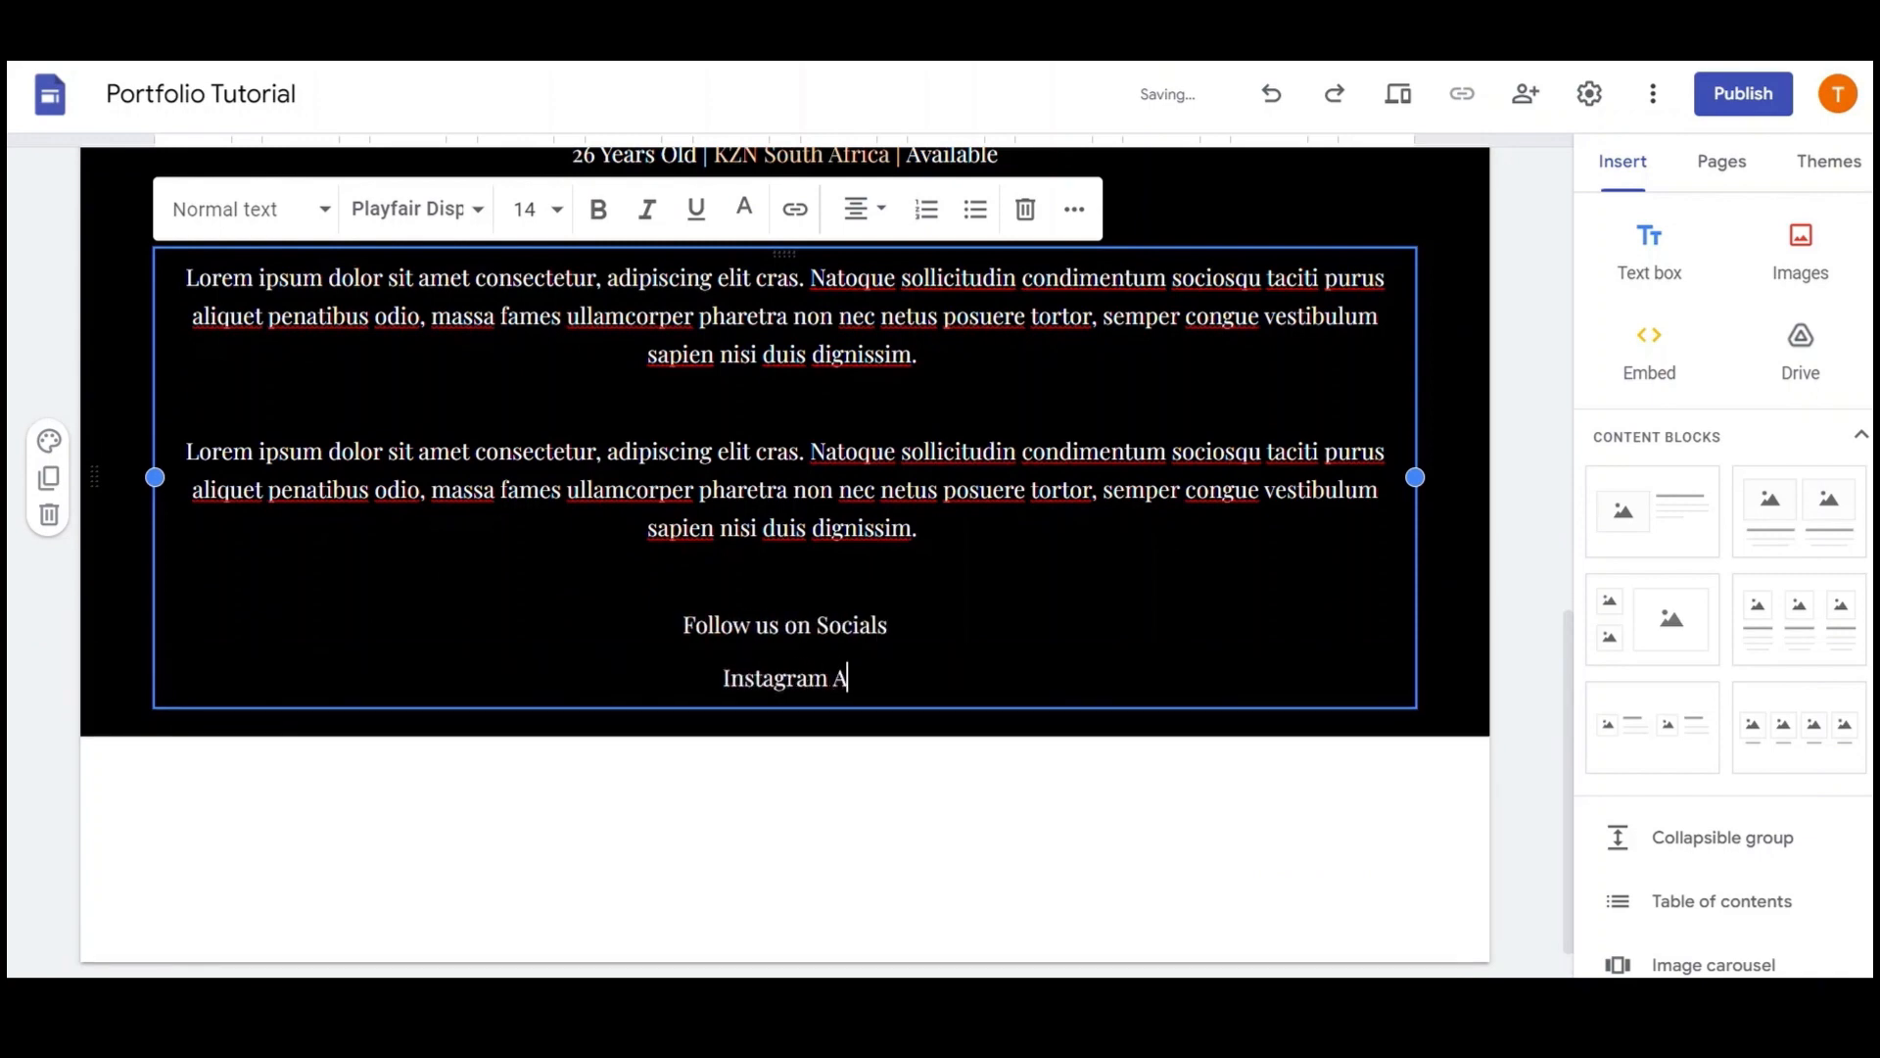
type("ndrew")
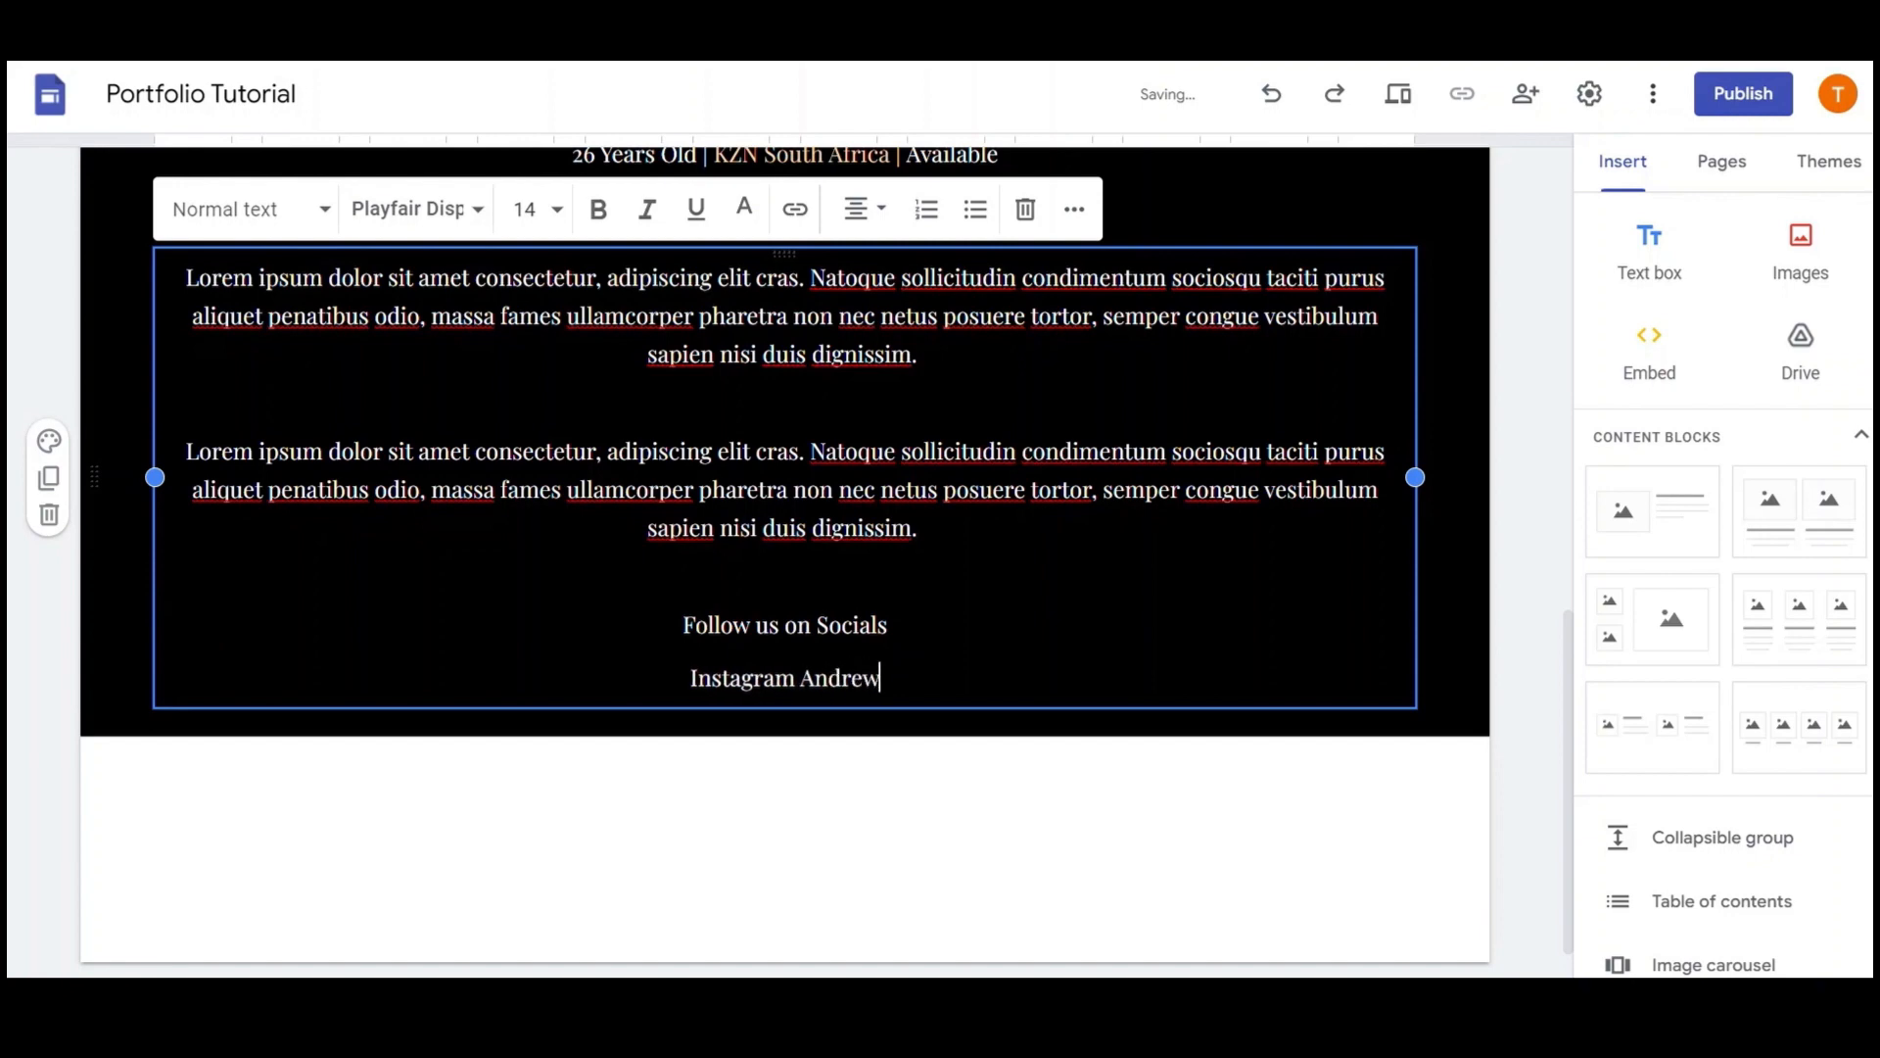
type(".Dev")
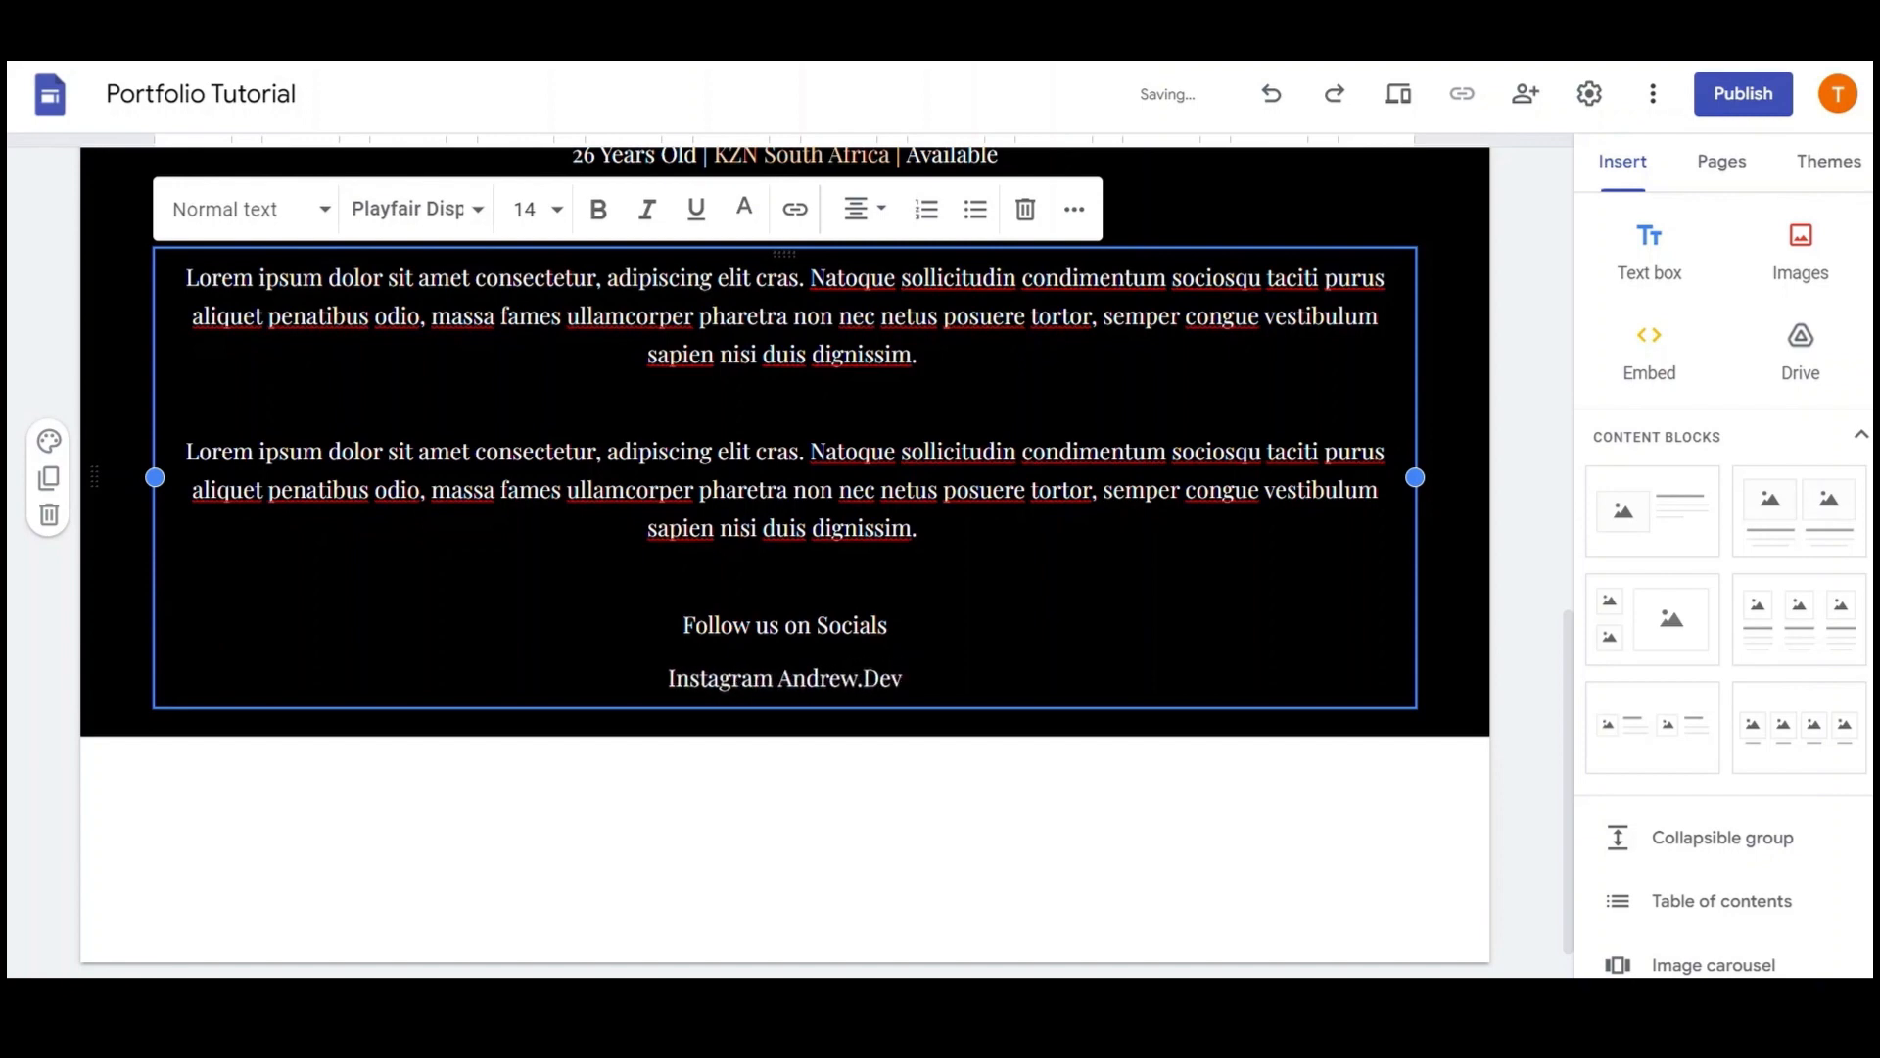
key("Tab")
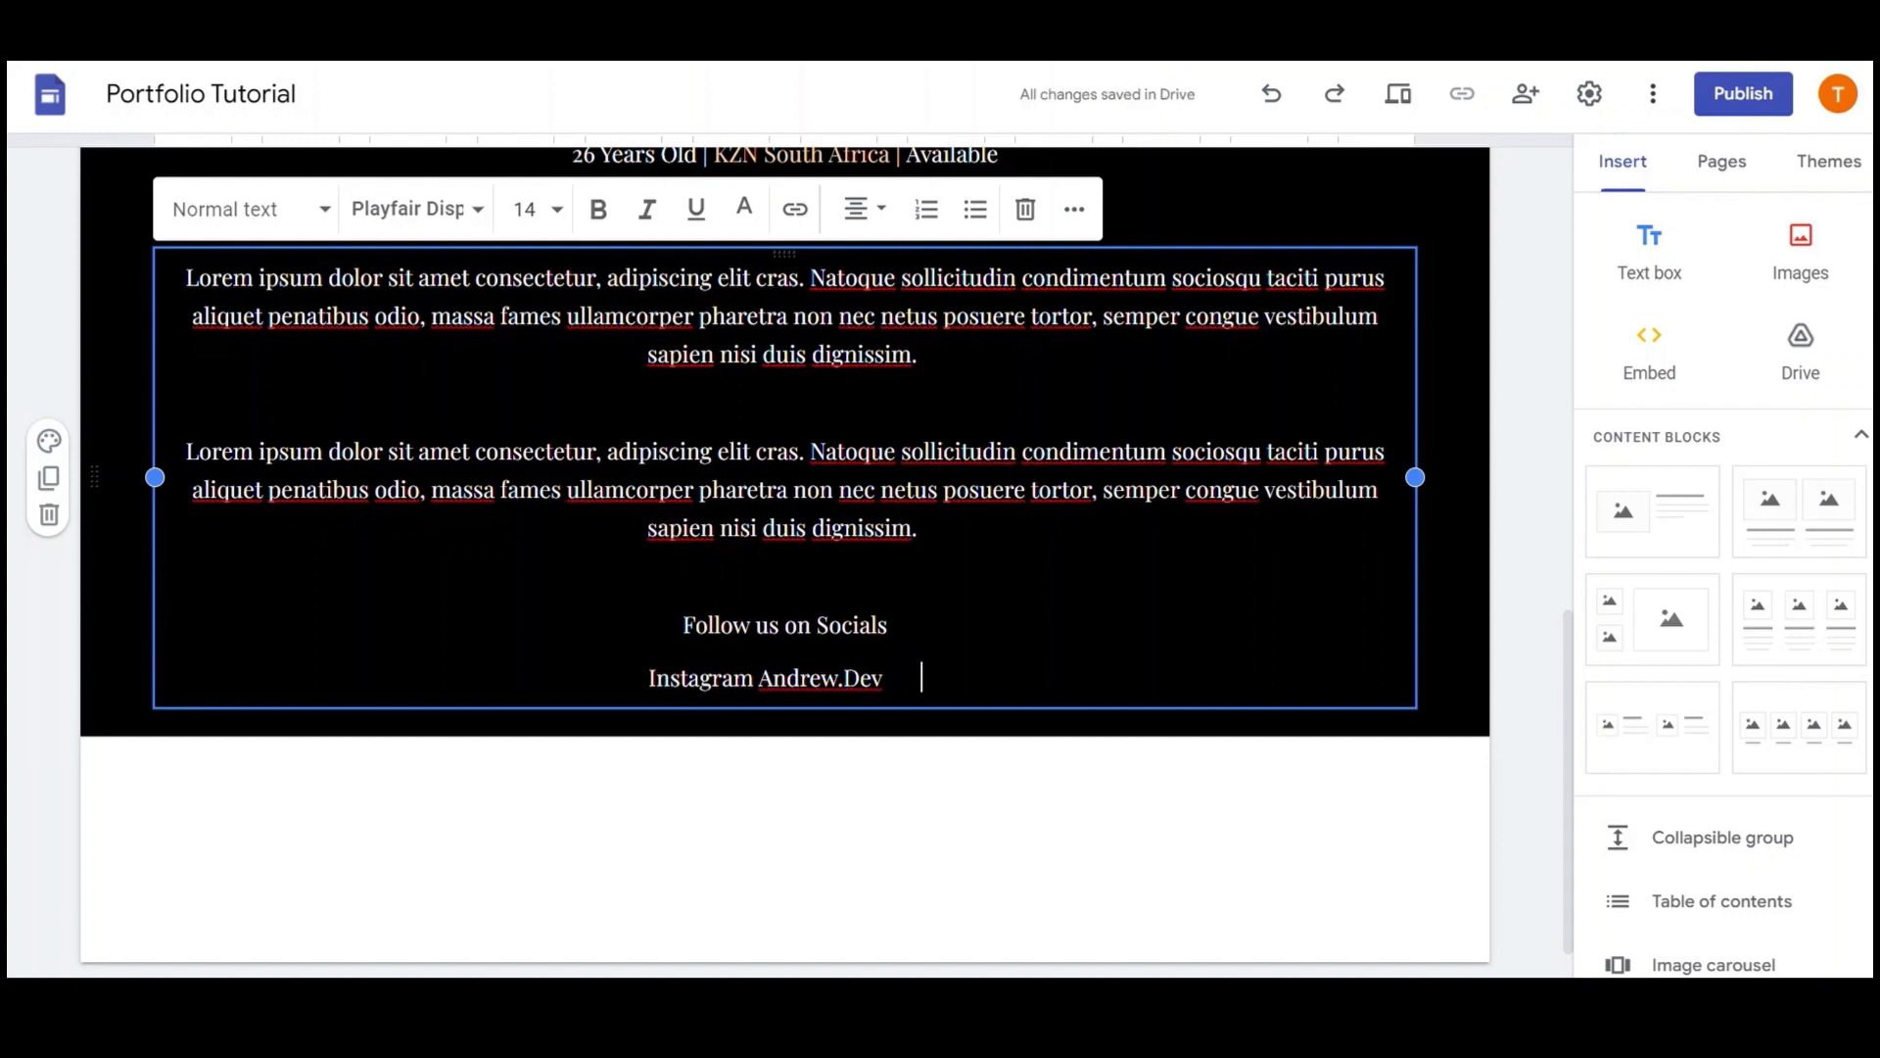
type("Facebook")
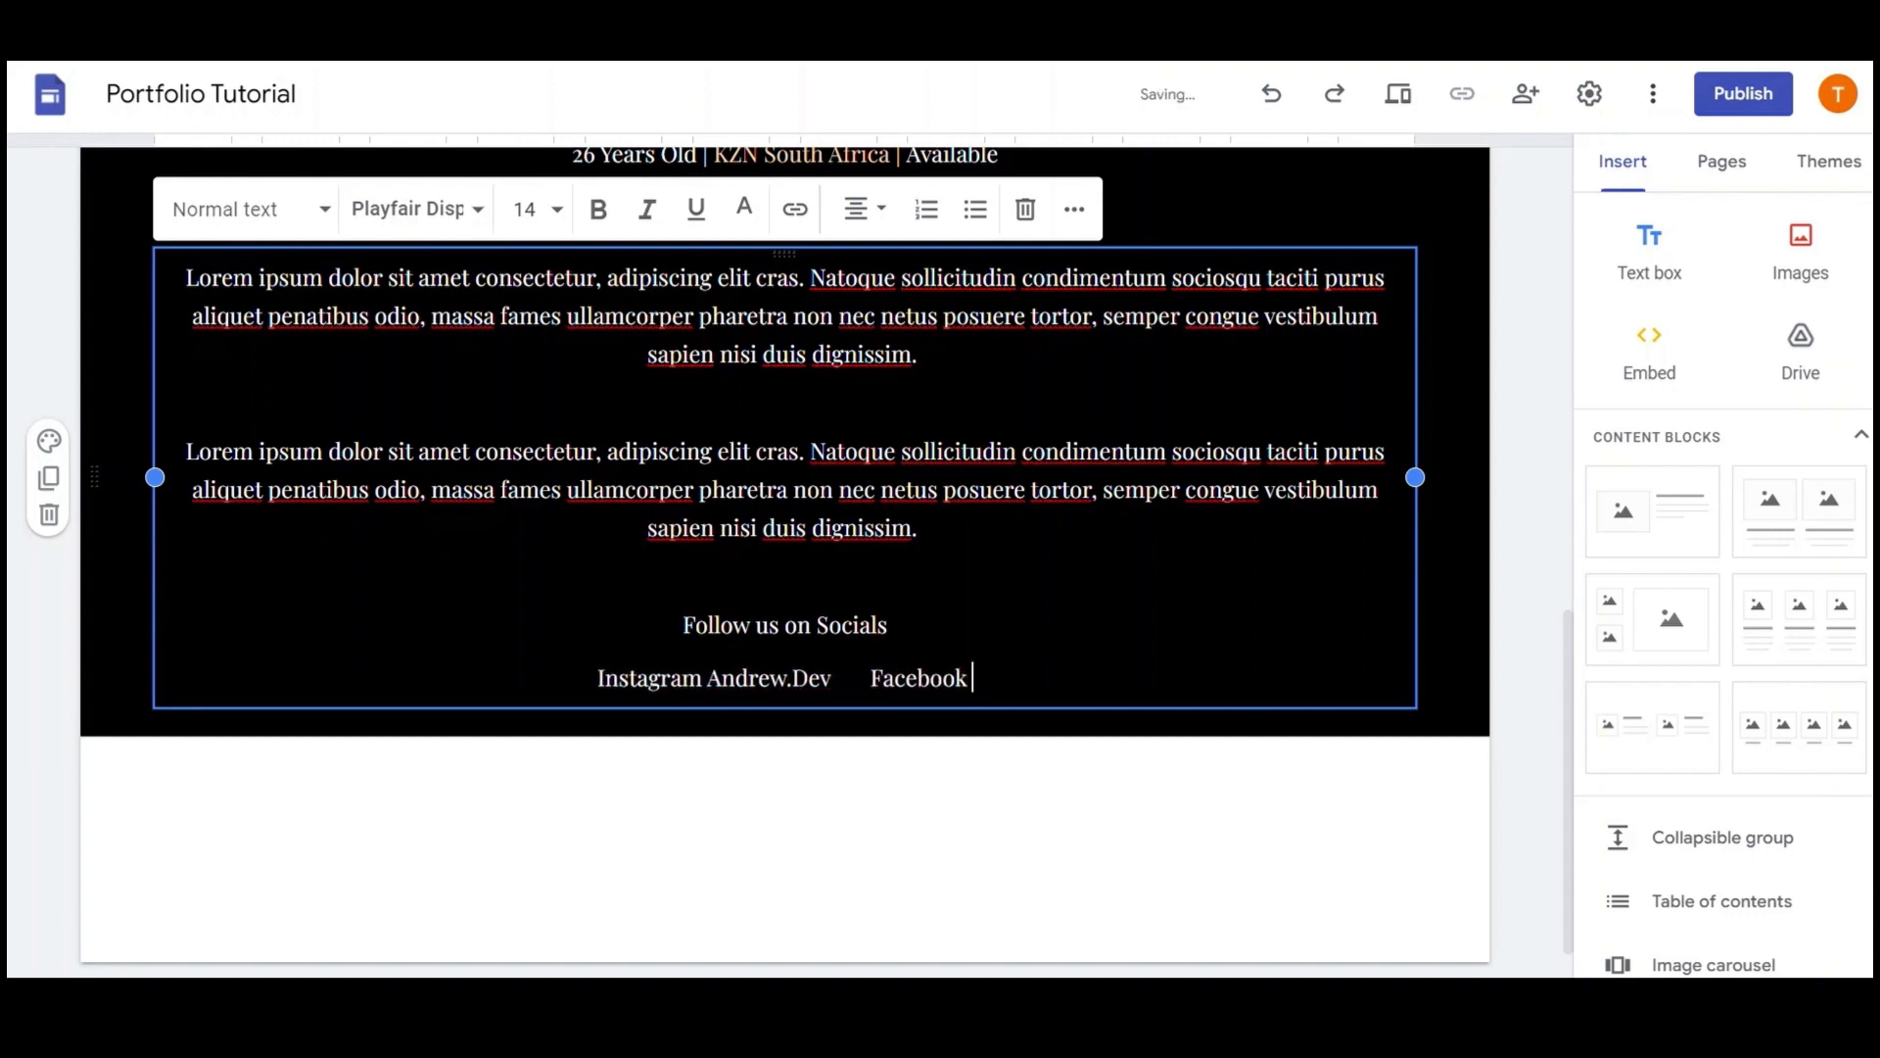
type(" Andrew.Dev")
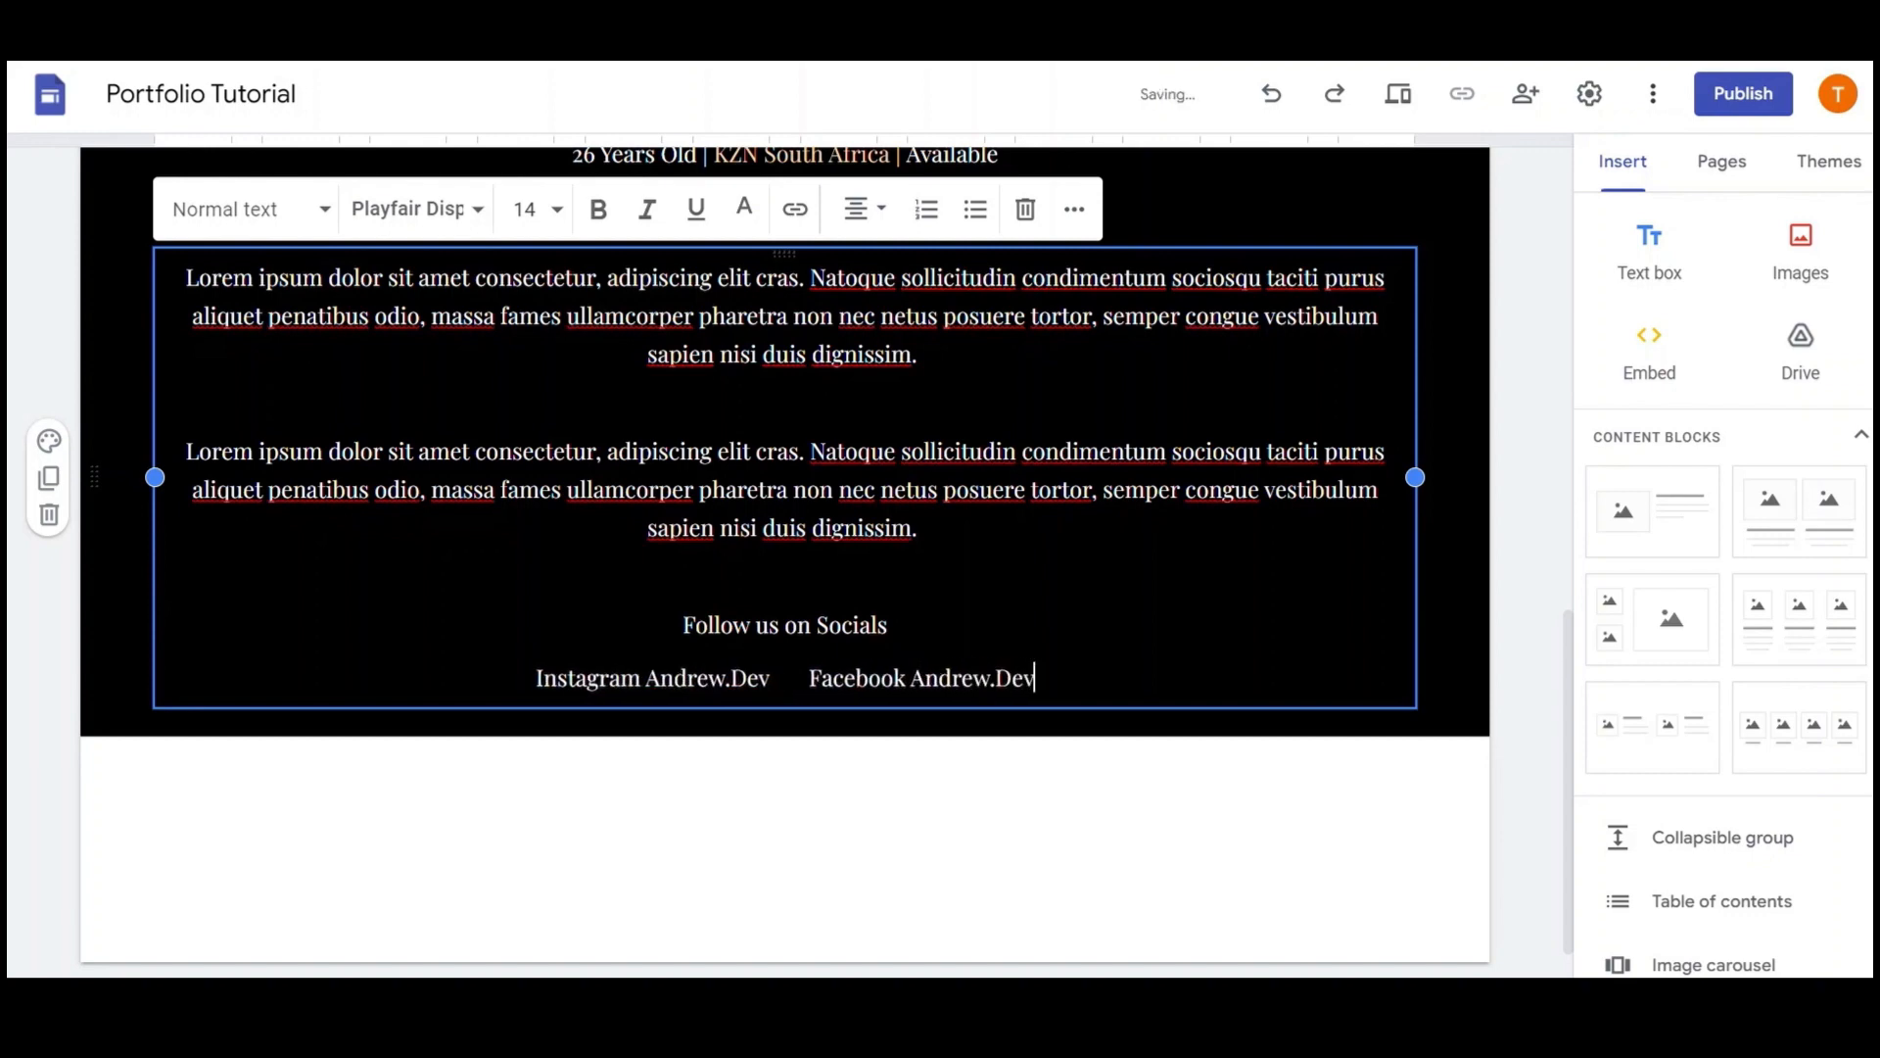
key("Tab")
type("Tit")
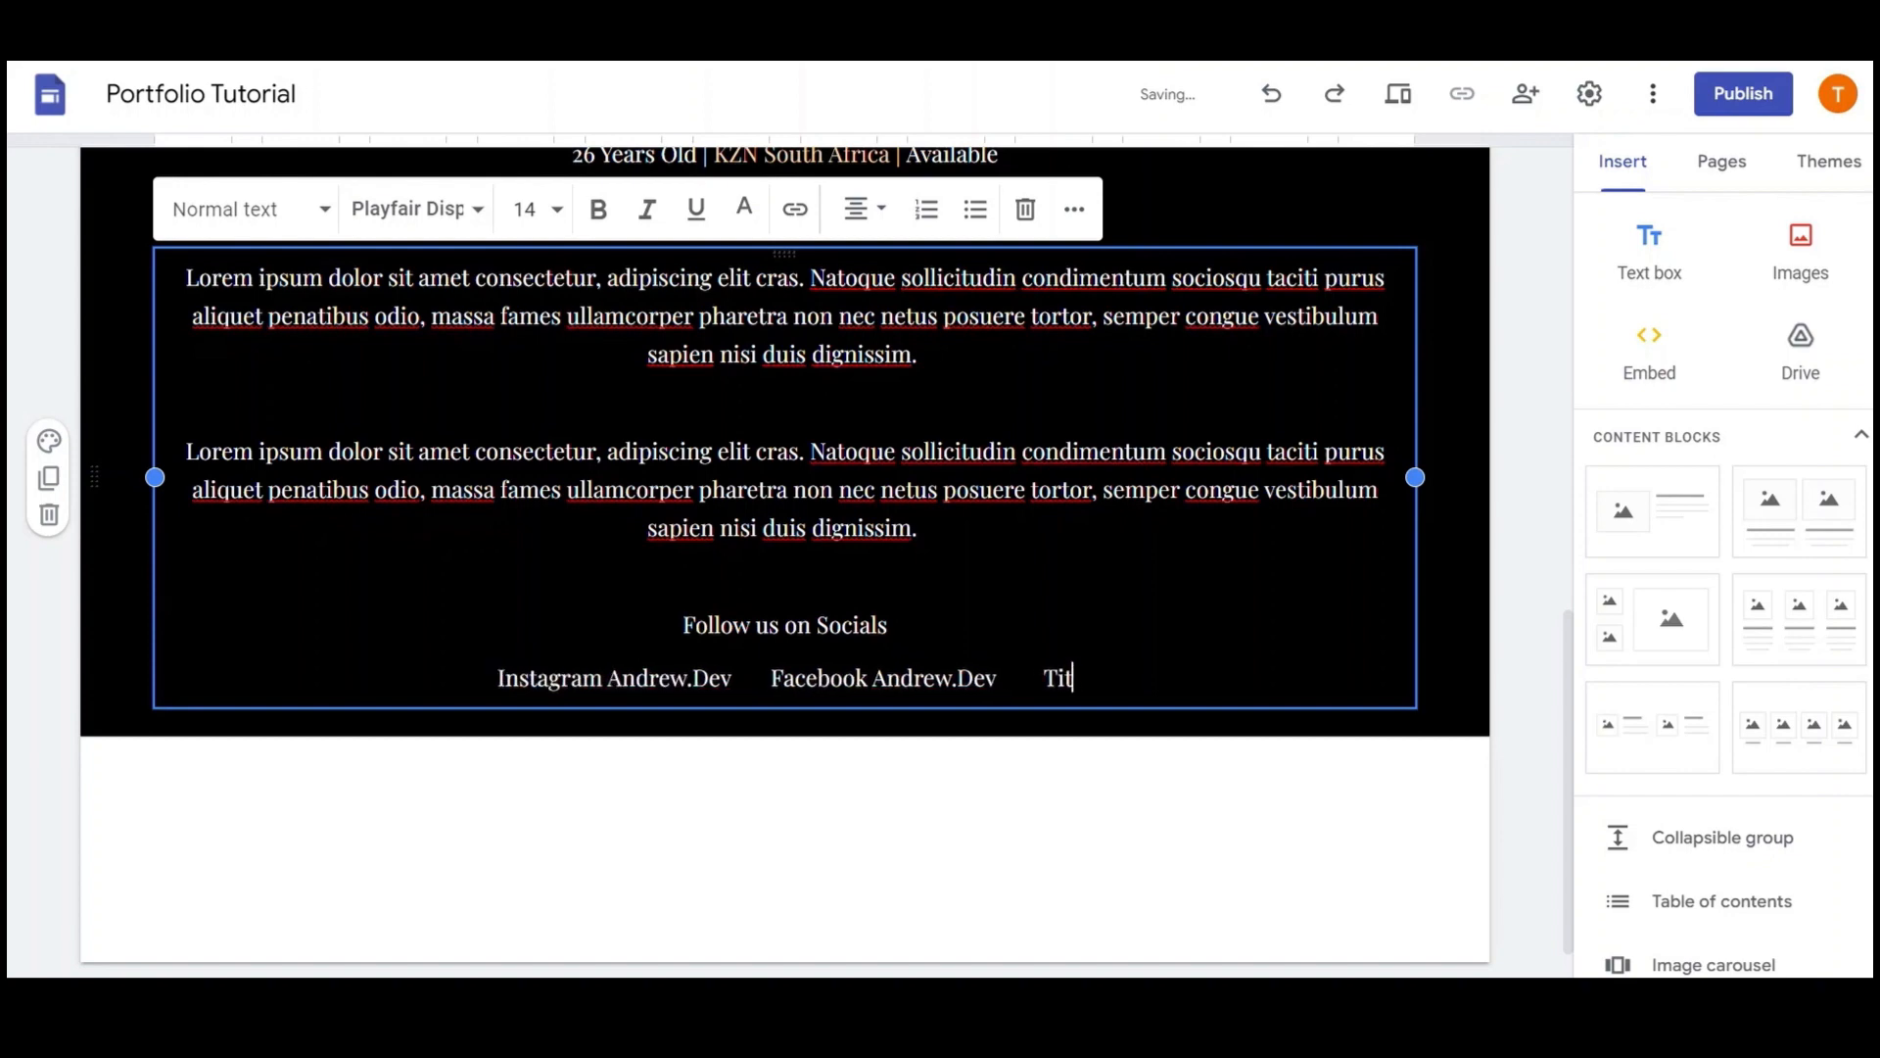
type("Tok Andrew.Dev")
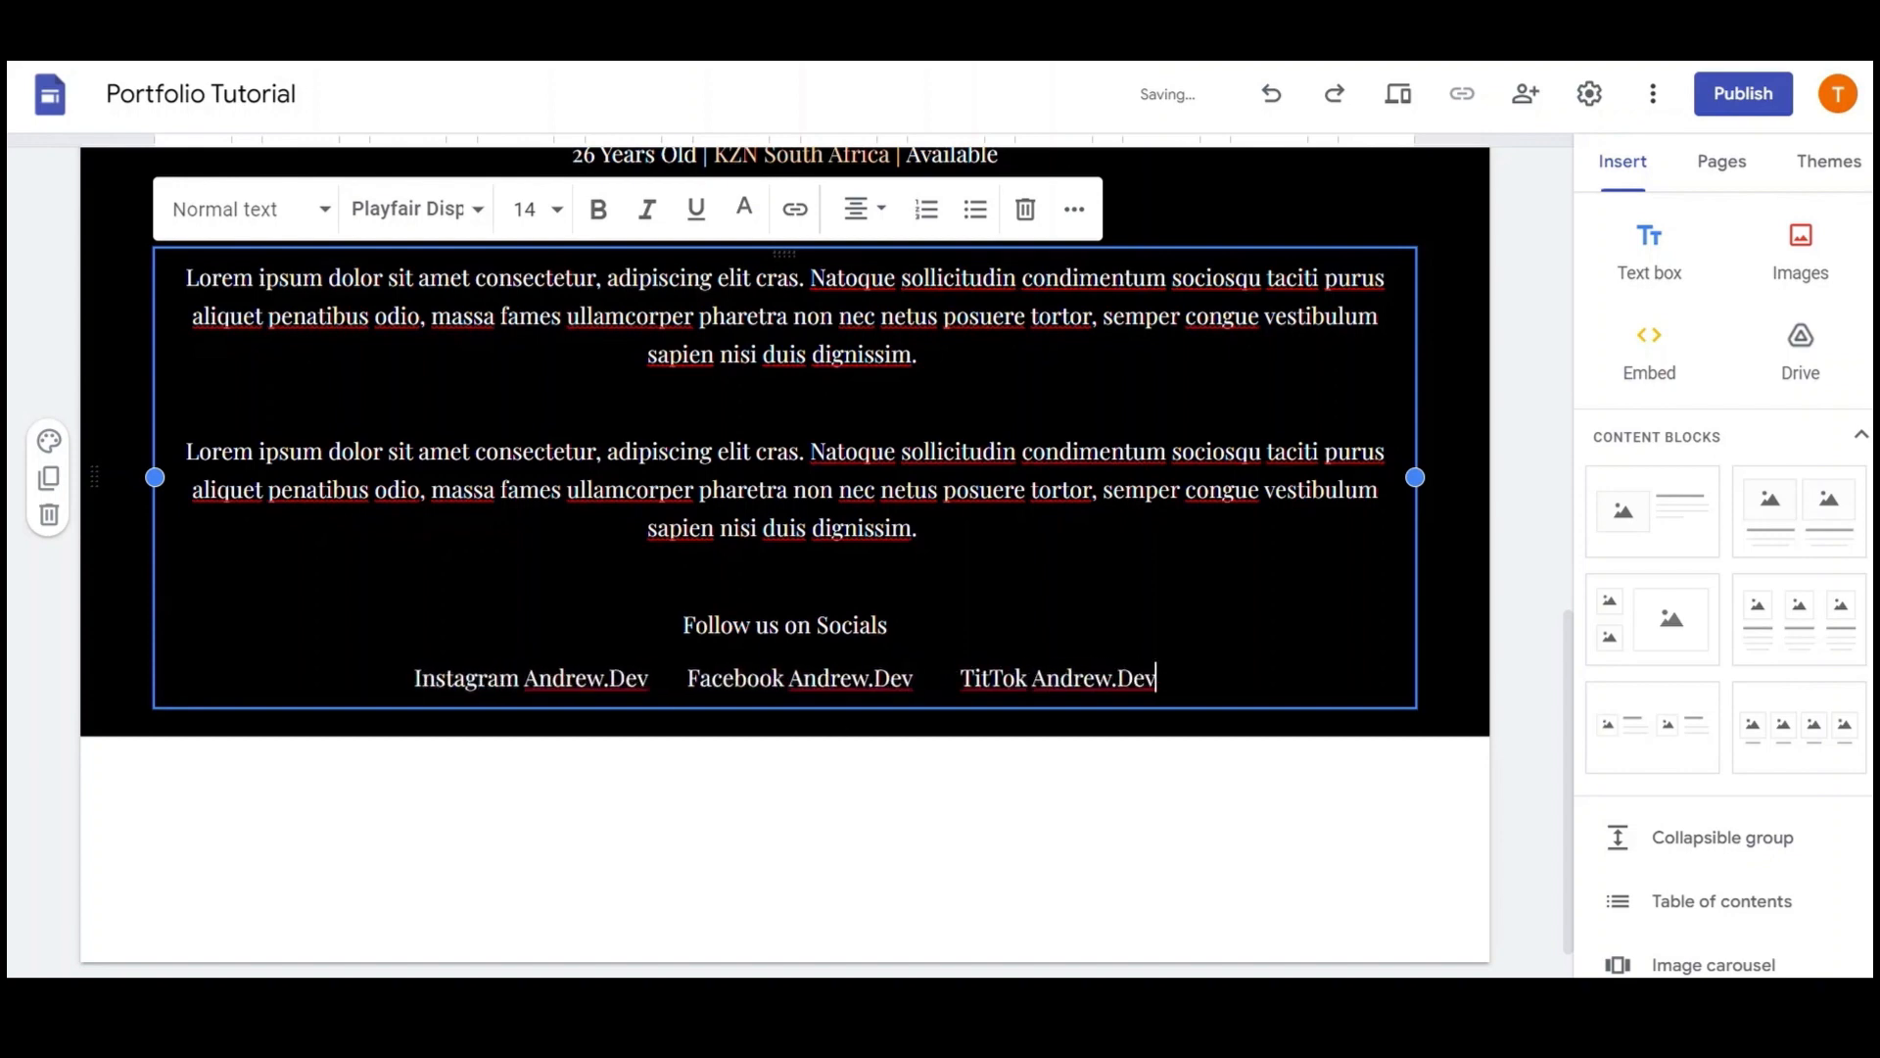
Bold the 'Follow us on Socials' line and colour the Instagram handle light orange
triple_click(776, 631)
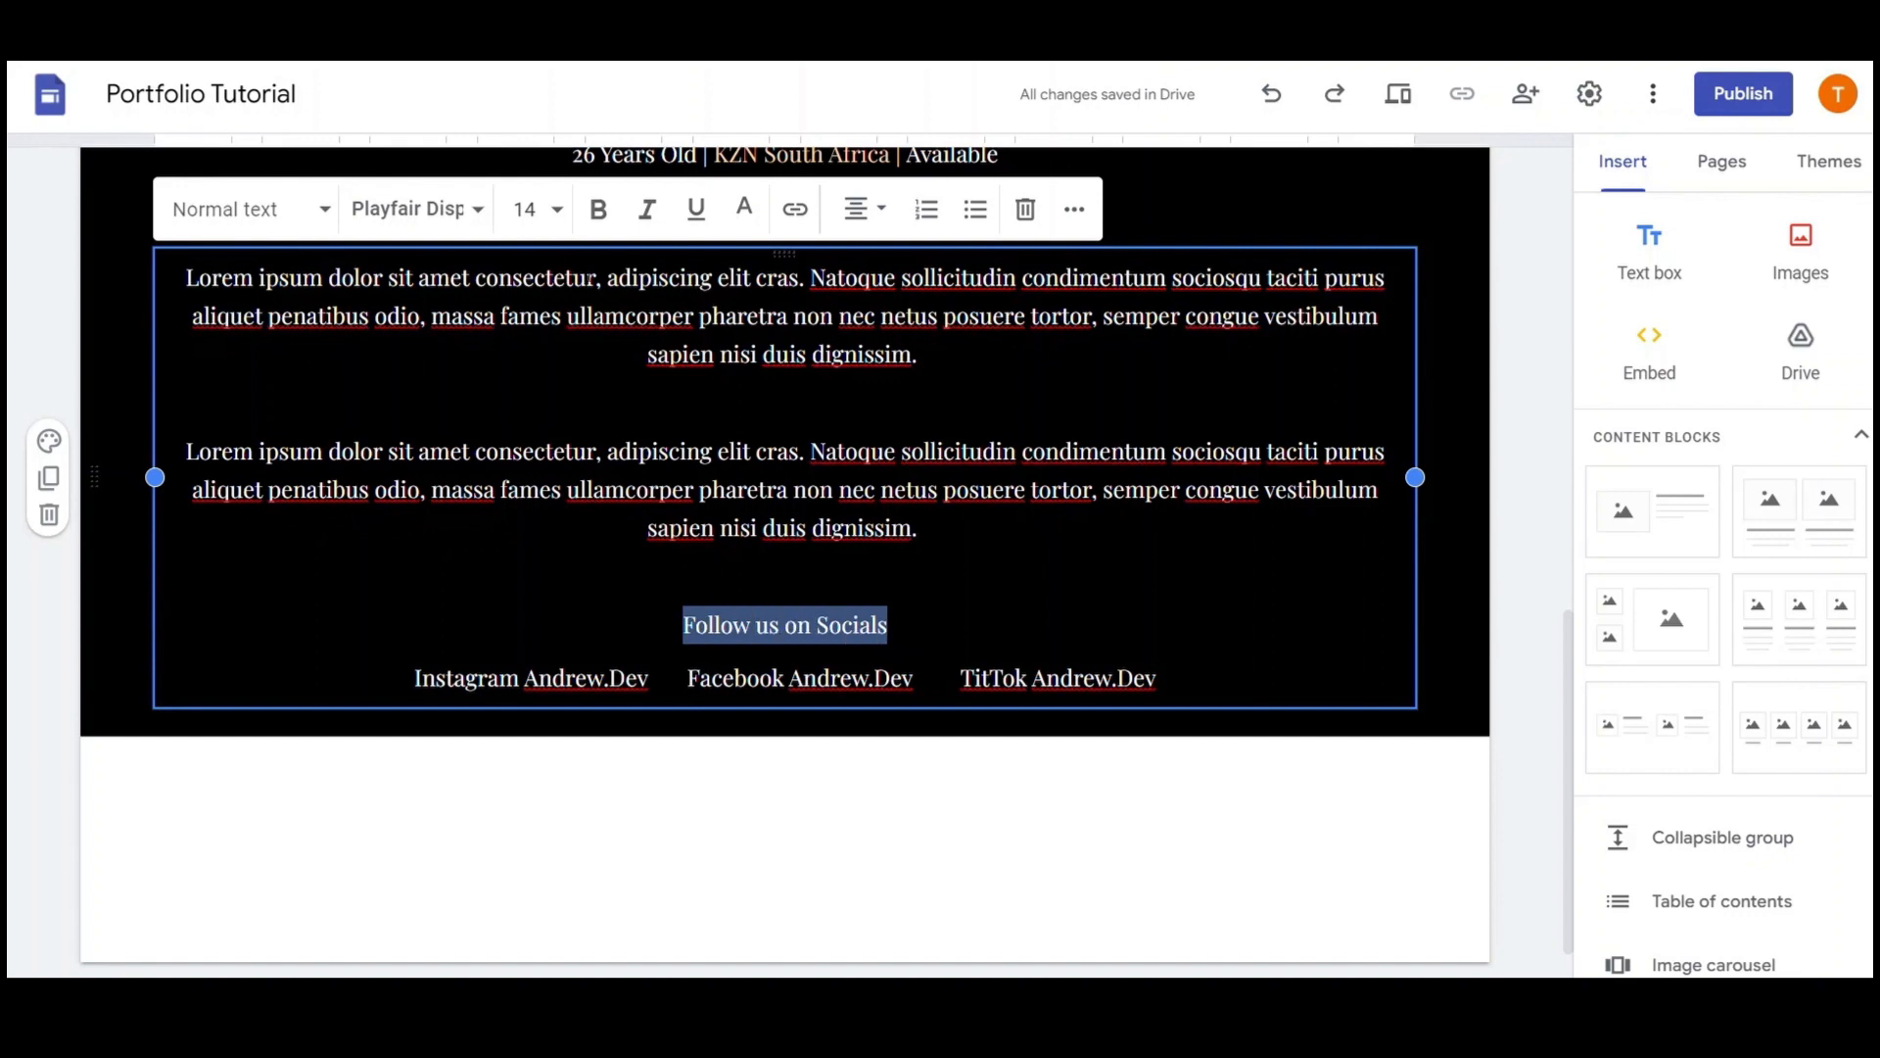
left_click(598, 209)
left_click_drag(647, 678, 541, 683)
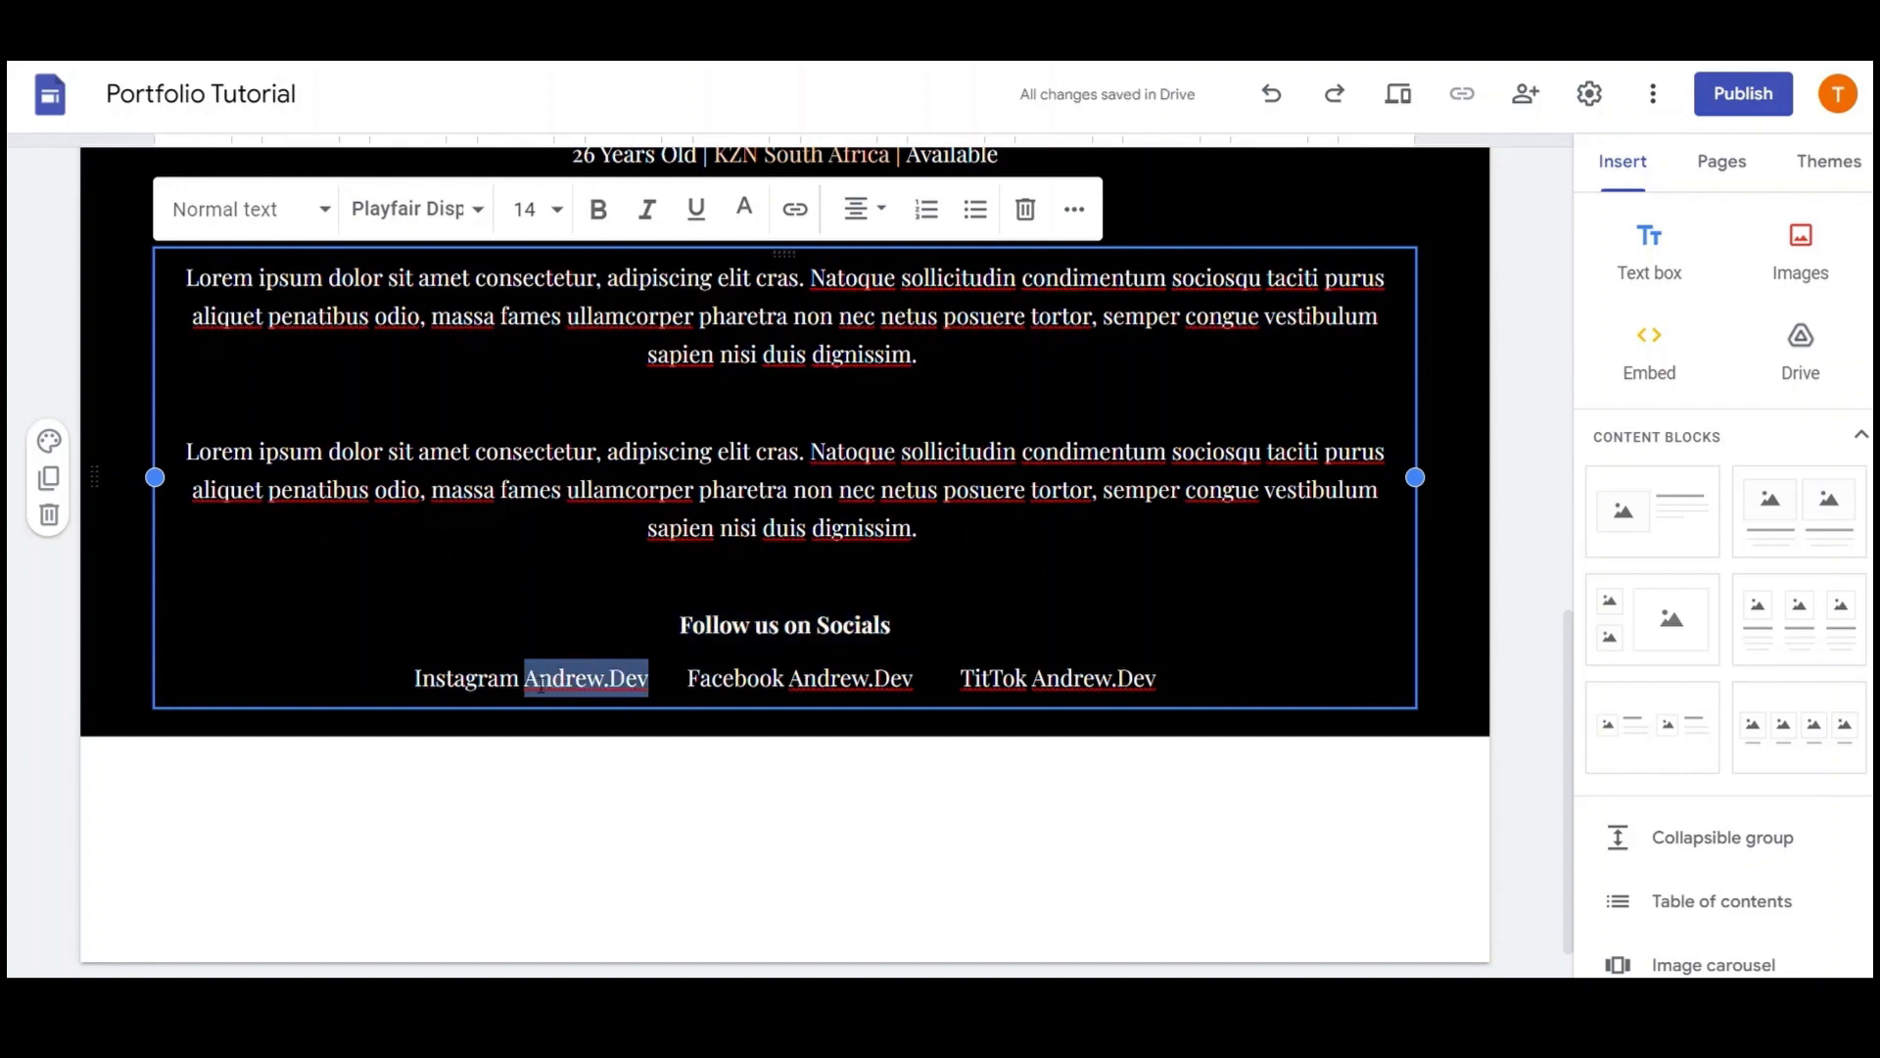
left_click(744, 208)
left_click(759, 362)
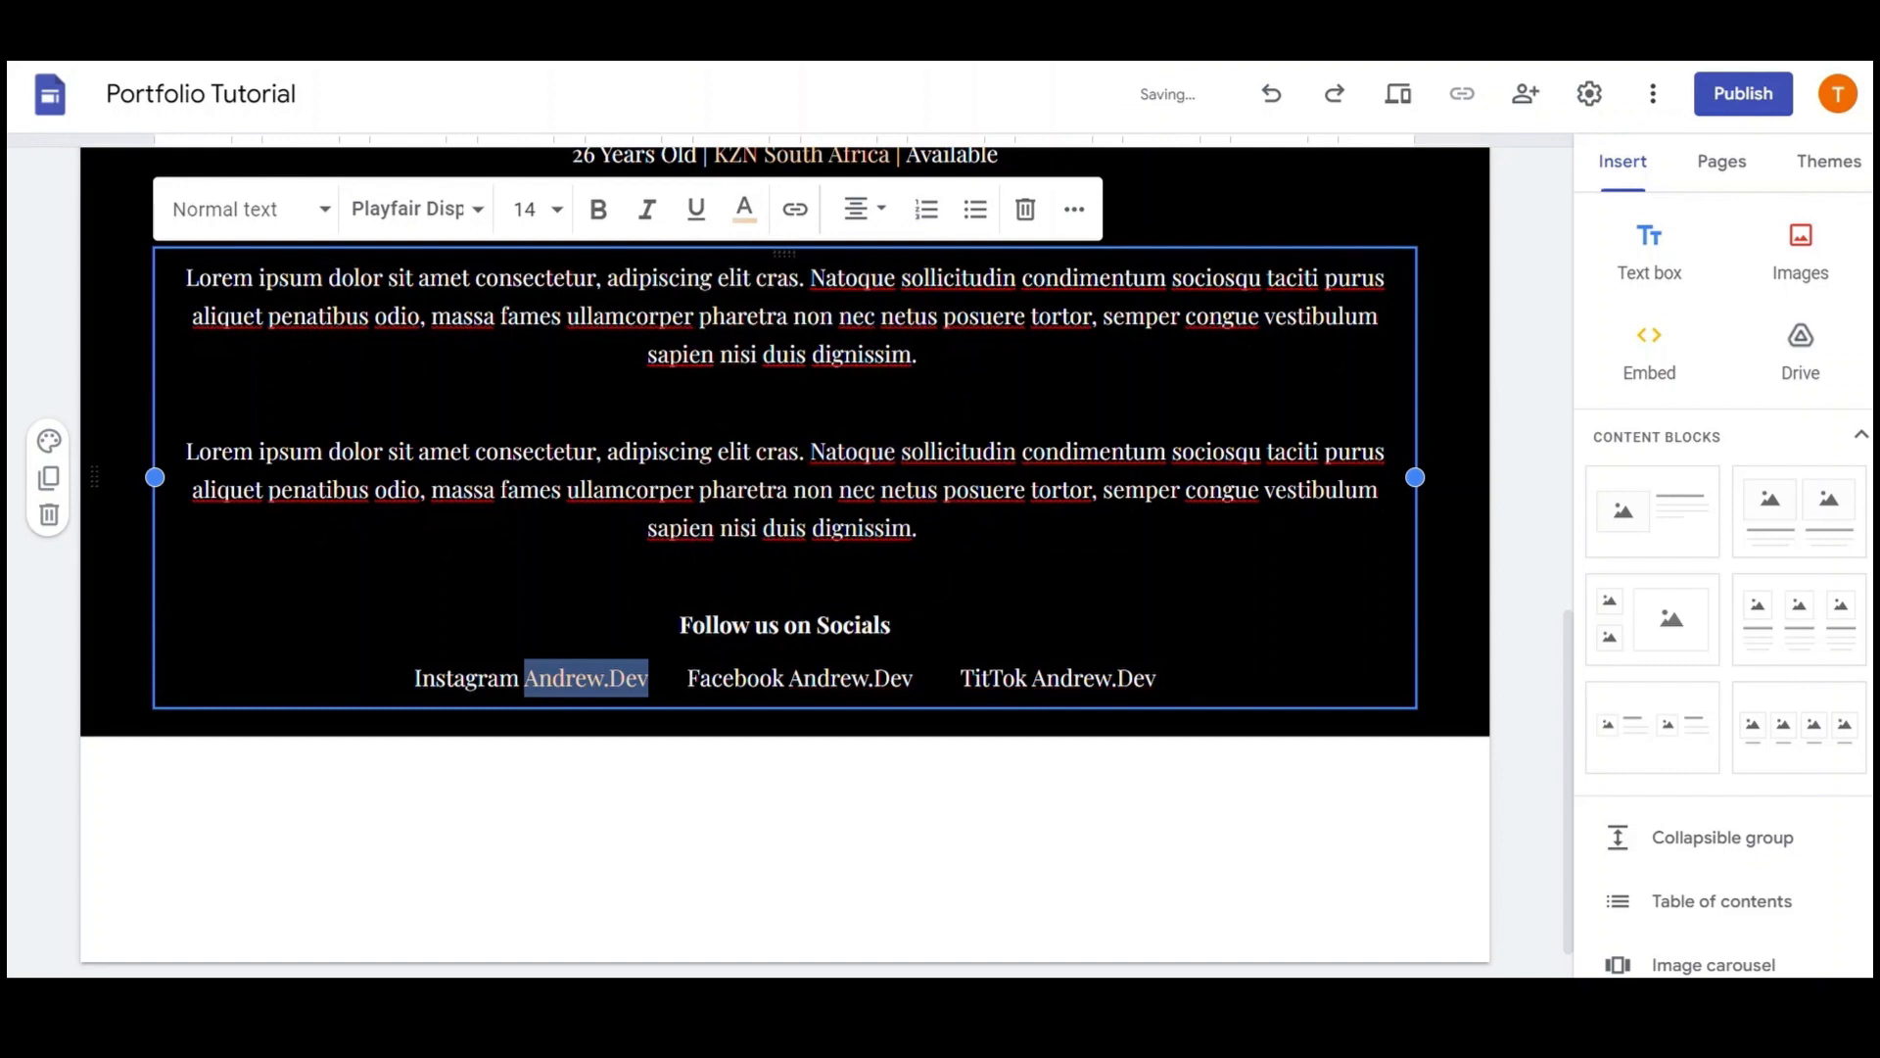
Colour the Facebook and TitTok handles tan, underlining TitTok as well
left_click_drag(912, 678, 789, 680)
left_click(744, 209)
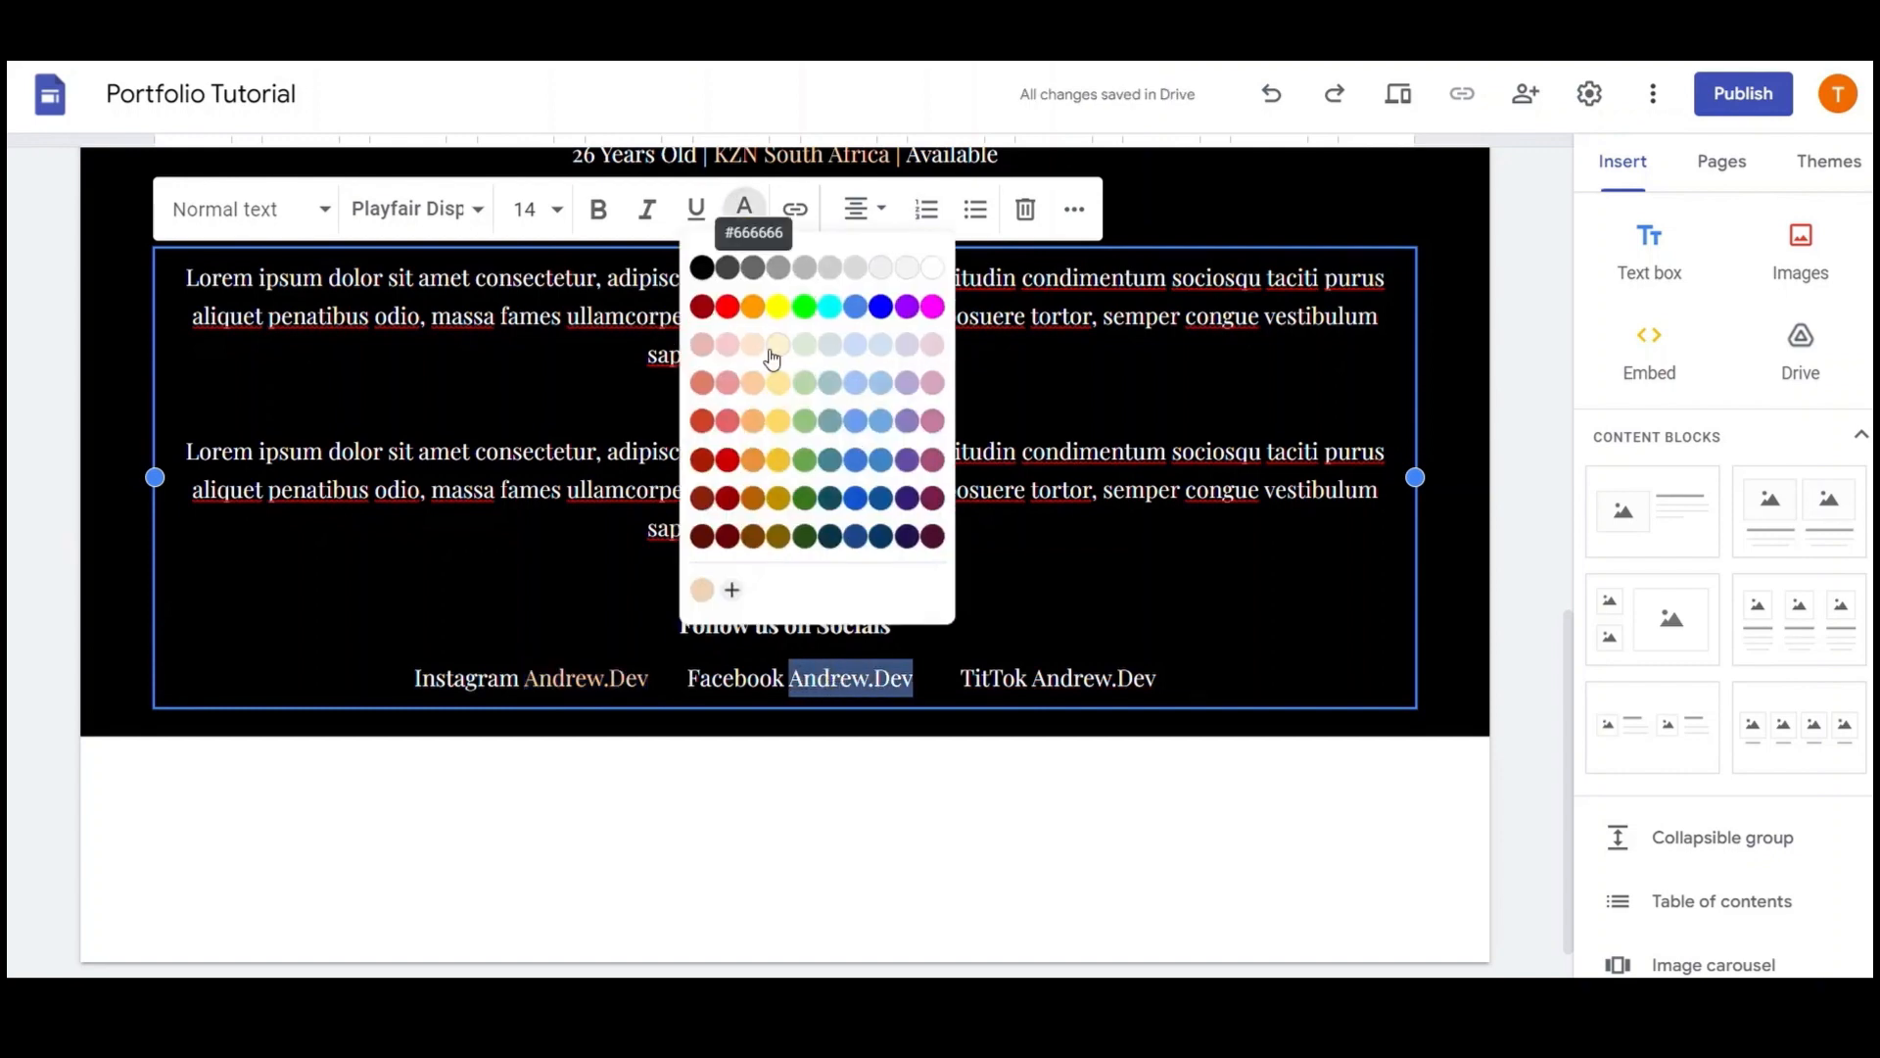
left_click(714, 591)
left_click_drag(1156, 678, 1047, 681)
left_click(697, 208)
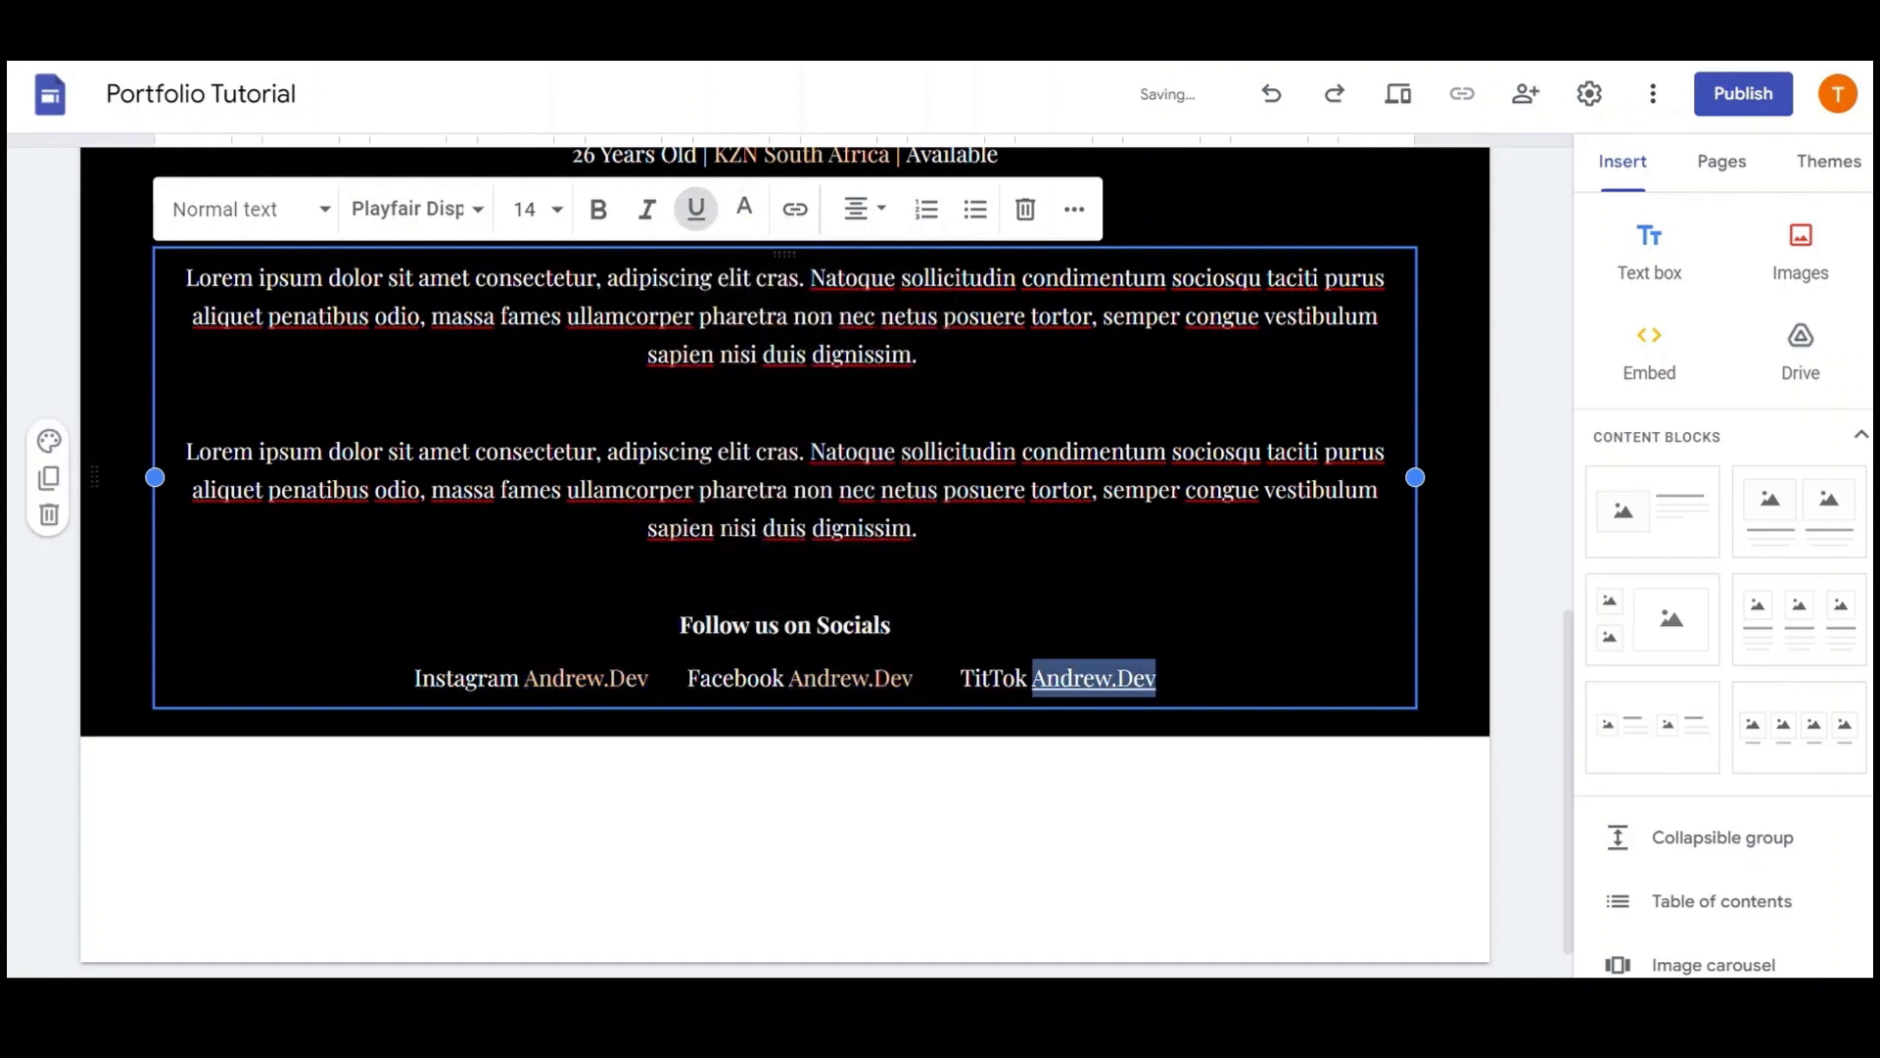
left_click(745, 208)
left_click(714, 592)
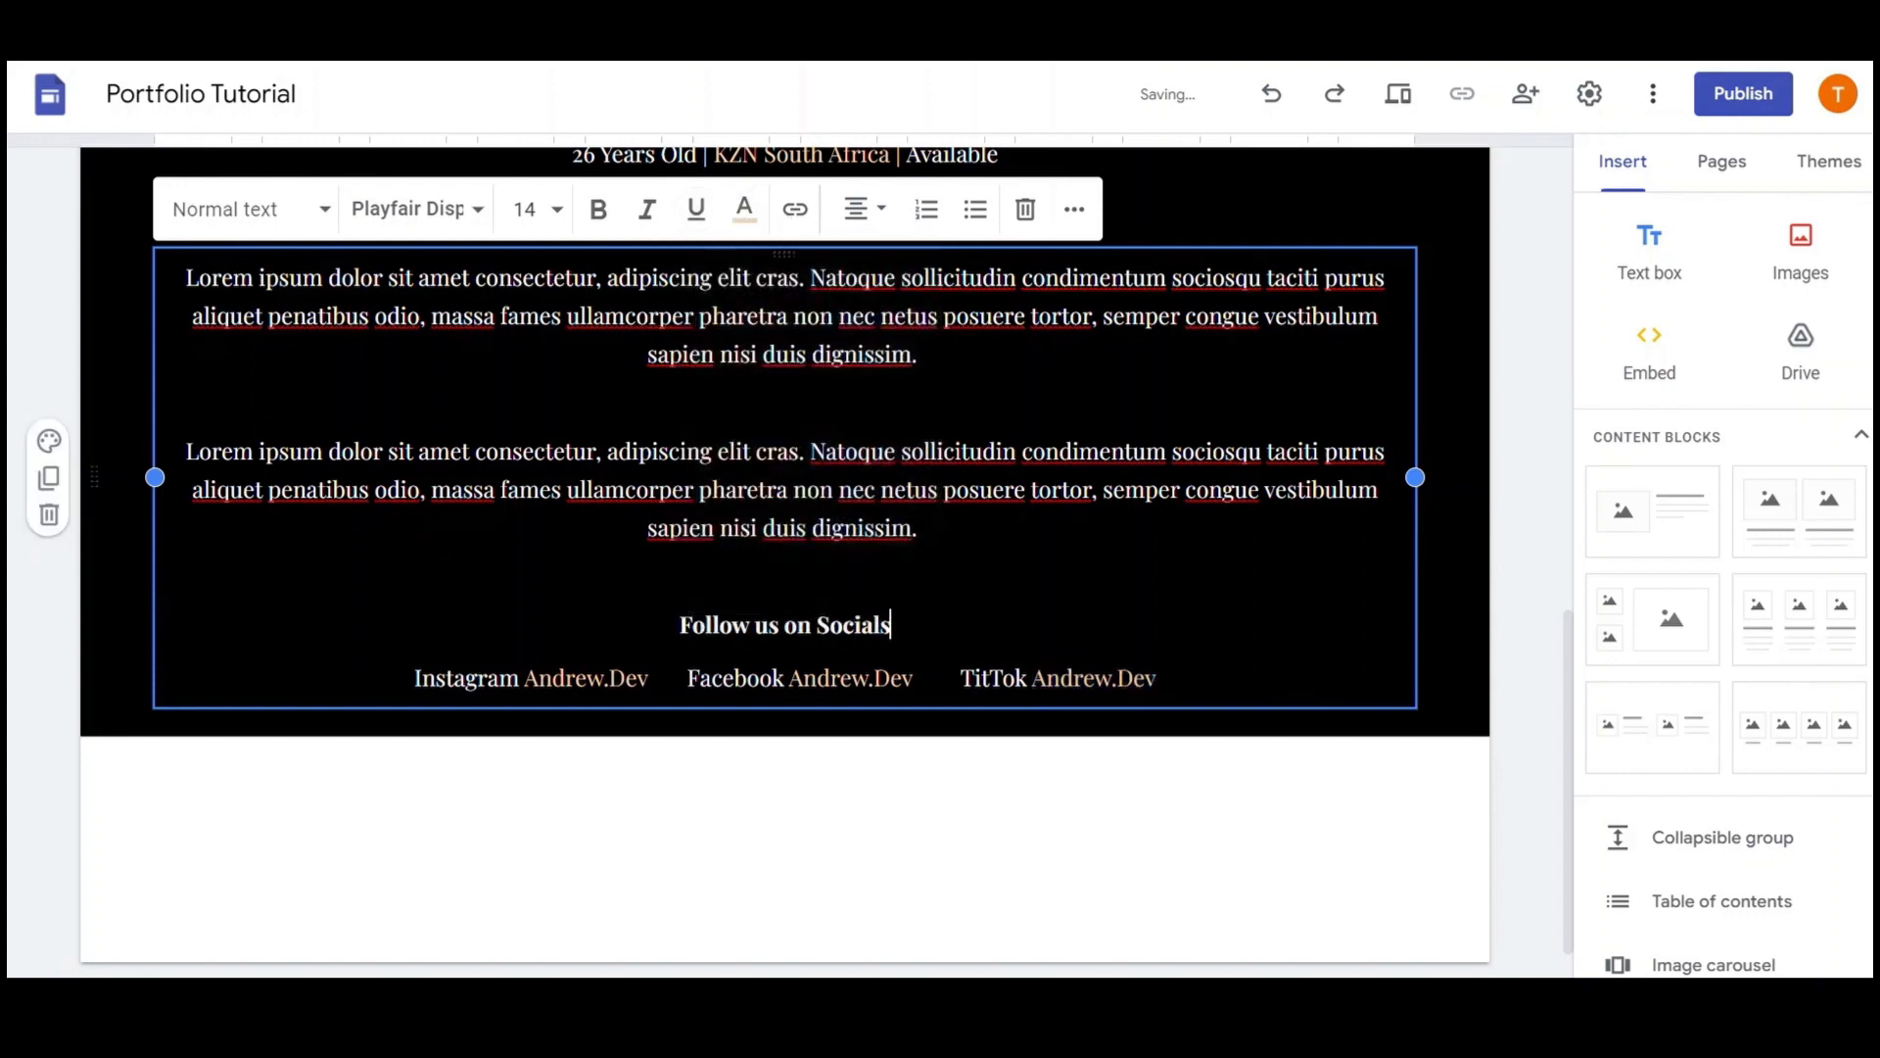
left_click_drag(649, 677, 525, 680)
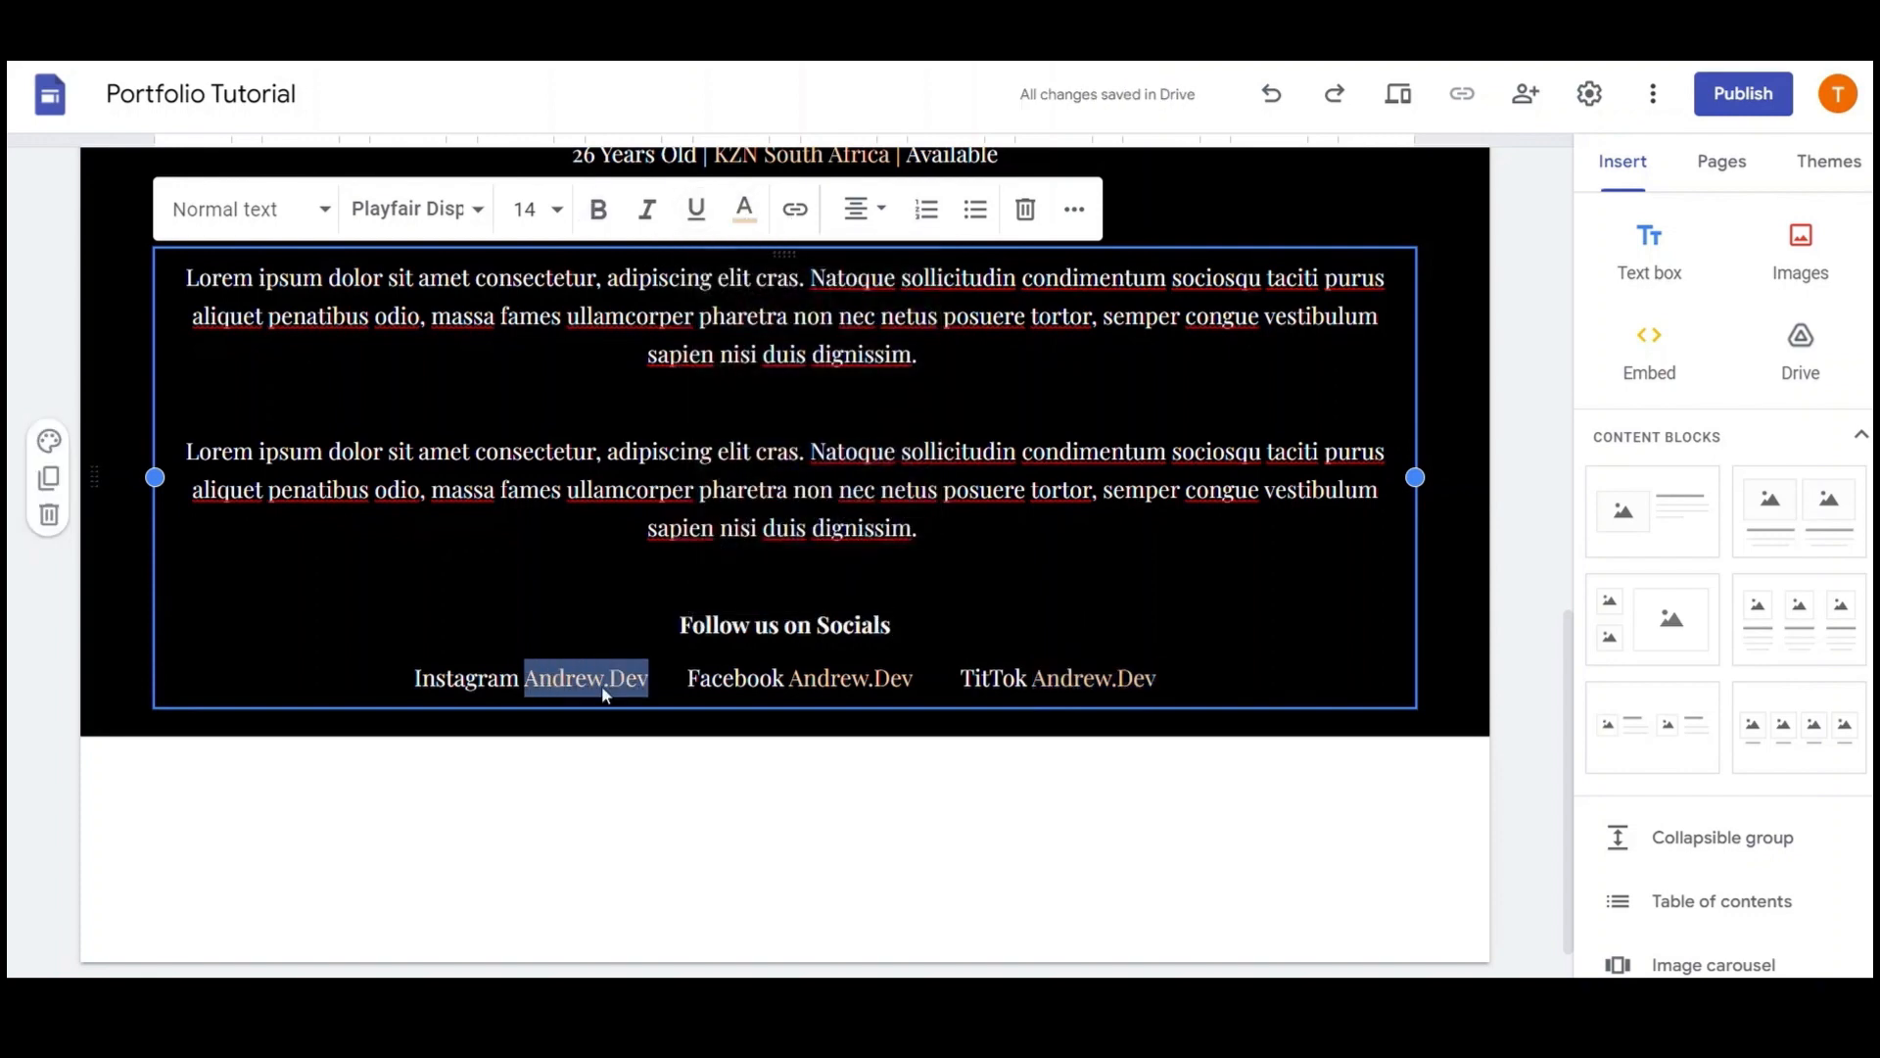
Add links to the Instagram, Facebook and TitTok handles, entering 'htpps' for TitTok
left_click(678, 580)
left_click_drag(649, 680, 576, 691)
left_click(794, 210)
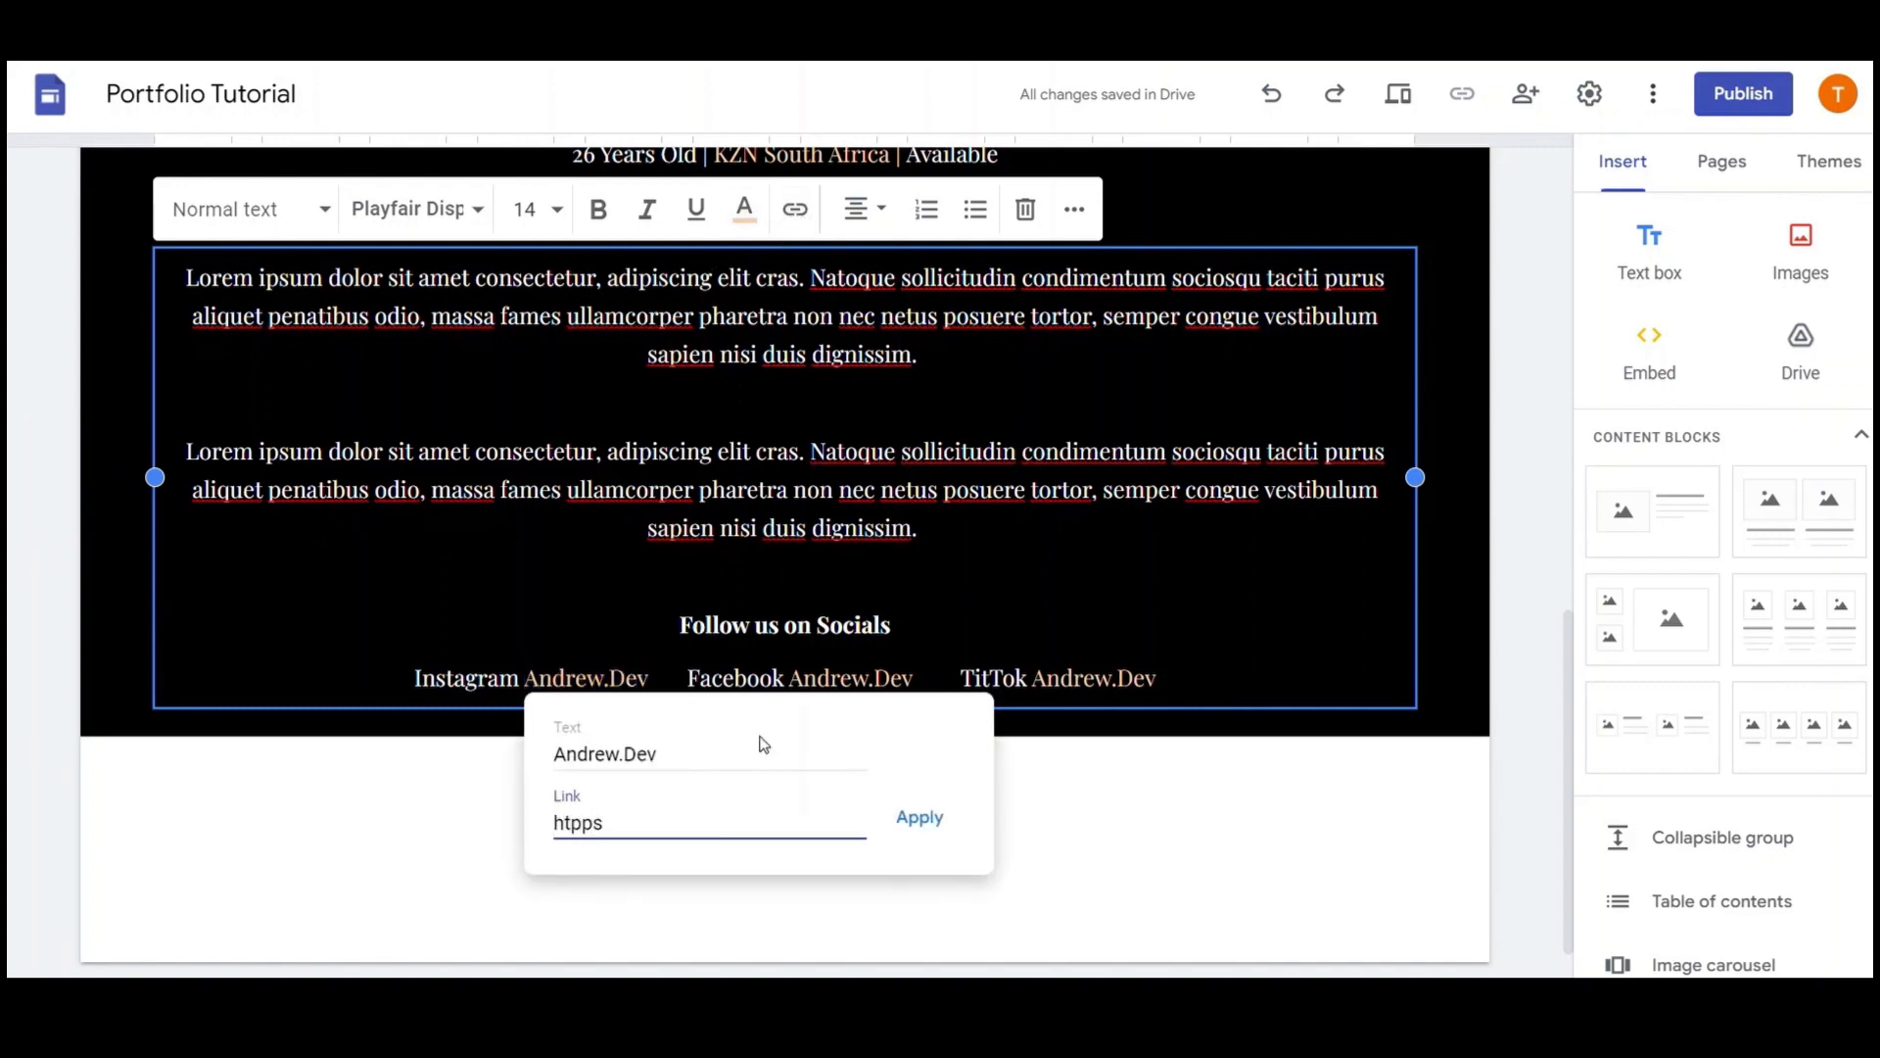
left_click(920, 817)
left_click_drag(914, 682, 798, 697)
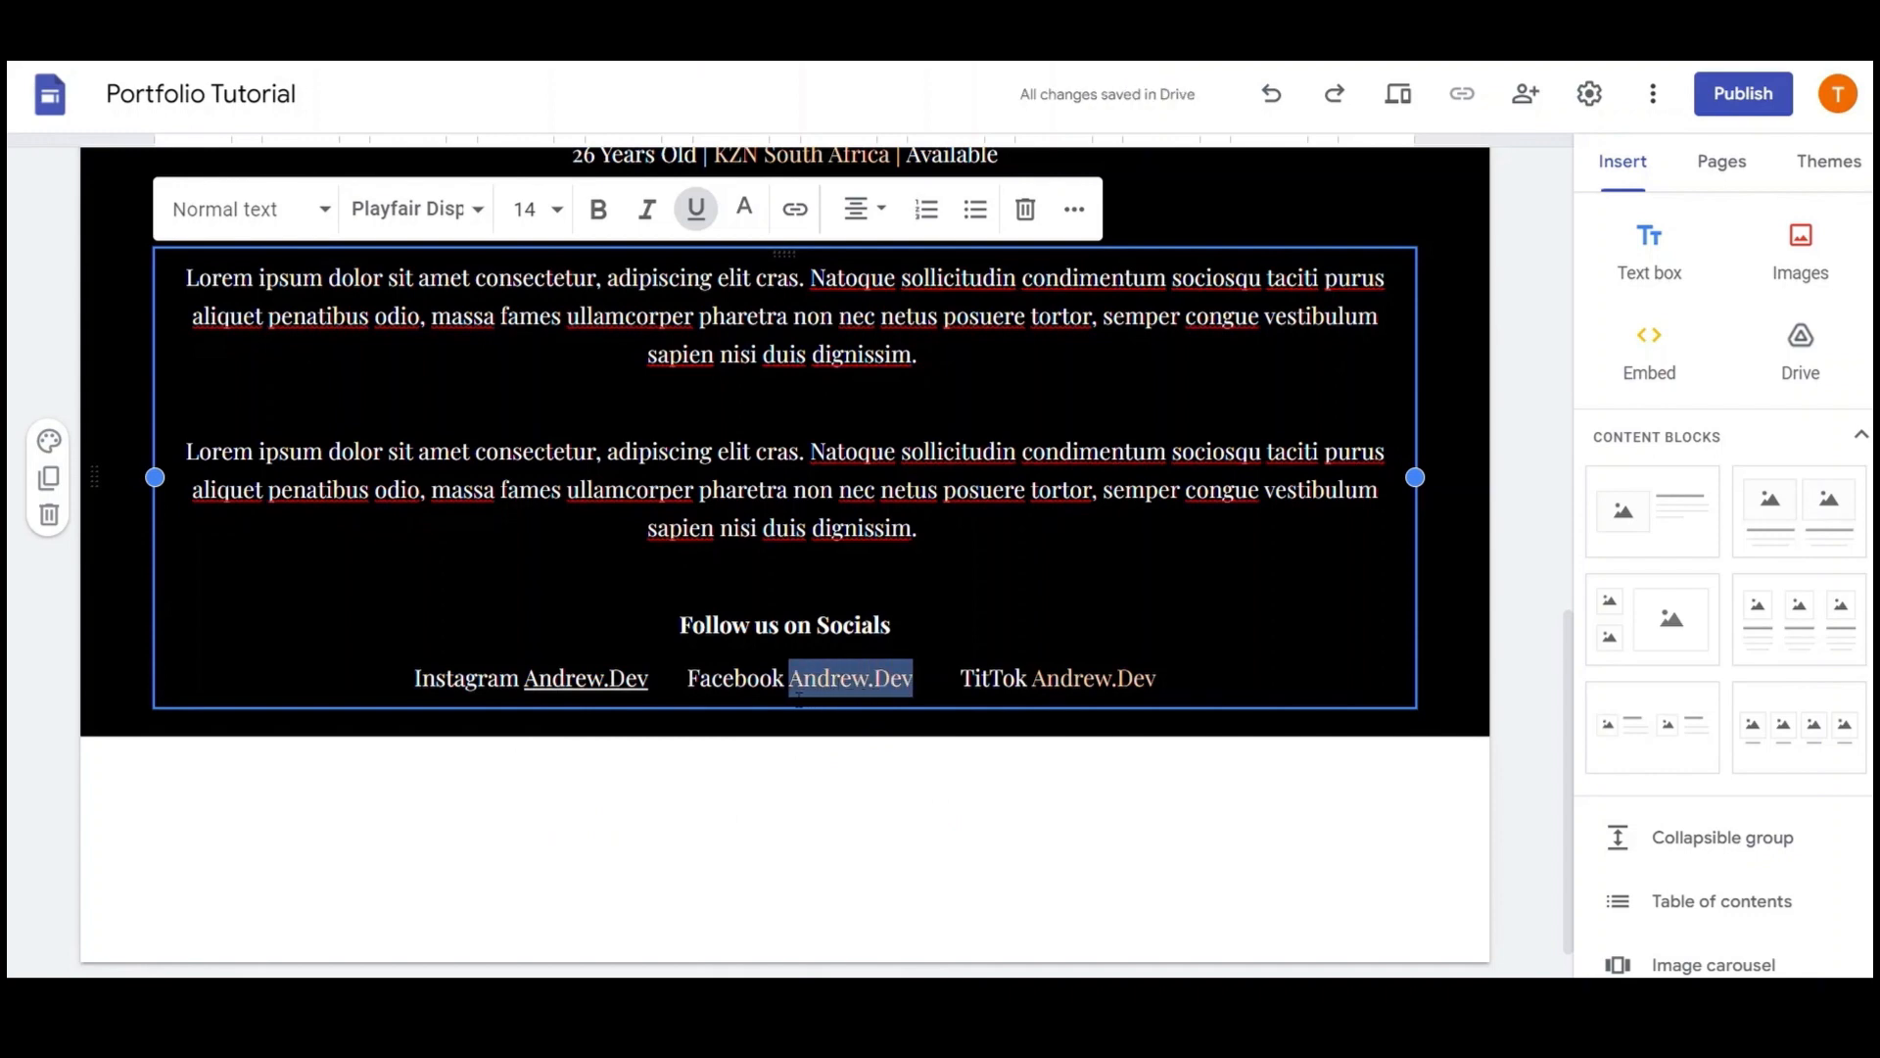
left_click(795, 209)
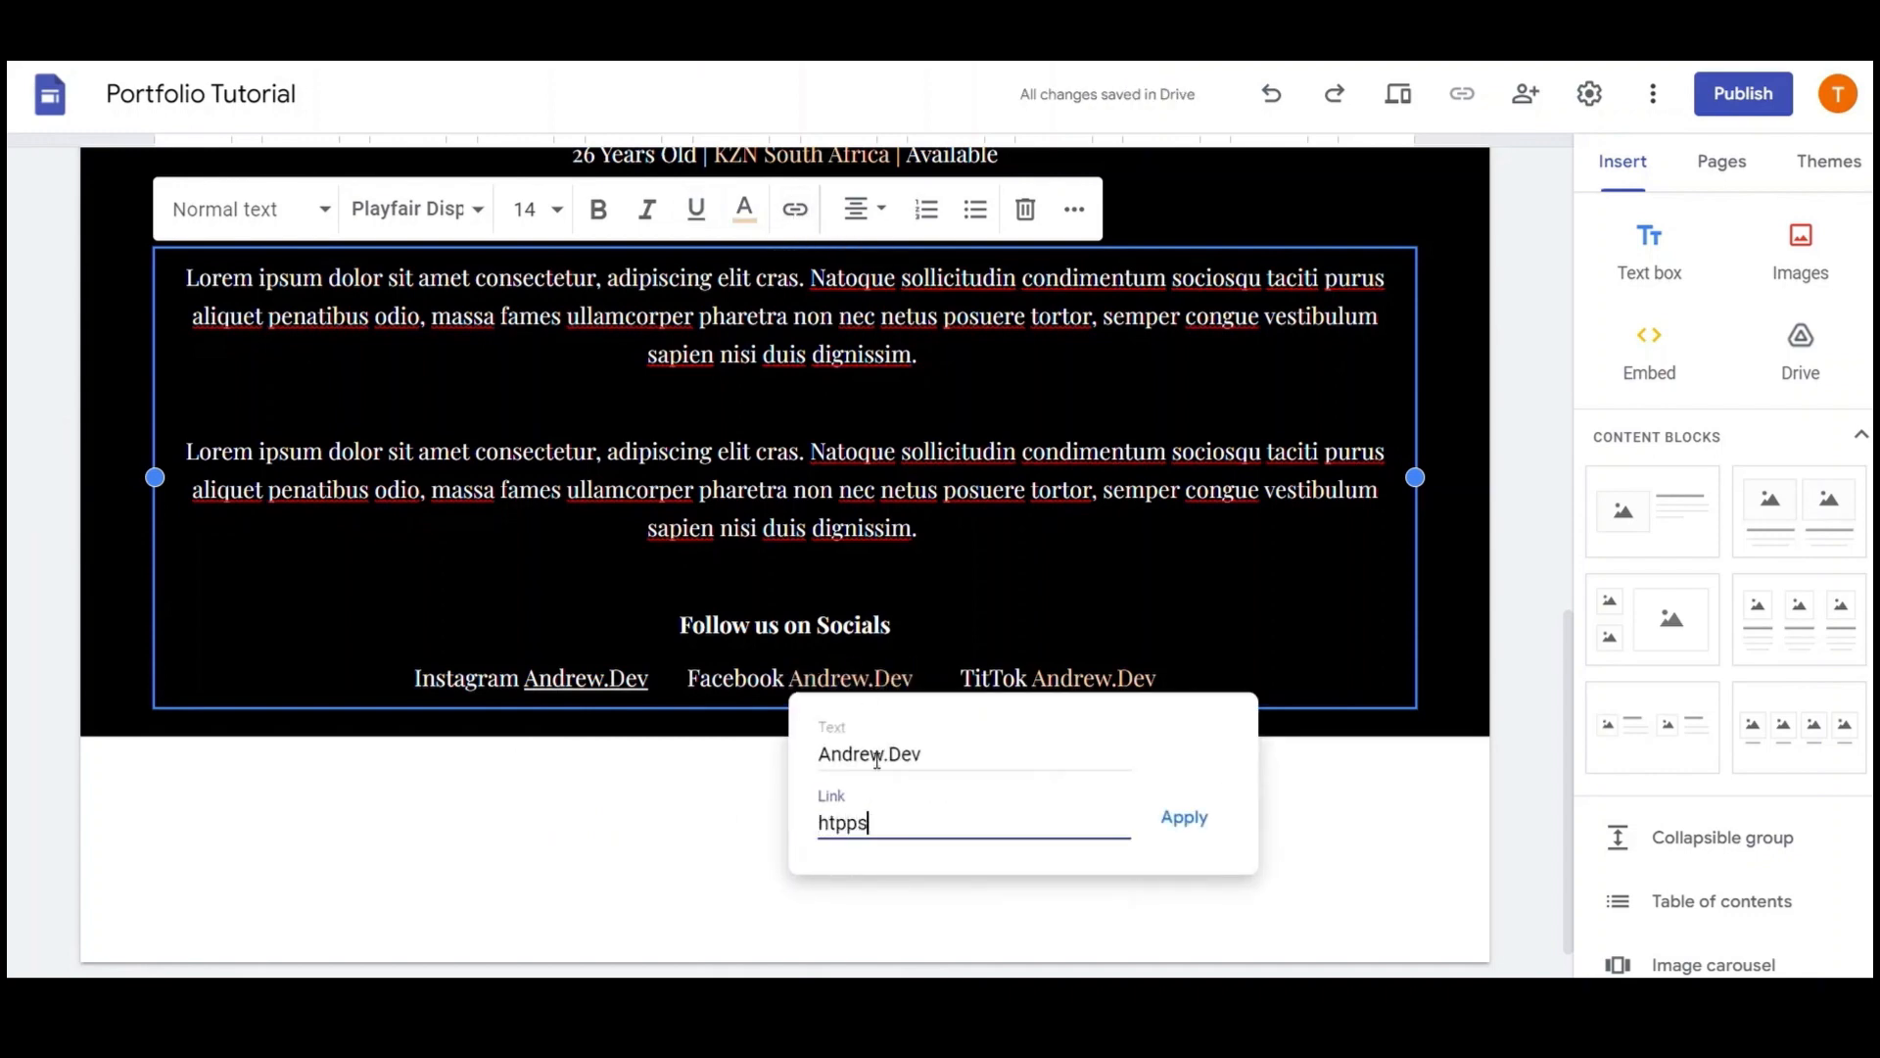
left_click(1176, 826)
left_click_drag(1157, 683, 1033, 691)
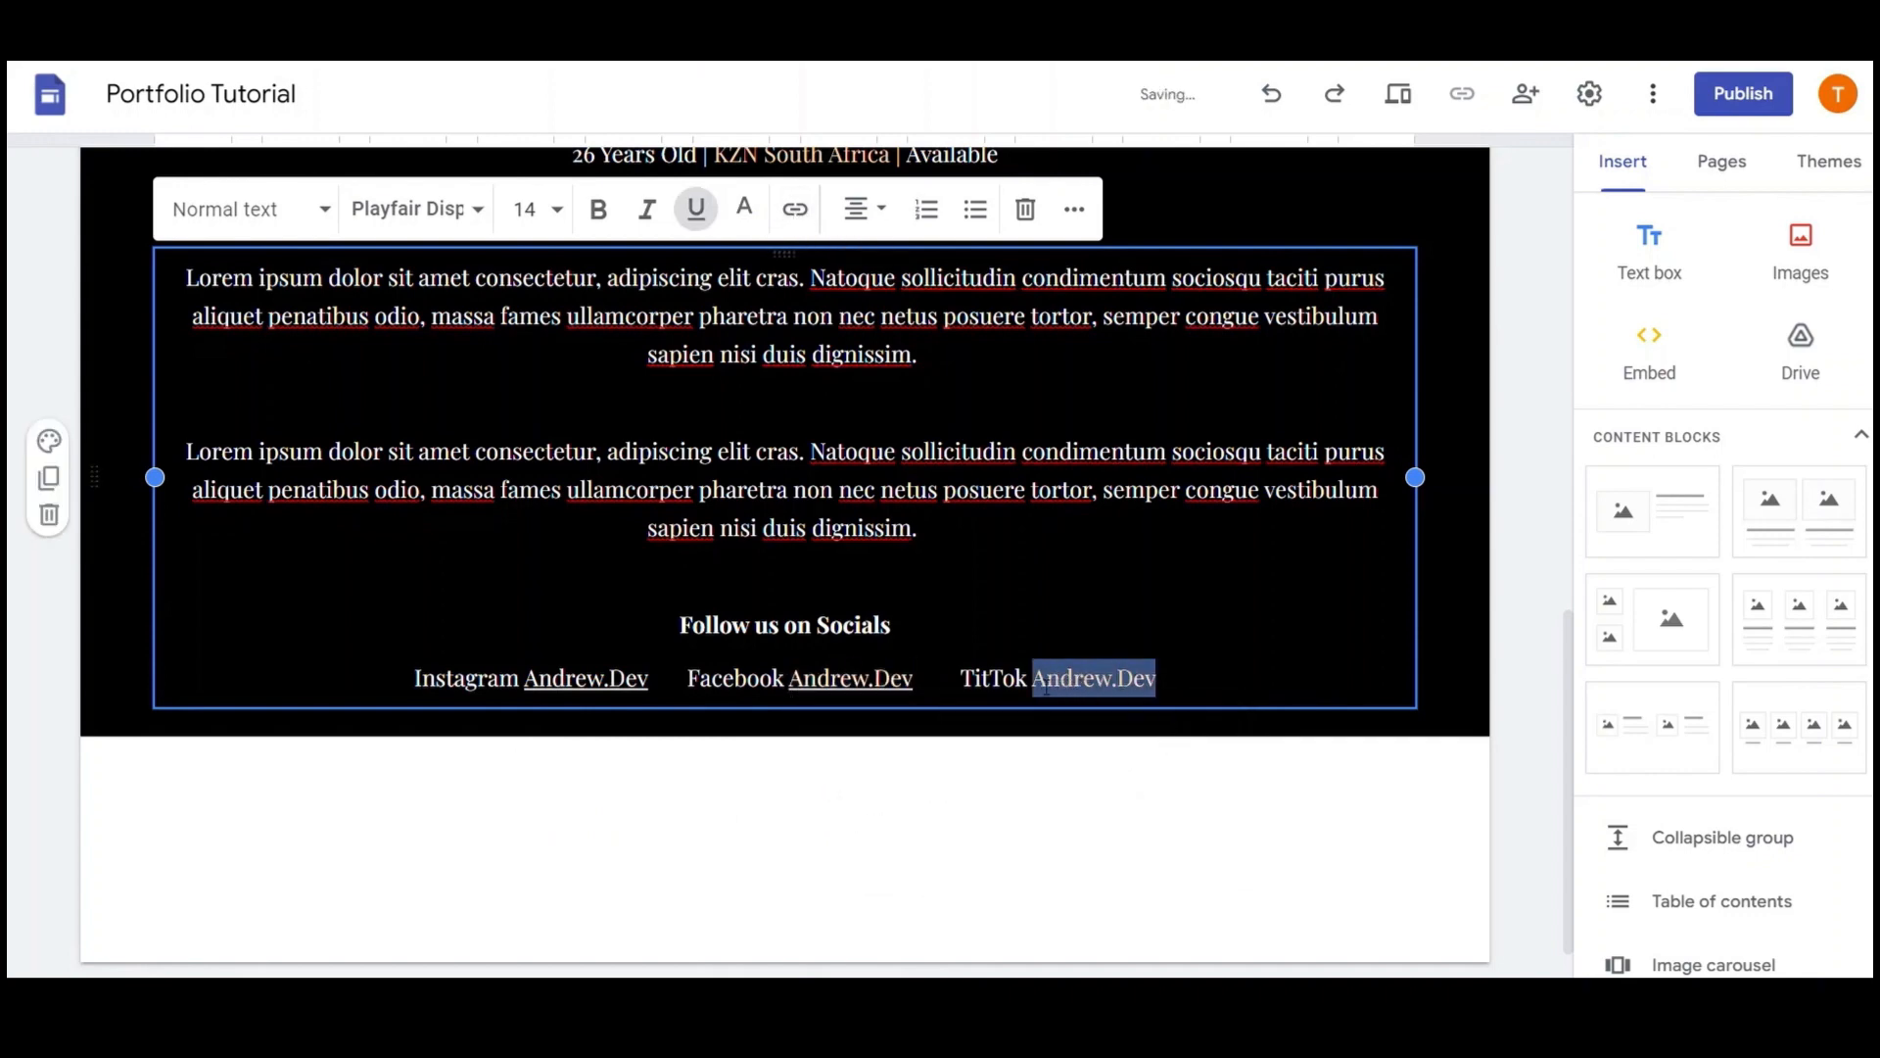
left_click(795, 209)
type("htpps")
key("Return")
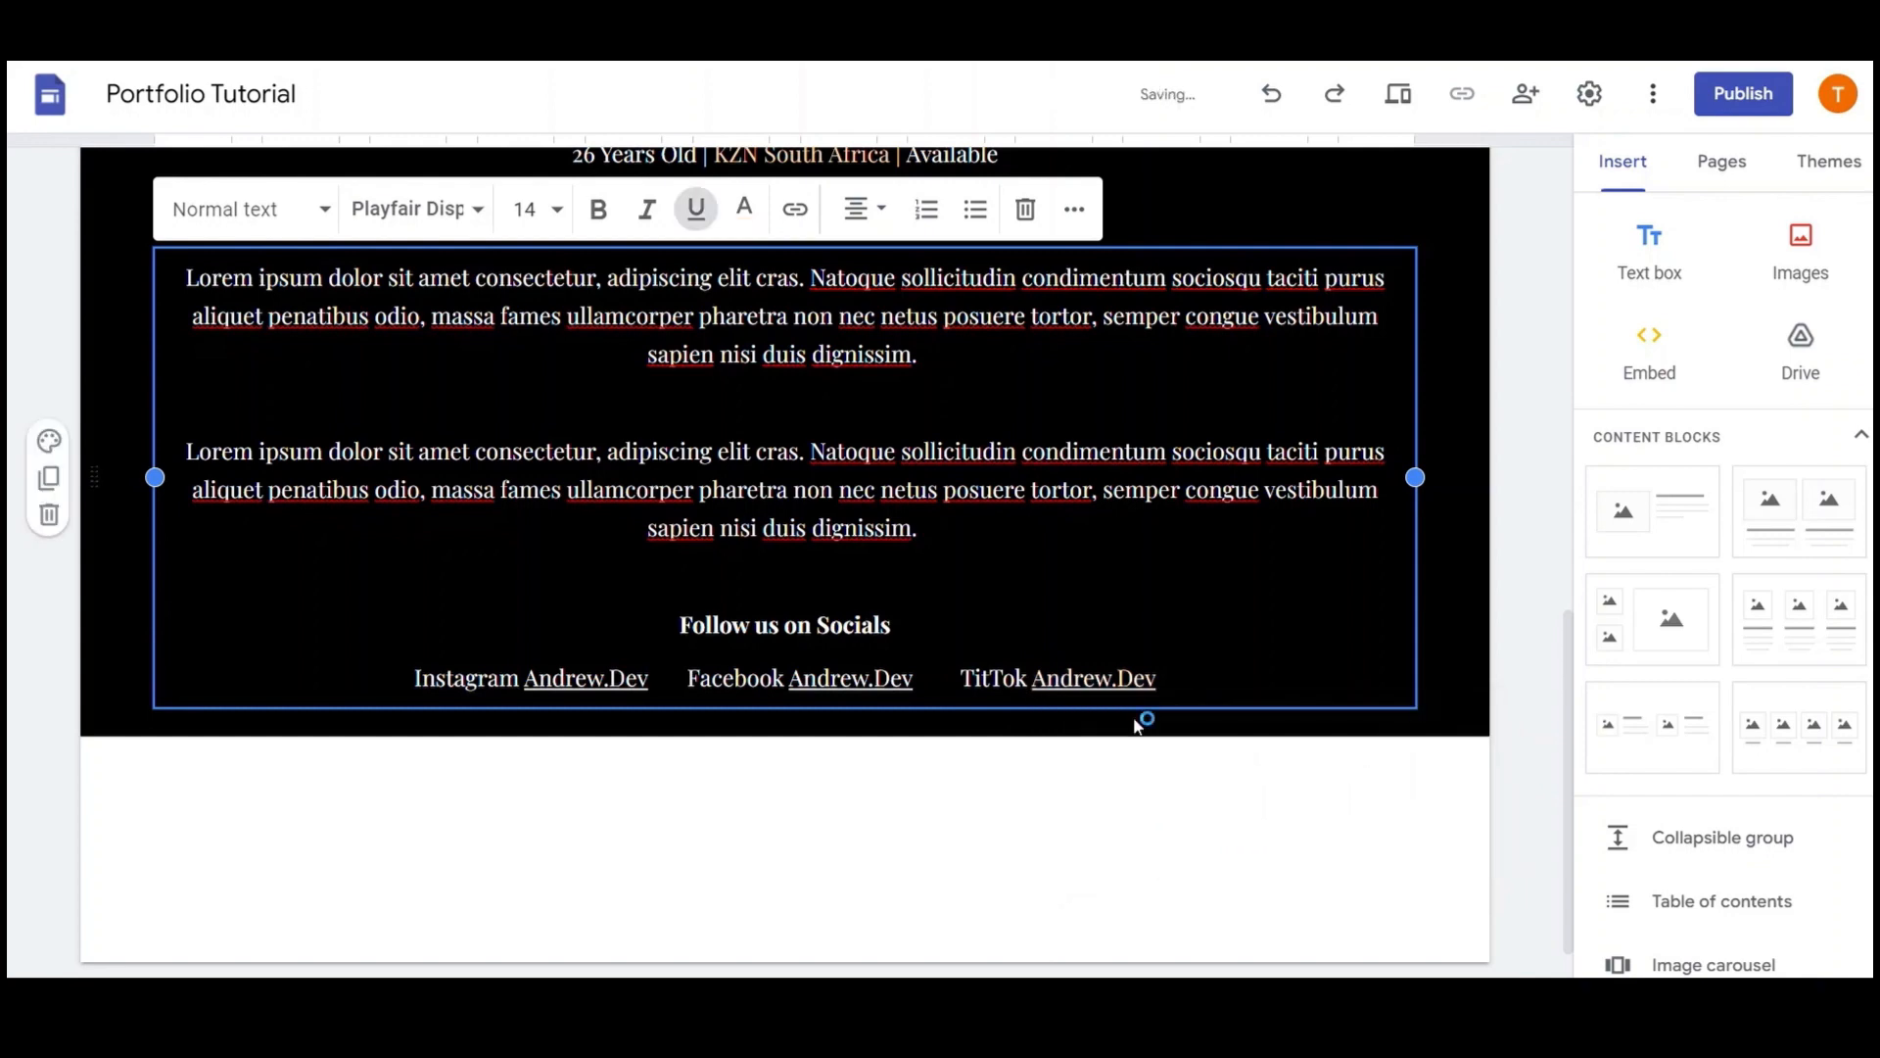
Recolour all three linked handles tan and finish editing the text box
left_click_drag(648, 683, 524, 683)
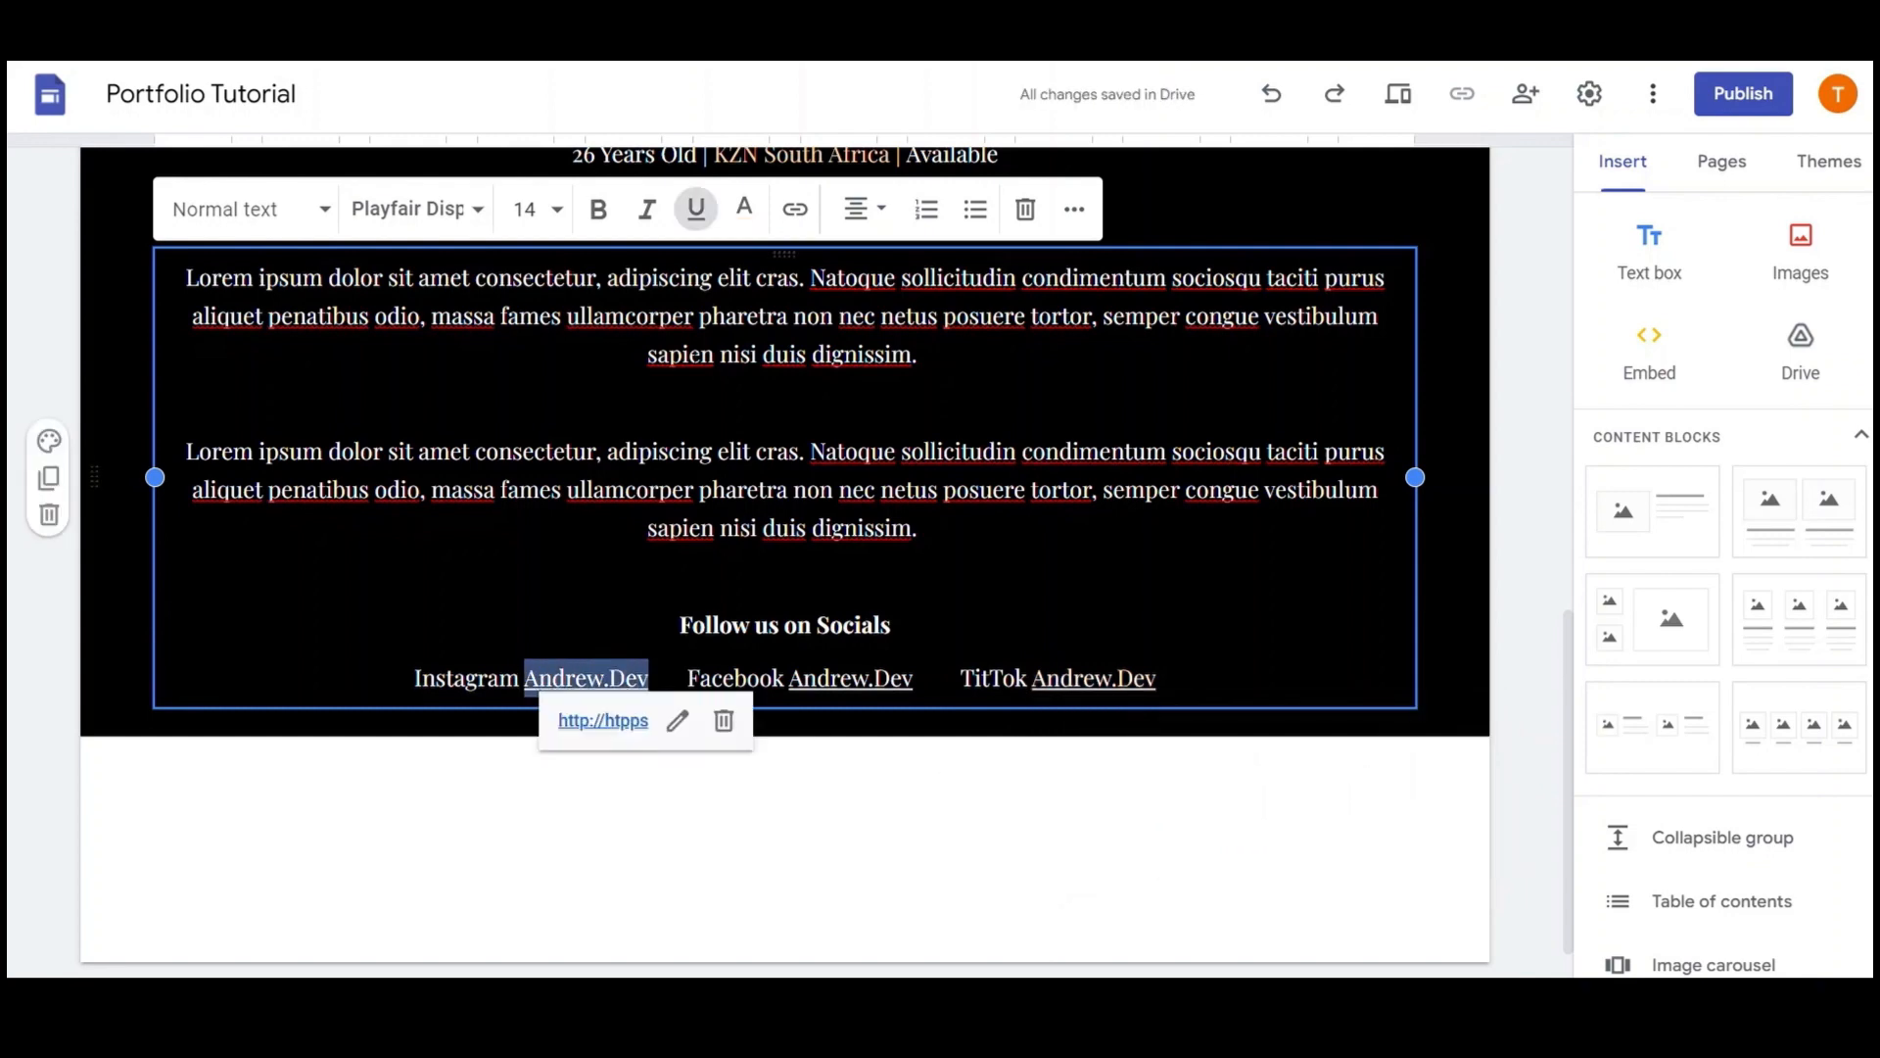
left_click(765, 218)
left_click(750, 276)
left_click_drag(913, 683, 789, 688)
left_click(762, 212)
left_click(703, 592)
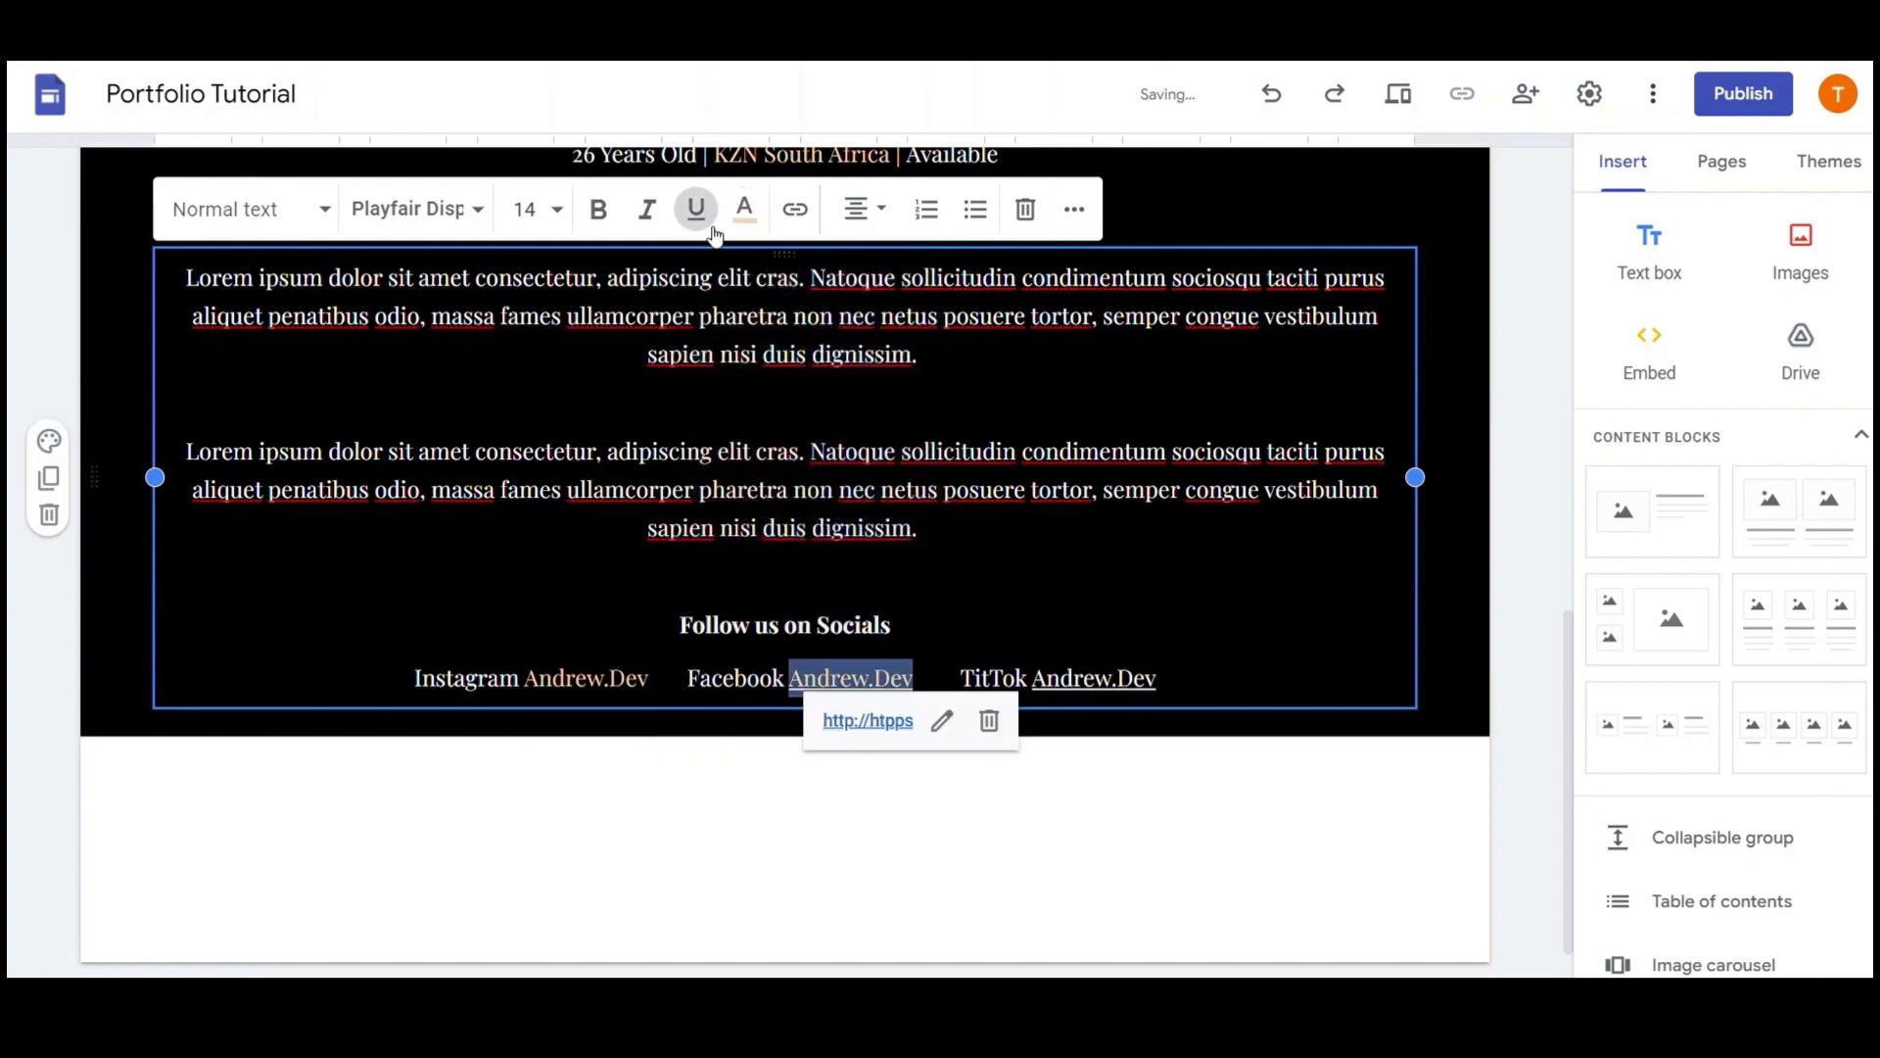
left_click_drag(1158, 682, 1031, 683)
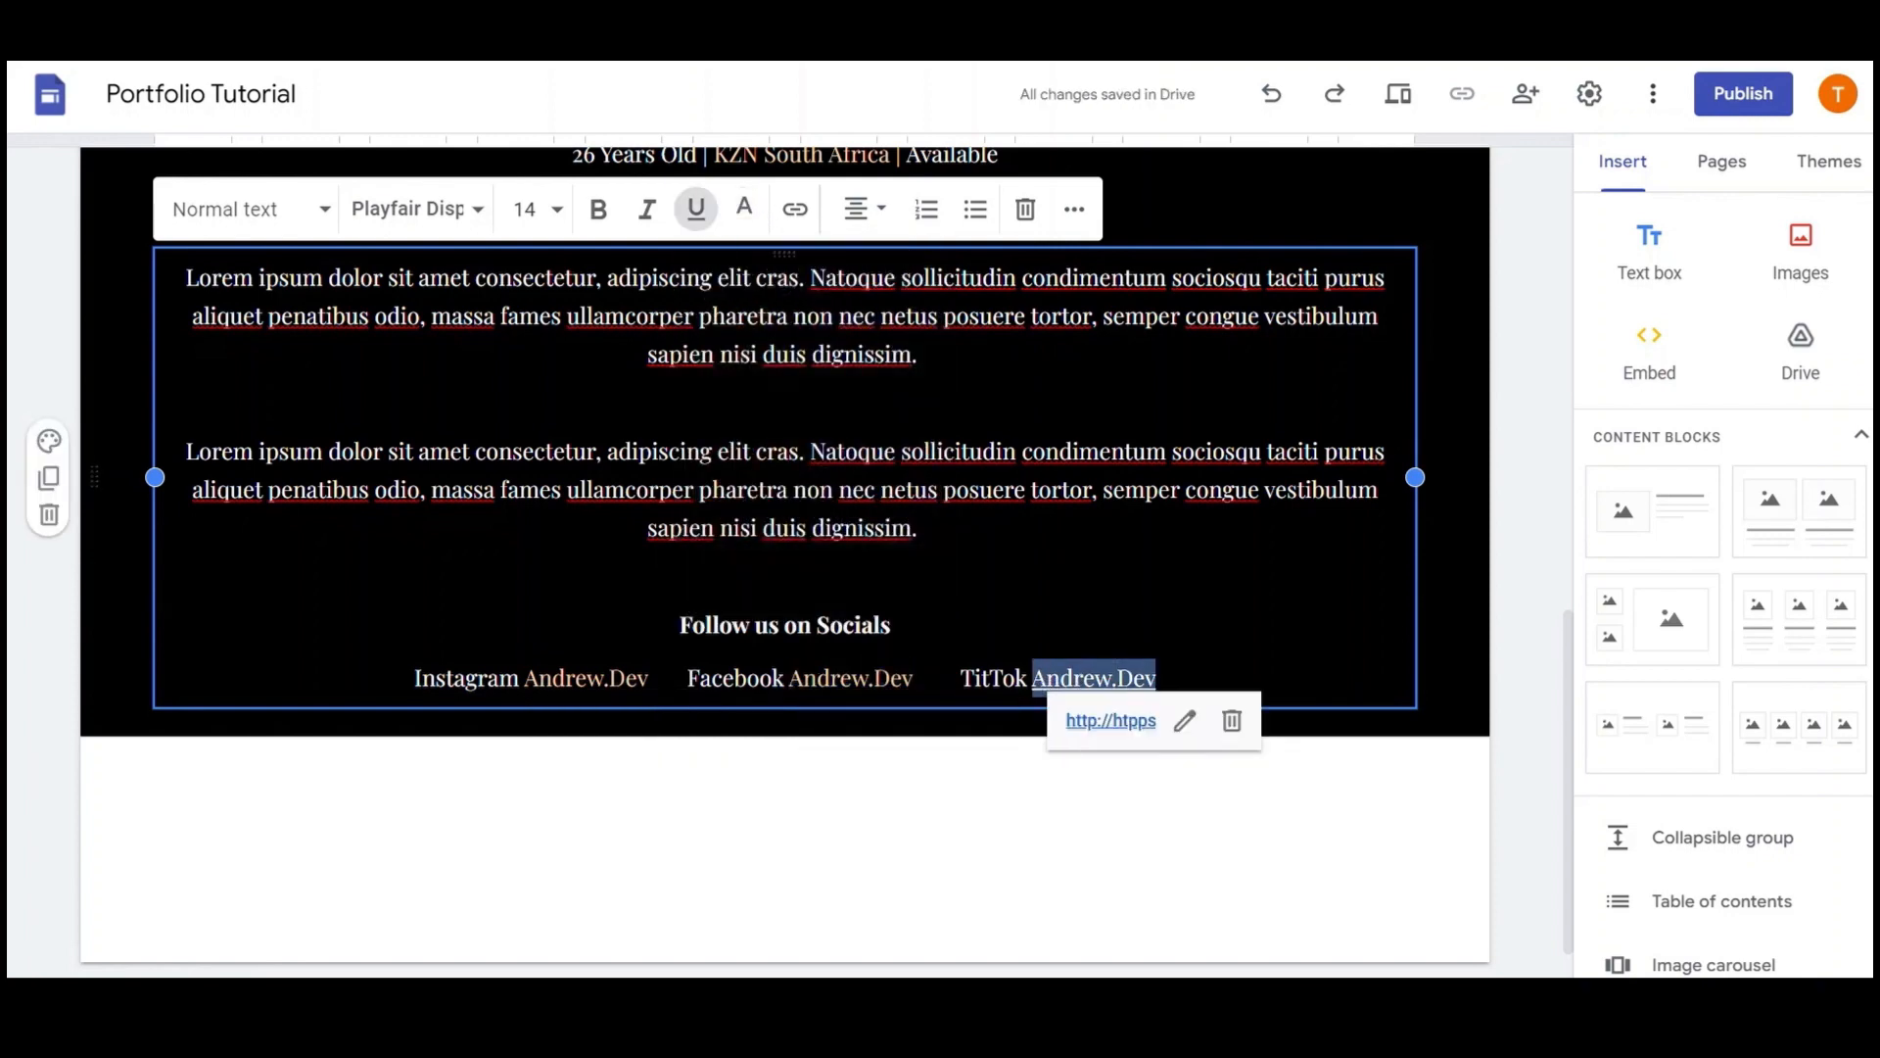
left_click(744, 209)
left_click(700, 589)
left_click(713, 777)
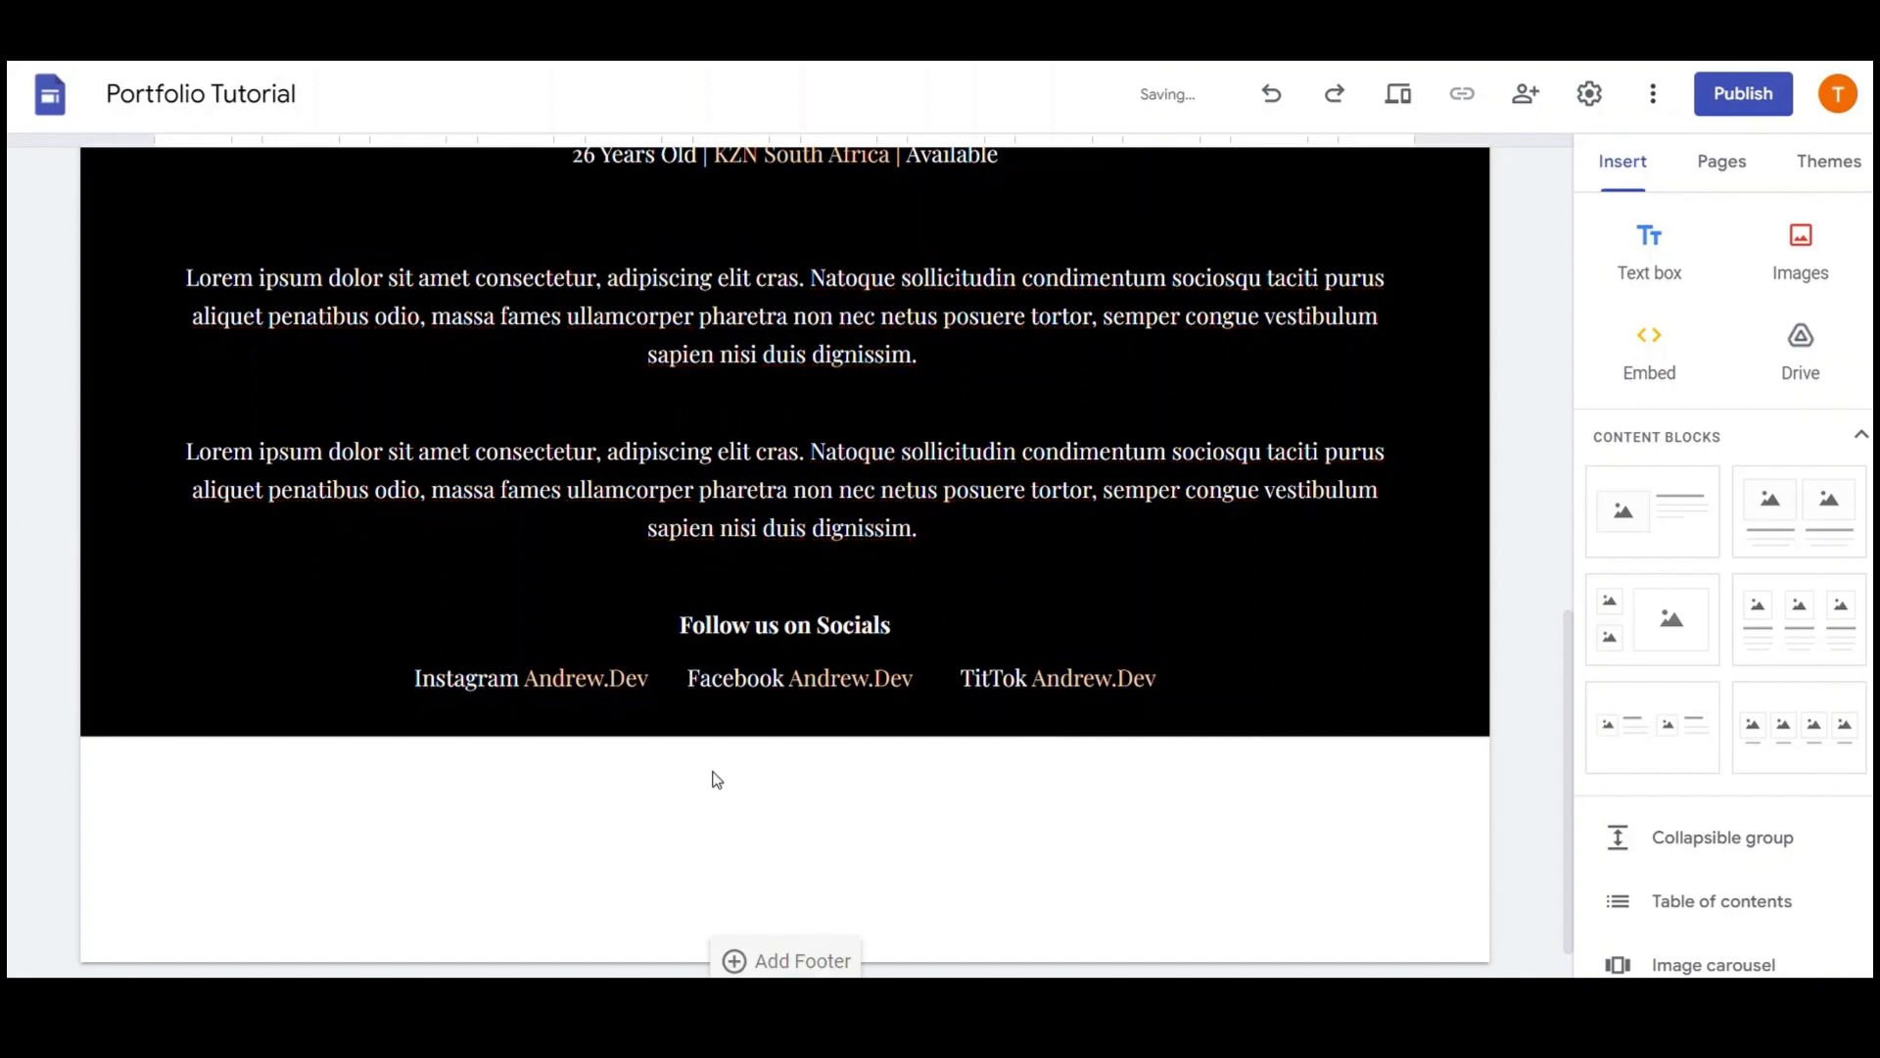
scroll(713, 777, "up", 4)
scroll(784, 558, "down", 2)
scroll(784, 558, "up", 1)
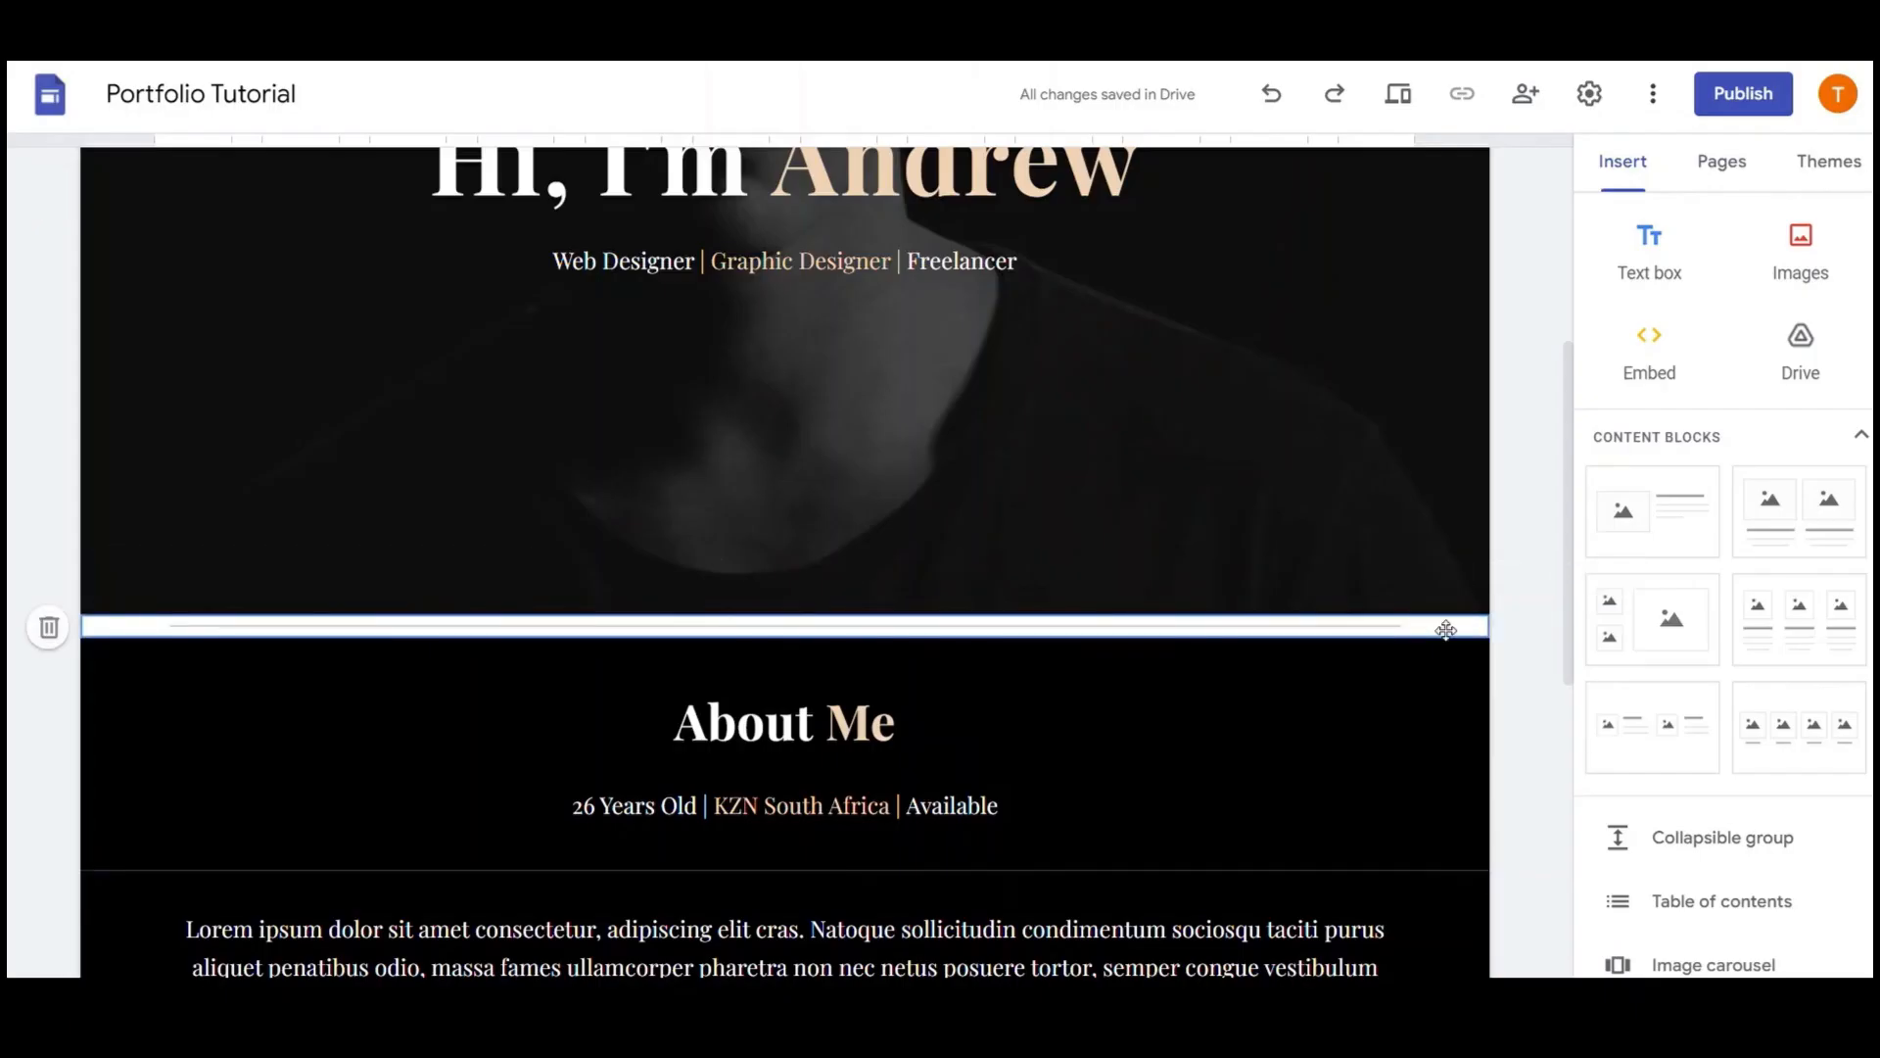
Paste the styled About Me title into a new text box below the socials and retype it as 'My Services'
scroll(1331, 627, "up", 3)
scroll(1331, 630, "down", 8)
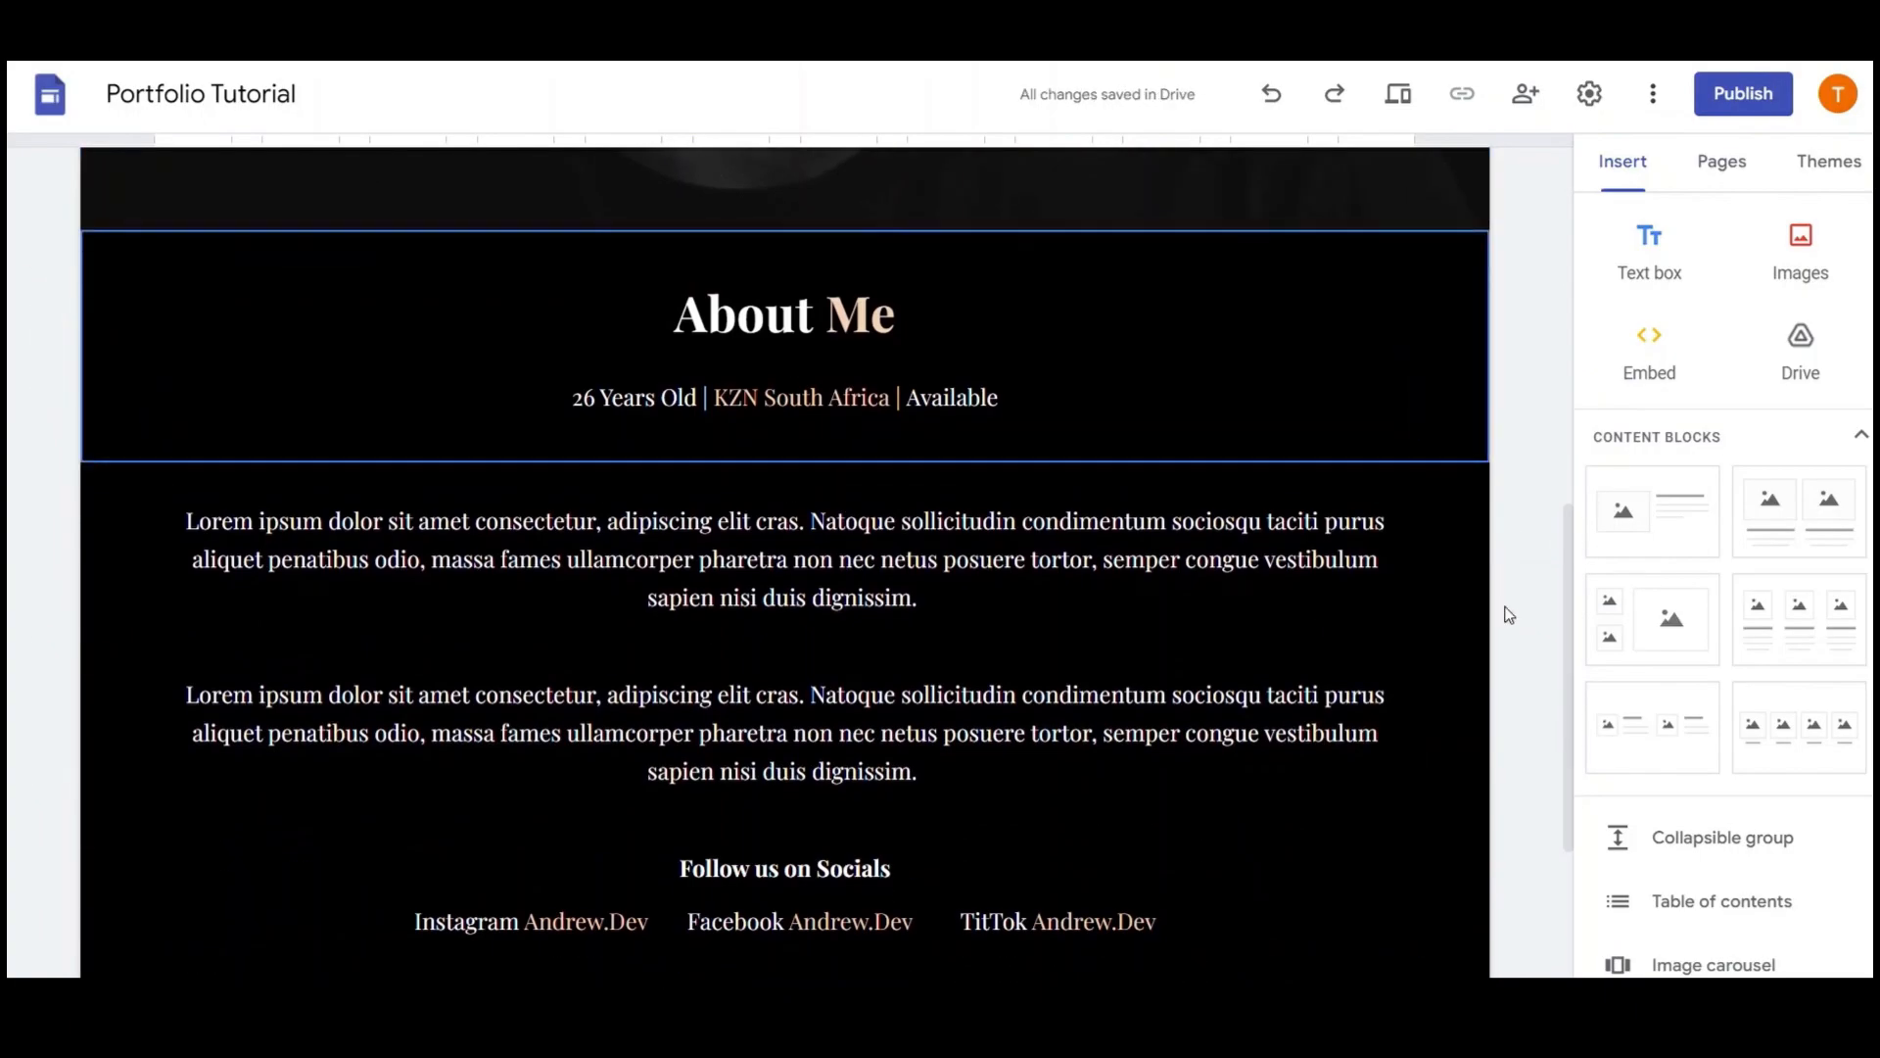
scroll(1503, 613, "down", 3)
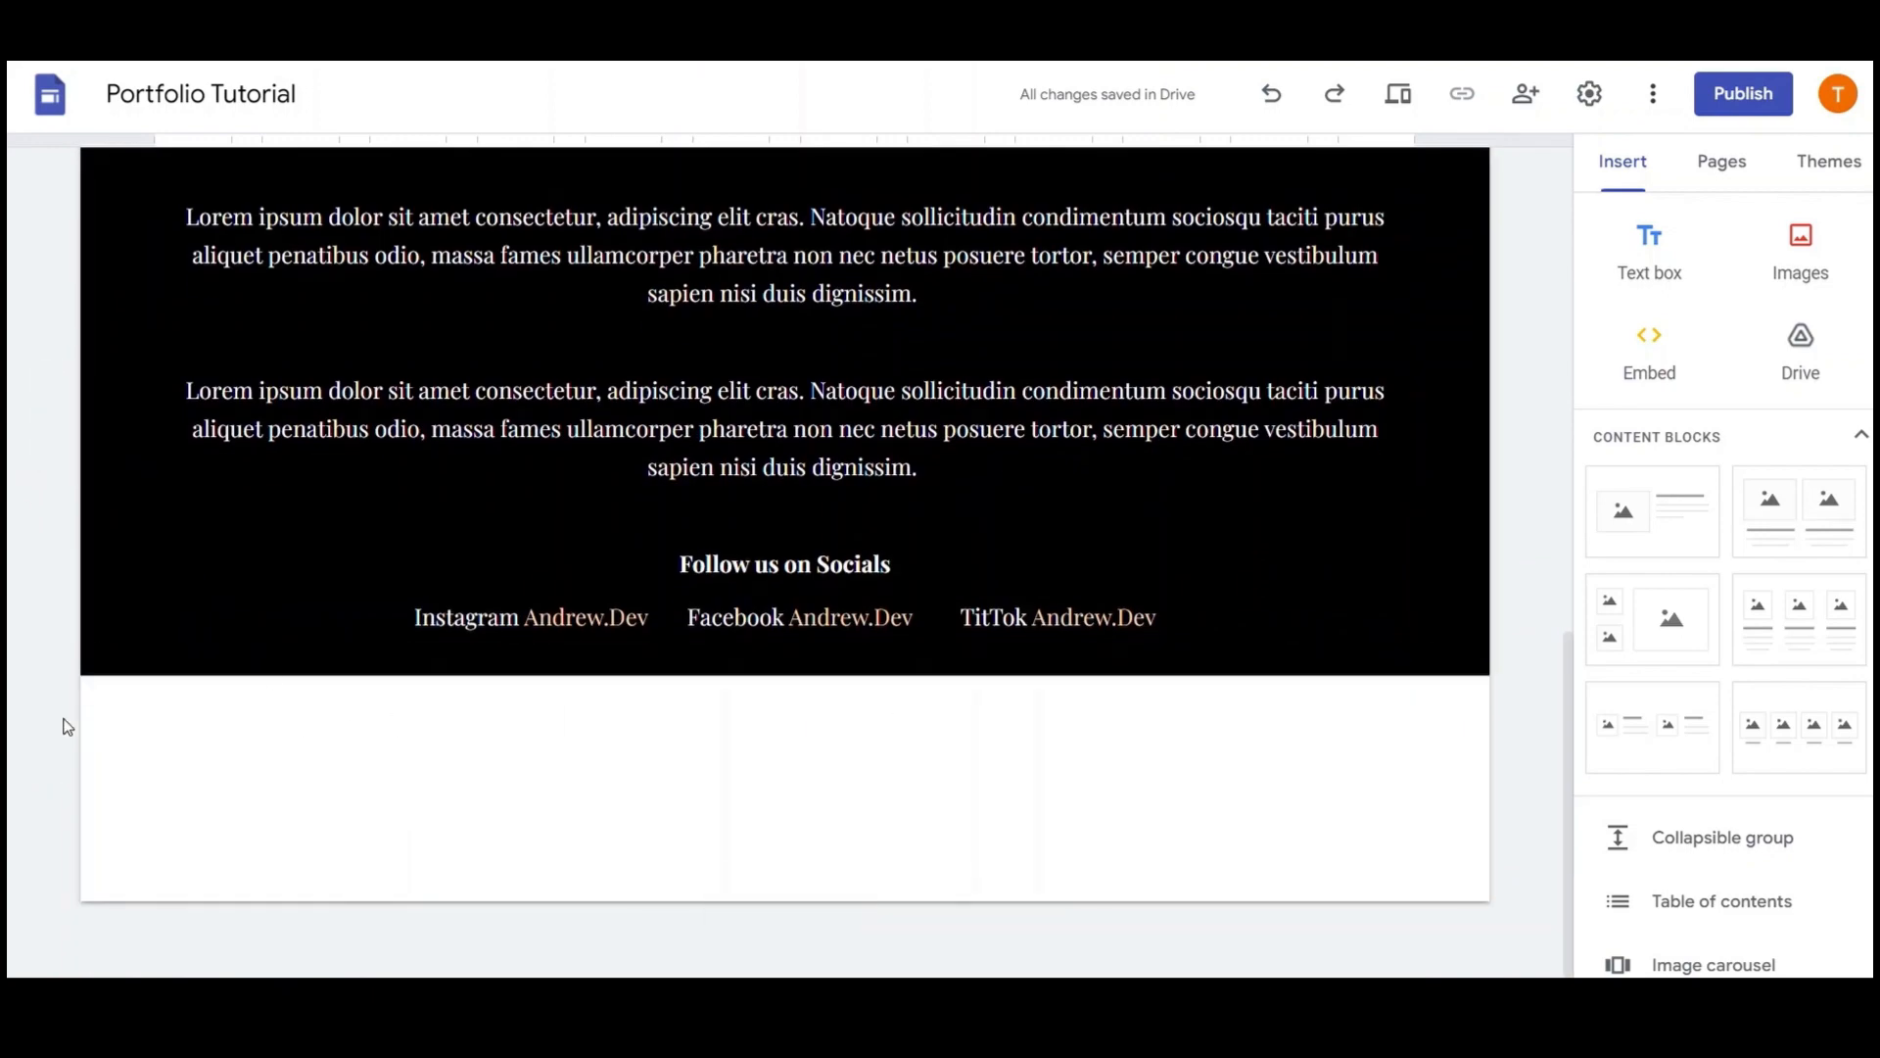
left_click(1658, 252)
type("About Me")
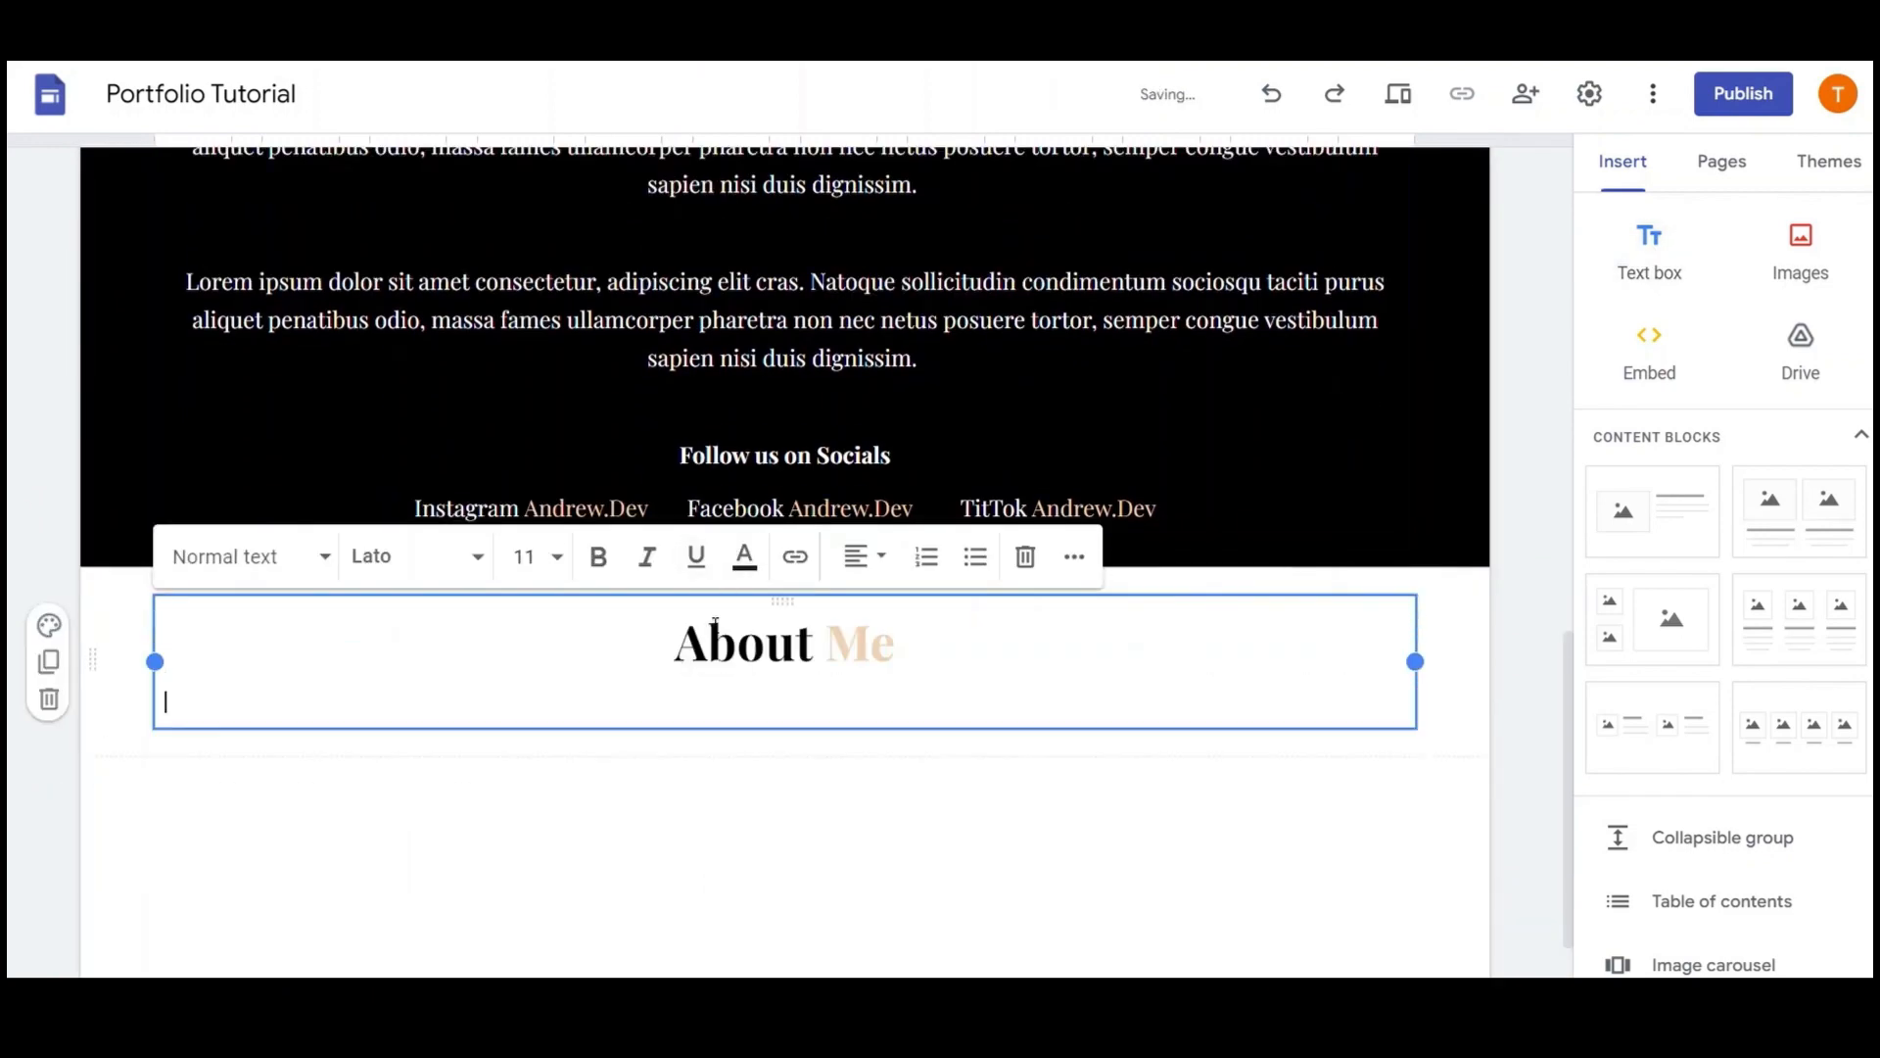
key("BackSpace")
double_click(742, 647)
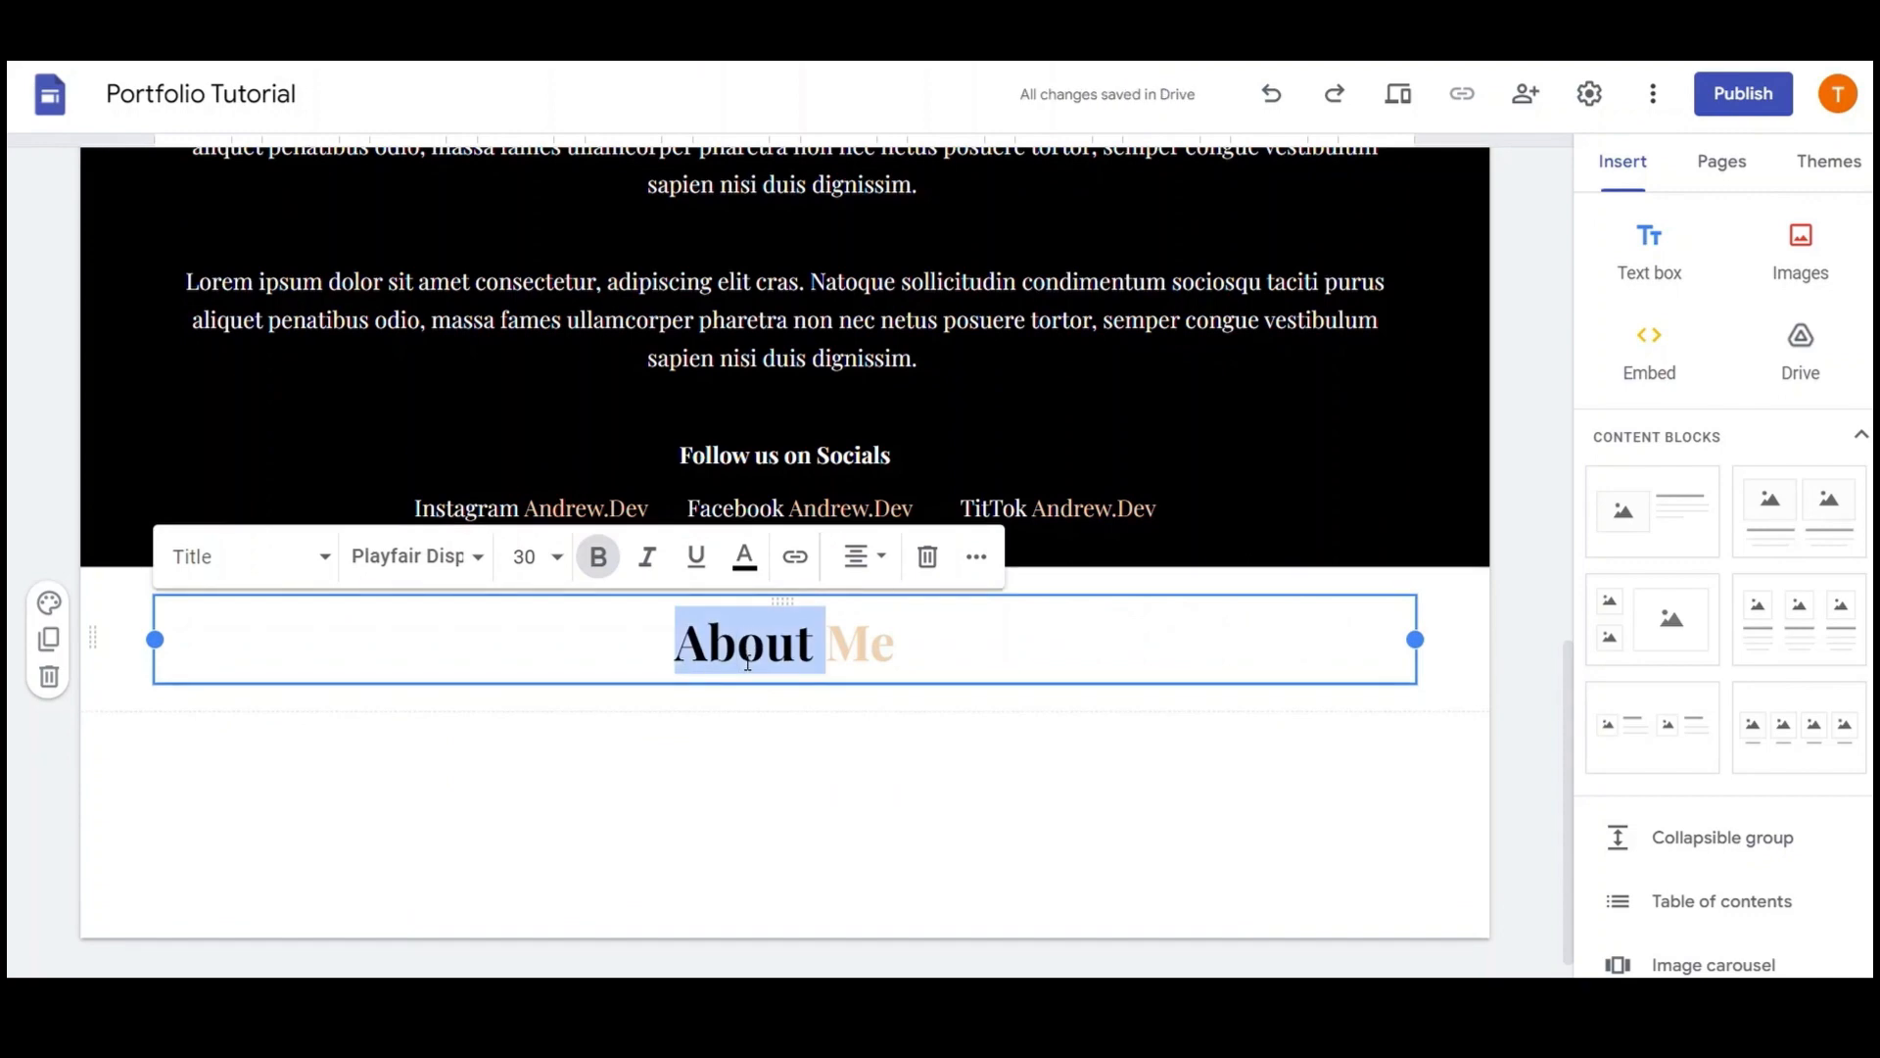
type("My")
double_click(821, 657)
type("Services")
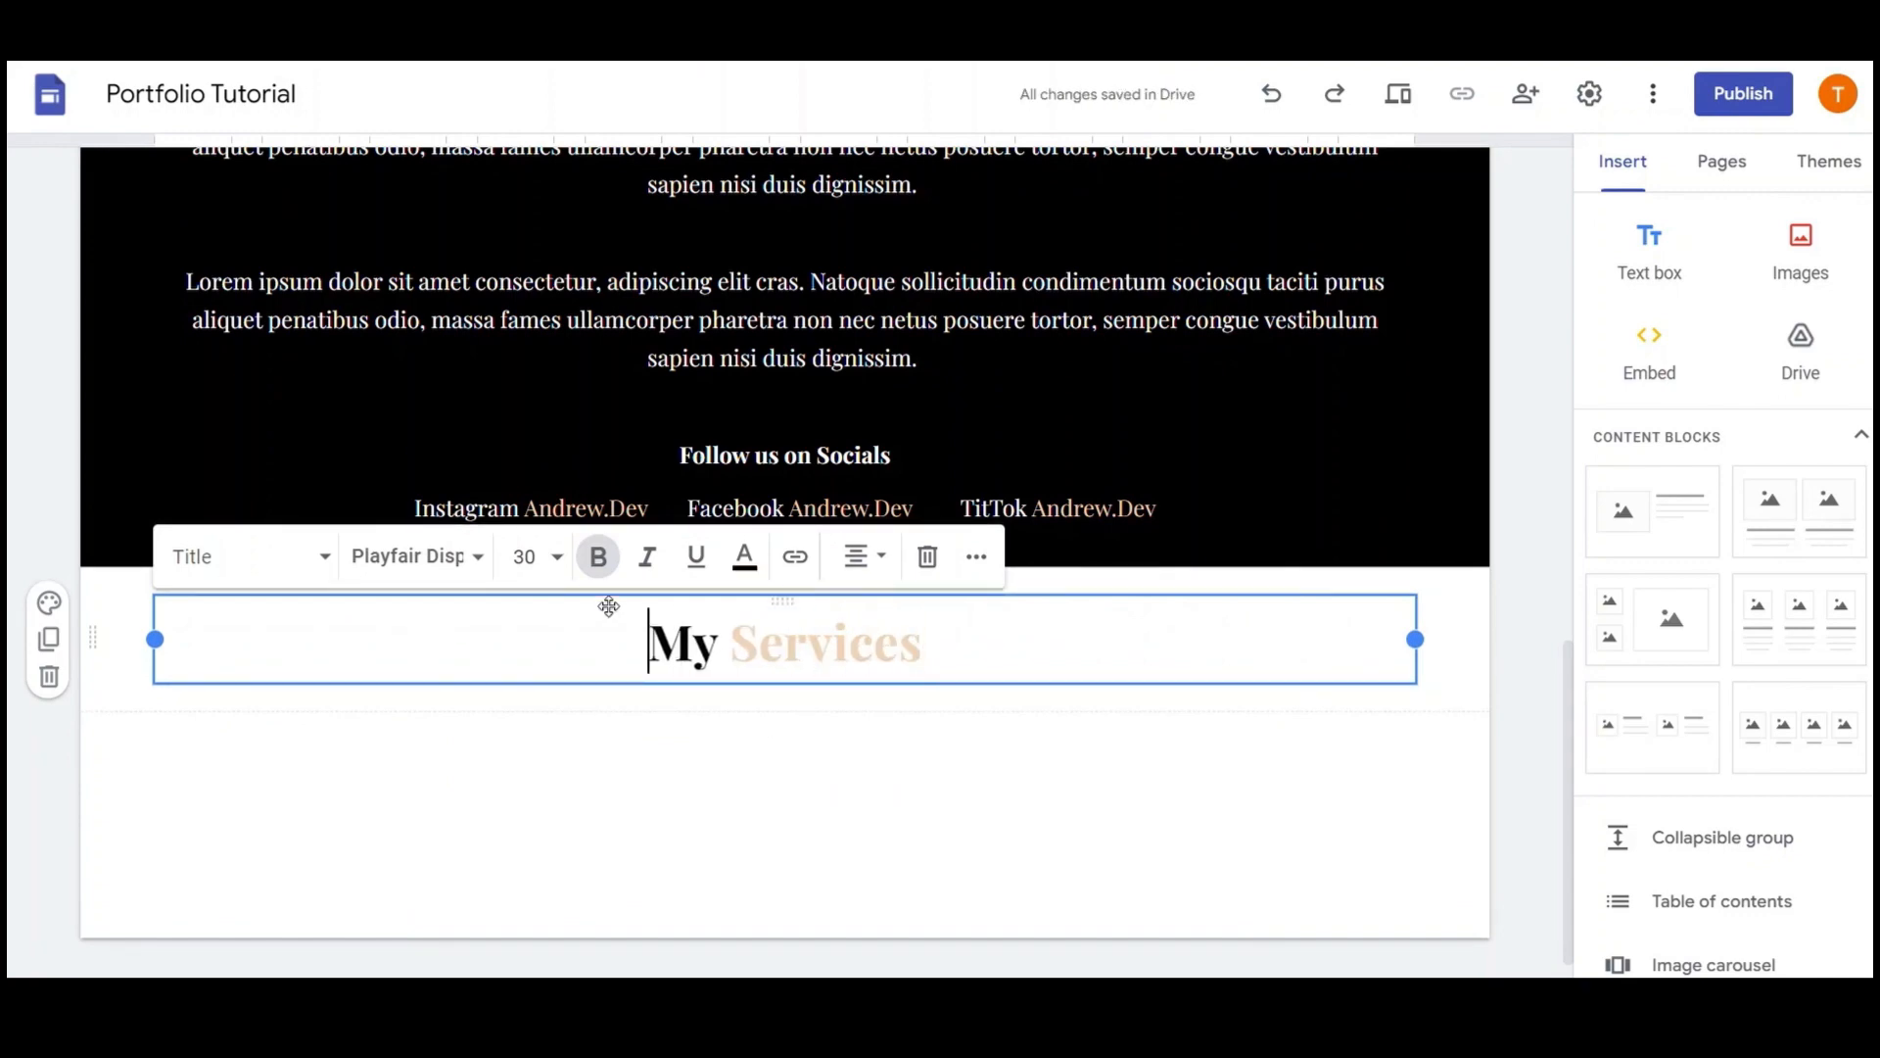
Make the My Services section black and place a thin spacer band above the heading
left_click(48, 603)
left_click(147, 777)
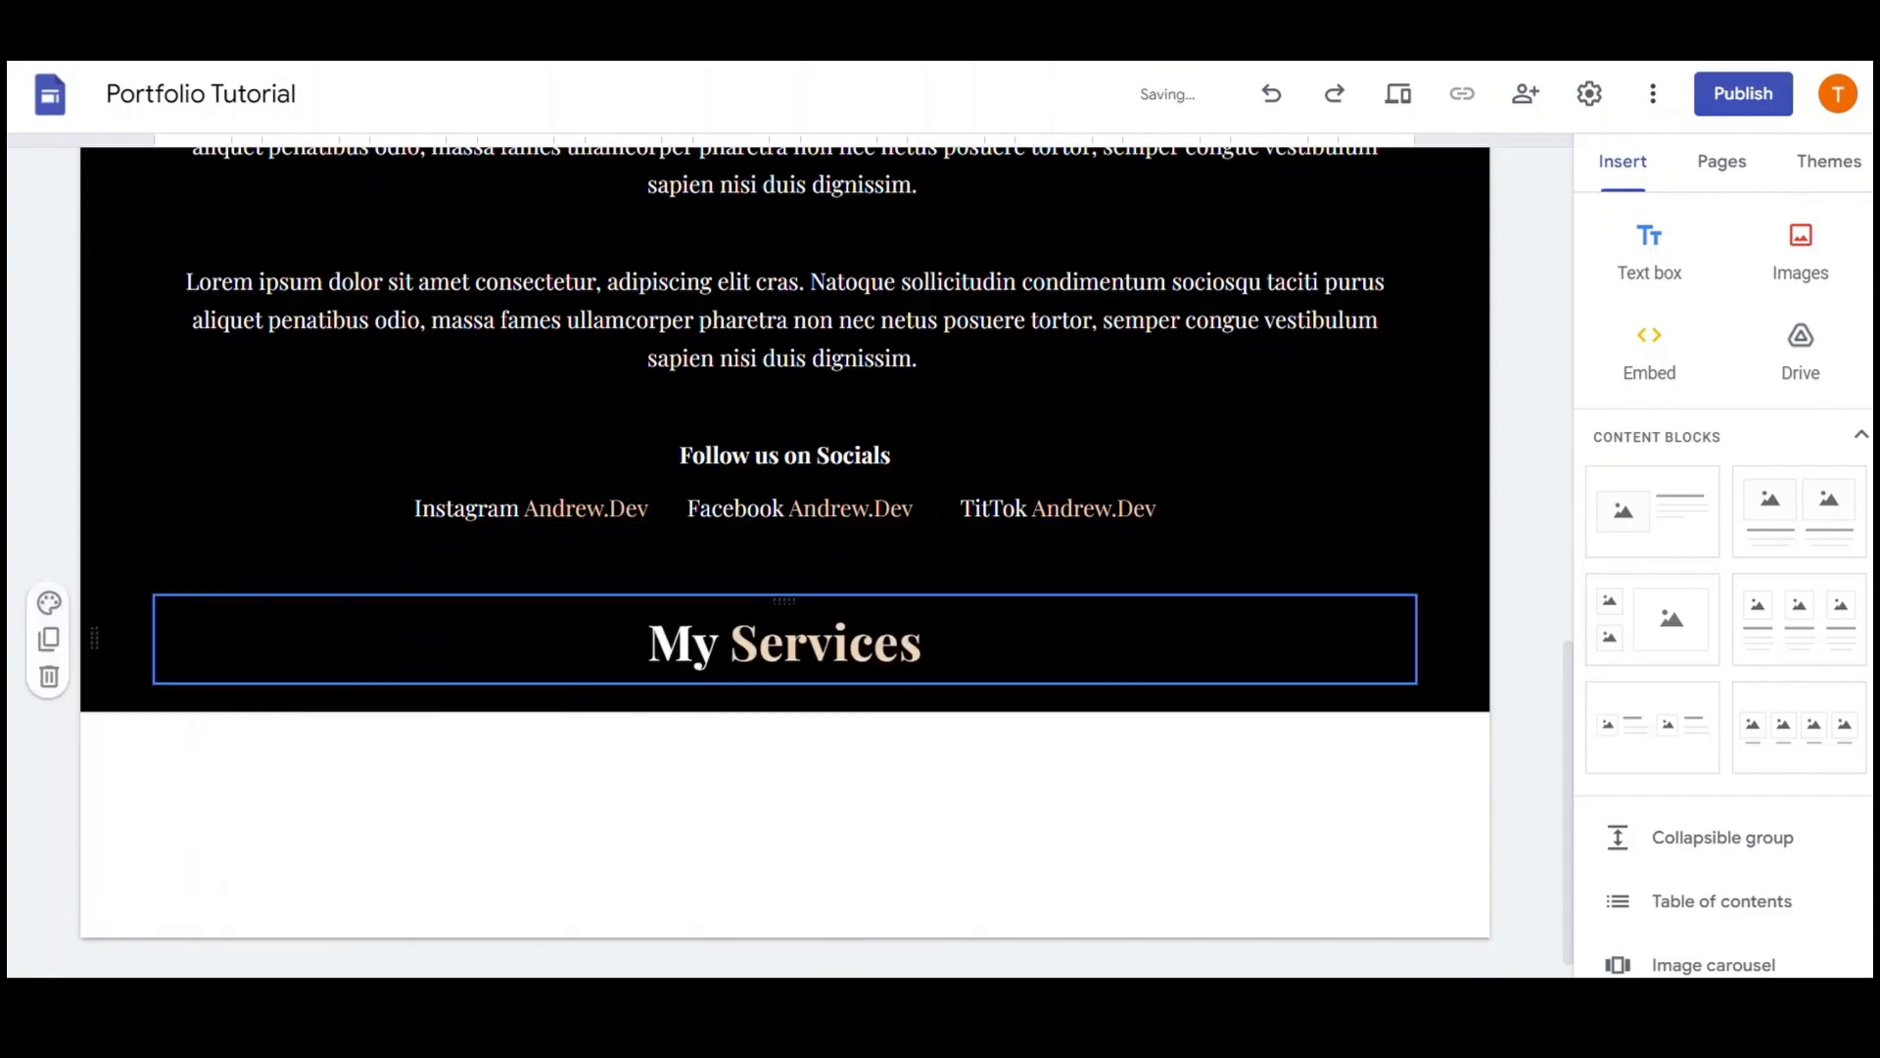
scroll(1427, 742, "down", 1)
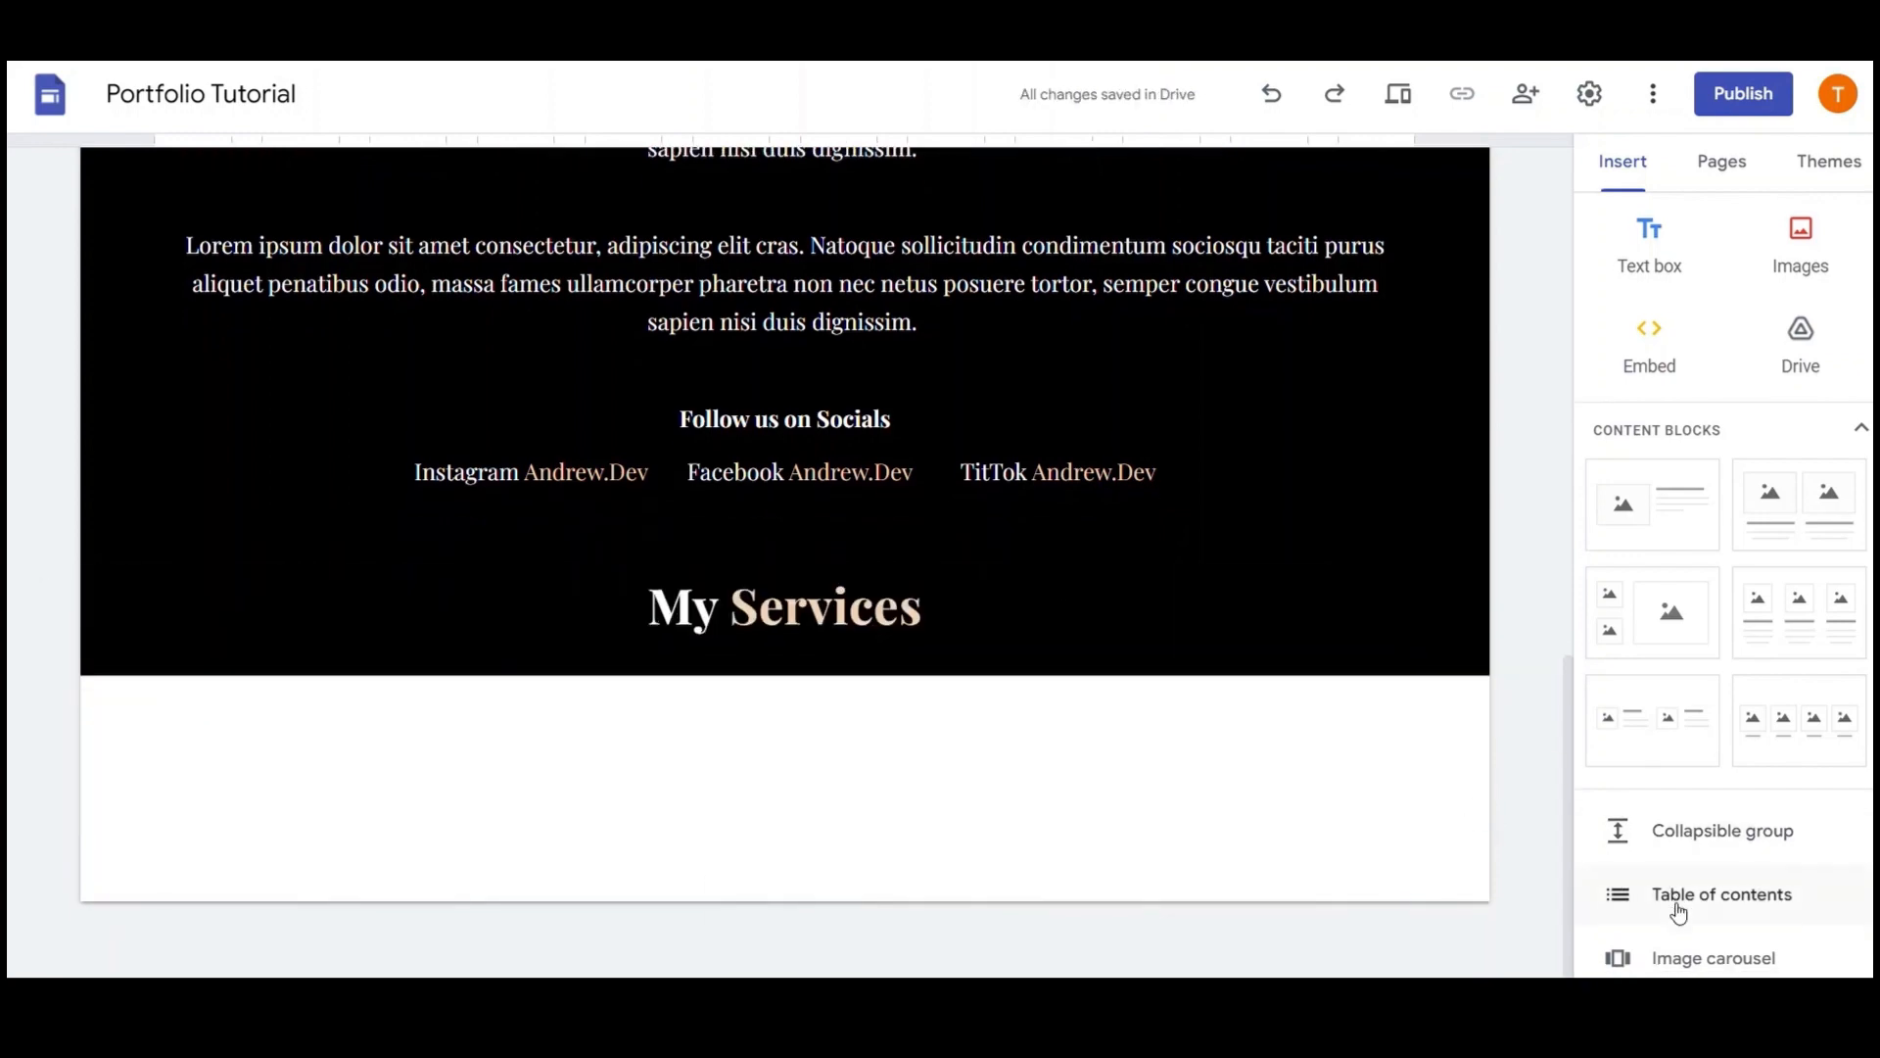
scroll(1620, 898, "down", 5)
left_click(1678, 685)
left_click_drag(129, 661, 142, 528)
left_click(923, 607)
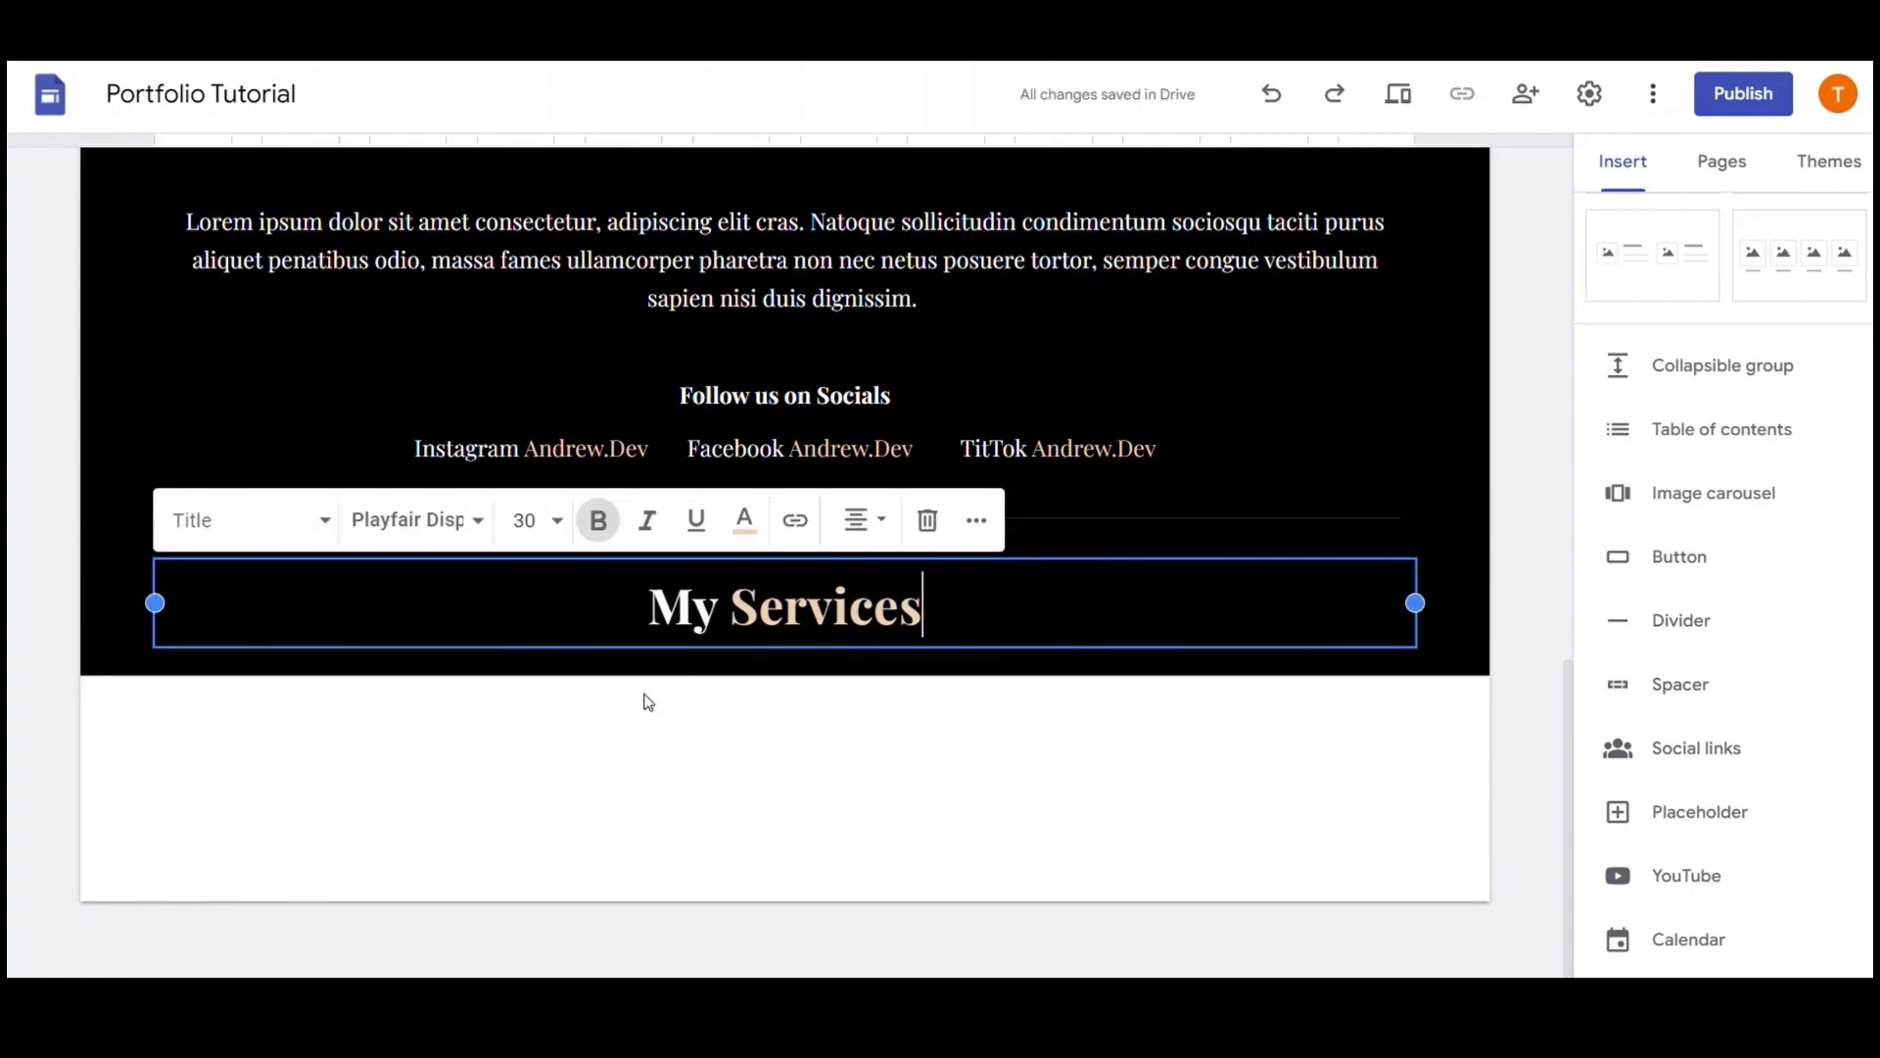
scroll(1645, 471, "up", 5)
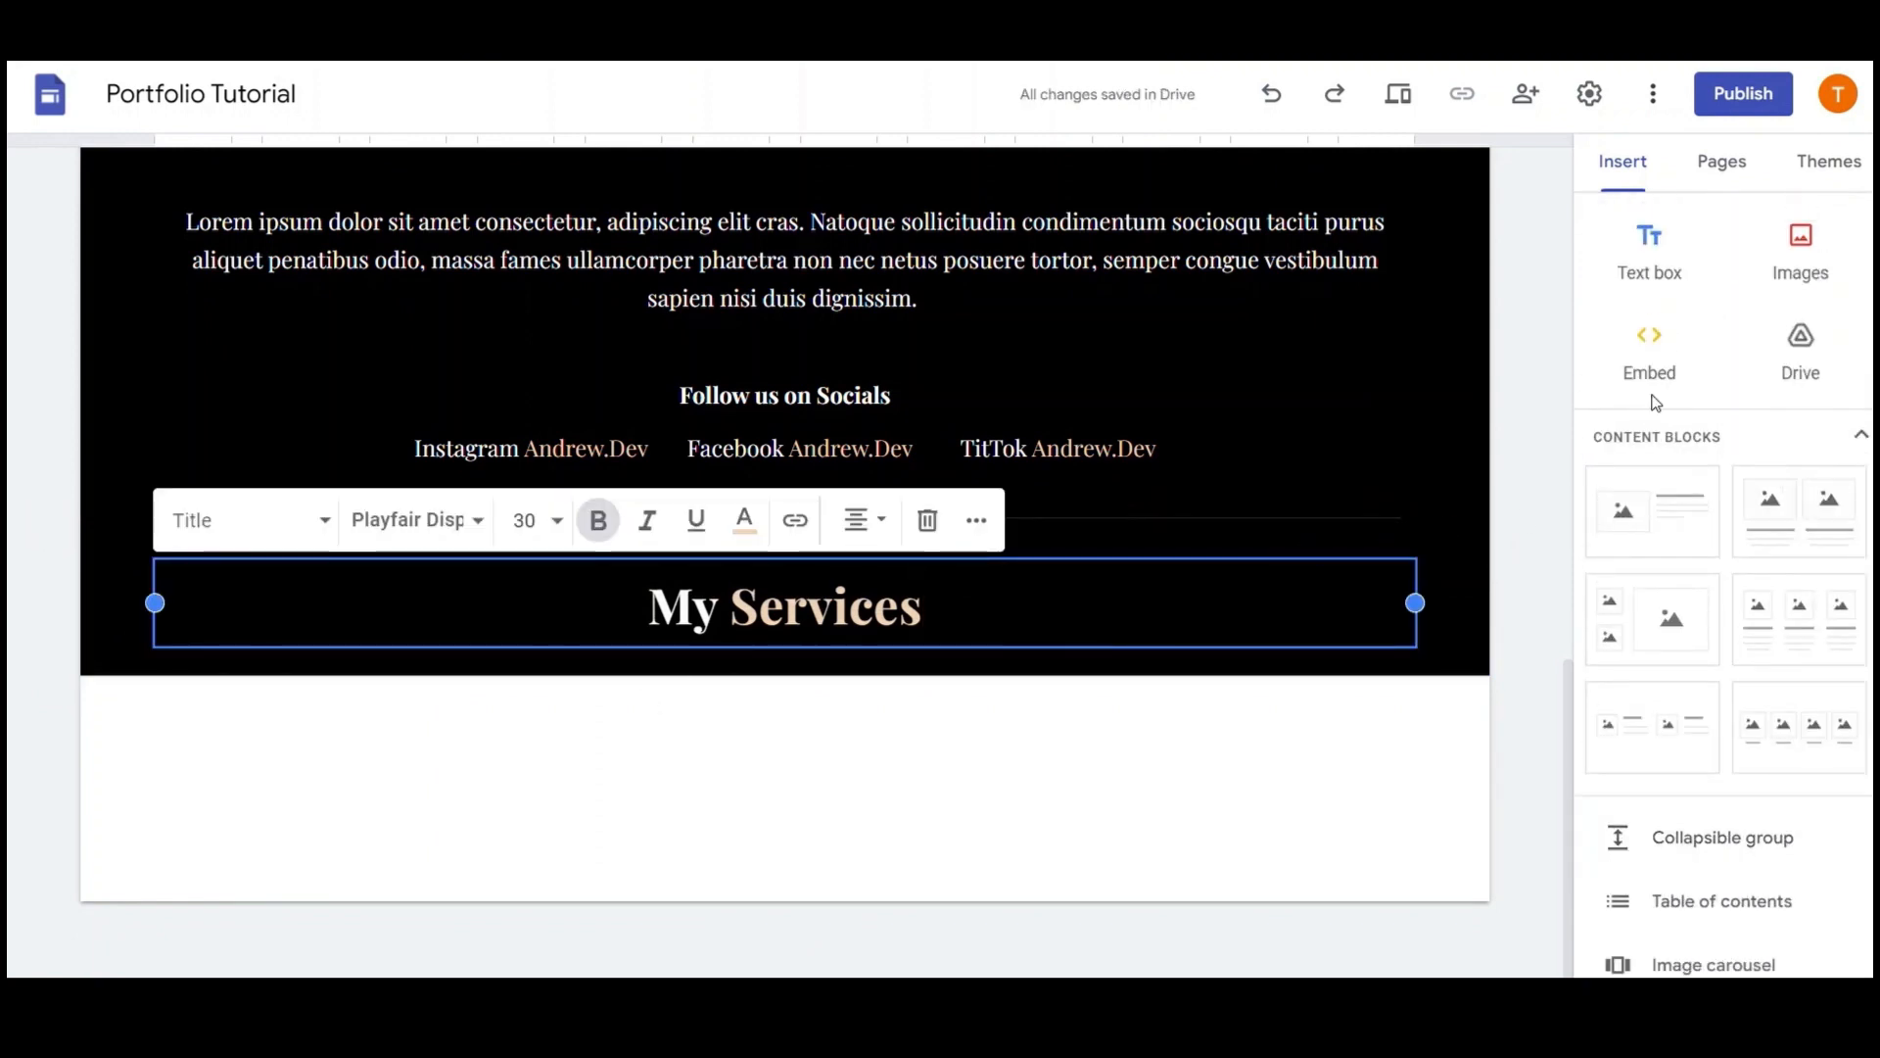
Insert a three-column image and text block with the dark Style 3 section colour
left_click(1801, 617)
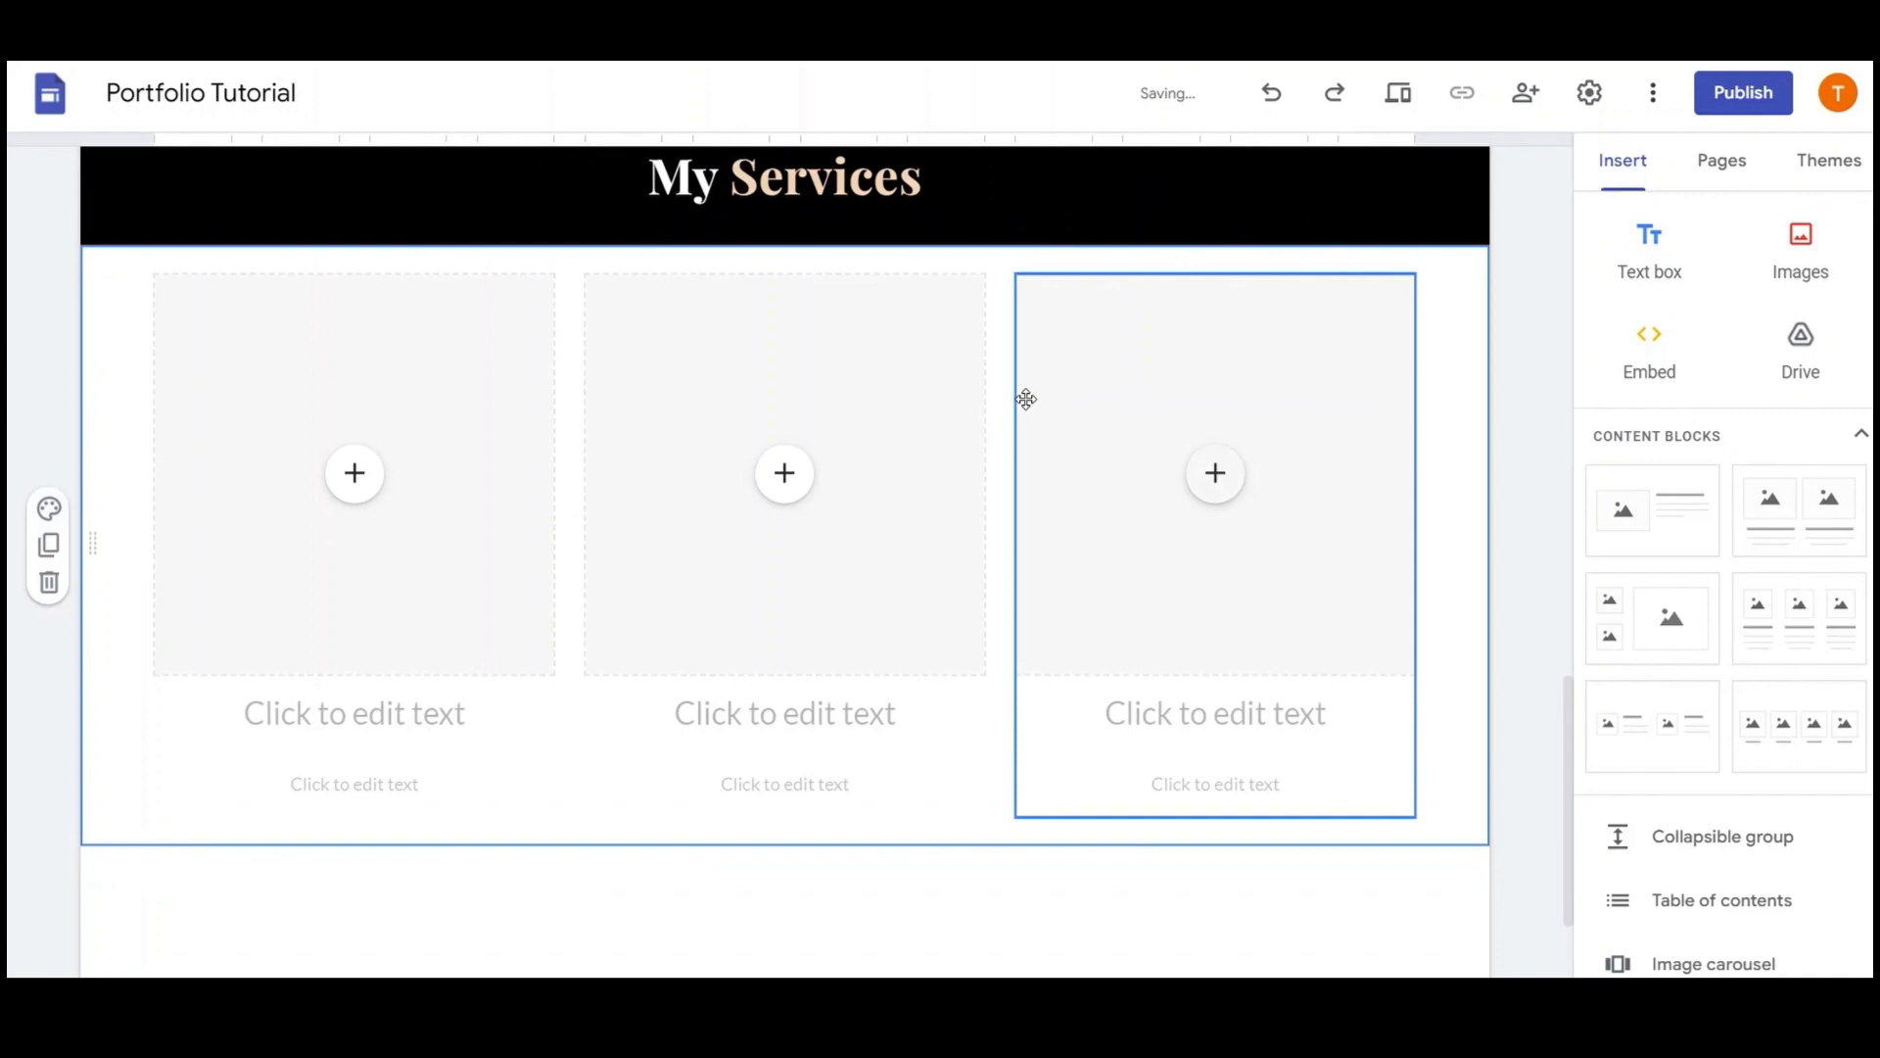
left_click(49, 508)
left_click(152, 680)
Title the columns 'Service One', 'Service Two' and 'Service Three'
left_click(415, 715)
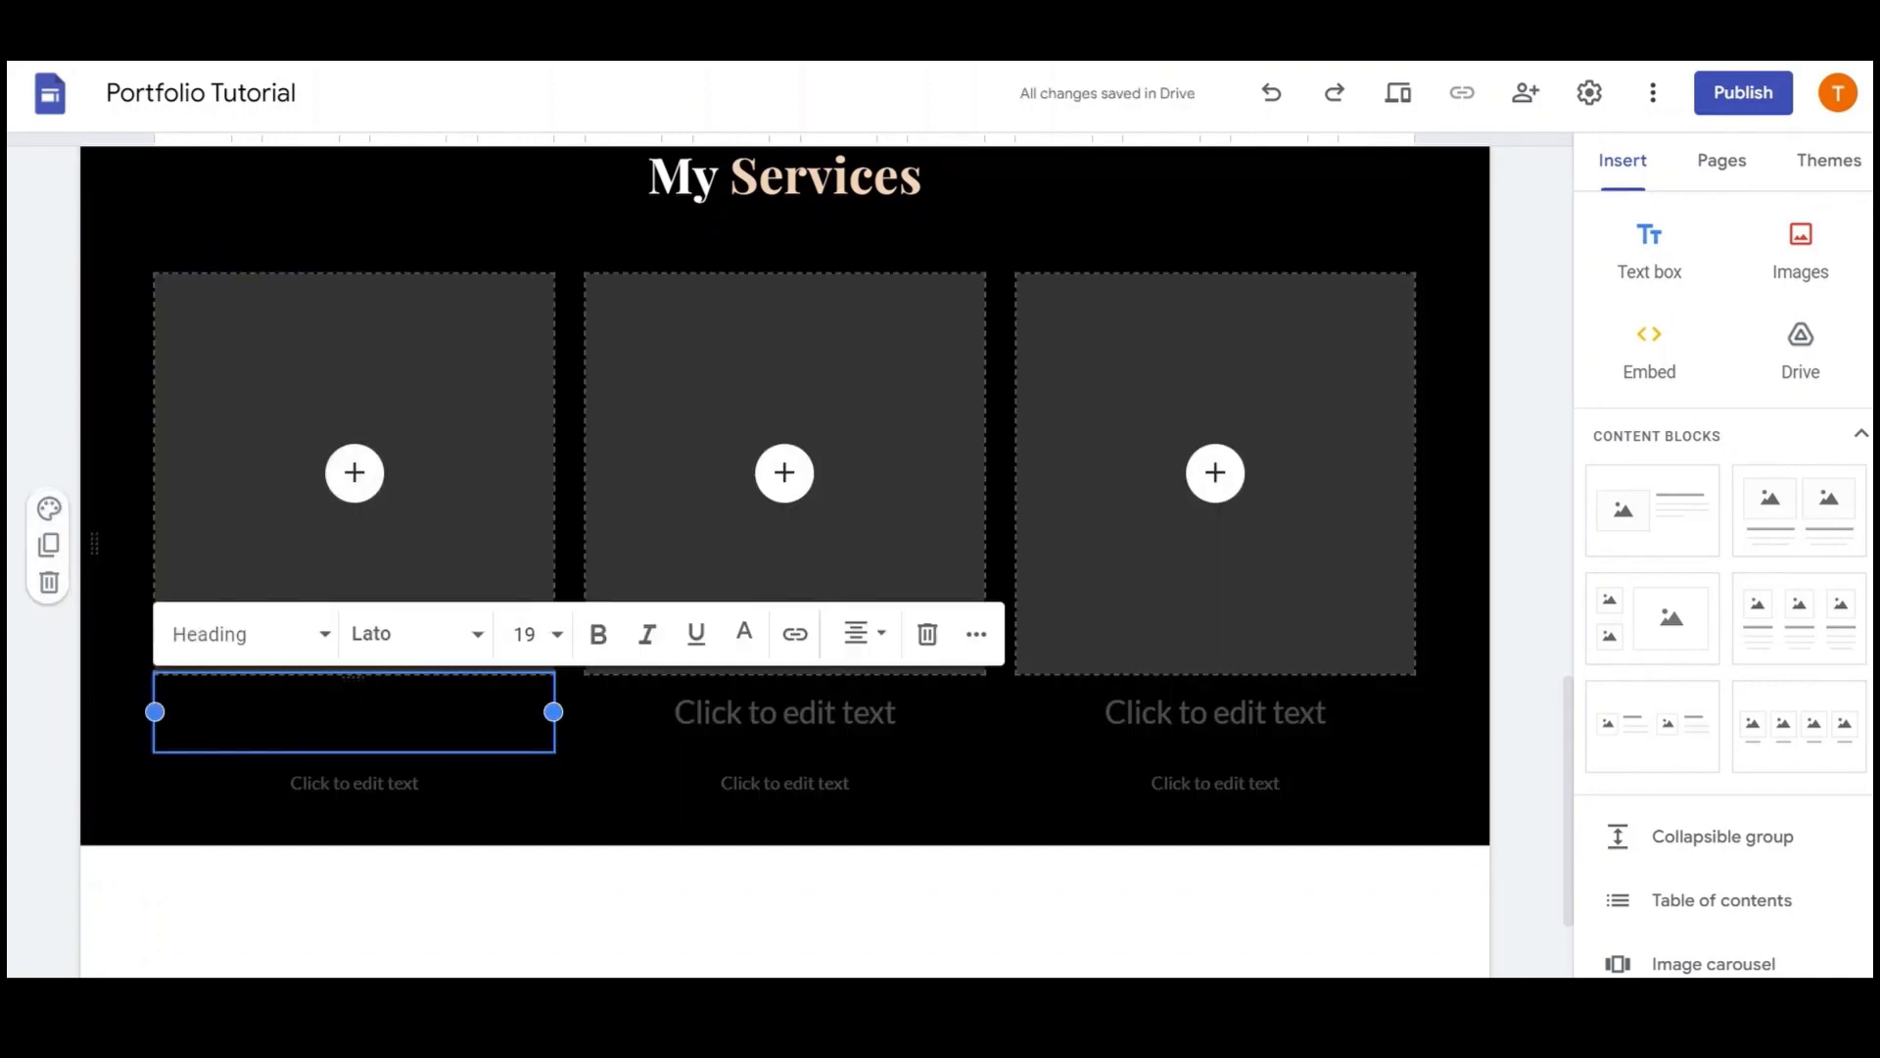
type("Service One")
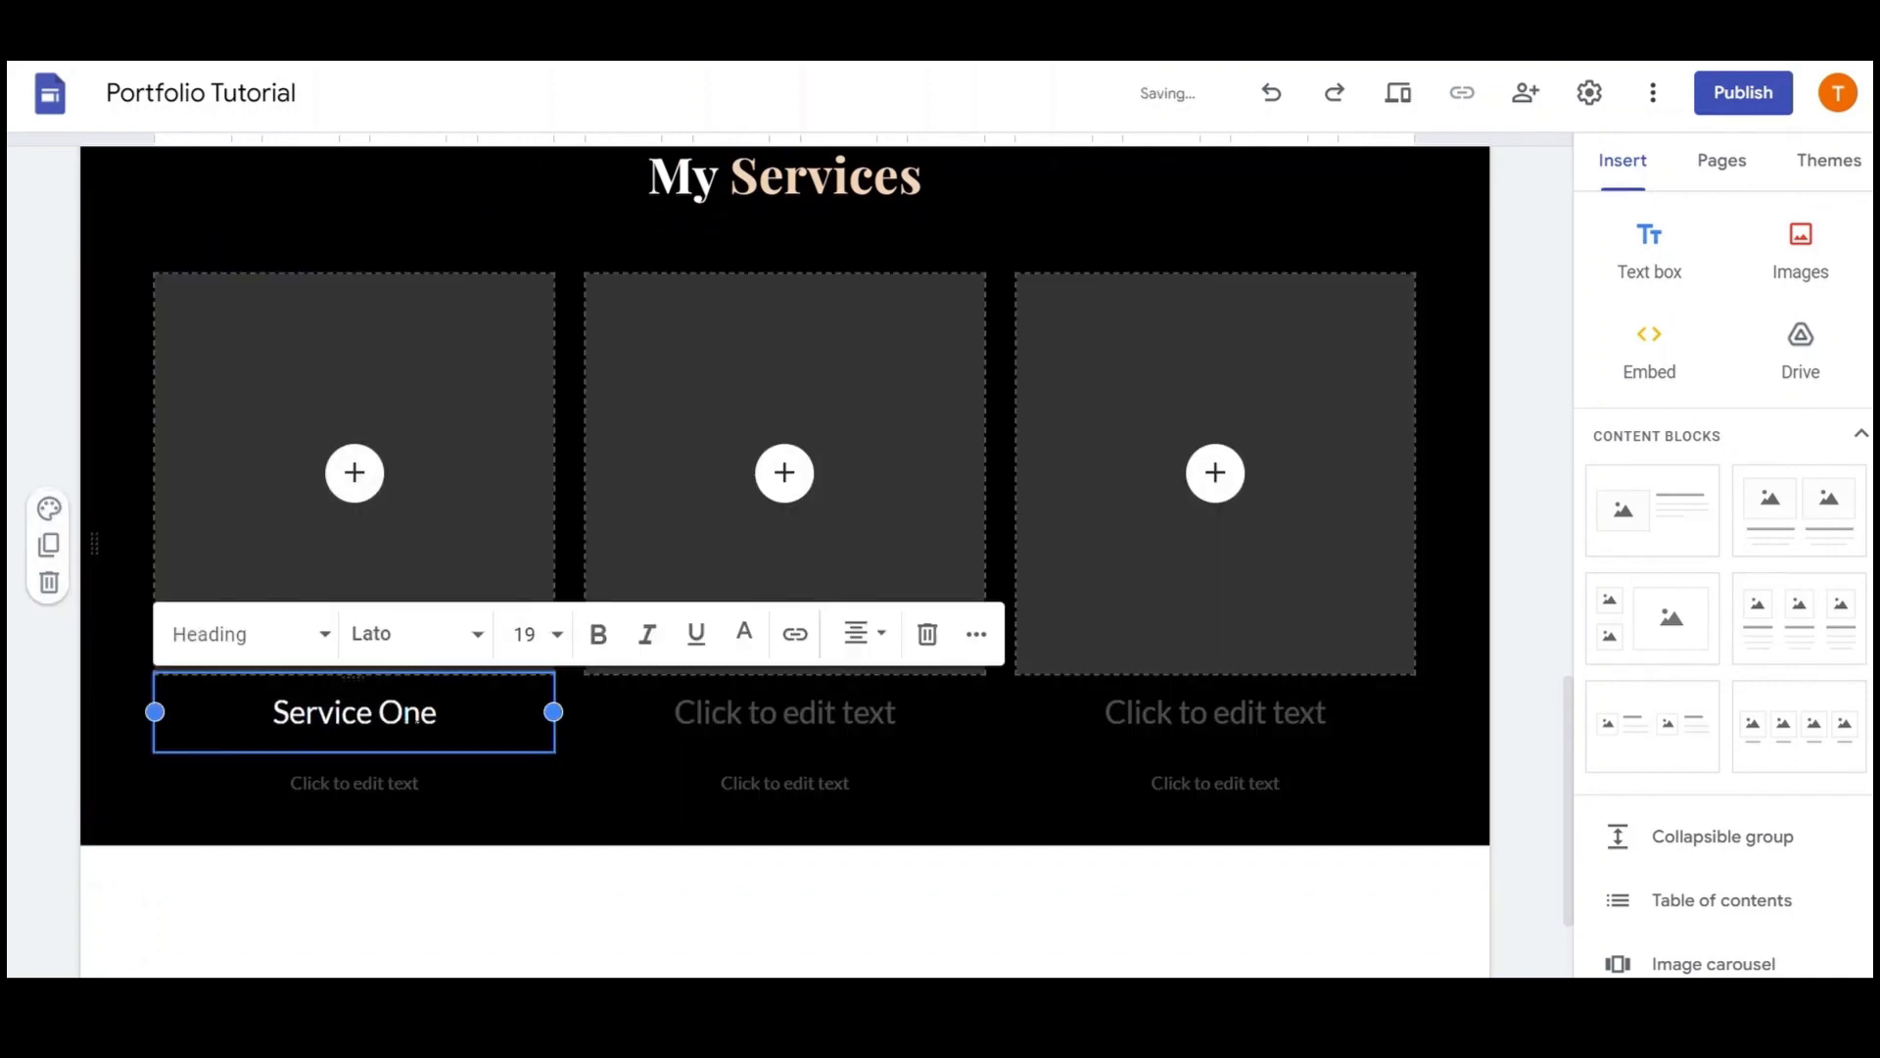
left_click(786, 712)
type("Service ")
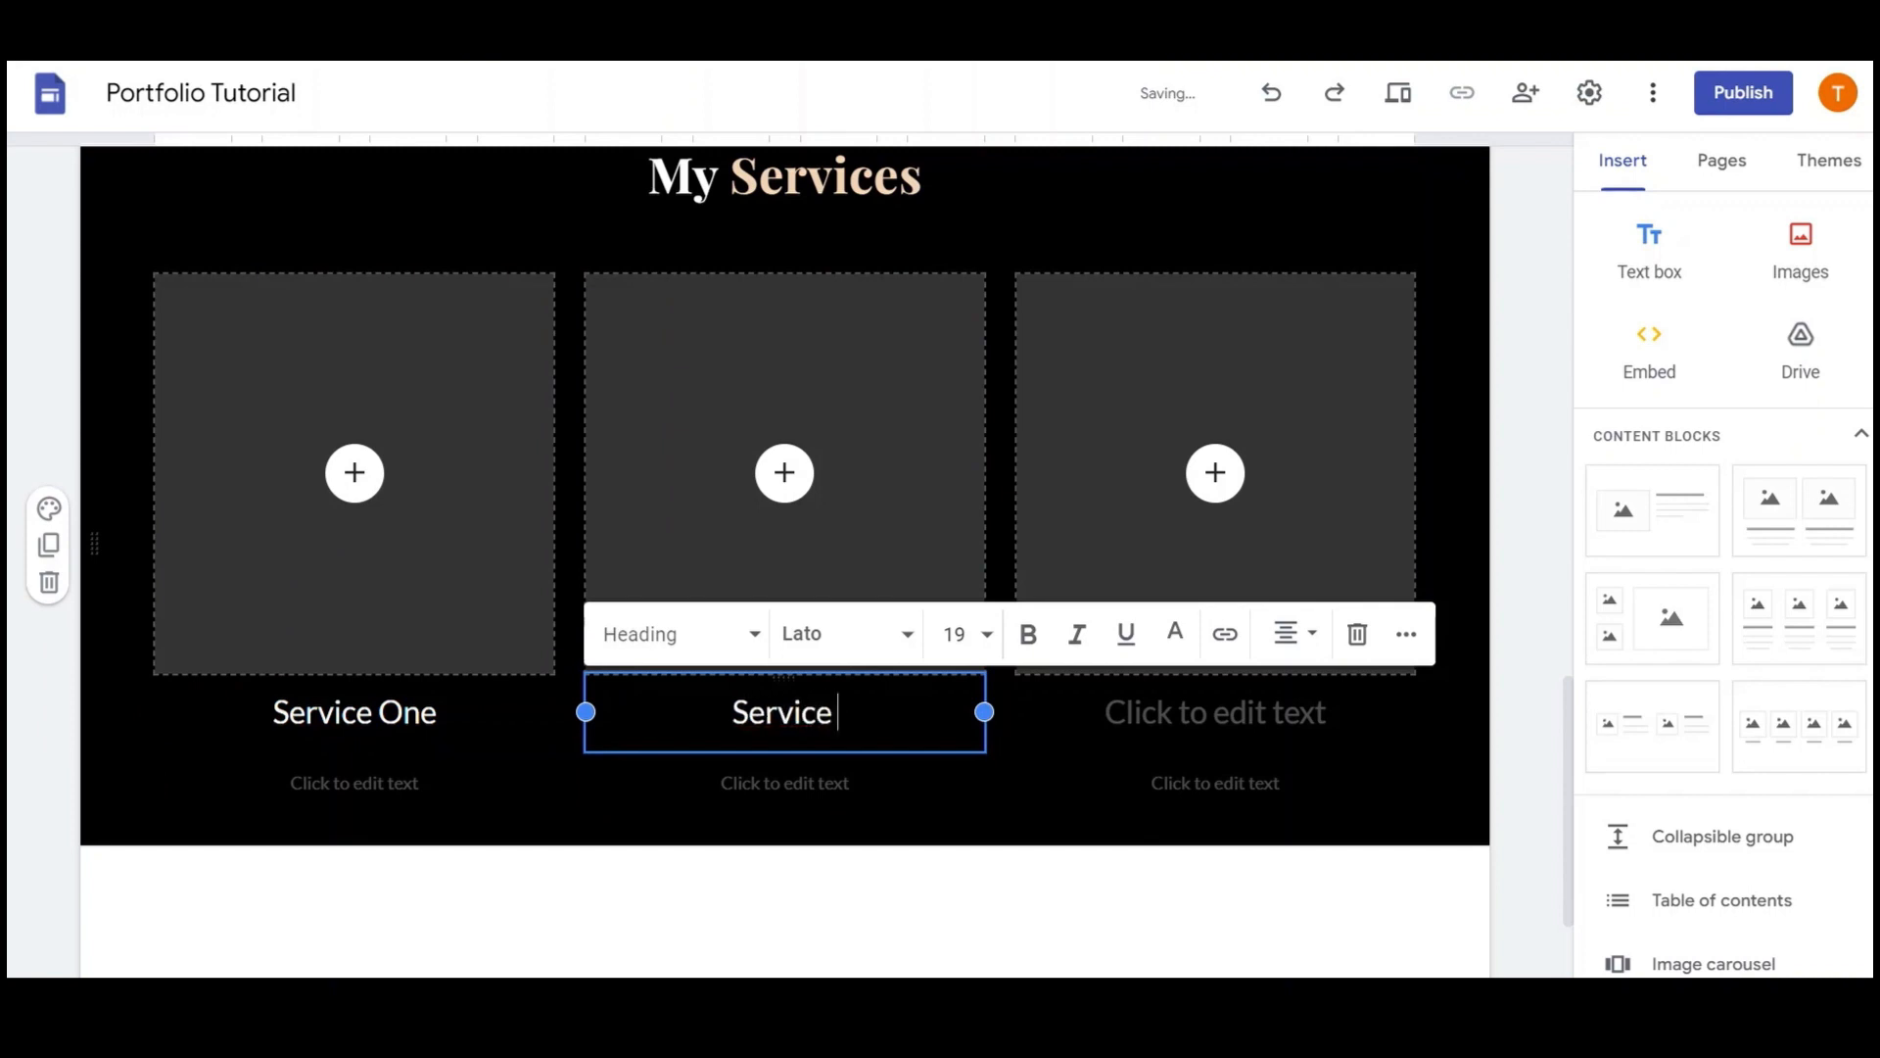
type("Two")
left_click(1214, 712)
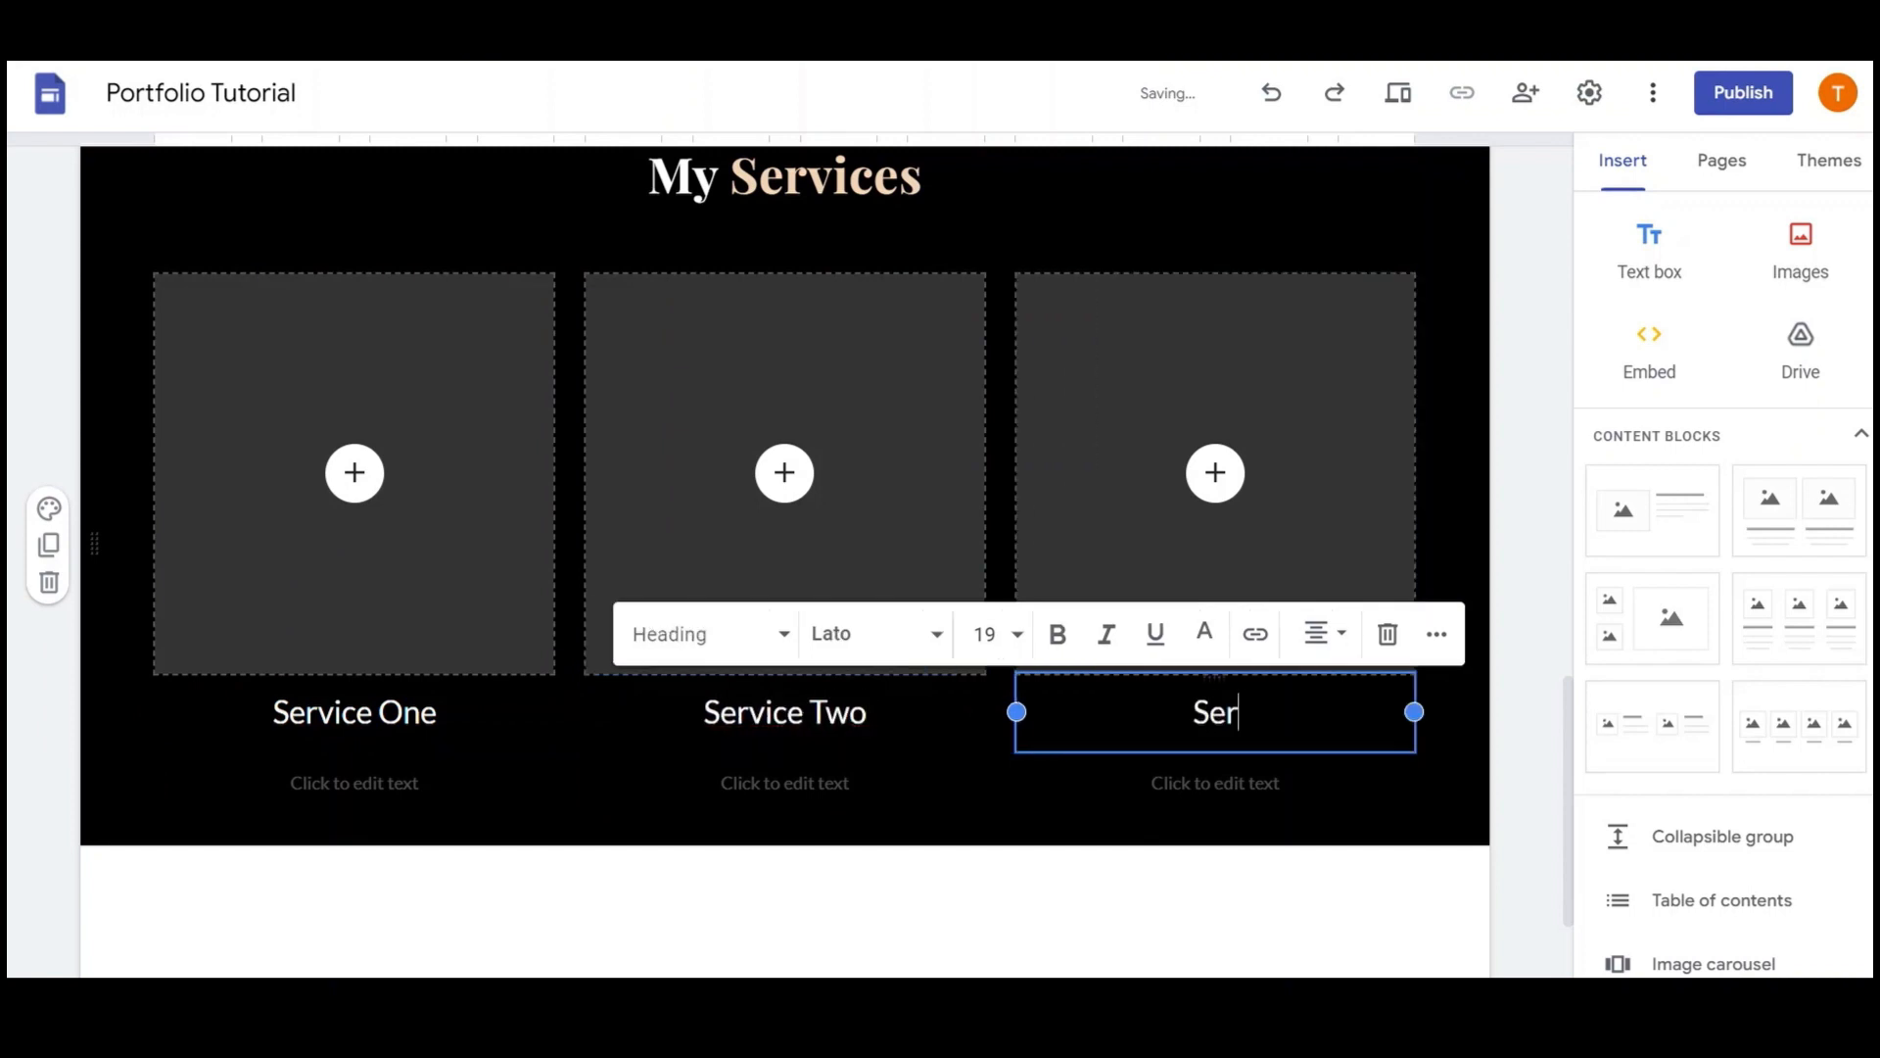
type("Service Three")
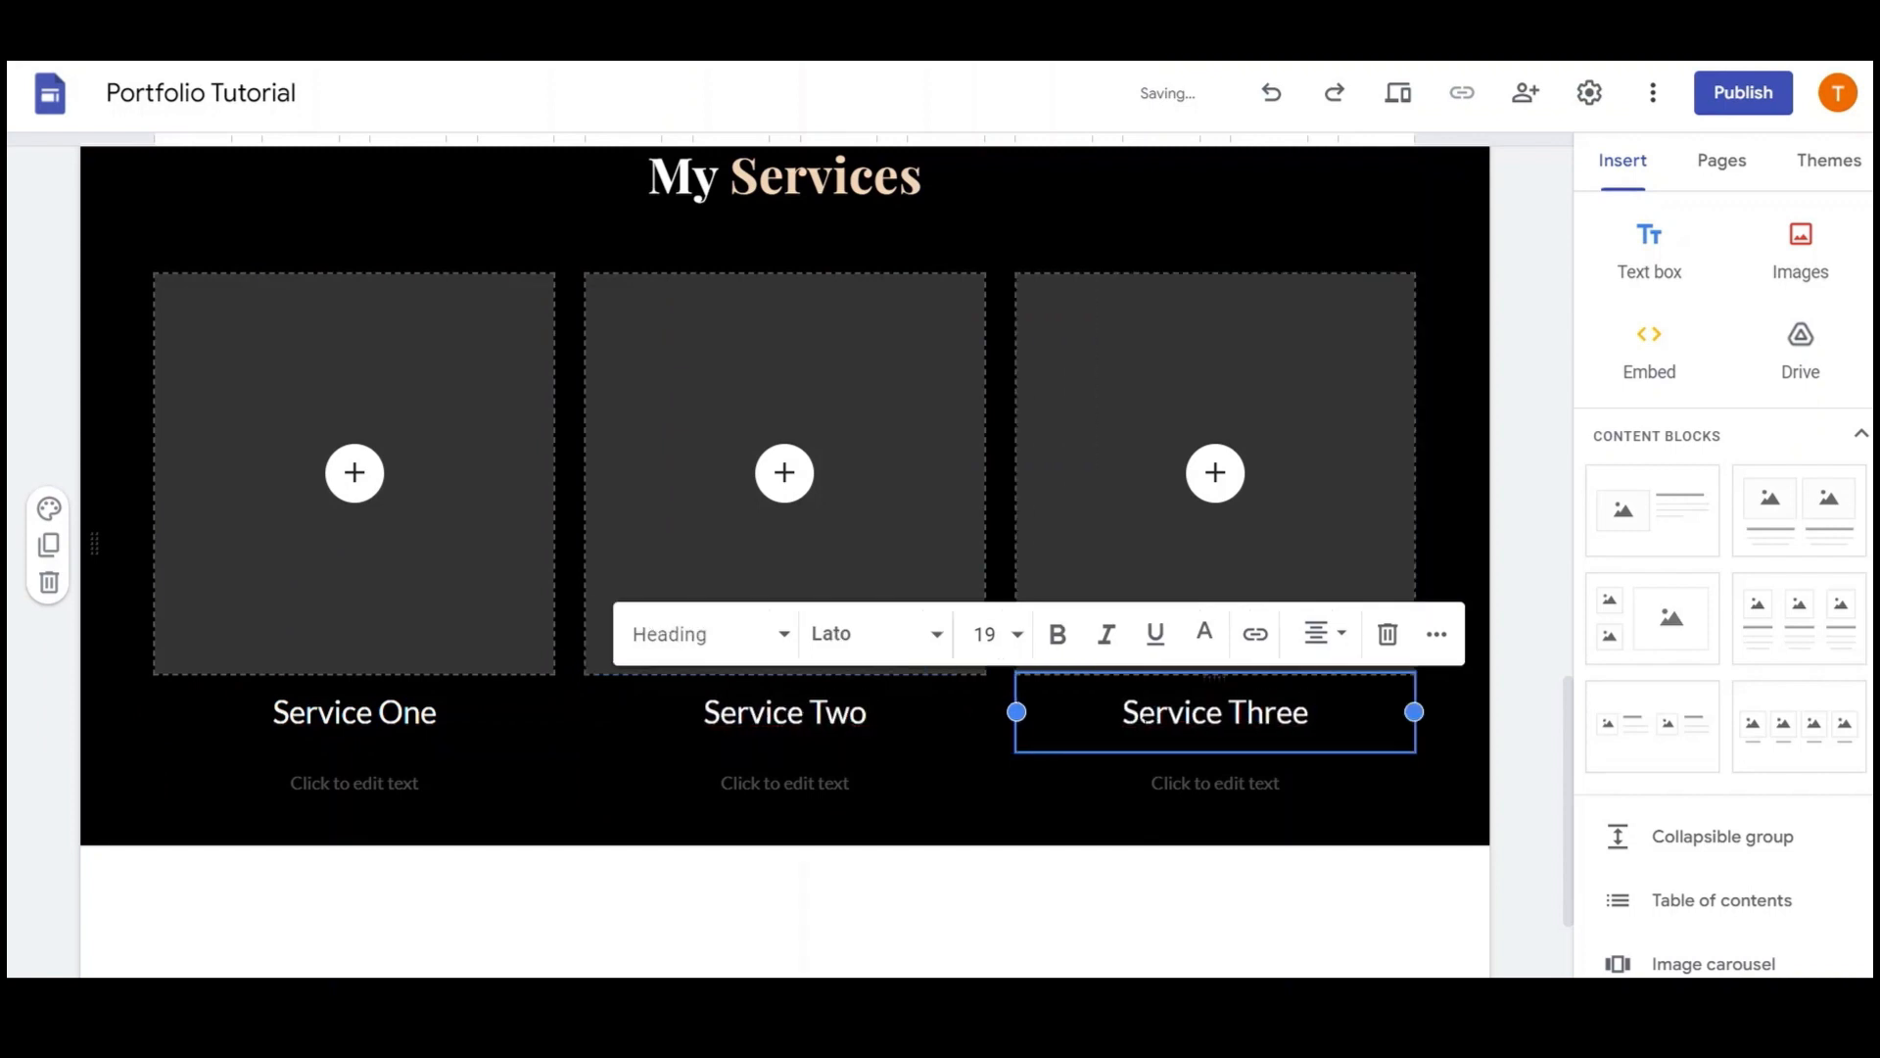
left_click(487, 773)
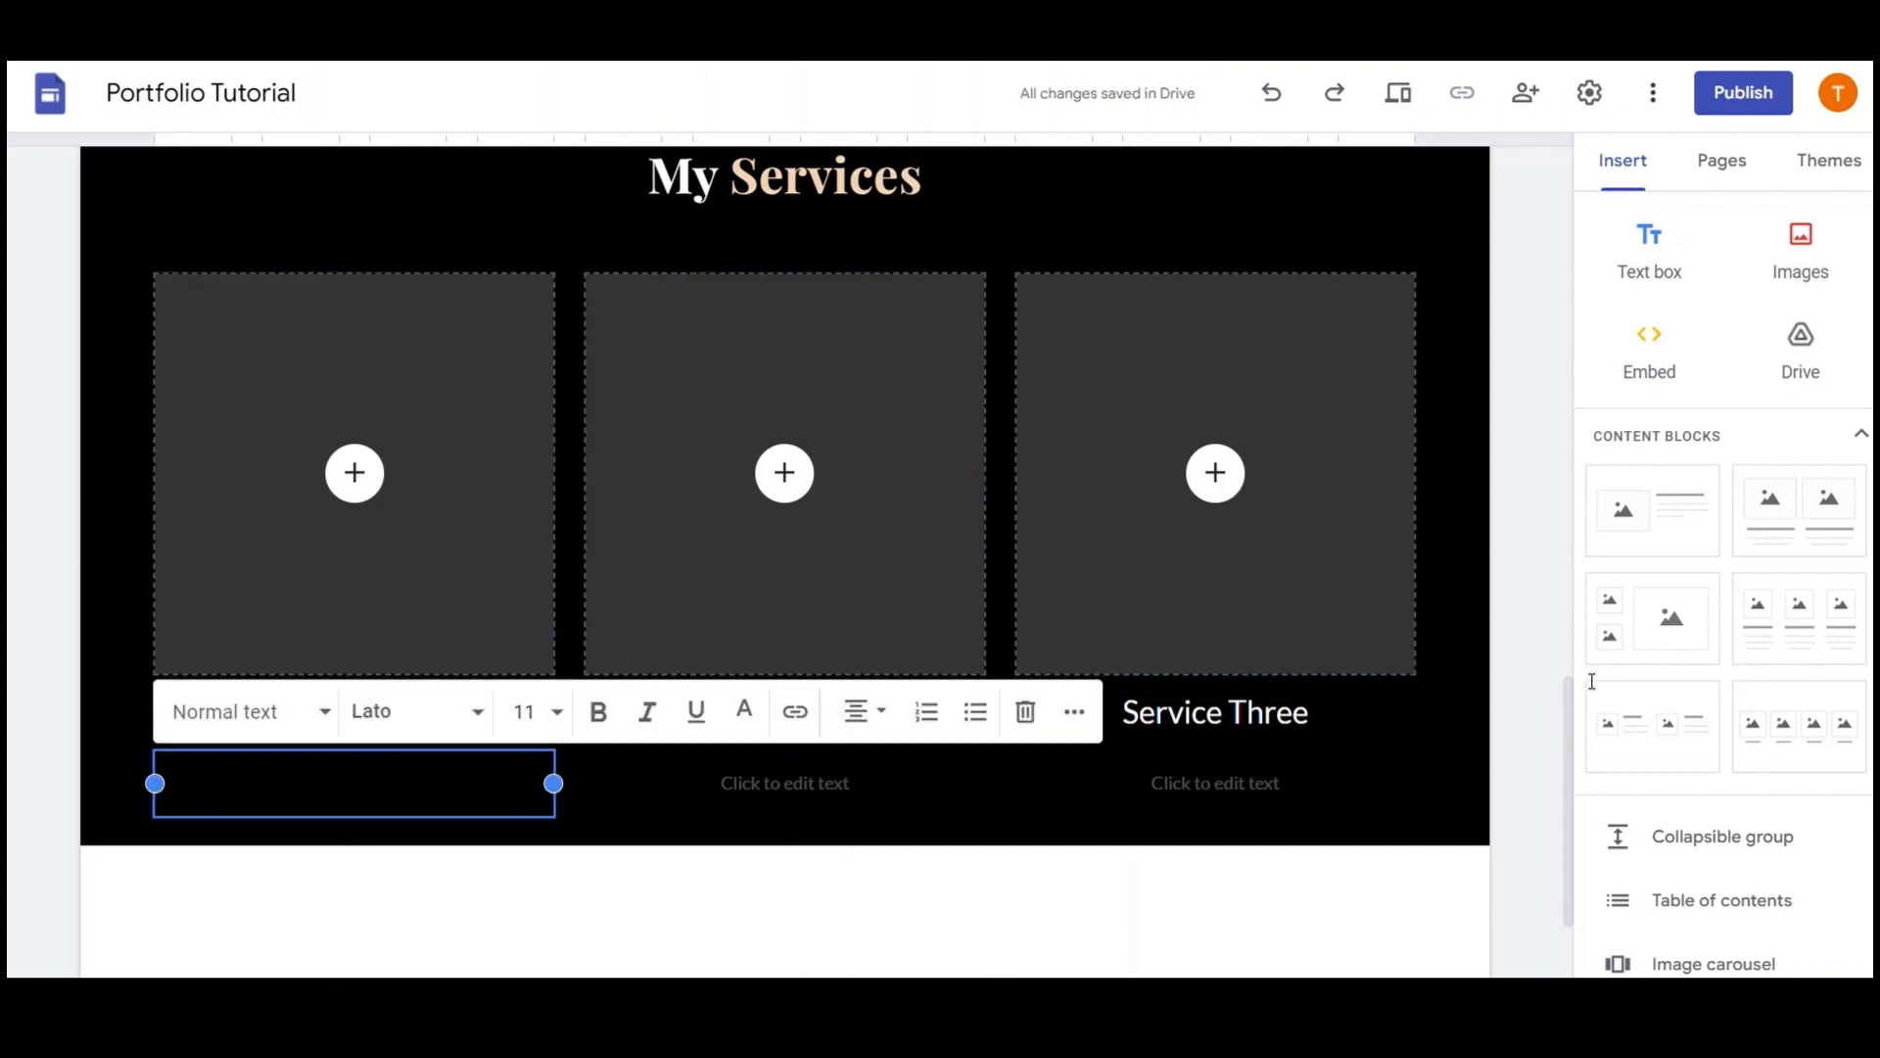
Paste the Lorem ipsum placeholder paragraph into all three service columns
type("Lorem ipsum dolor sit amet consectetur, adipiscing elit cras. Natoque sollicitudin condimentum sociosqu taciti purus aliquet penatibus odio, massa fames ullamcorper pharetra non nec netus posuere tortor, semper congue vestibulum sapien nisi duis dignissim.")
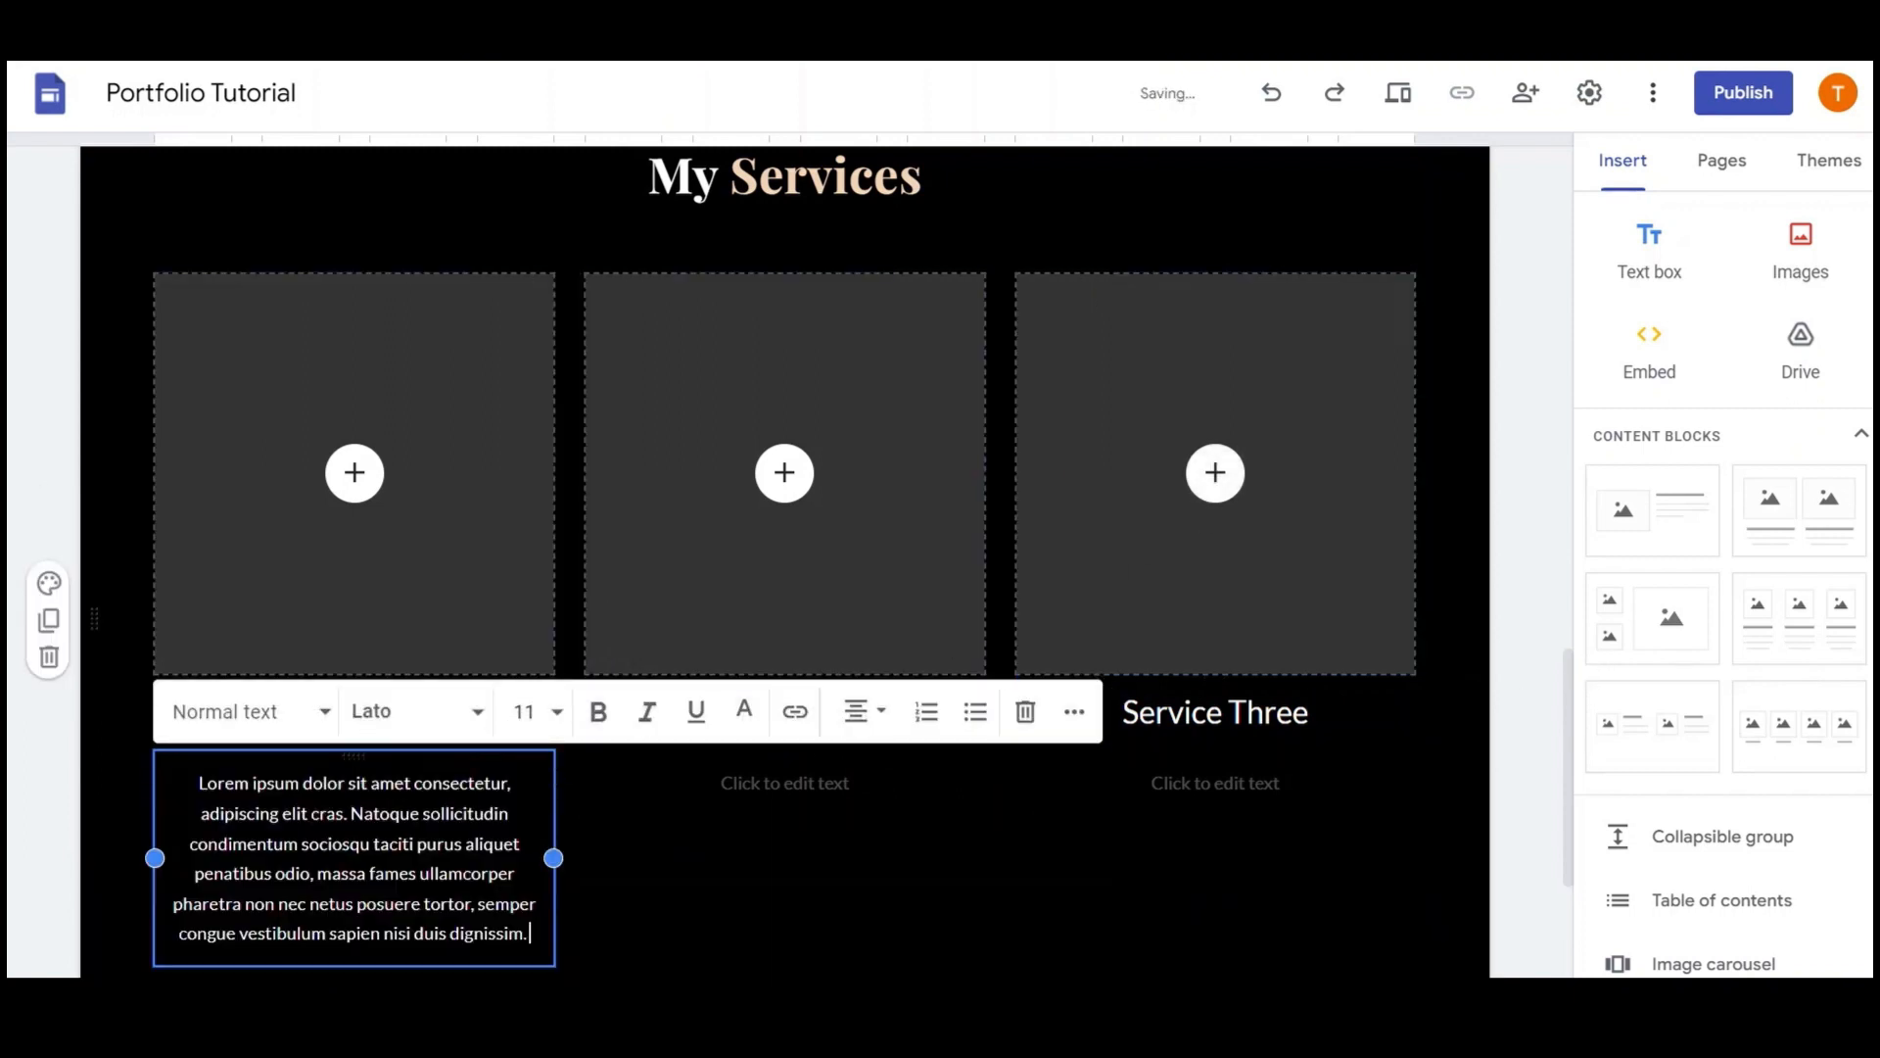
left_click(785, 783)
type("Lorem ipsum dolor sit amet consectetur, adipiscing elit cras. Natoque sollicitudin condimentum sociosqu taciti purus aliquet penatibus odio, massa fames ullamcorper pharetra non nec netus posuere tortor, semper congue vestibulum sapien nisi duis dignissim.")
left_click(1214, 782)
type("Lorem ipsum dolor sit amet consectetur, adipiscing elit cras. Natoque sollicitudin condimentum sociosqu taciti purus aliquet penatibus odio, massa fames ullamcorper pharetra non nec netus posuere tortor, semper congue vestibulum sapien nisi duis dignissim.")
scroll(1215, 783, "down", 3)
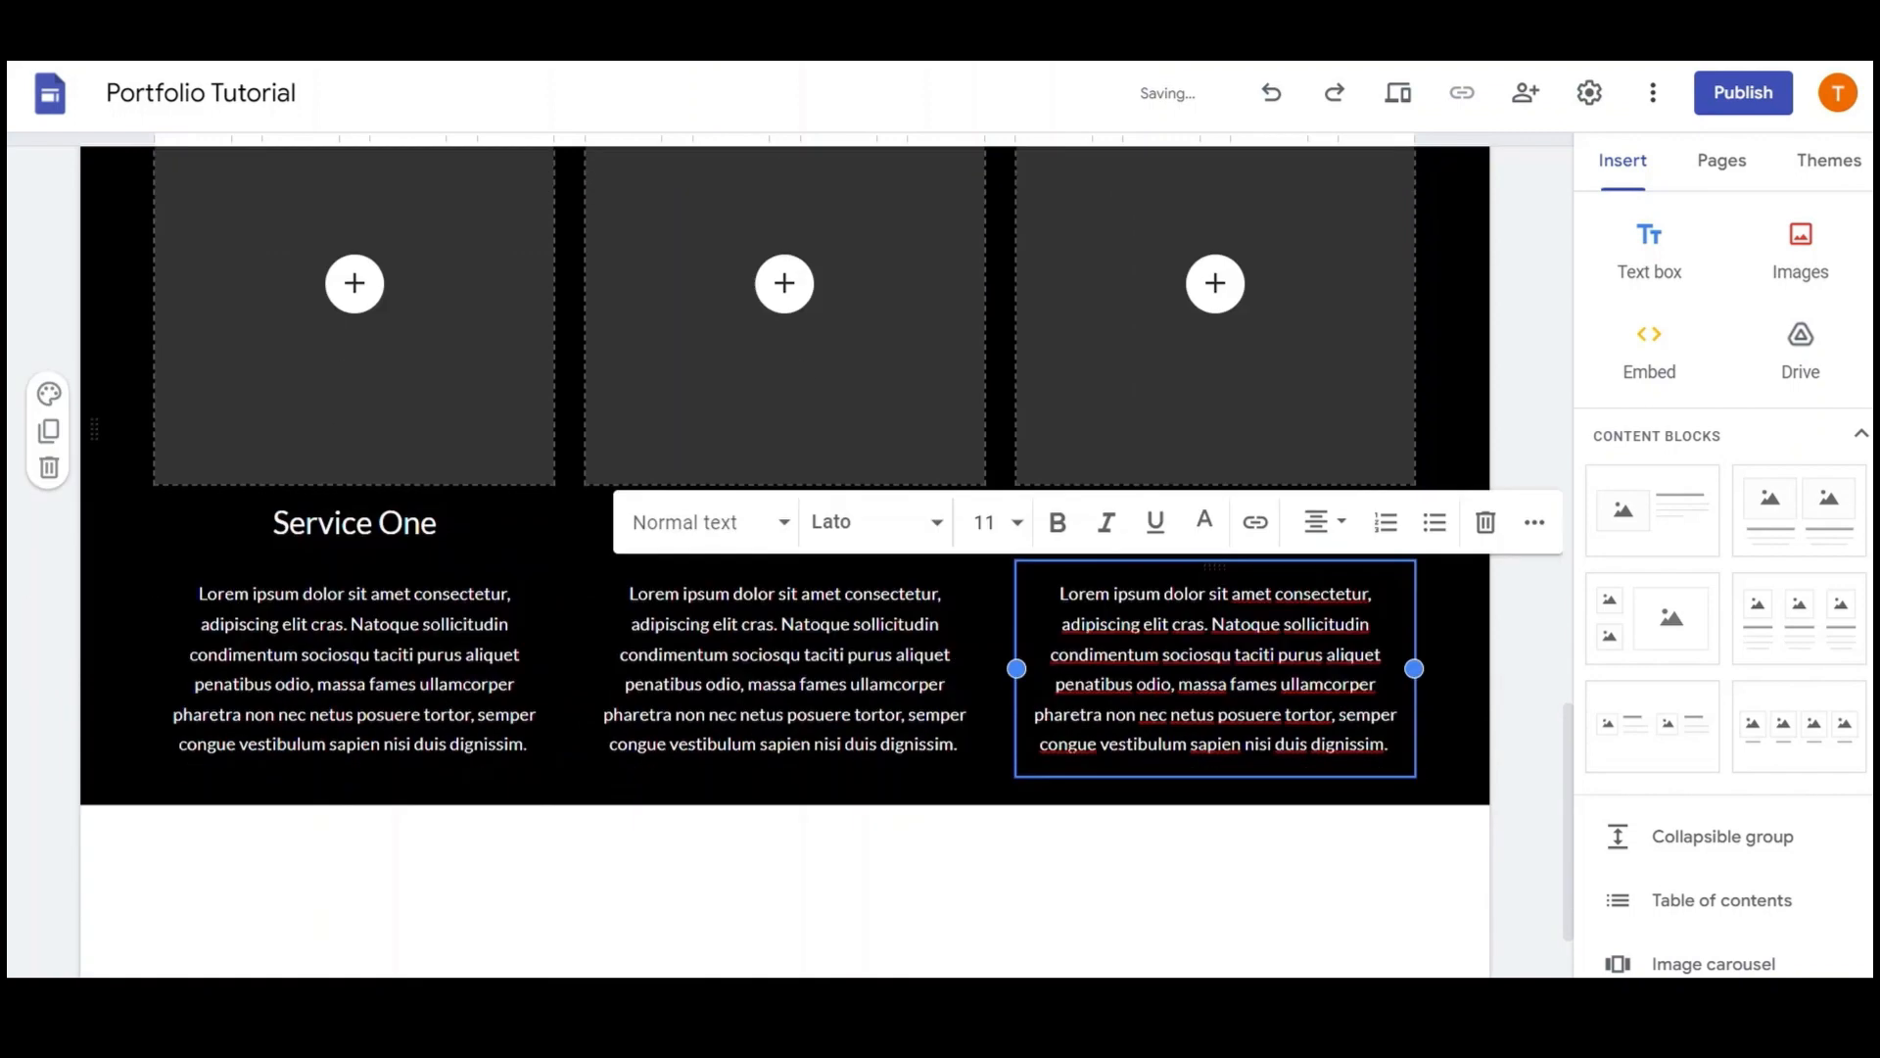
Center-align the service column paragraphs
triple_click(1214, 685)
left_click(1332, 461)
left_click(1329, 599)
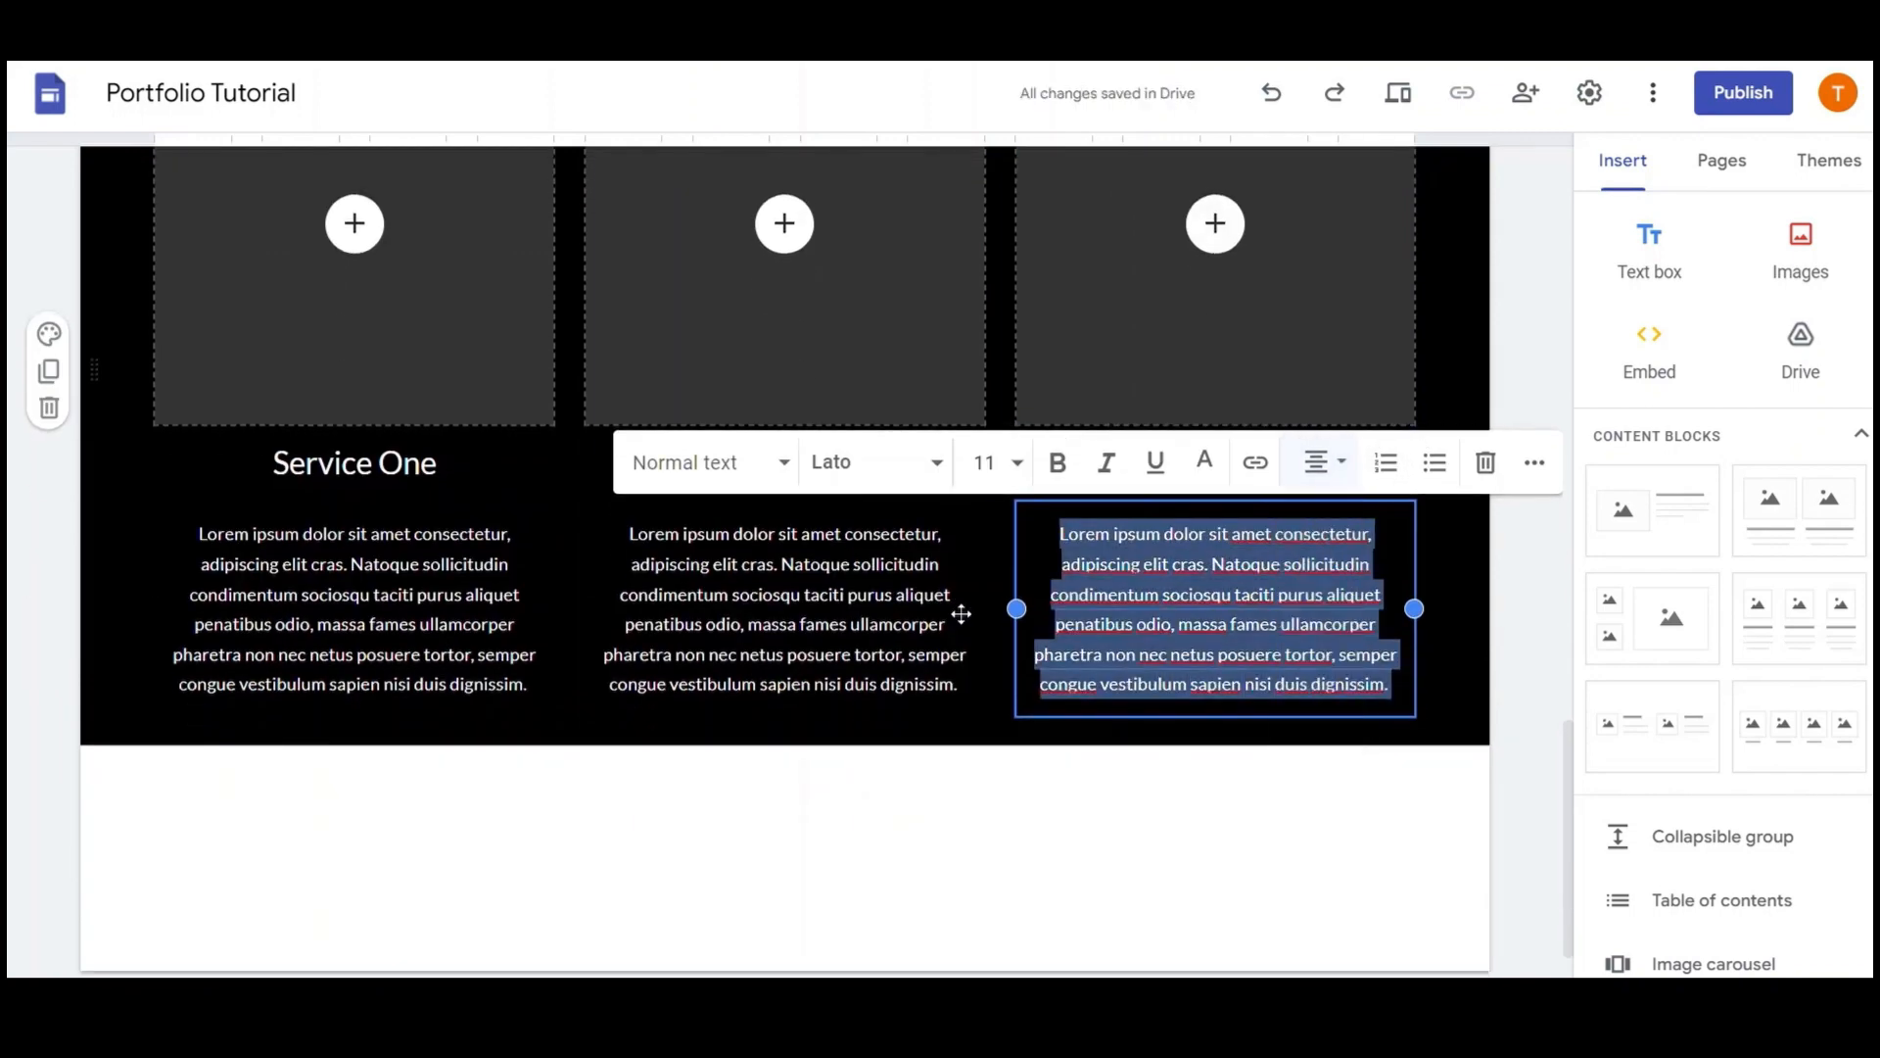
triple_click(894, 529)
left_click(1296, 461)
left_click(1283, 599)
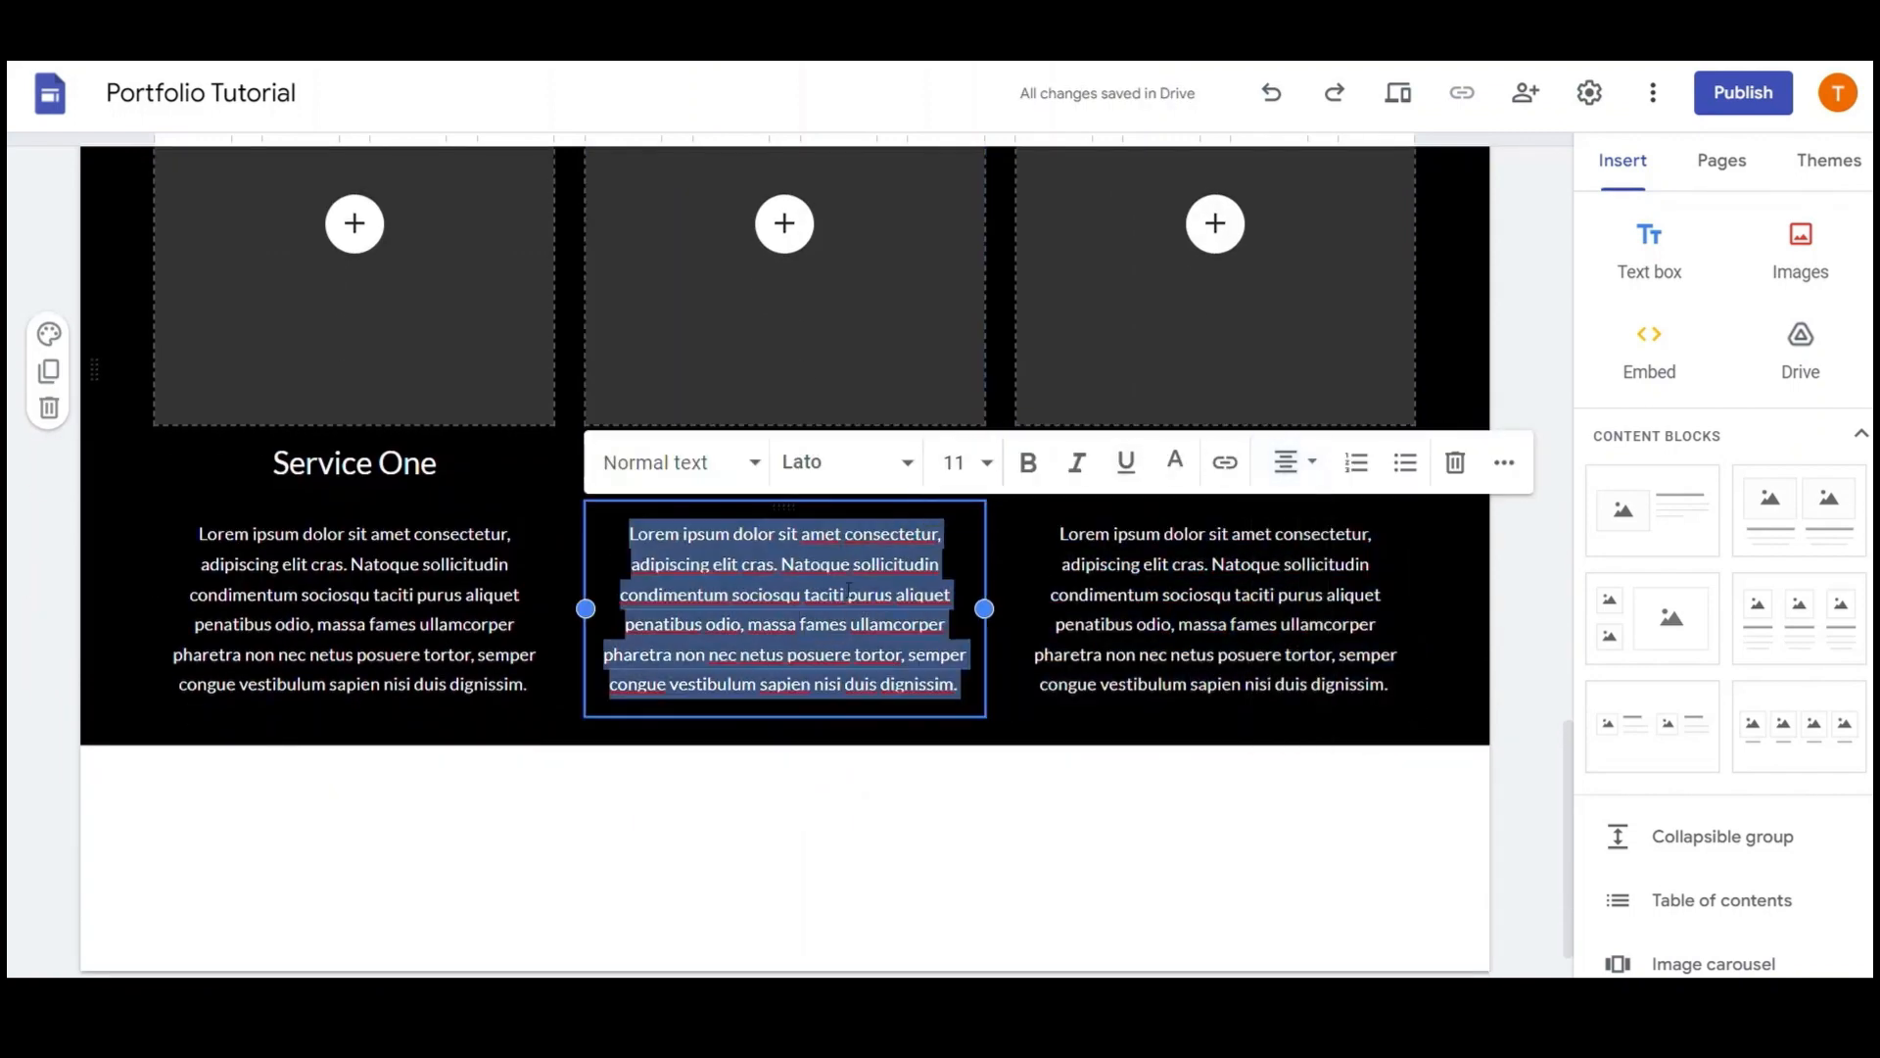
triple_click(461, 534)
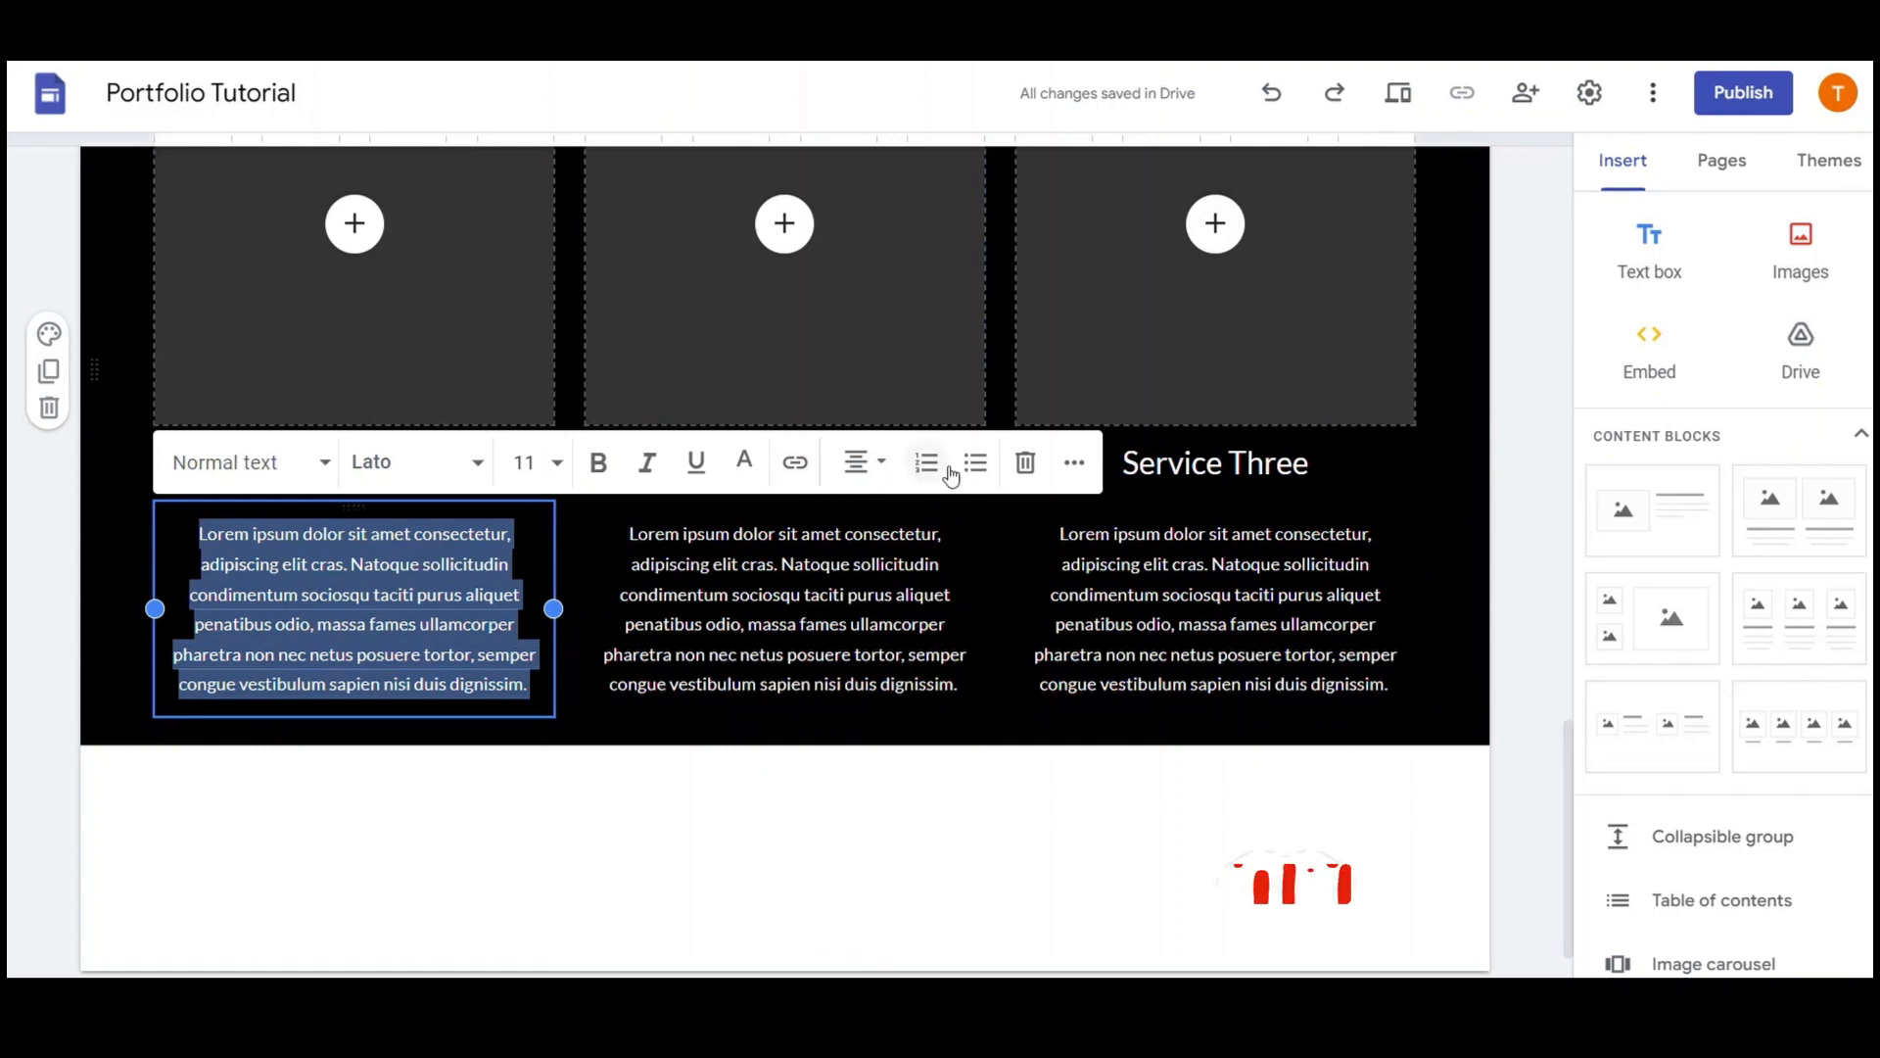
left_click(868, 464)
left_click(876, 592)
Set the first column paragraph to Playfair Display, size 14
left_click(482, 468)
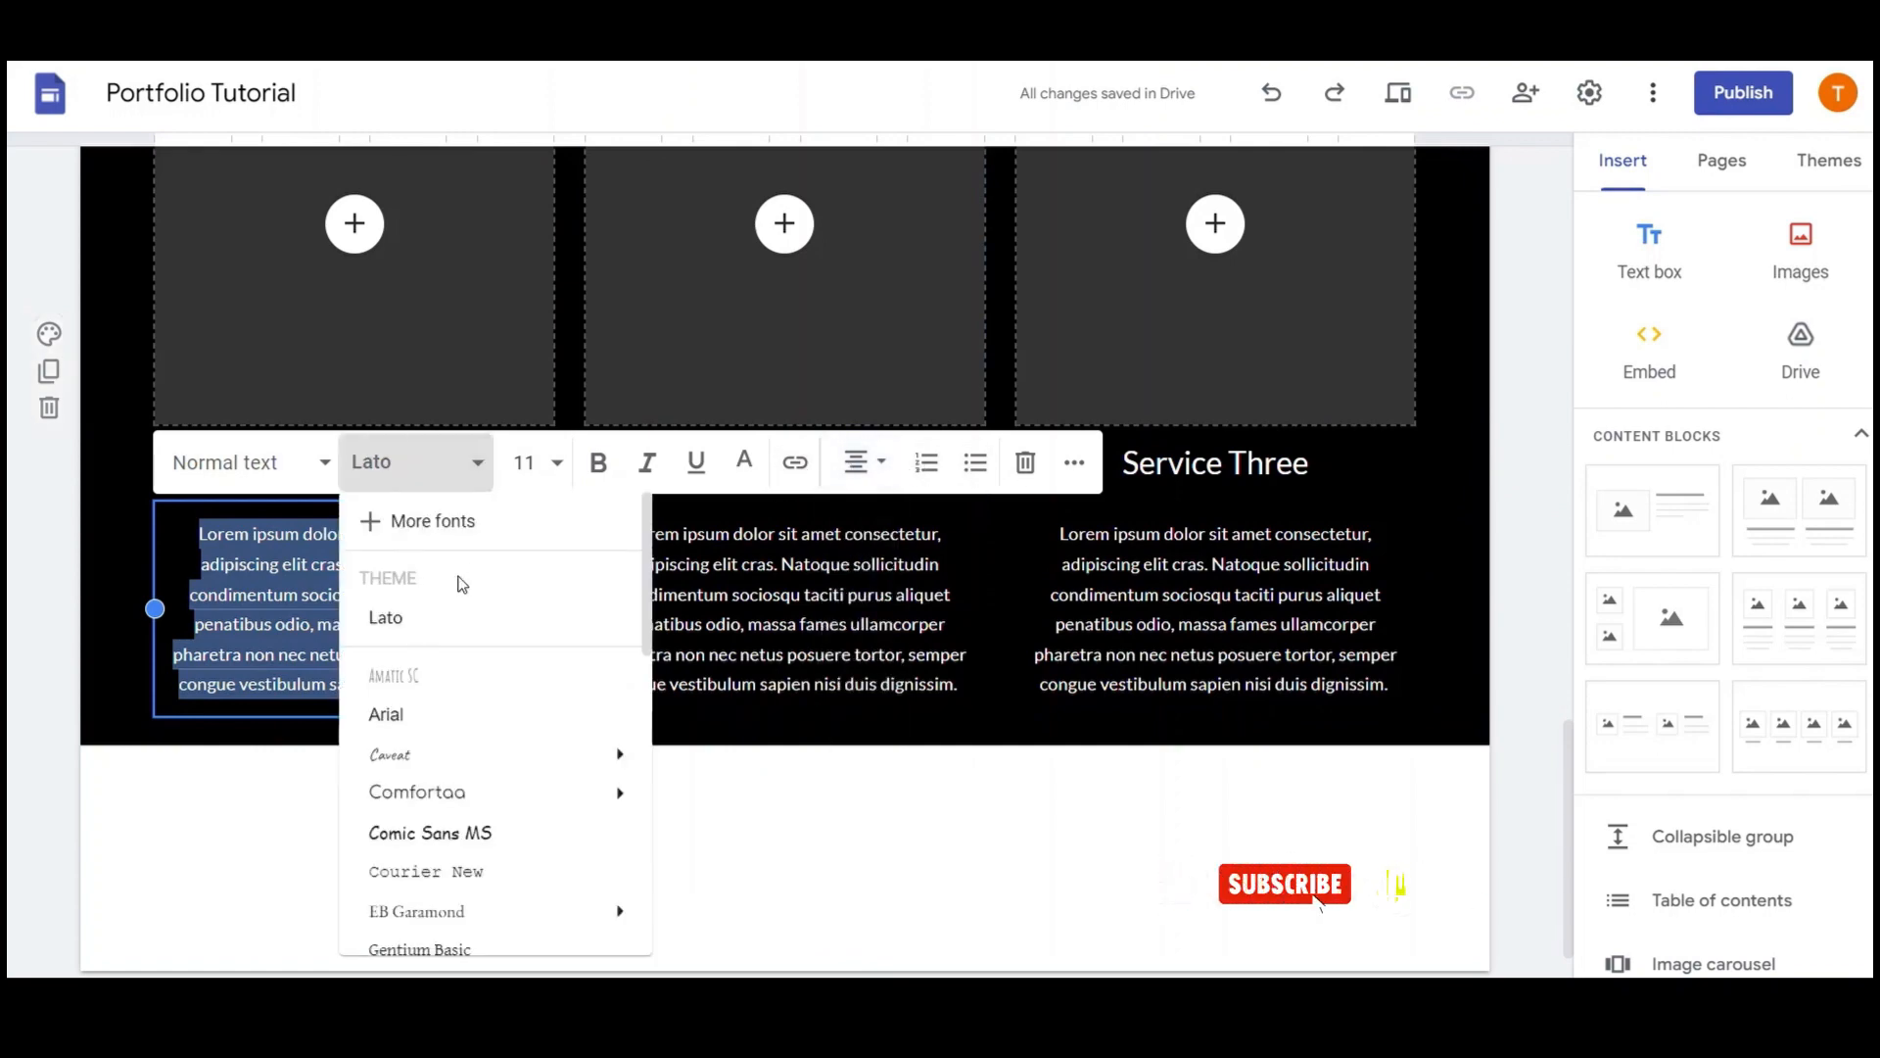
scroll(454, 662, "down", 5)
mouse_move(452, 657)
scroll(452, 666, "down", 3)
left_click(483, 703)
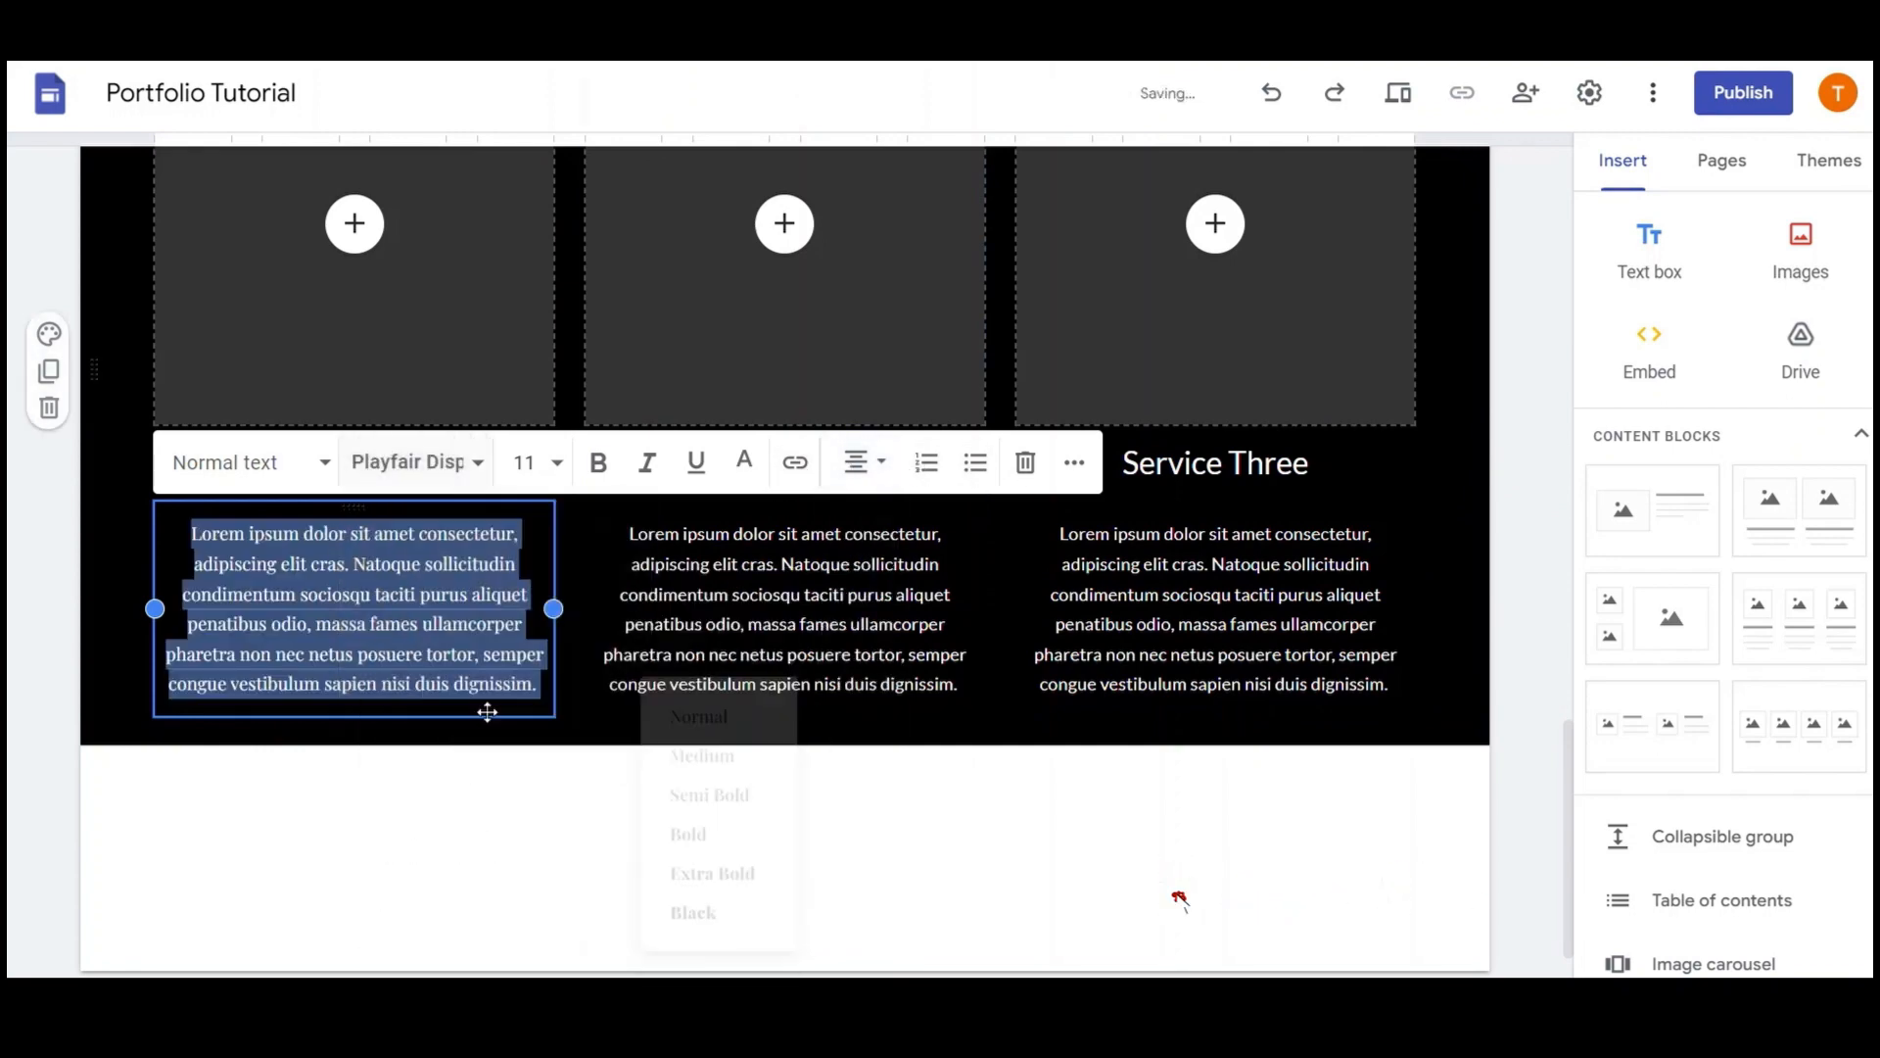
left_click(557, 470)
left_click(523, 824)
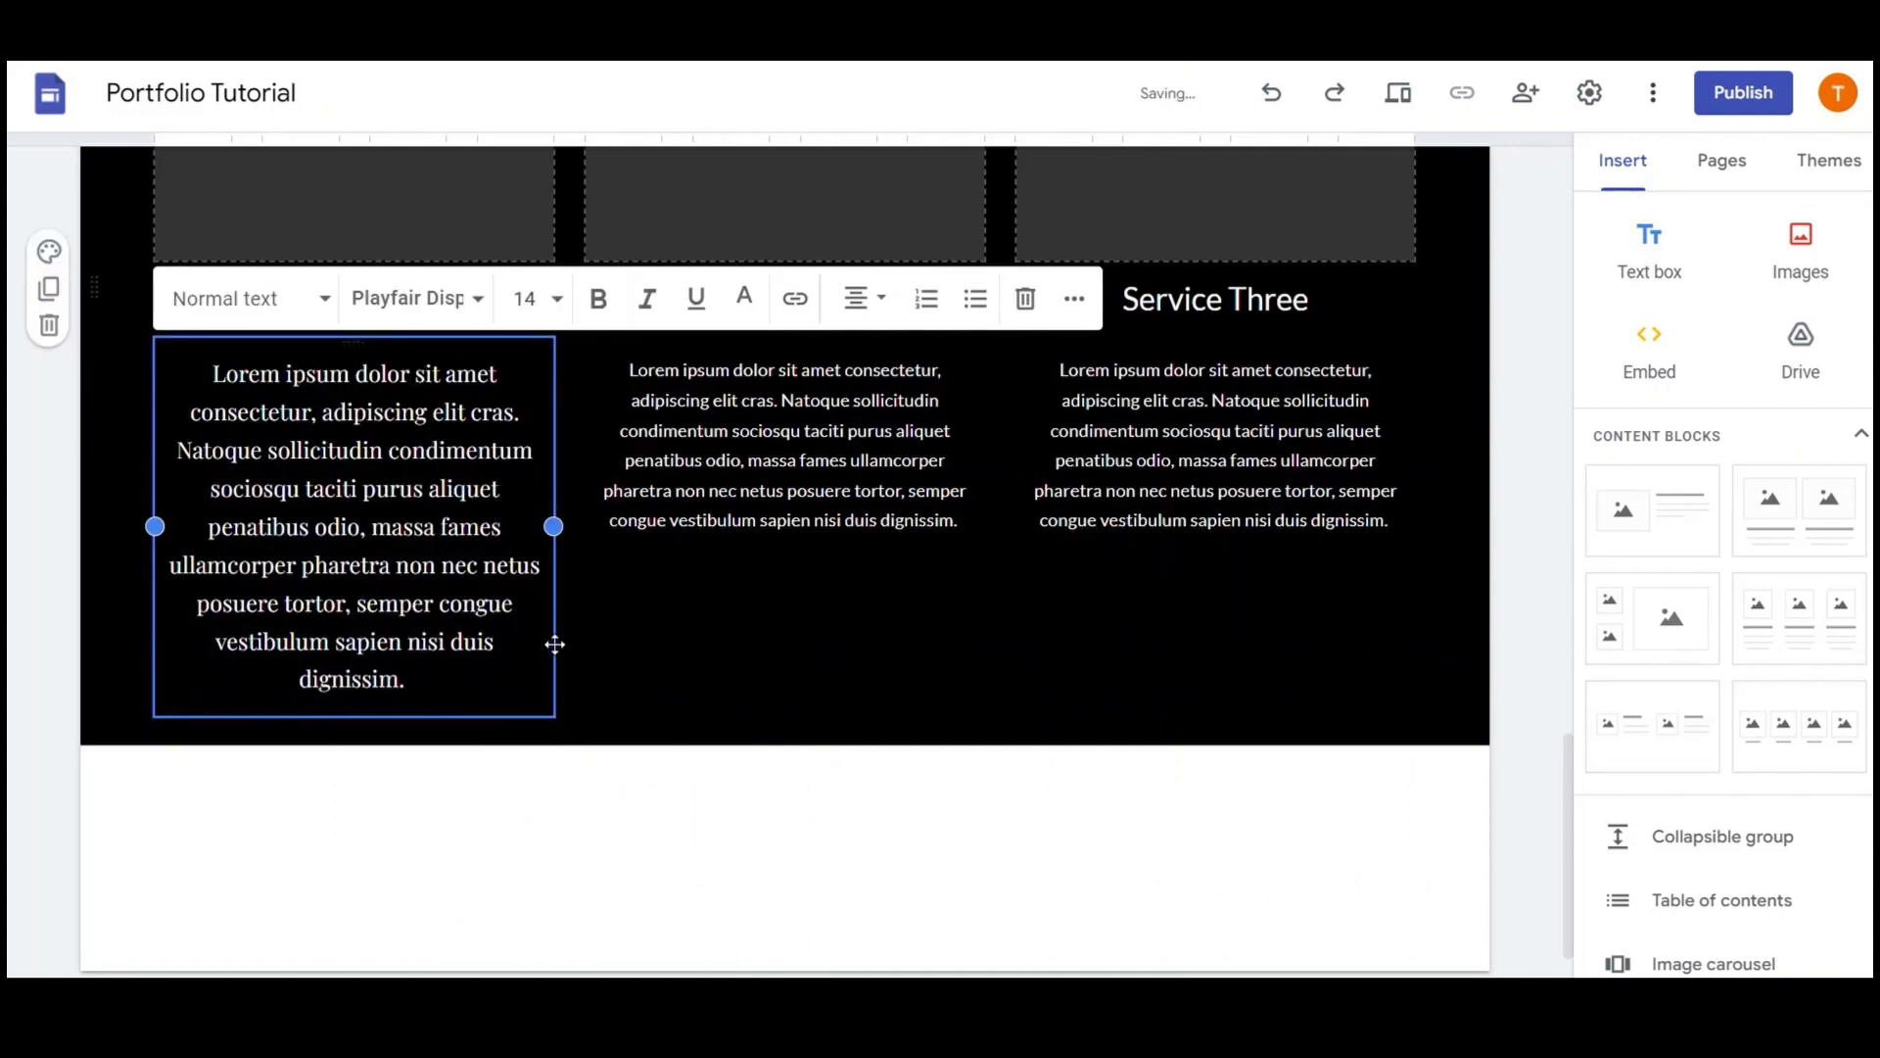
Copy the restyled paragraph into columns two and three and delete the trailing blank lines
key("ctrl+c")
triple_click(785, 432)
key("ctrl+v")
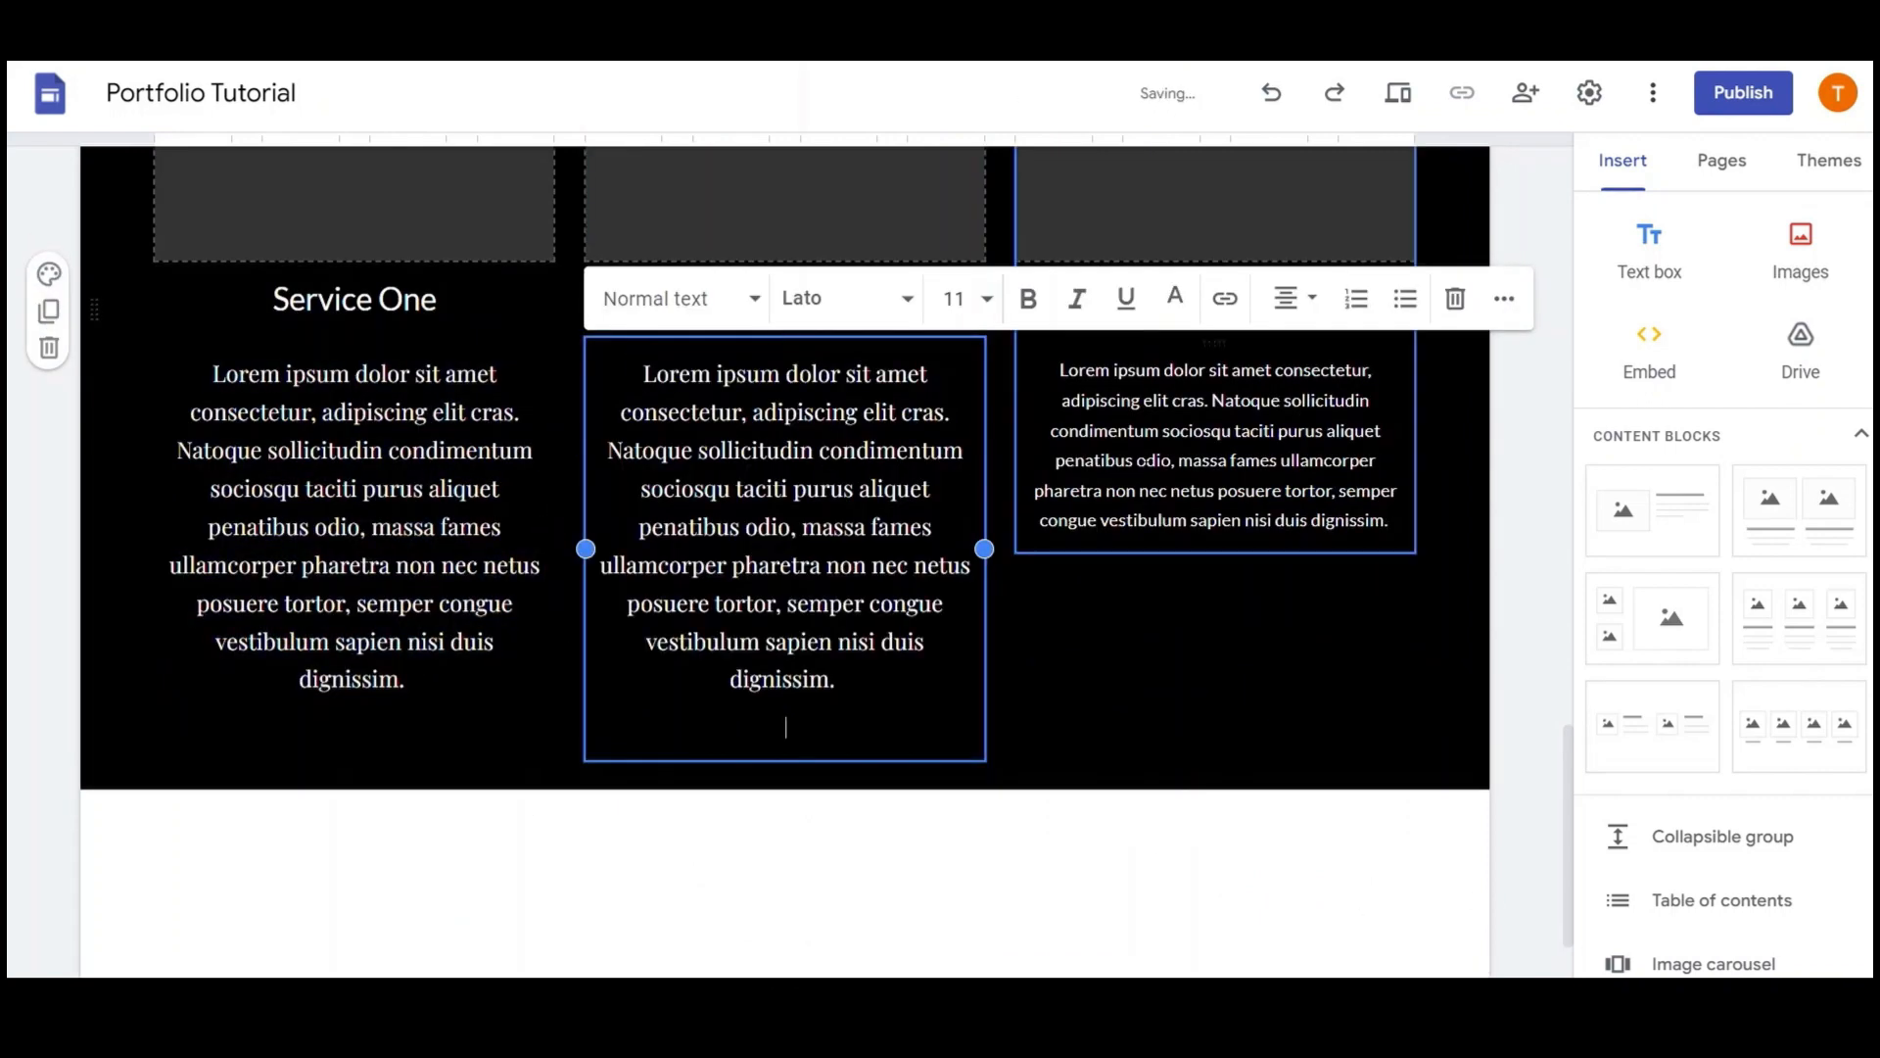
triple_click(1165, 458)
key("ctrl+v")
key("BackSpace")
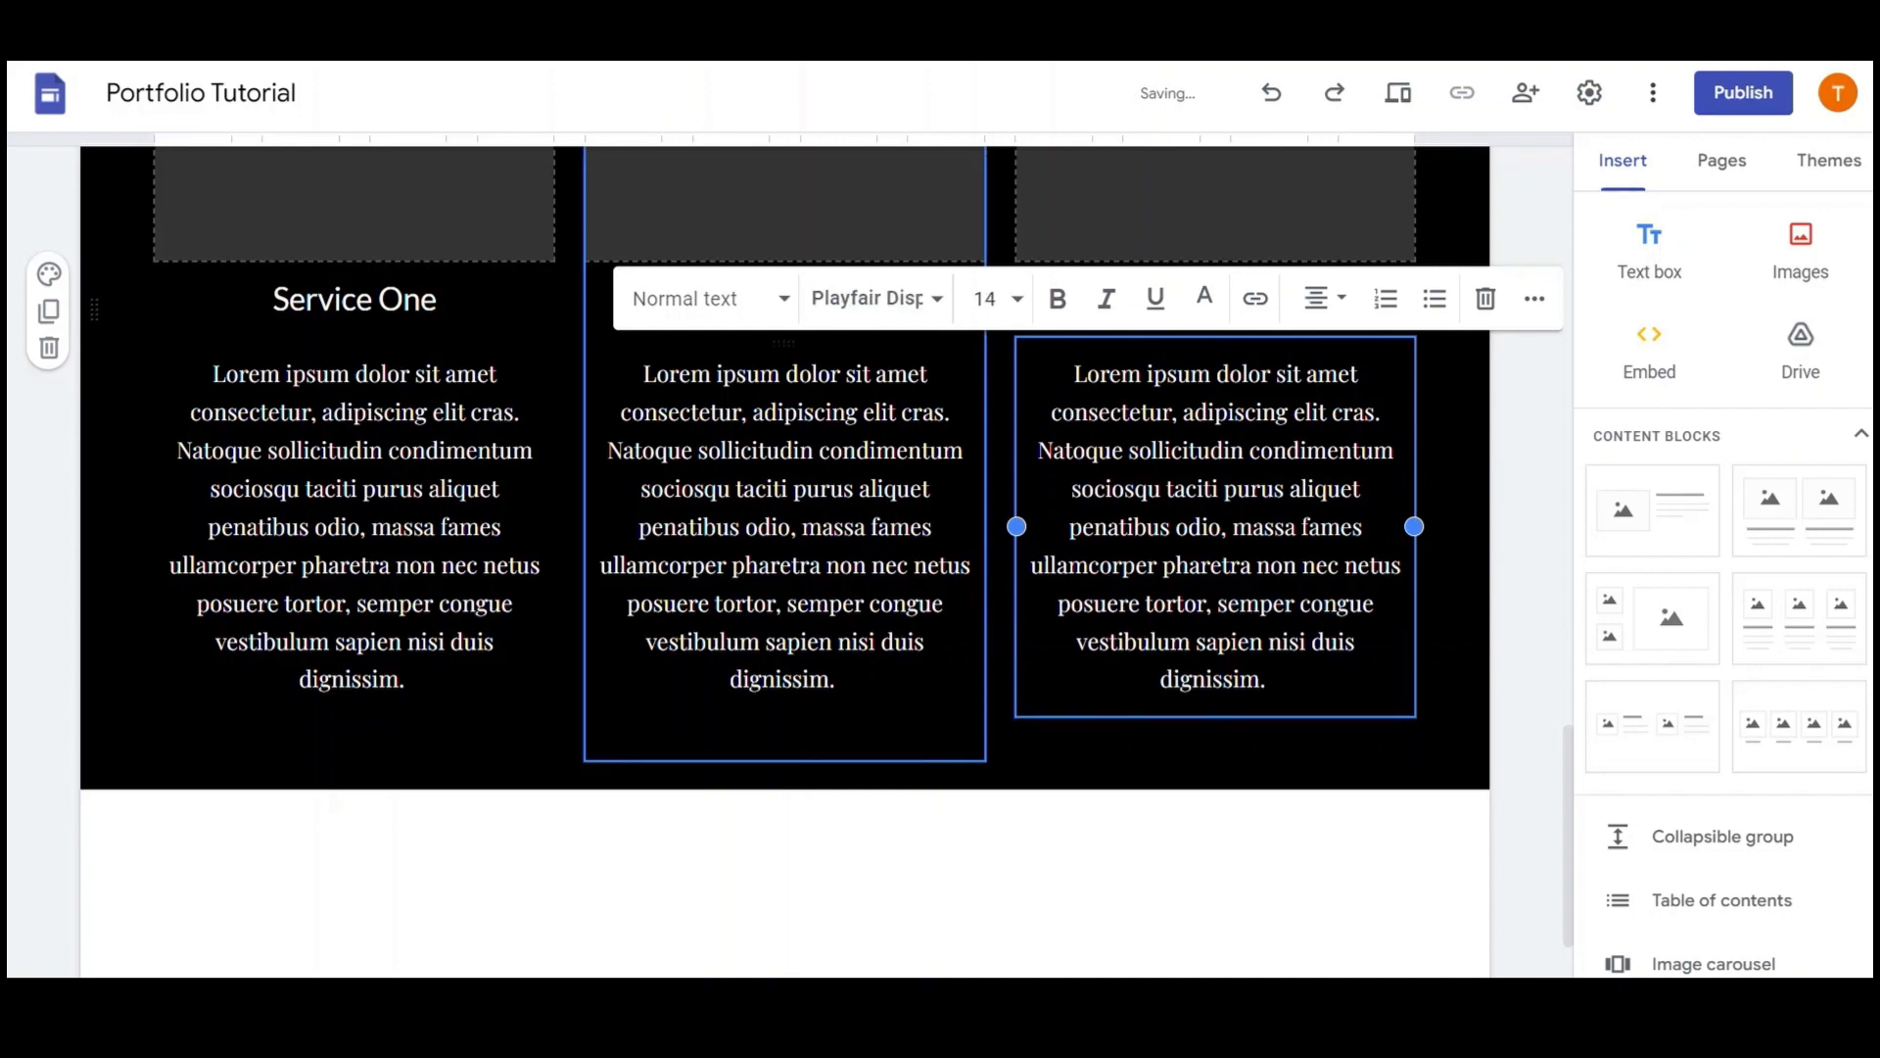
left_click(733, 728)
key("BackSpace")
left_click(548, 718)
scroll(1270, 569, "up", 4)
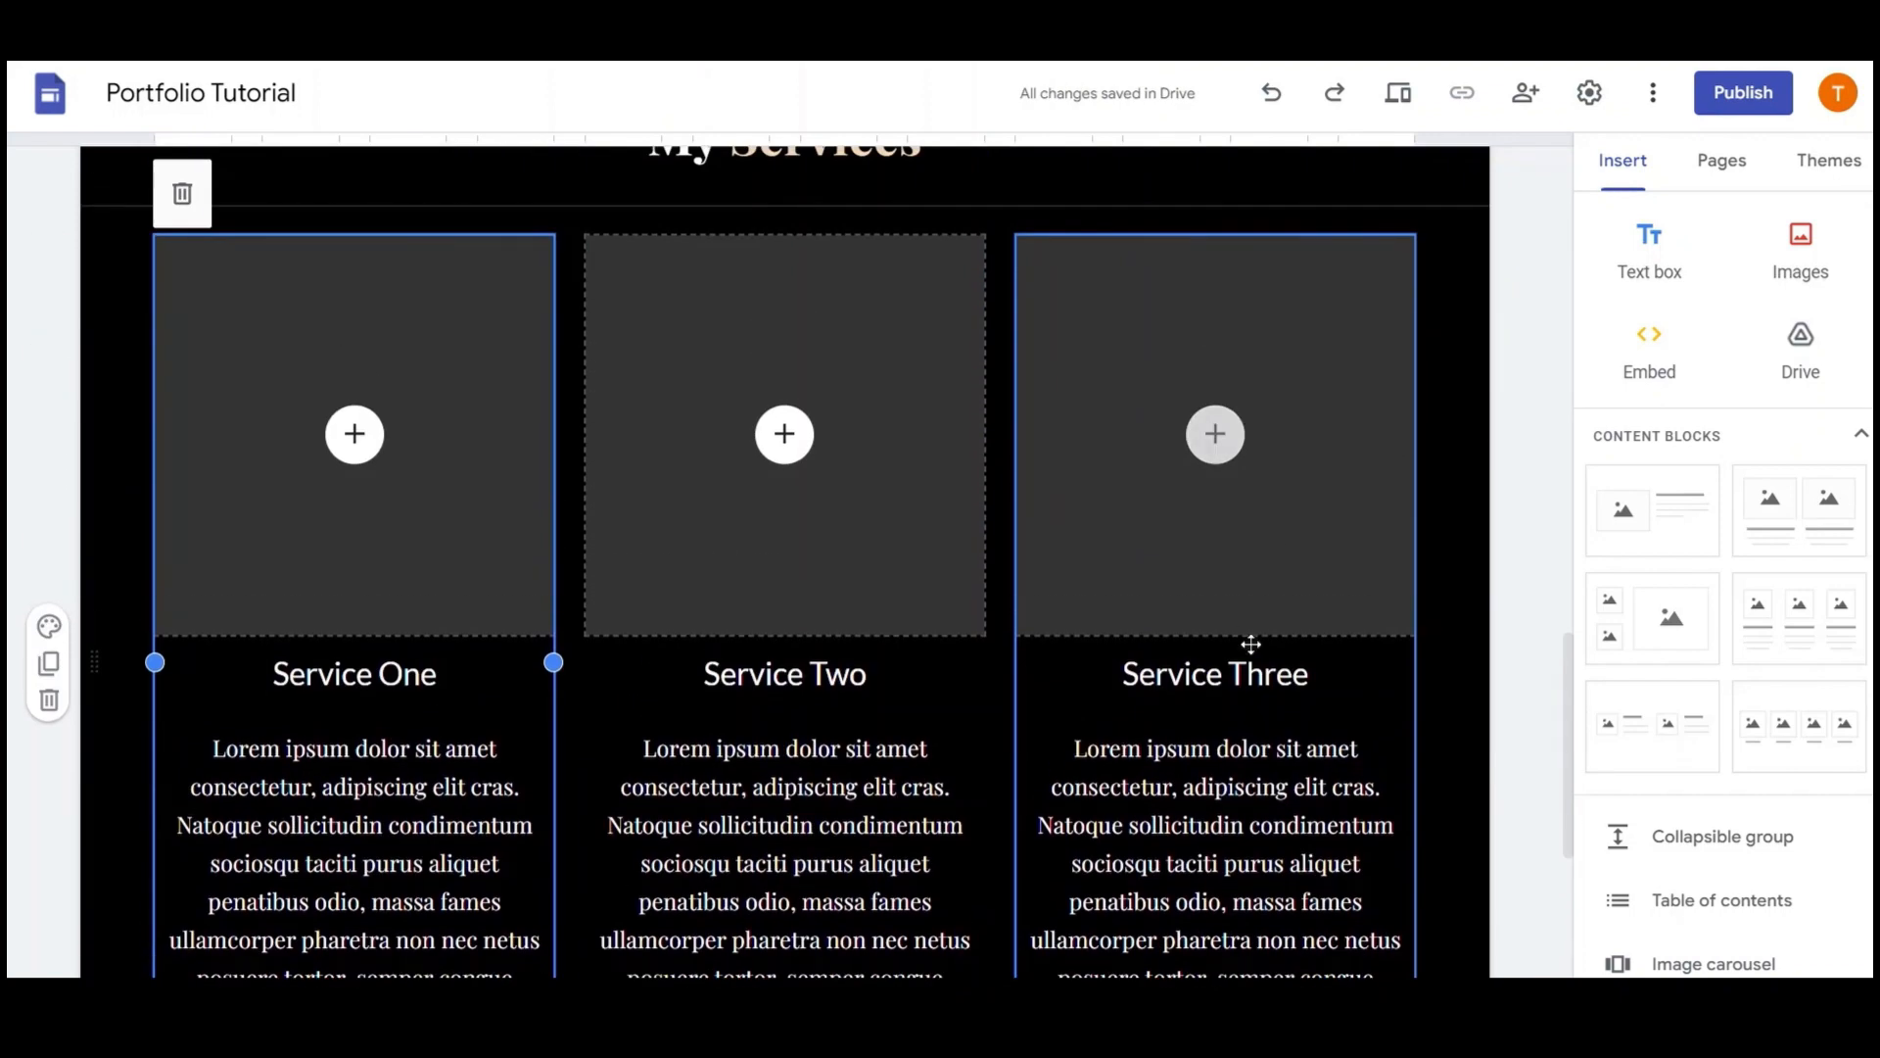
Set the Service One heading to Playfair Display
scroll(783, 470, "down", 3)
scroll(832, 575, "up", 3)
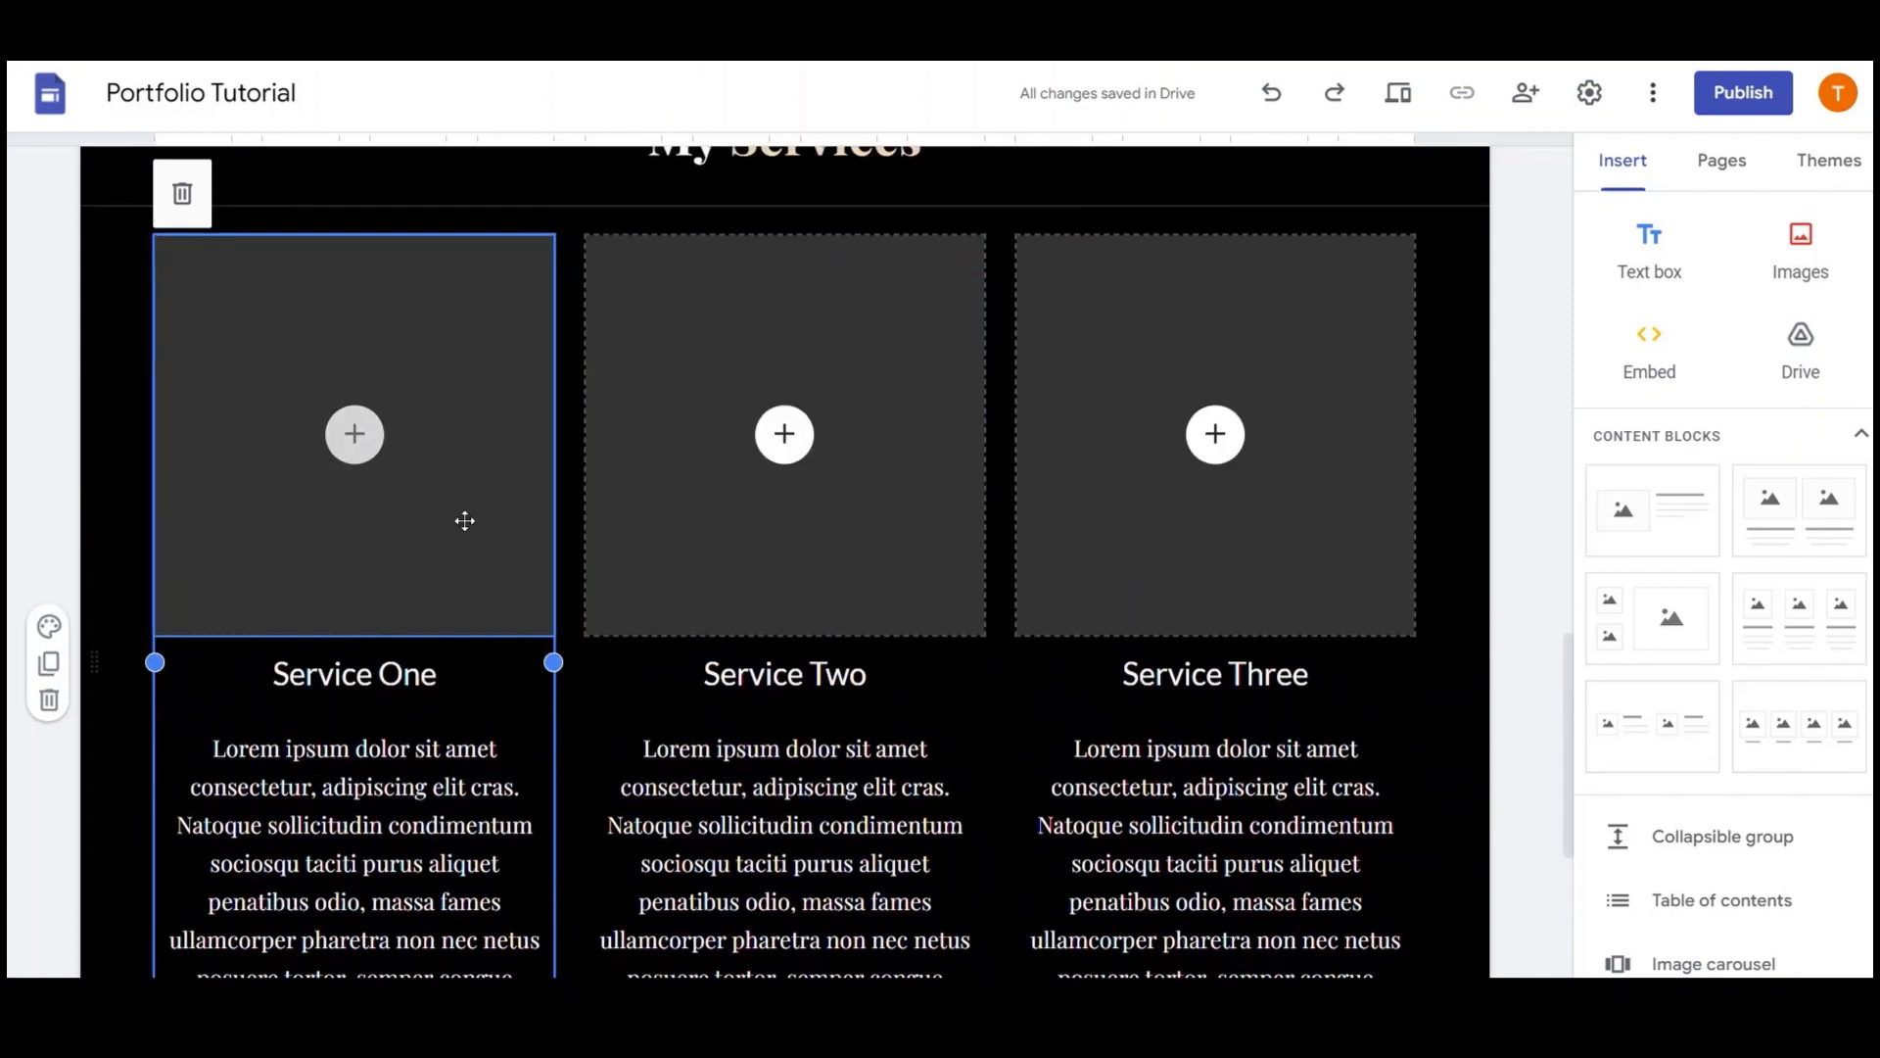
left_click(378, 674)
triple_click(379, 673)
left_click(417, 596)
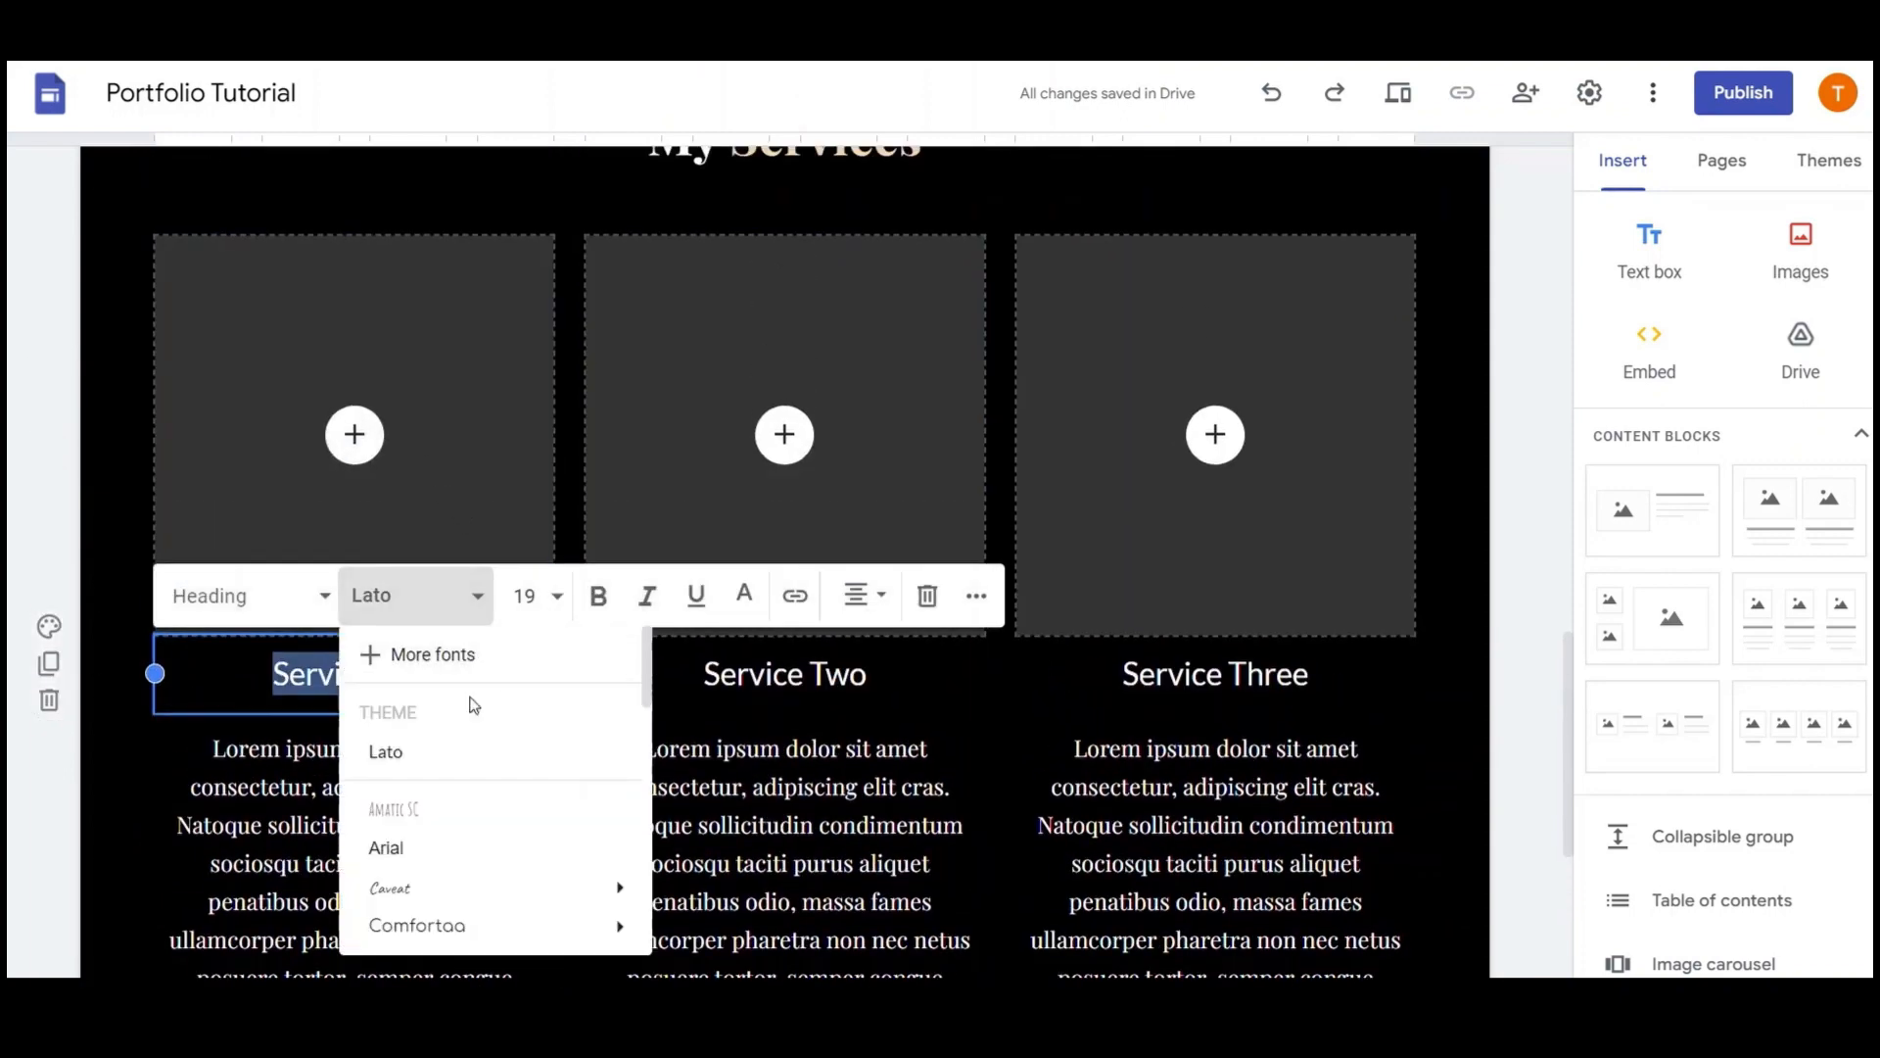
scroll(482, 718, "down", 3)
scroll(482, 722, "down", 5)
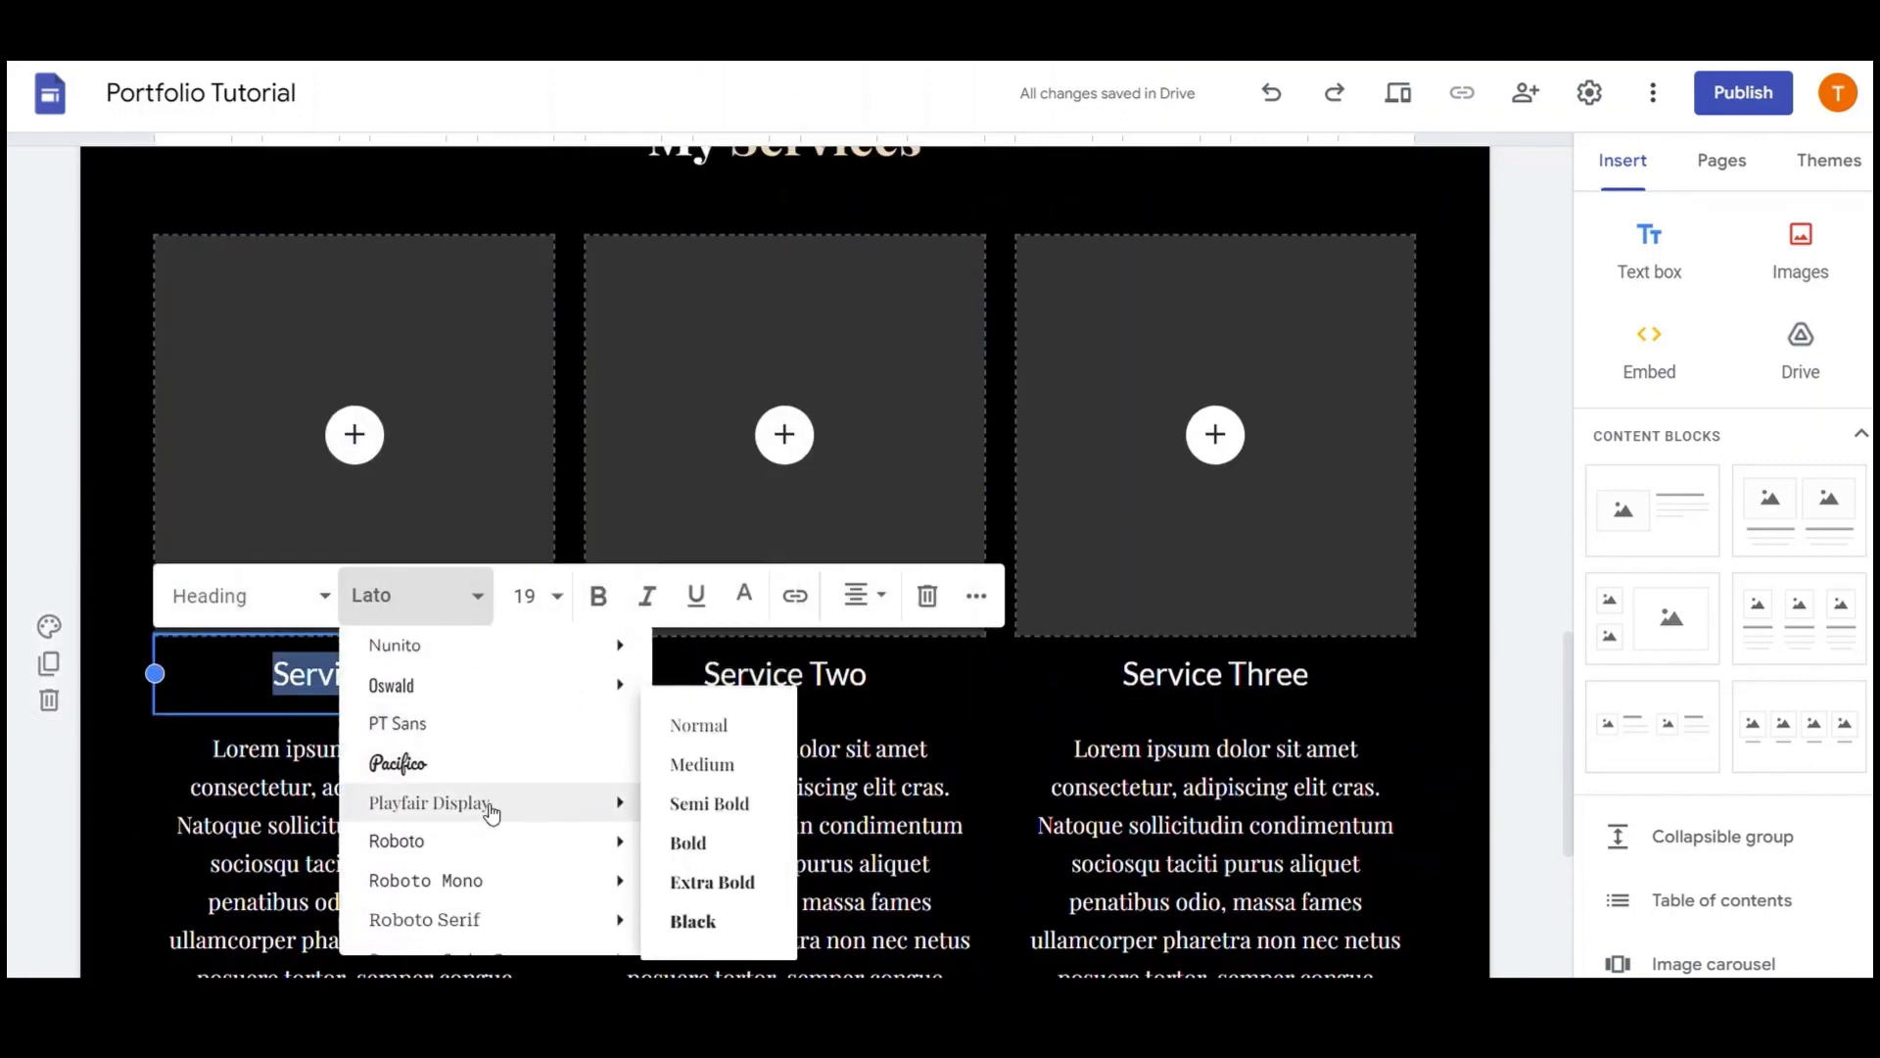
left_click(487, 802)
Apply Playfair Display to the Service Two and Service Three headings
triple_click(754, 674)
left_click(847, 596)
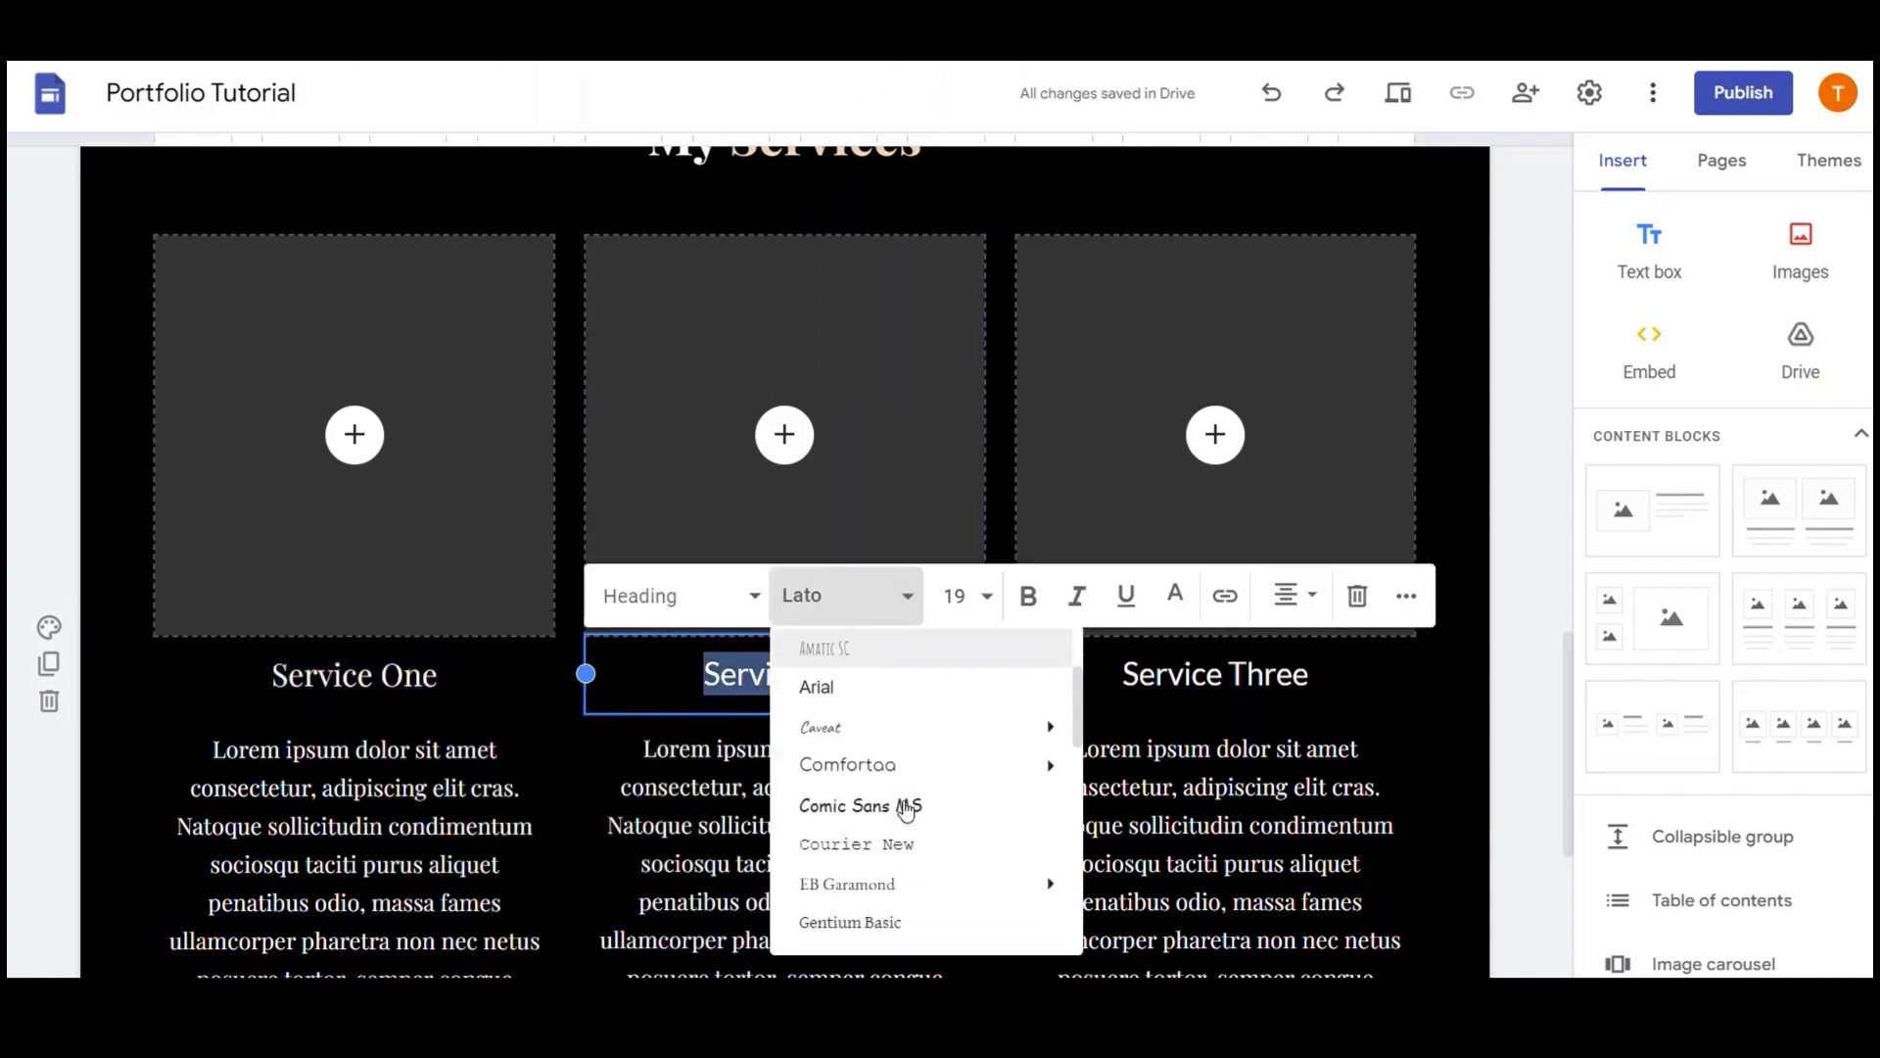
scroll(906, 810, "down", 3)
scroll(903, 803, "down", 5)
left_click(916, 858)
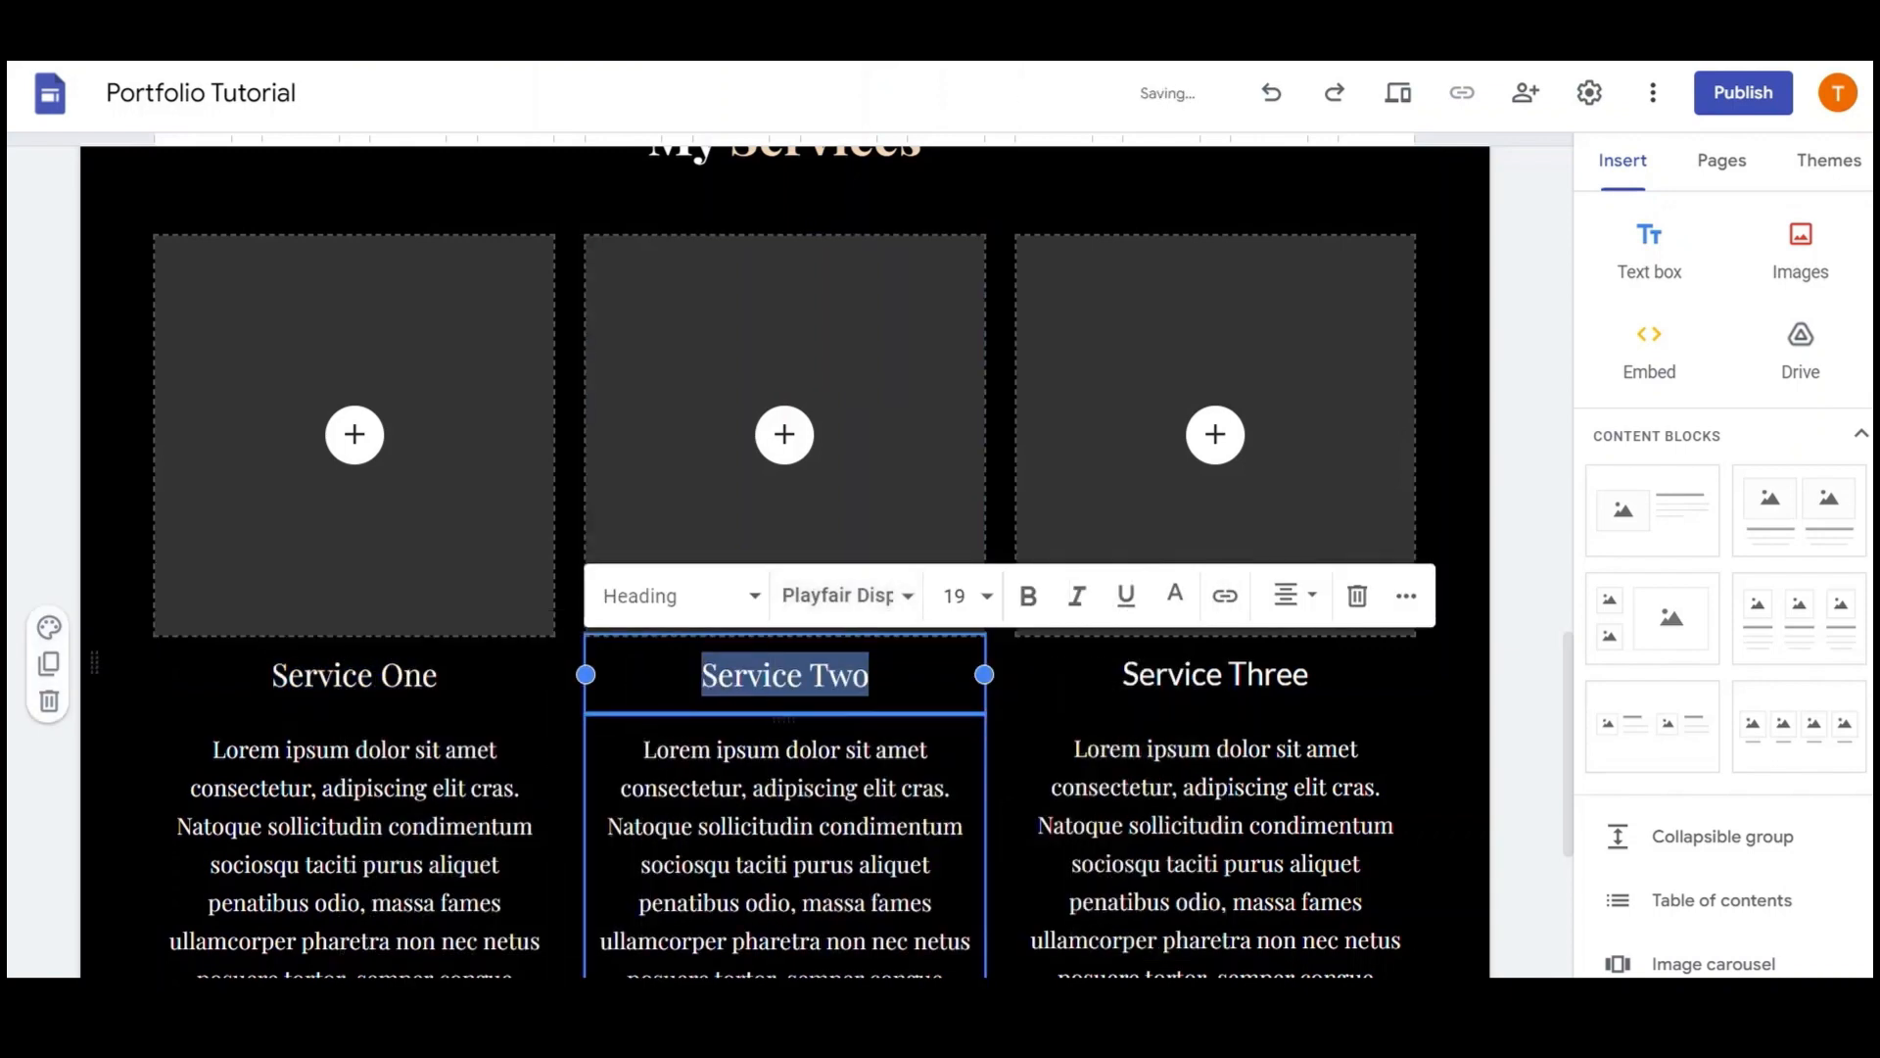
triple_click(1236, 685)
left_click(999, 596)
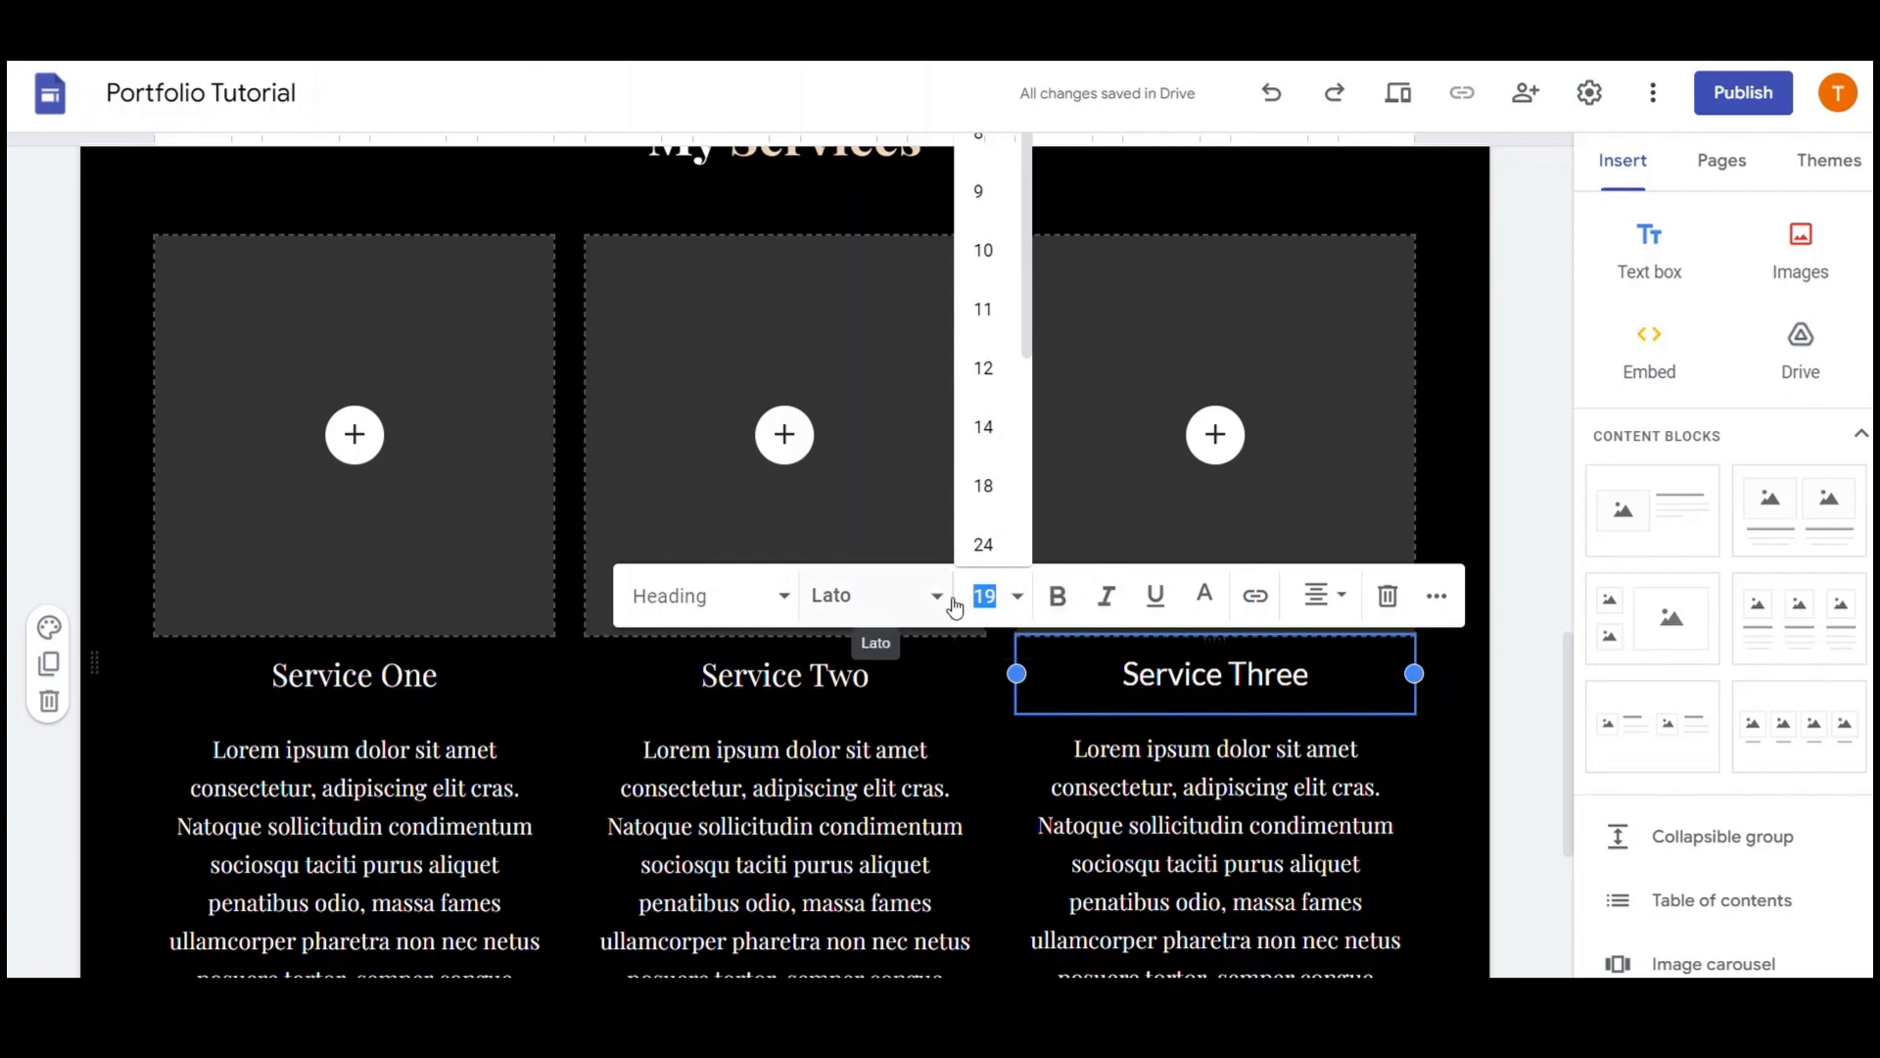
left_click(872, 596)
scroll(989, 745, "down", 8)
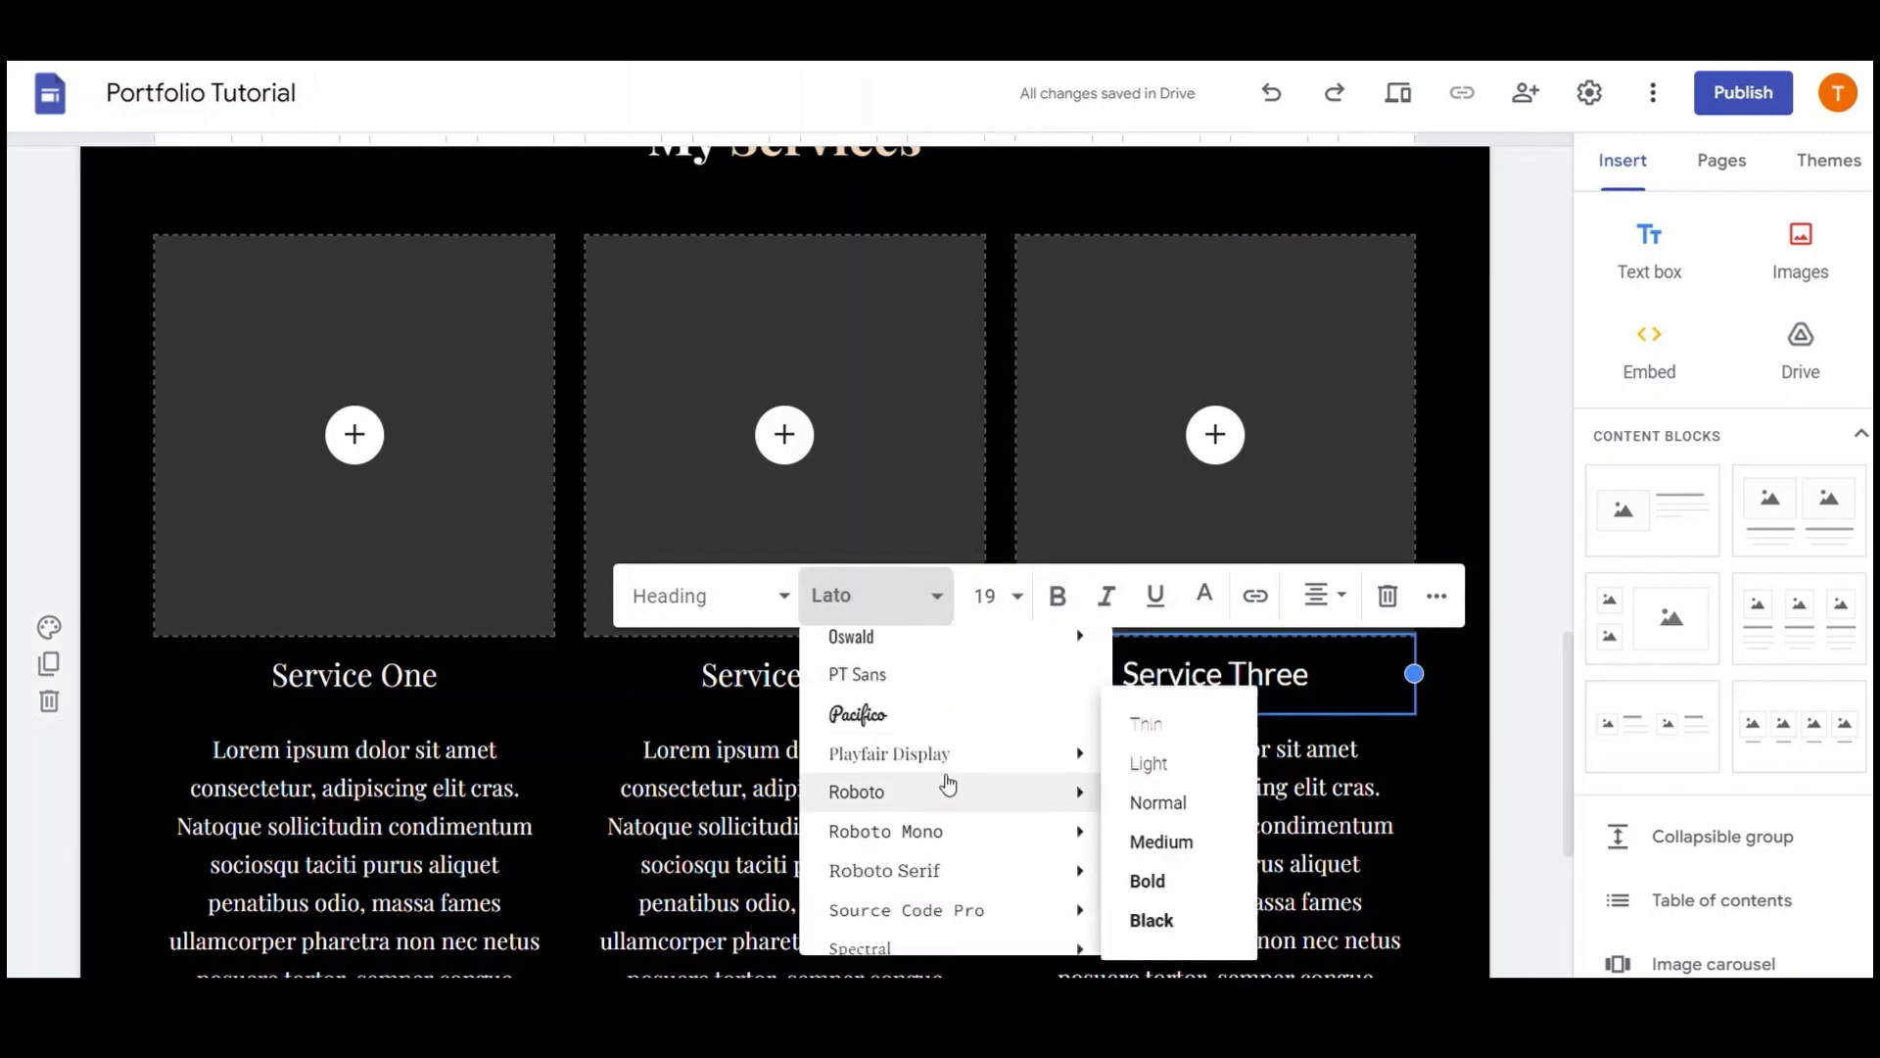
left_click(941, 754)
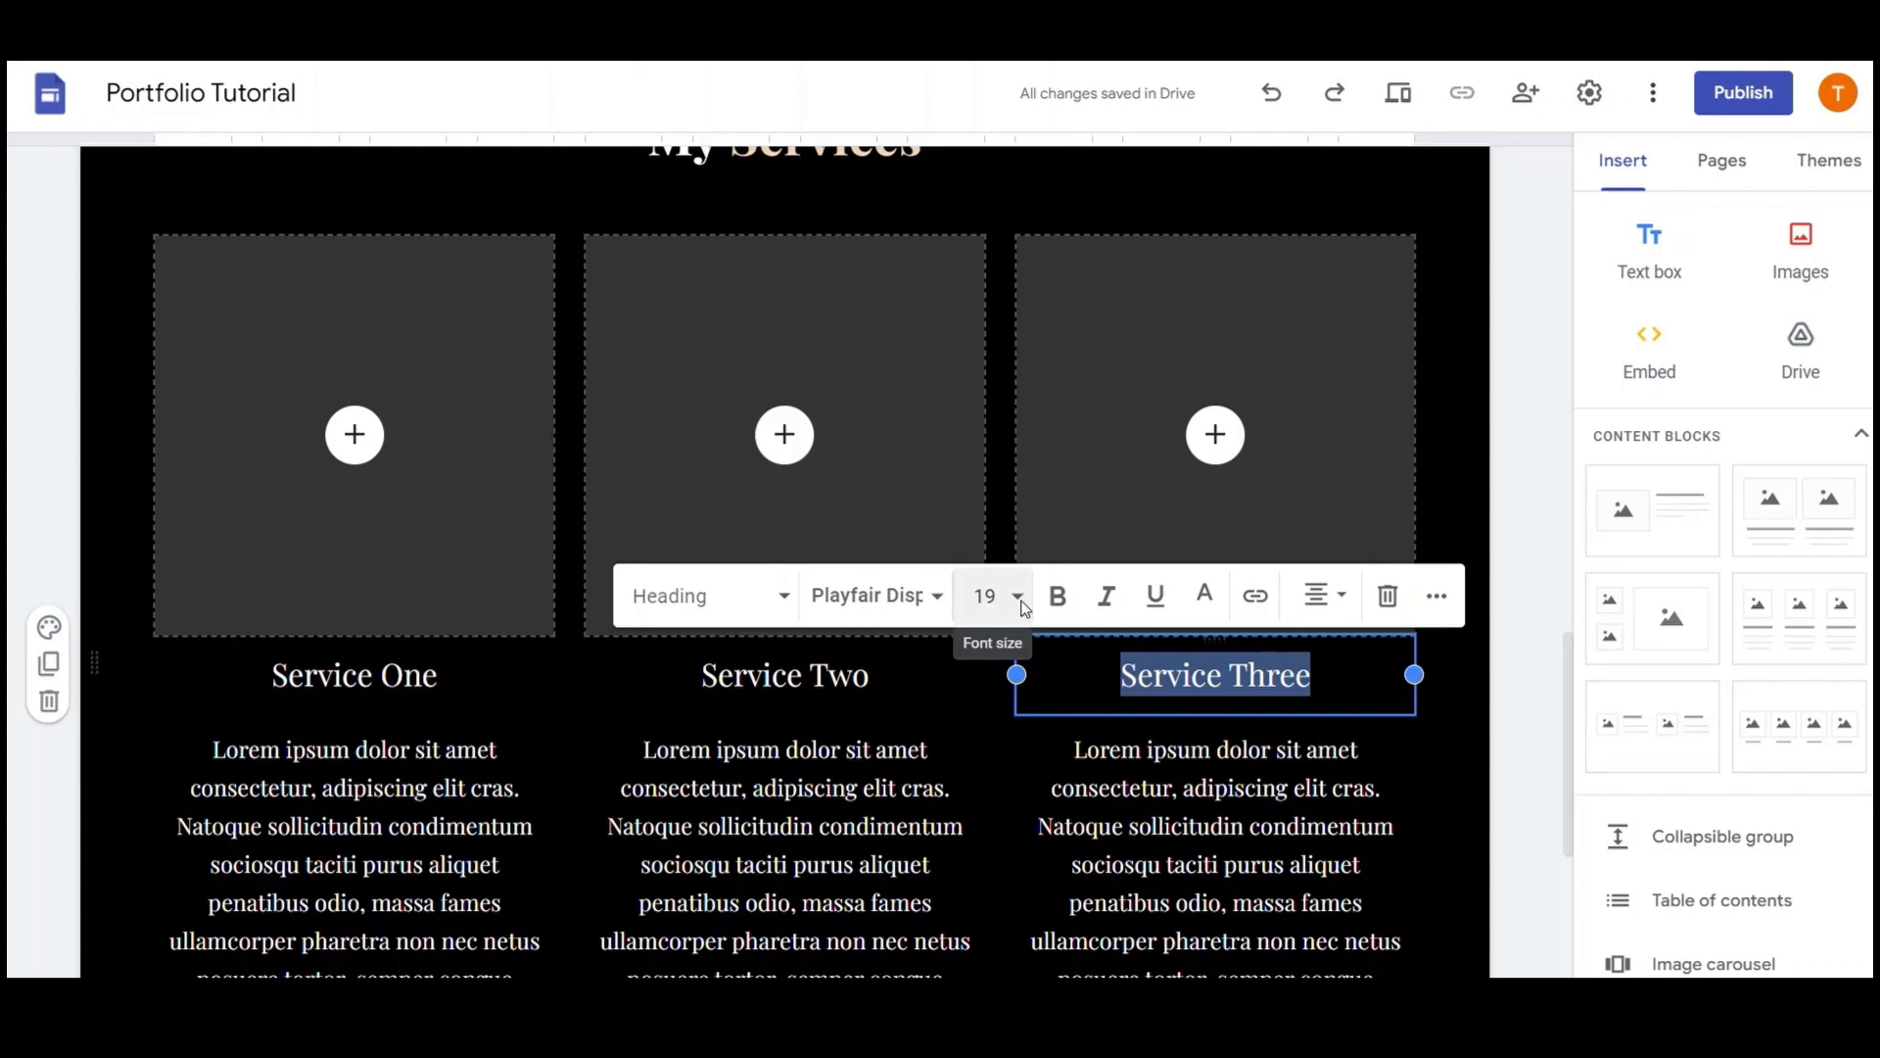
Check the font size of the Service Two heading
left_click(935, 676)
key("ctrl+a")
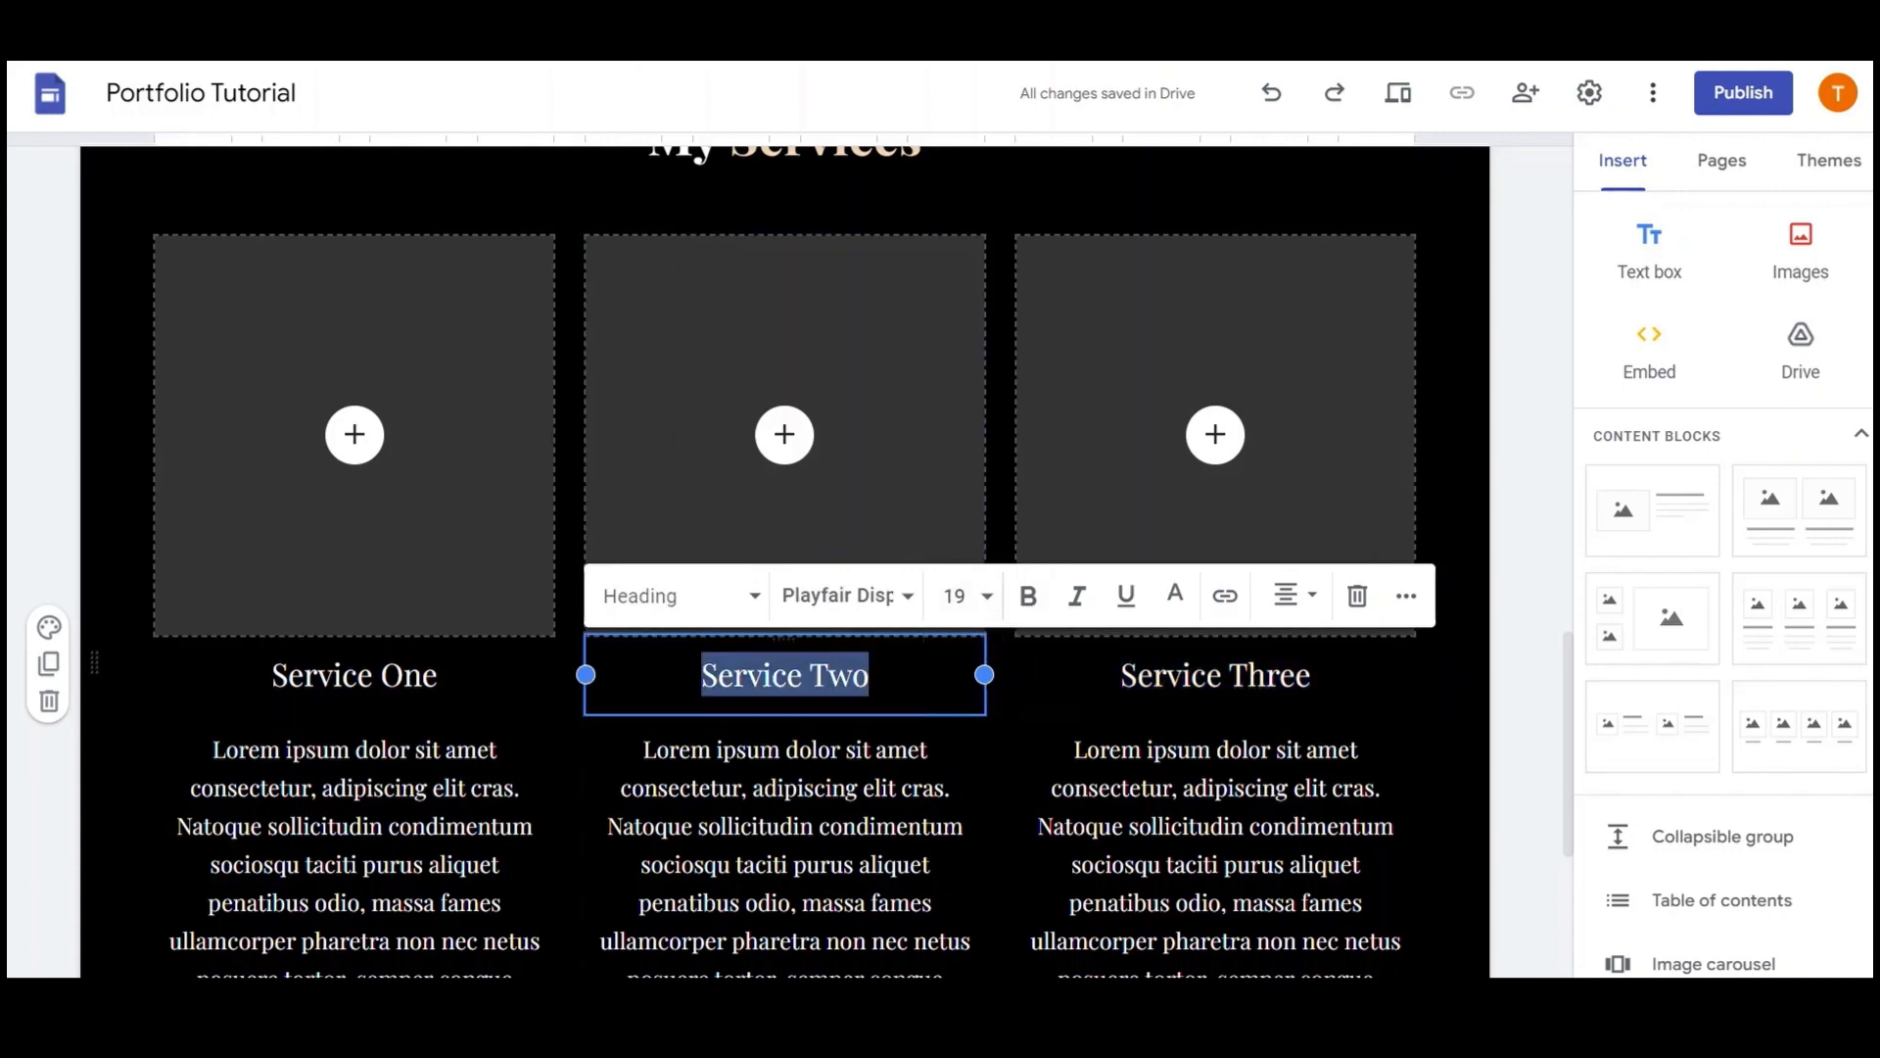
left_click(969, 597)
left_click(1058, 666)
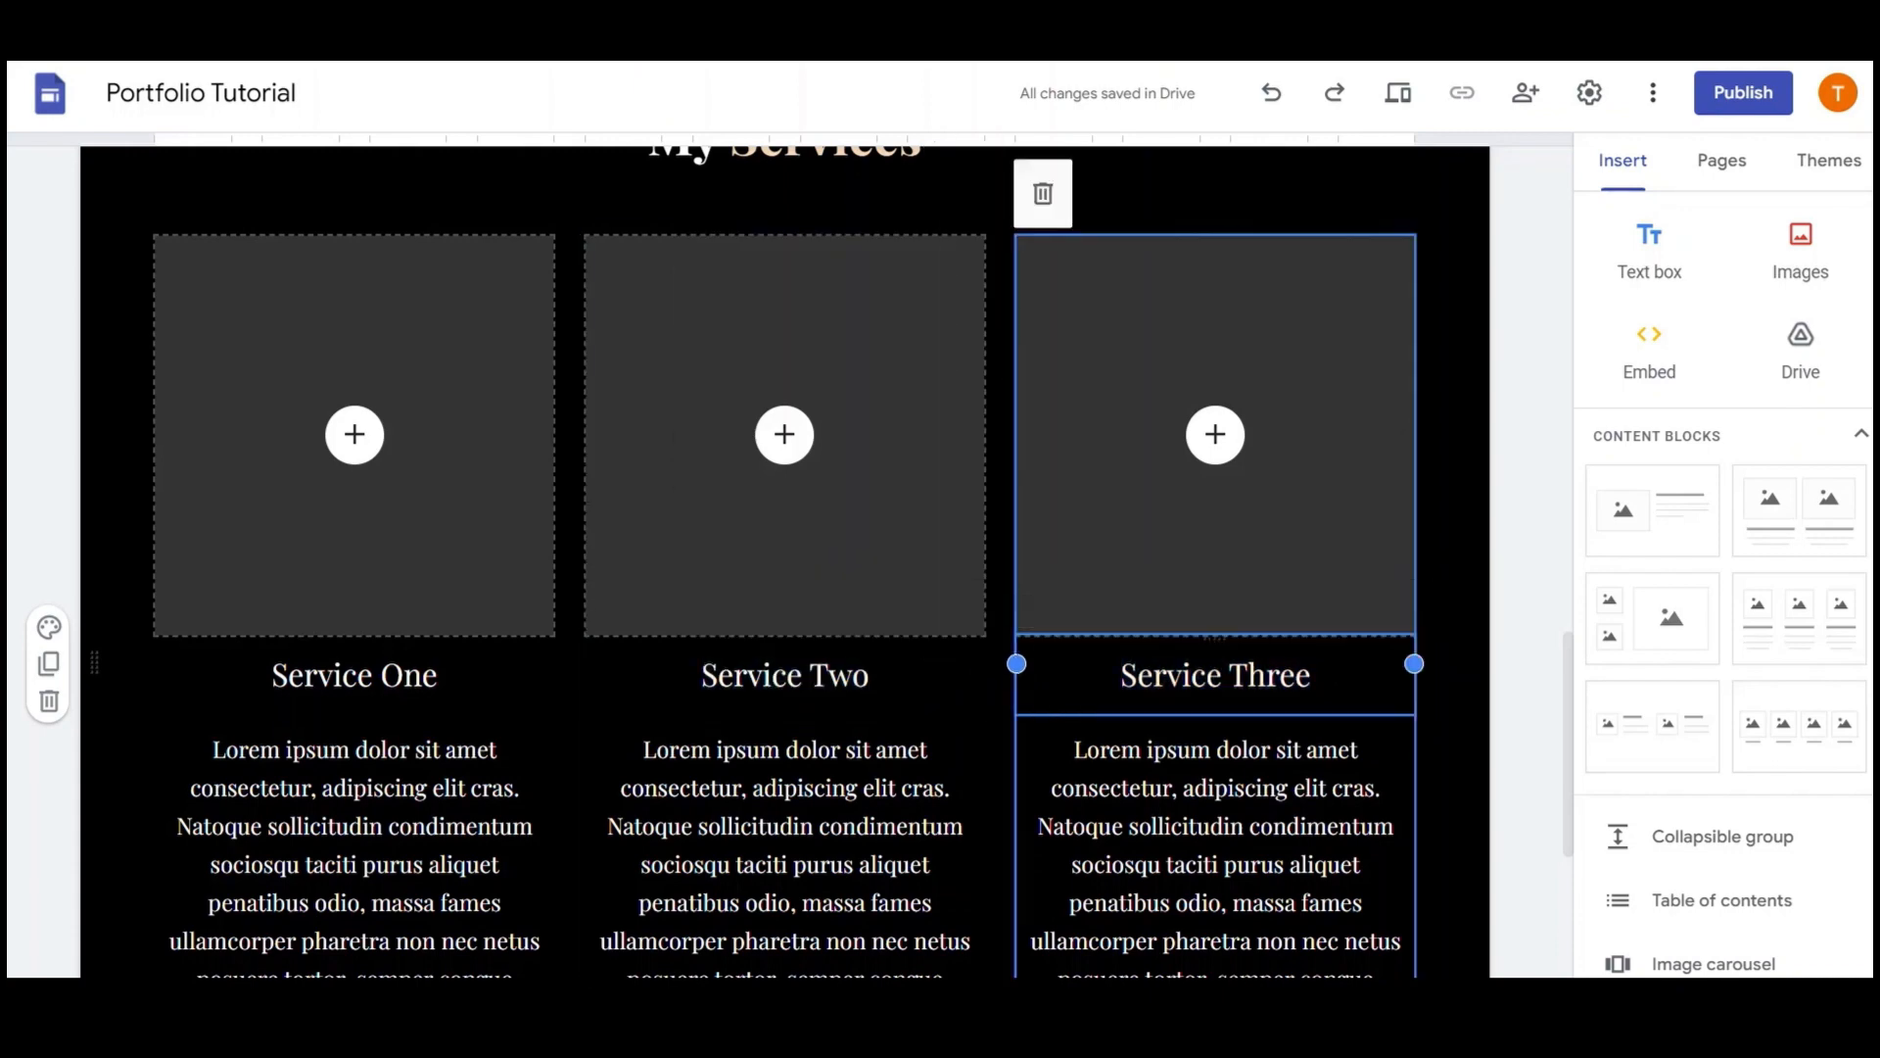
Search Google Images for 'web desigbner' and insert the notebook sketch photo into Service One
left_click(354, 435)
left_click(426, 558)
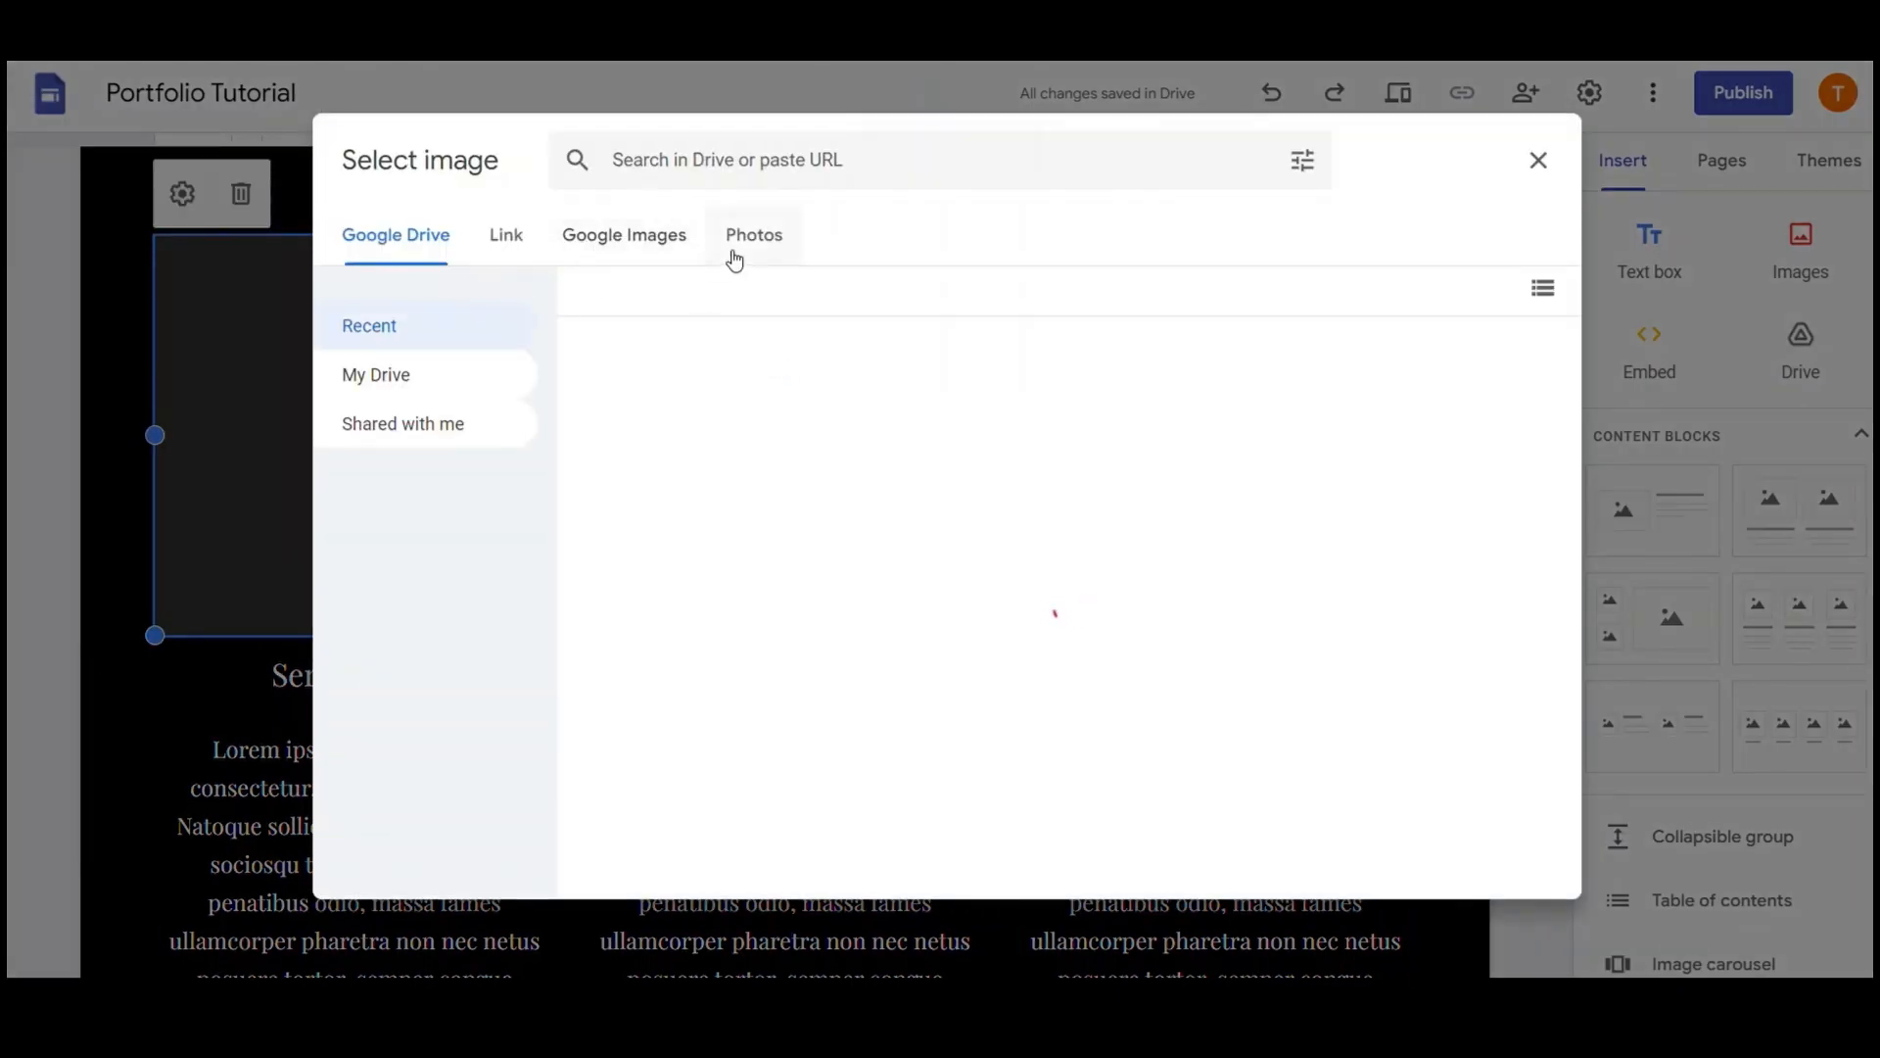
left_click(684, 237)
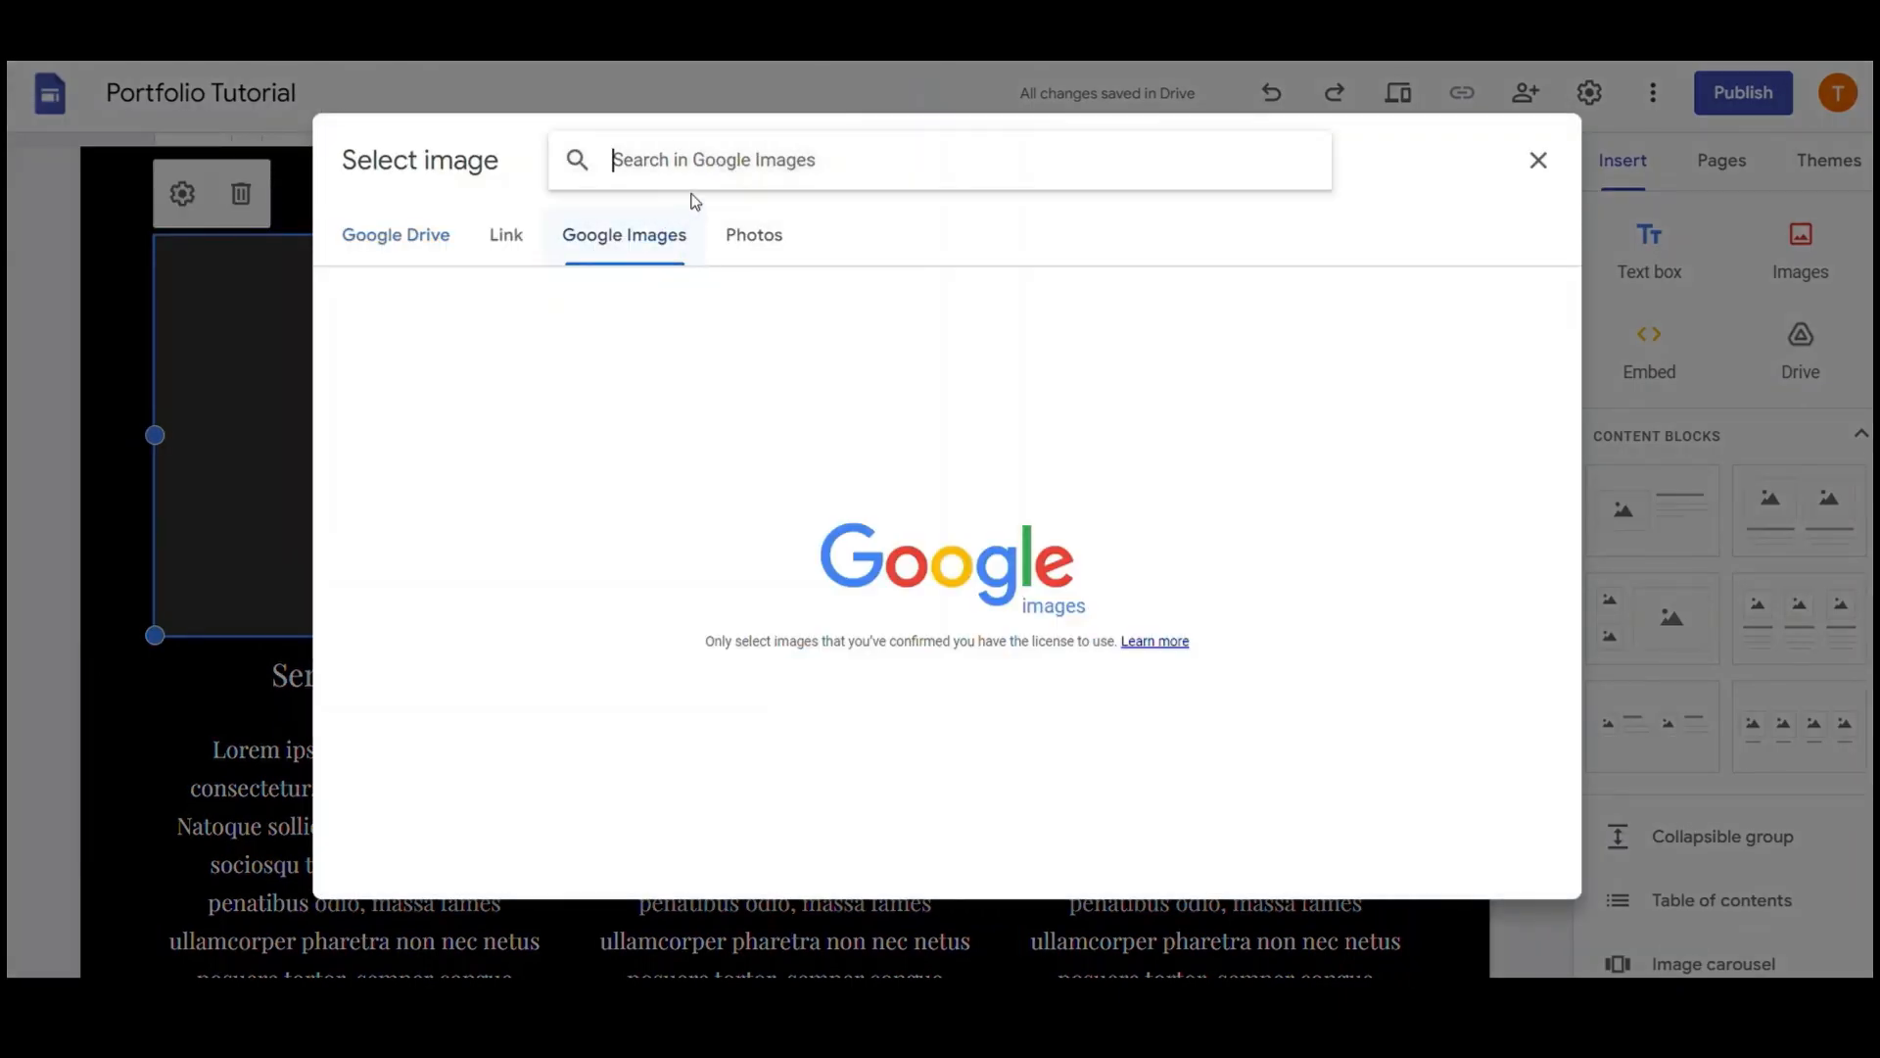
type("web desigbne")
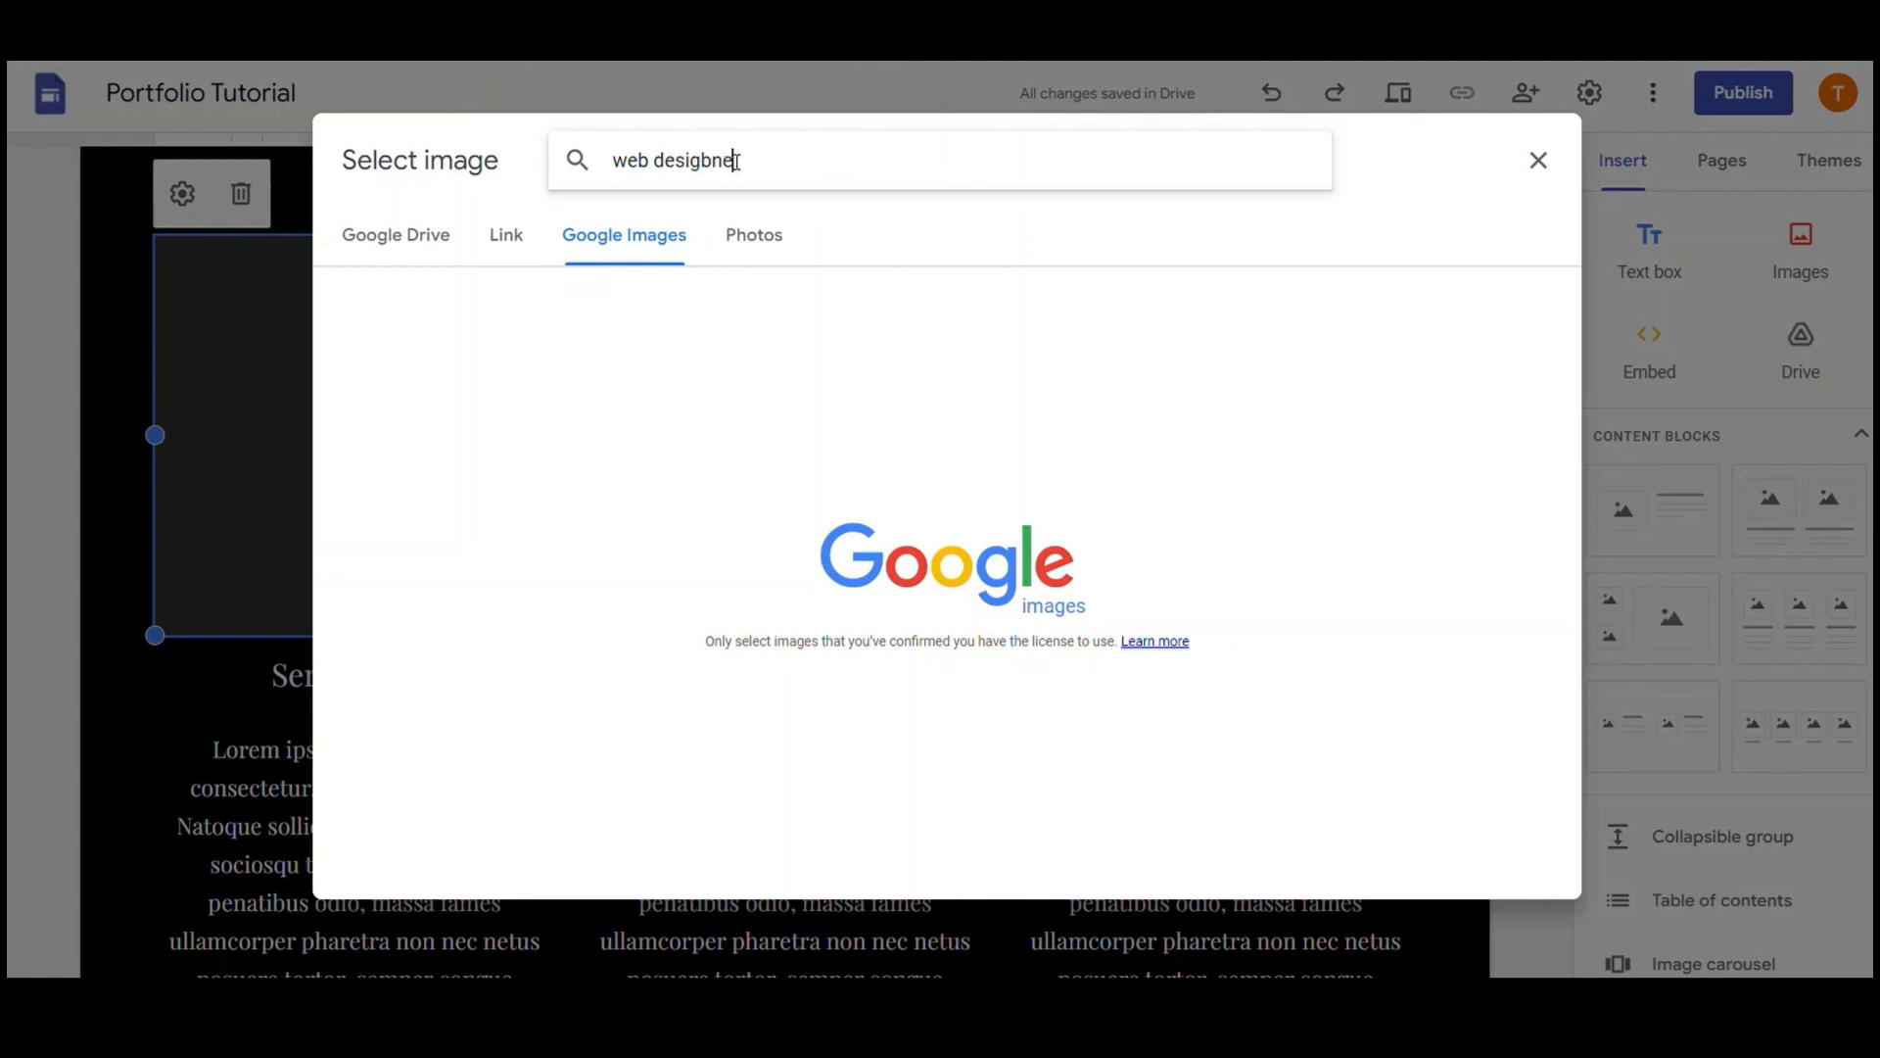
type("r")
key("Return")
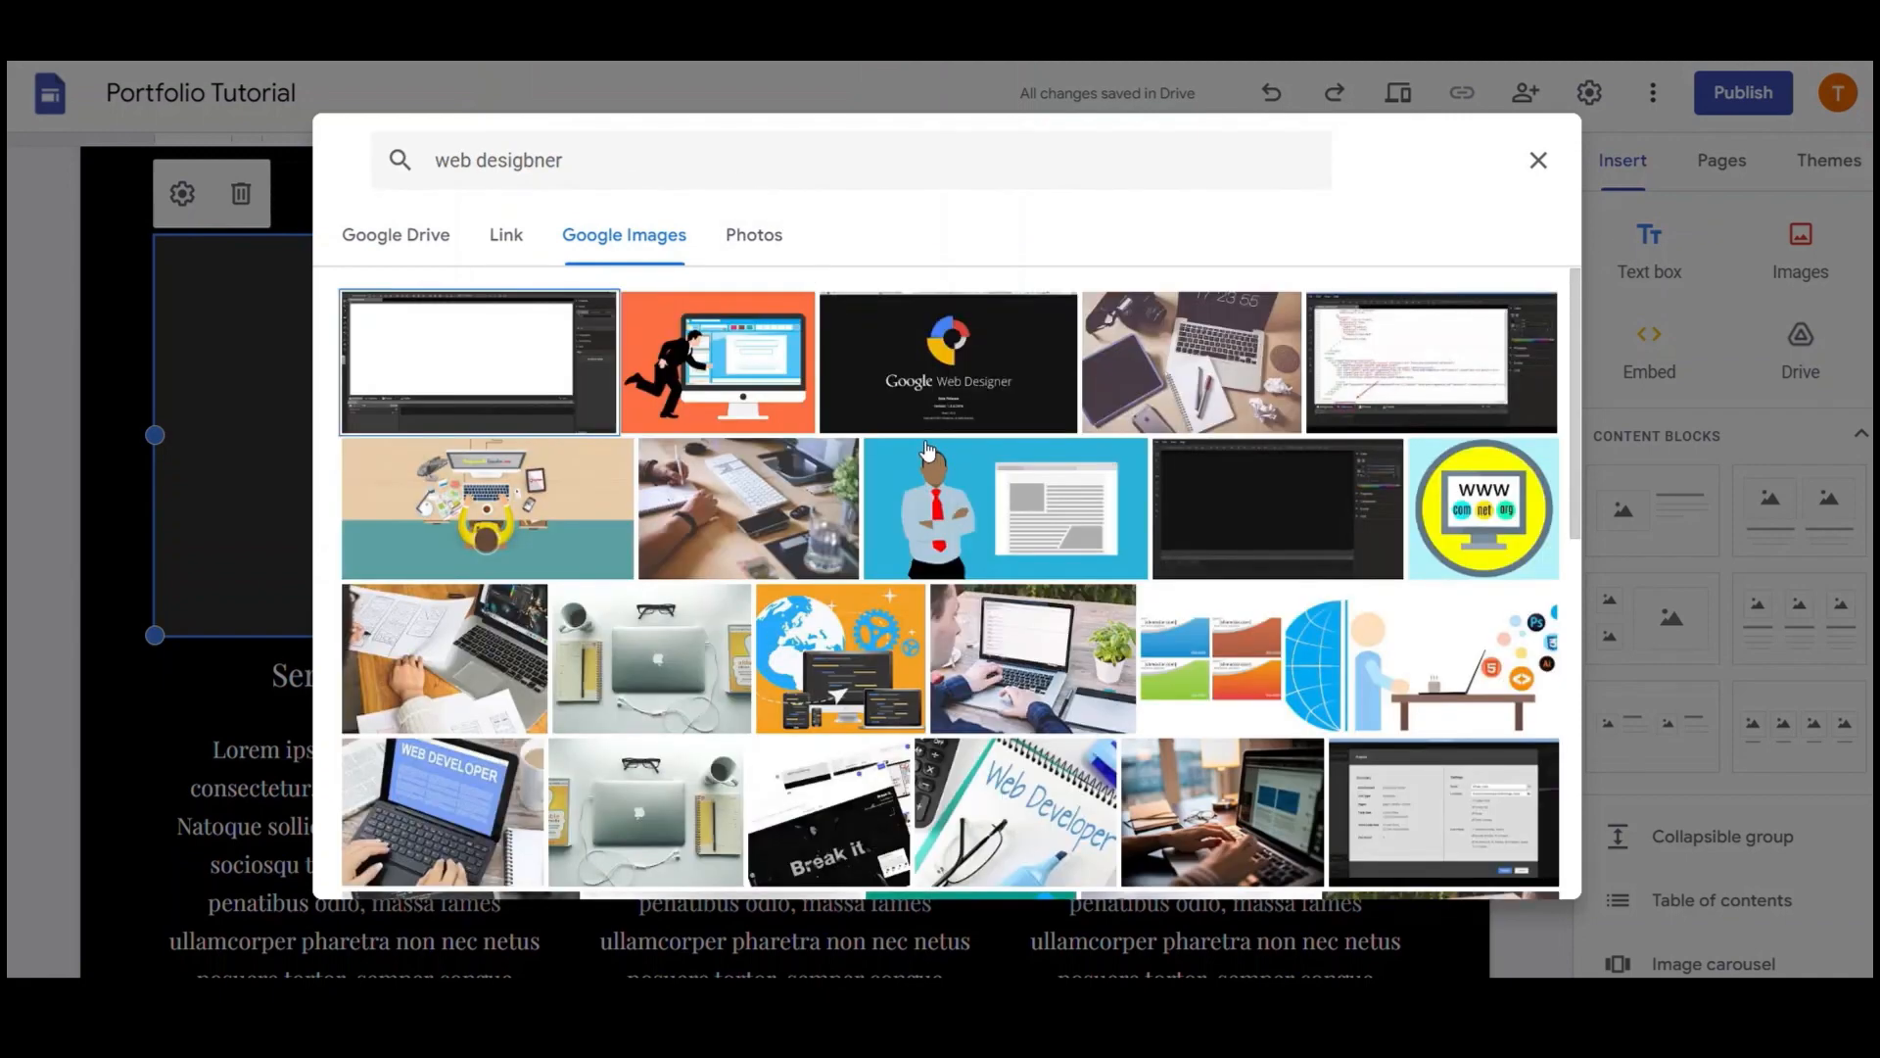
scroll(928, 450, "down", 5)
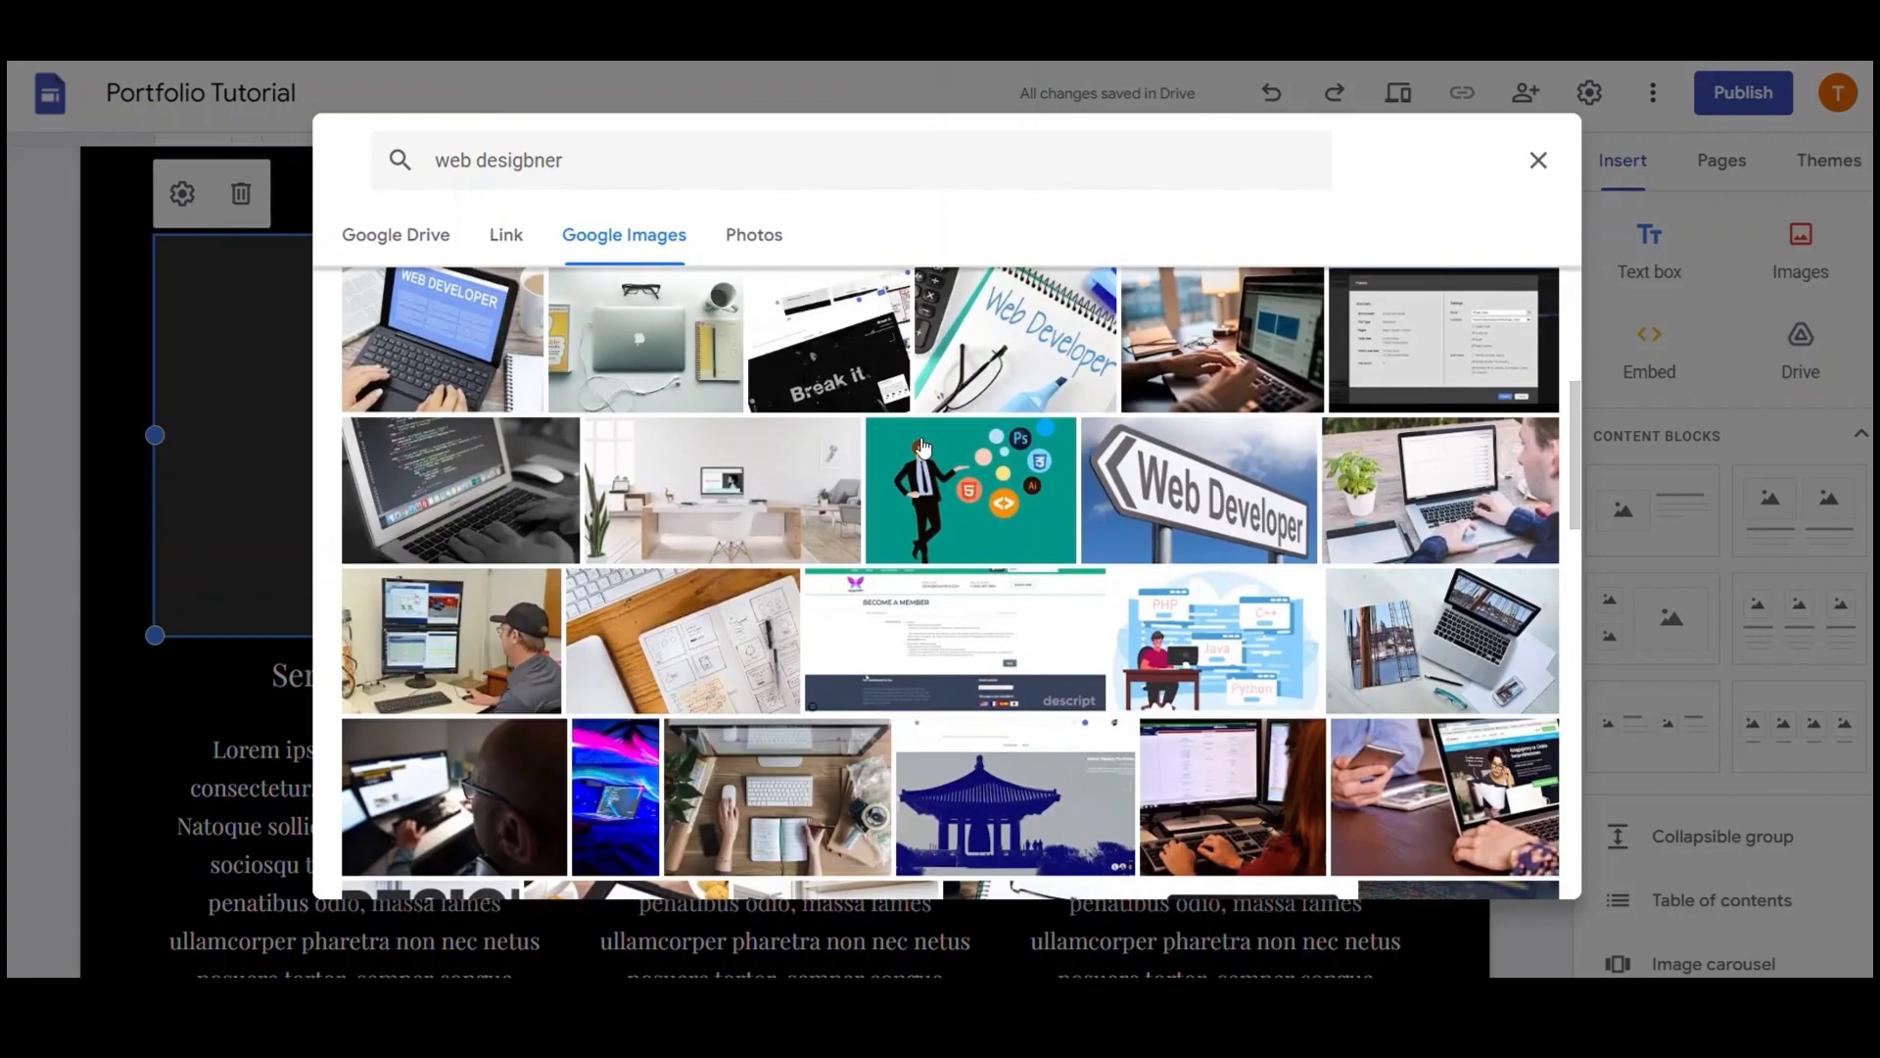
scroll(924, 448, "down", 1)
scroll(923, 448, "down", 9)
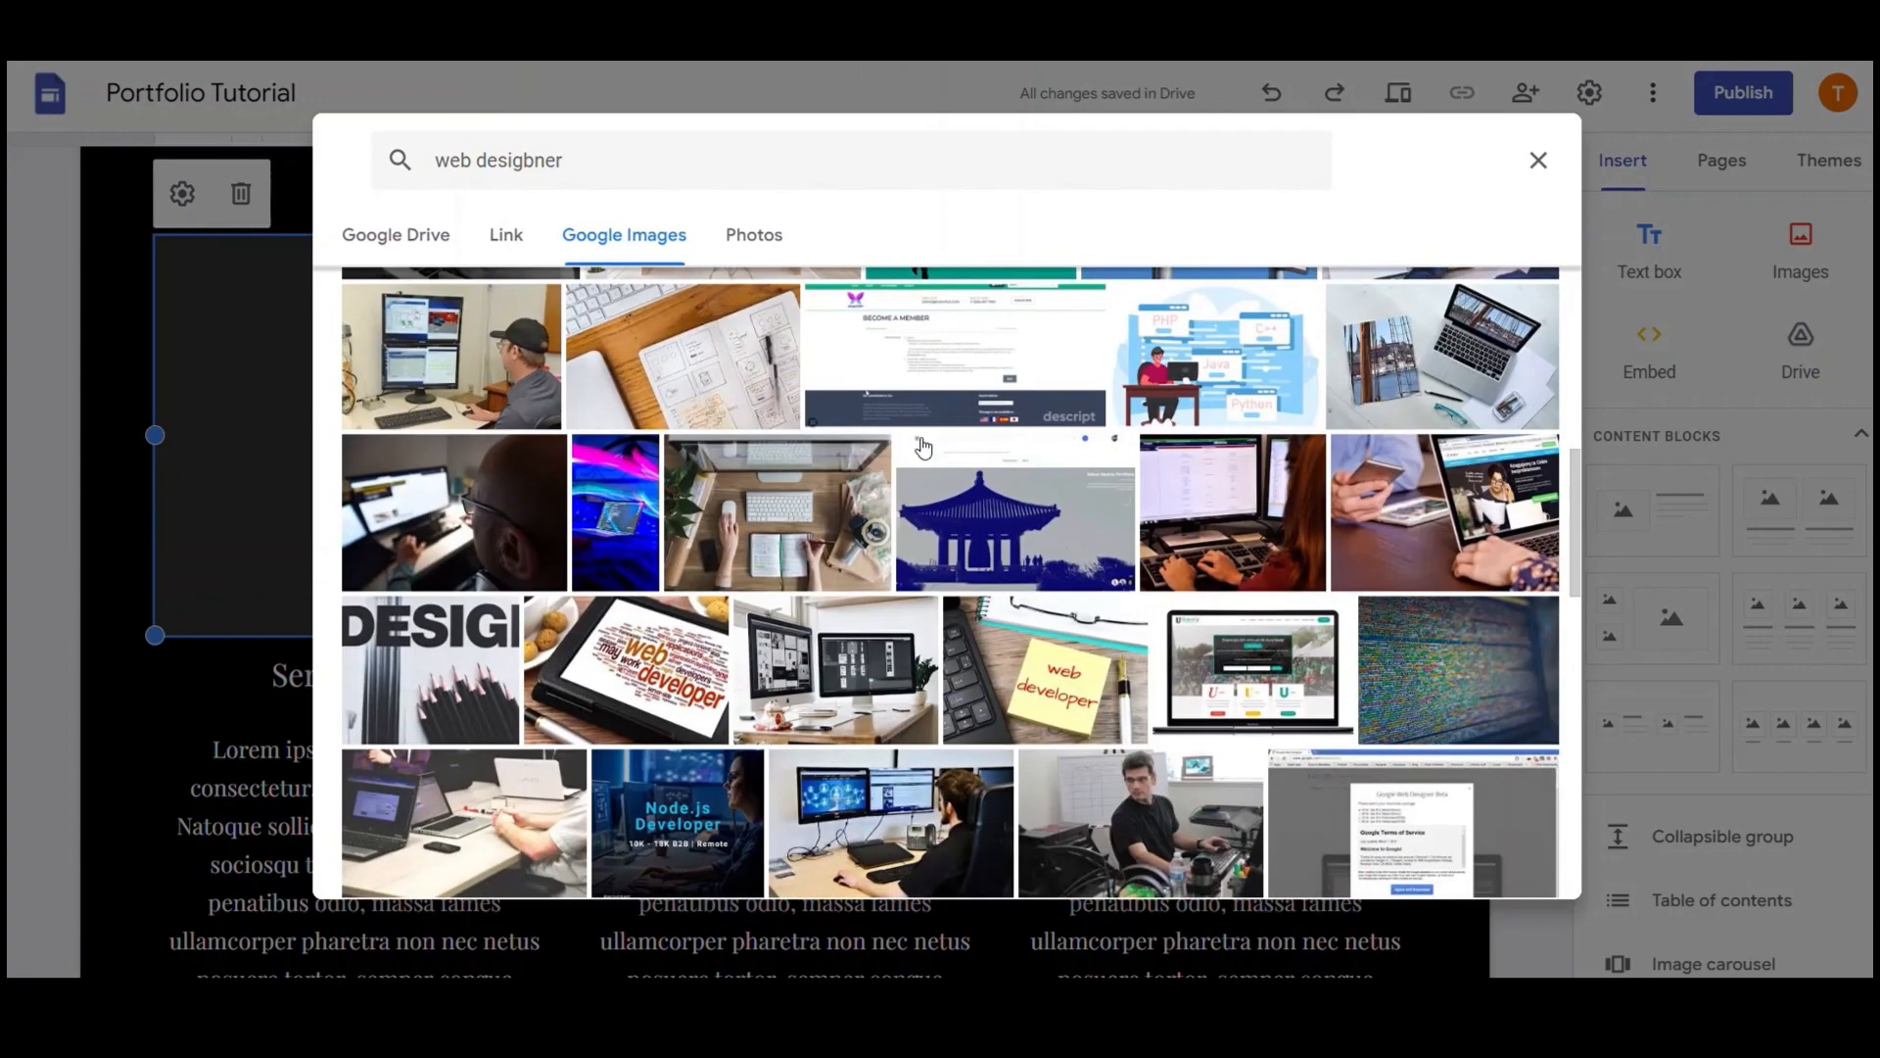
scroll(924, 447, "down", 3)
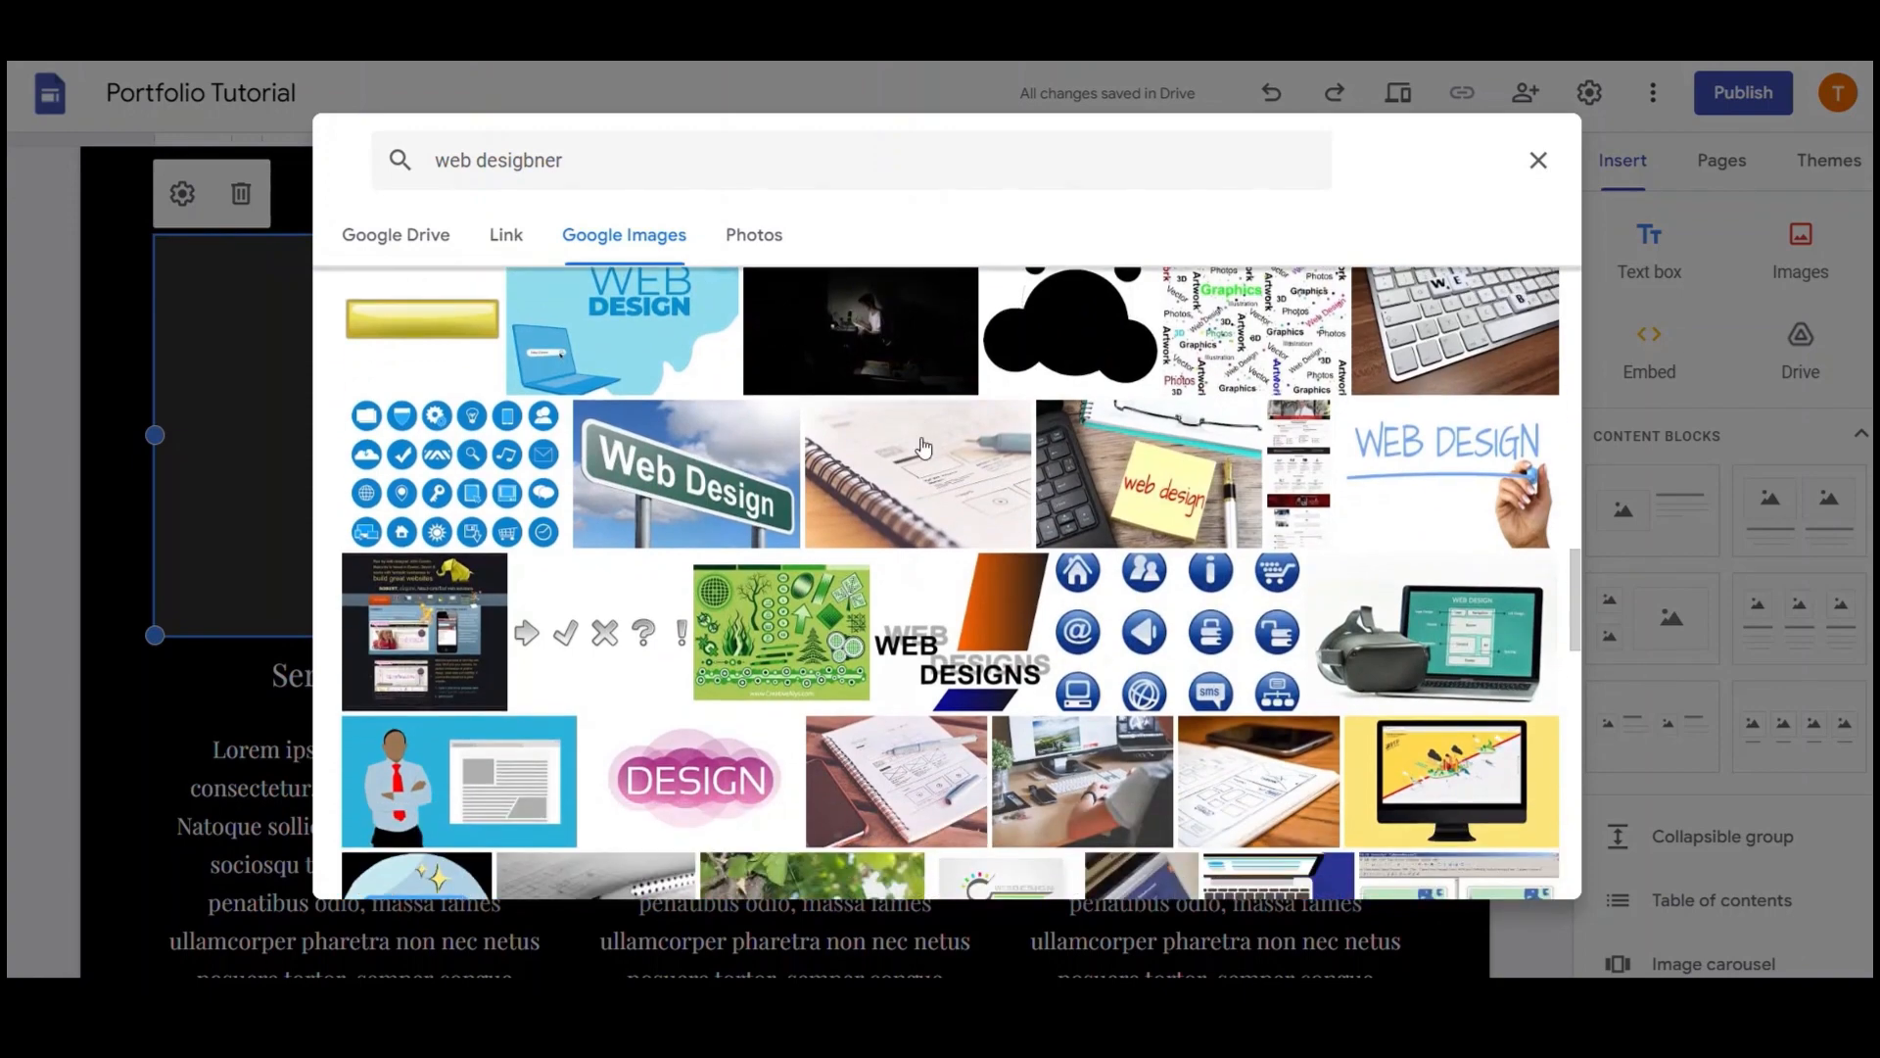
scroll(923, 448, "down", 1)
left_click(924, 694)
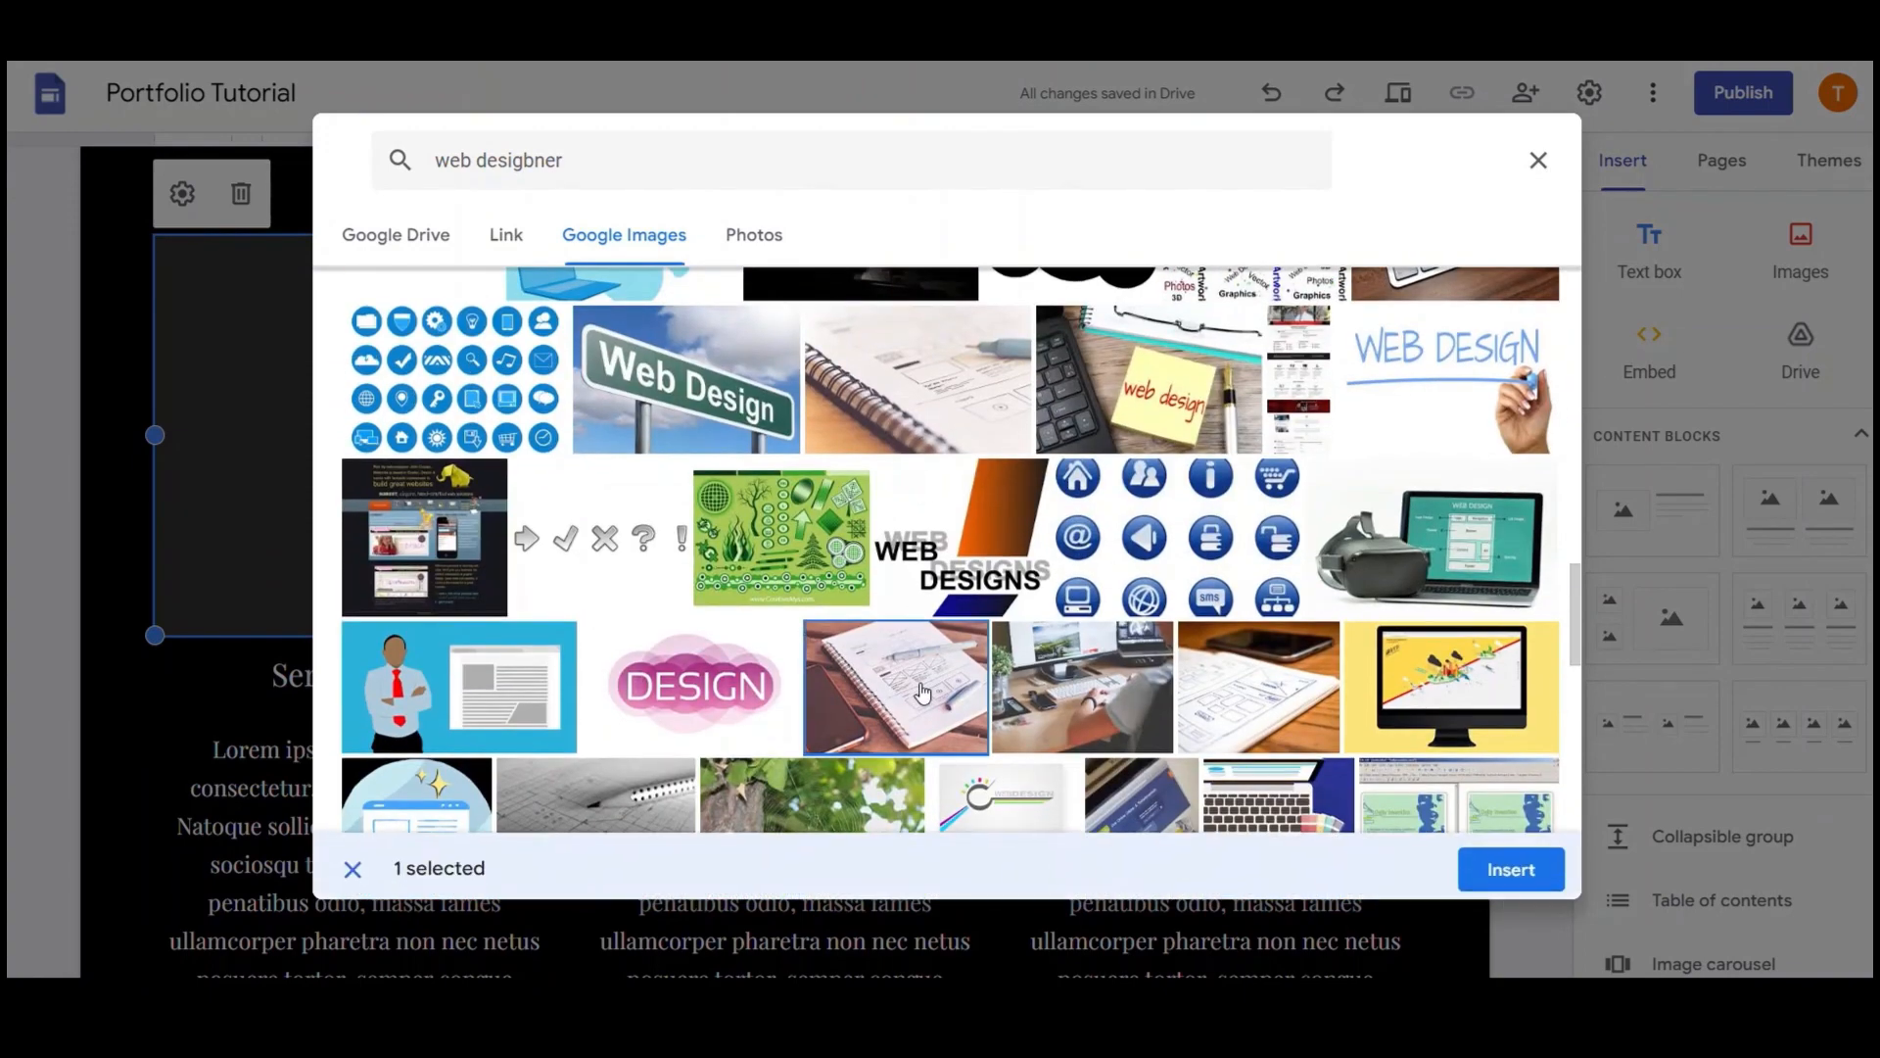
left_click(1511, 863)
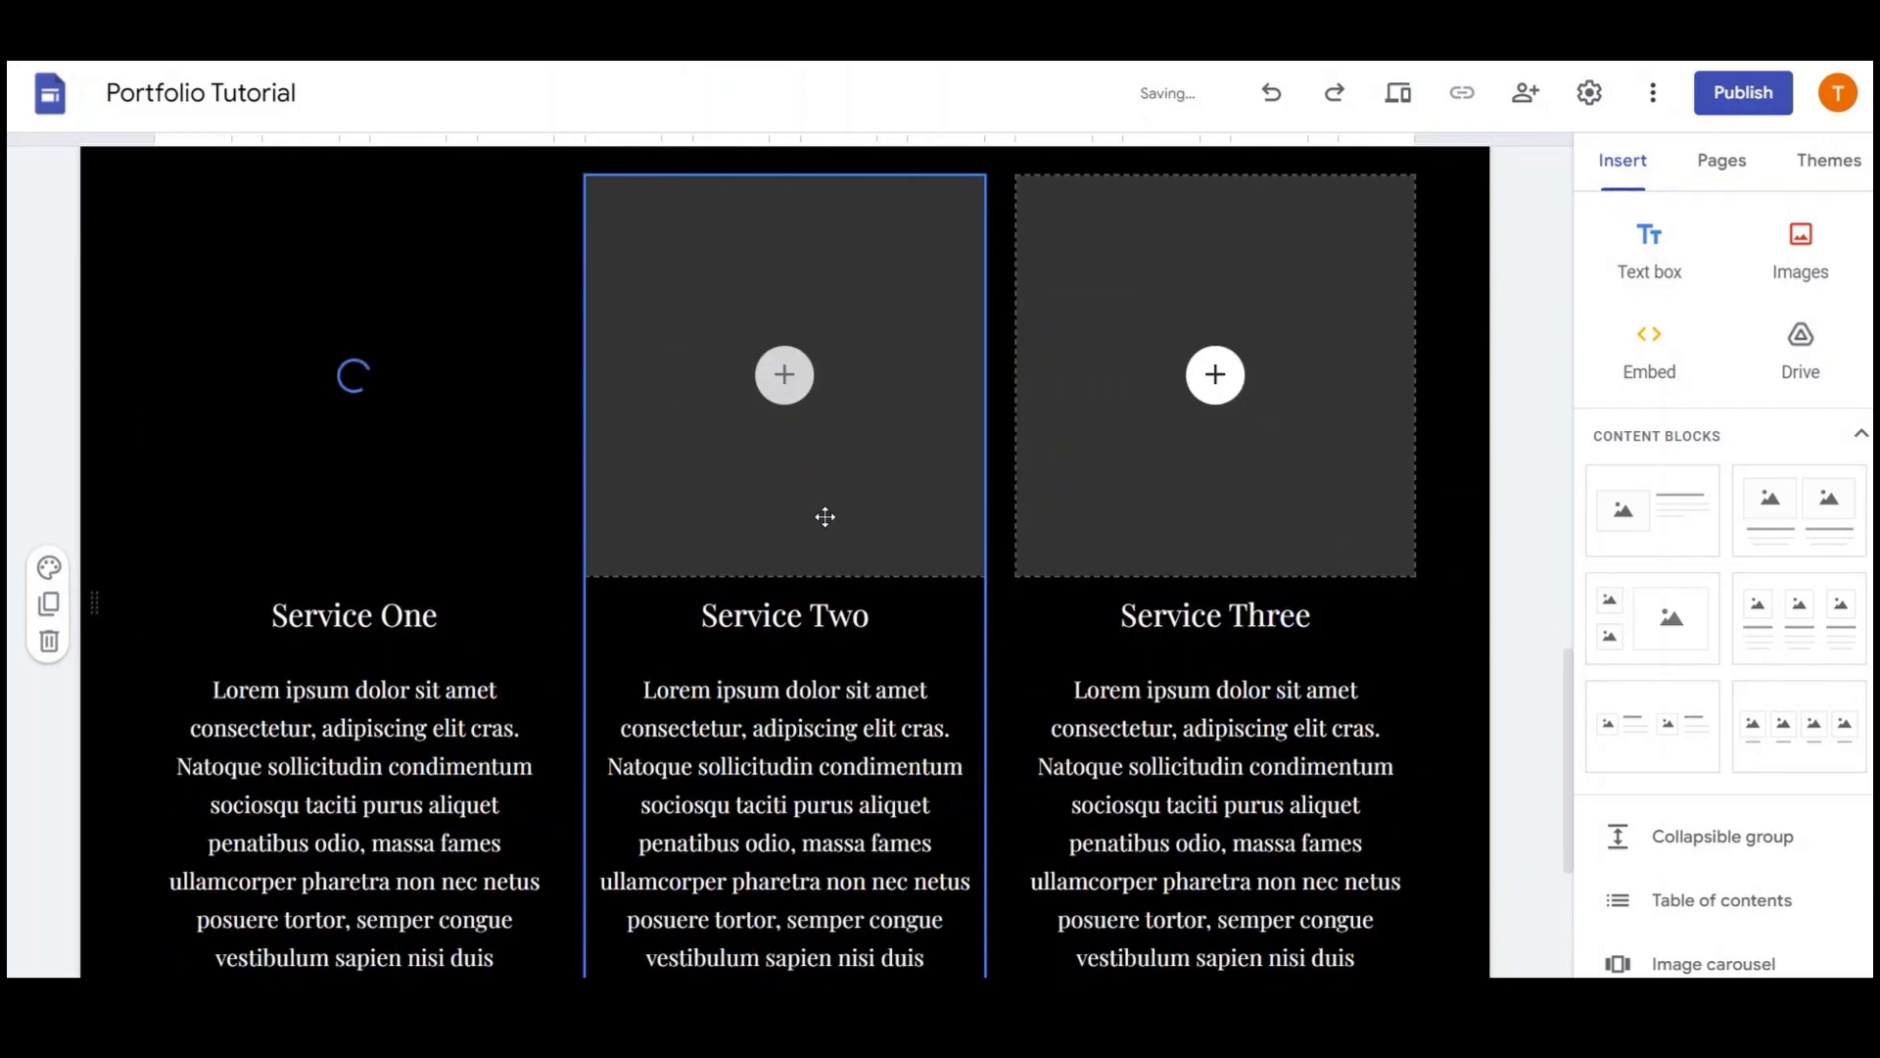
Insert a keyboard-and-notebook photo from a Google Images 'web design' search into Service Two
left_click(791, 399)
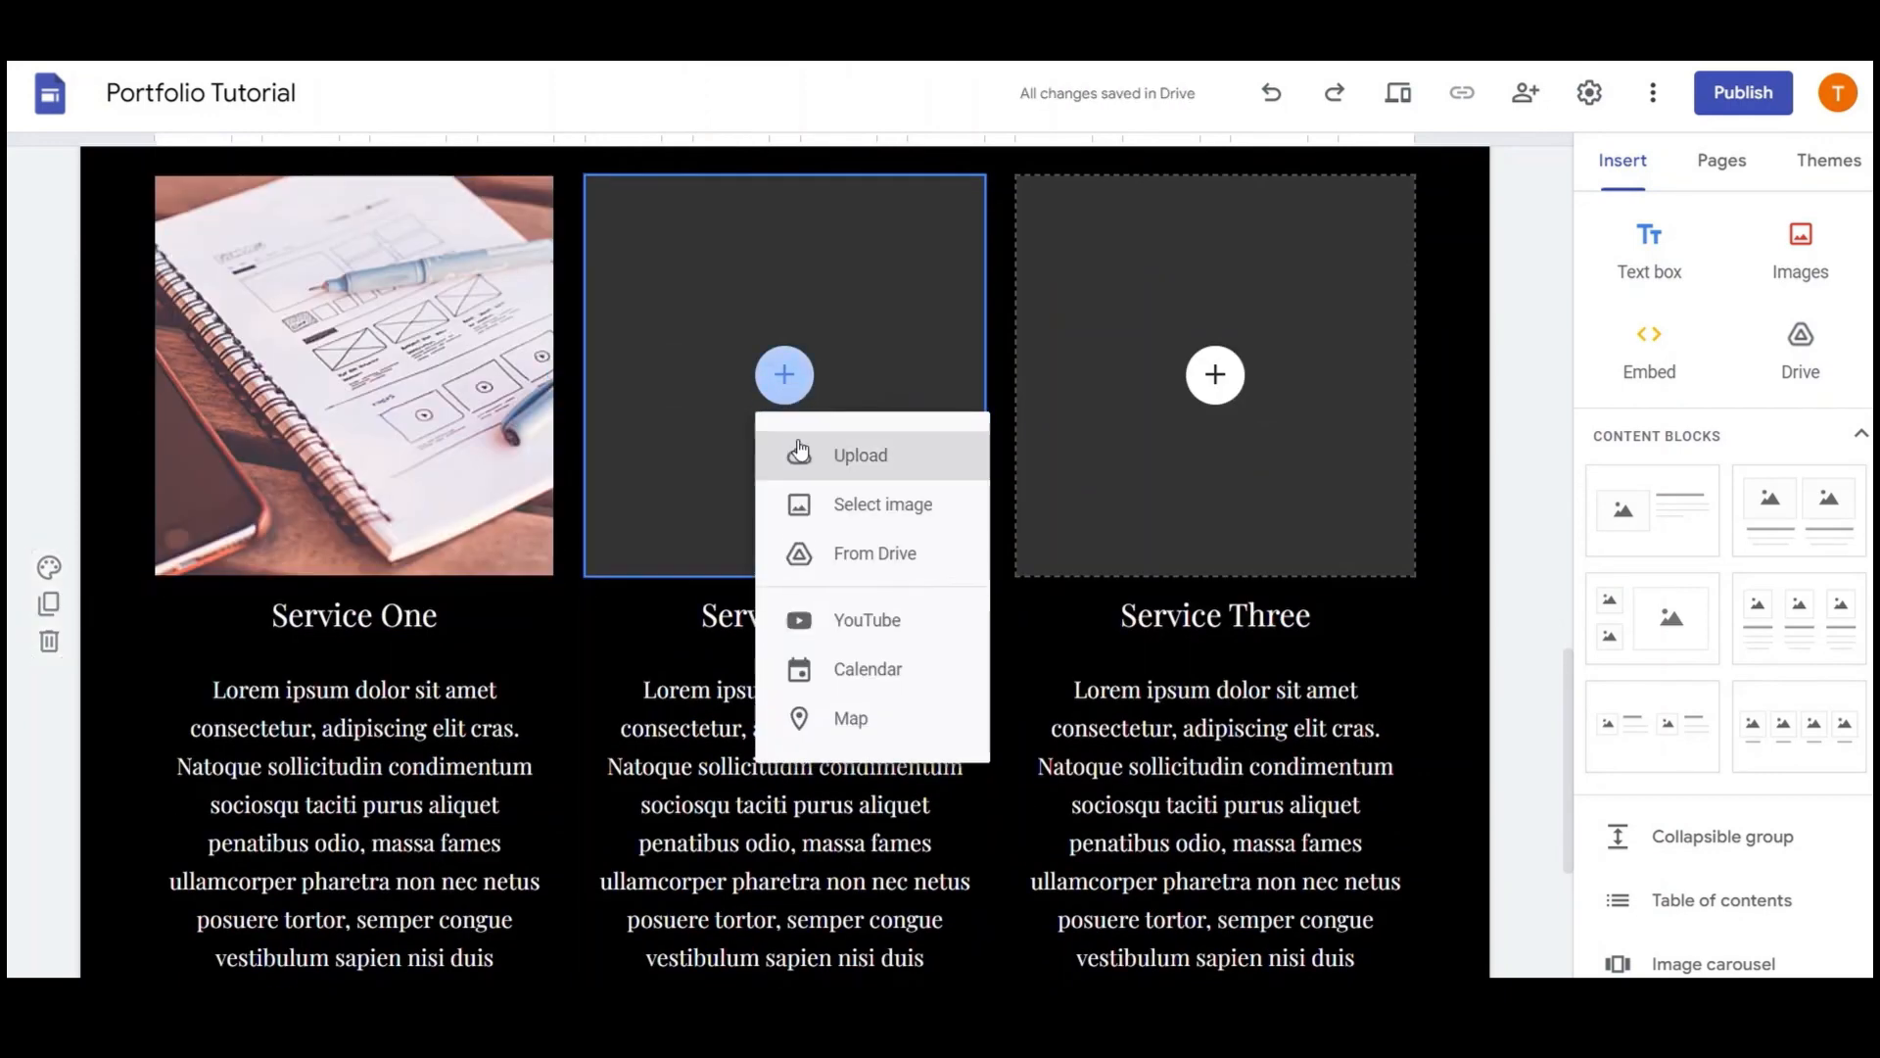
left_click(894, 502)
left_click(665, 257)
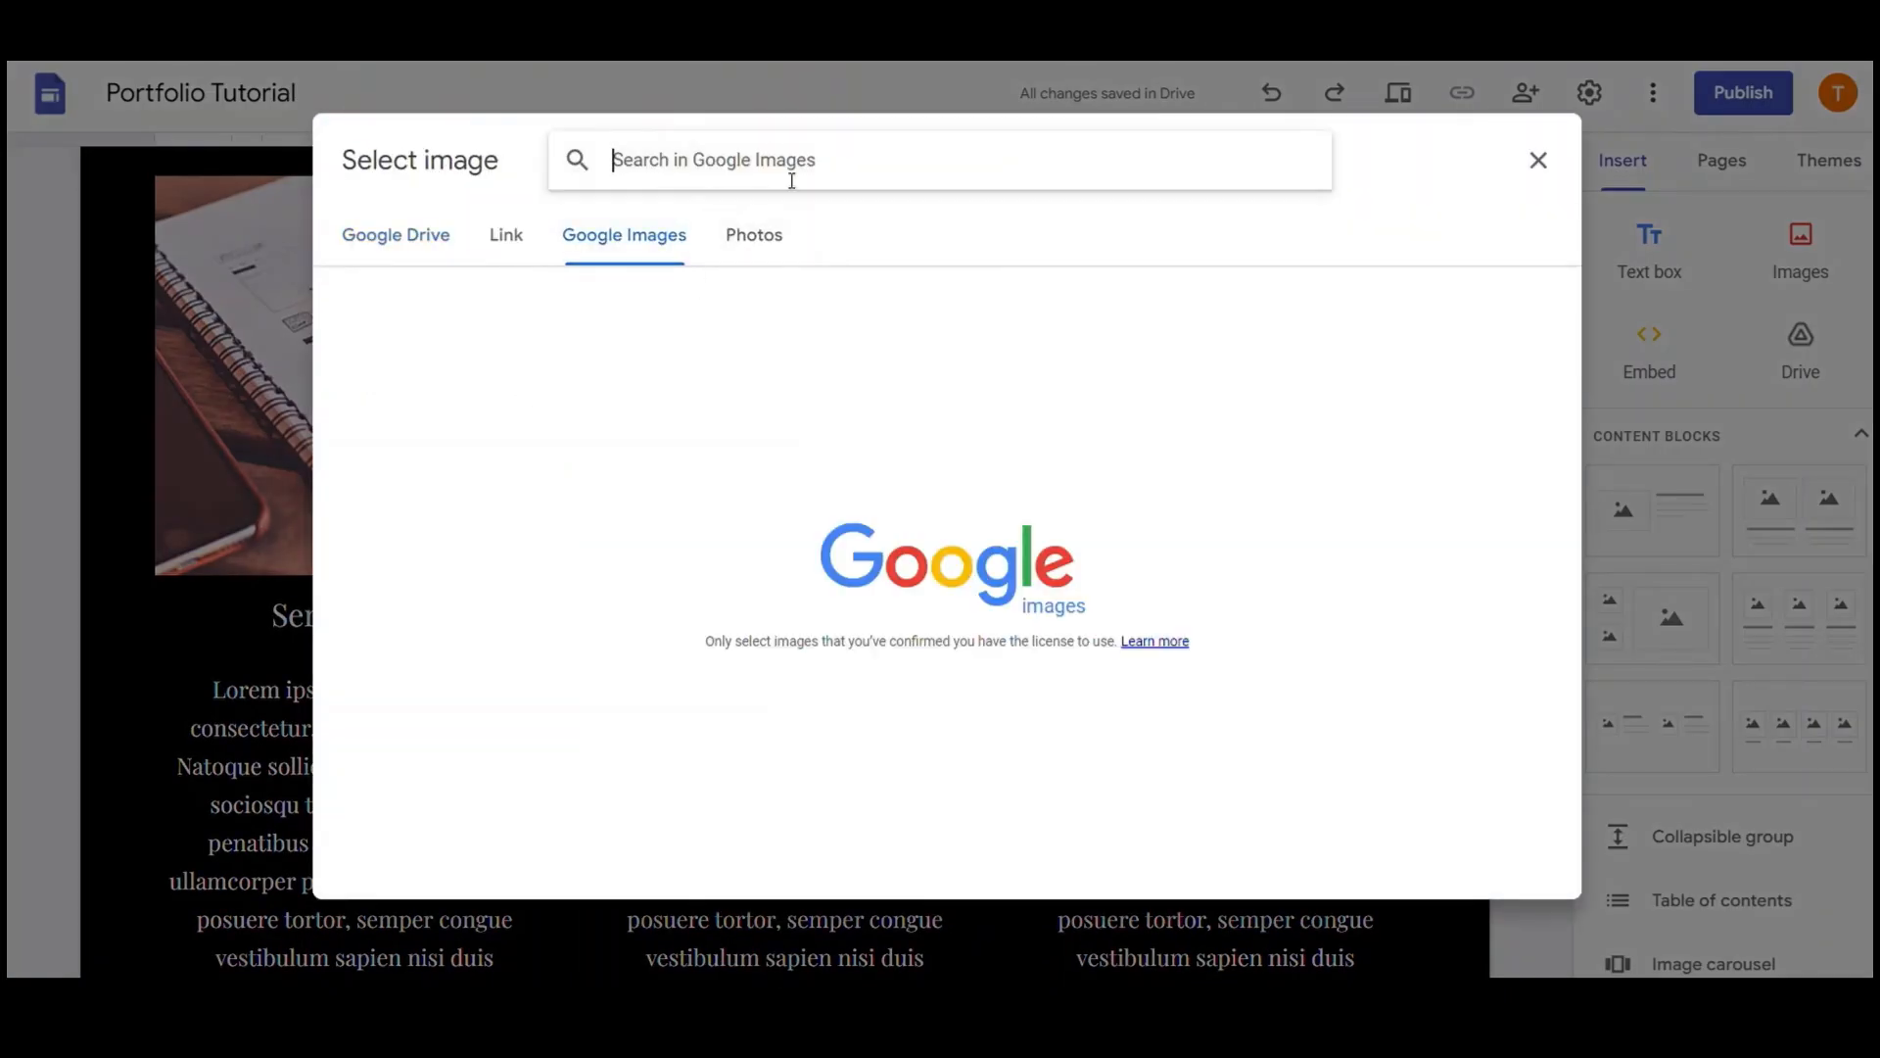
type("web design")
key("Return")
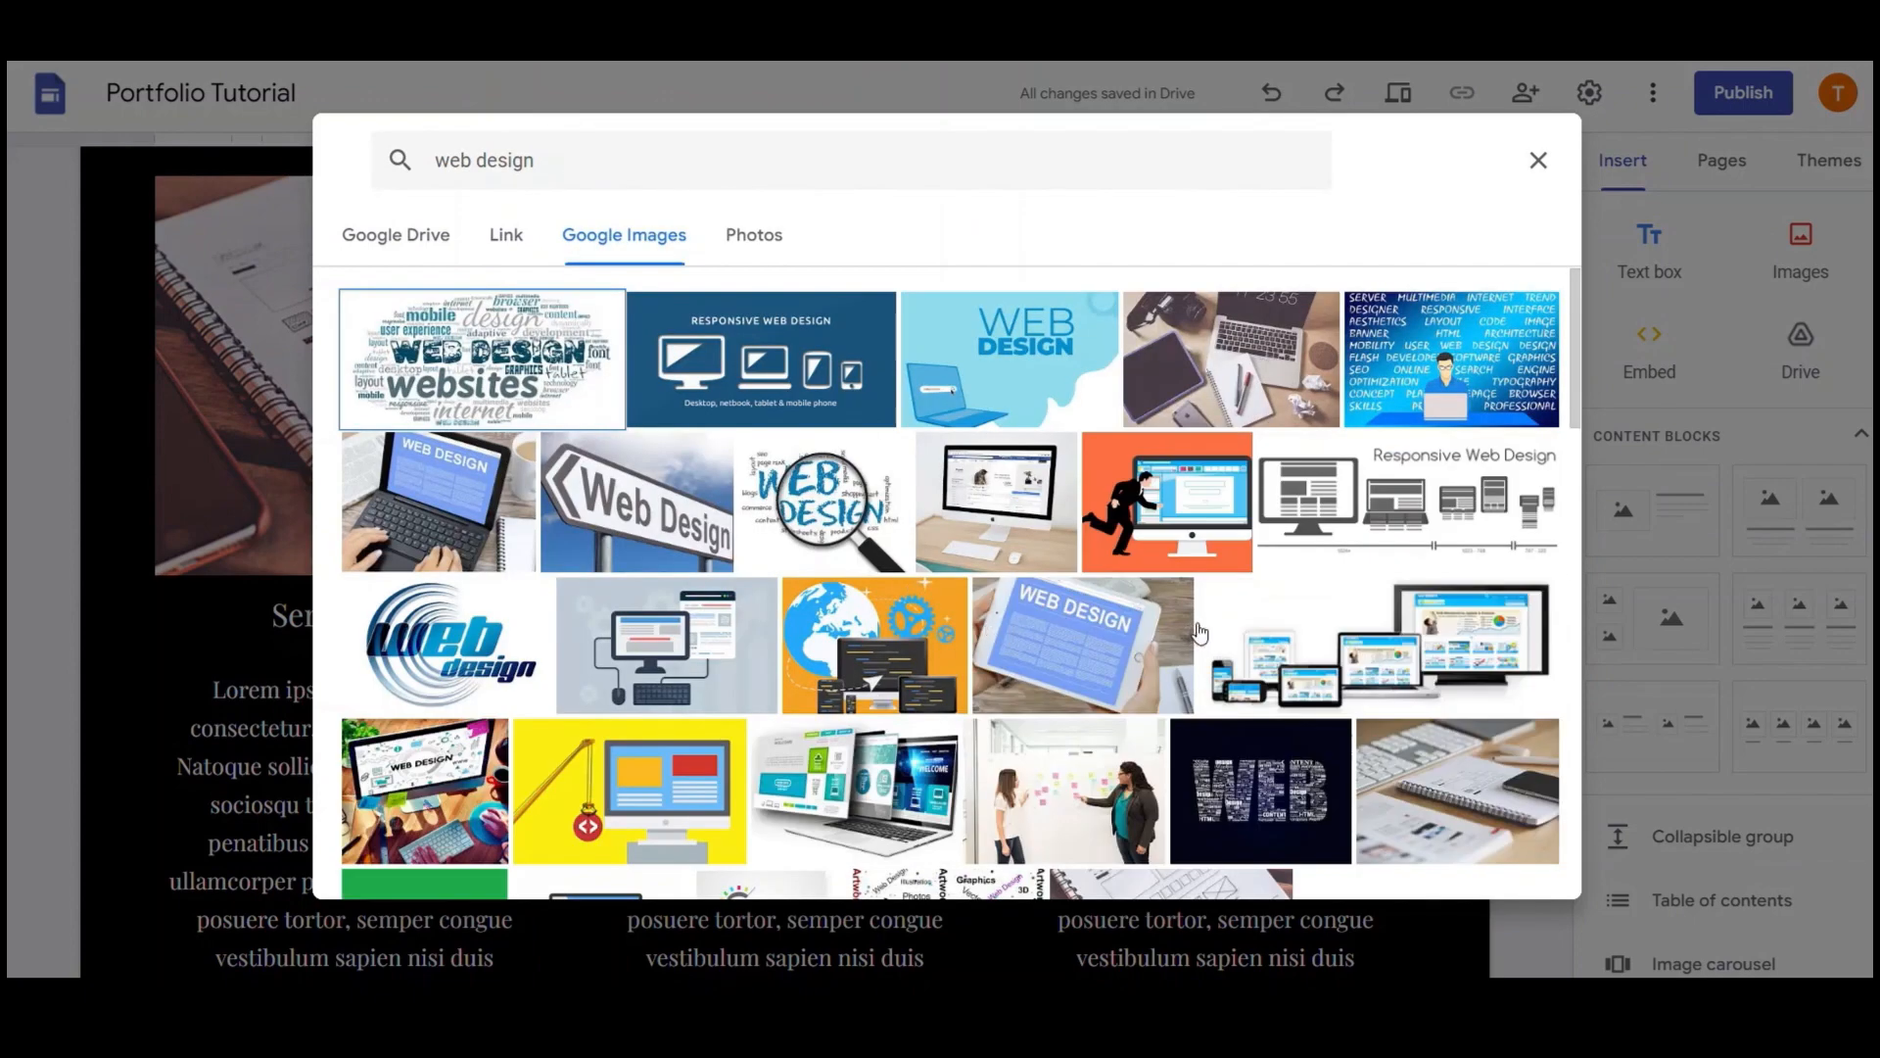
scroll(1201, 631, "down", 1)
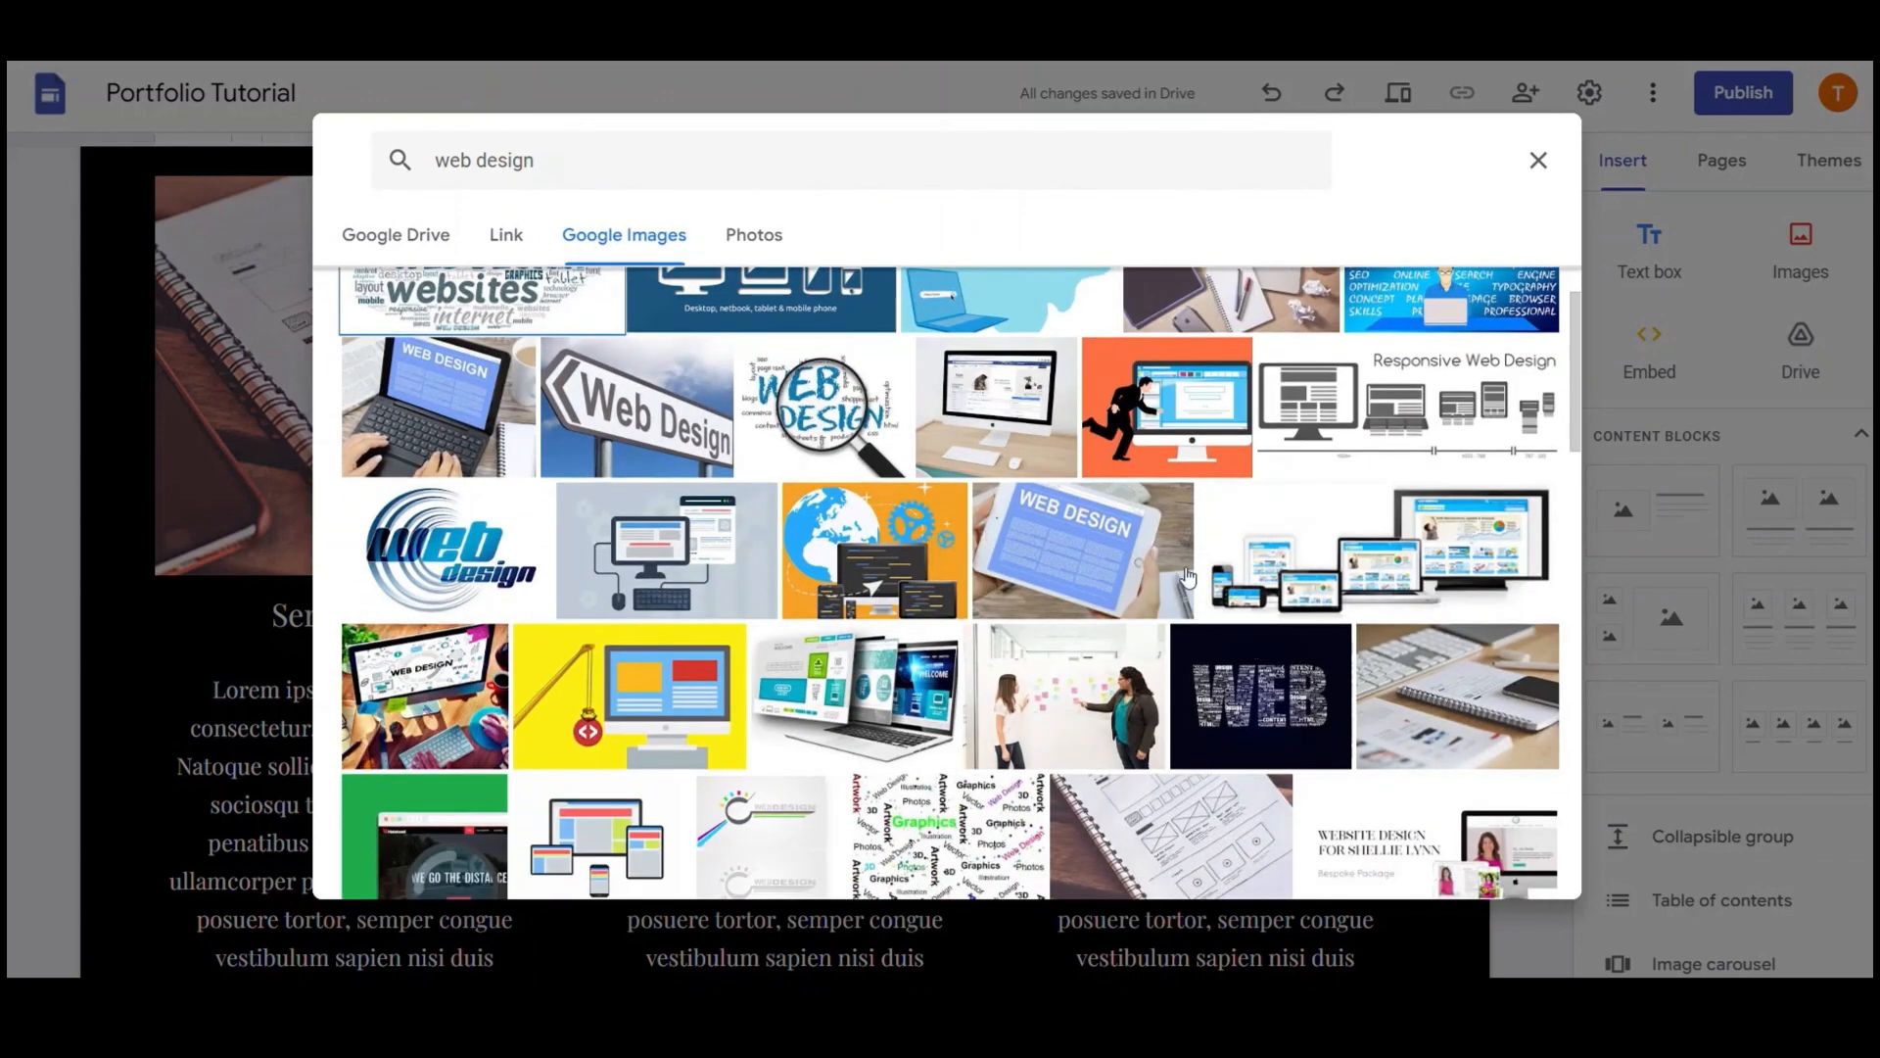
scroll(1188, 577, "down", 1)
left_click(1456, 625)
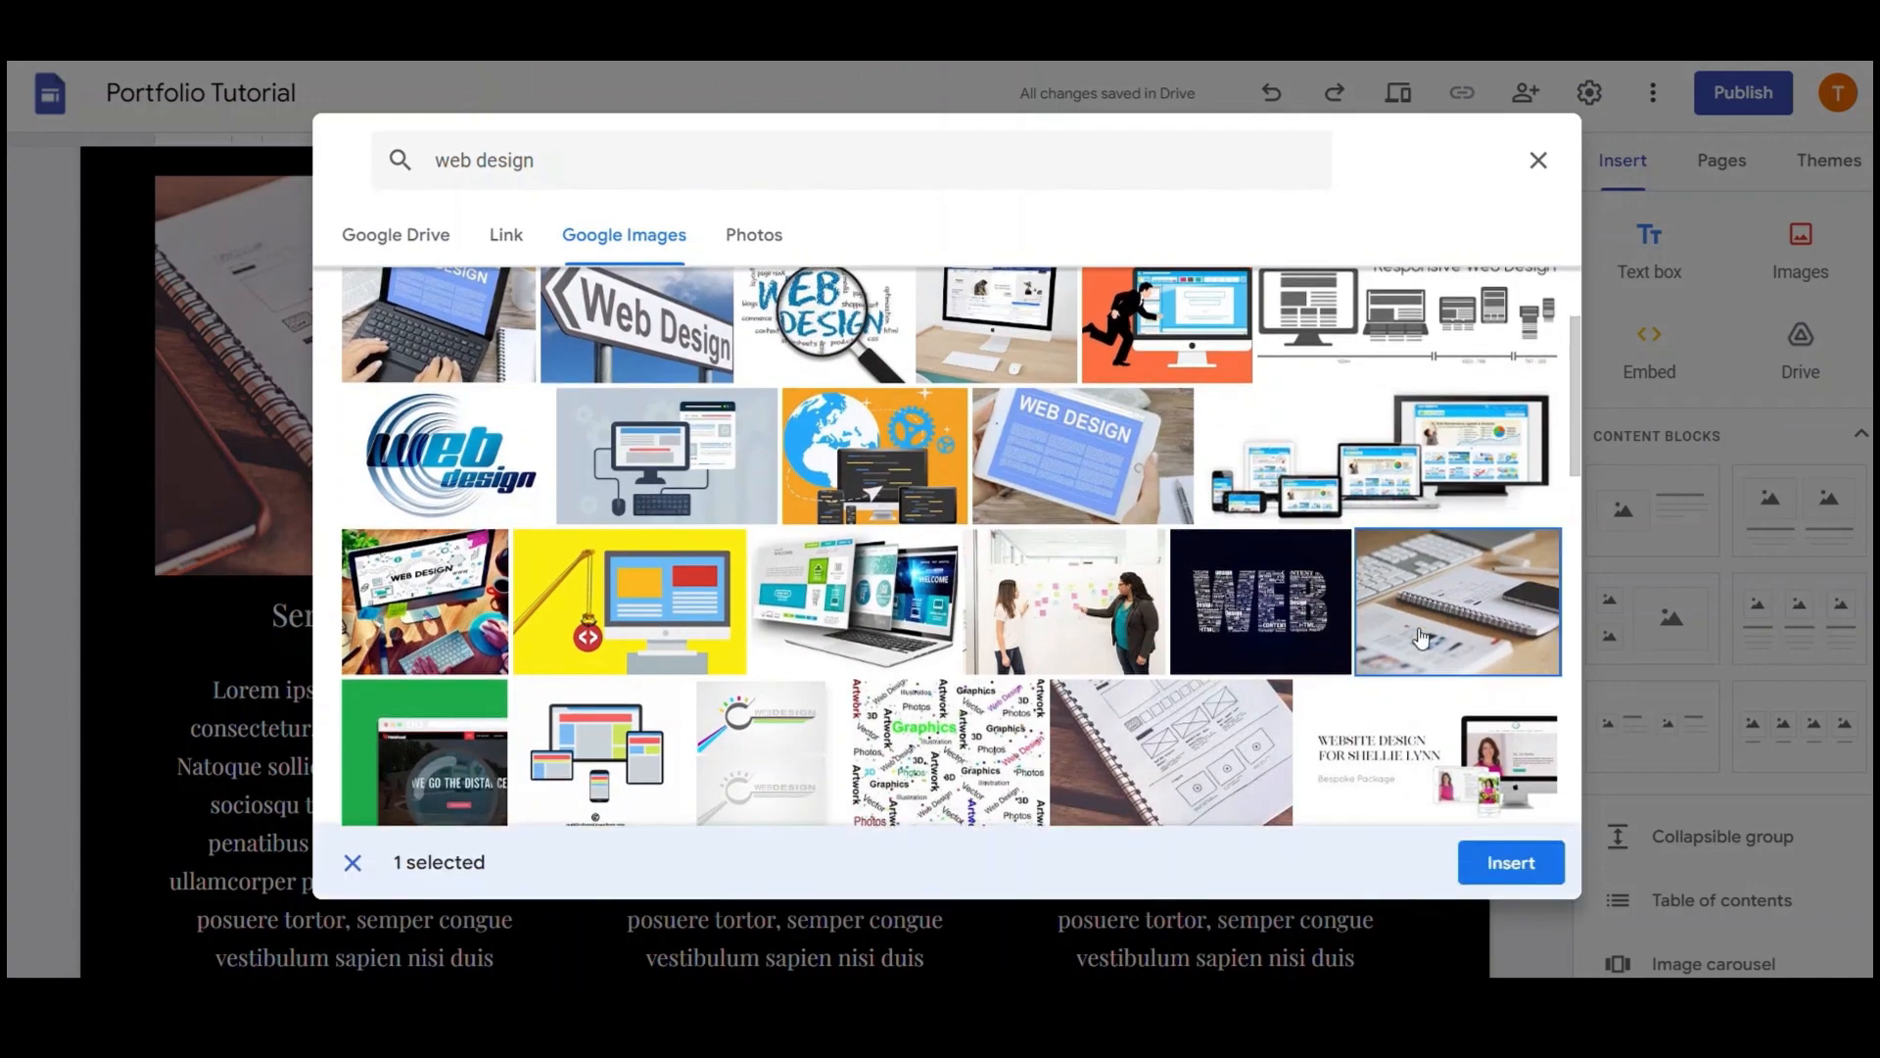
left_click(1511, 865)
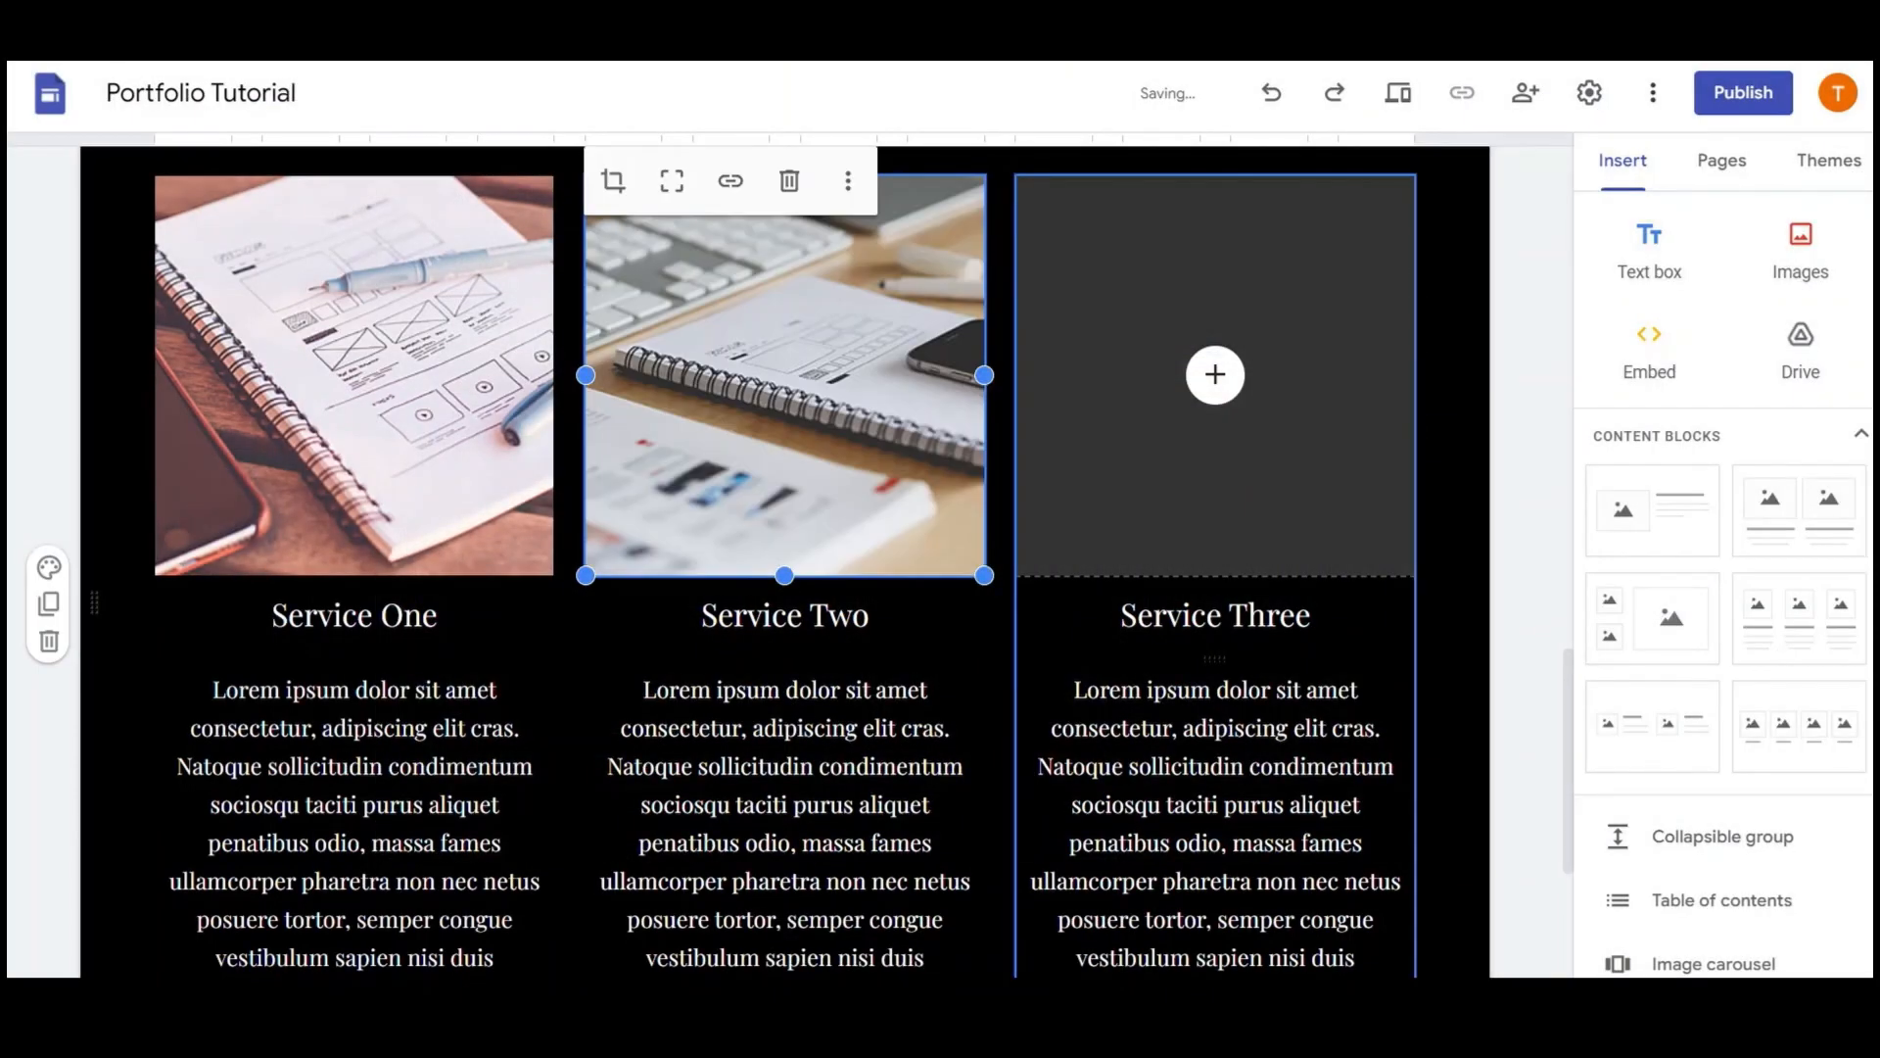
Insert an iMac-on-a-desk photo from Google Images into Service Three
left_click(1232, 379)
left_click(1264, 503)
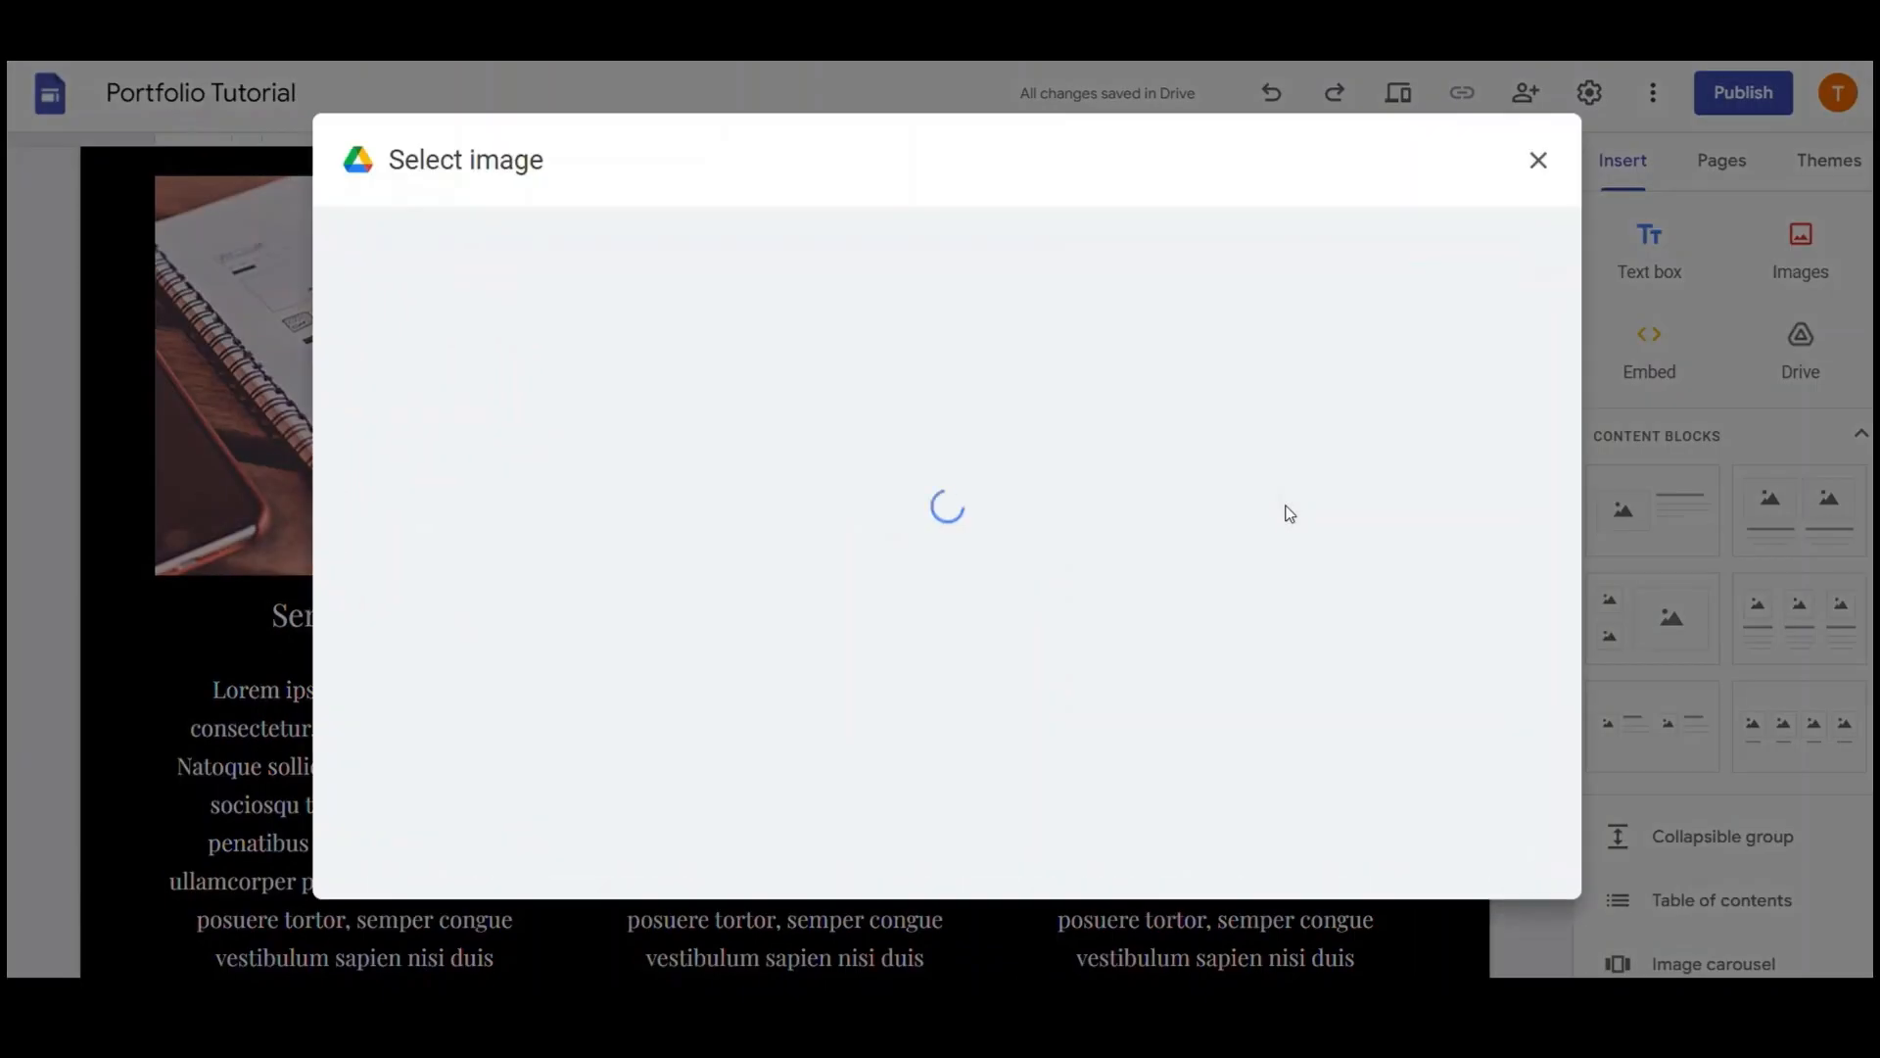
type("web")
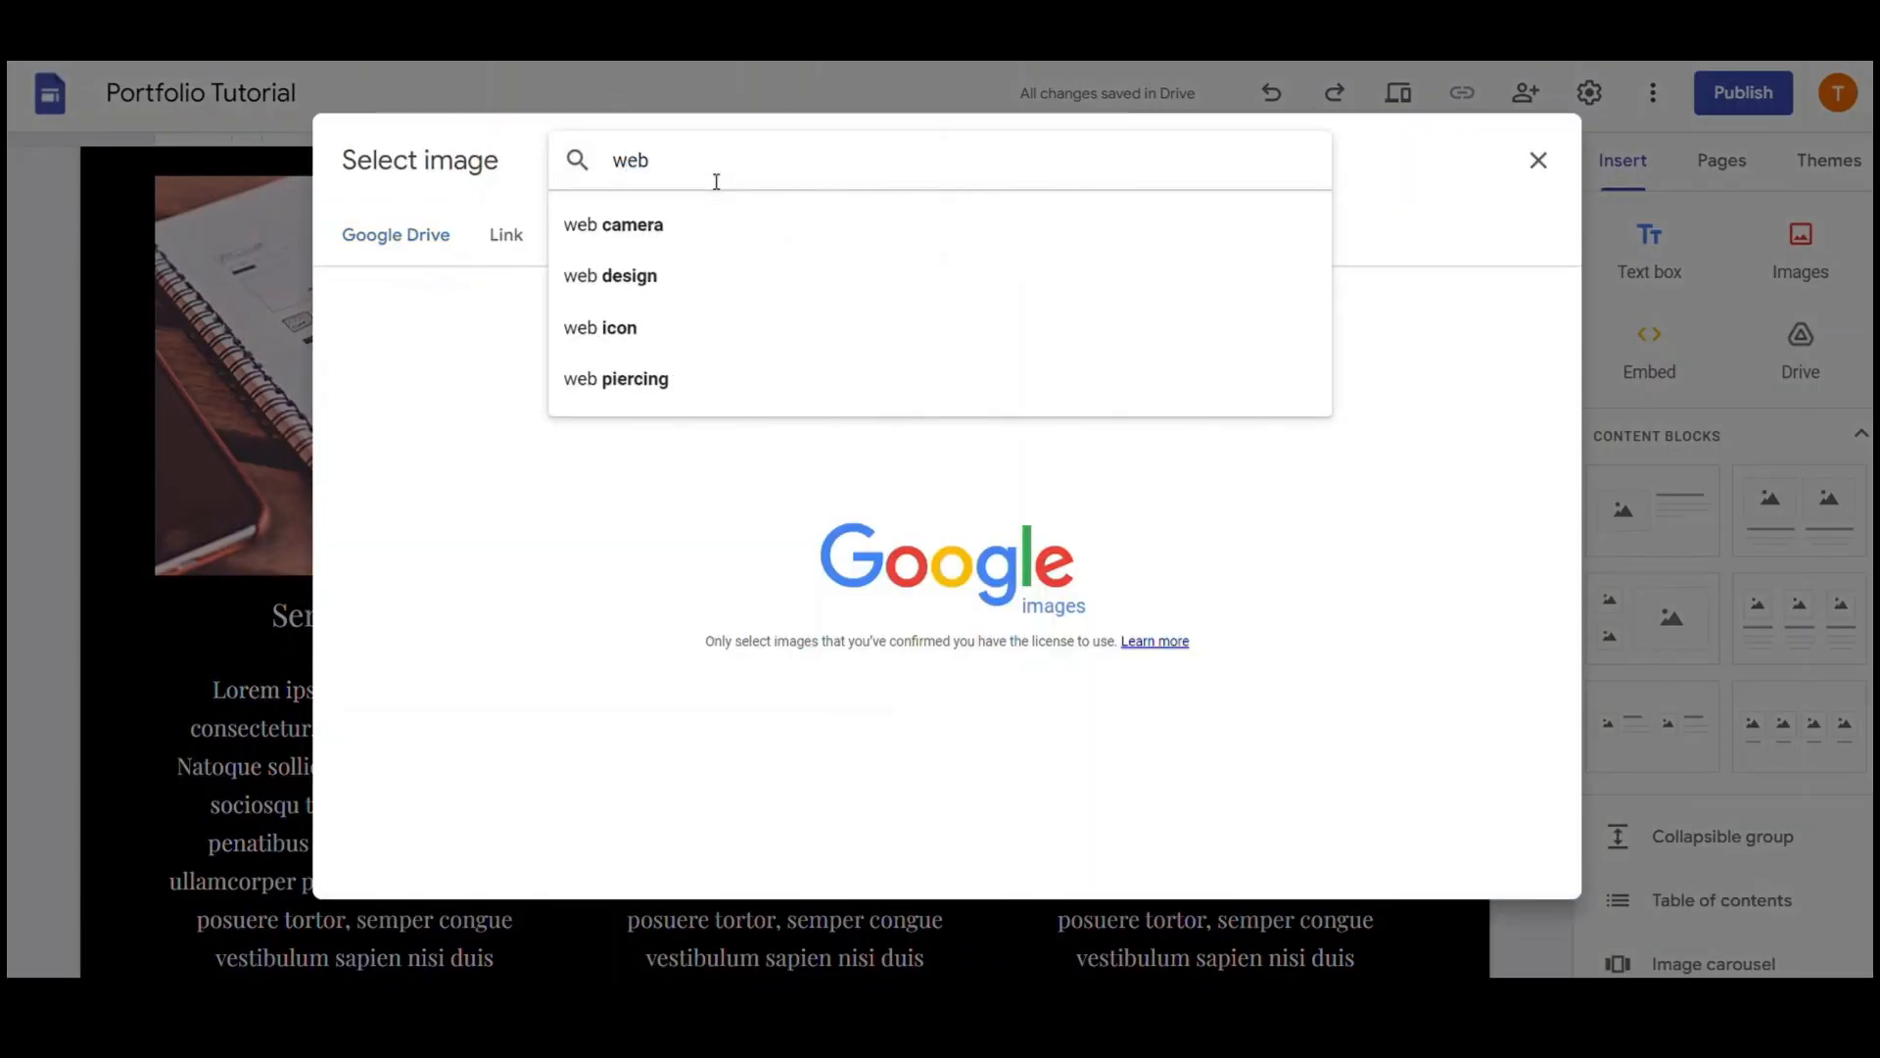
left_click(663, 276)
scroll(1154, 578, "down", 3)
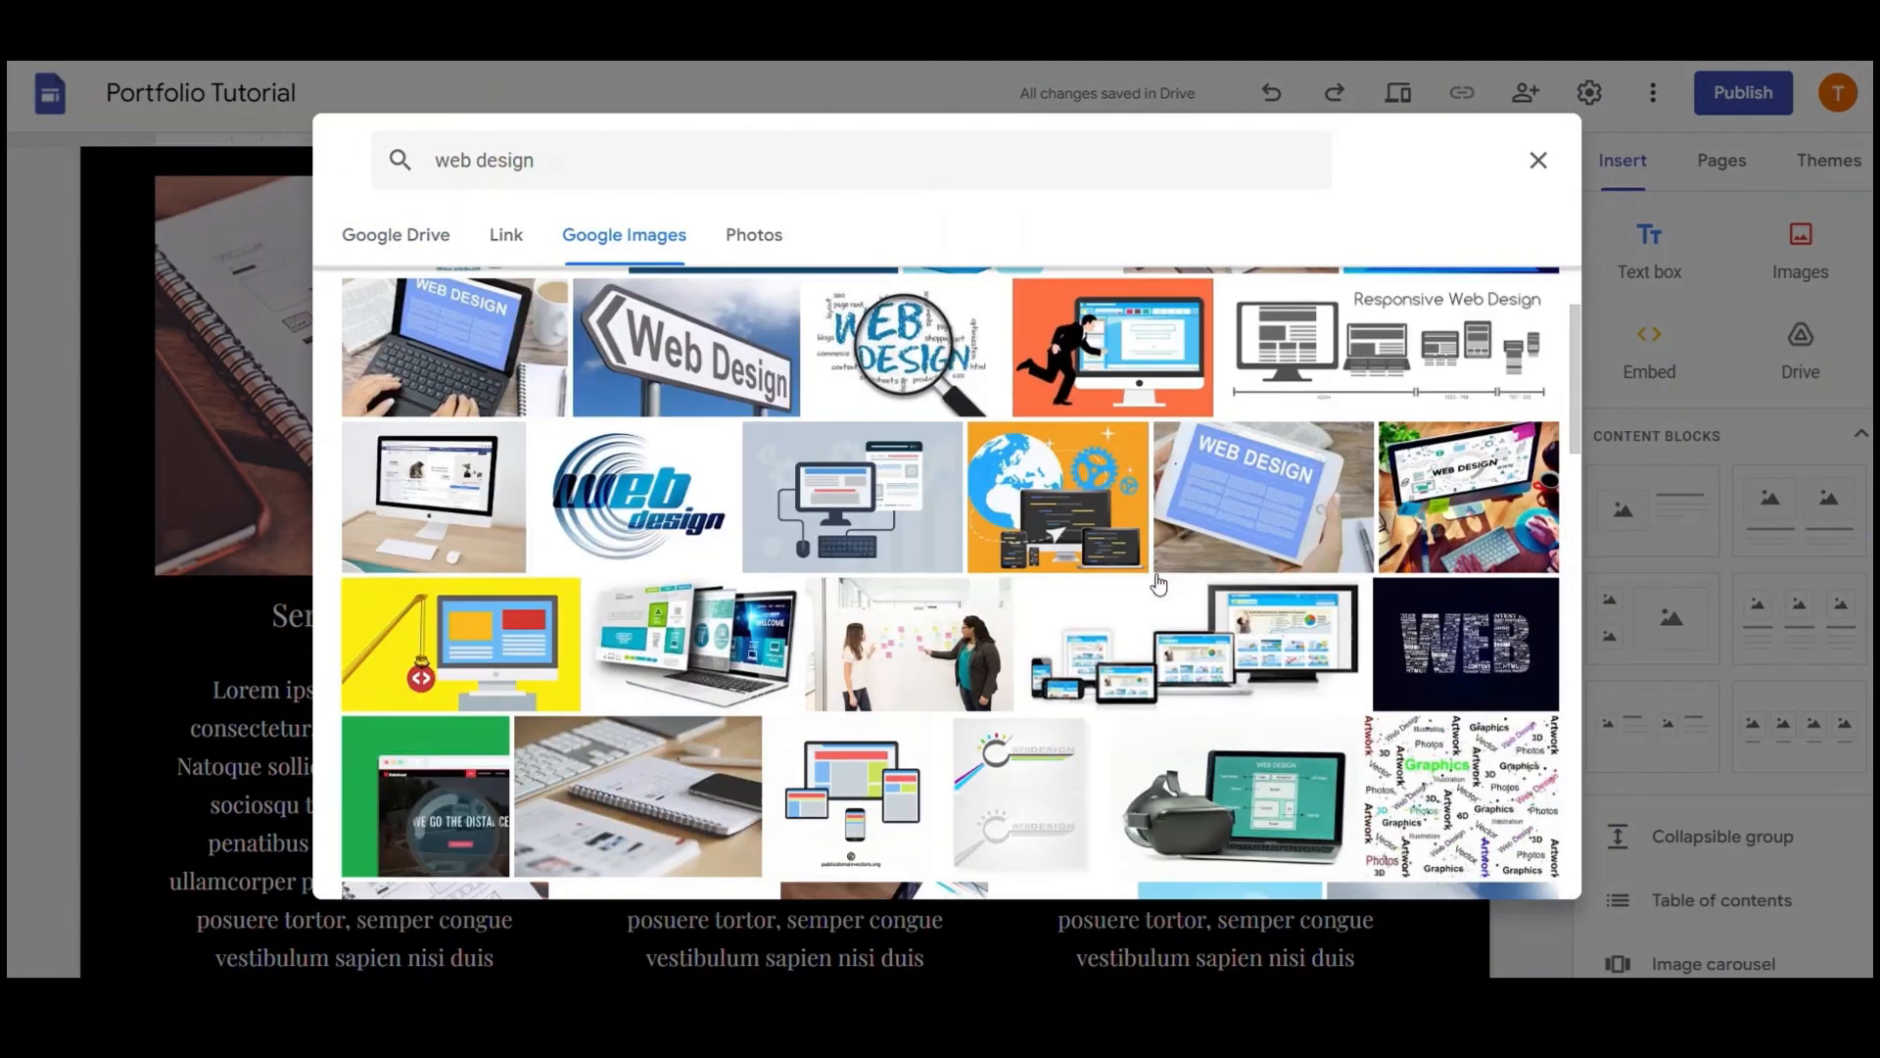
scroll(1158, 582, "down", 5)
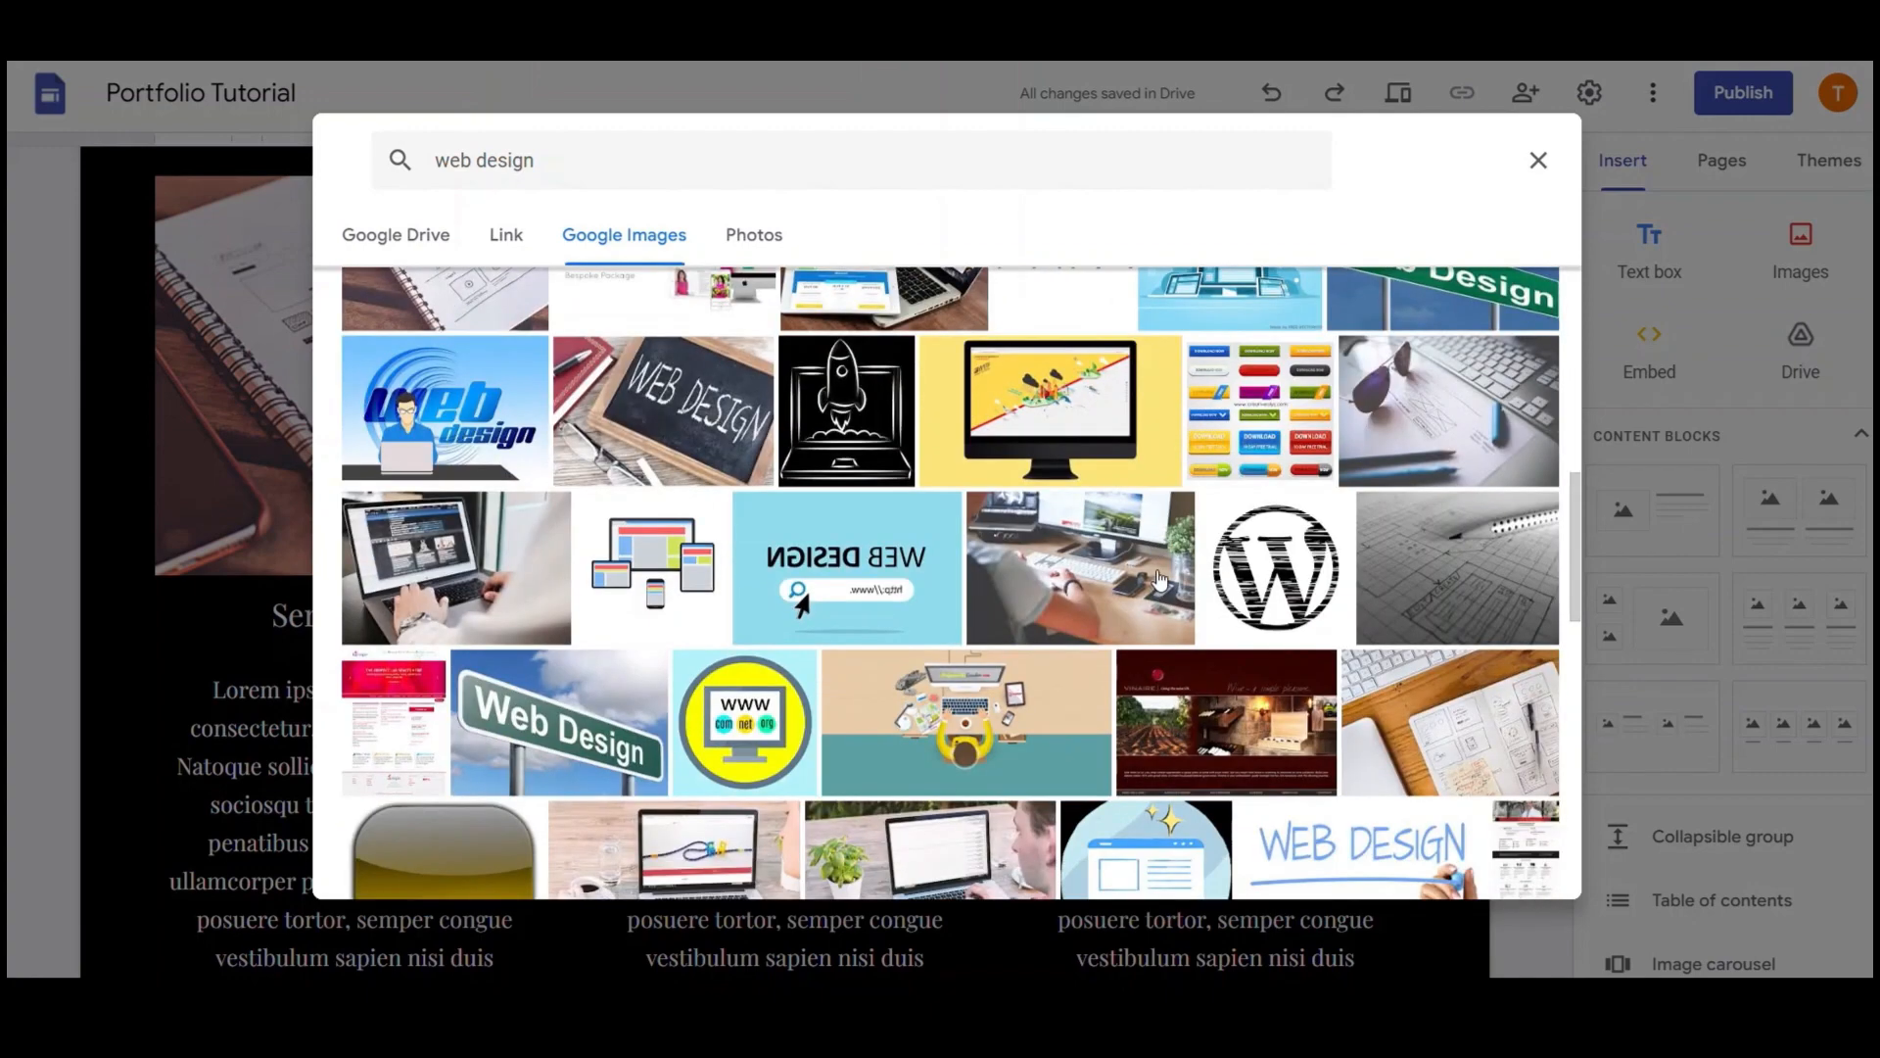
scroll(1163, 570, "down", 6)
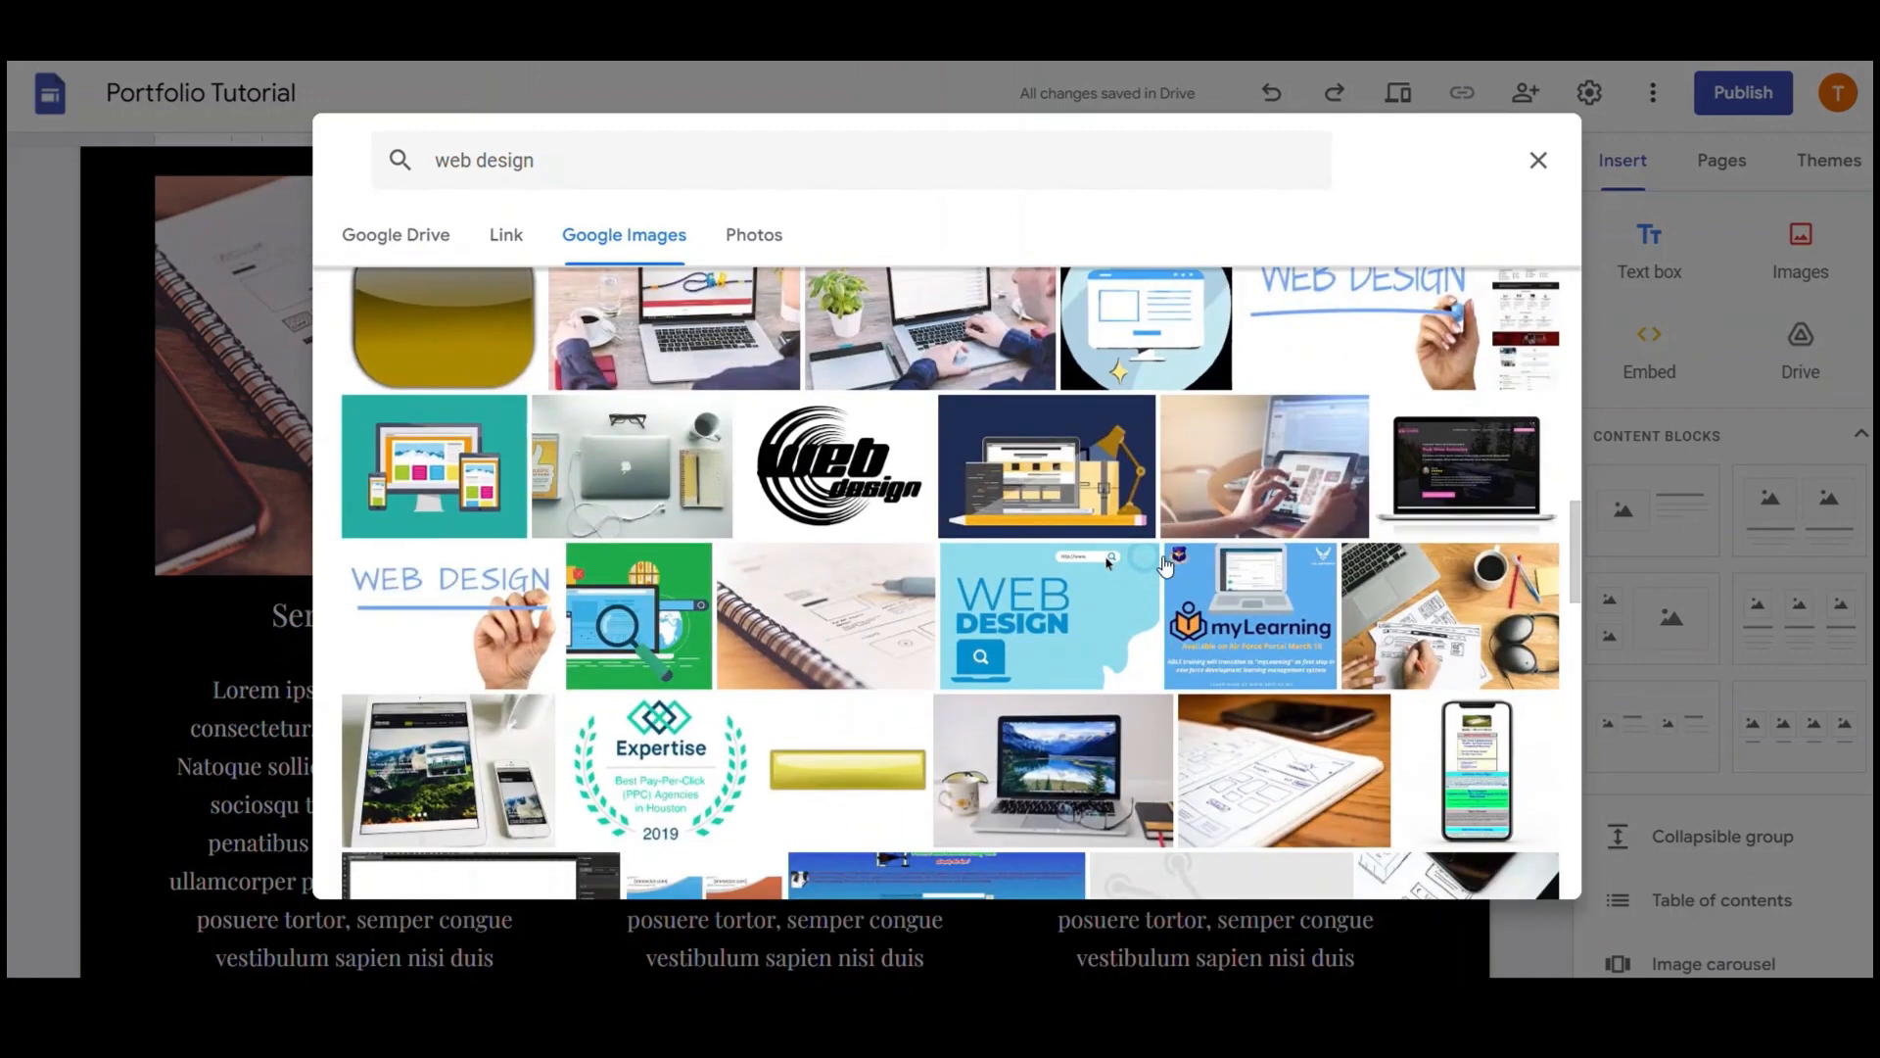
scroll(1165, 565, "down", 5)
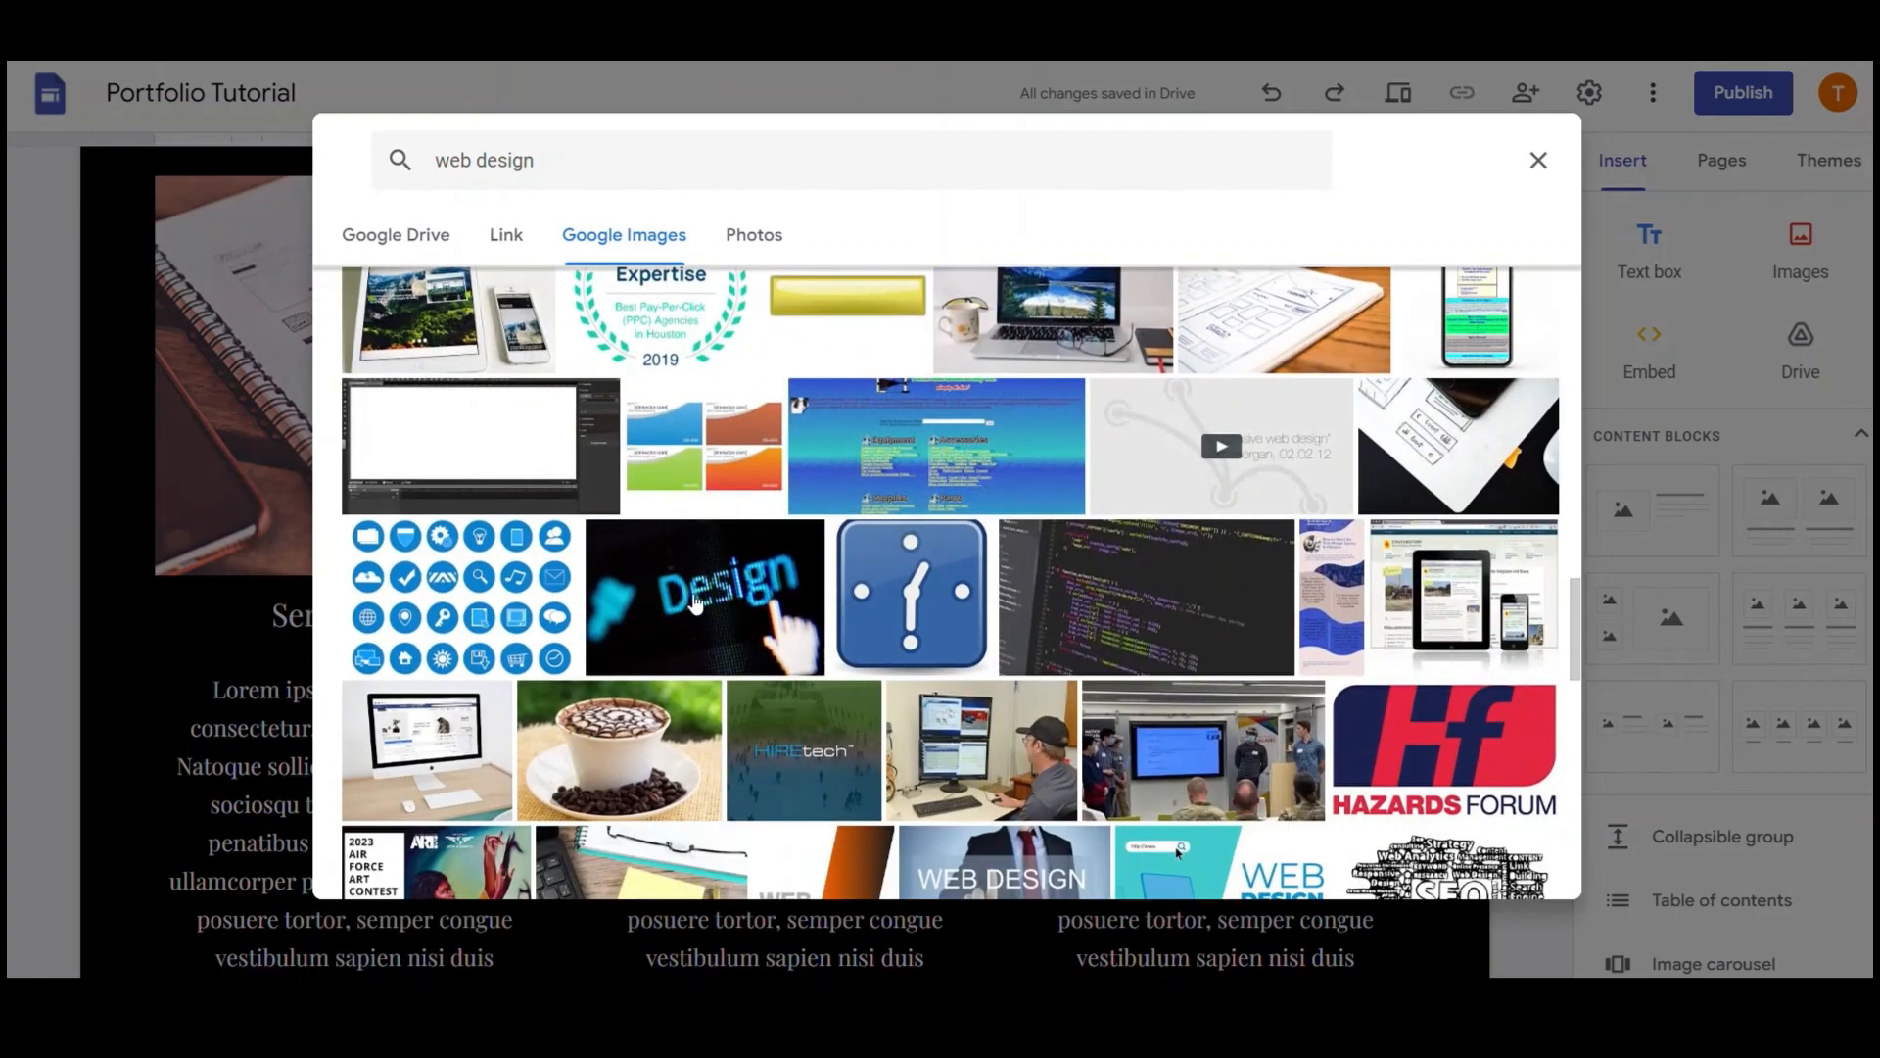
left_click(471, 742)
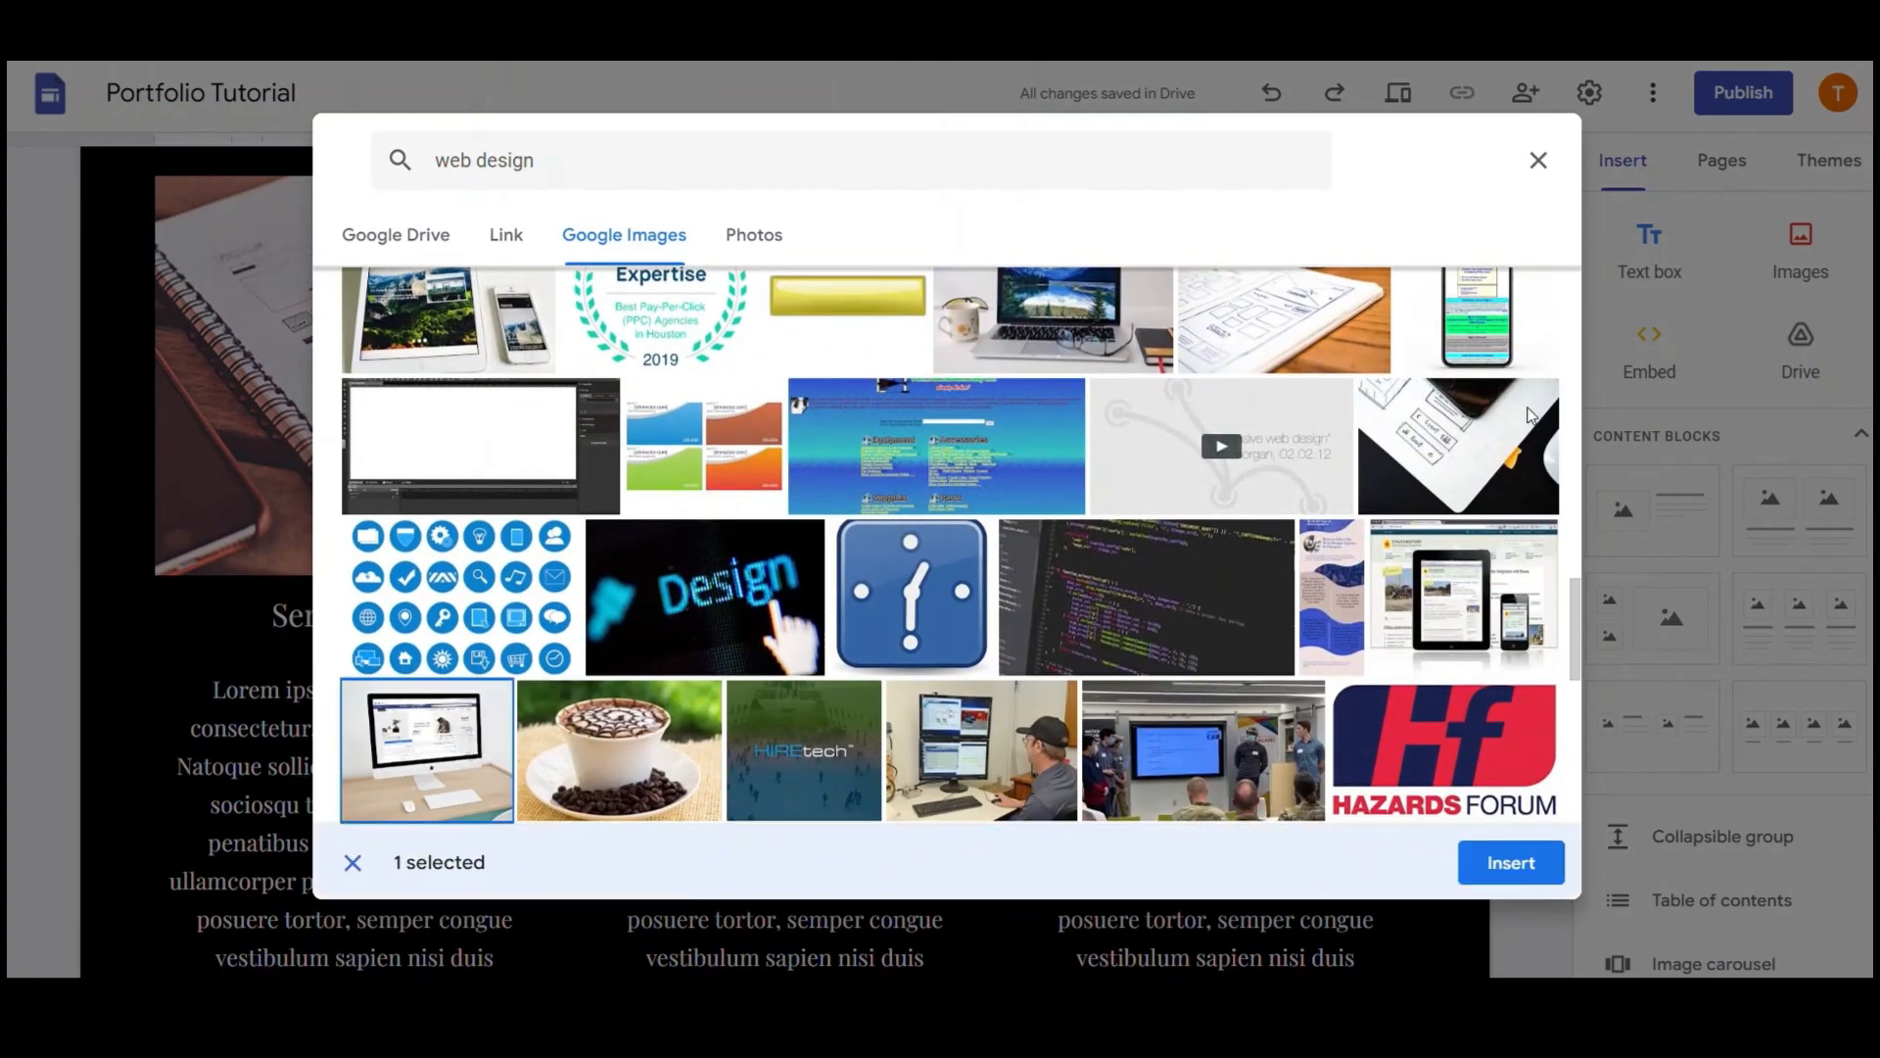
left_click(1511, 862)
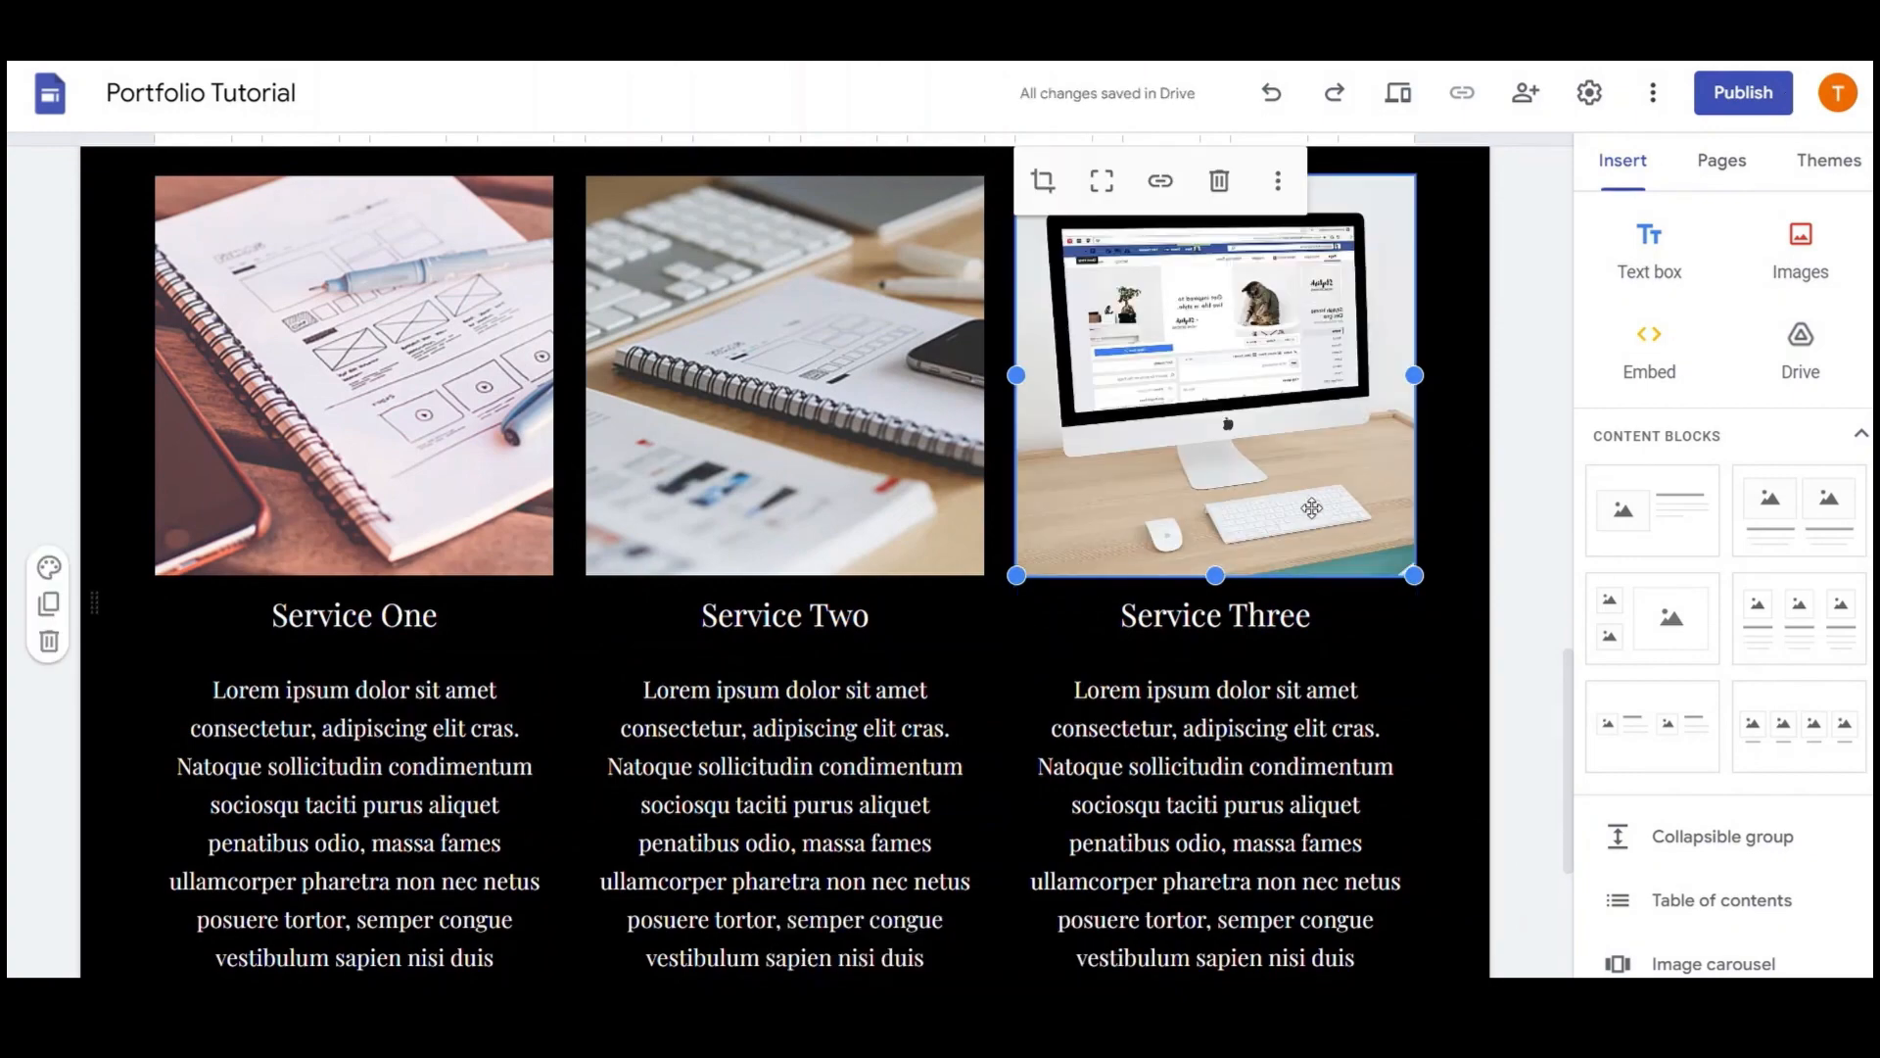
Add a VIEW PROJECT button with an https link below the services section
left_click(1439, 569)
scroll(1293, 582, "down", 4)
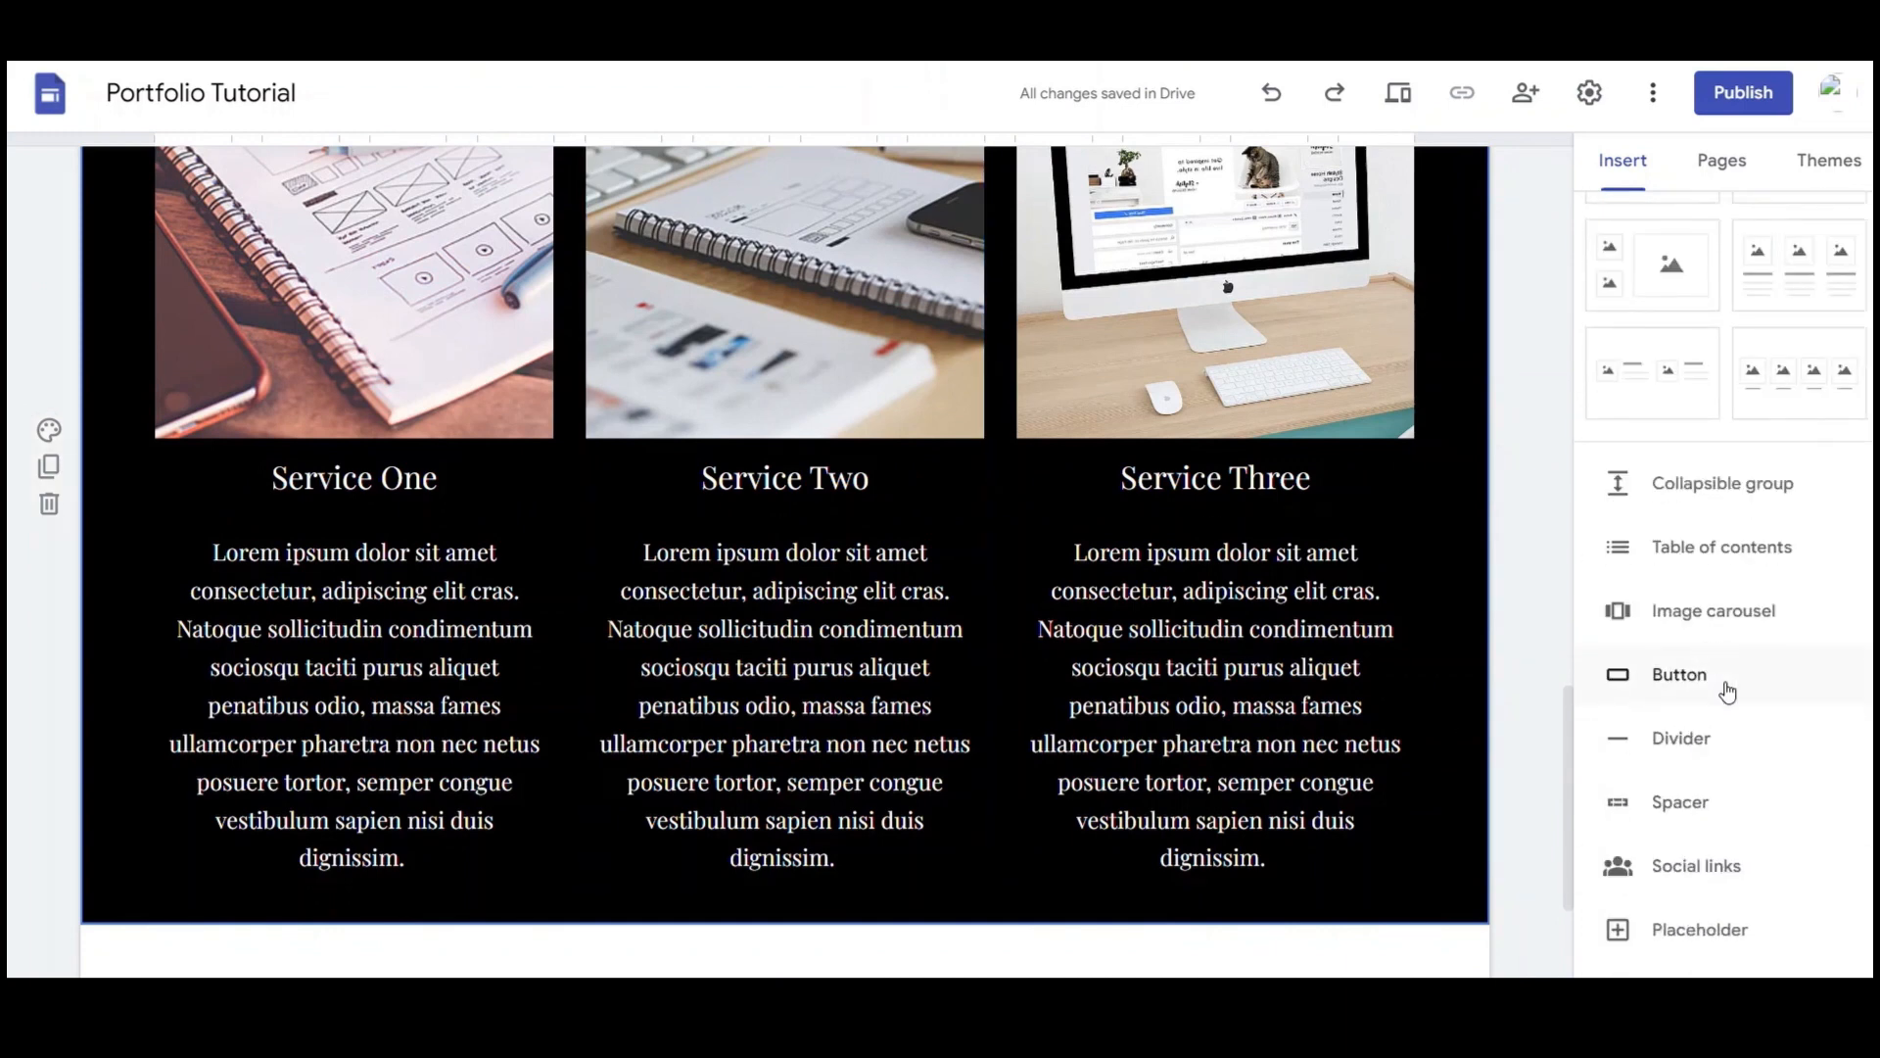
left_click(1679, 675)
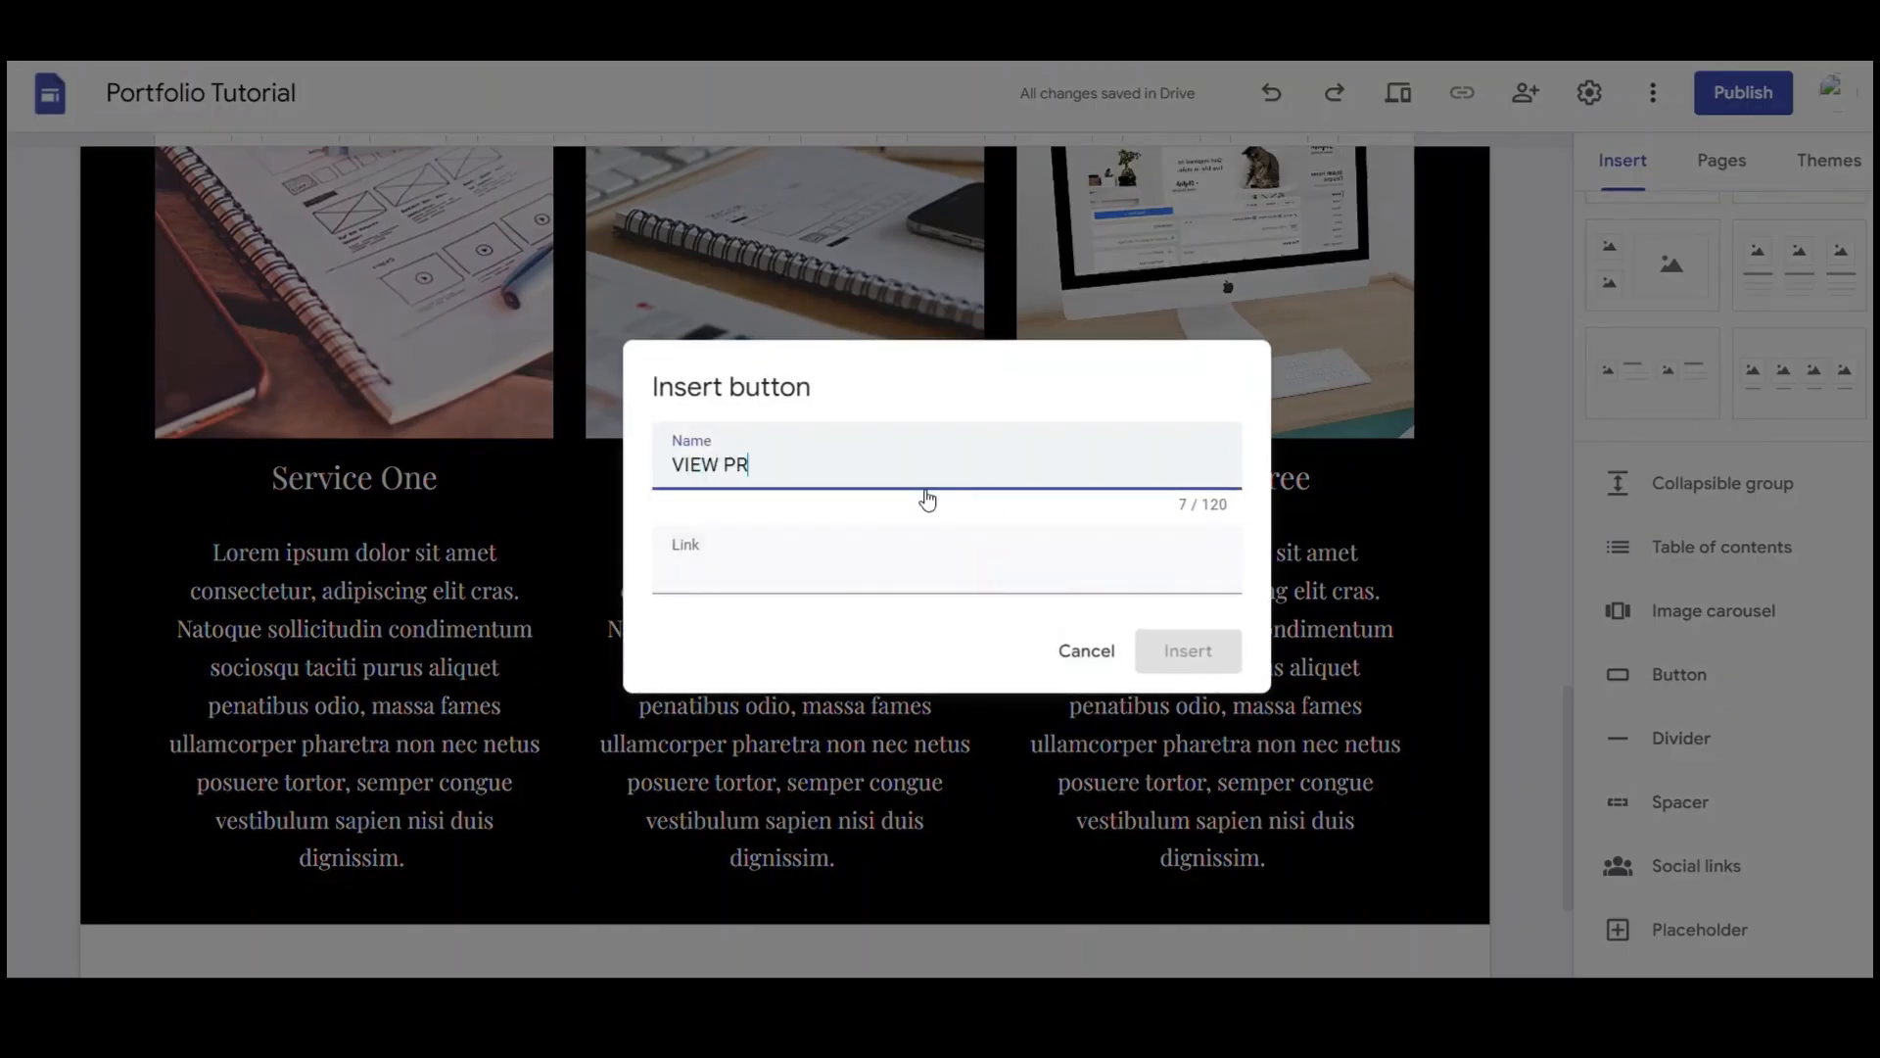
left_click(917, 577)
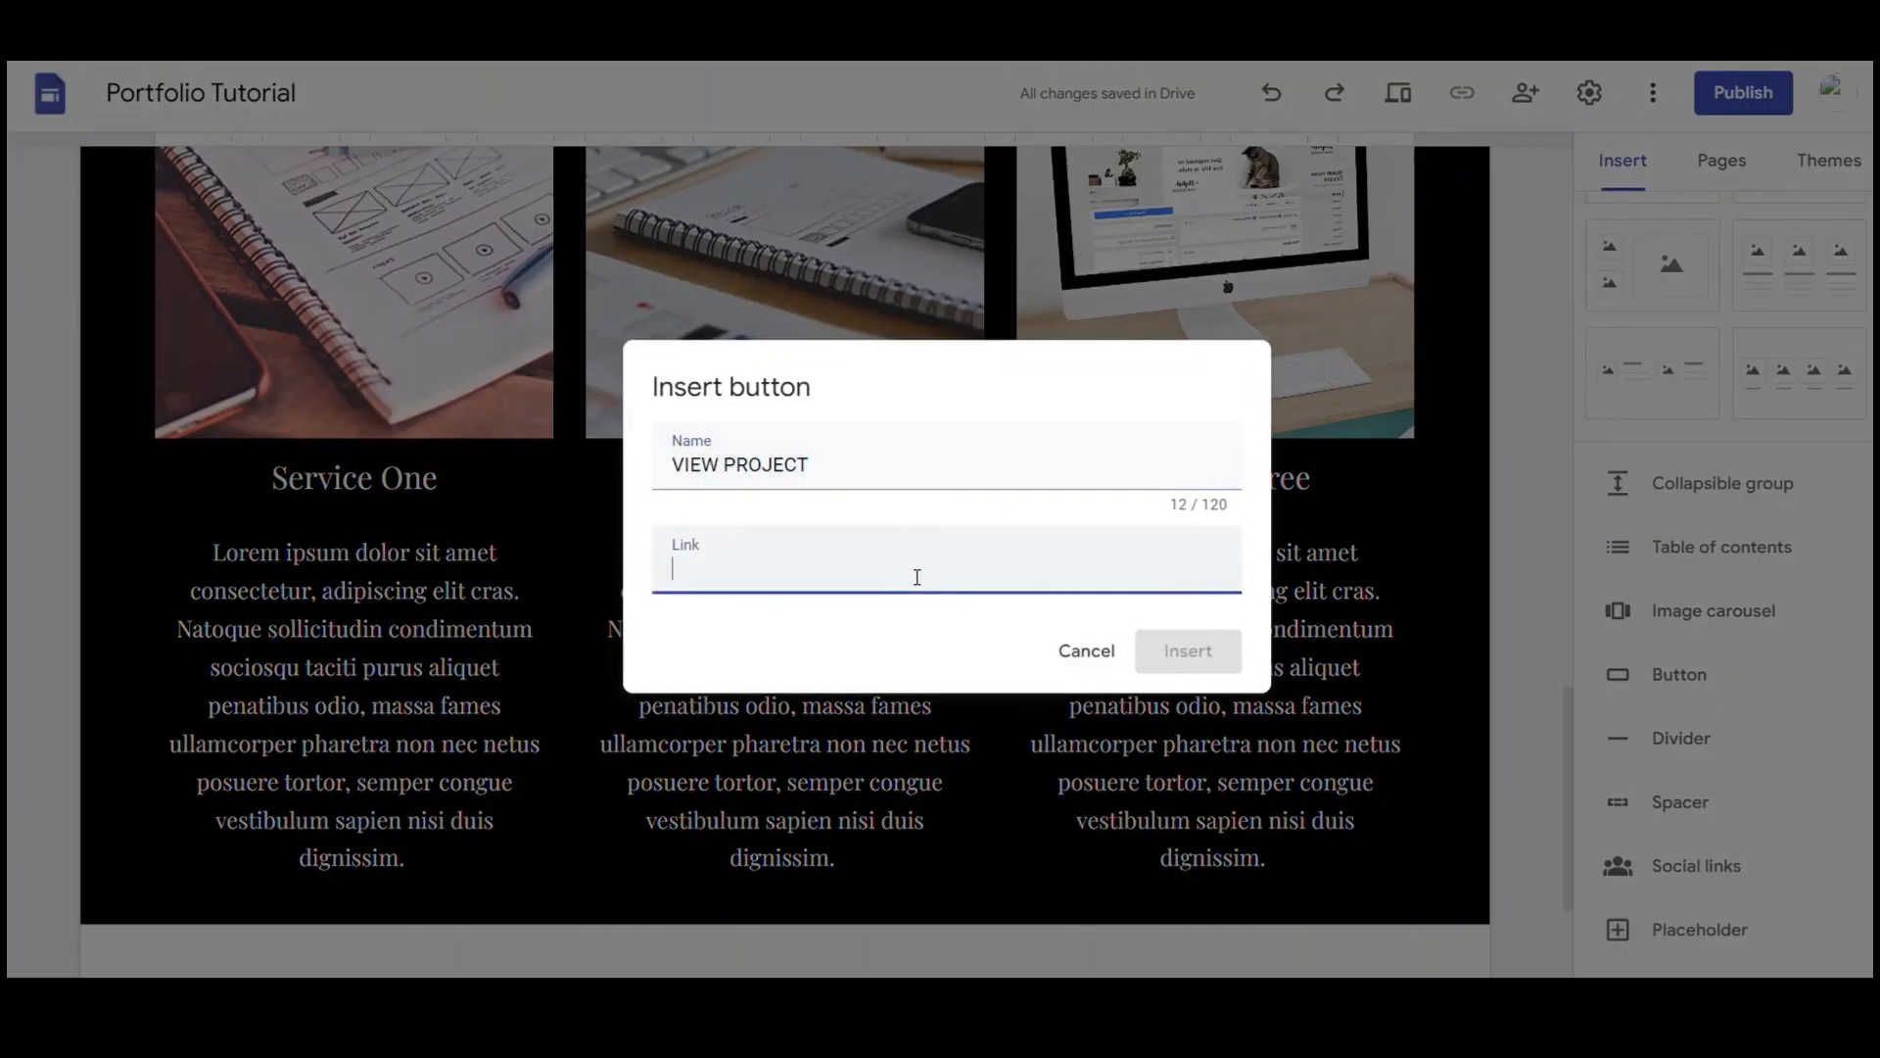
type("https")
left_click(1188, 650)
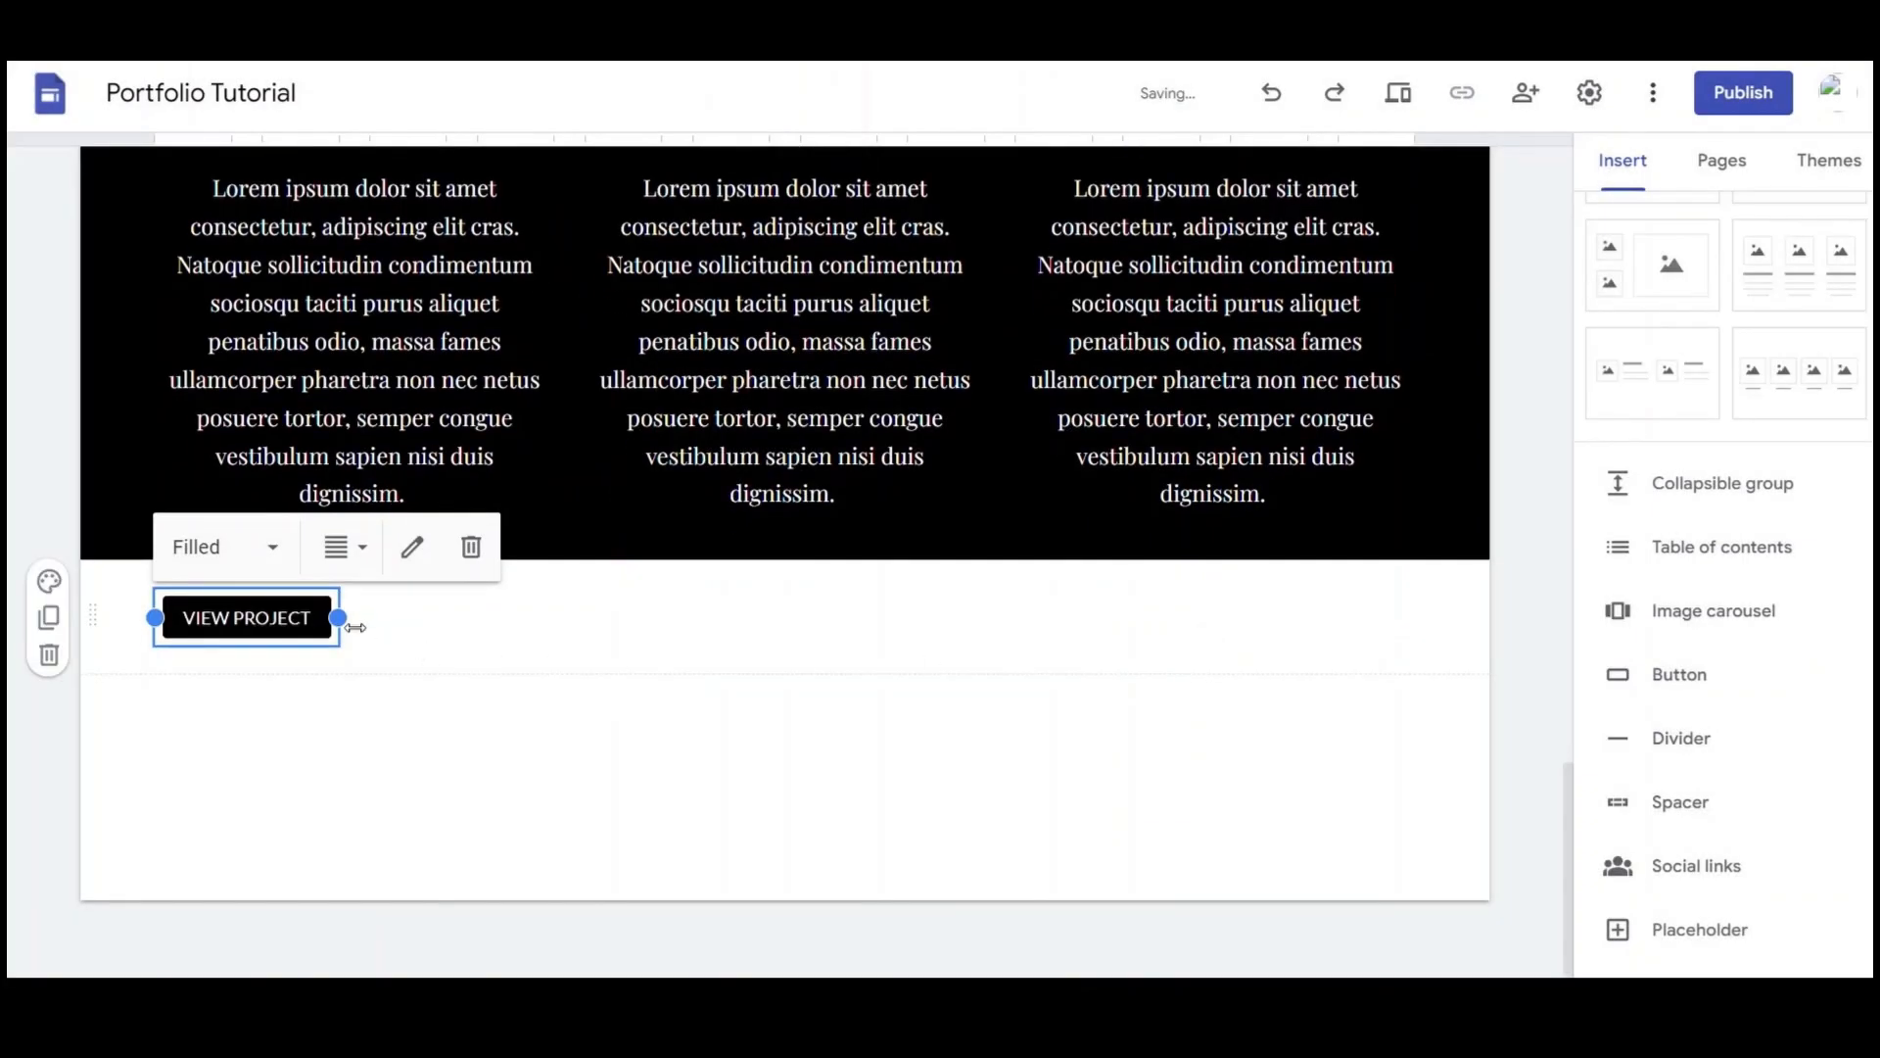
left_click(108, 640)
Duplicate the button twice and place one VIEW PROJECT button under each service column
left_click(50, 622)
left_click(50, 622)
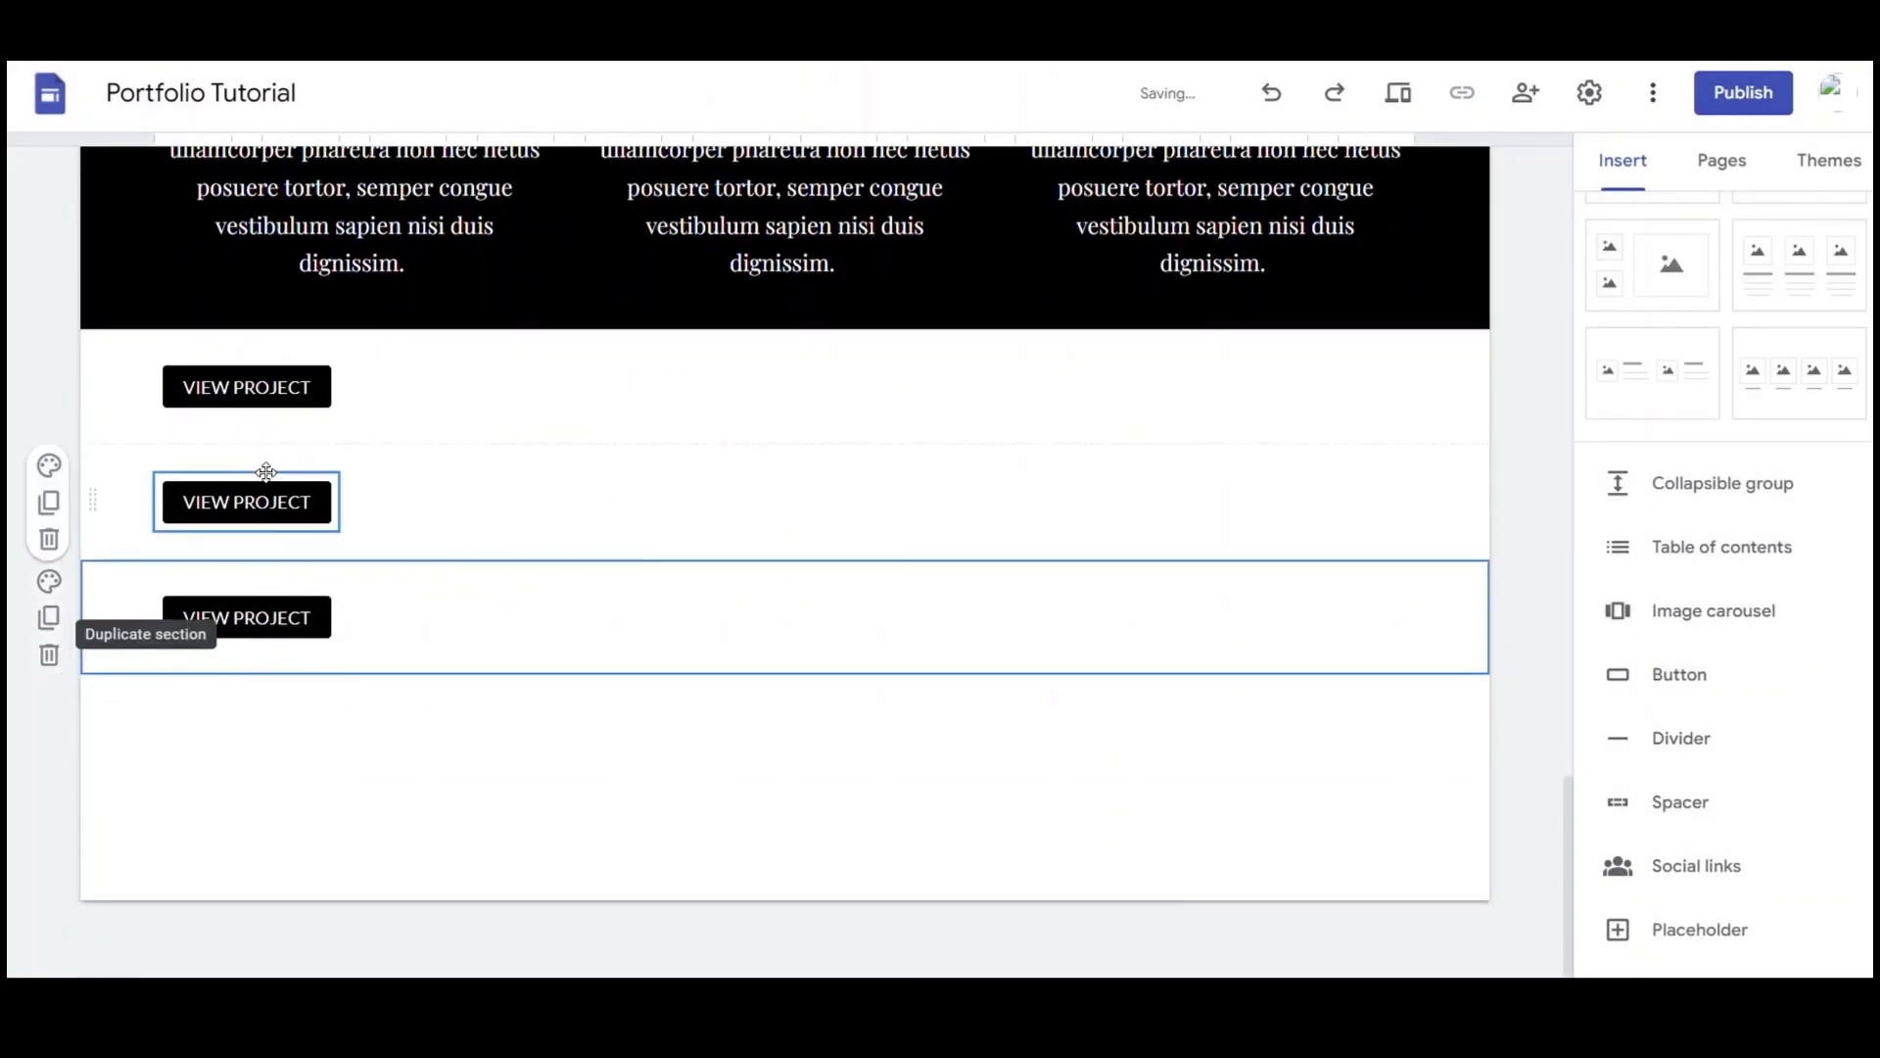
left_click_drag(265, 385, 365, 298)
left_click_drag(316, 490, 784, 412)
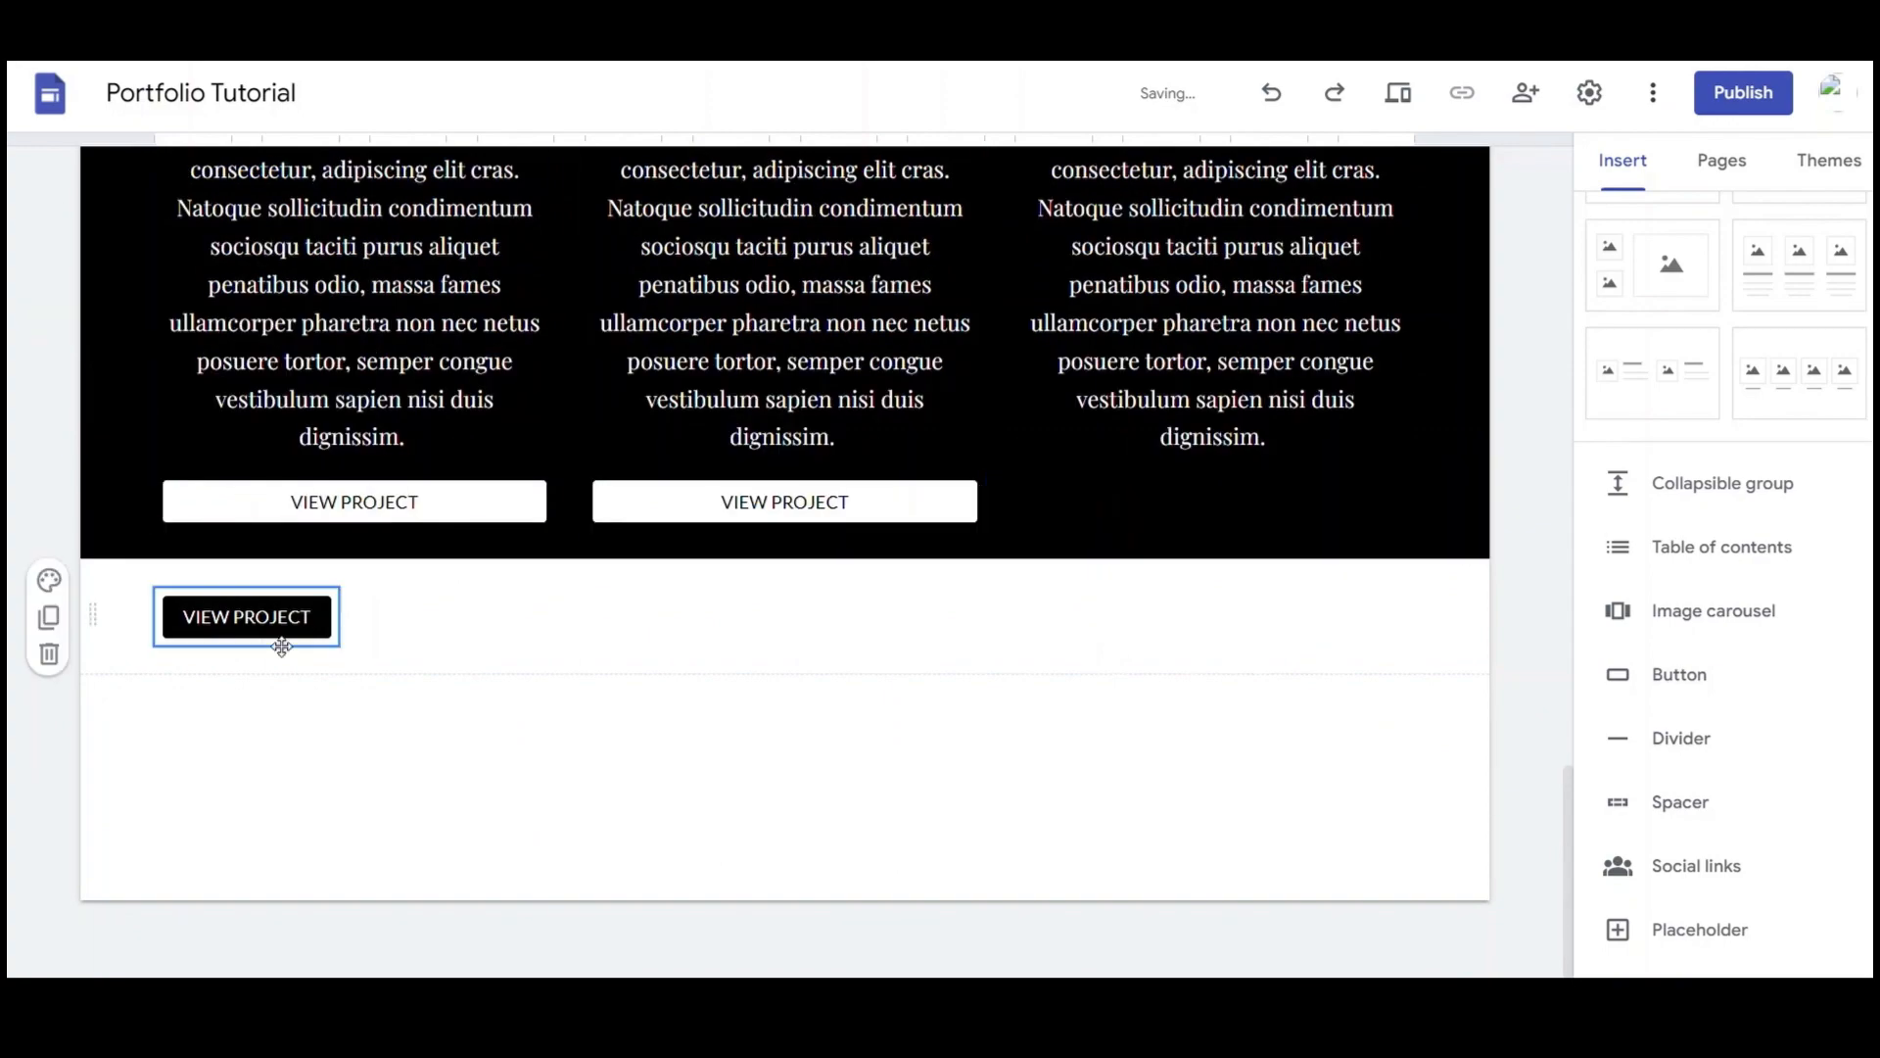
left_click_drag(277, 637, 1190, 529)
scroll(1120, 814, "up", 4)
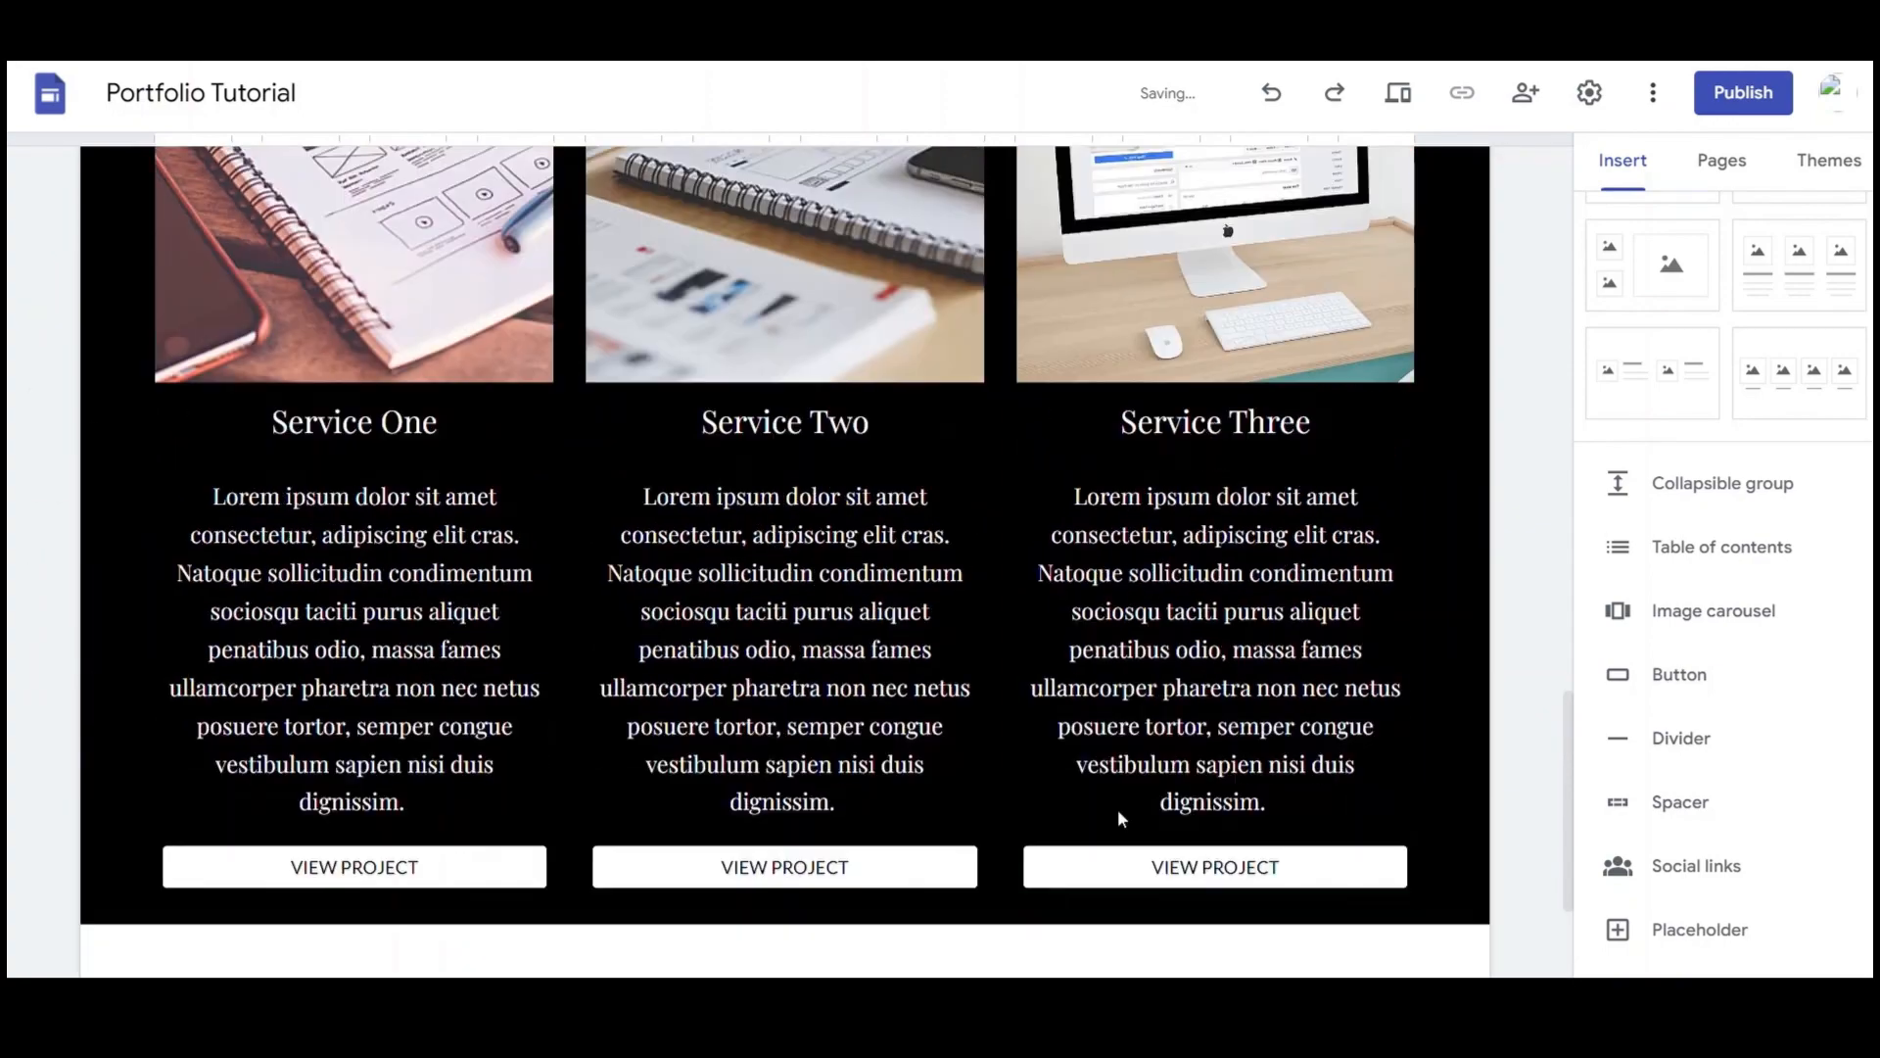
scroll(1122, 814, "down", 2)
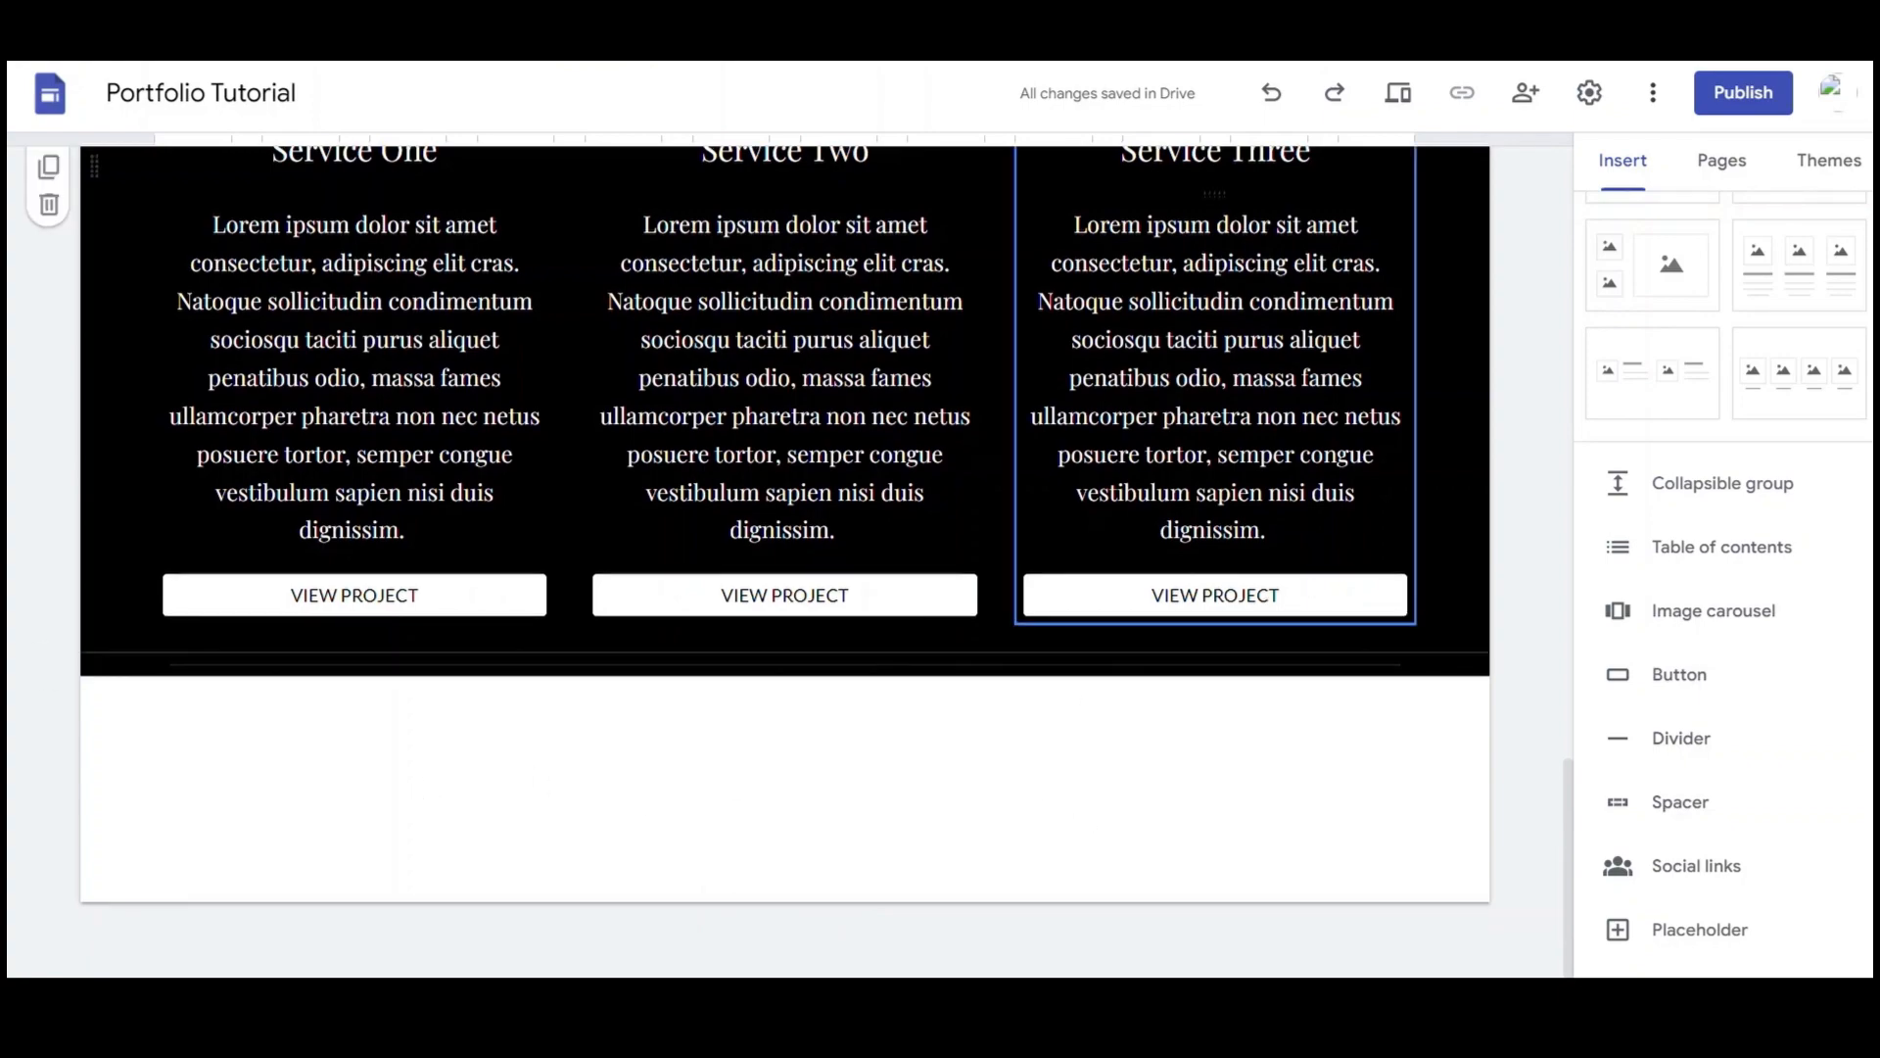
Add a text box below the services with the copied heading retyped as 'Get in Touch'
scroll(1027, 359, "up", 8)
triple_click(1026, 359)
key("ctrl+c")
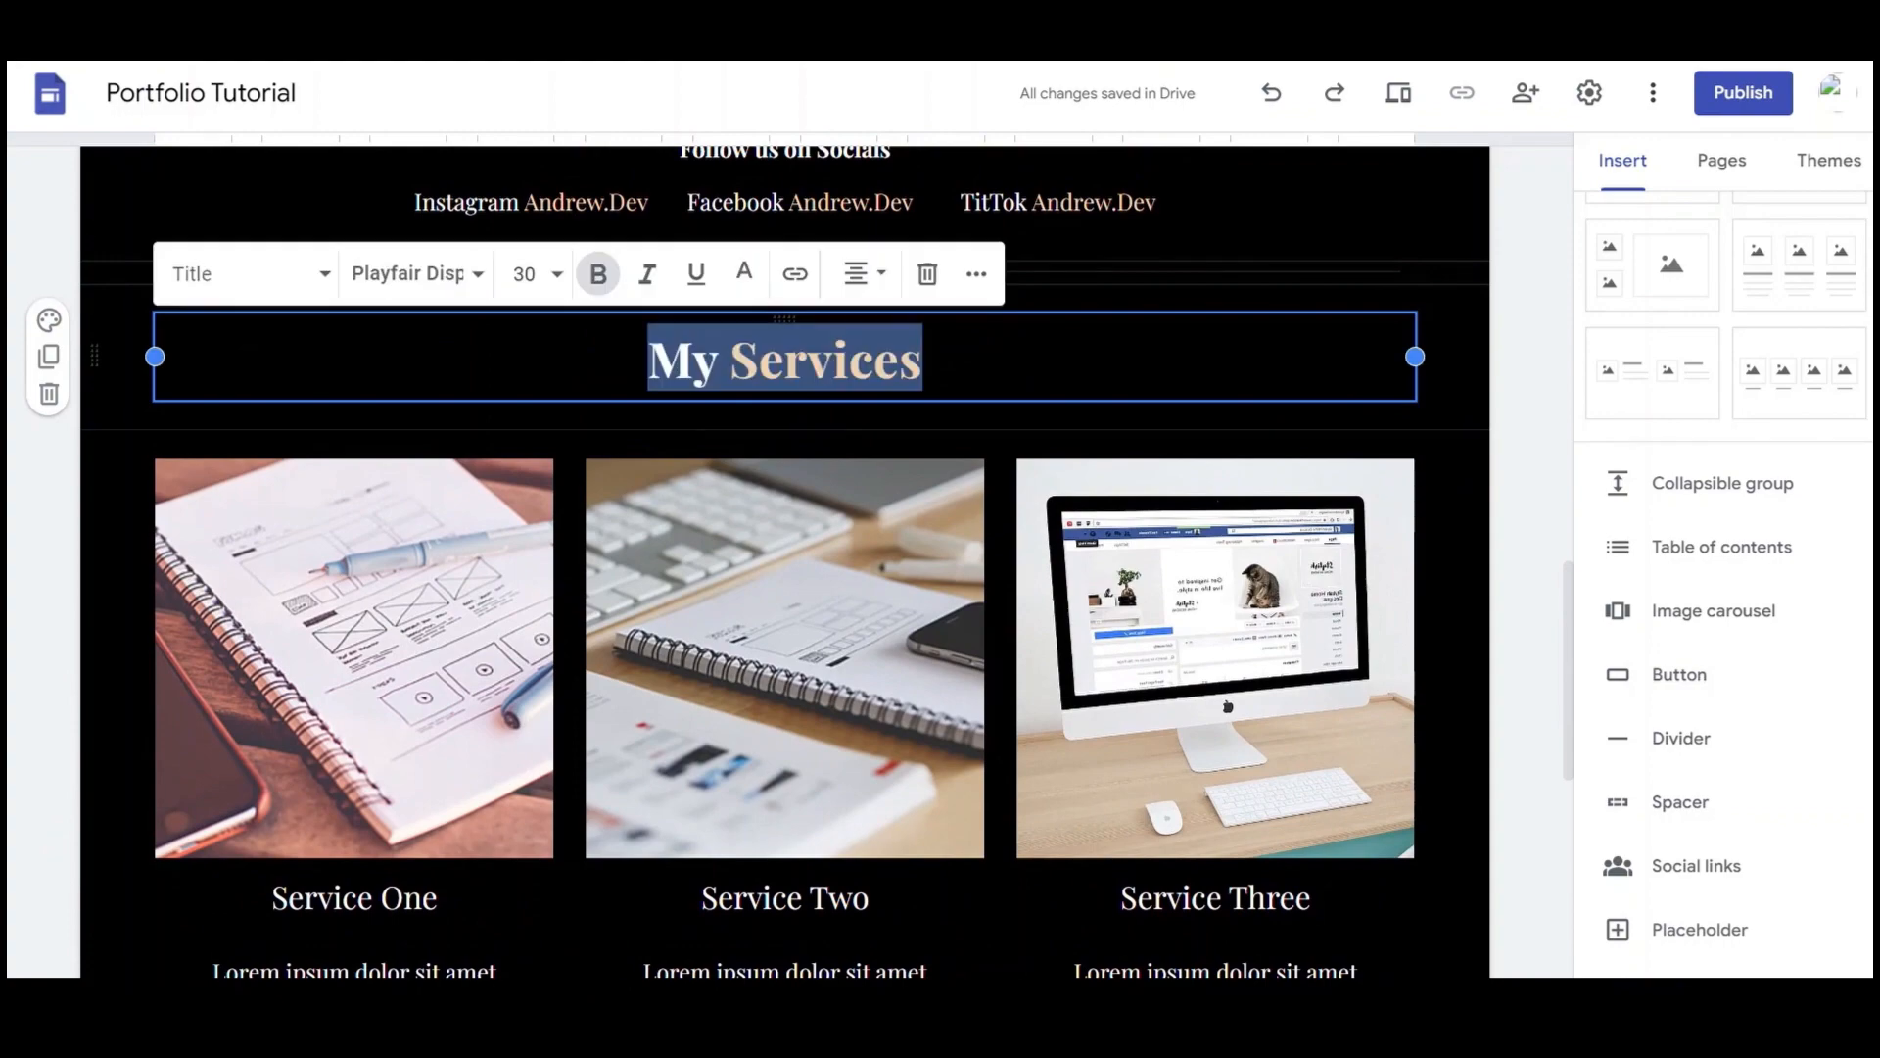
scroll(999, 508, "down", 8)
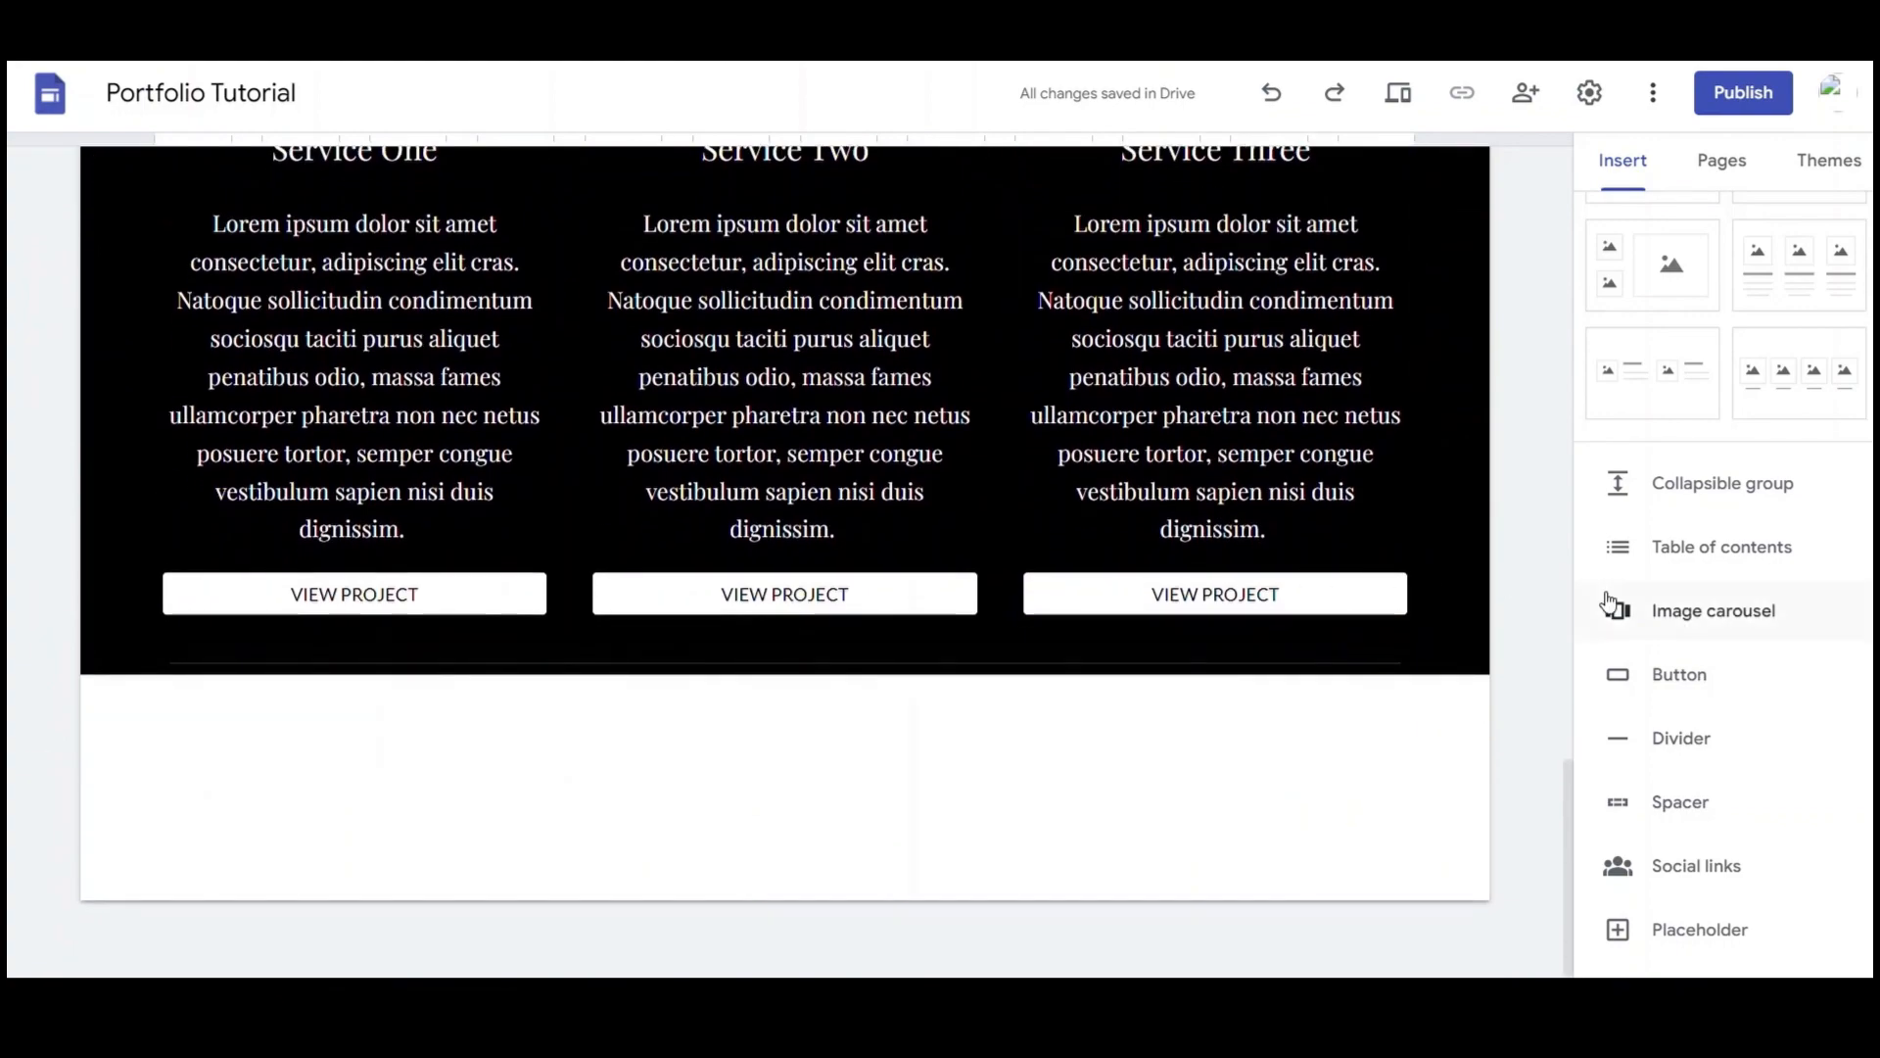
scroll(1609, 602, "up", 4)
left_click(1650, 257)
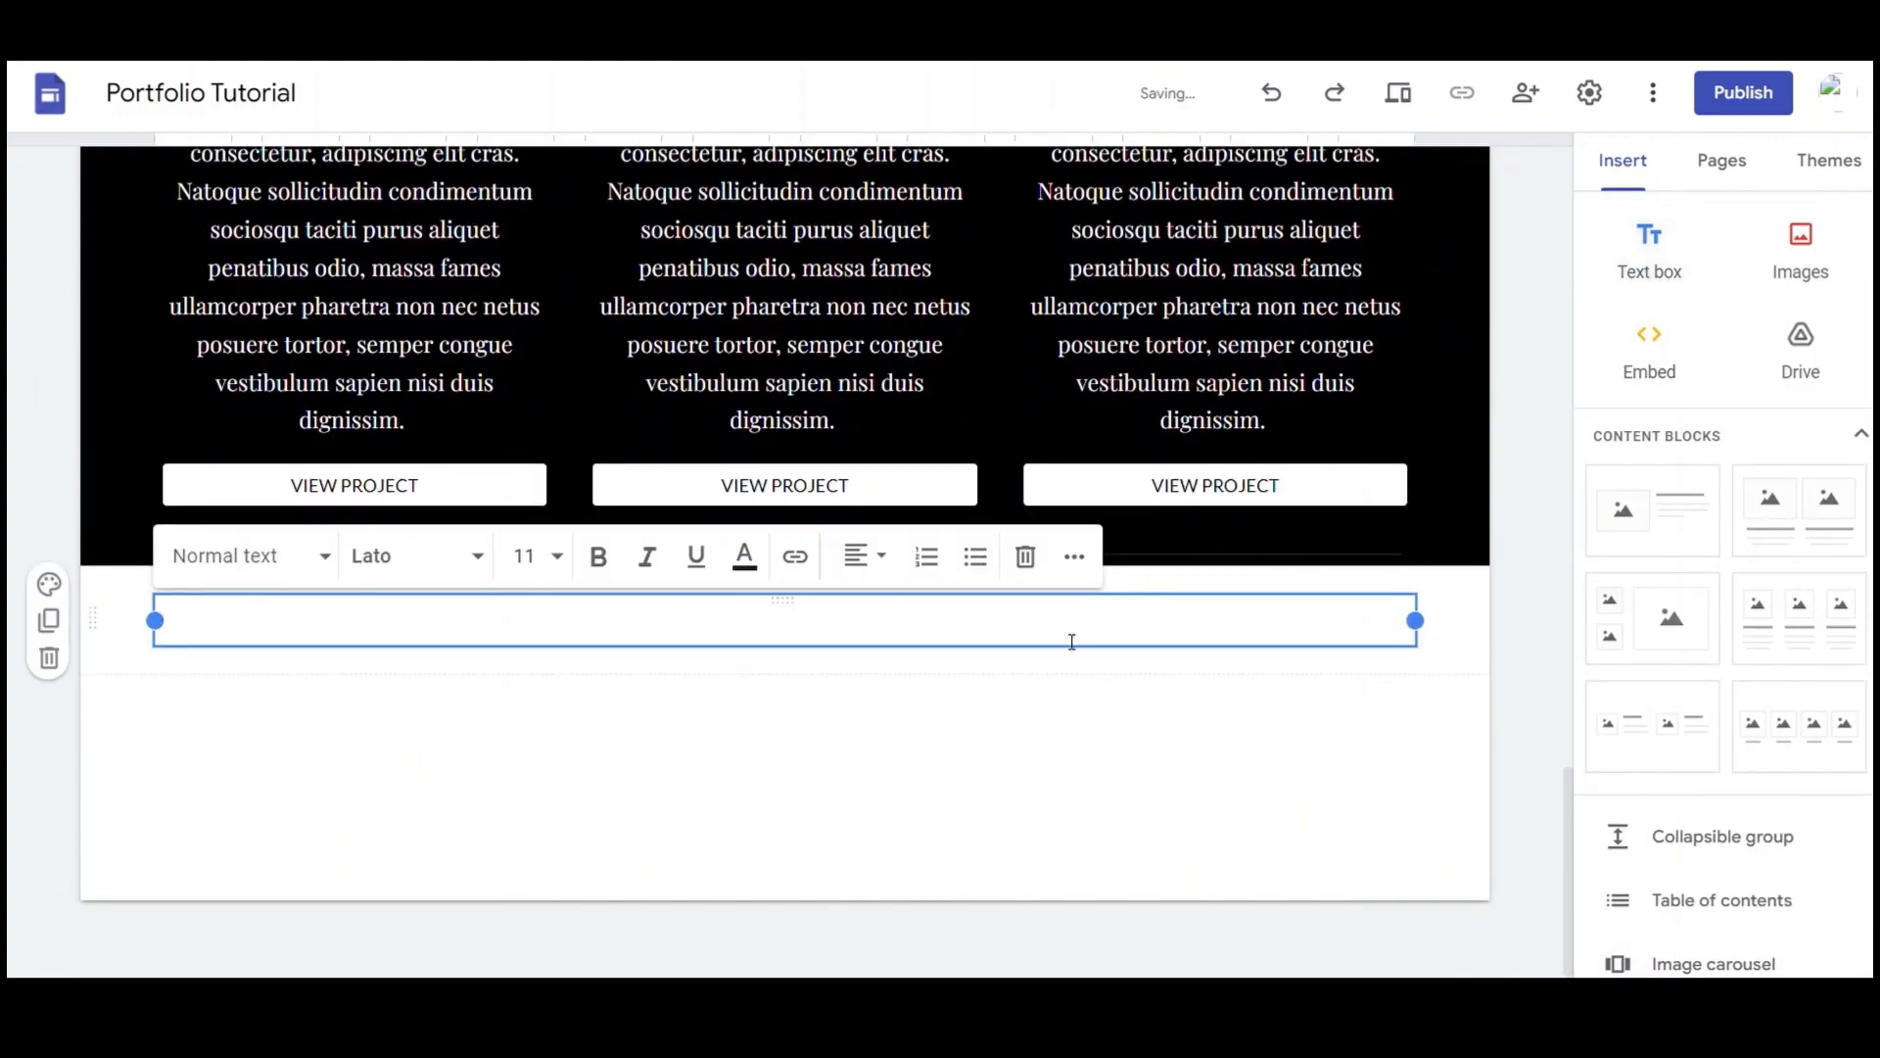
key("ctrl+v")
key("BackSpace")
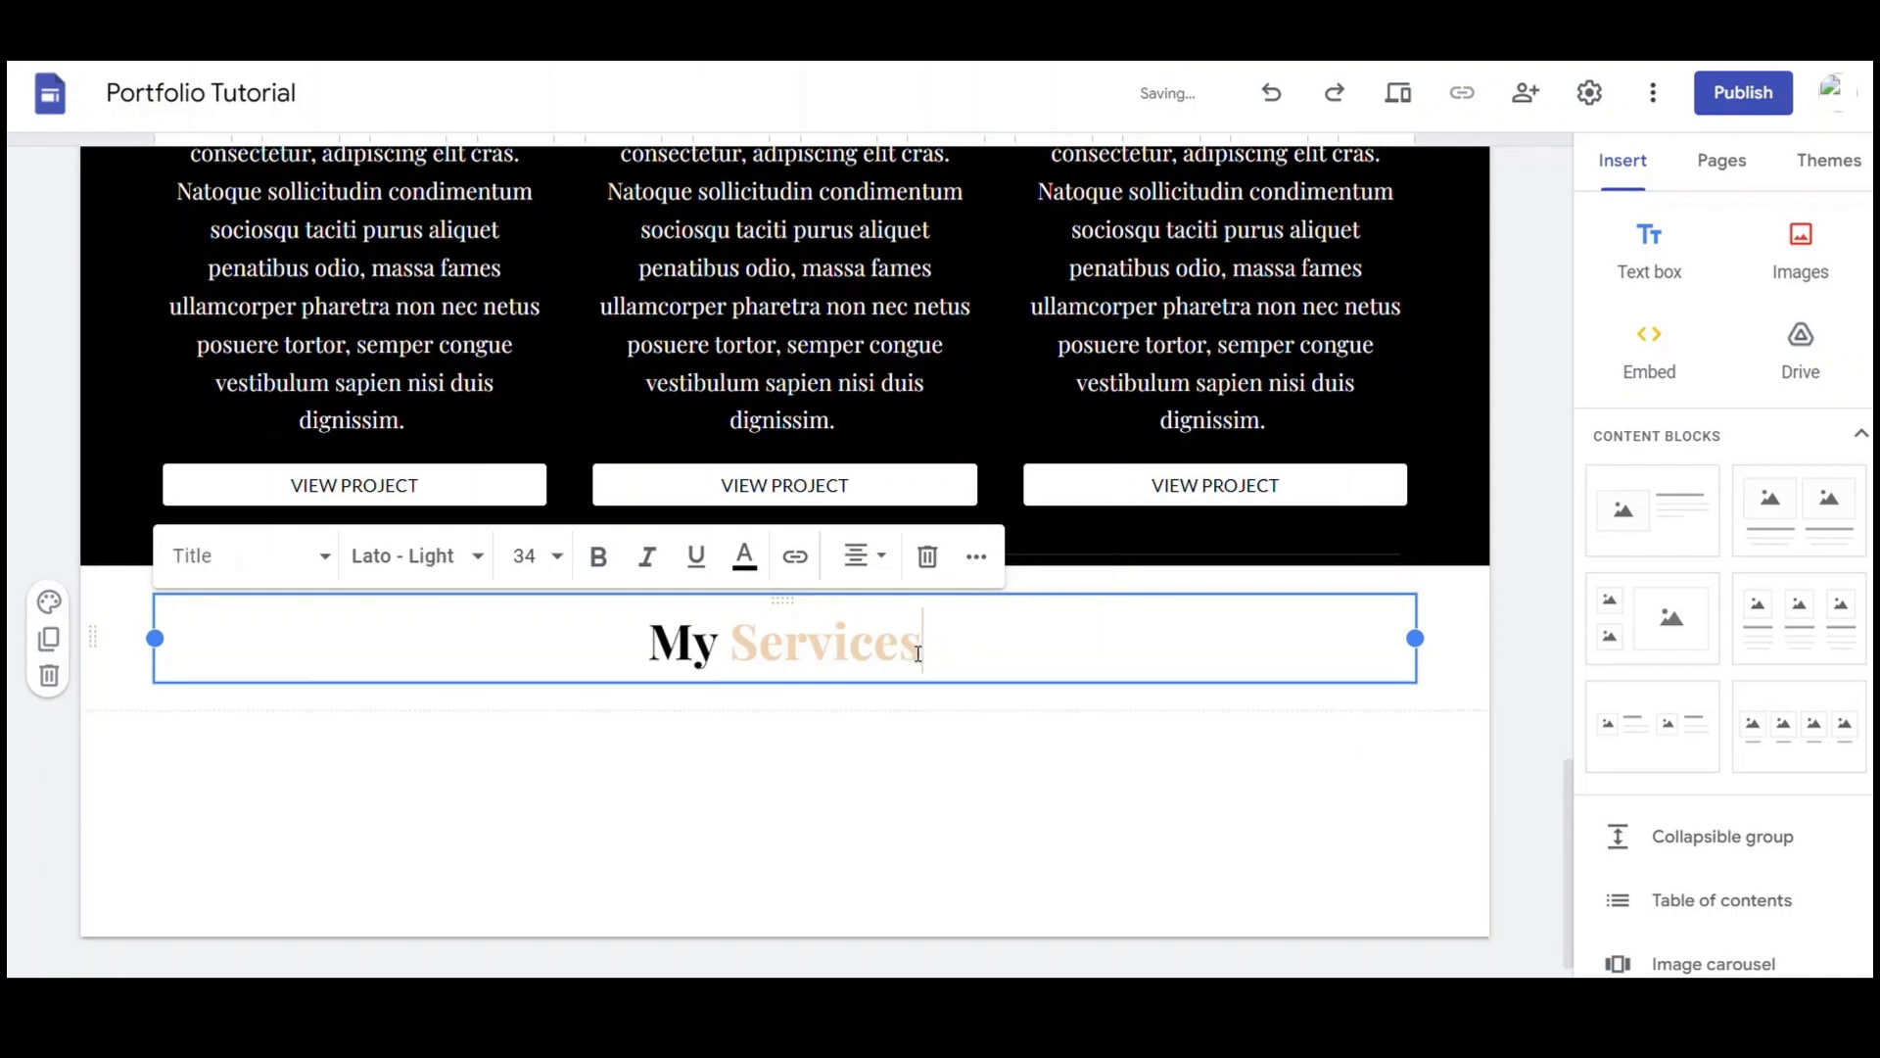
double_click(690, 648)
type("Get")
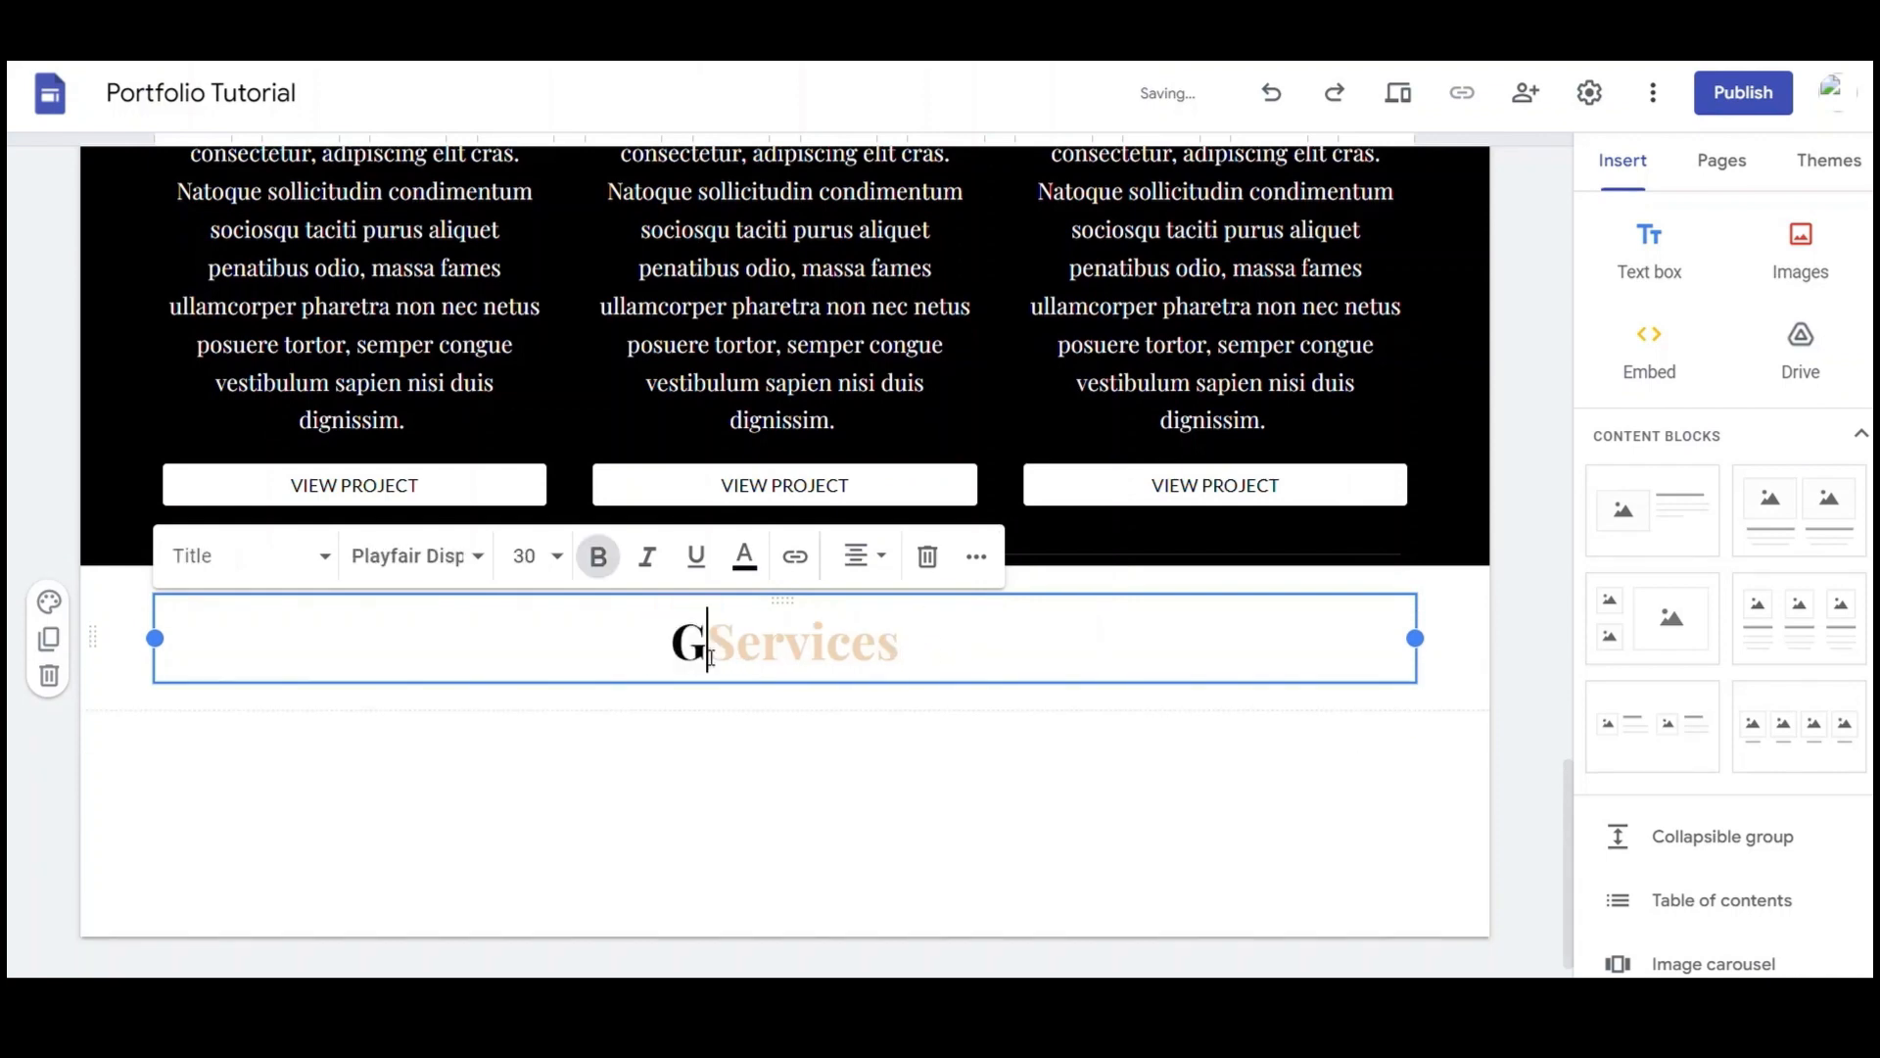
type(" in")
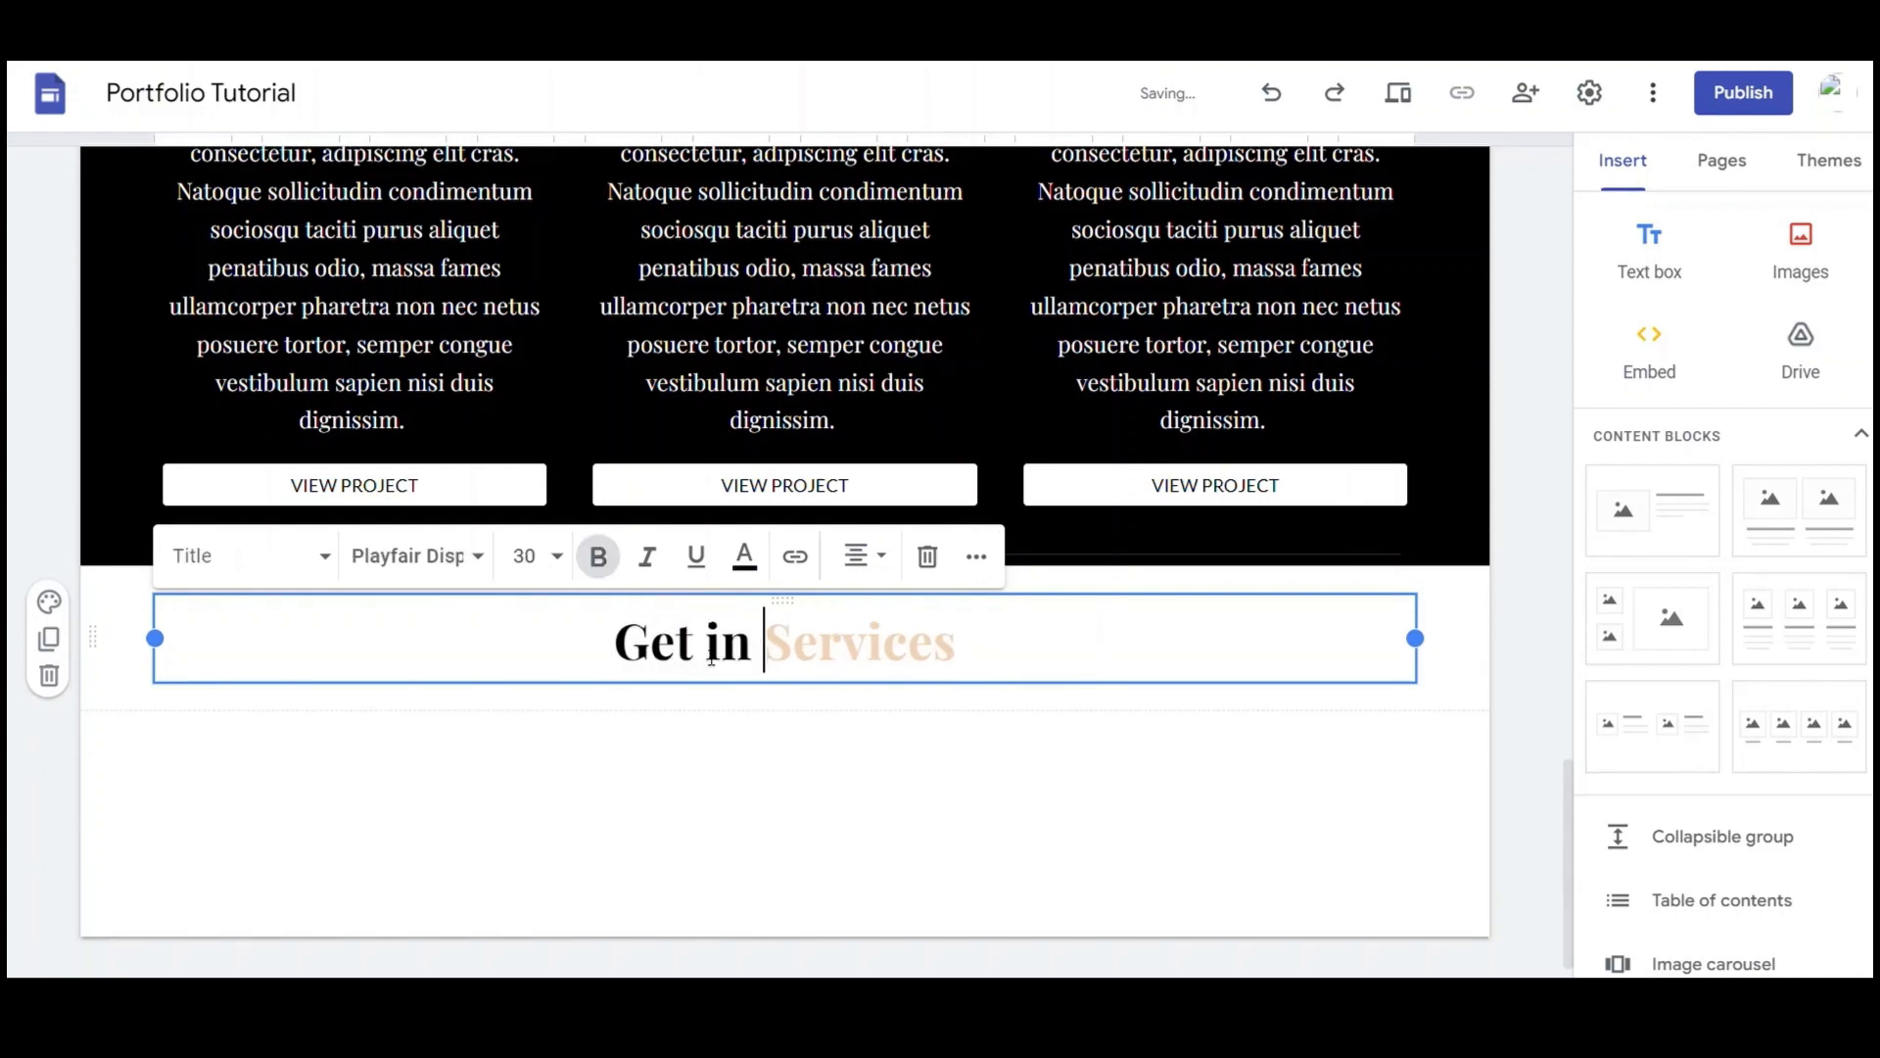
double_click(885, 659)
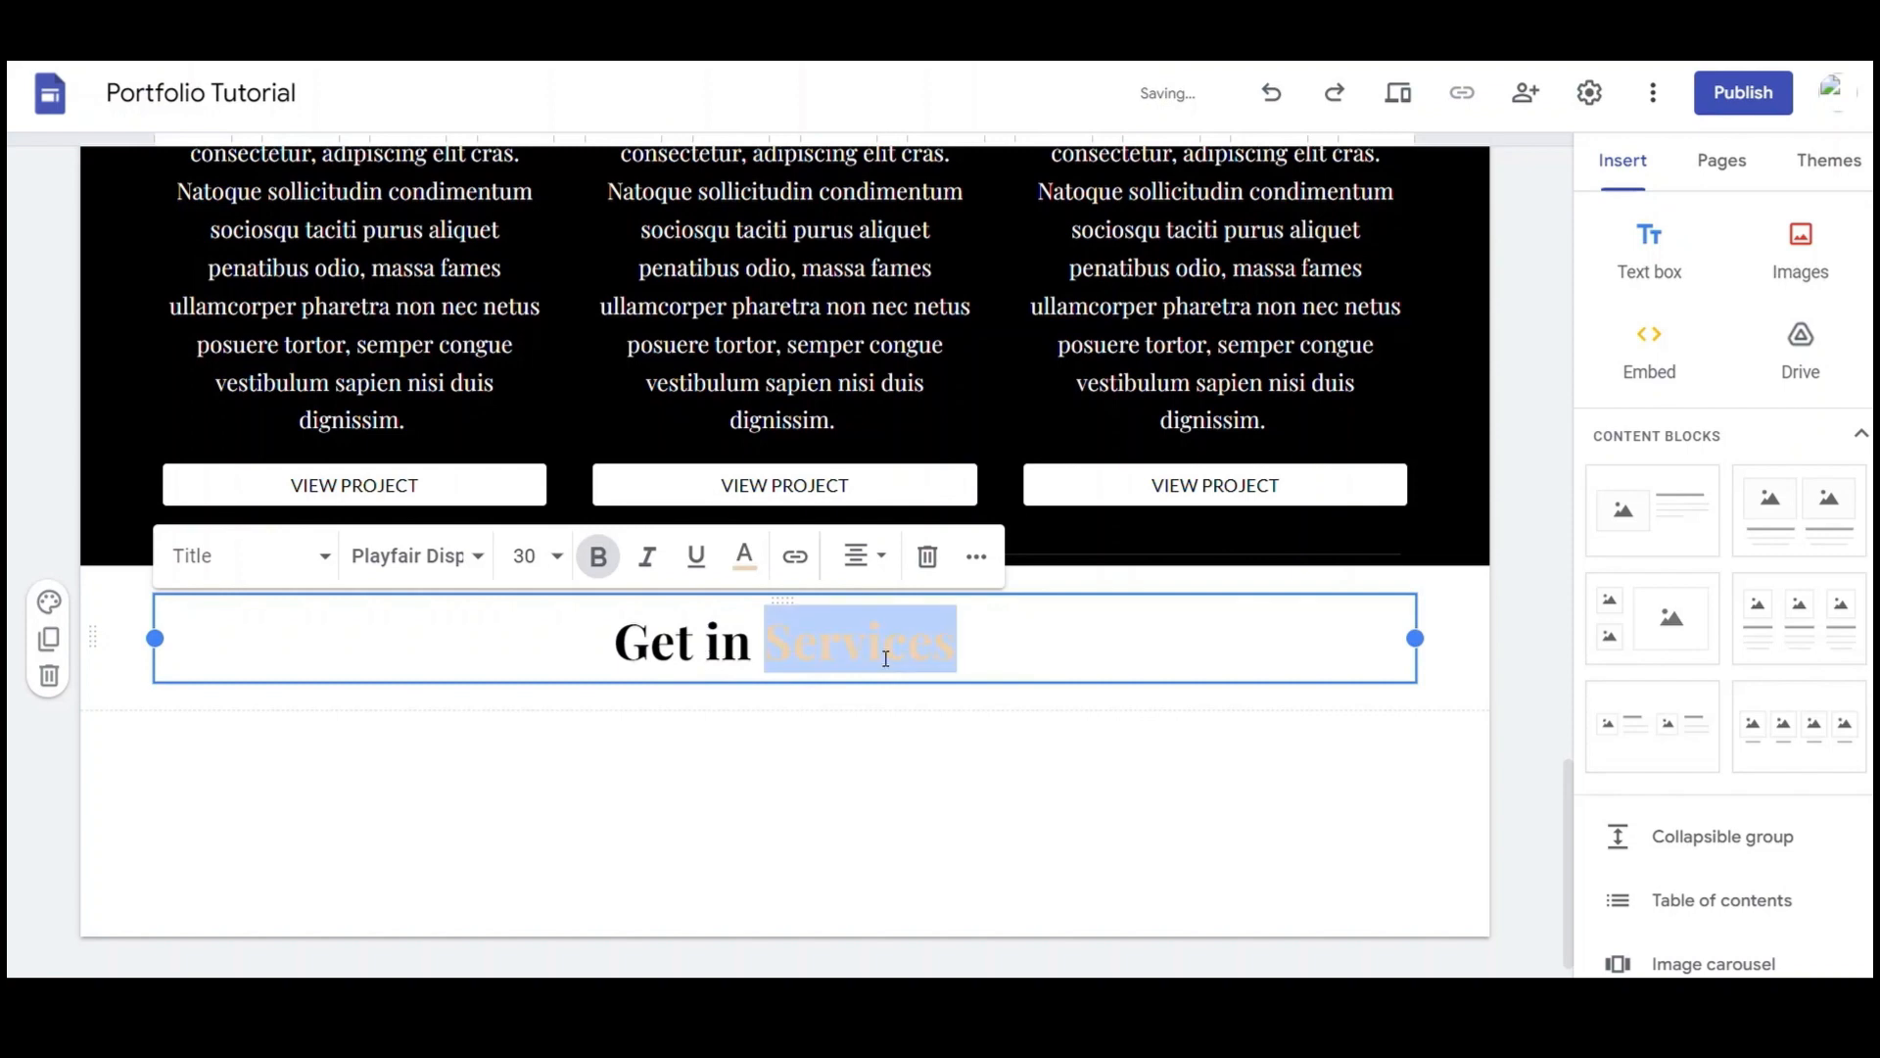
type("Touch")
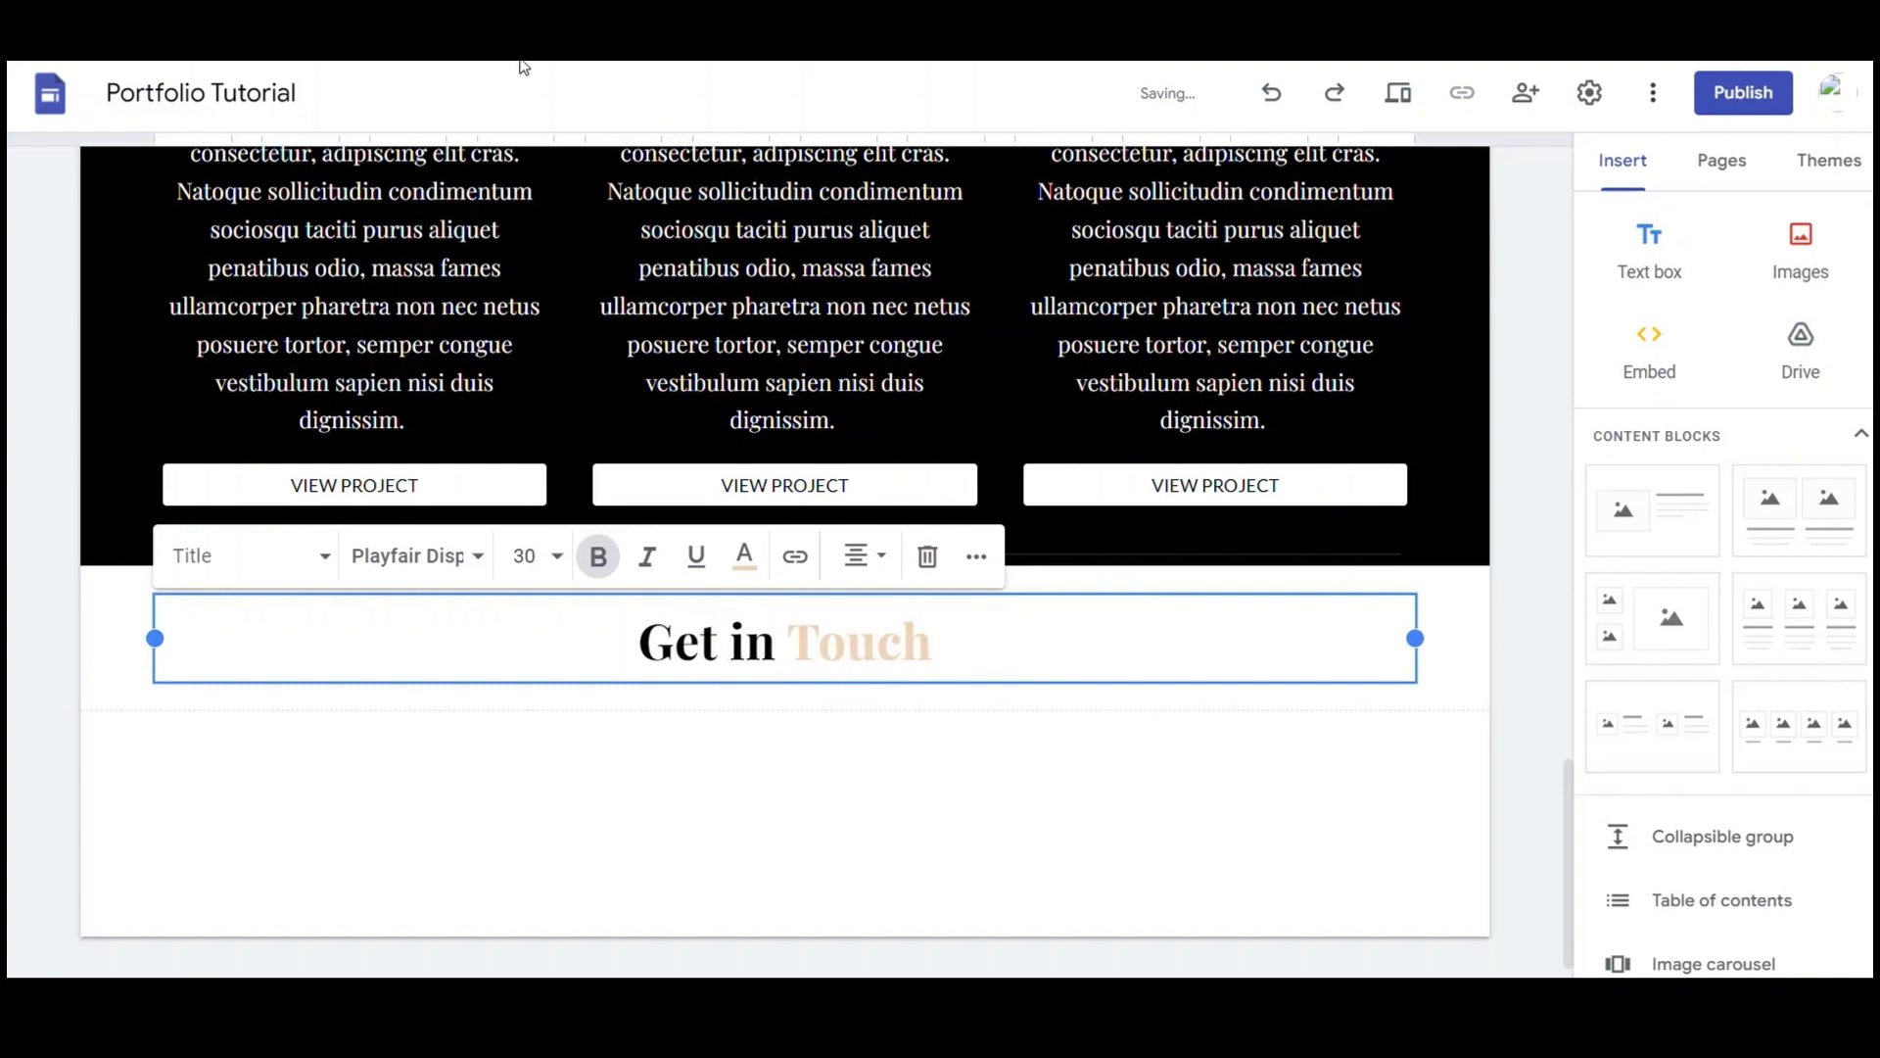
Give the section a black Style 3 background and add a four-column image block
left_click(48, 602)
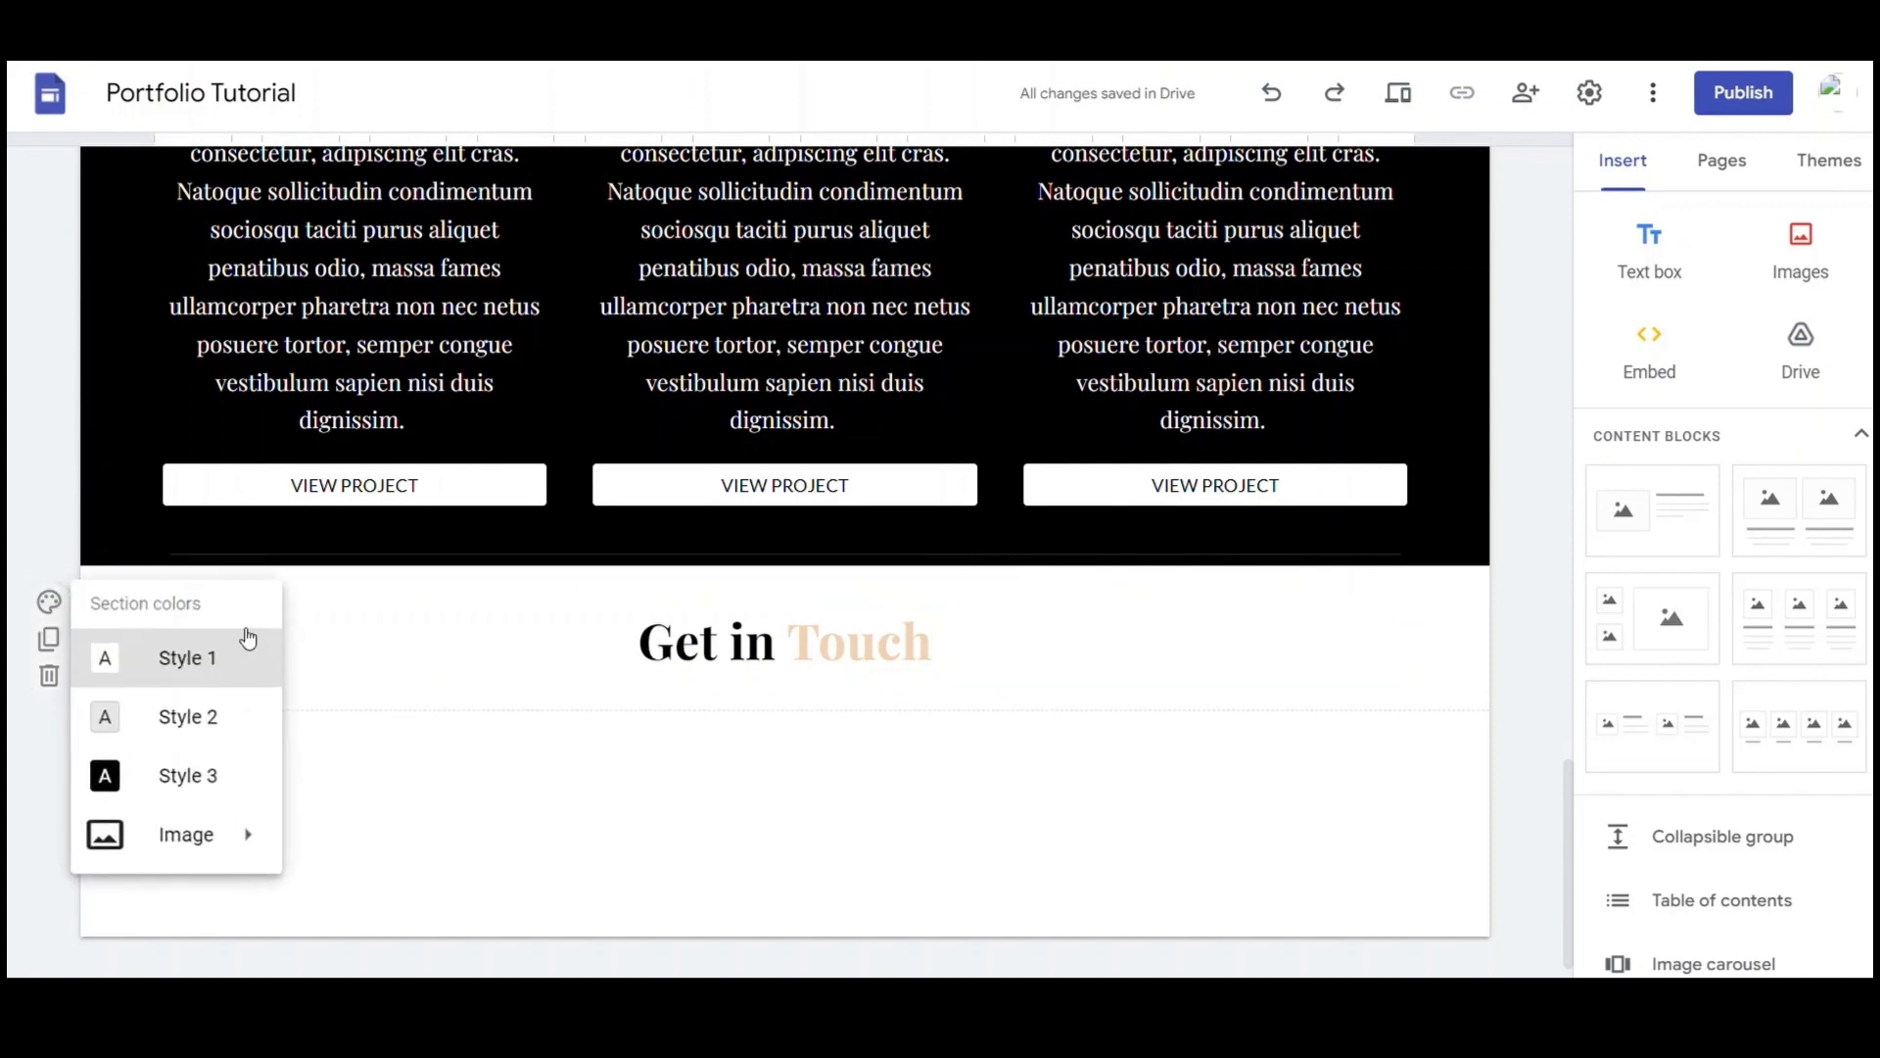
left_click(217, 781)
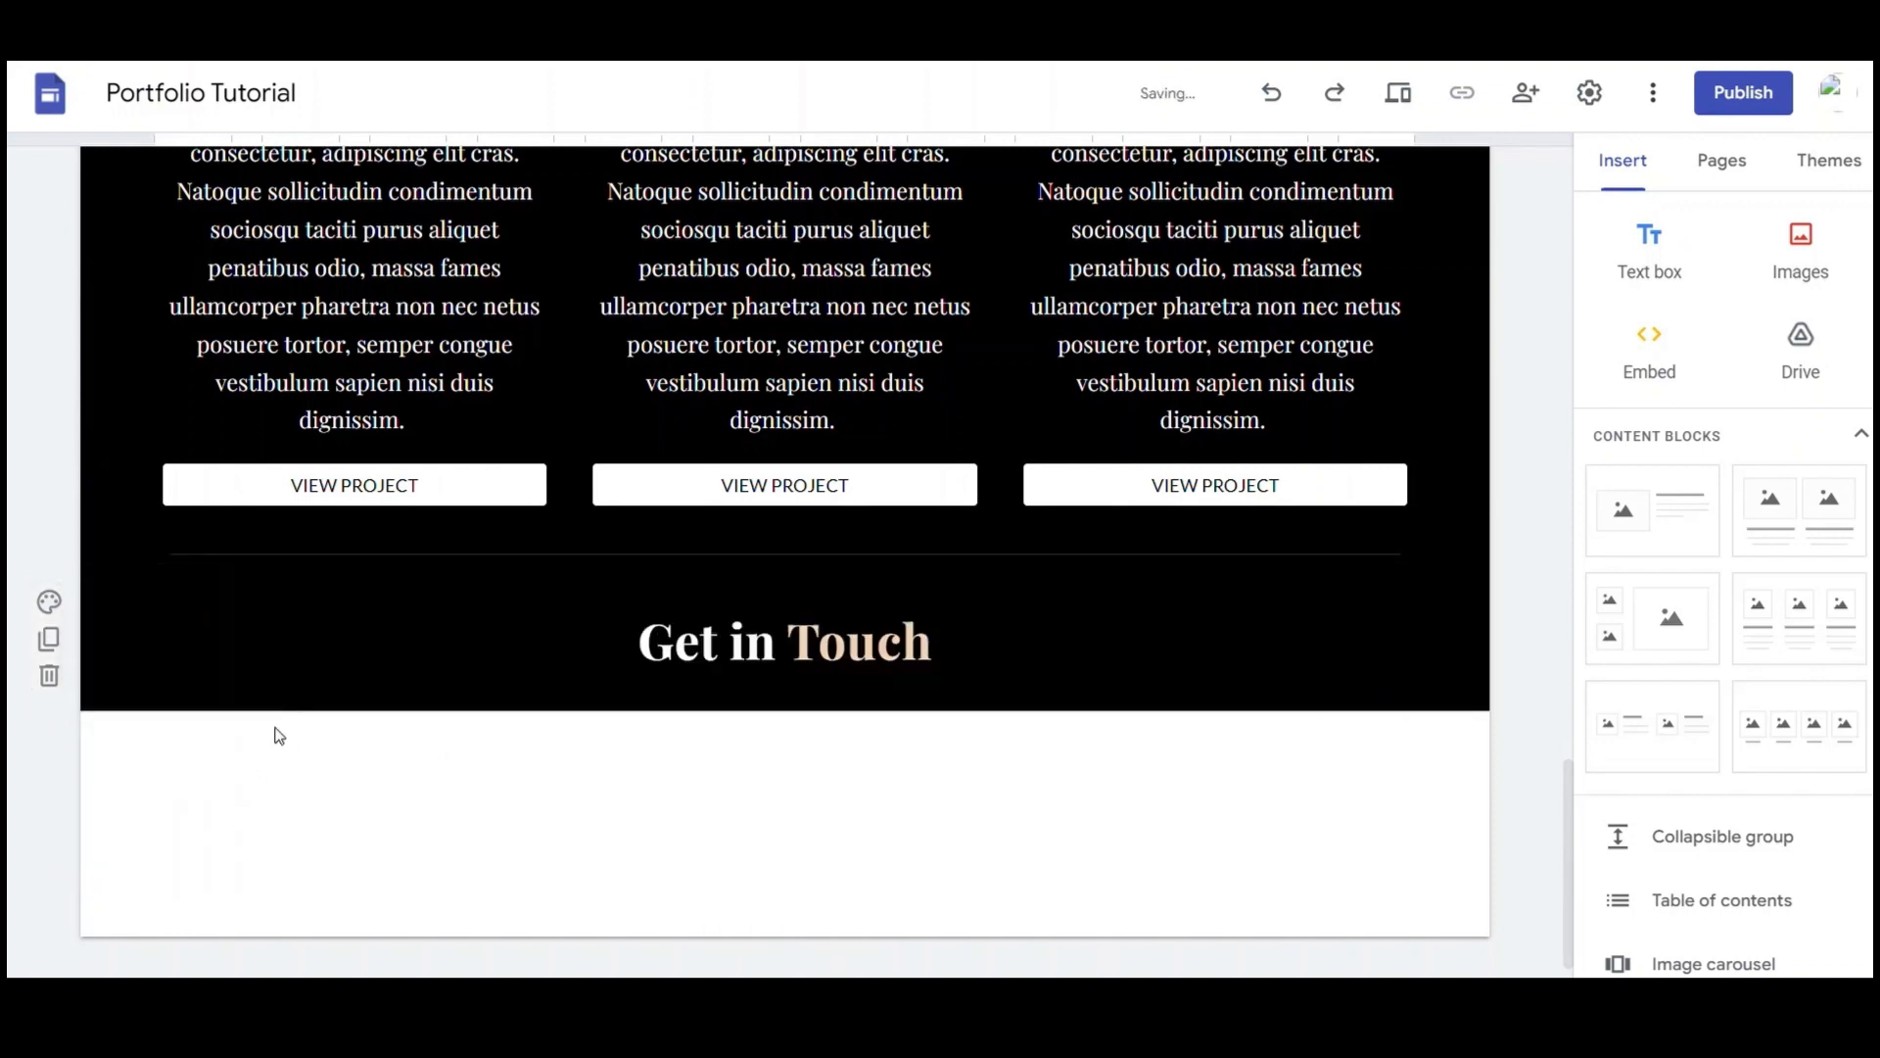
left_click(1800, 726)
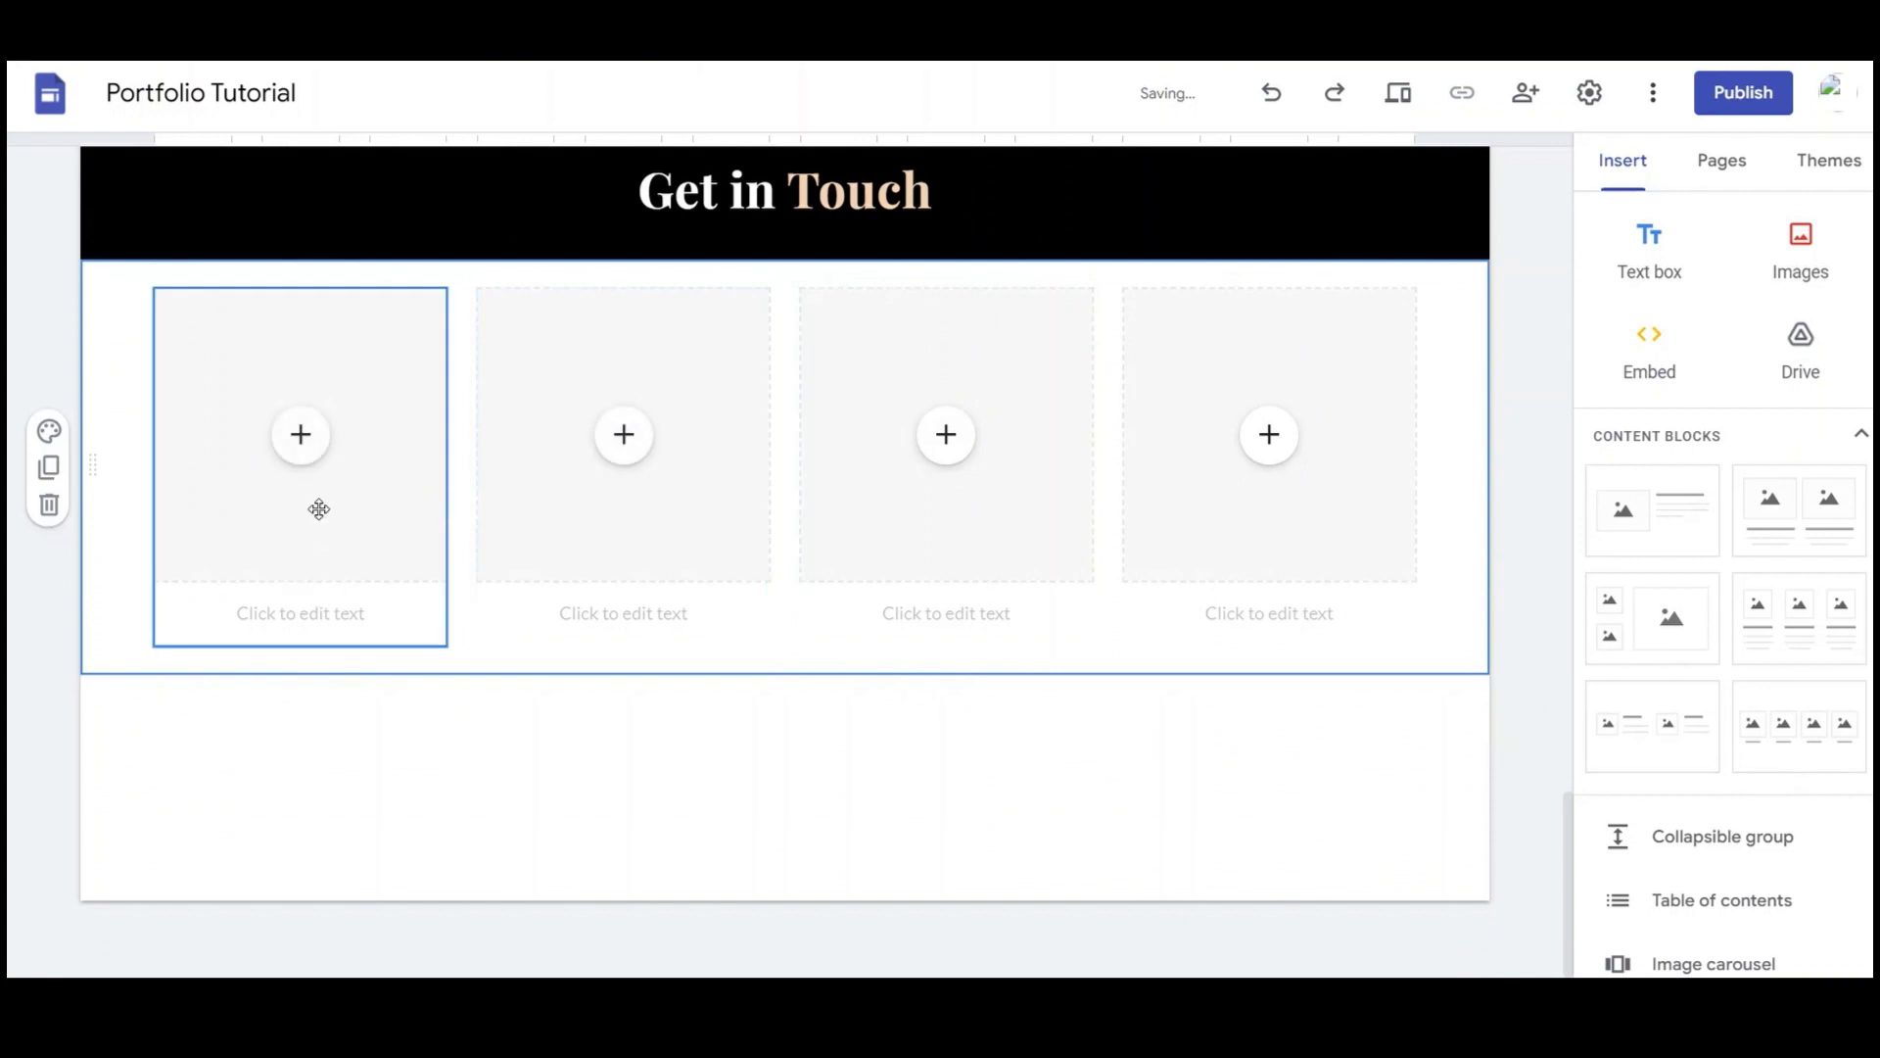
Insert a black circle phone icon from Google Images into the first contact column
left_click(305, 441)
left_click(386, 568)
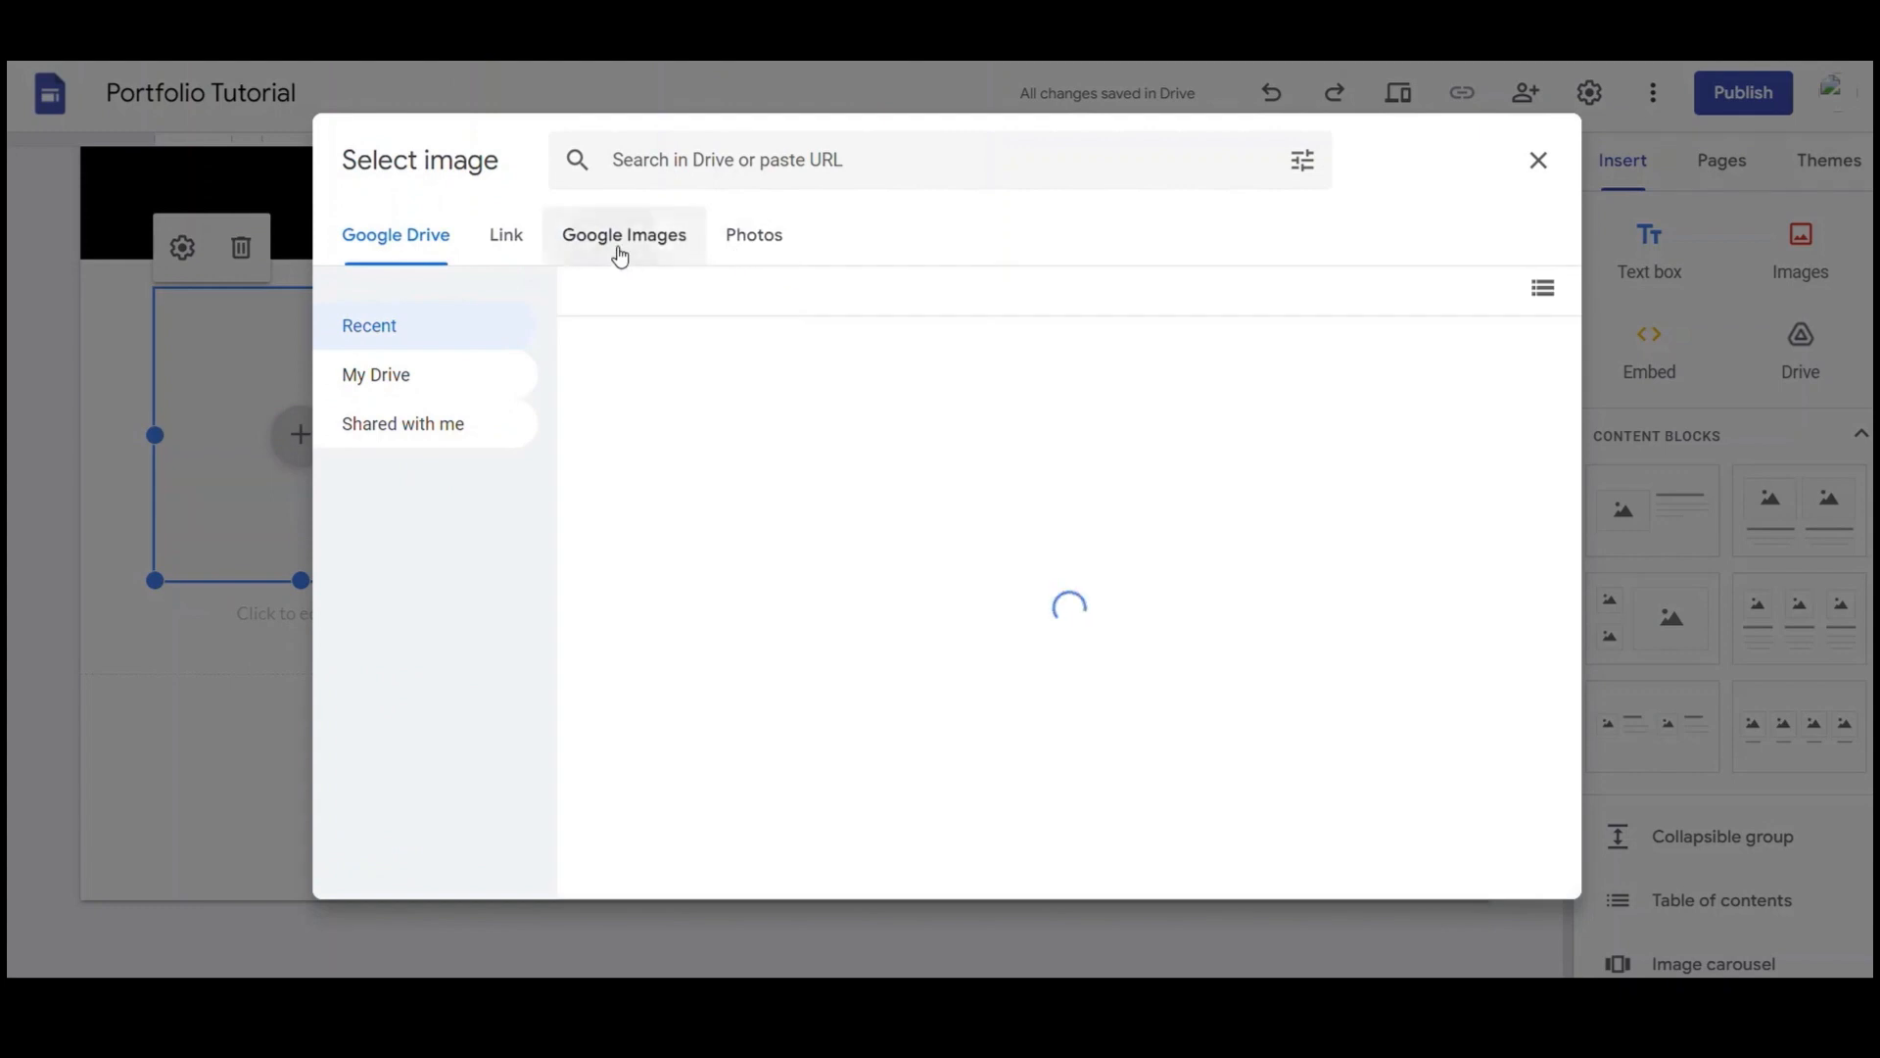
left_click(621, 252)
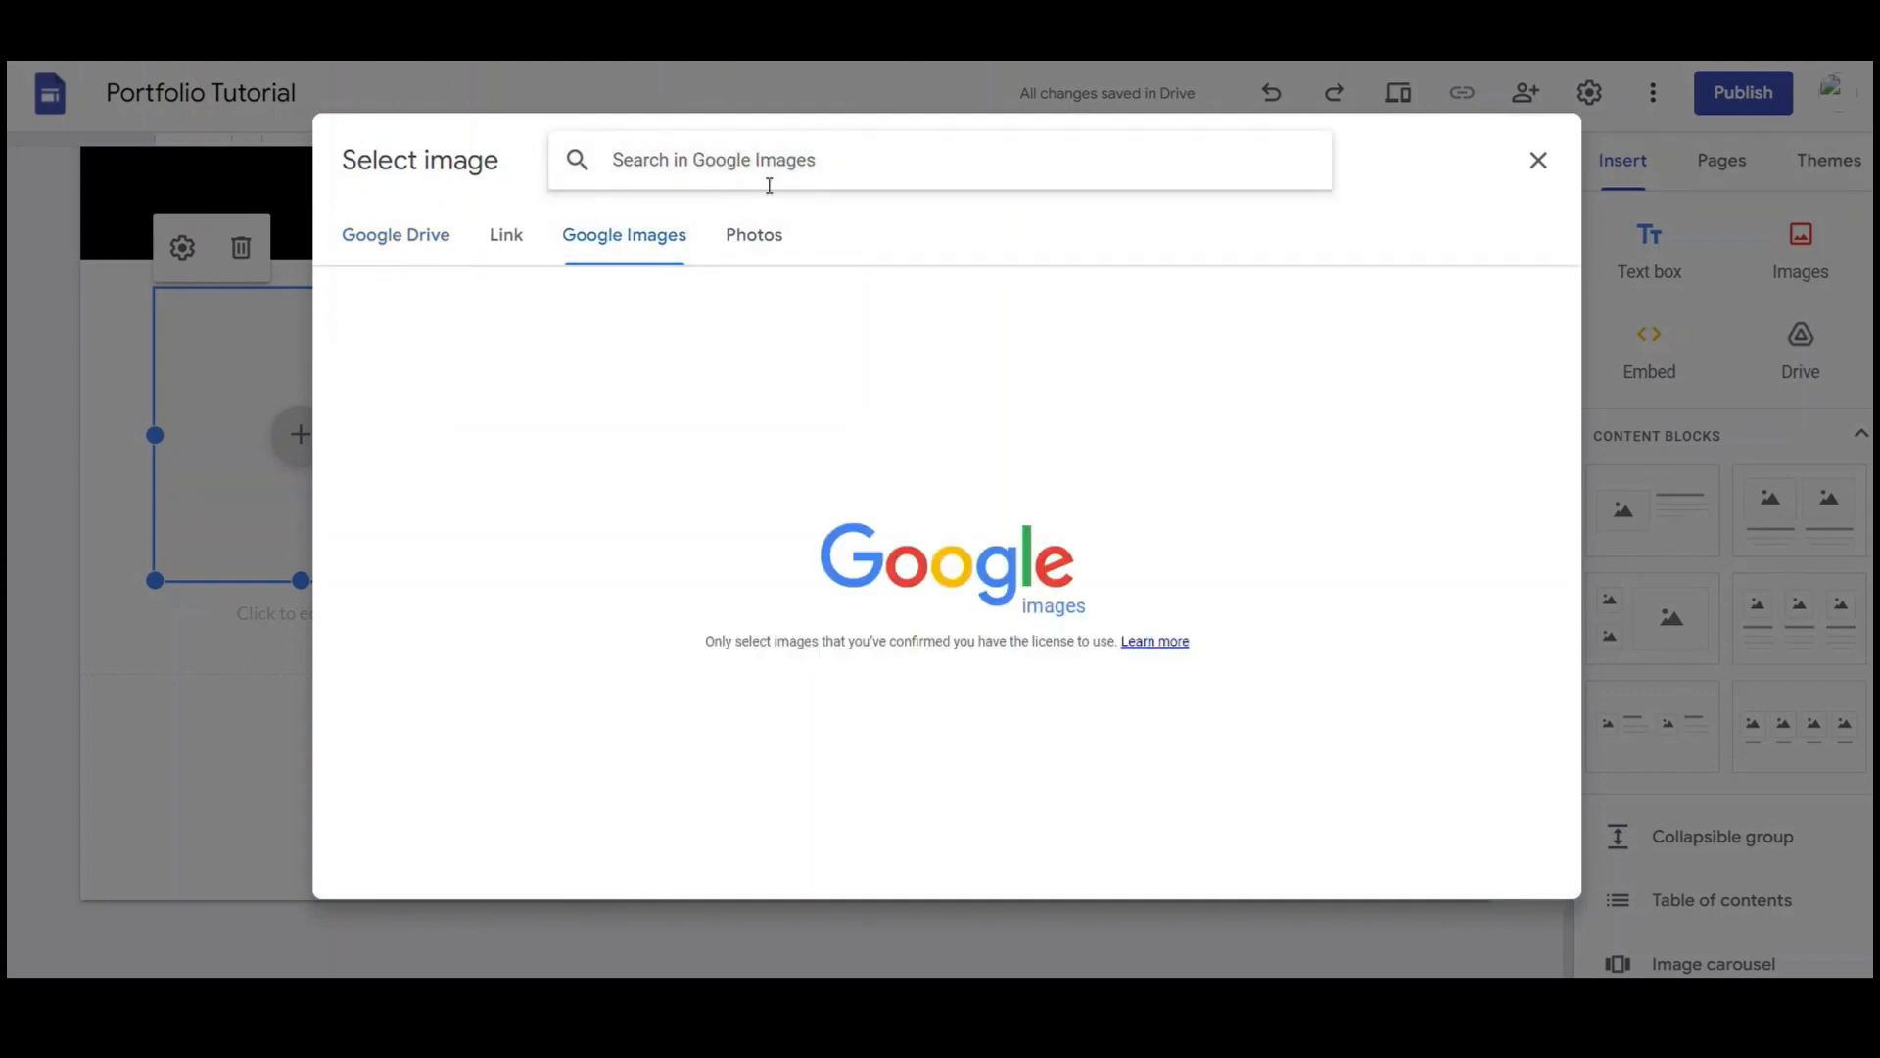
type("phone icon")
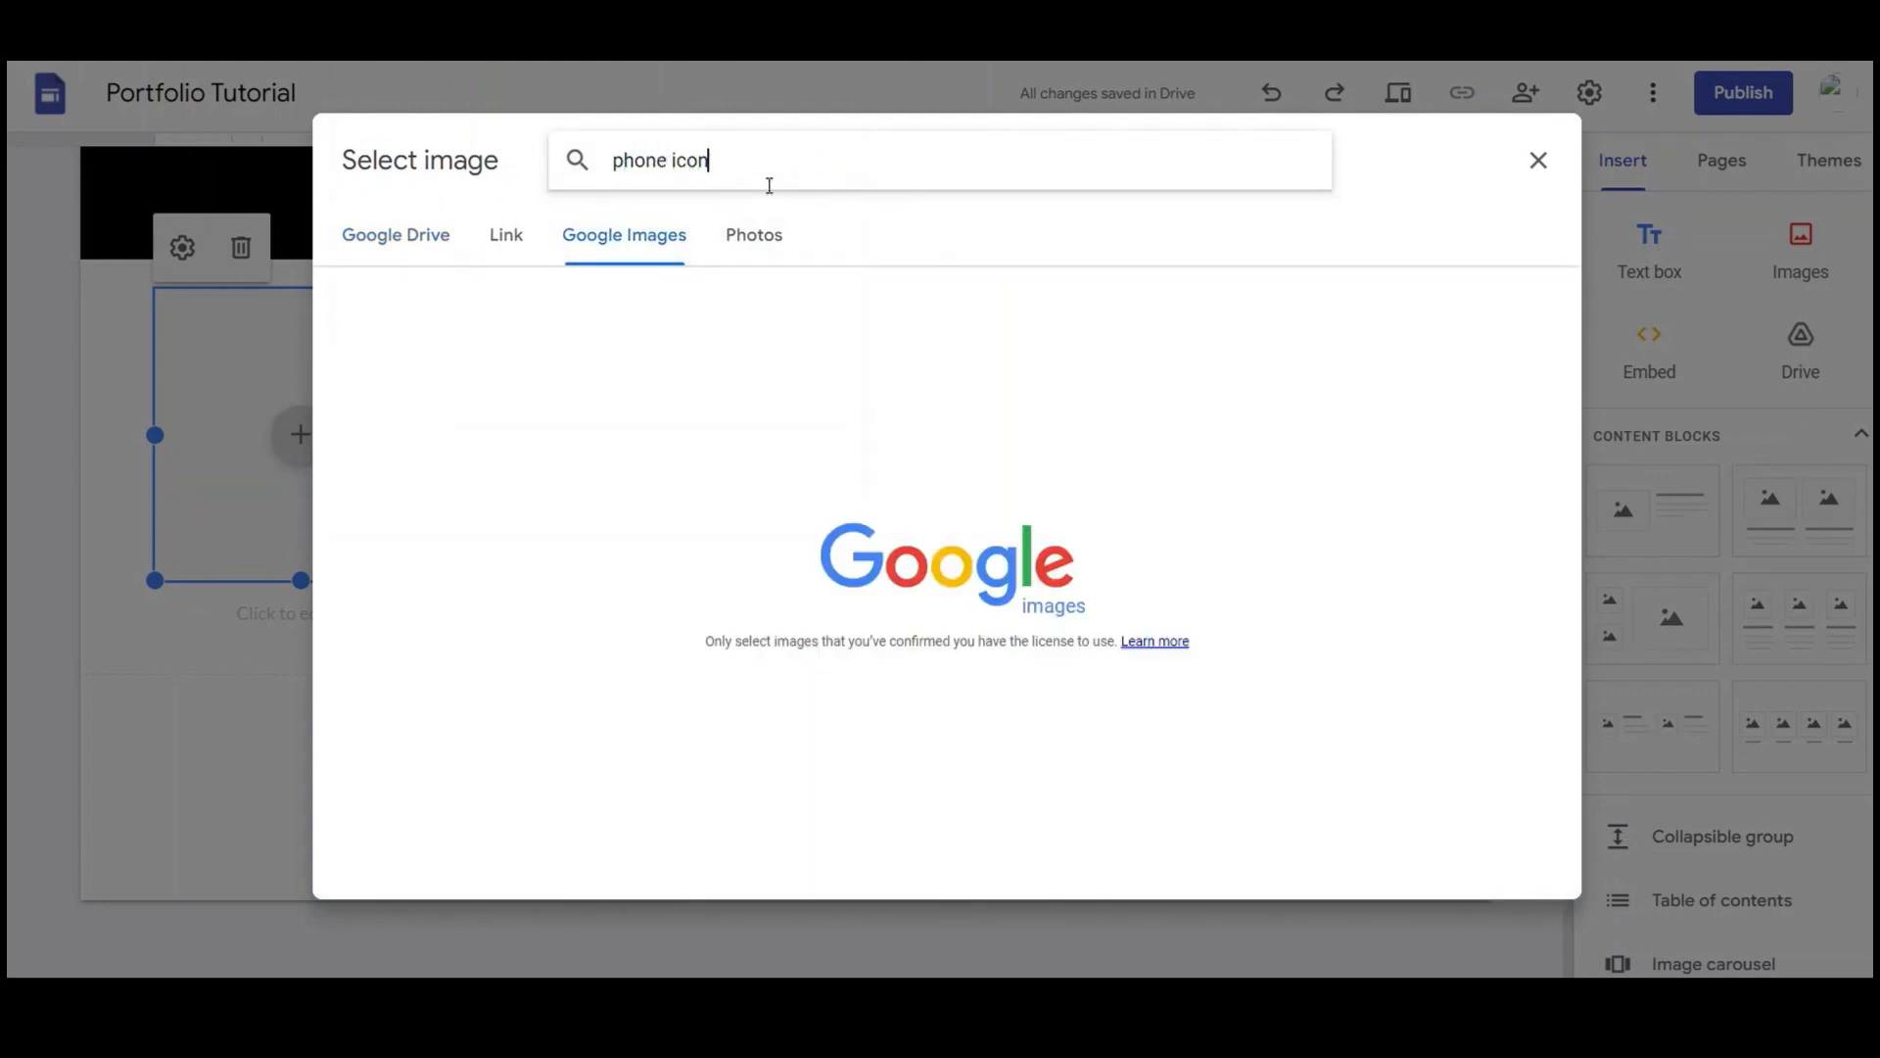
key("Return")
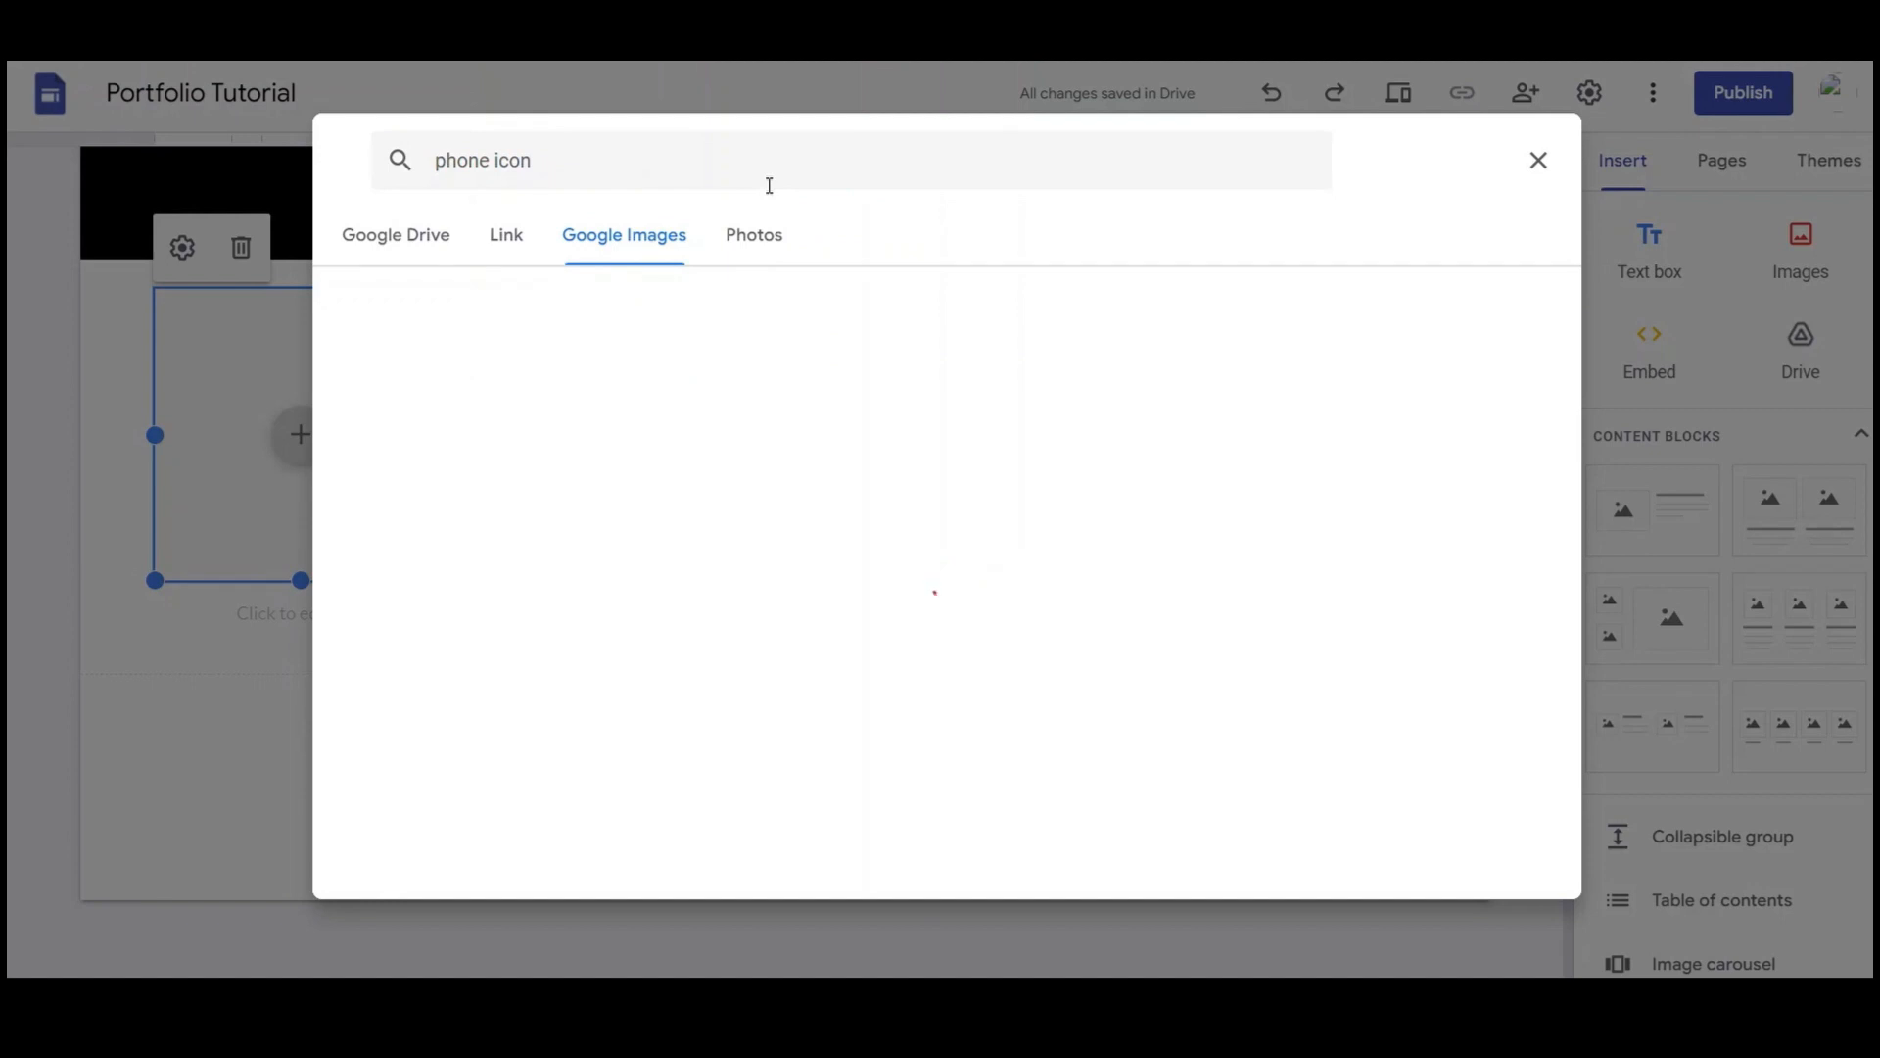
scroll(791, 649, "down", 6)
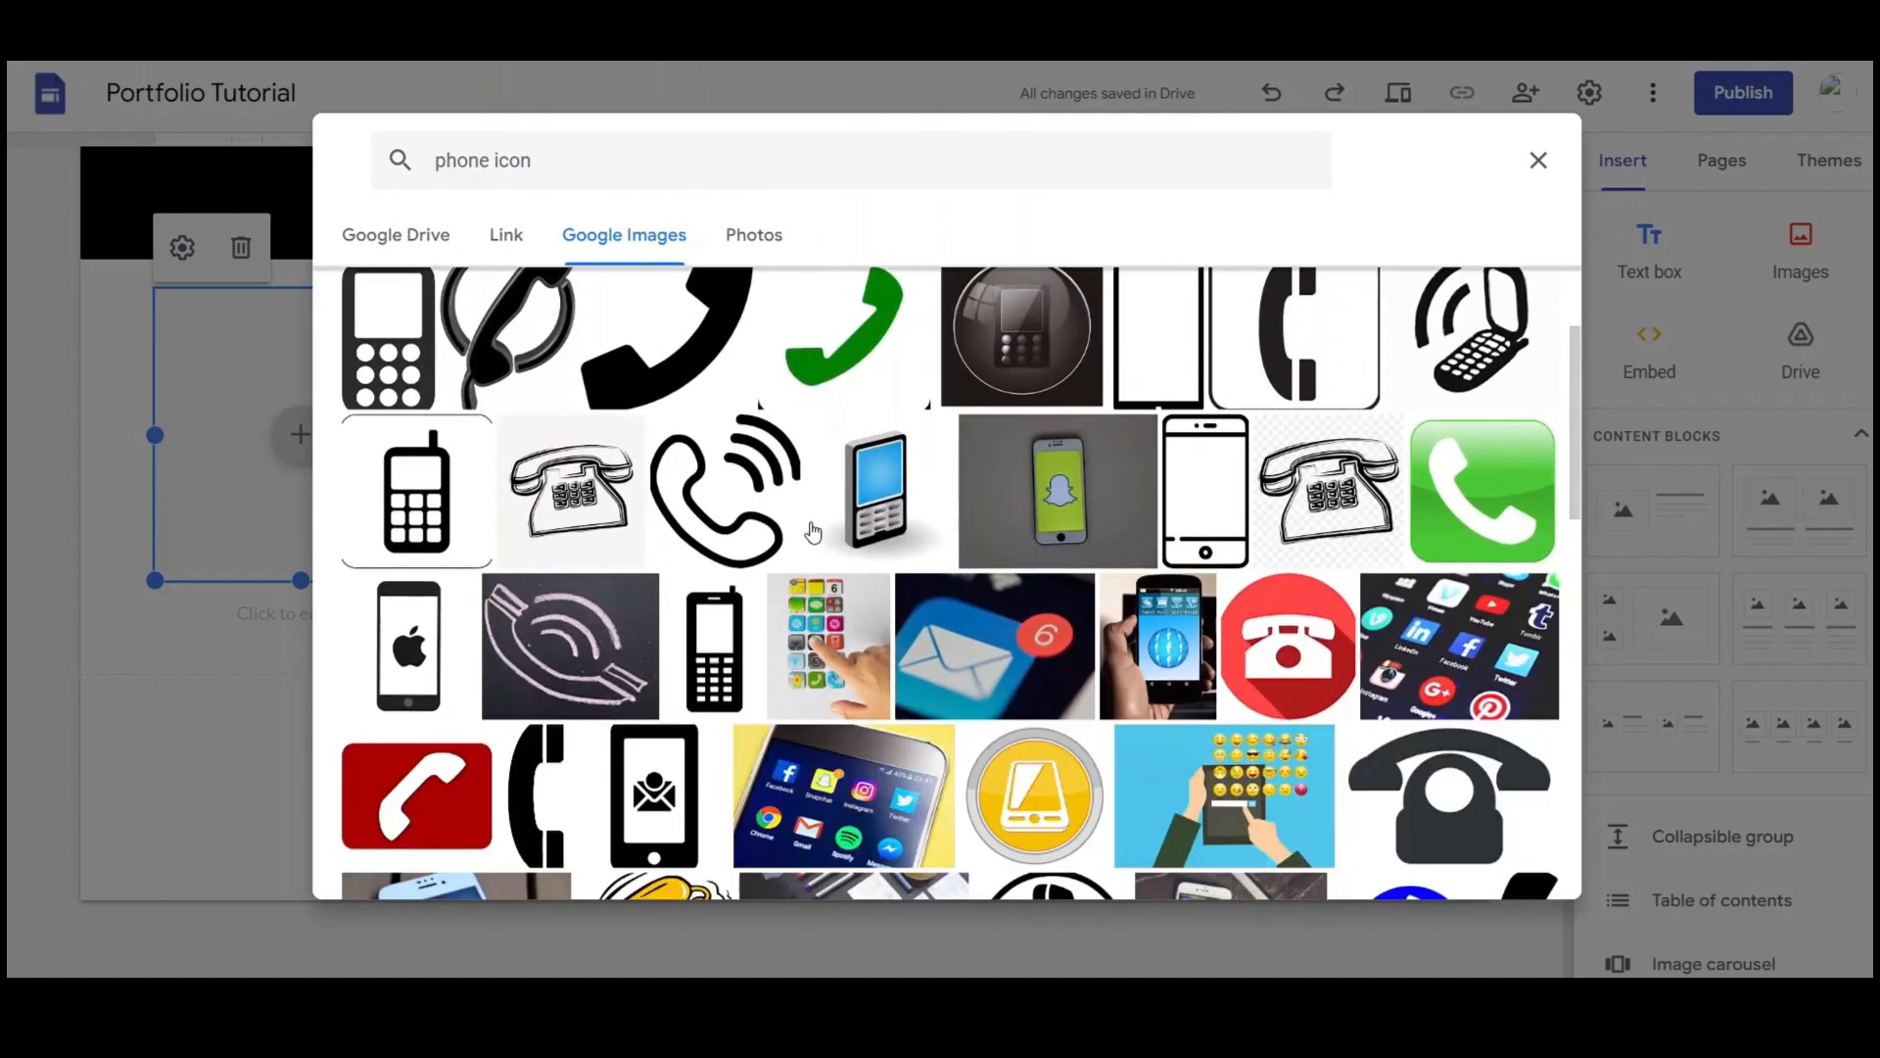
scroll(811, 530, "down", 2)
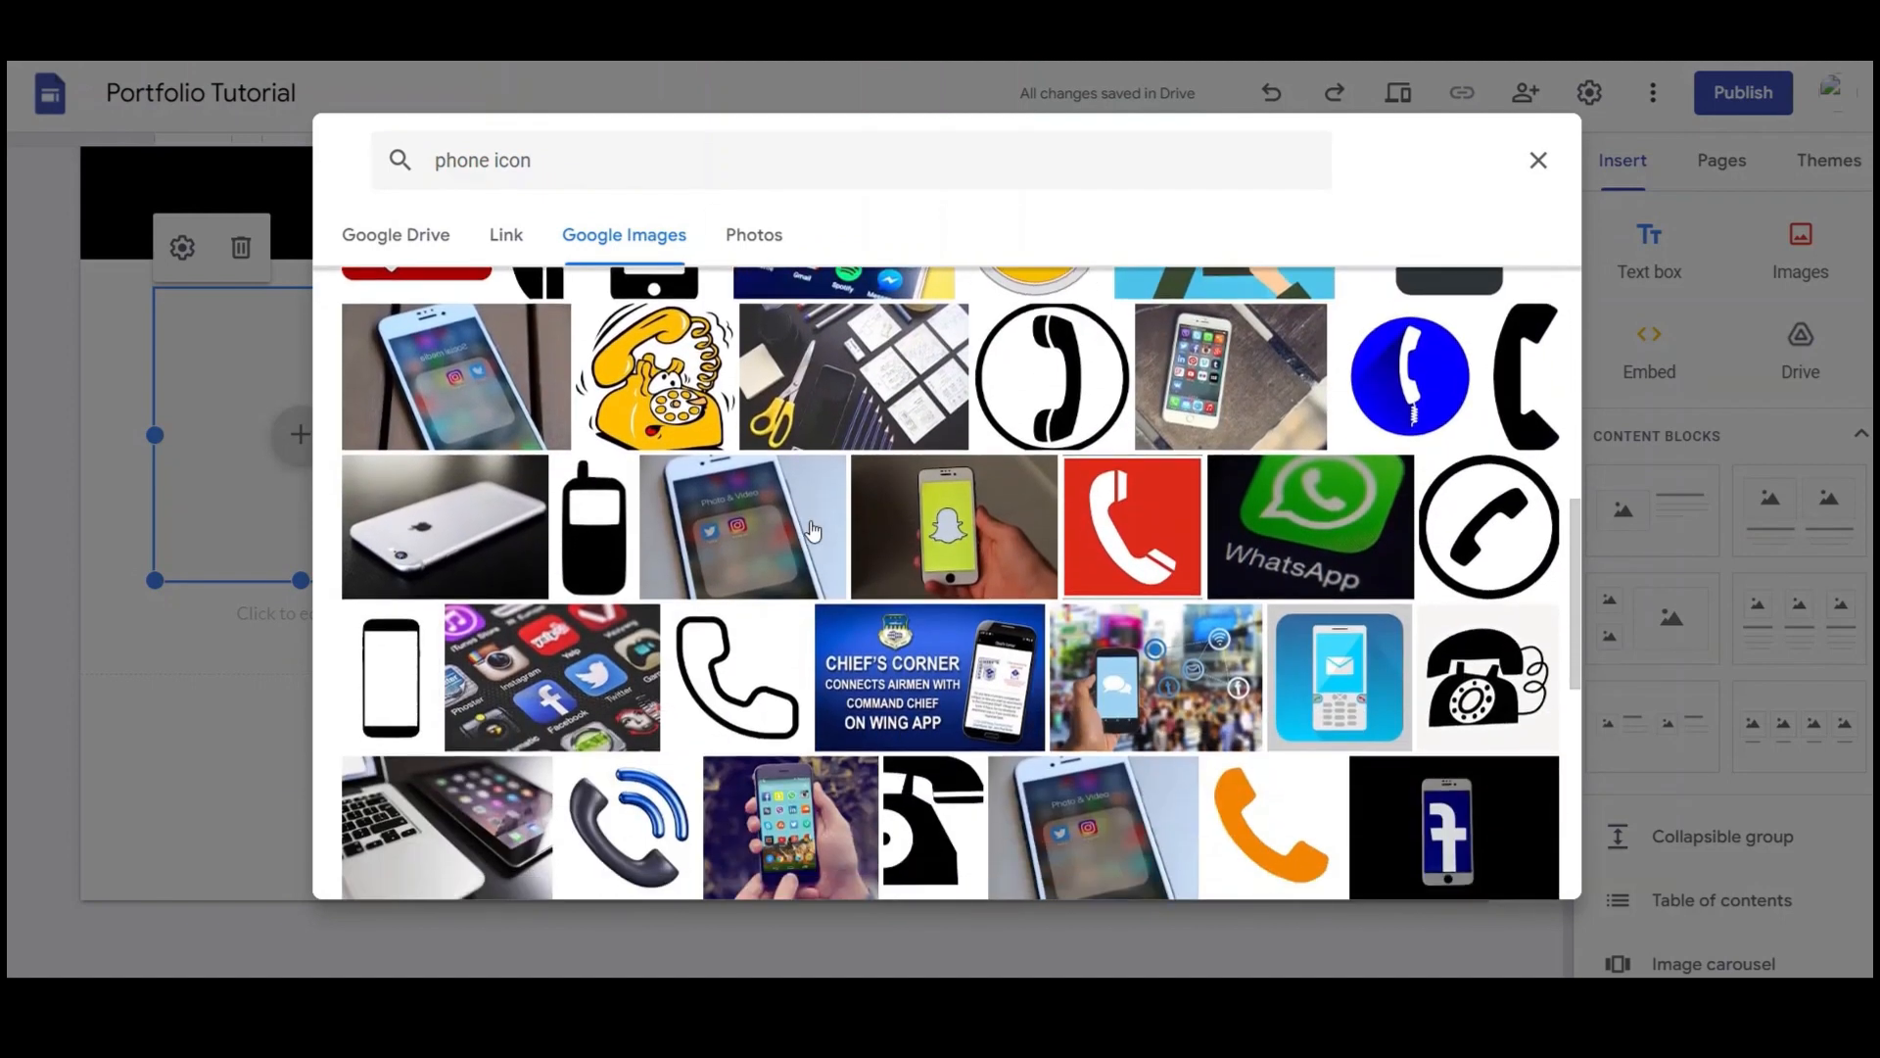
scroll(810, 530, "down", 8)
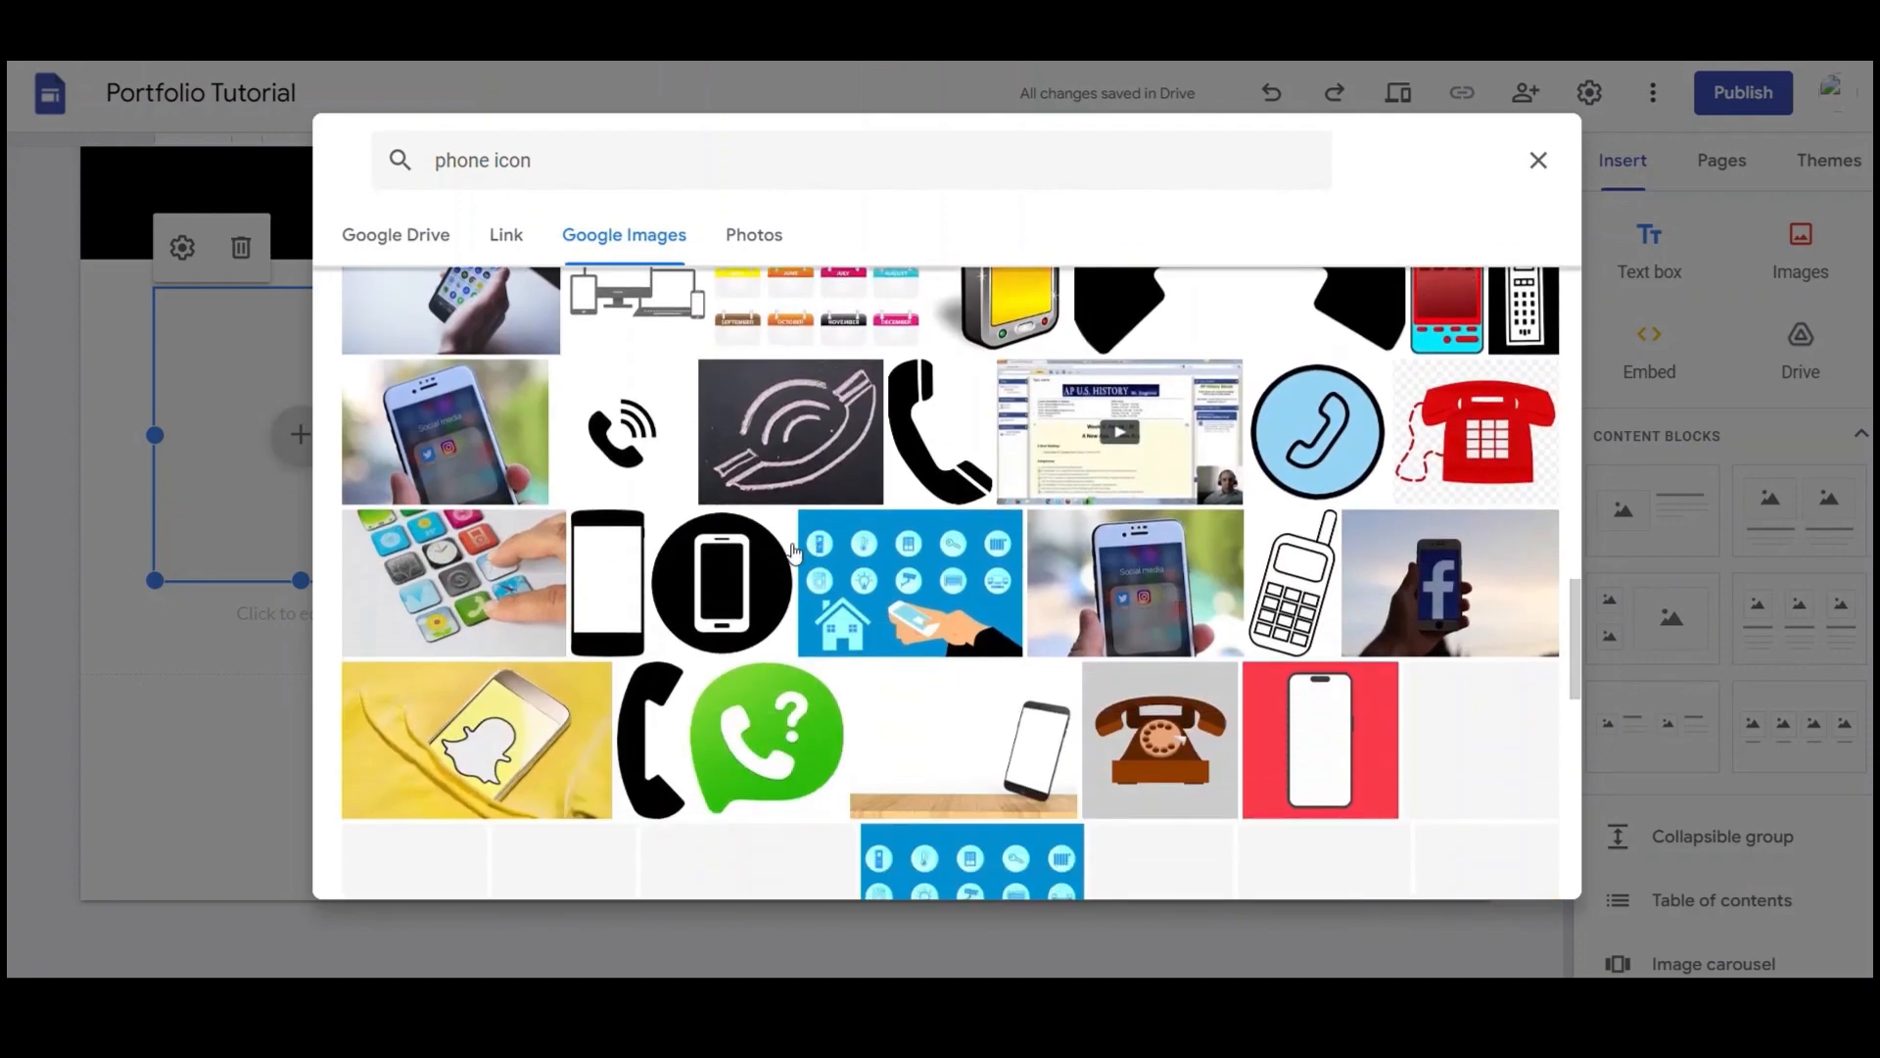
left_click(744, 568)
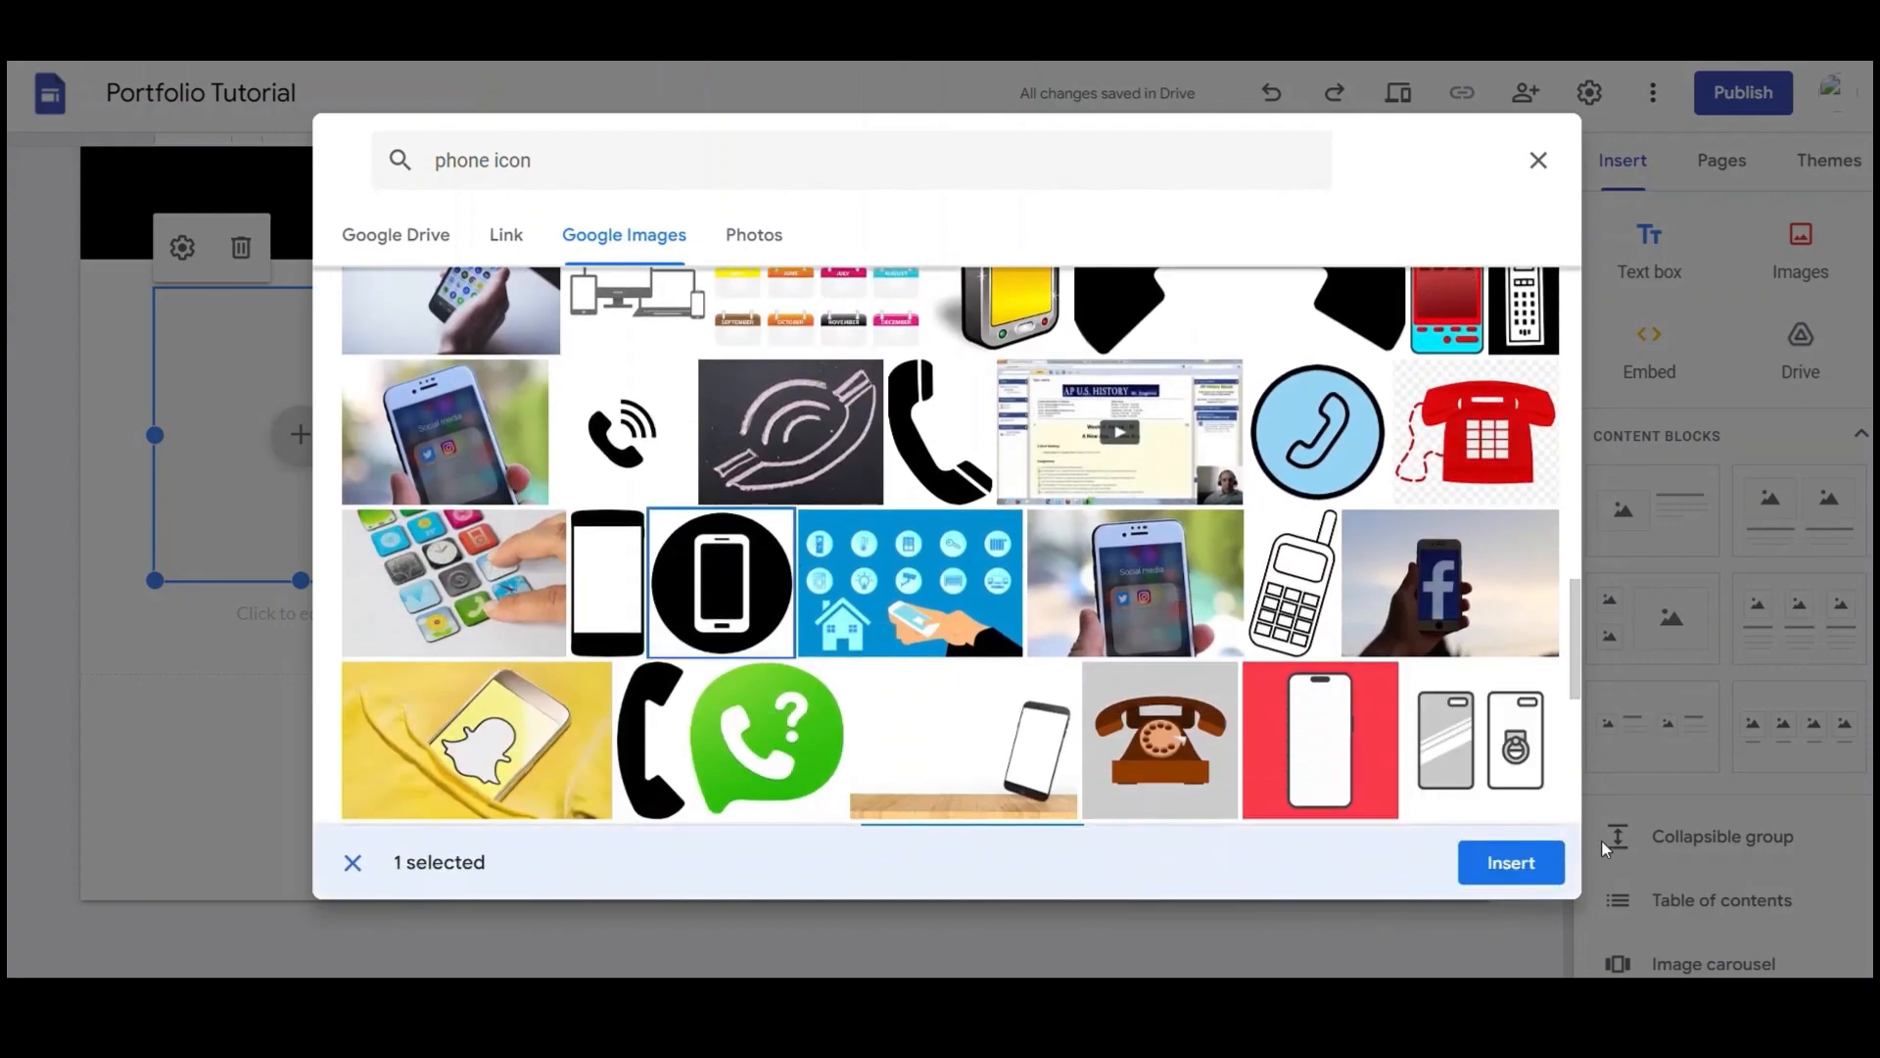
left_click(1547, 868)
Type the phone number caption beneath the phone icon
left_click(362, 613)
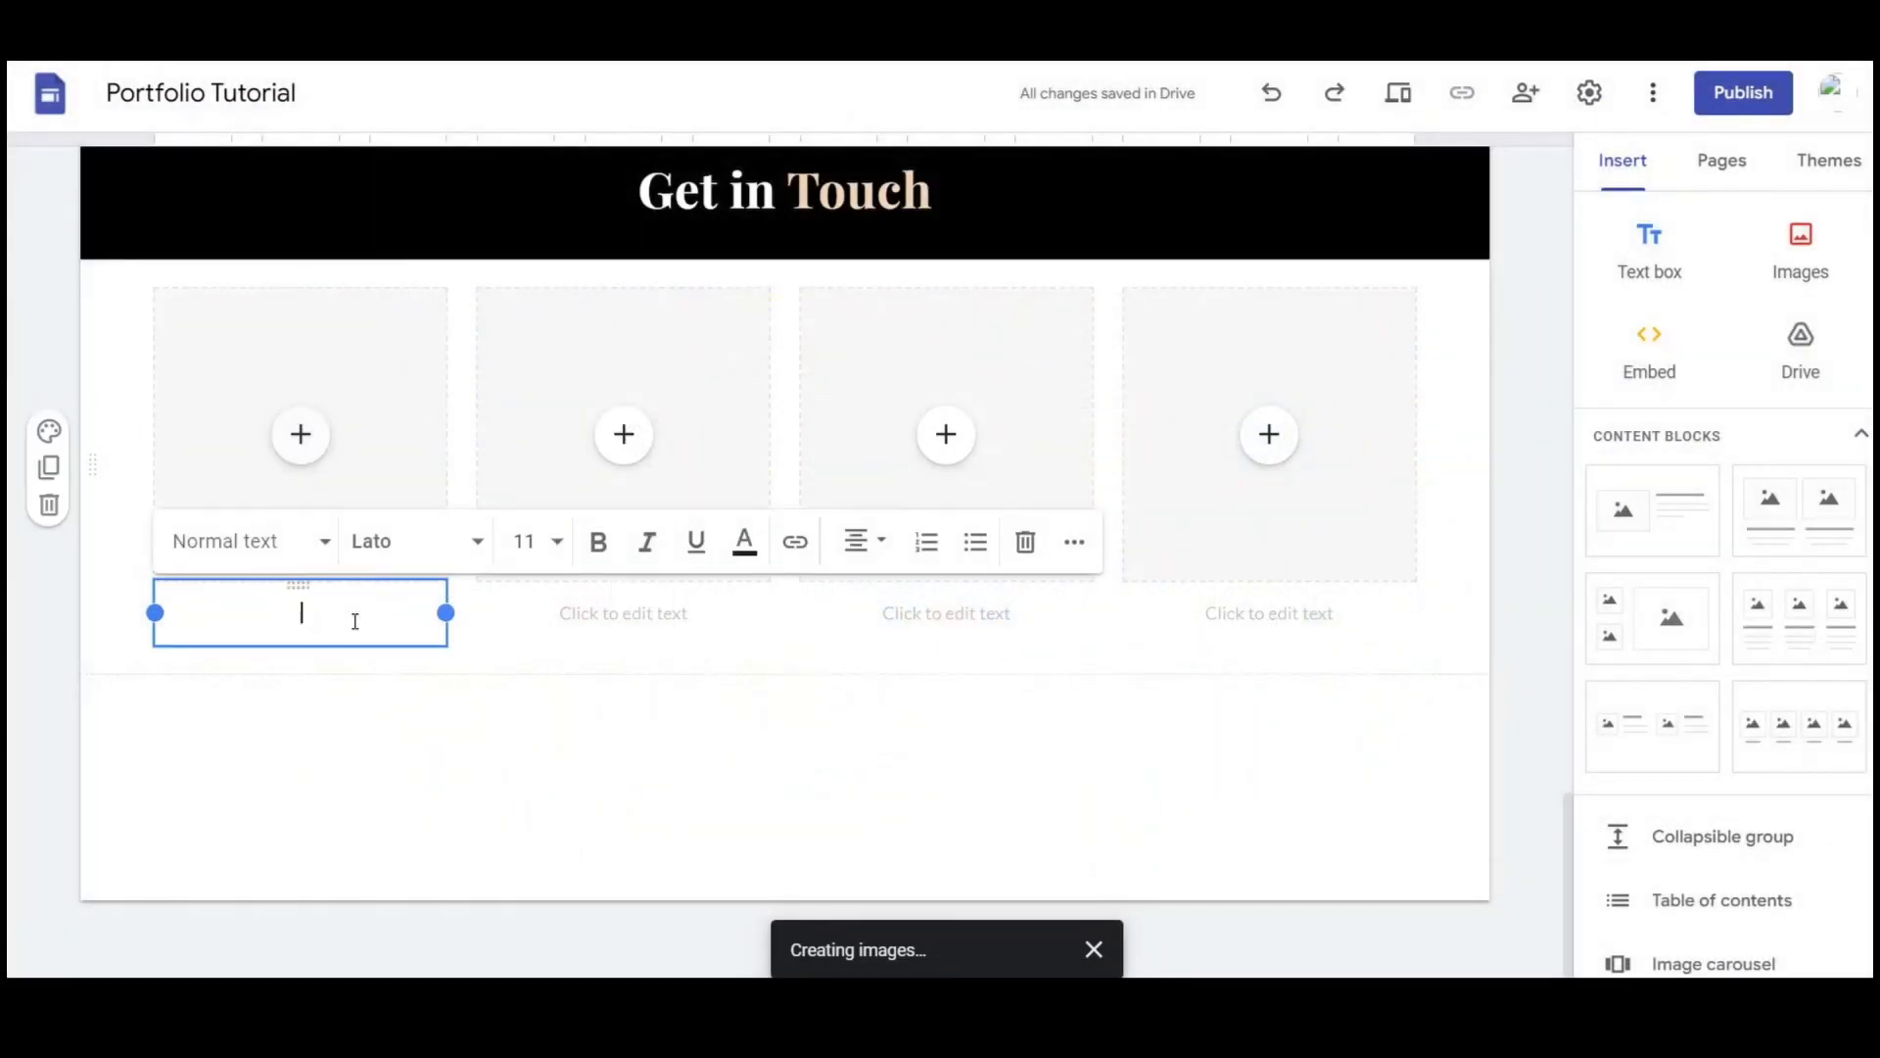
type("+123")
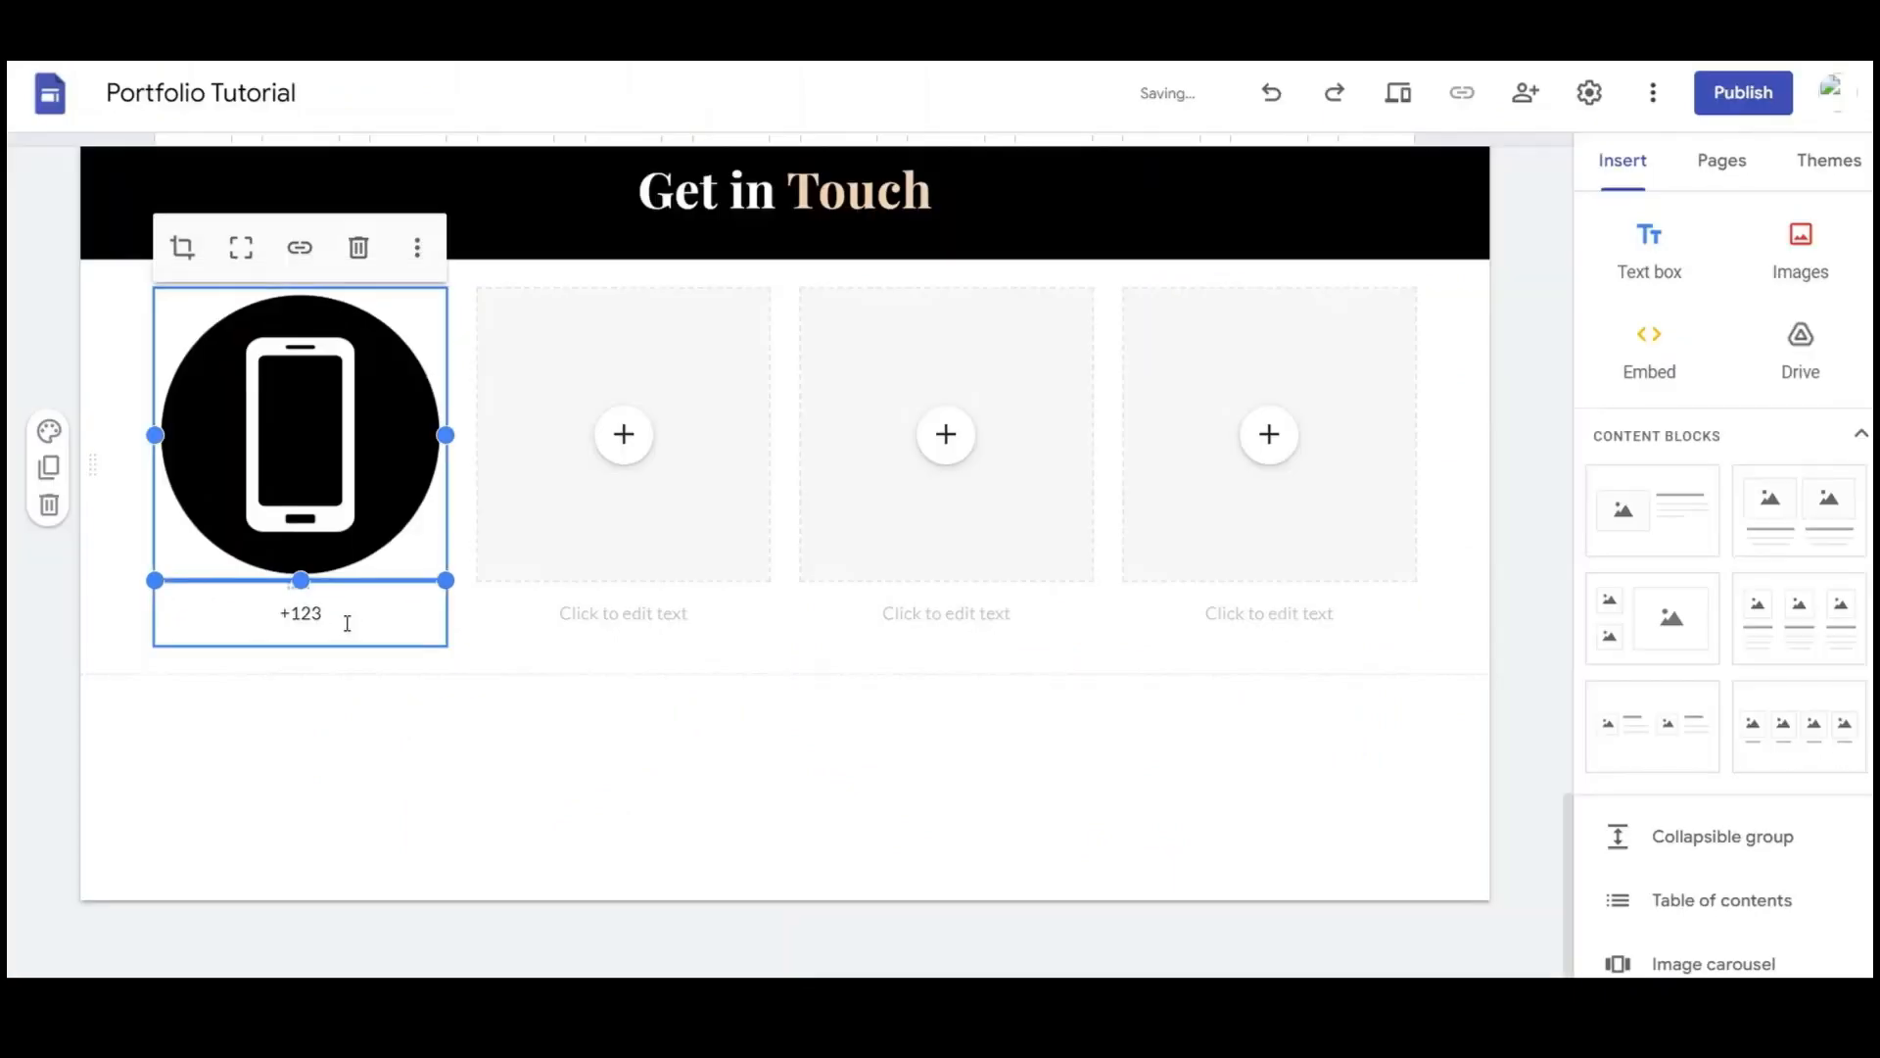
left_click(347, 623)
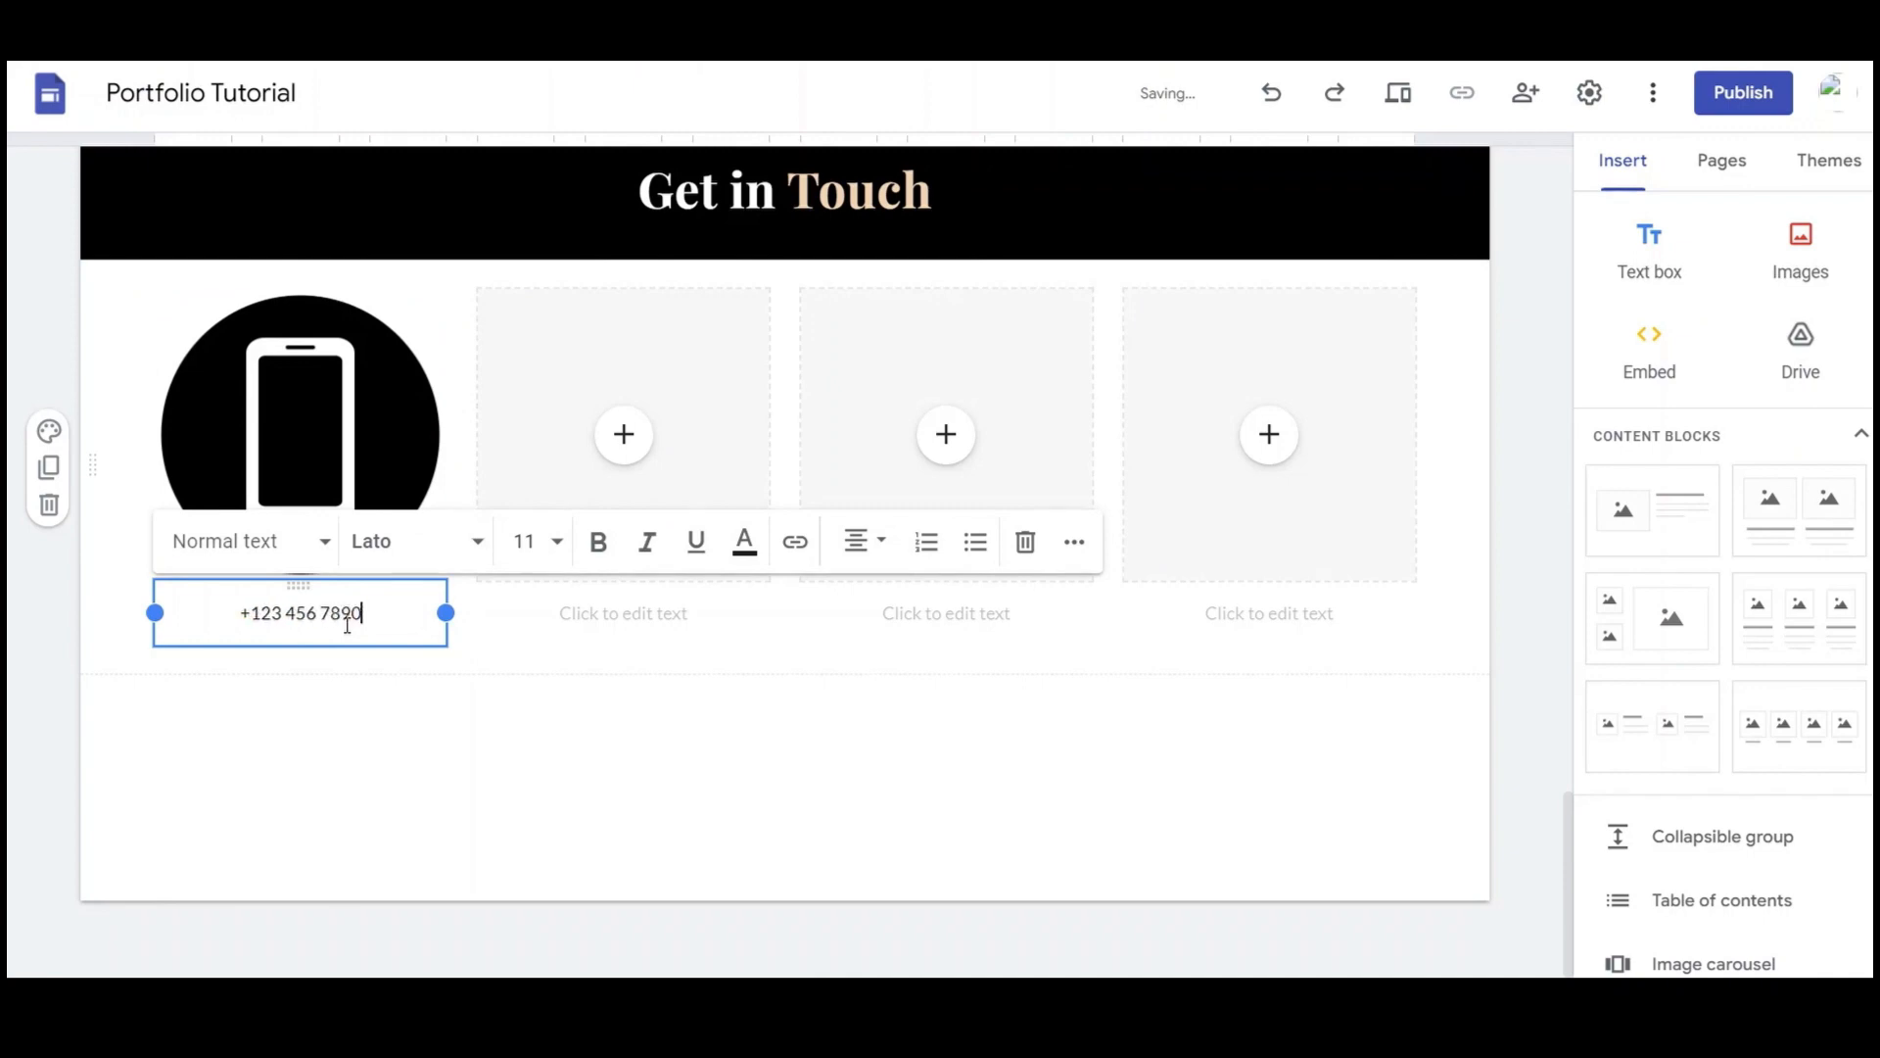
left_click(627, 450)
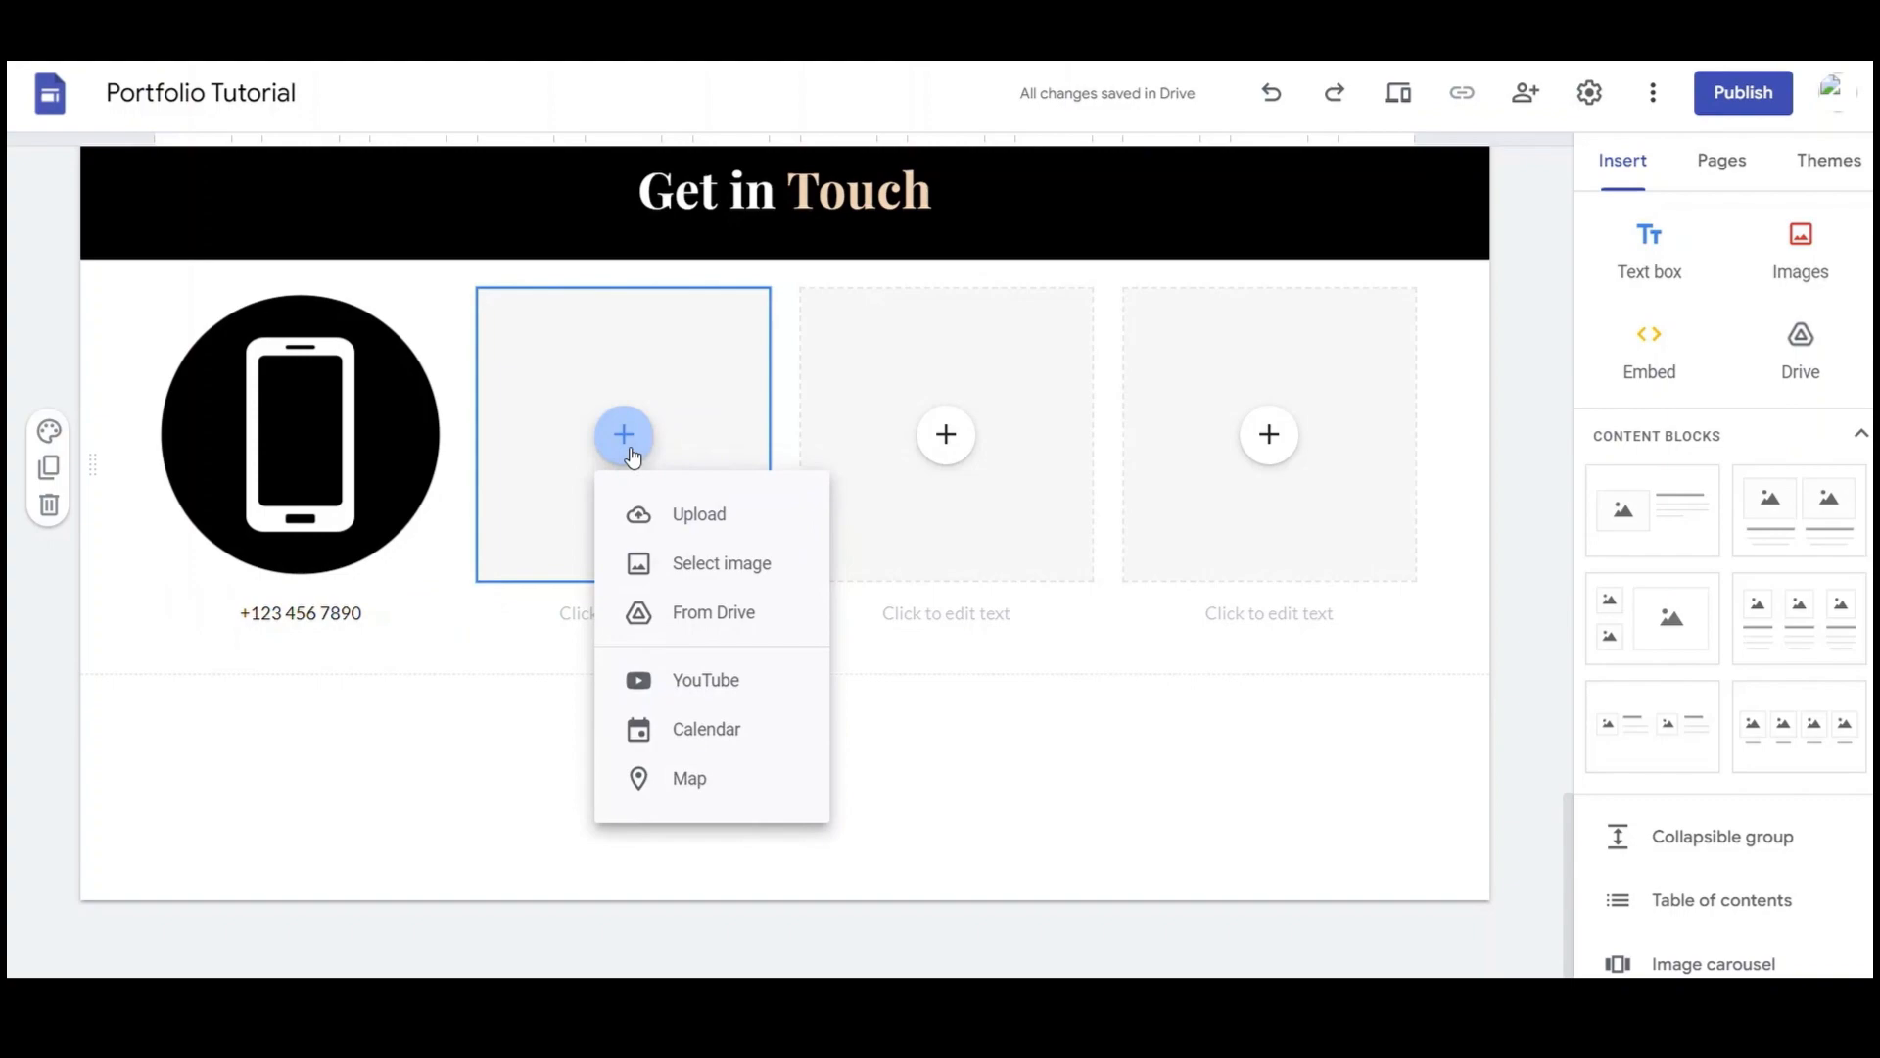
Insert a black circle envelope icon from a Google Images 'email icon' search into the second slot
left_click(714, 584)
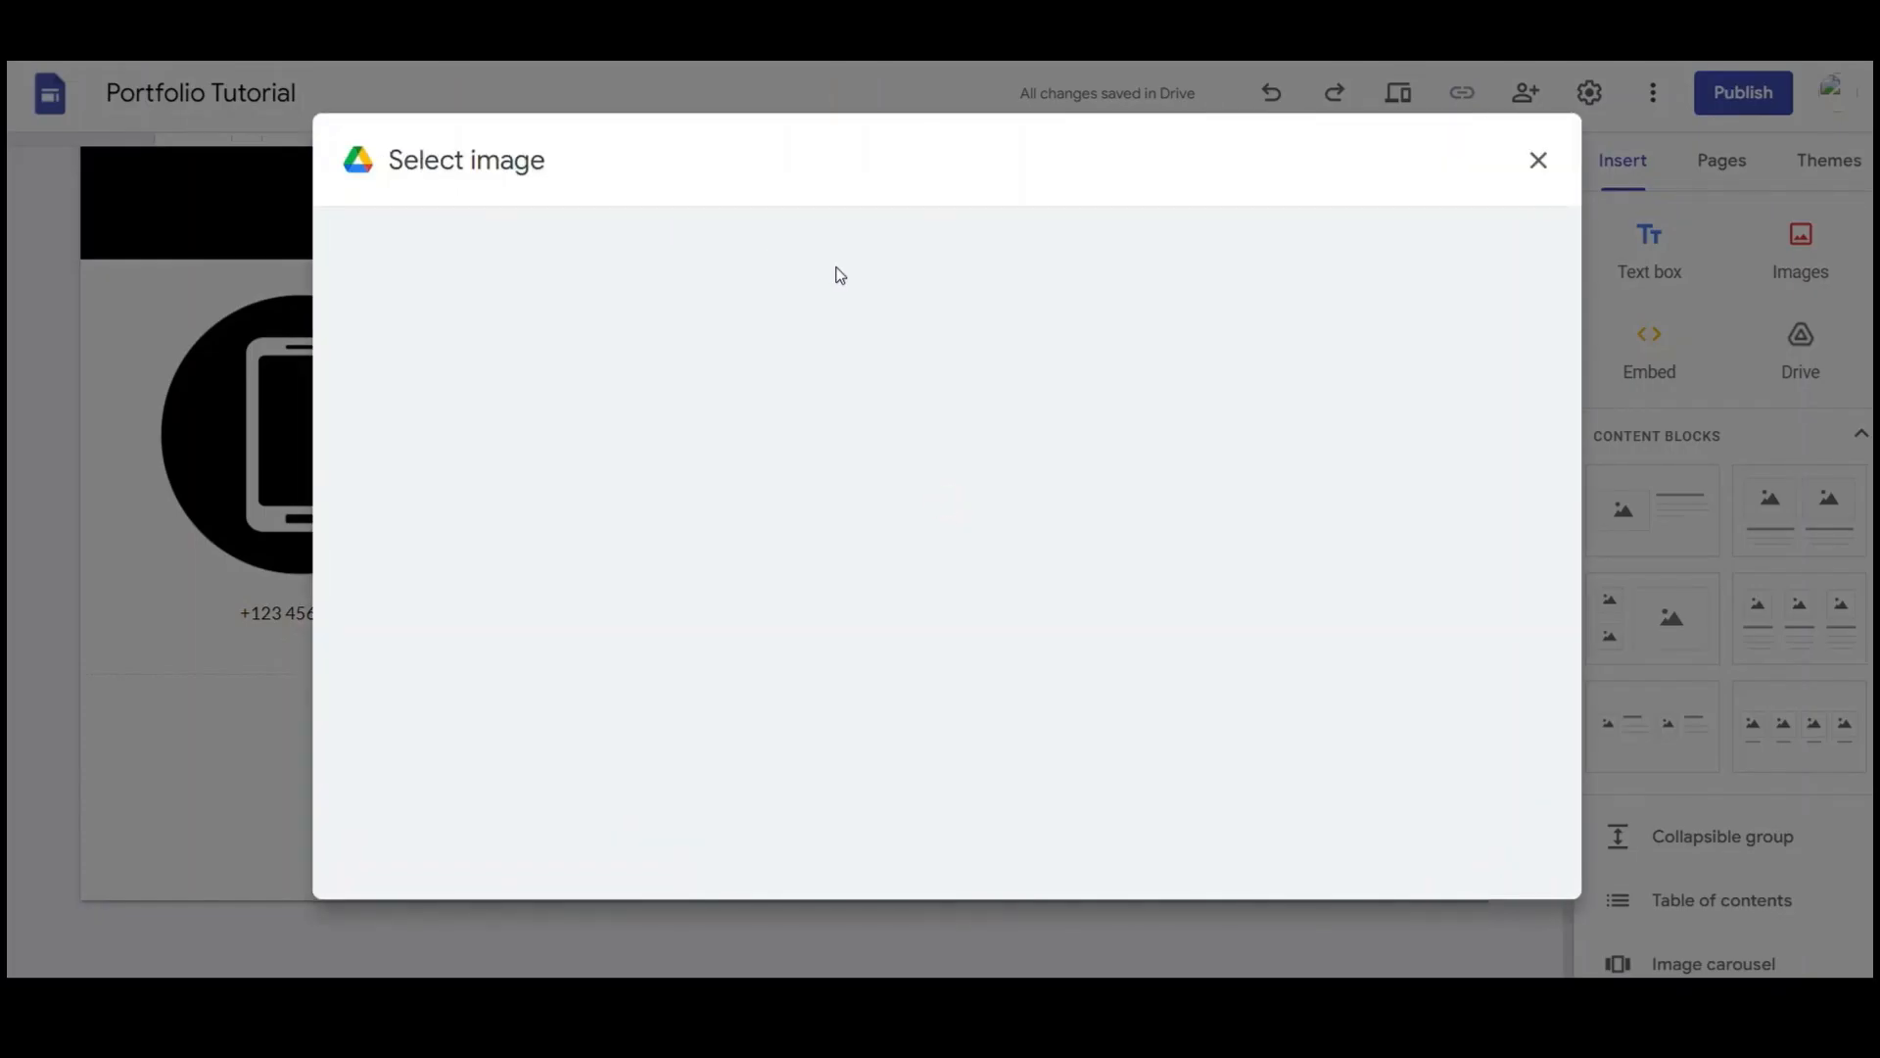
left_click(662, 244)
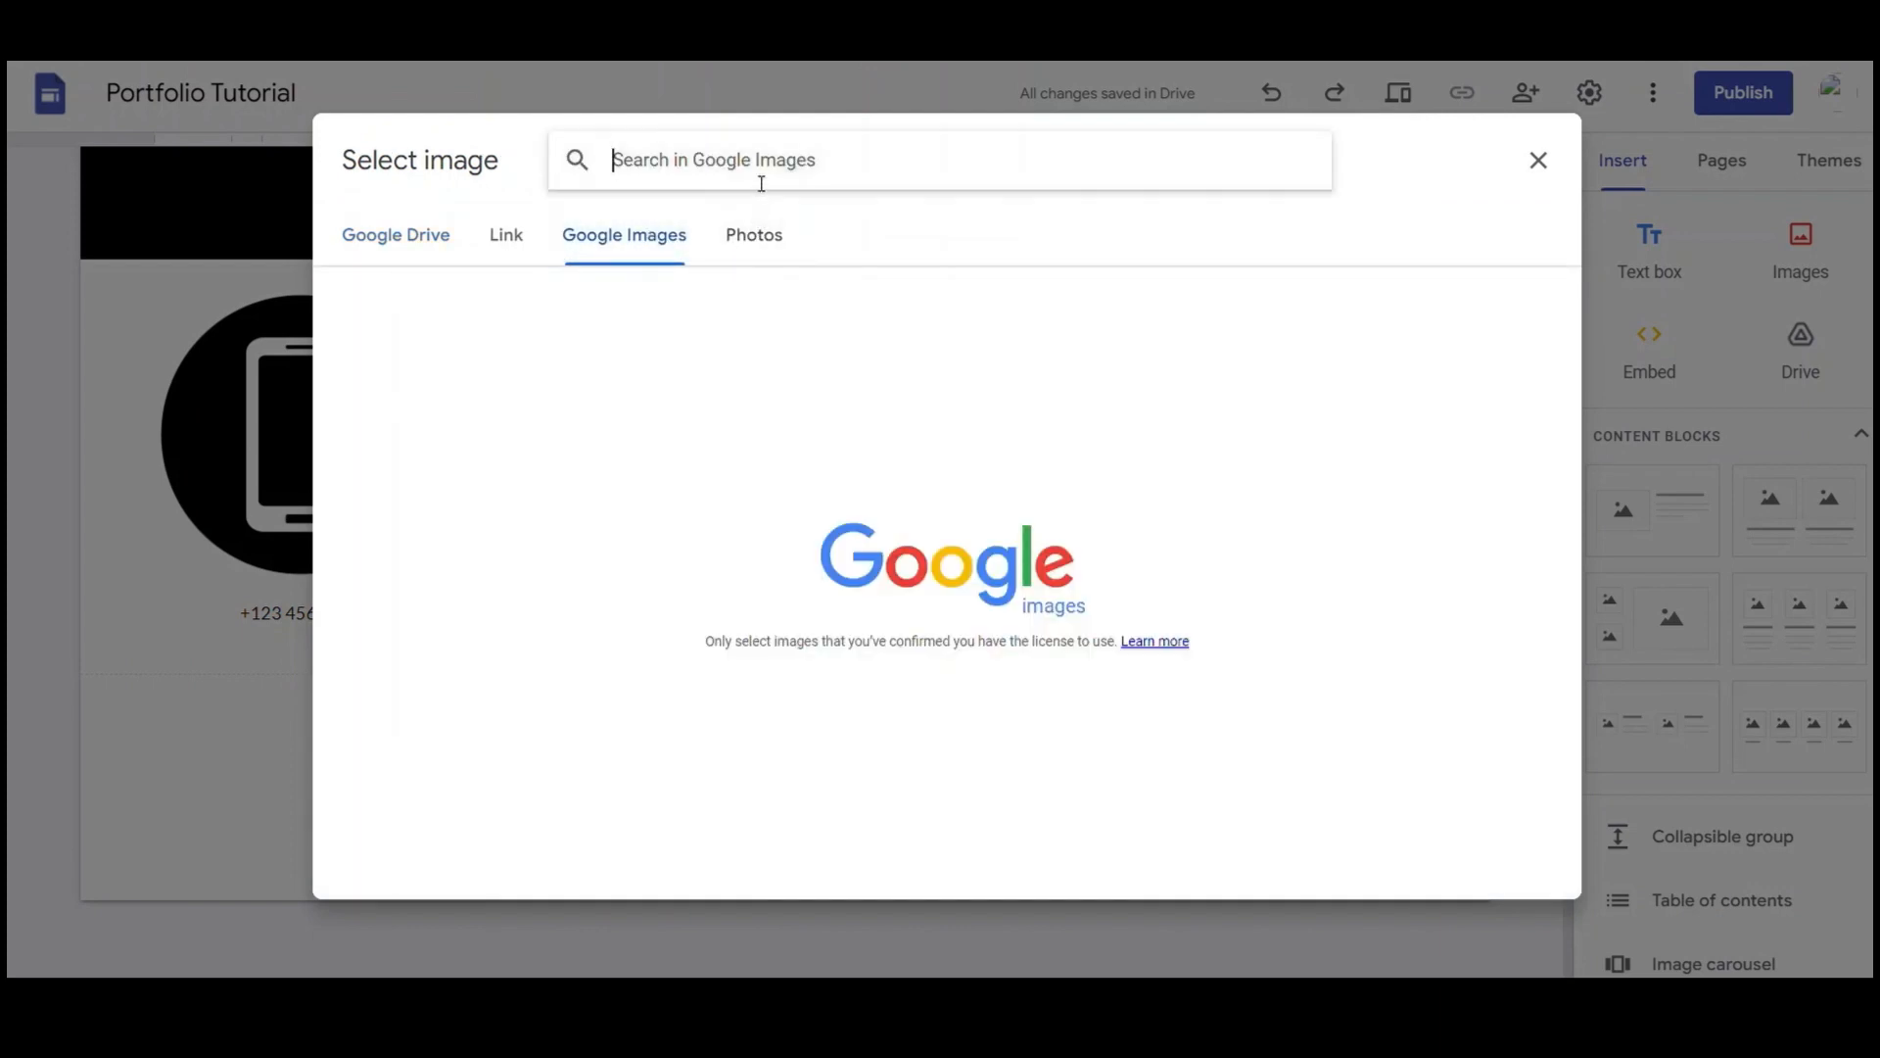
type("email i")
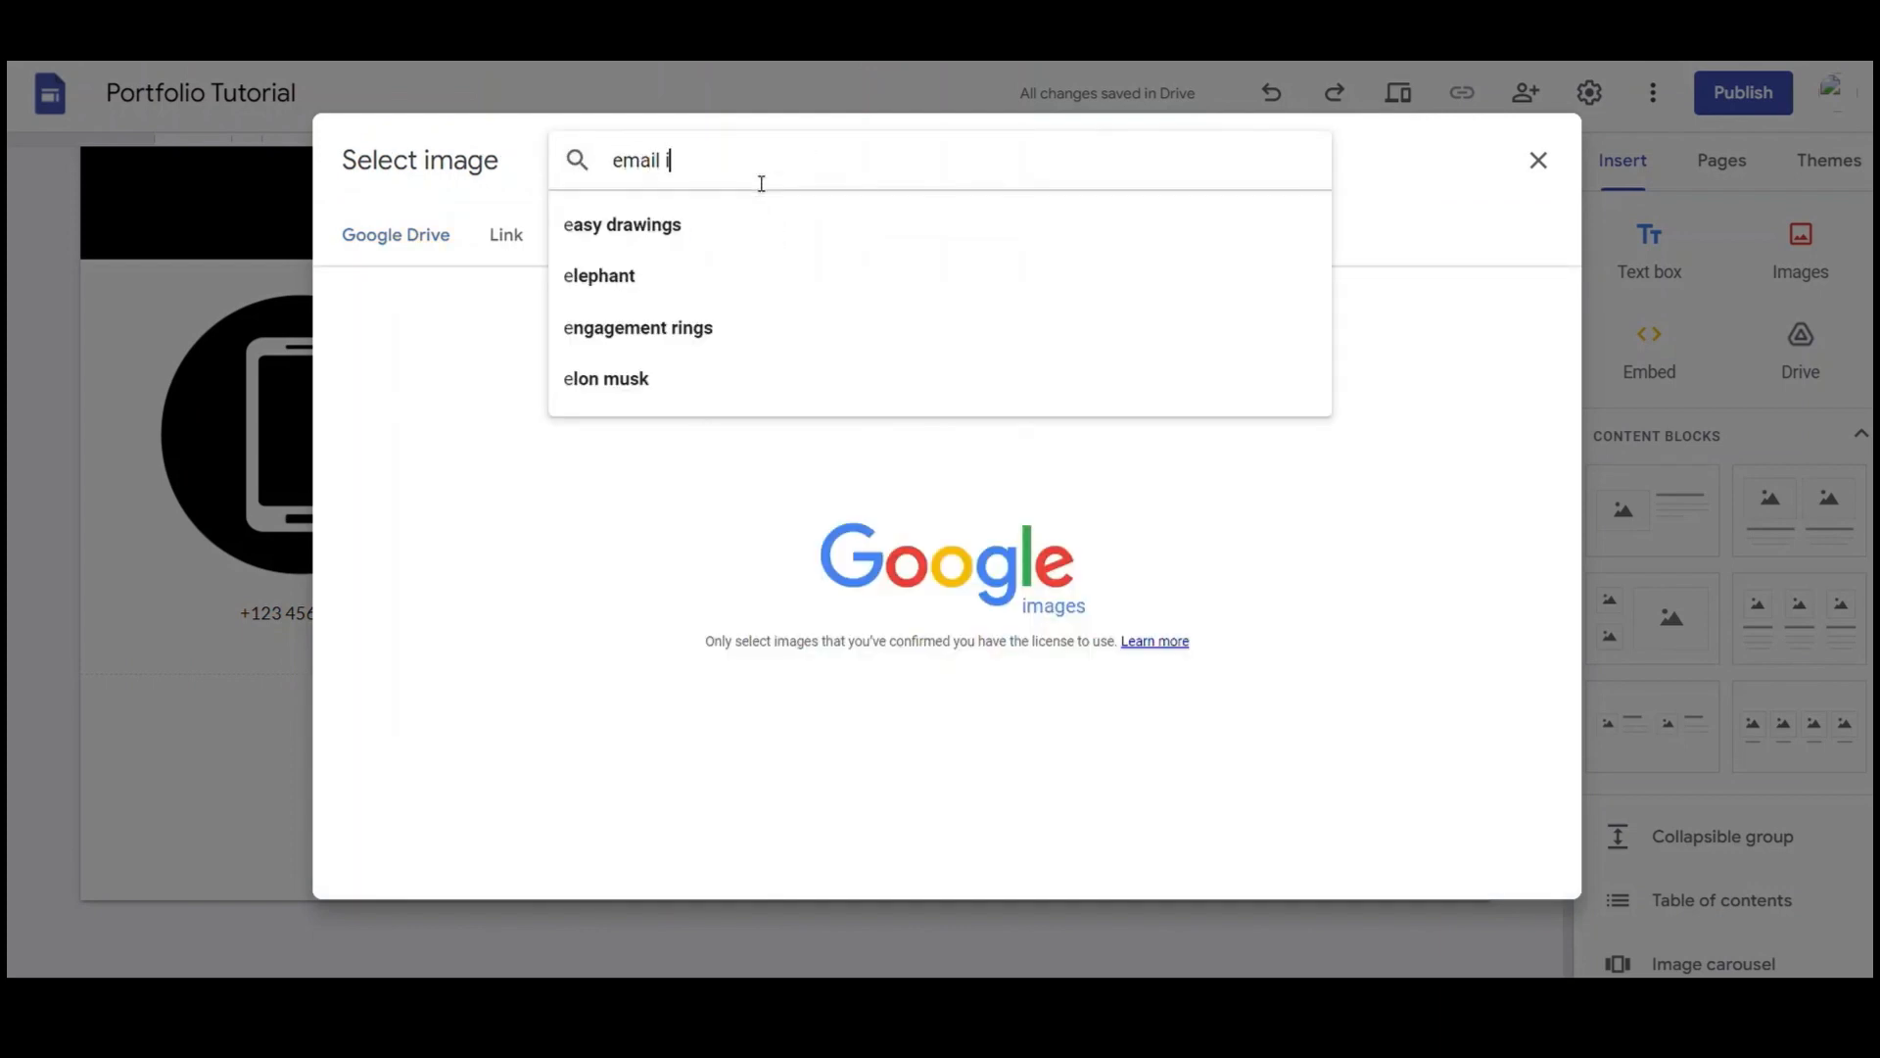
type("con")
key("Return")
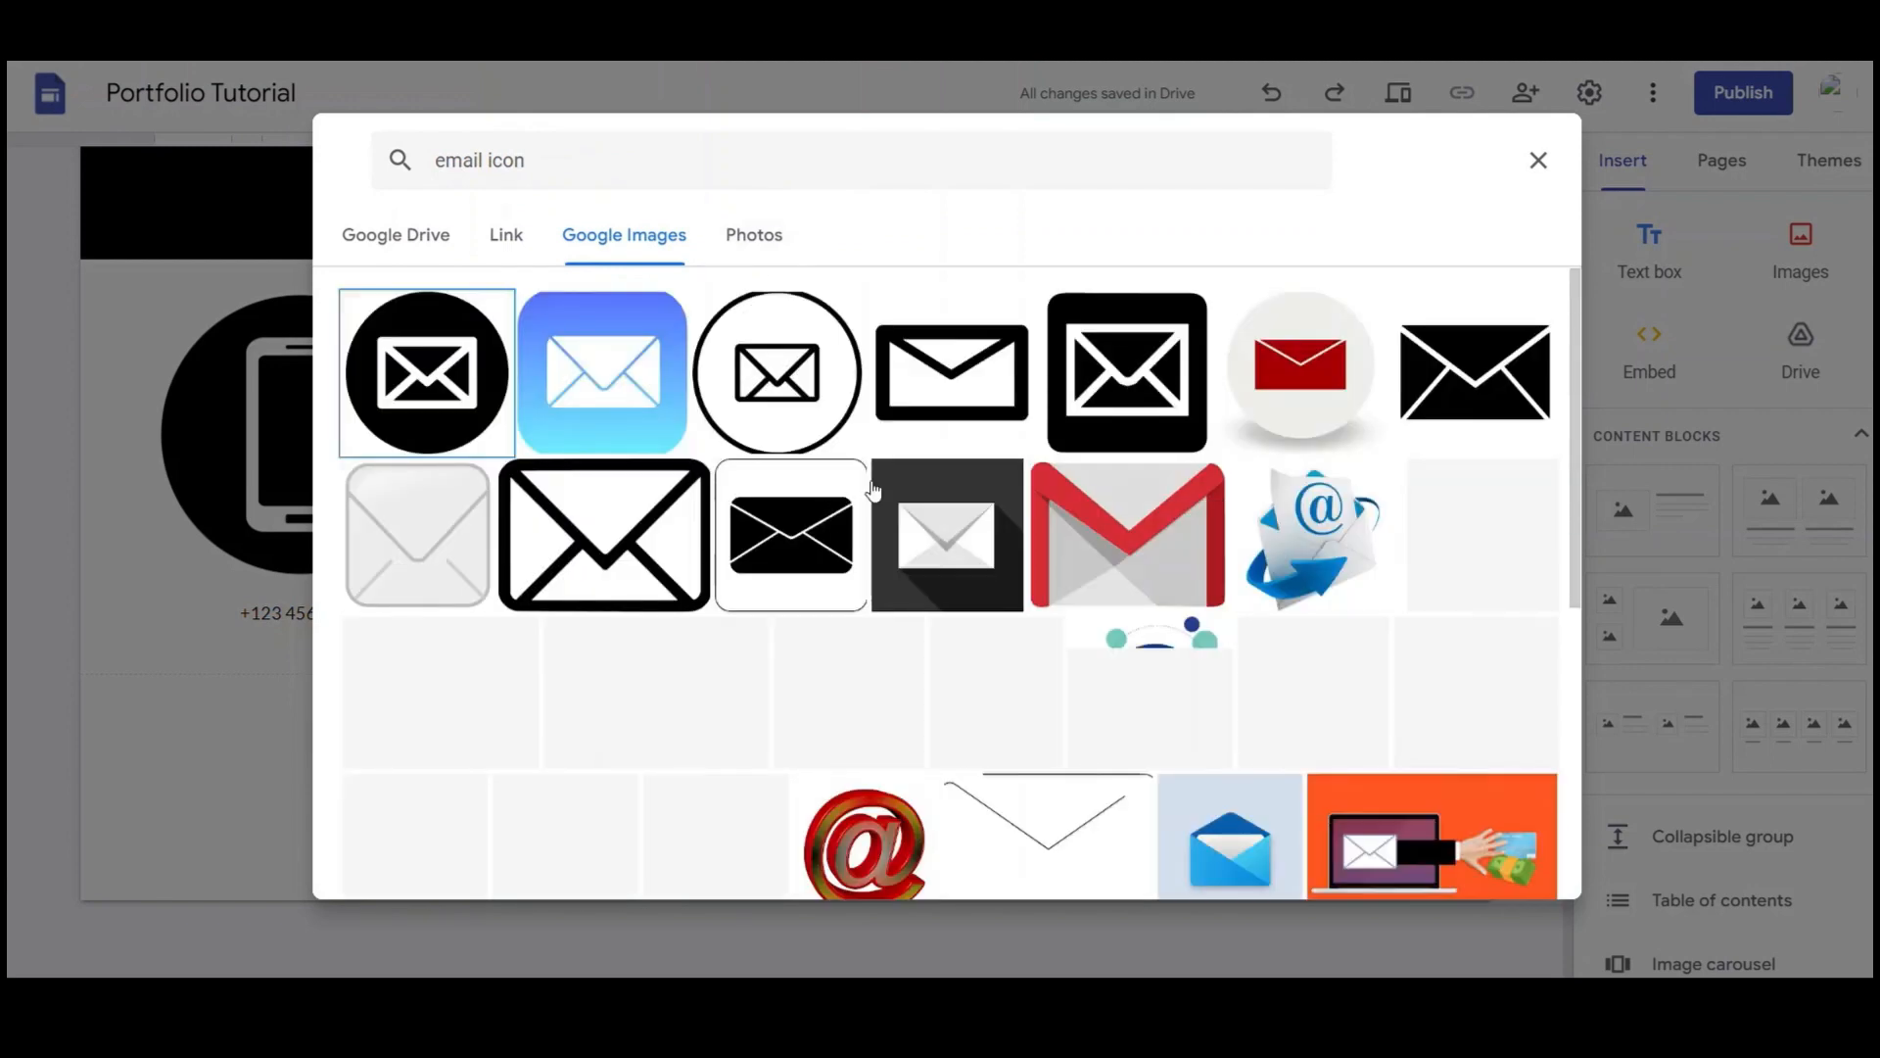
left_click(1156, 404)
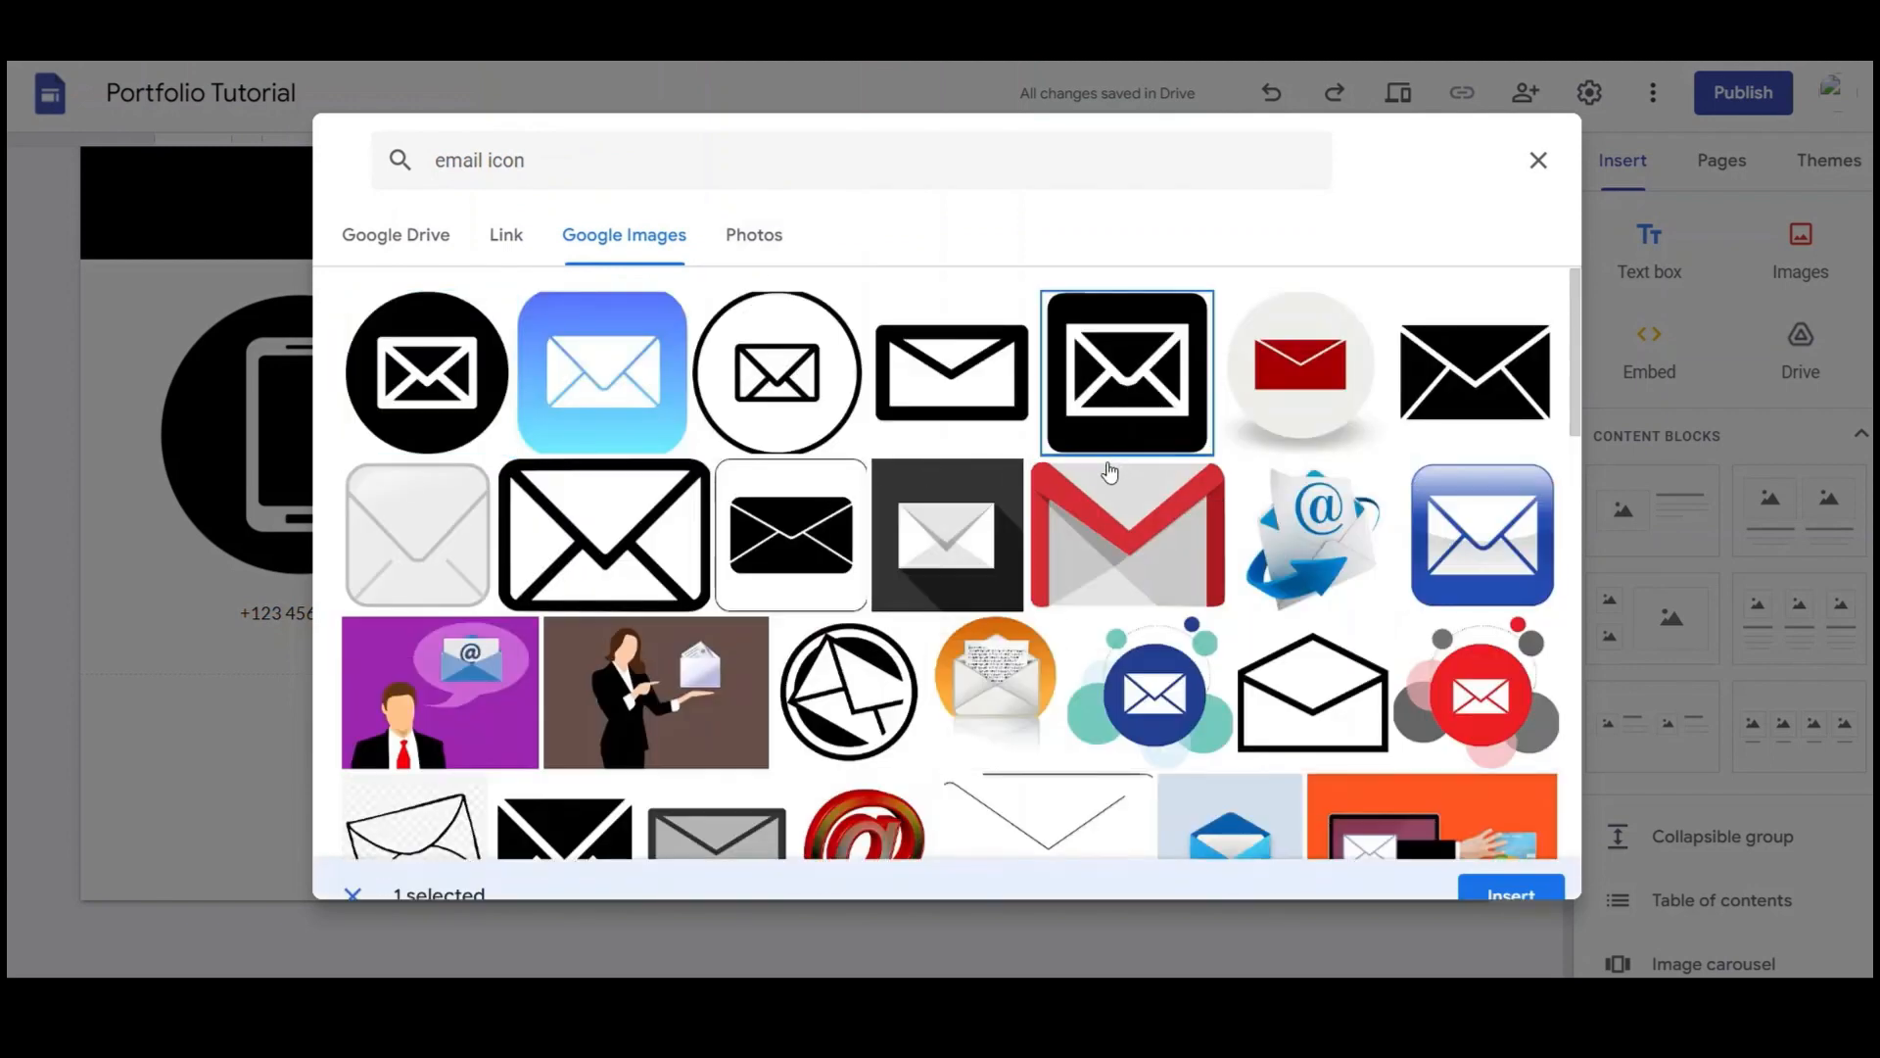
left_click(426, 409)
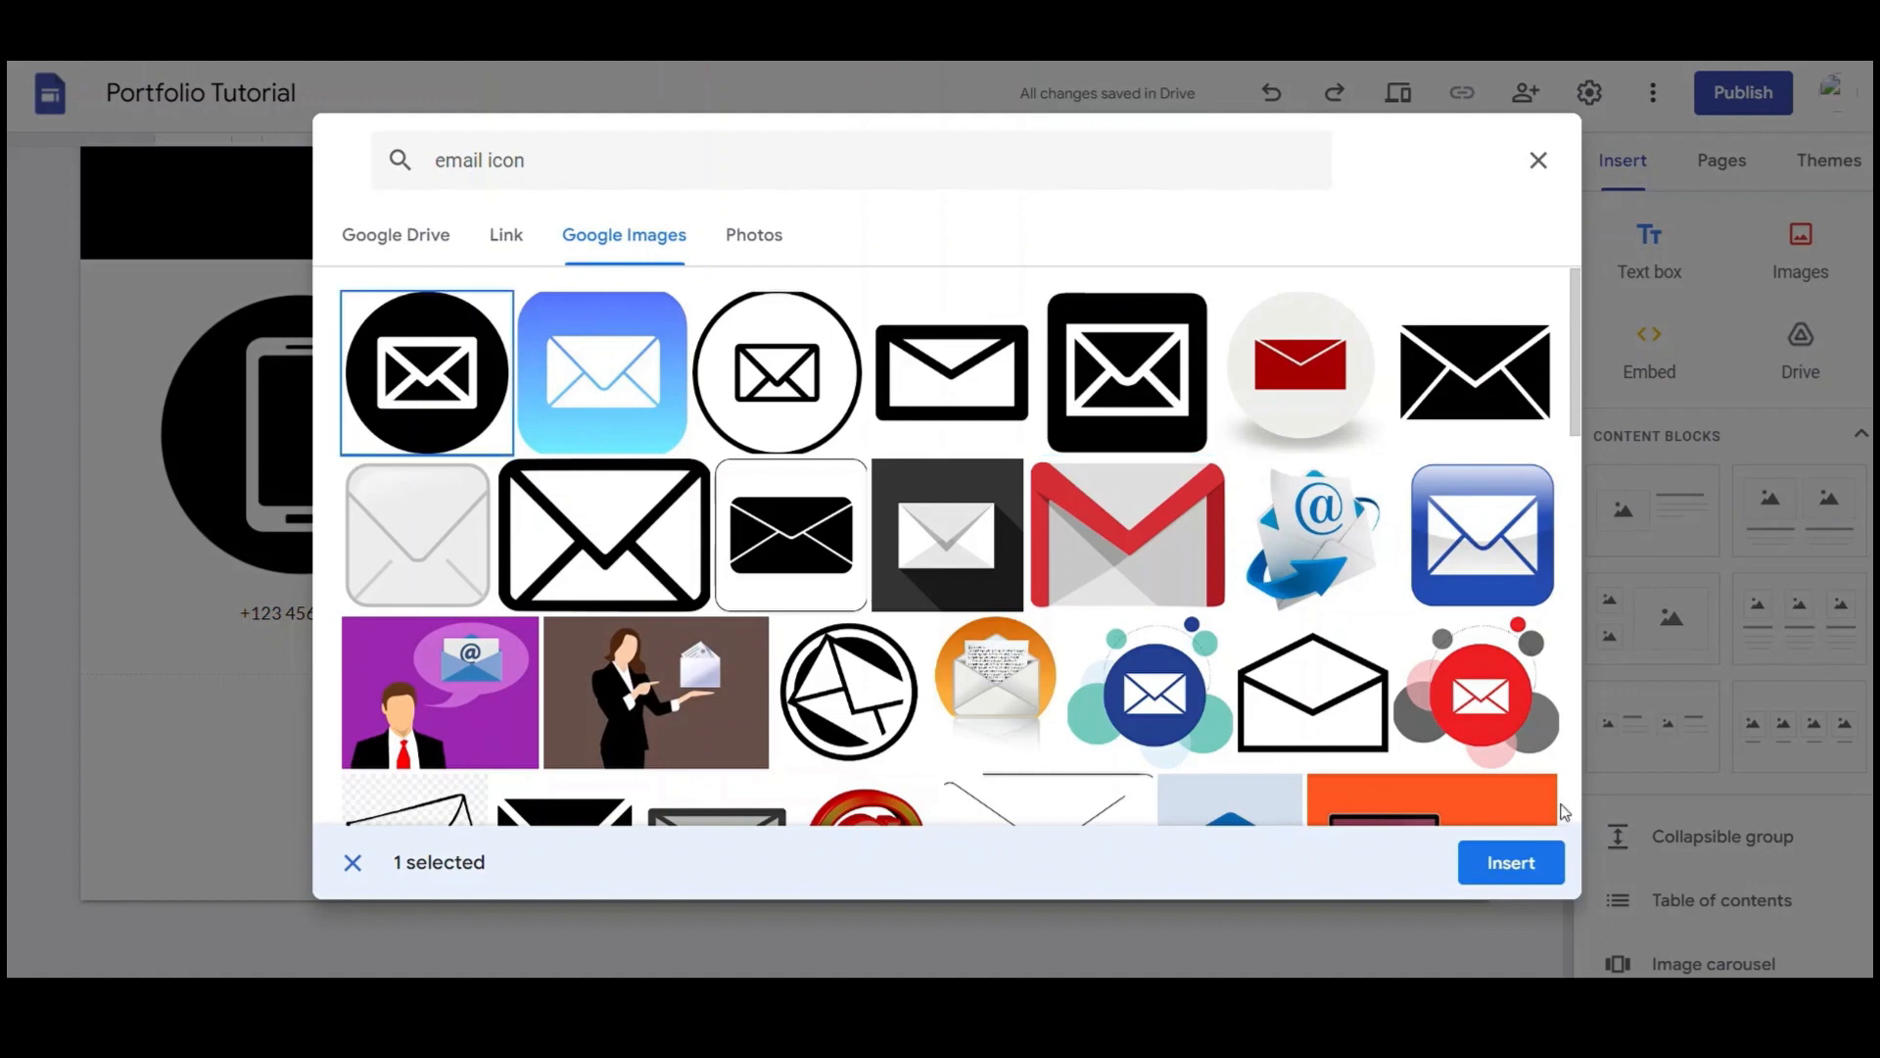
left_click(1511, 863)
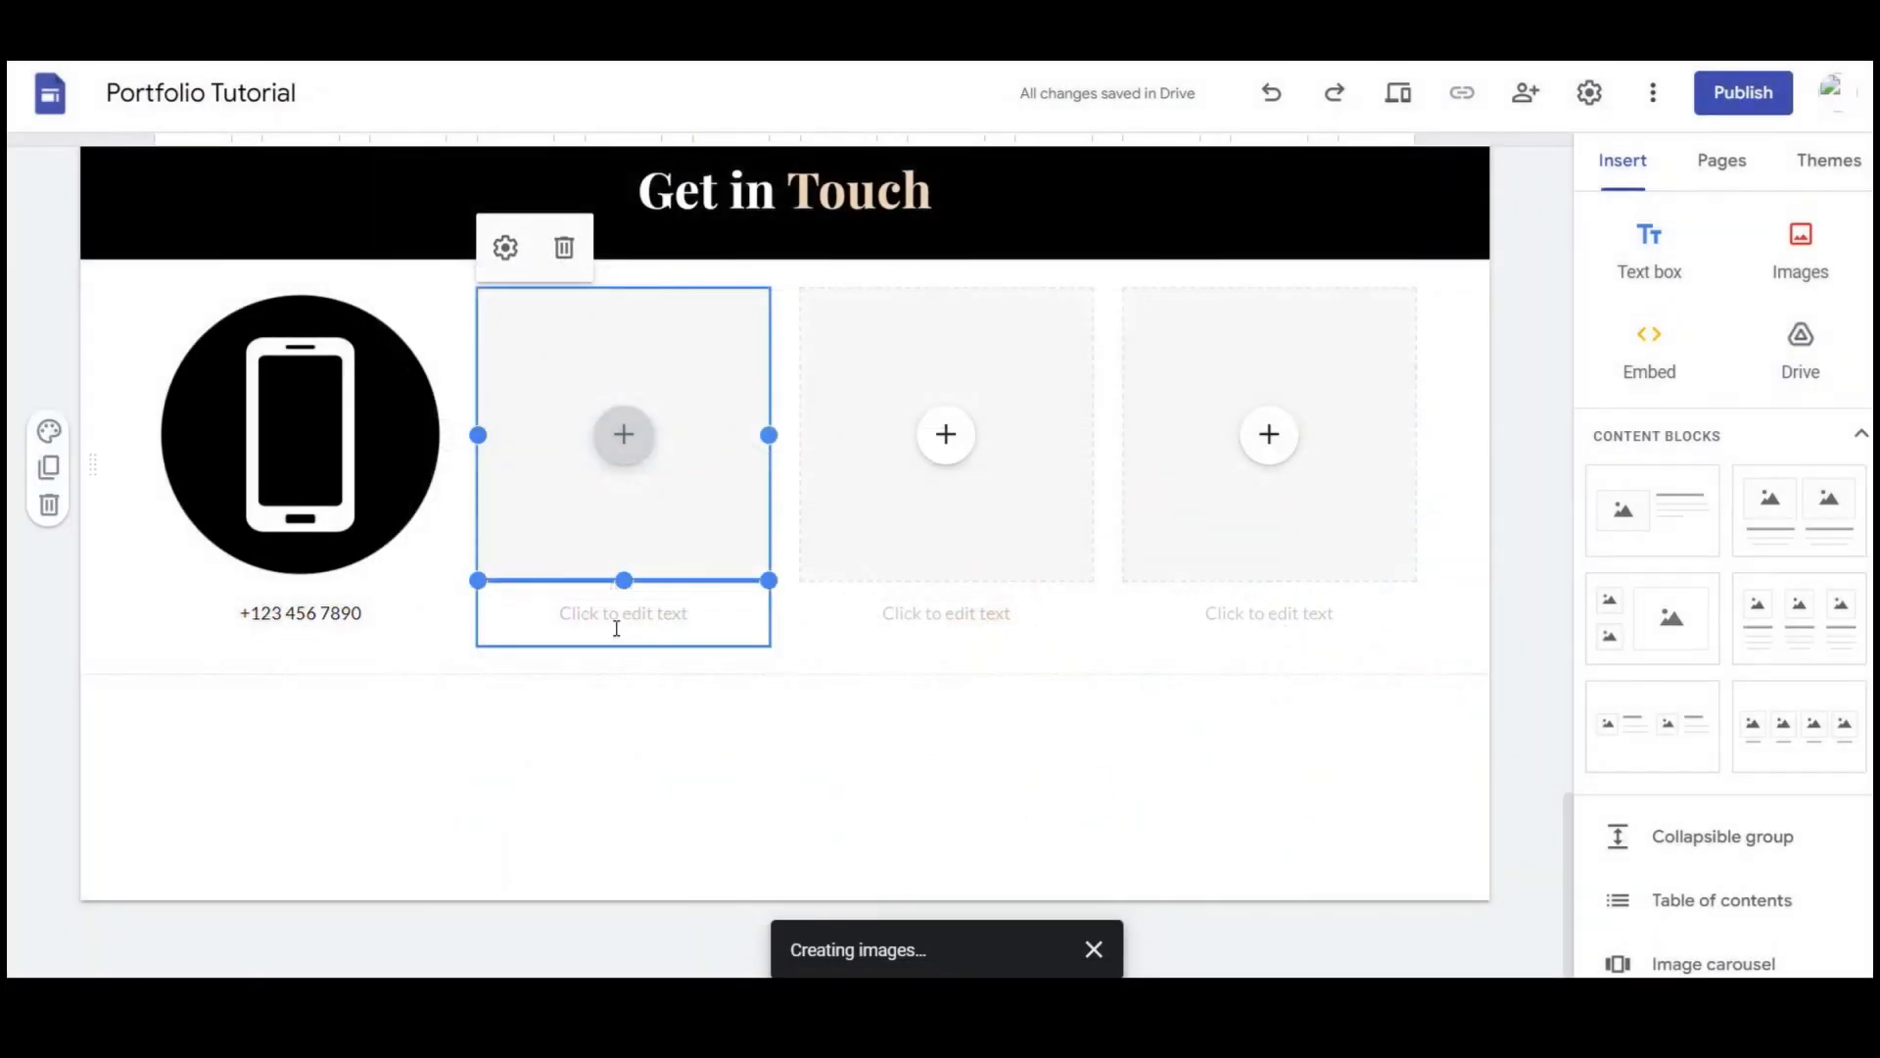
left_click(617, 623)
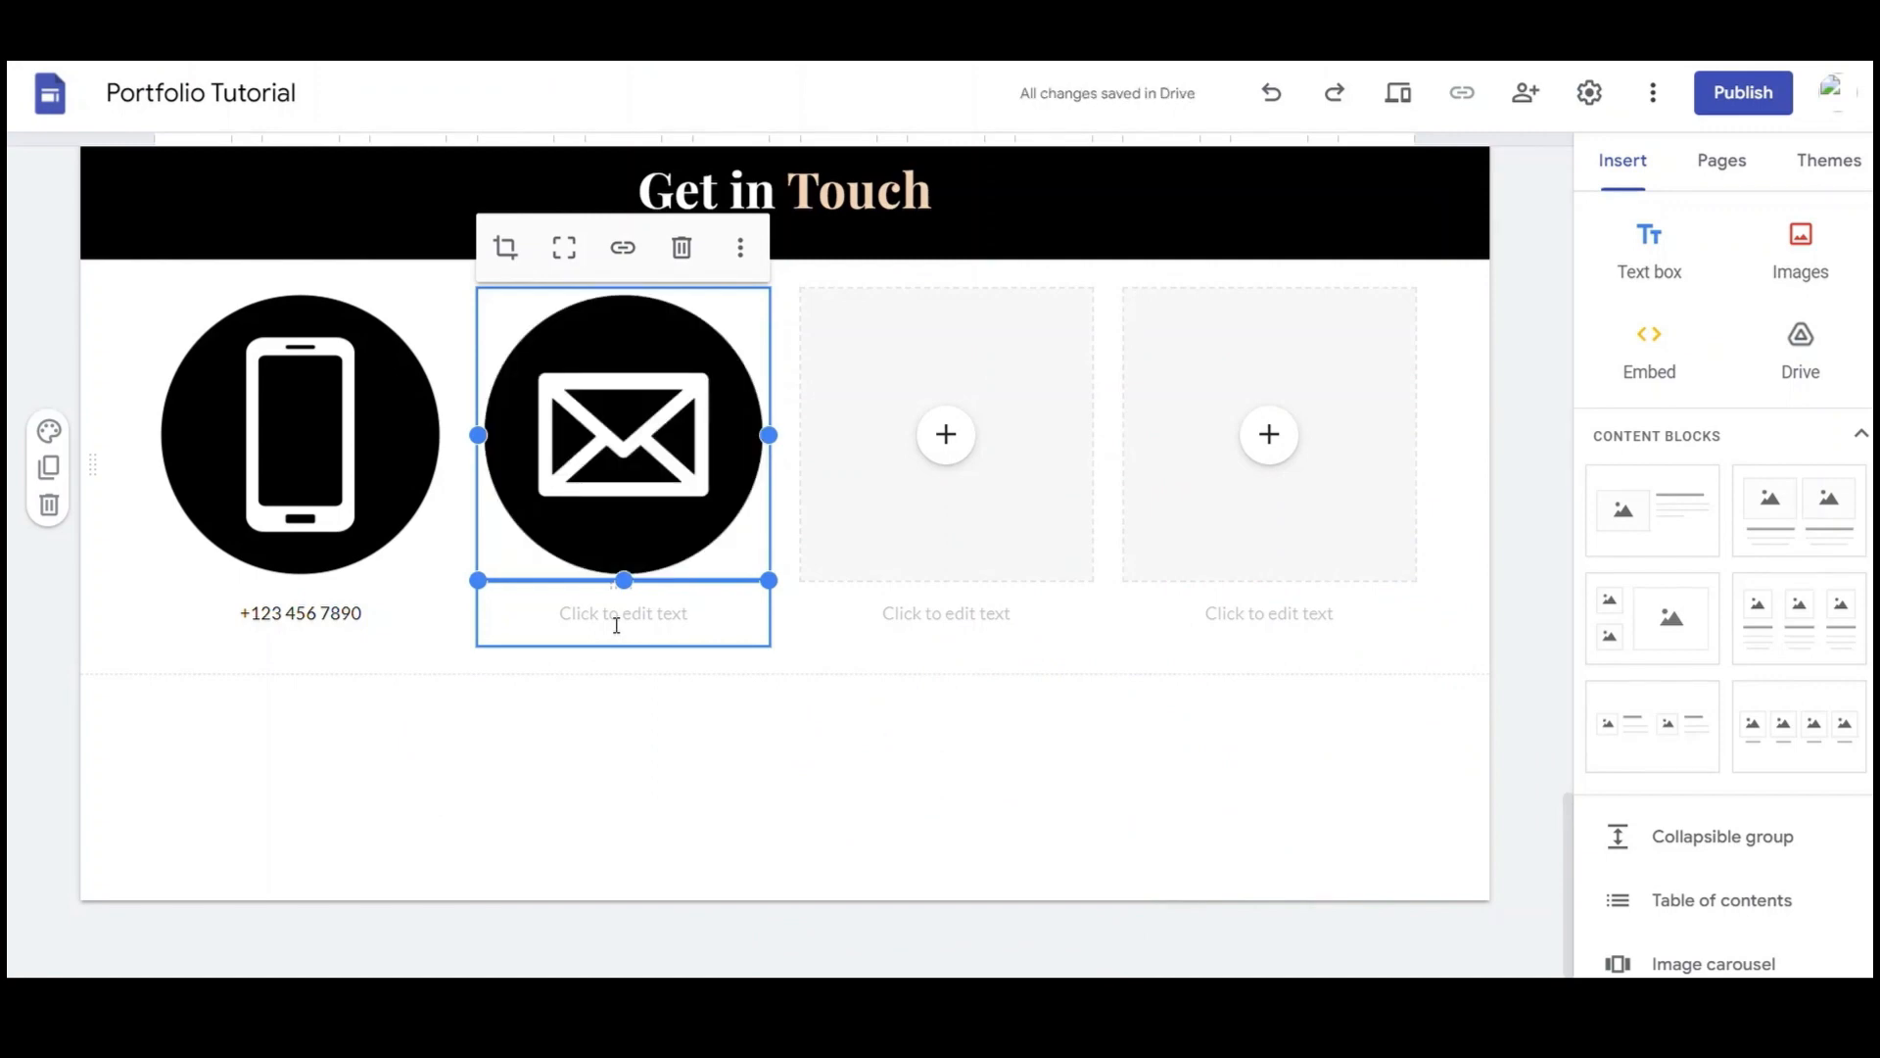
Caption the envelope icon with the contact e-mail address
left_click(617, 625)
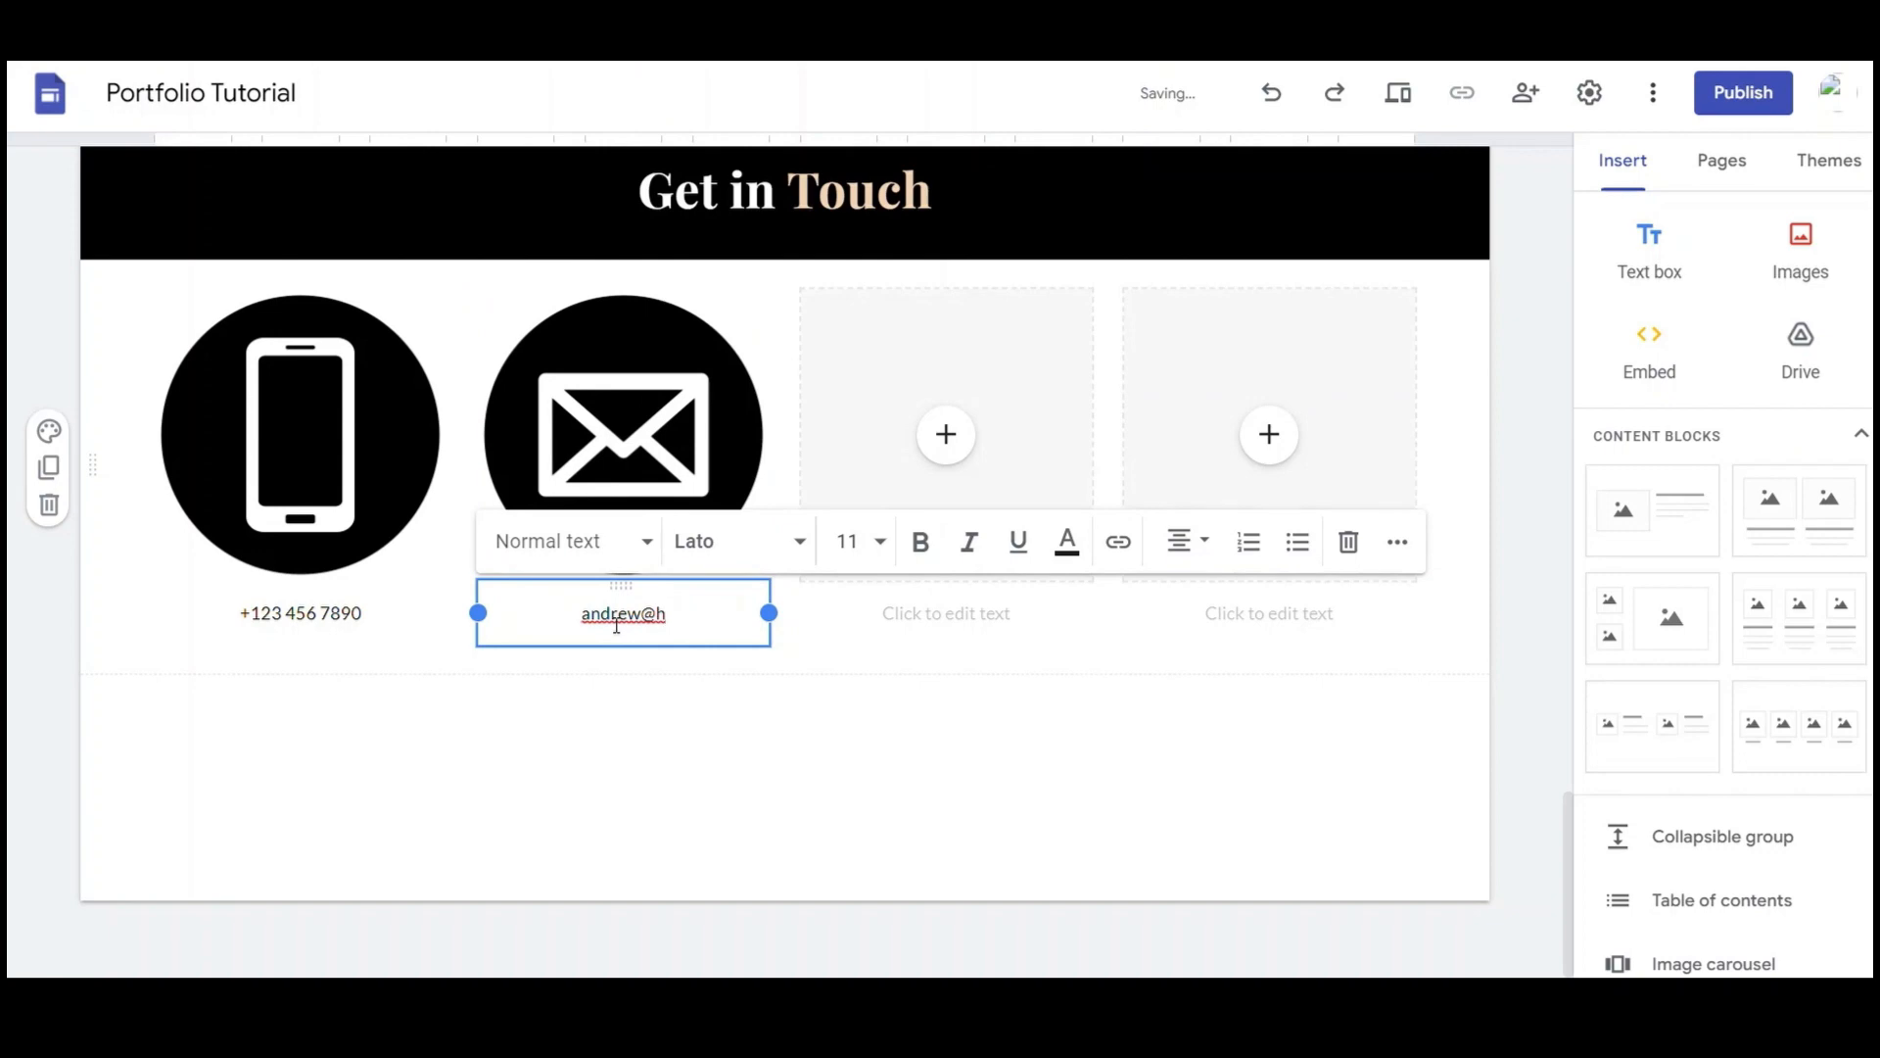
left_click(946, 434)
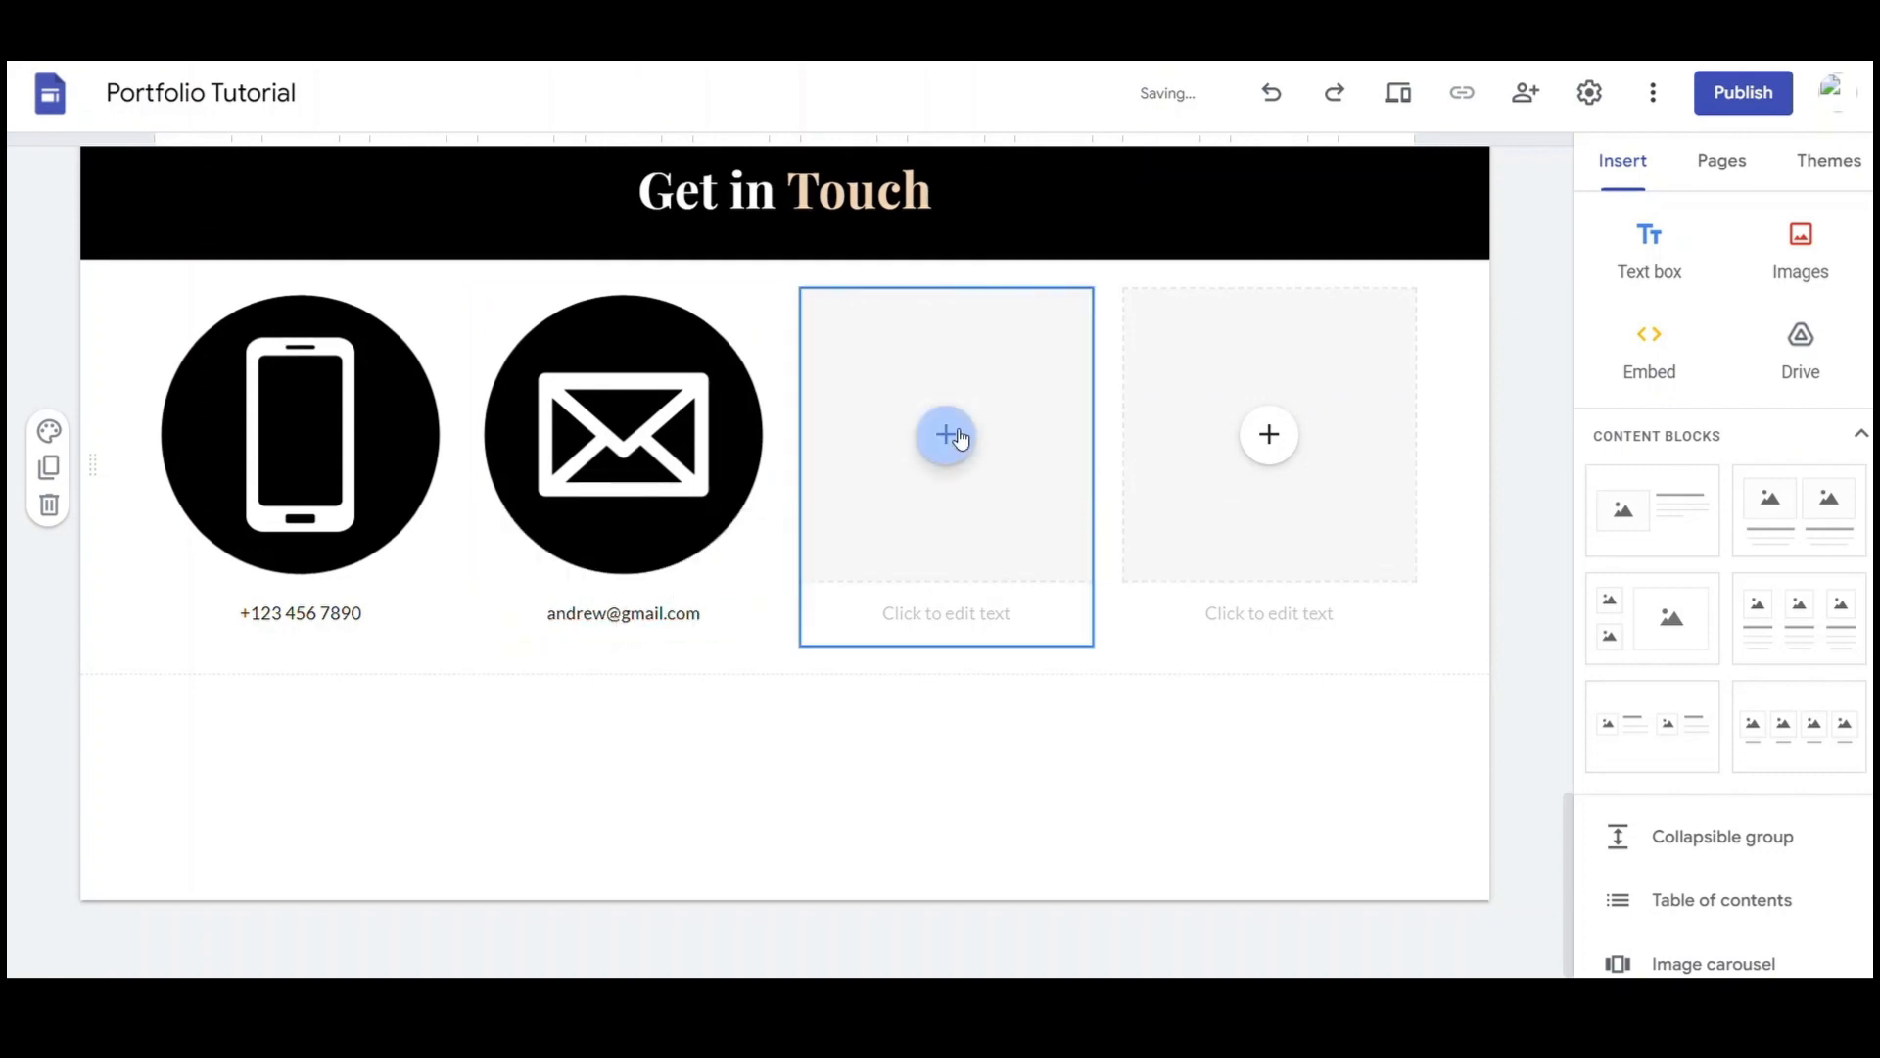
Search Google Images for 'website icon' from the third slot's image picker
left_click(1015, 560)
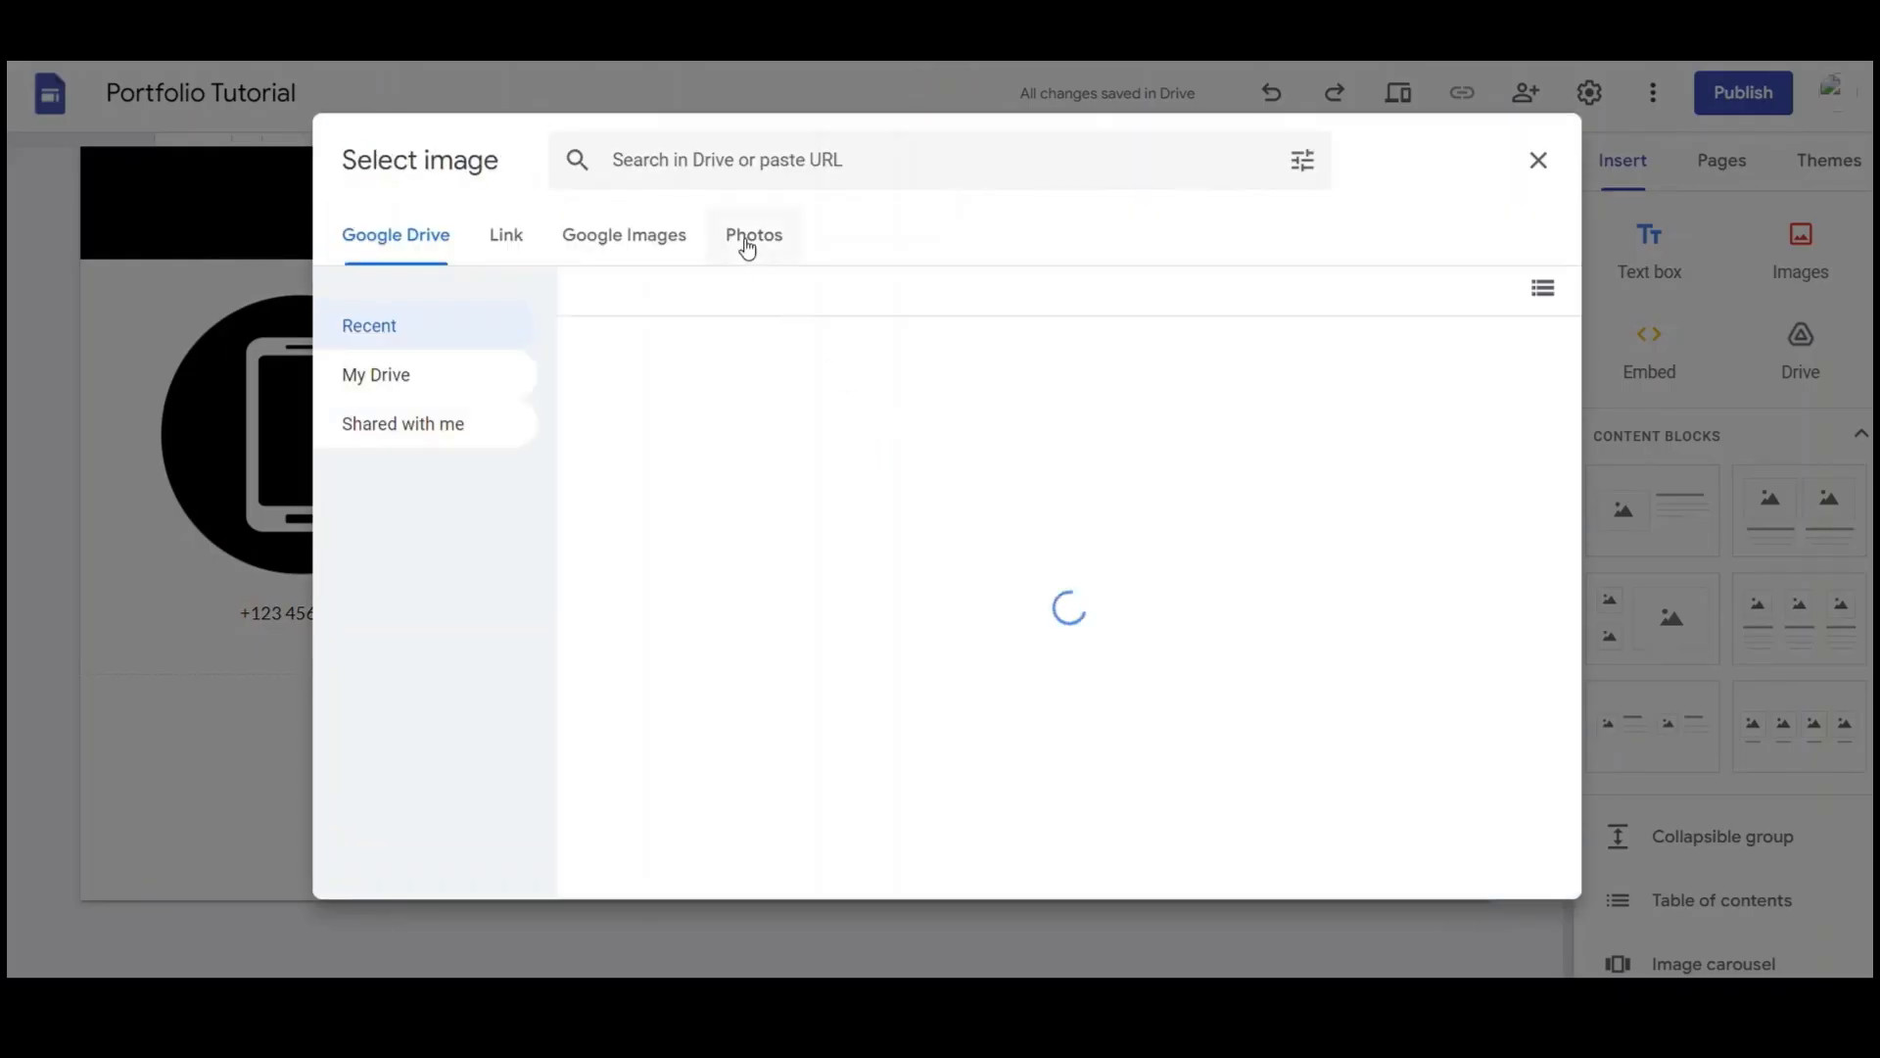
left_click(674, 239)
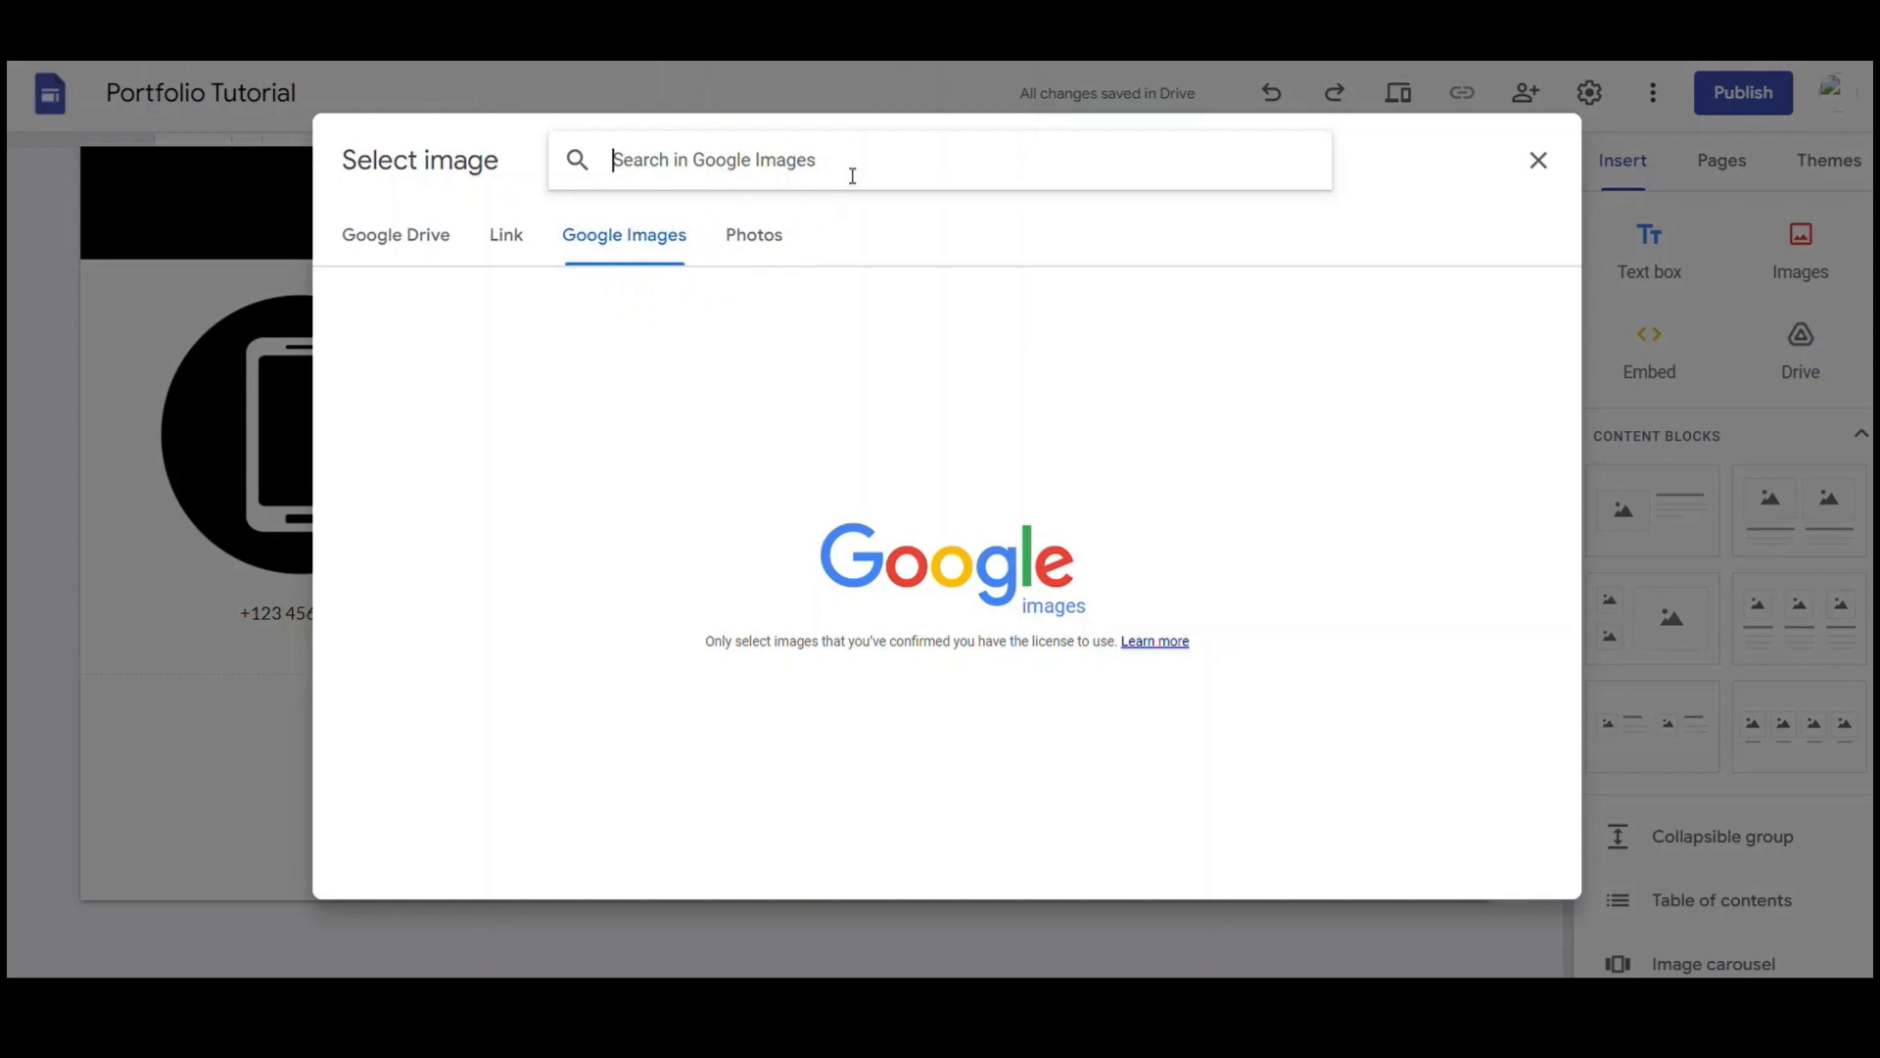
type("websi")
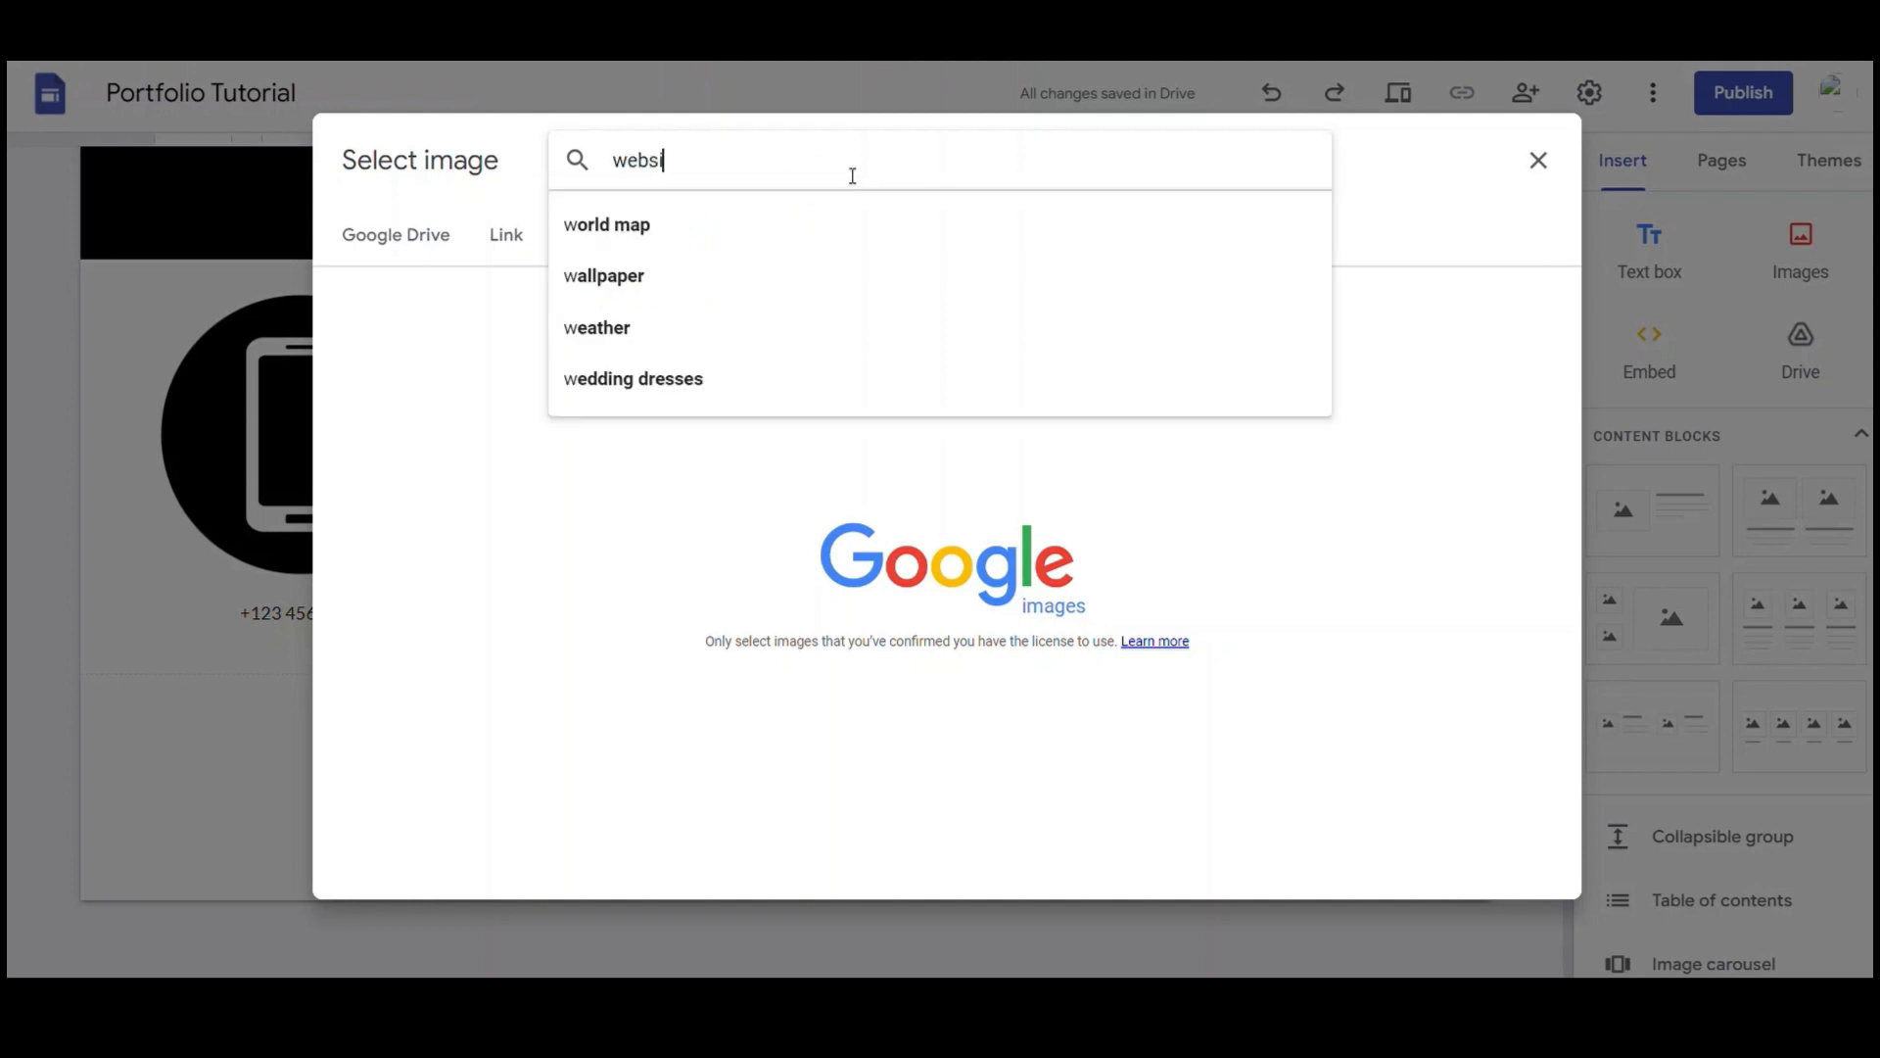
type("te icon")
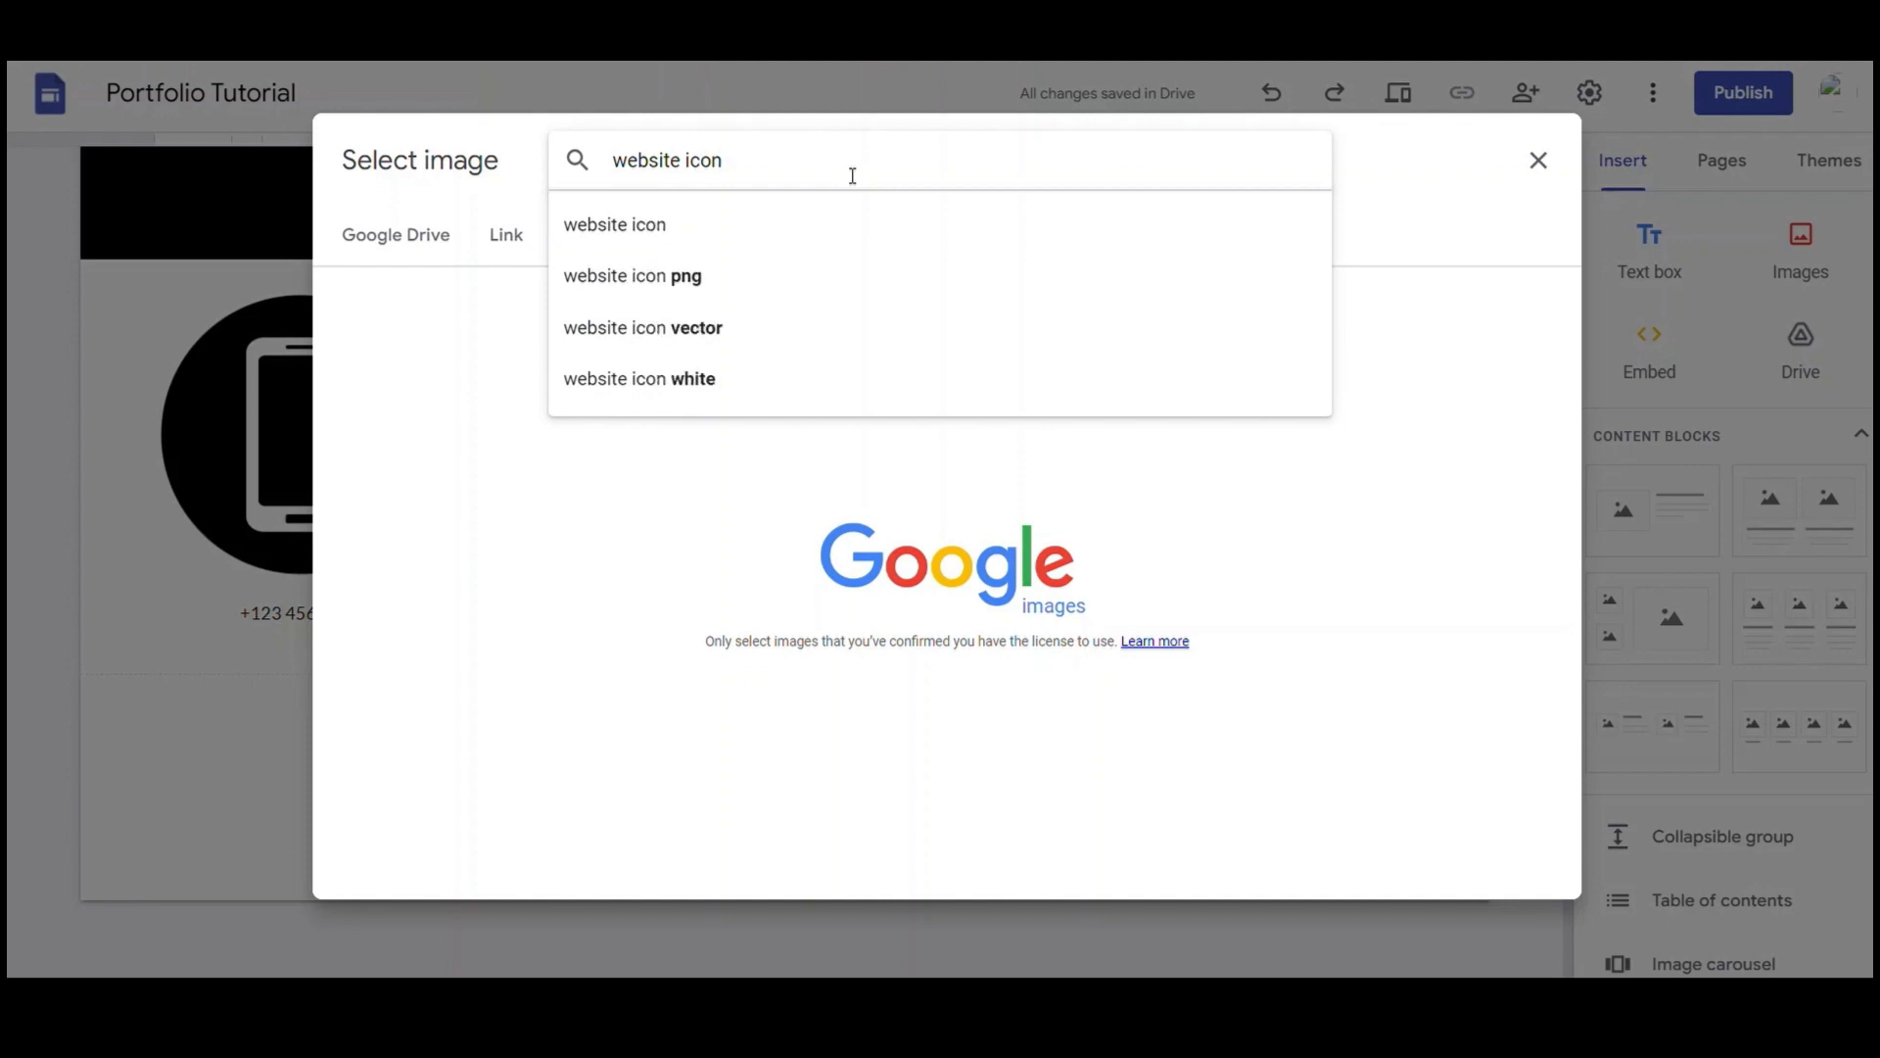
key("Return")
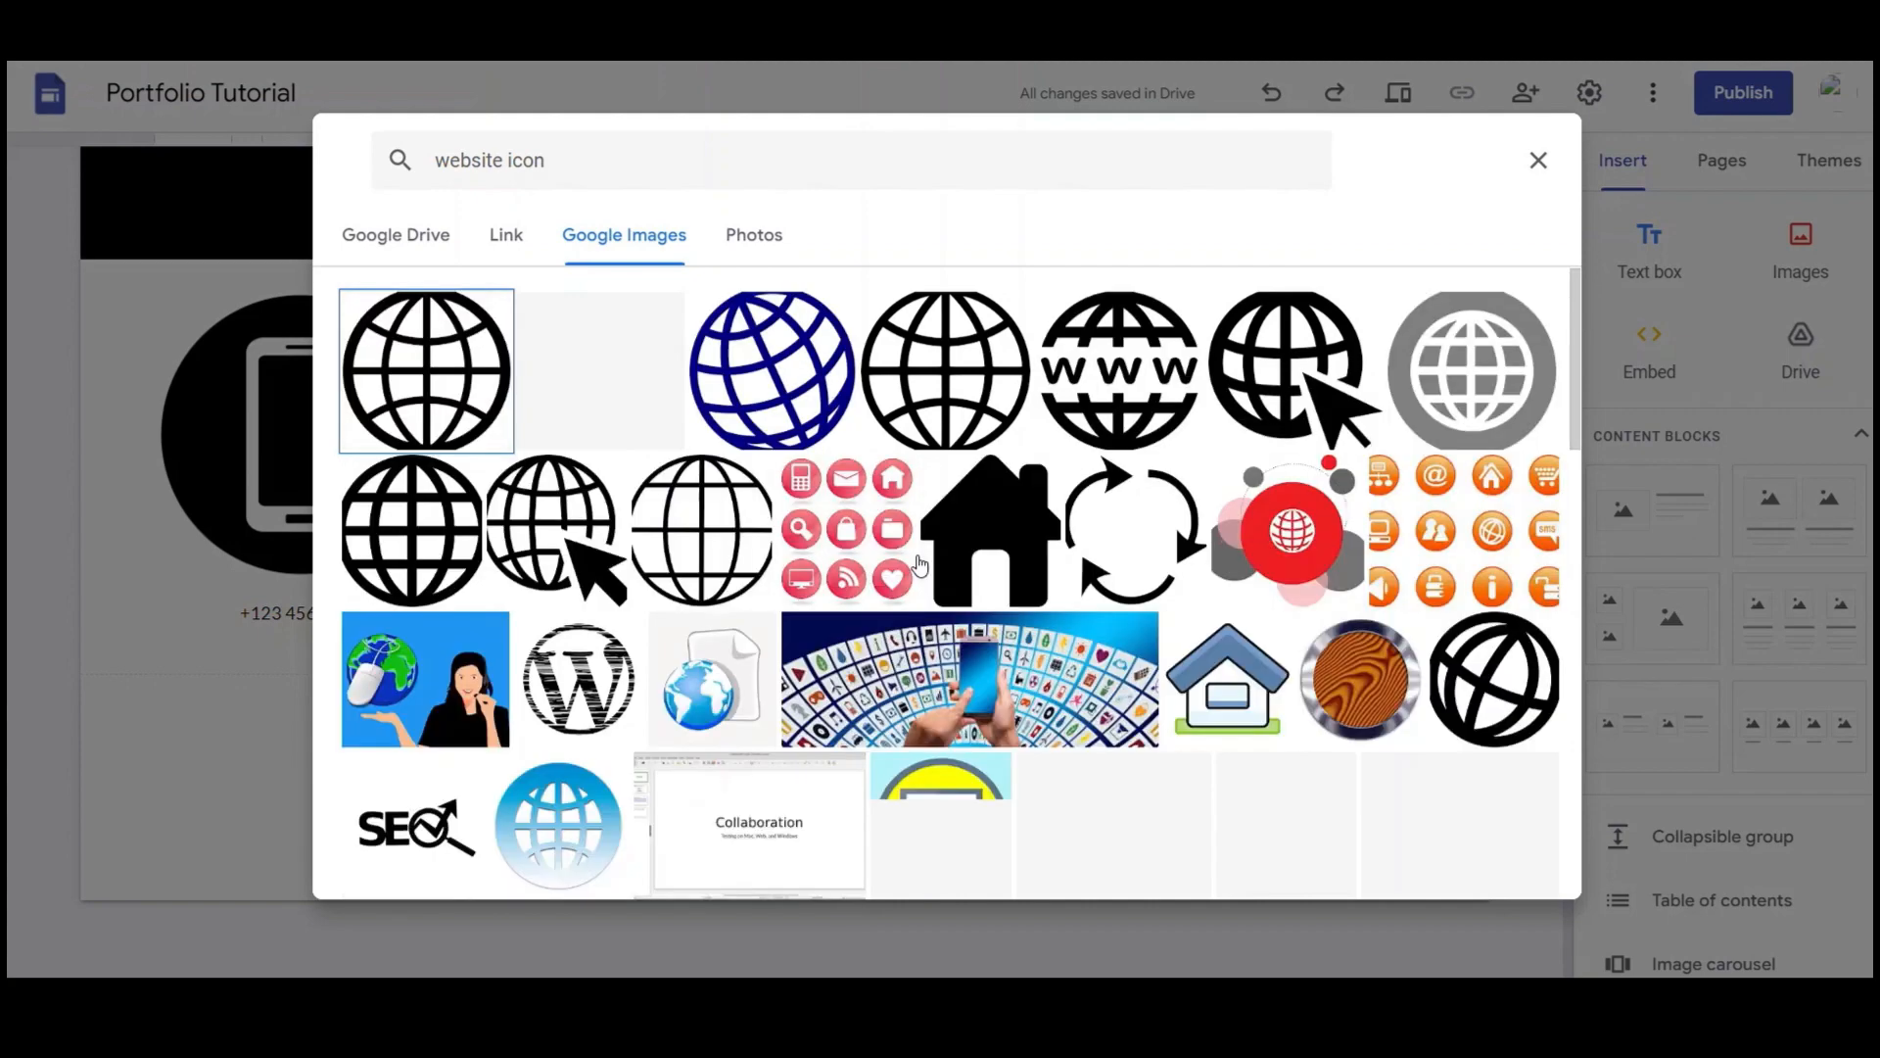
Find the black globe icon in the results and insert it into the third slot
scroll(919, 564, "down", 2)
scroll(919, 565, "down", 4)
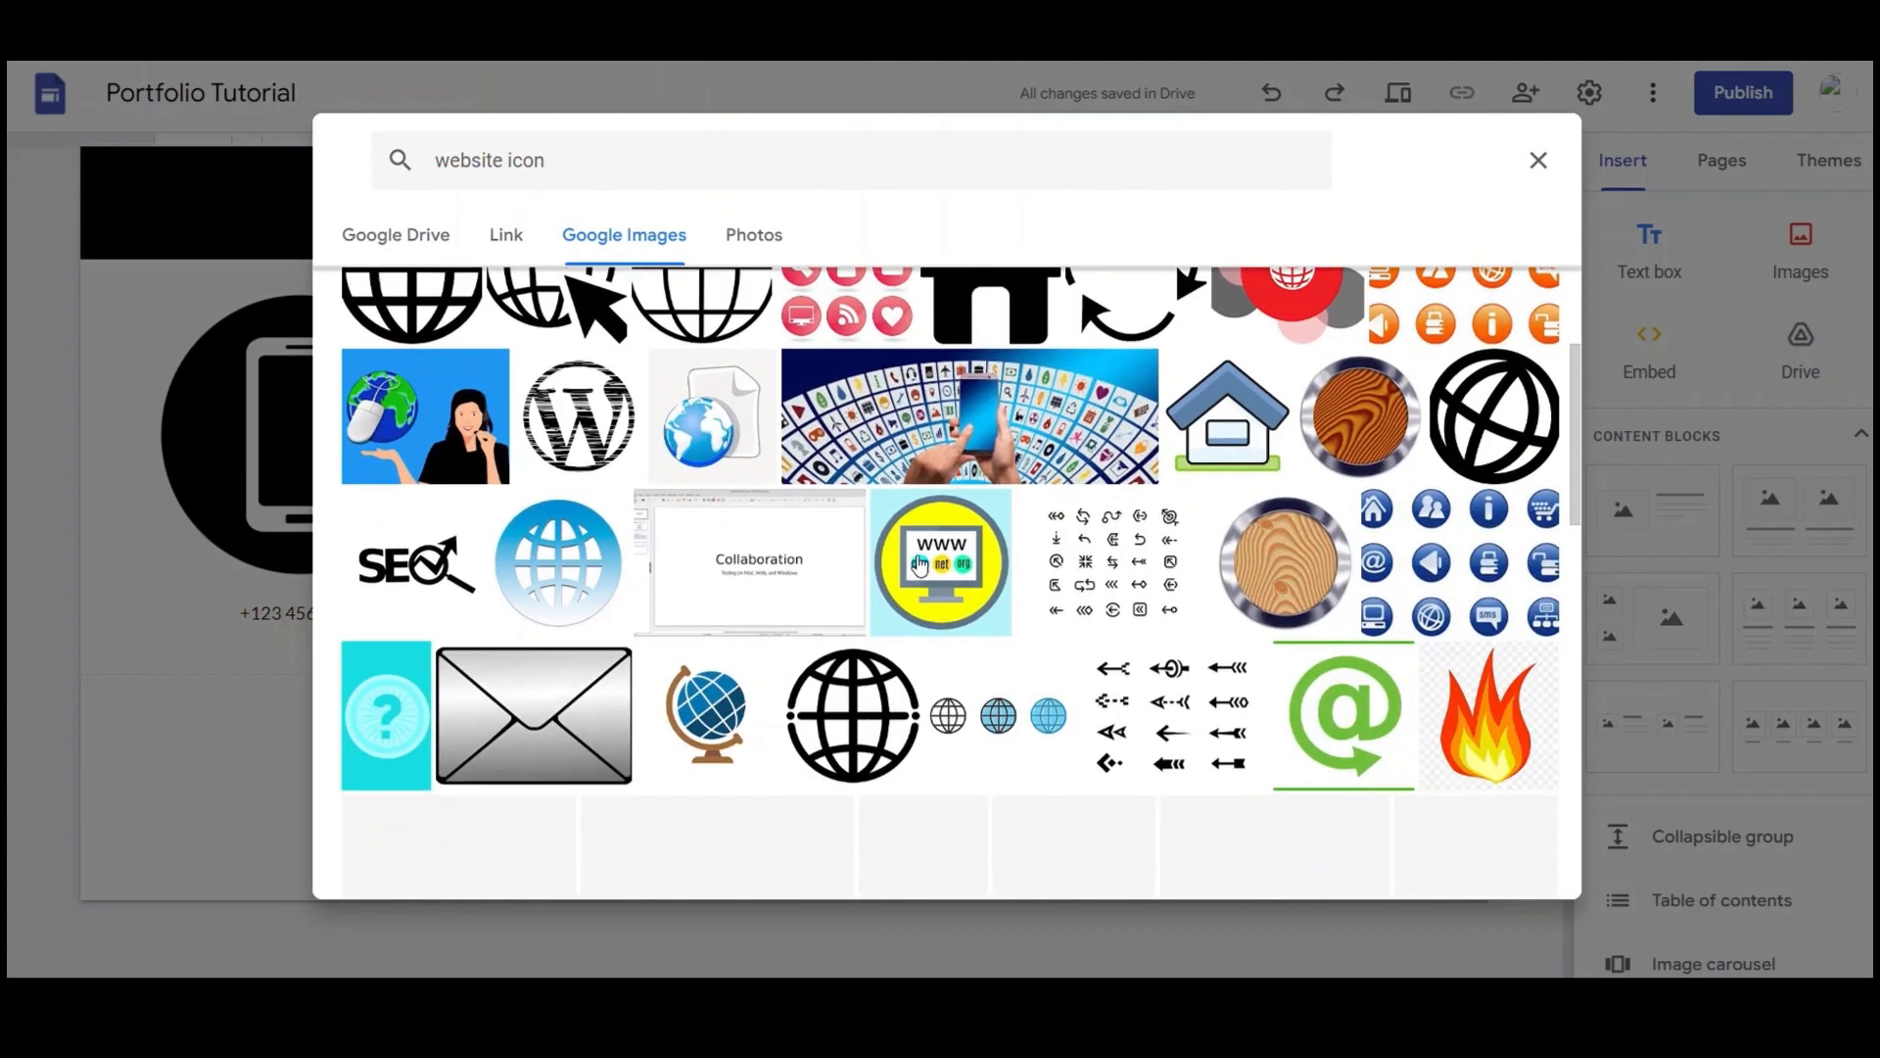
scroll(919, 564, "down", 5)
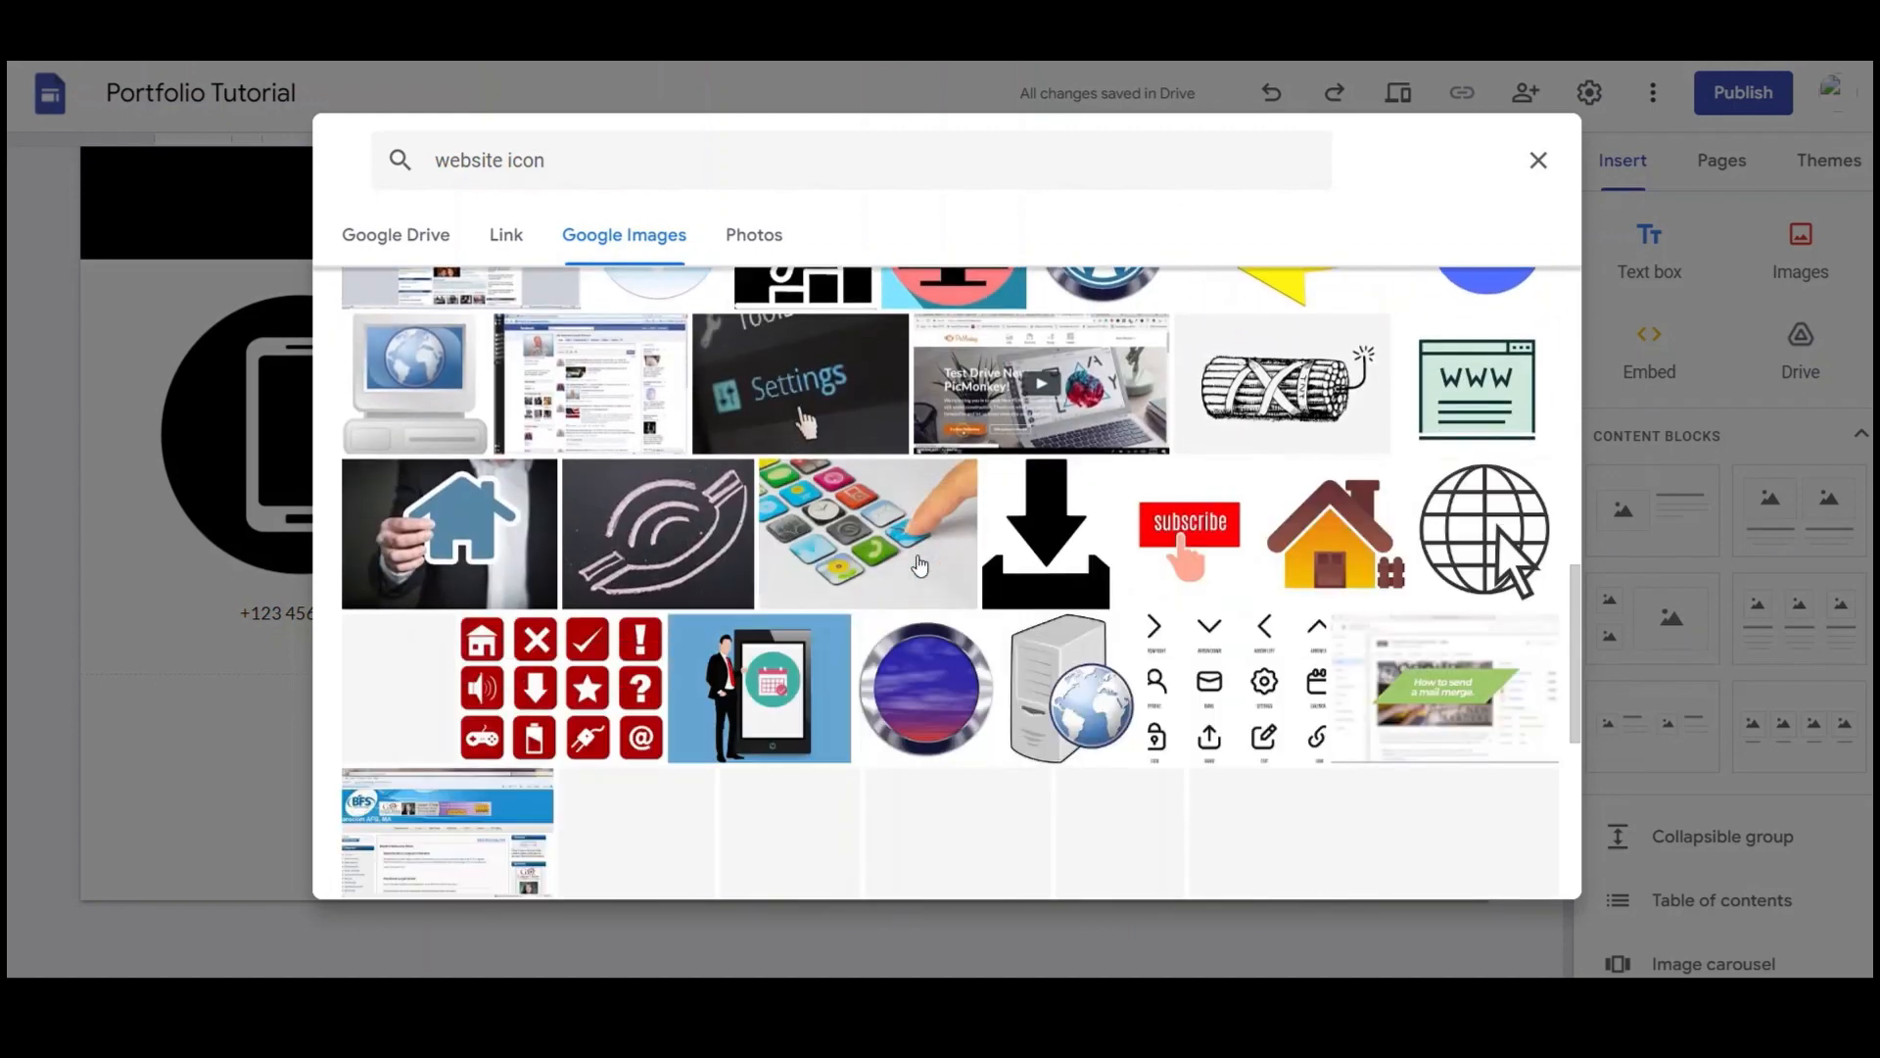
scroll(919, 564, "down", 3)
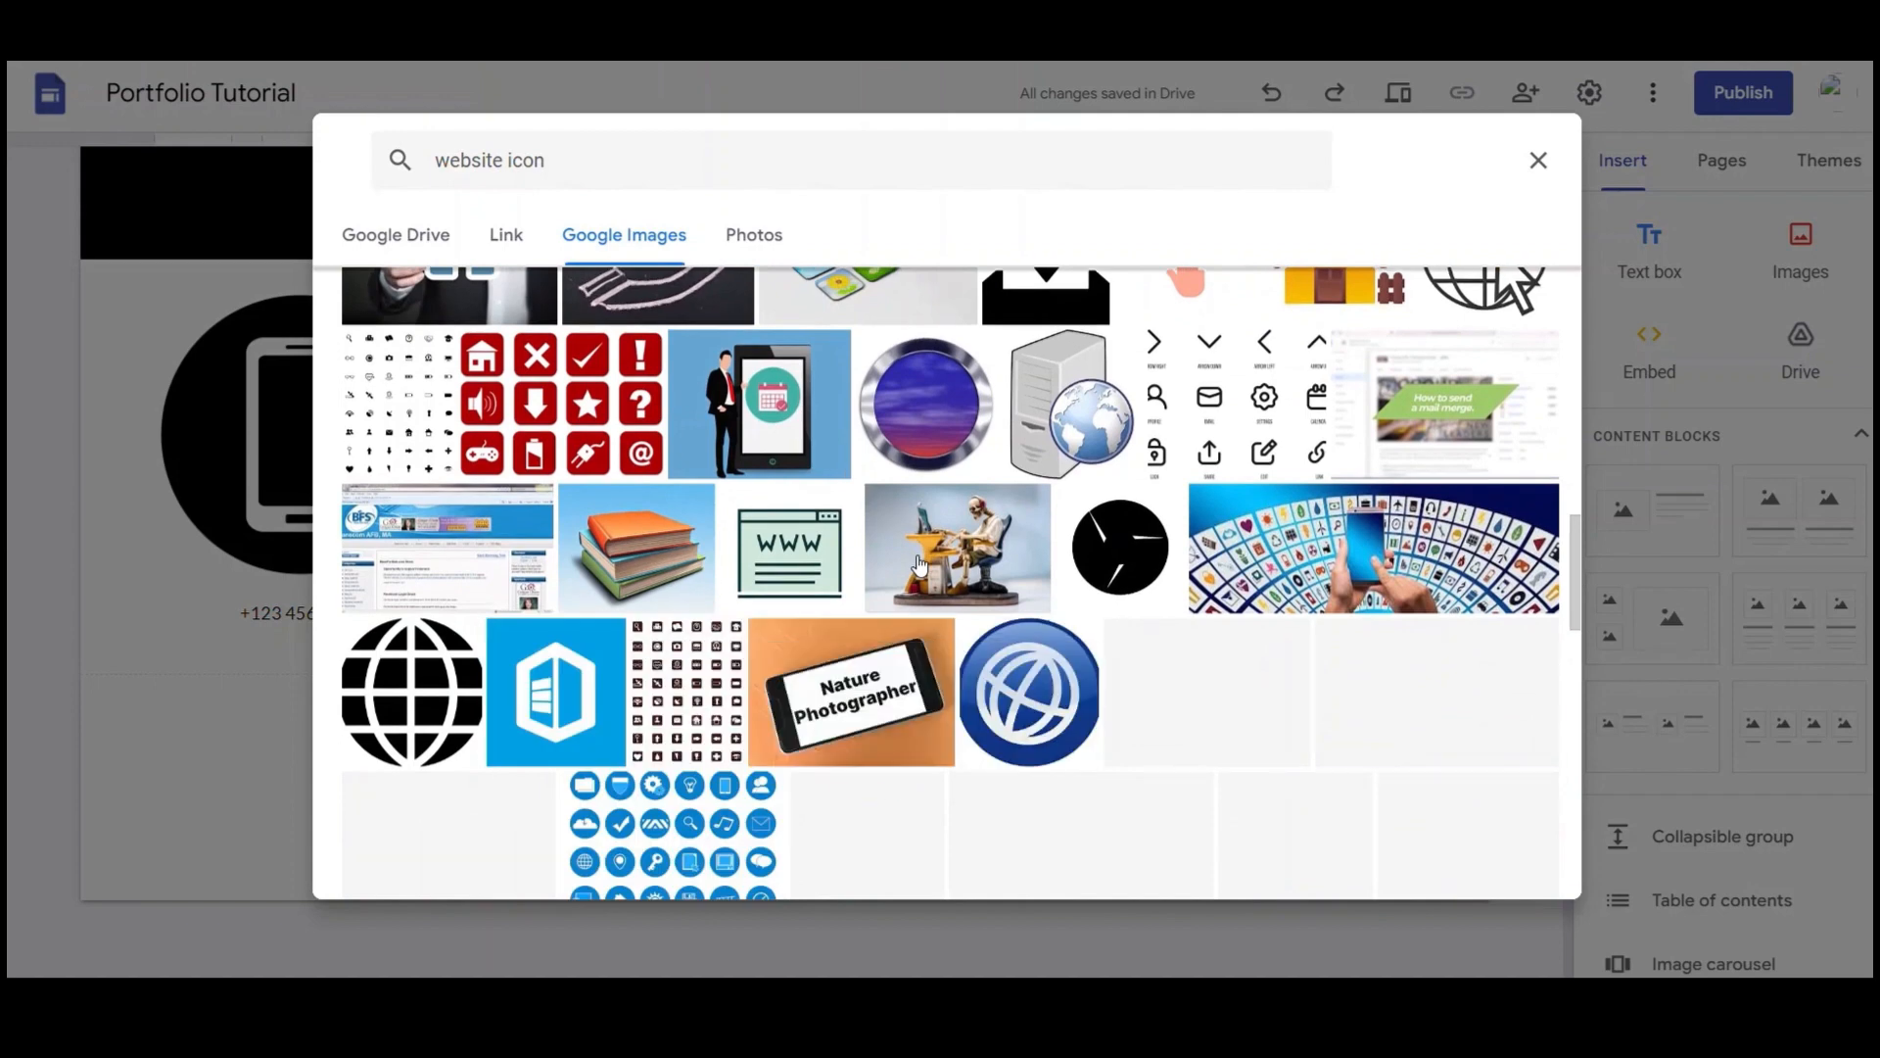
scroll(919, 564, "down", 3)
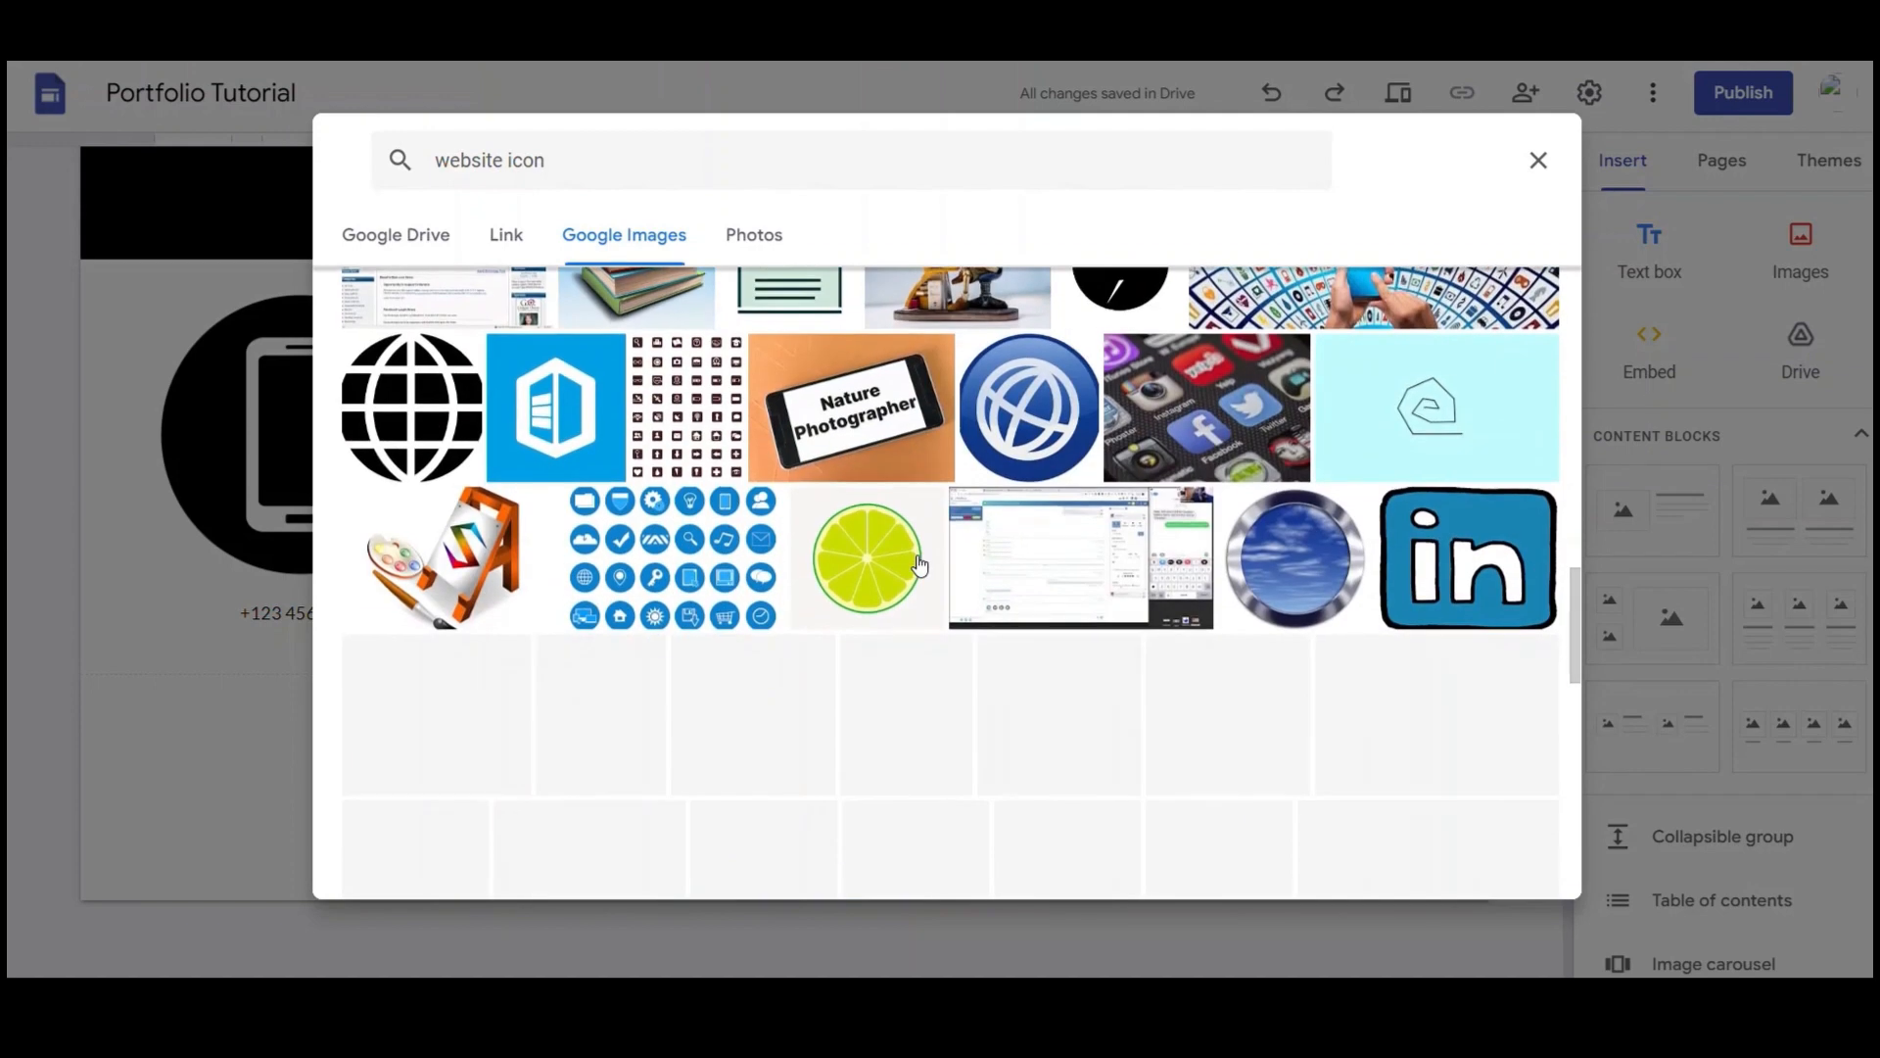
scroll(919, 564, "down", 2)
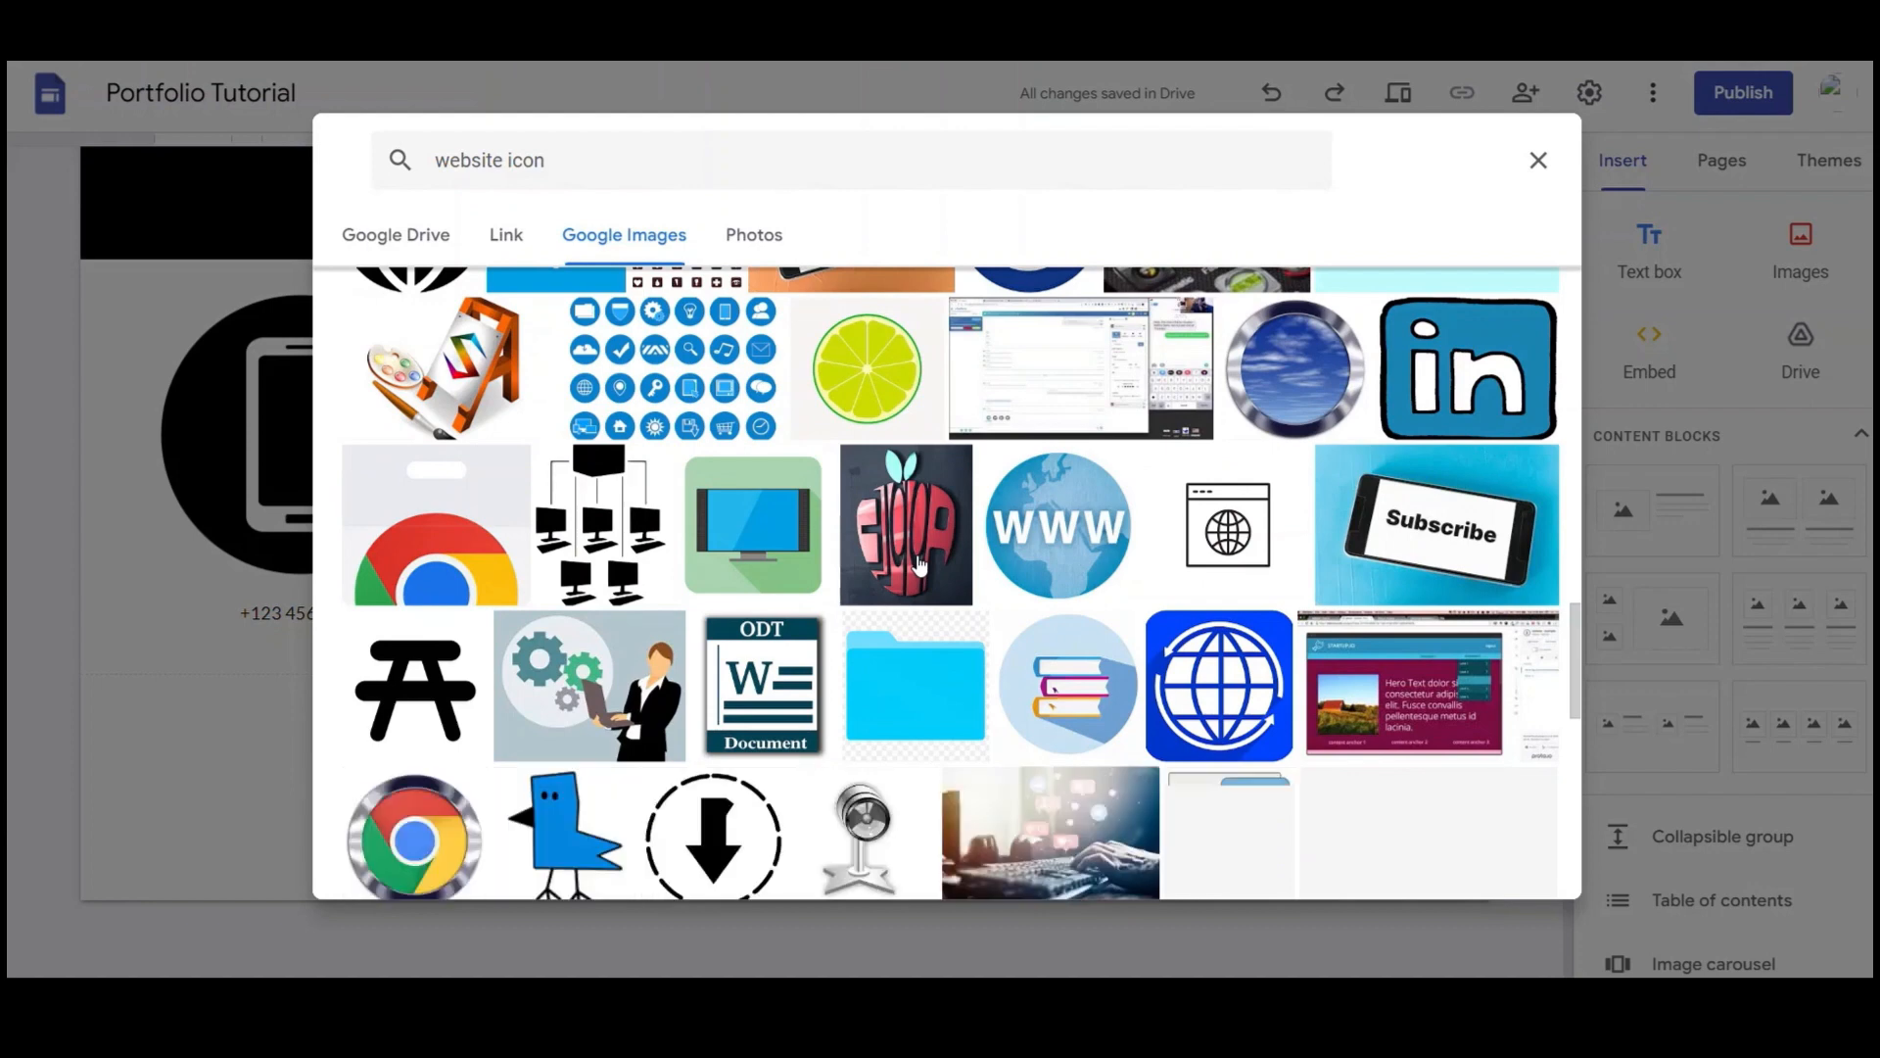
scroll(919, 564, "down", 4)
scroll(919, 564, "down", 2)
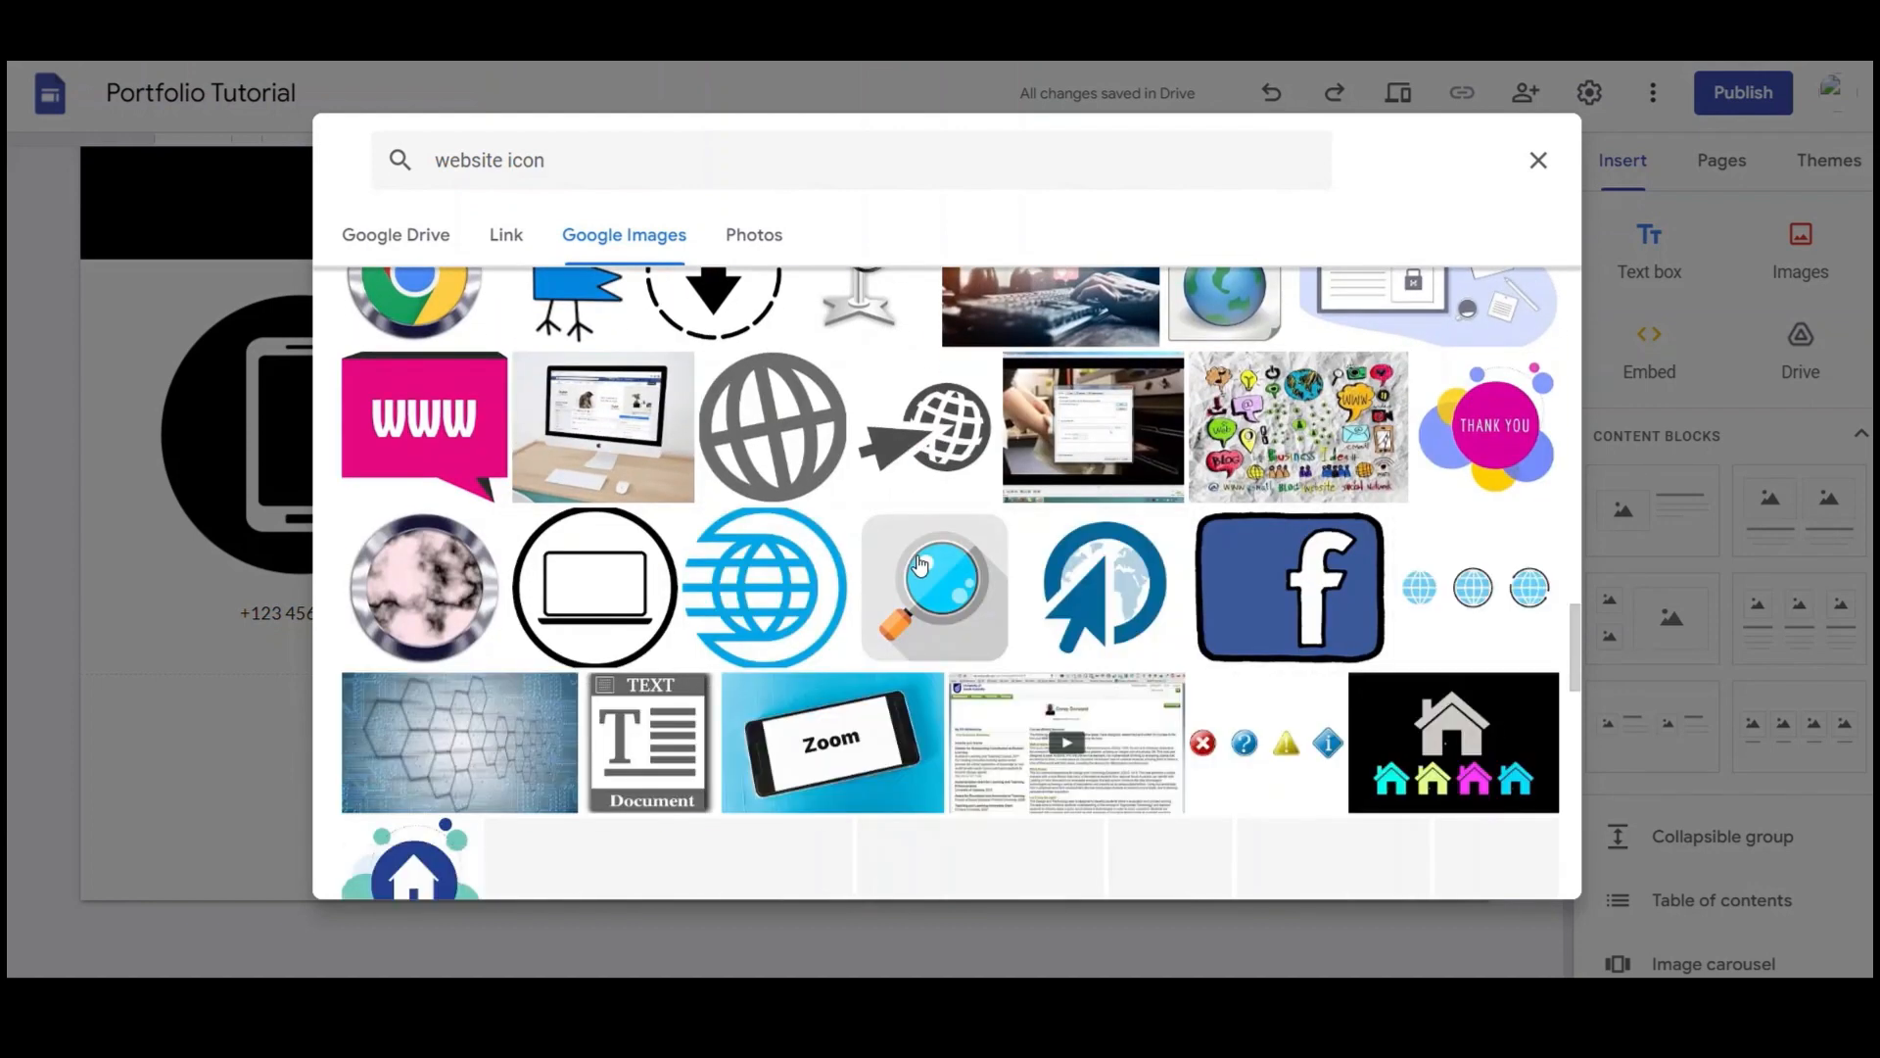
scroll(919, 564, "down", 3)
scroll(918, 565, "down", 3)
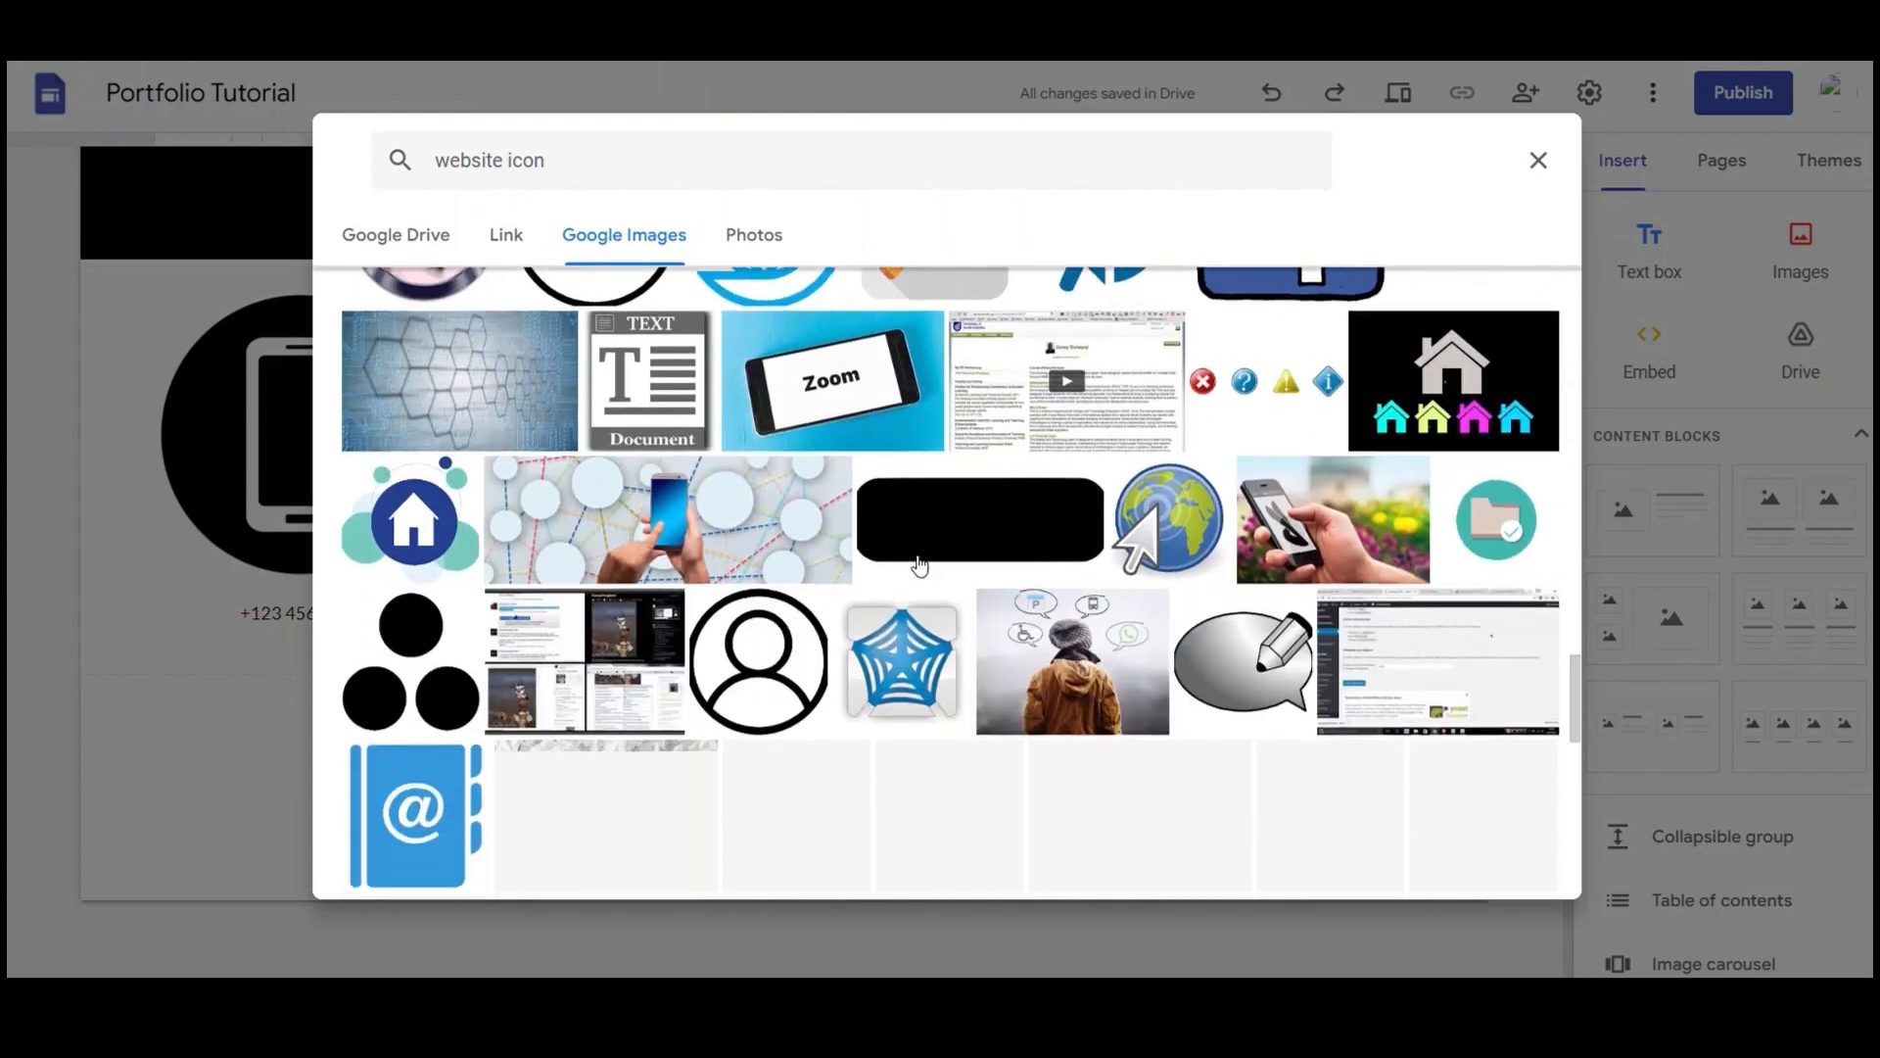
scroll(919, 564, "down", 2)
scroll(919, 564, "down", 2)
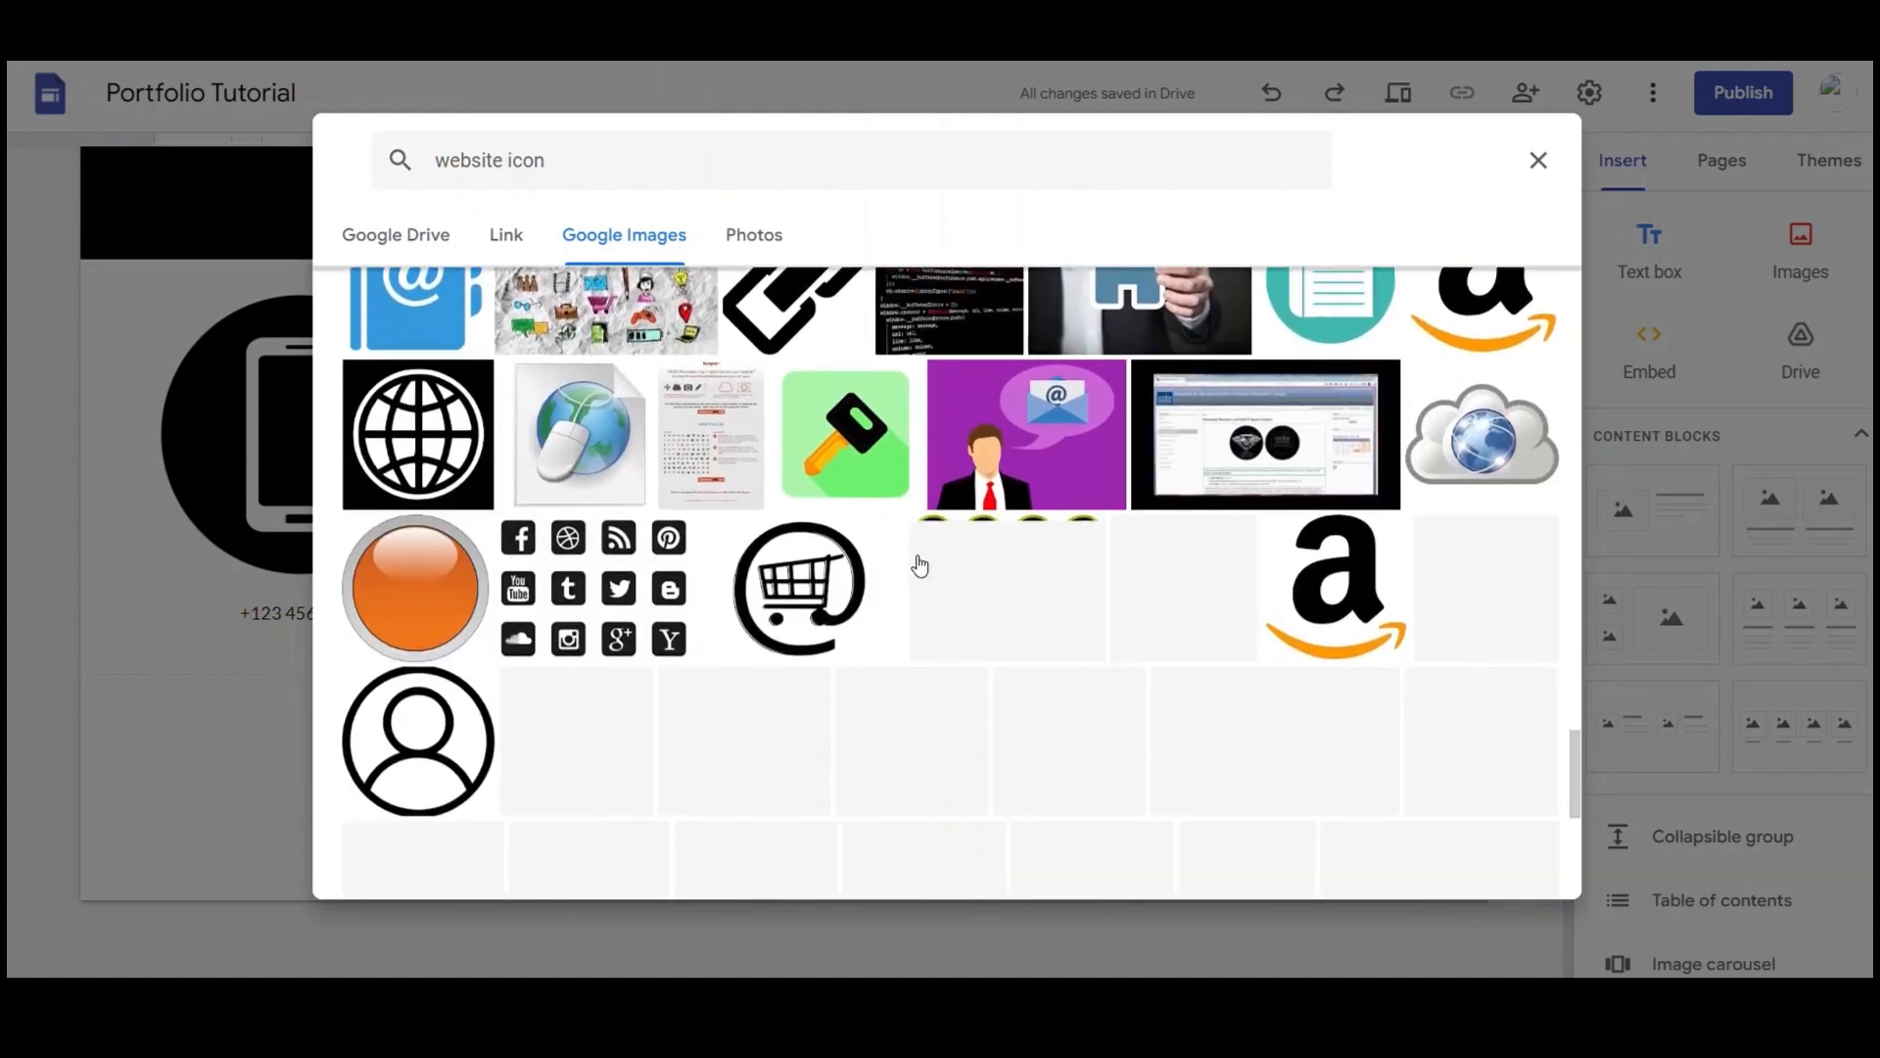
left_click(435, 437)
left_click(1516, 870)
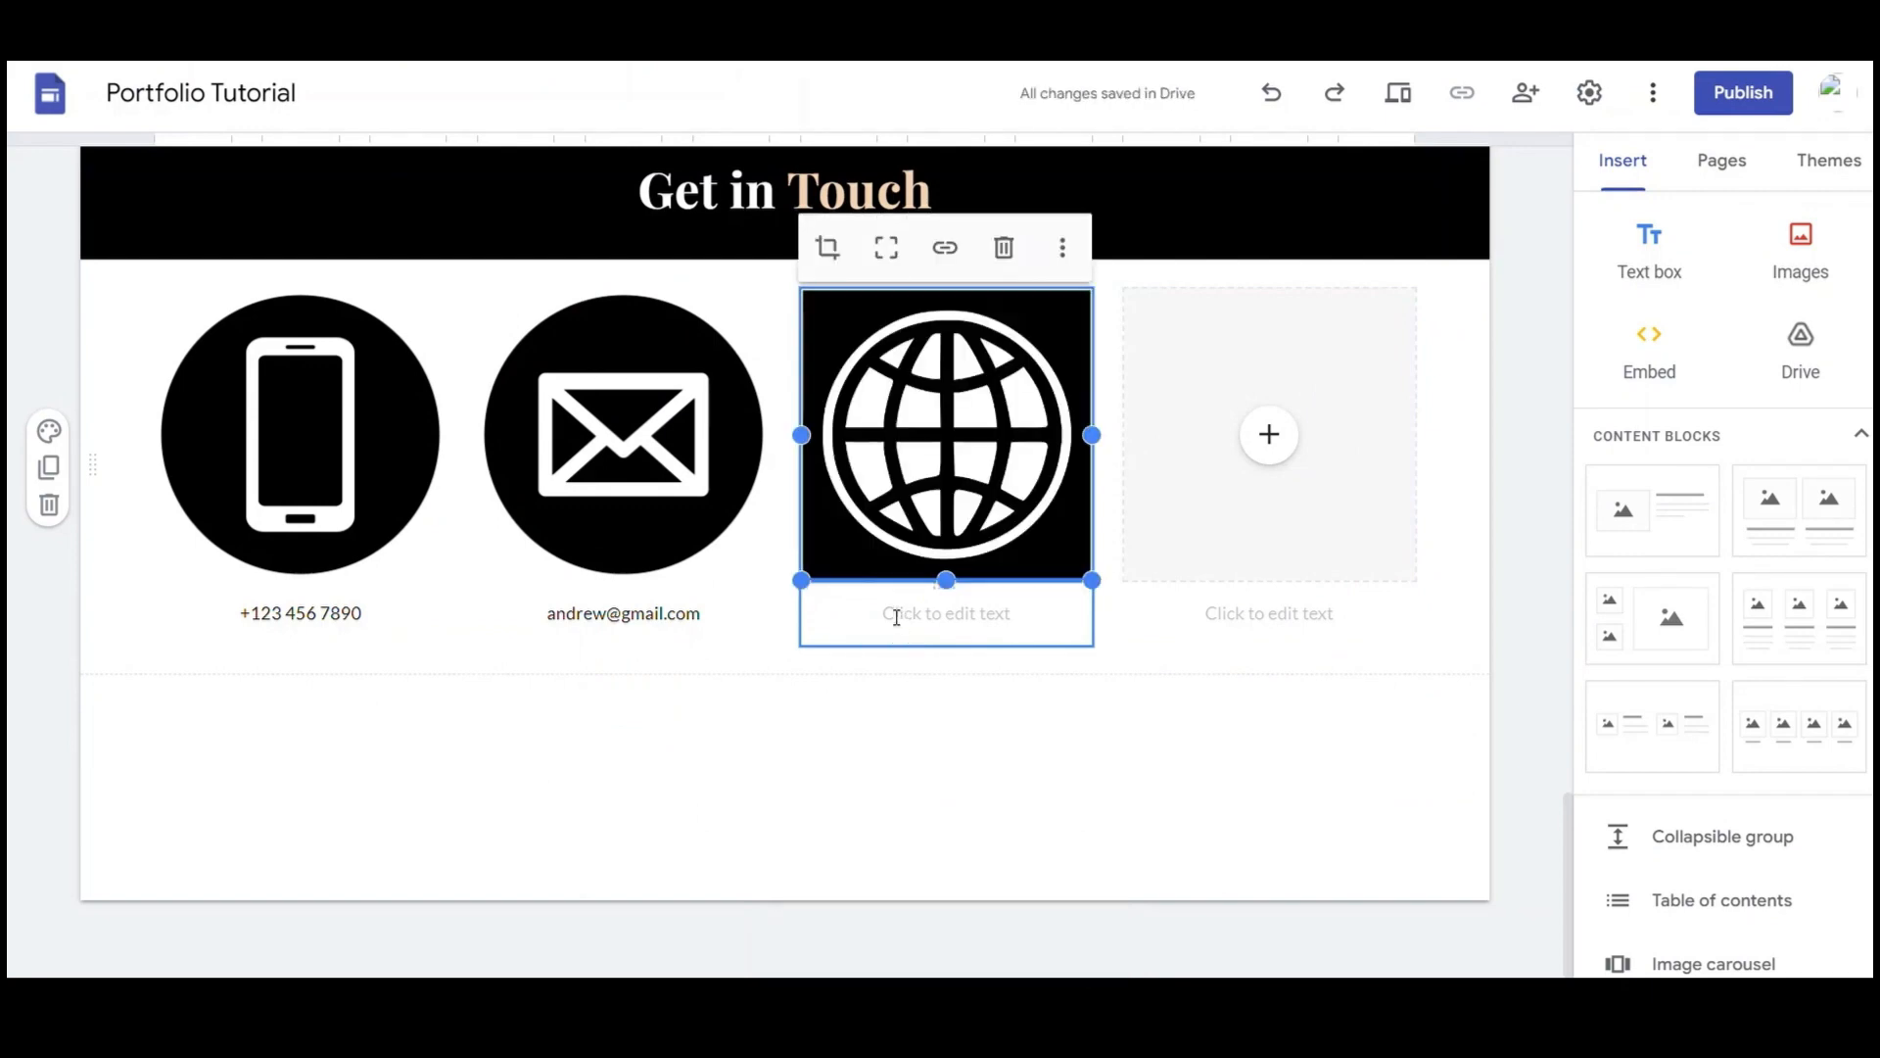
Caption the globe card with the portfolio's website address, ending in .dev
left_click(896, 617)
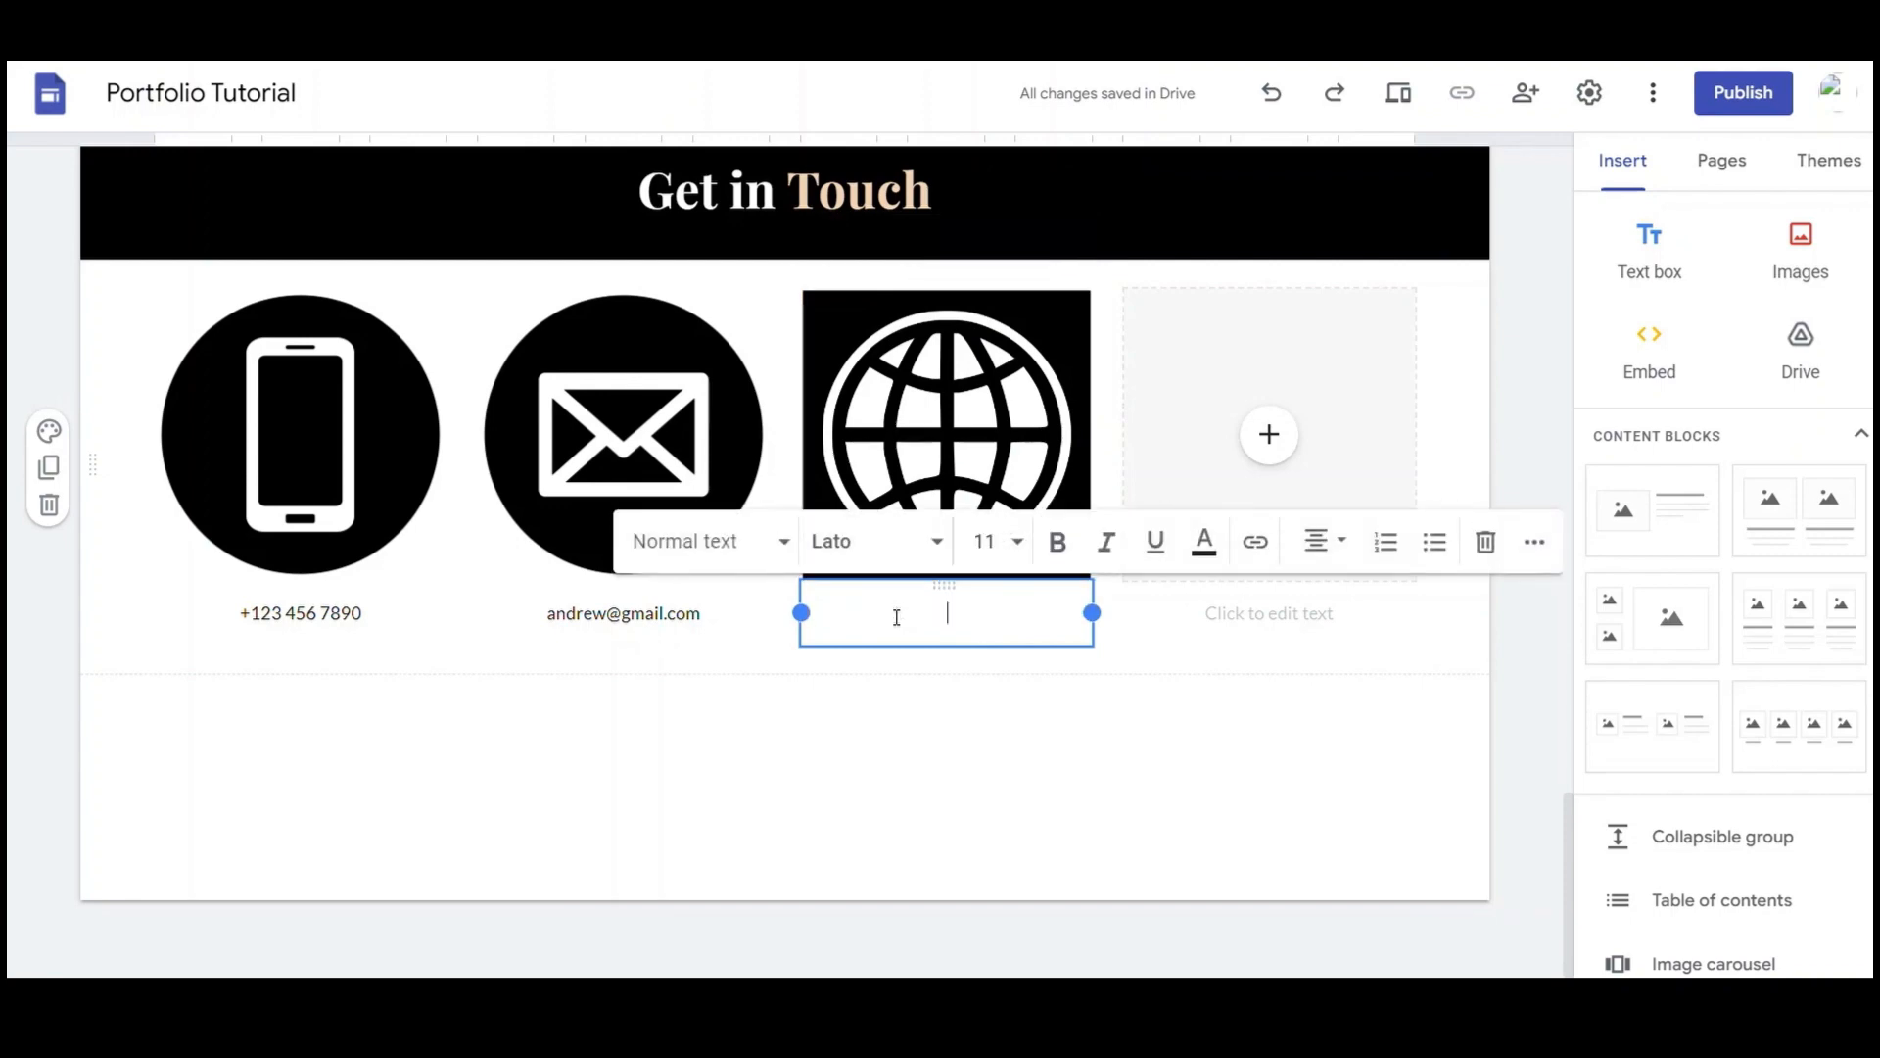
type("www.")
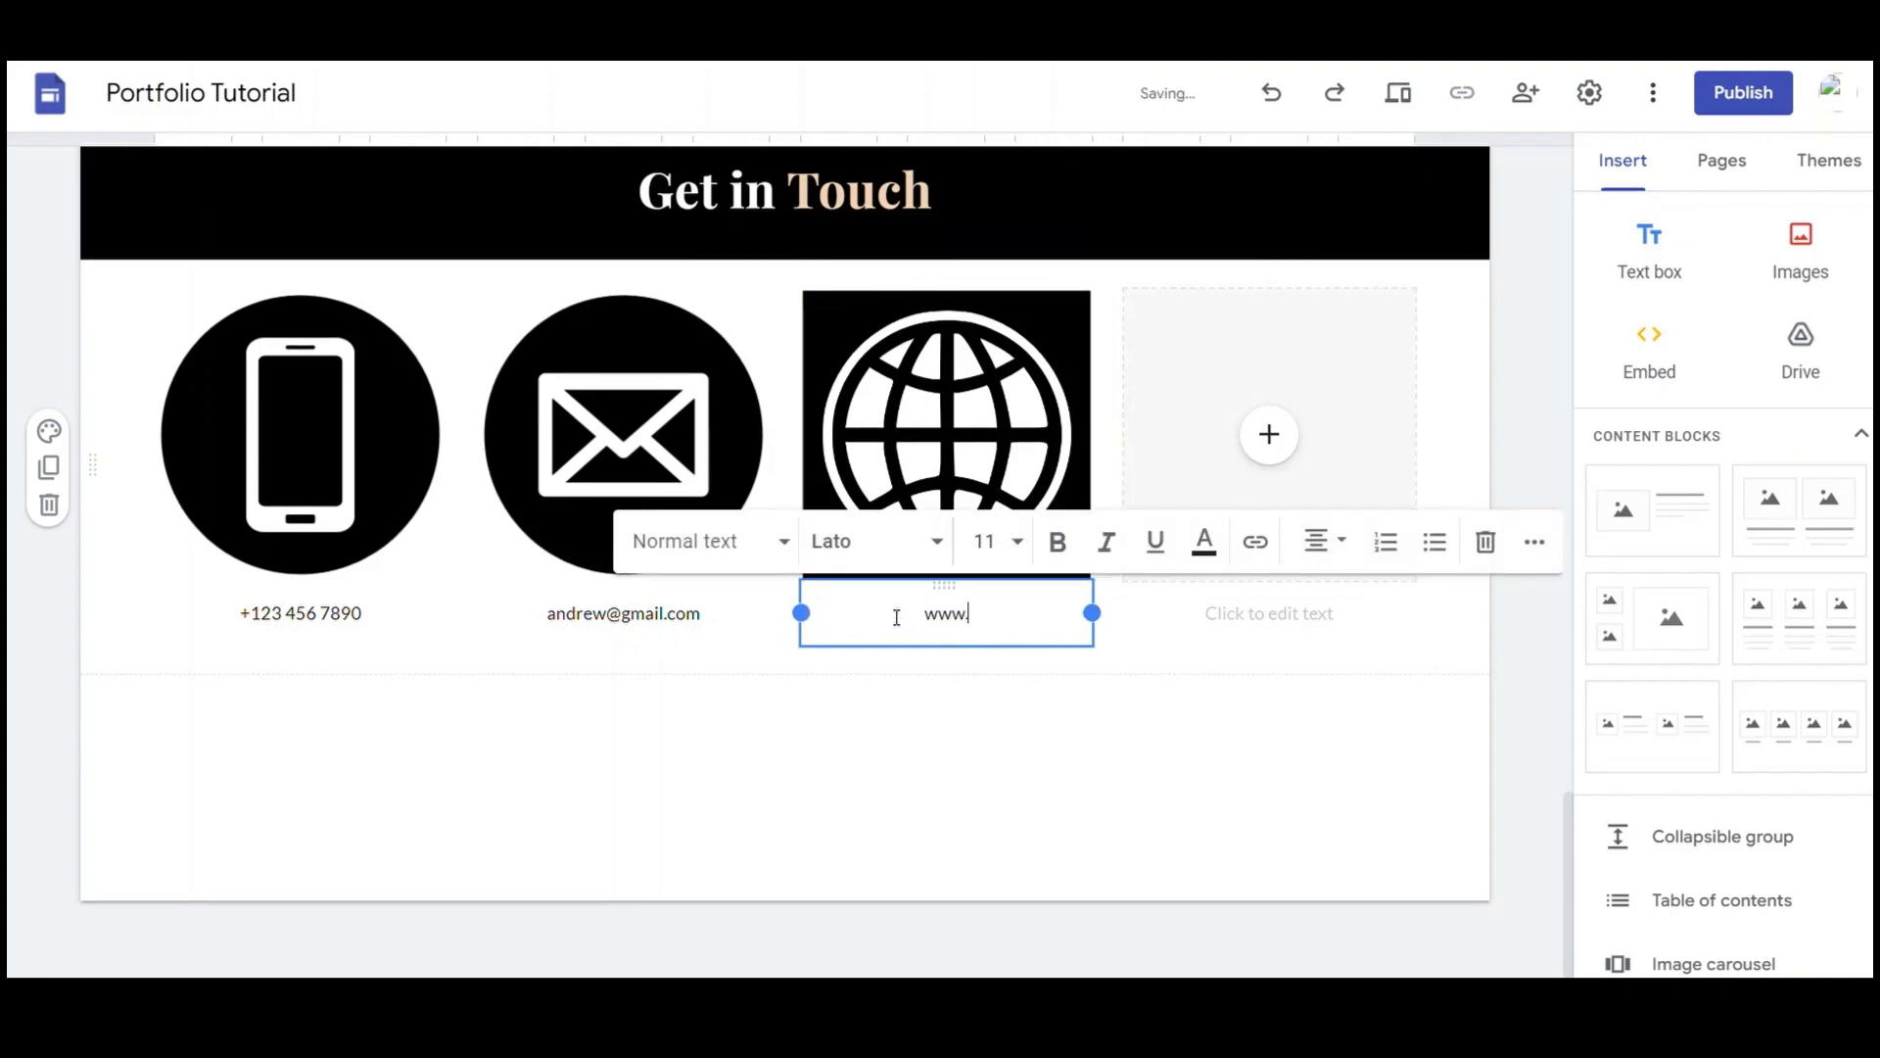
type("andrew.dec")
key("BackSpace")
type("v")
Enter the postal address in the fourth caption and start inserting a map into that slot
left_click(1274, 615)
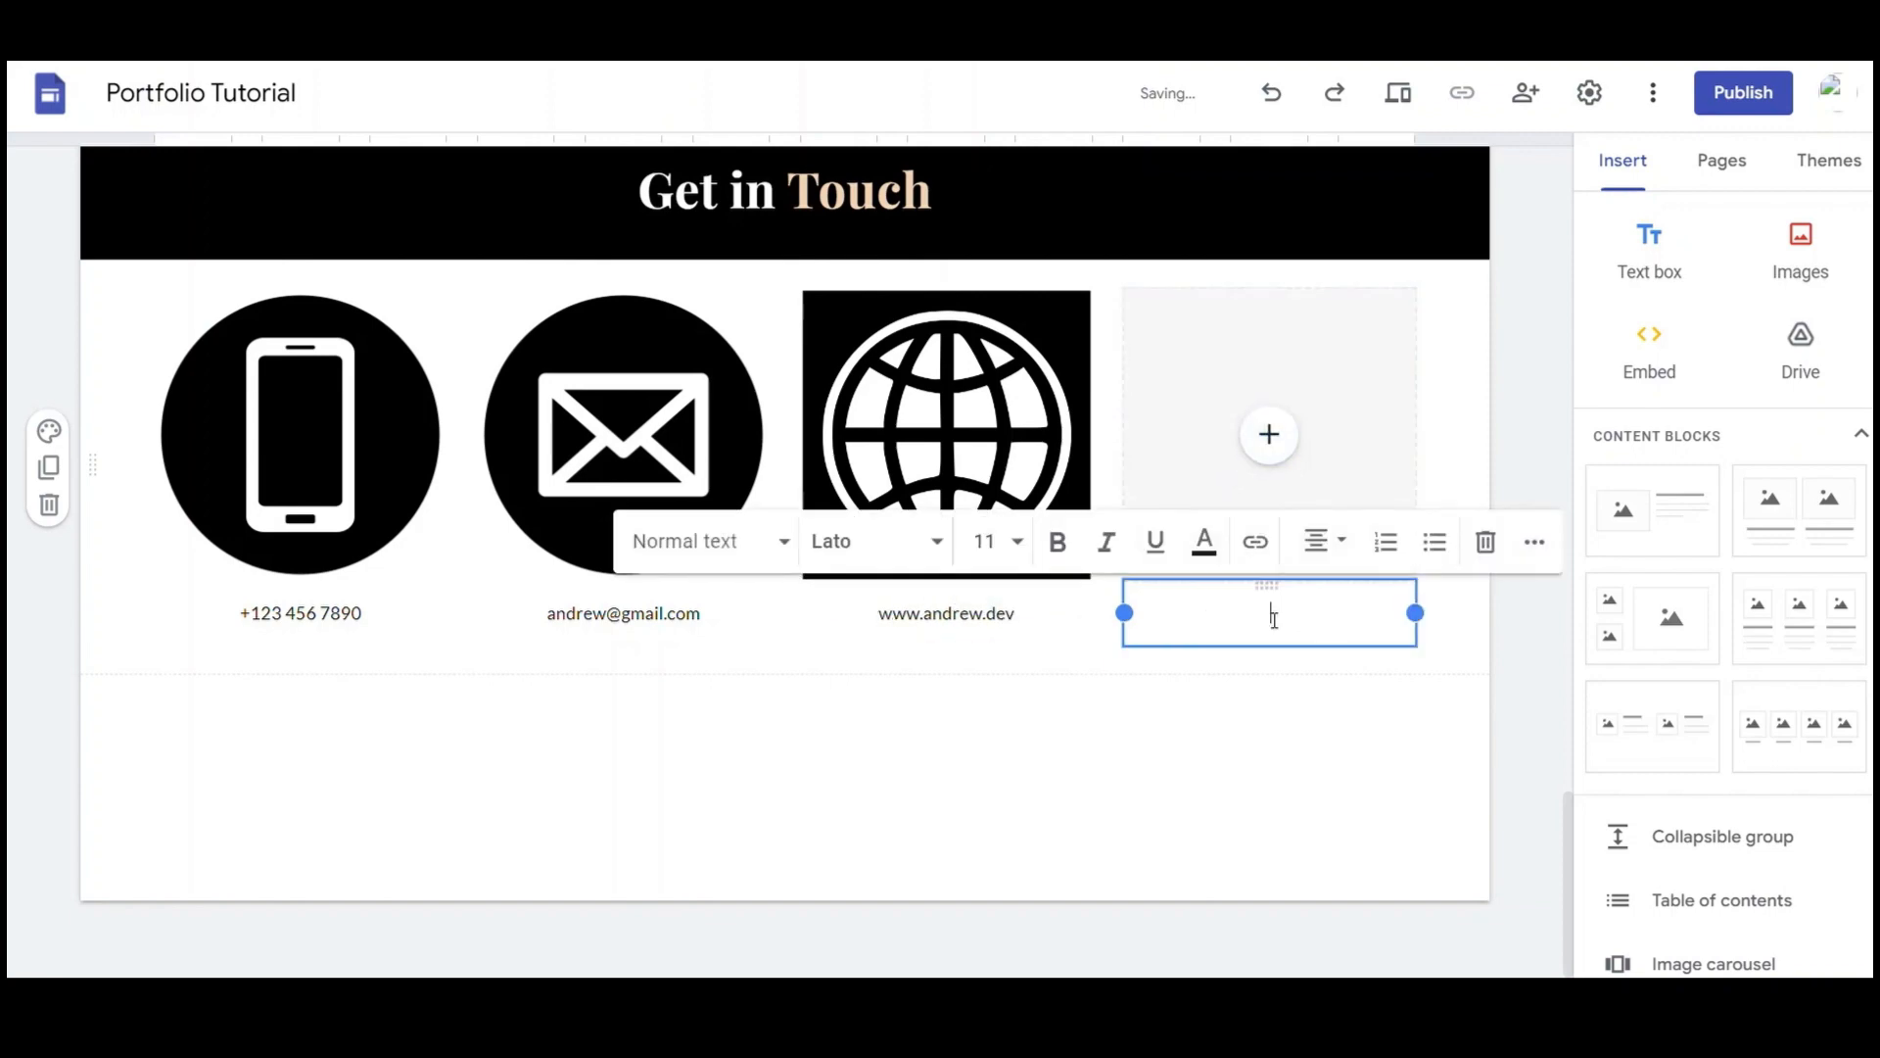
type("123 Avenue, KZN, South")
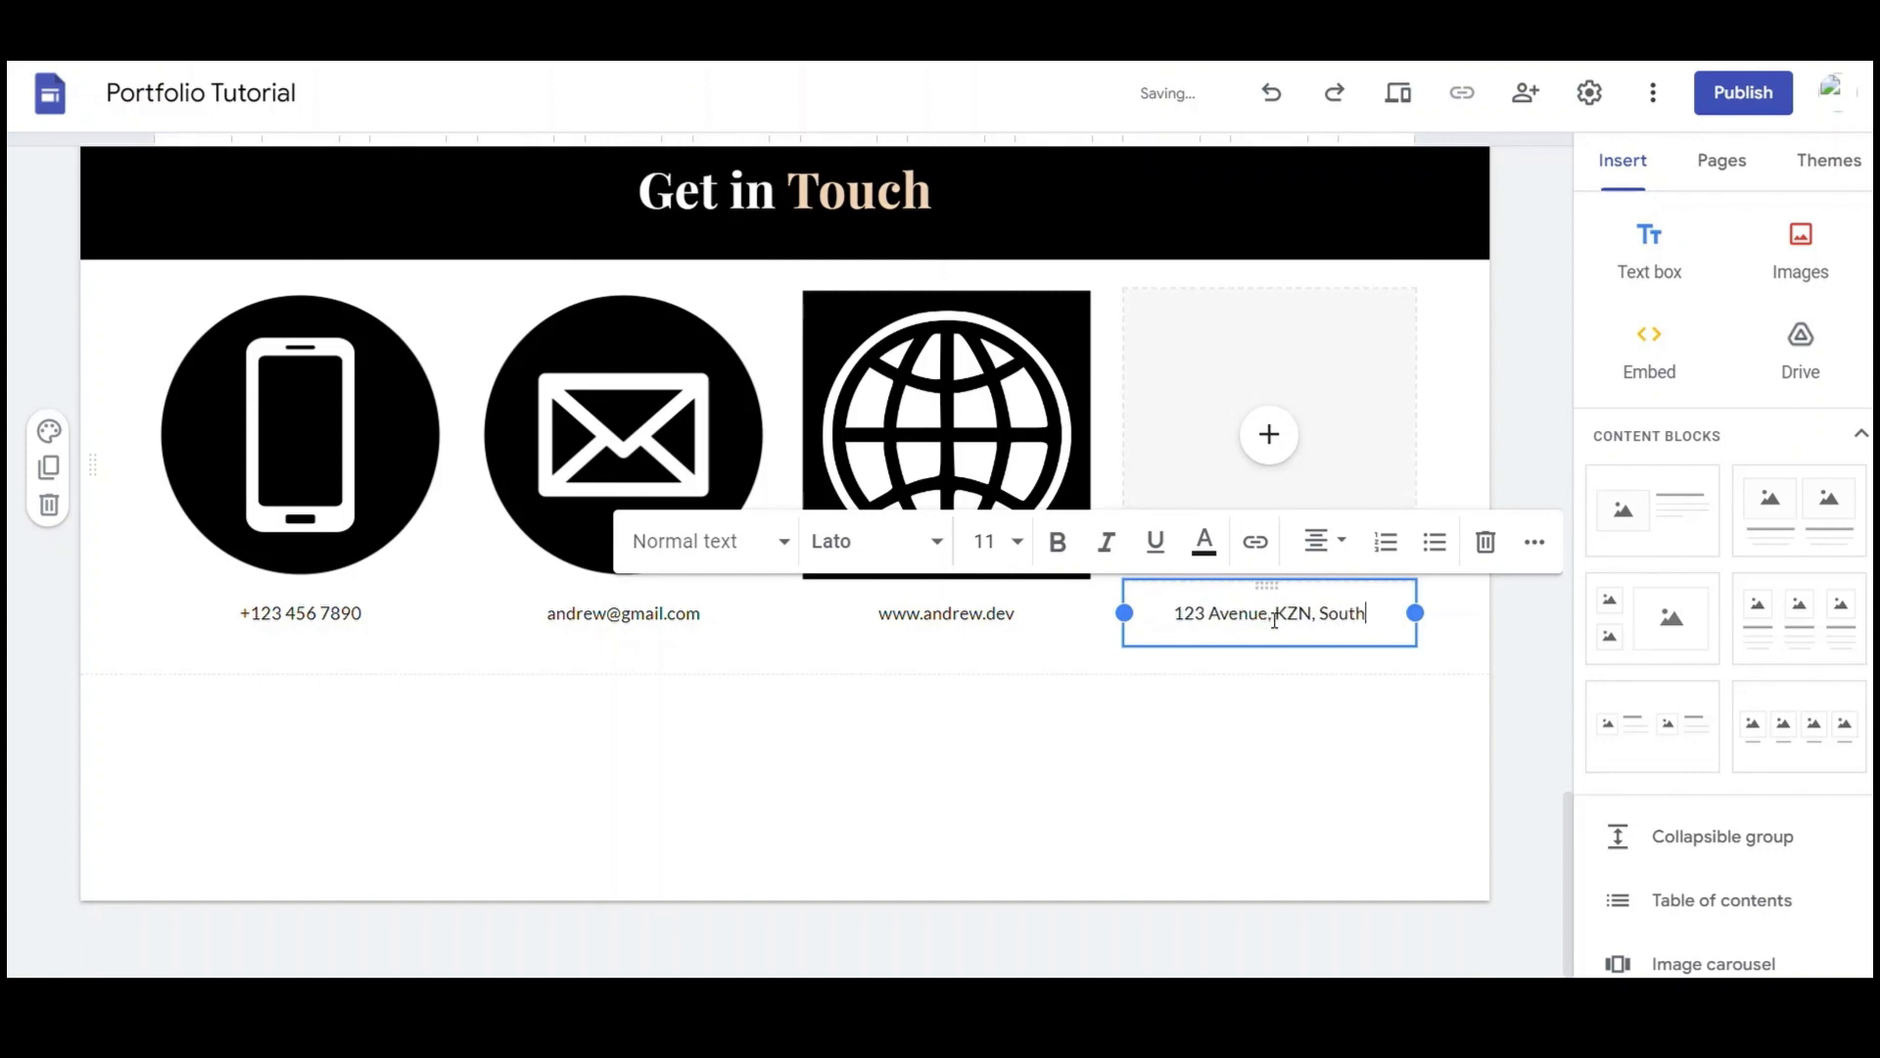
type(" Africa")
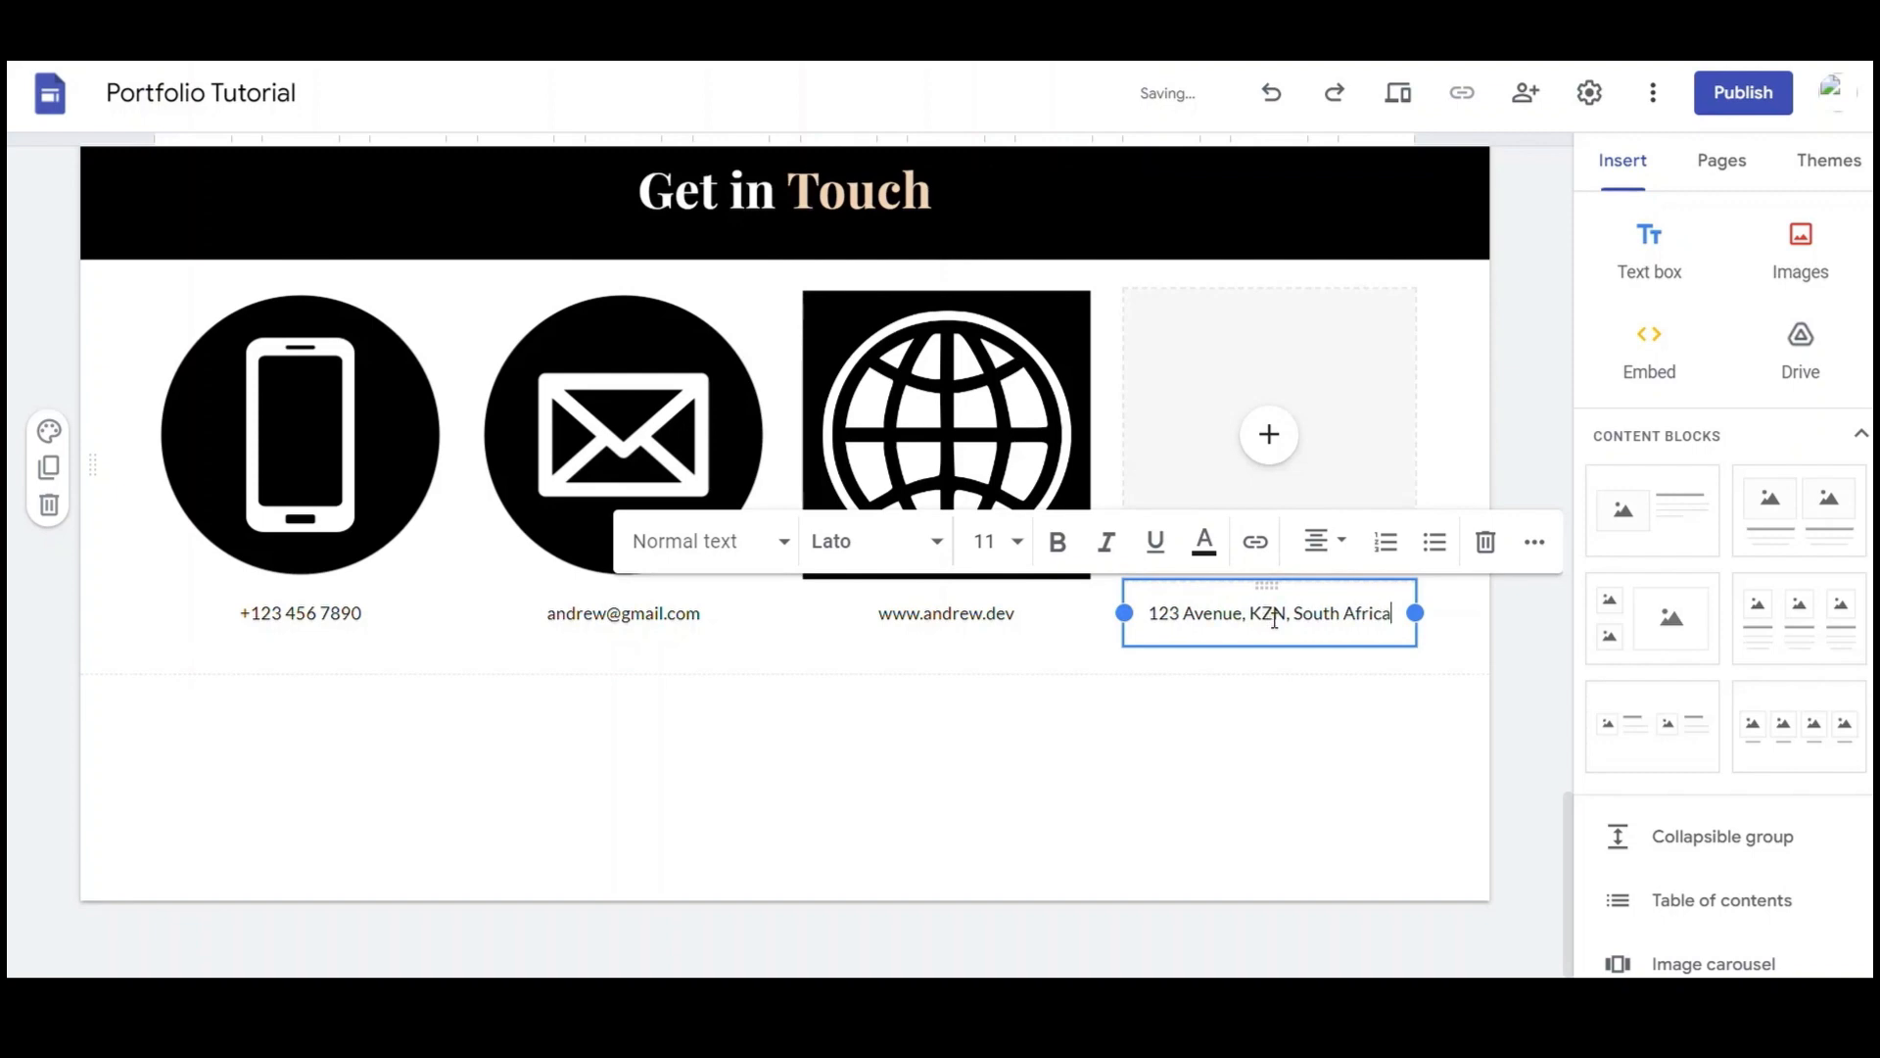
left_click(1269, 437)
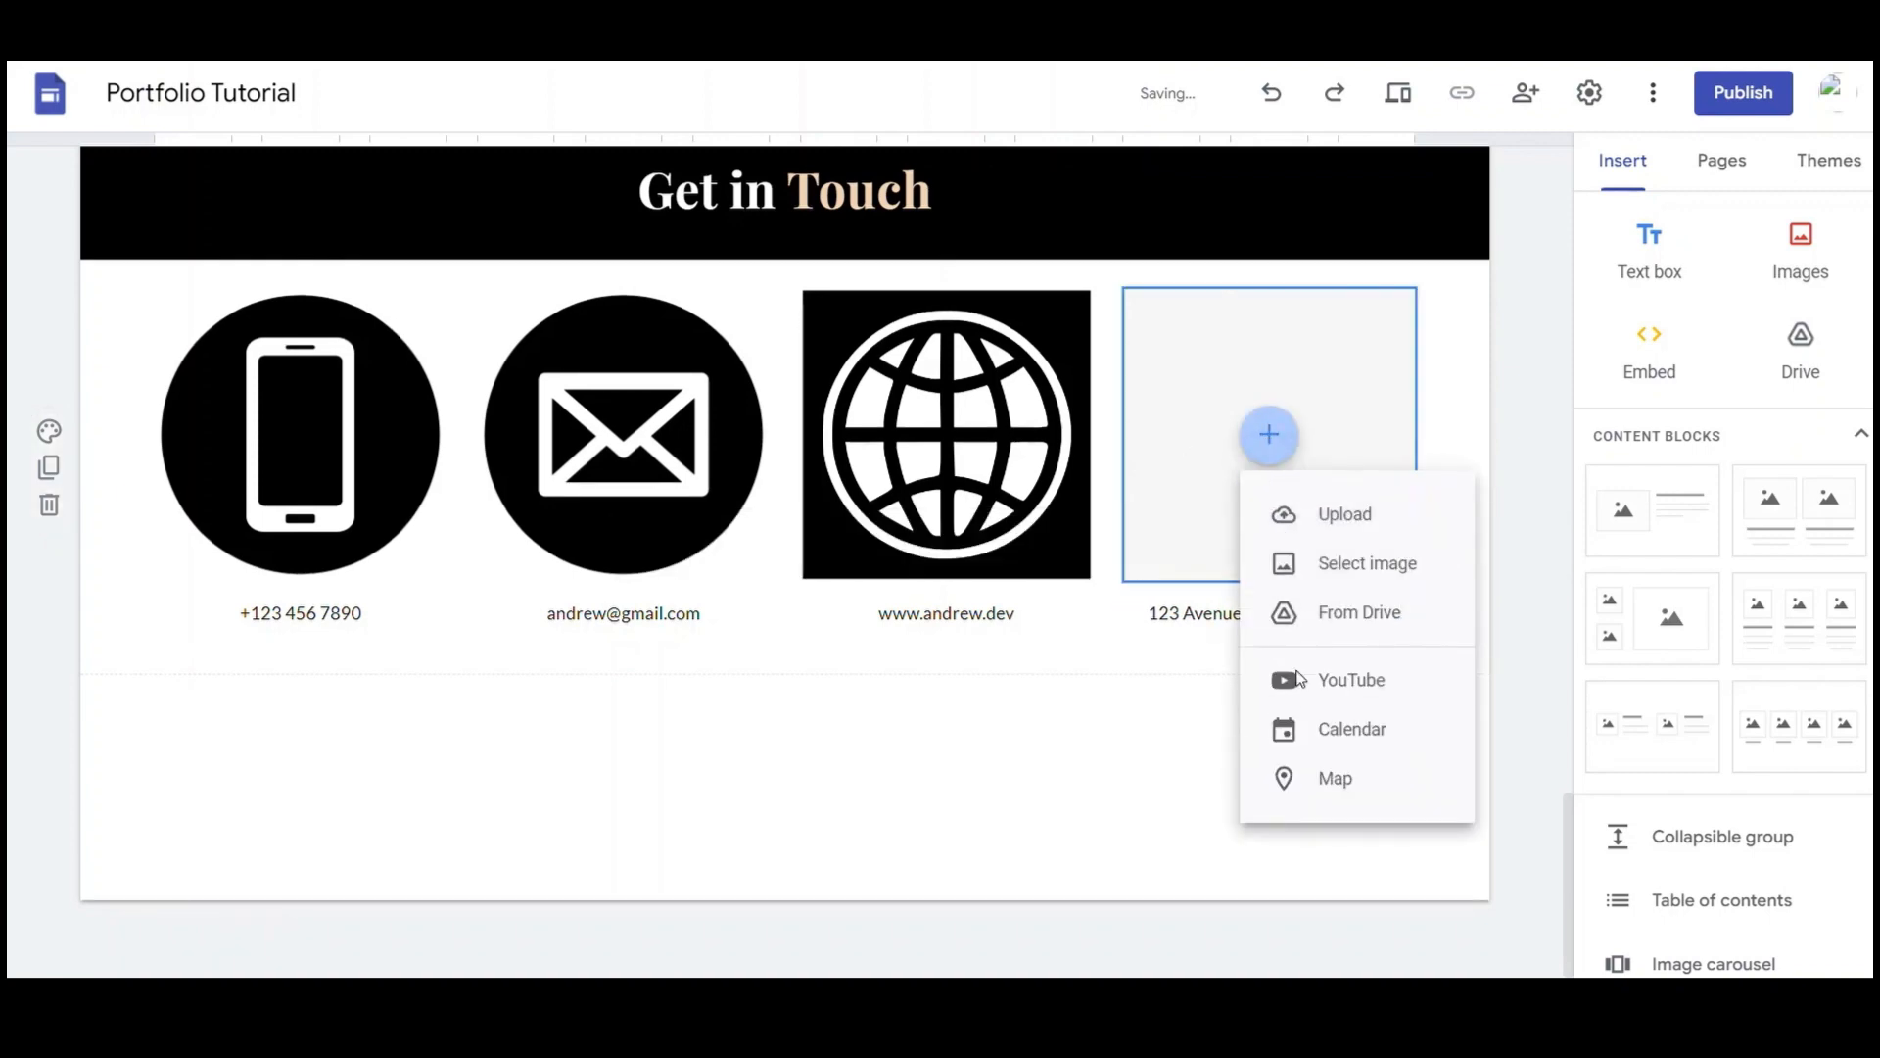
key("Return")
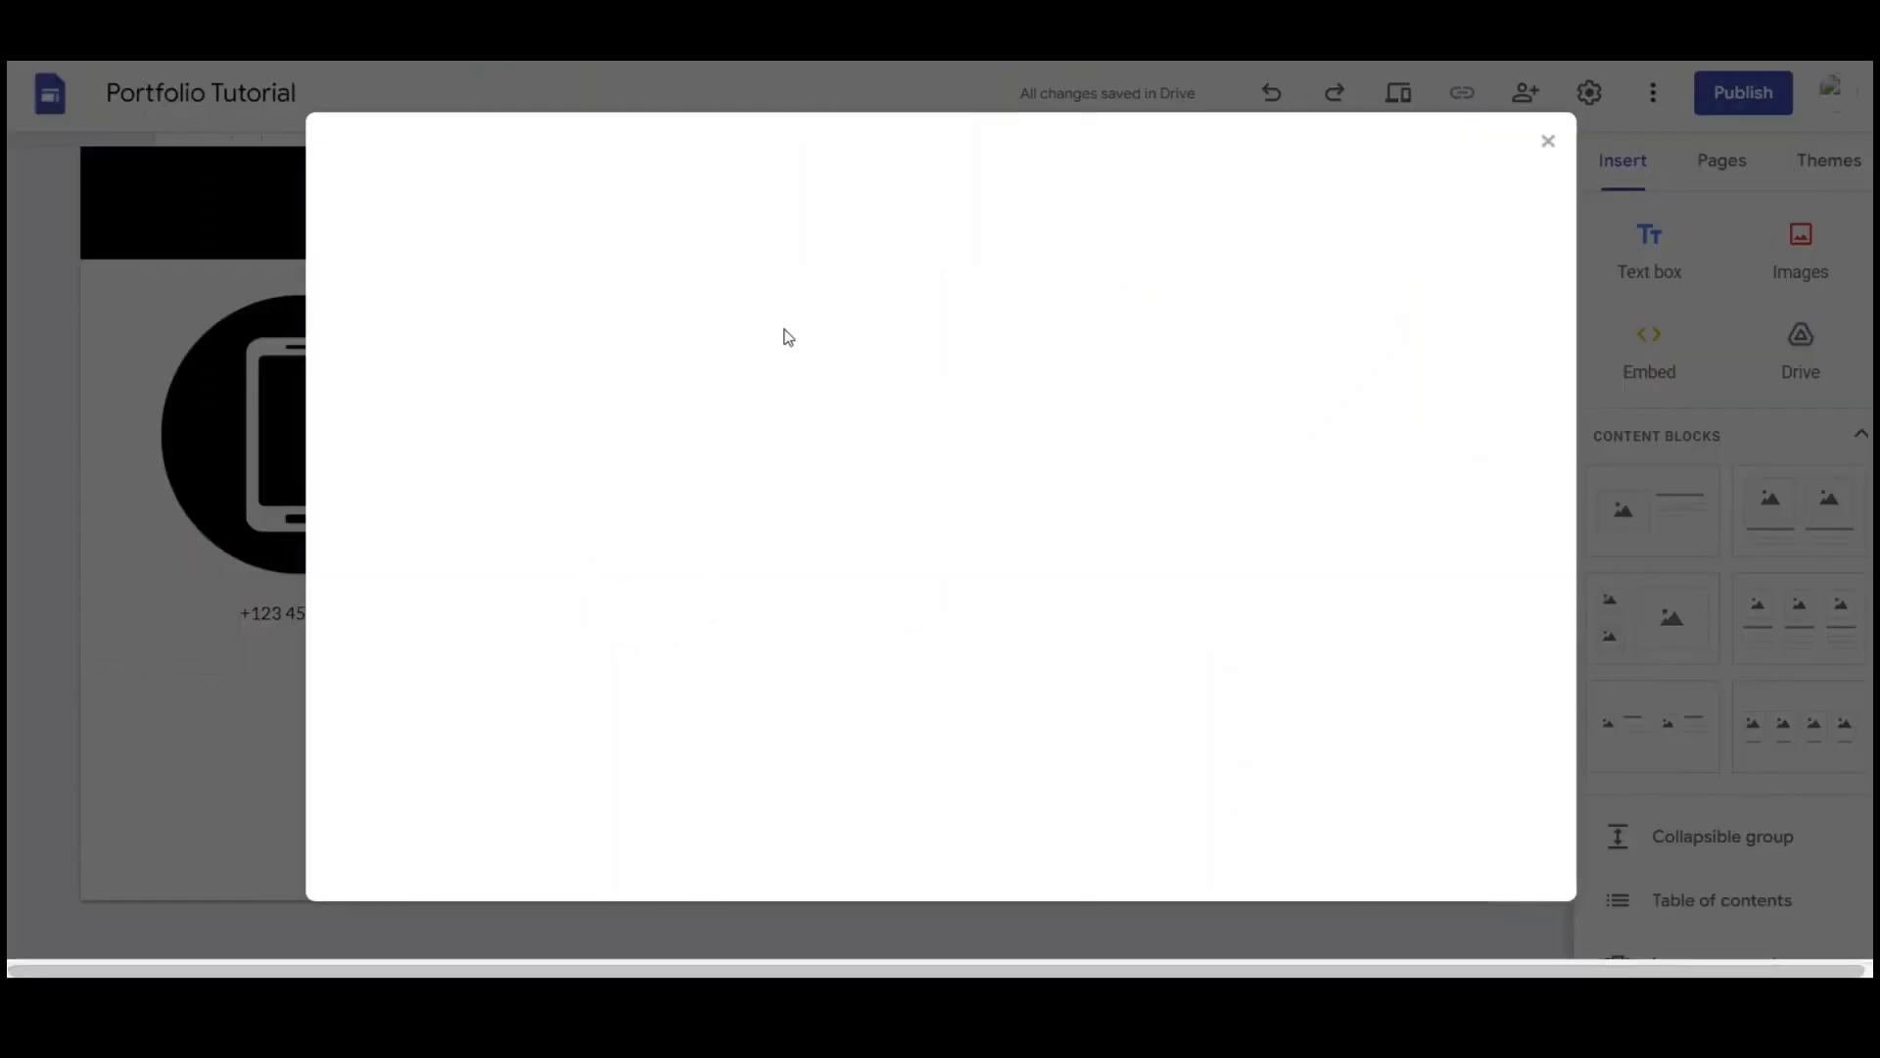
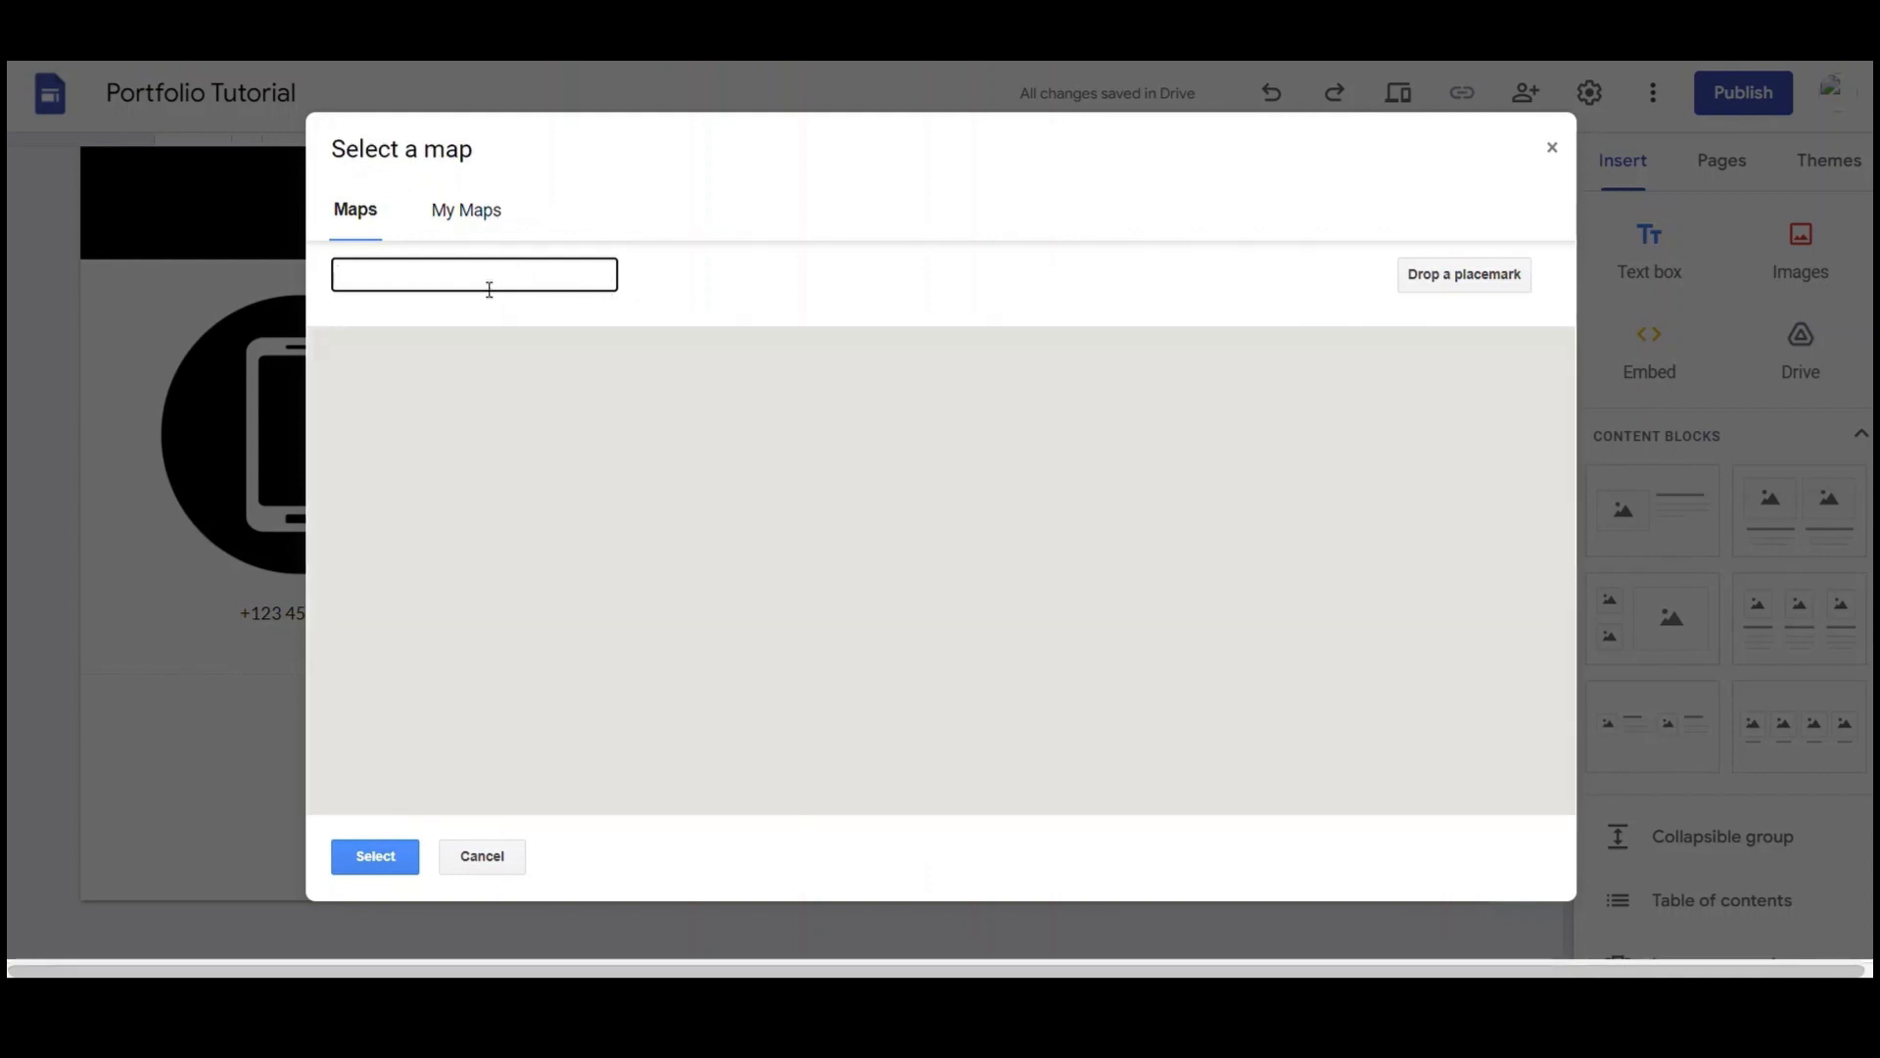
Search 'kwazulu natal' and insert the KwaZulu-Natal, South Africa map into the fourth contact slot
type("kwazul")
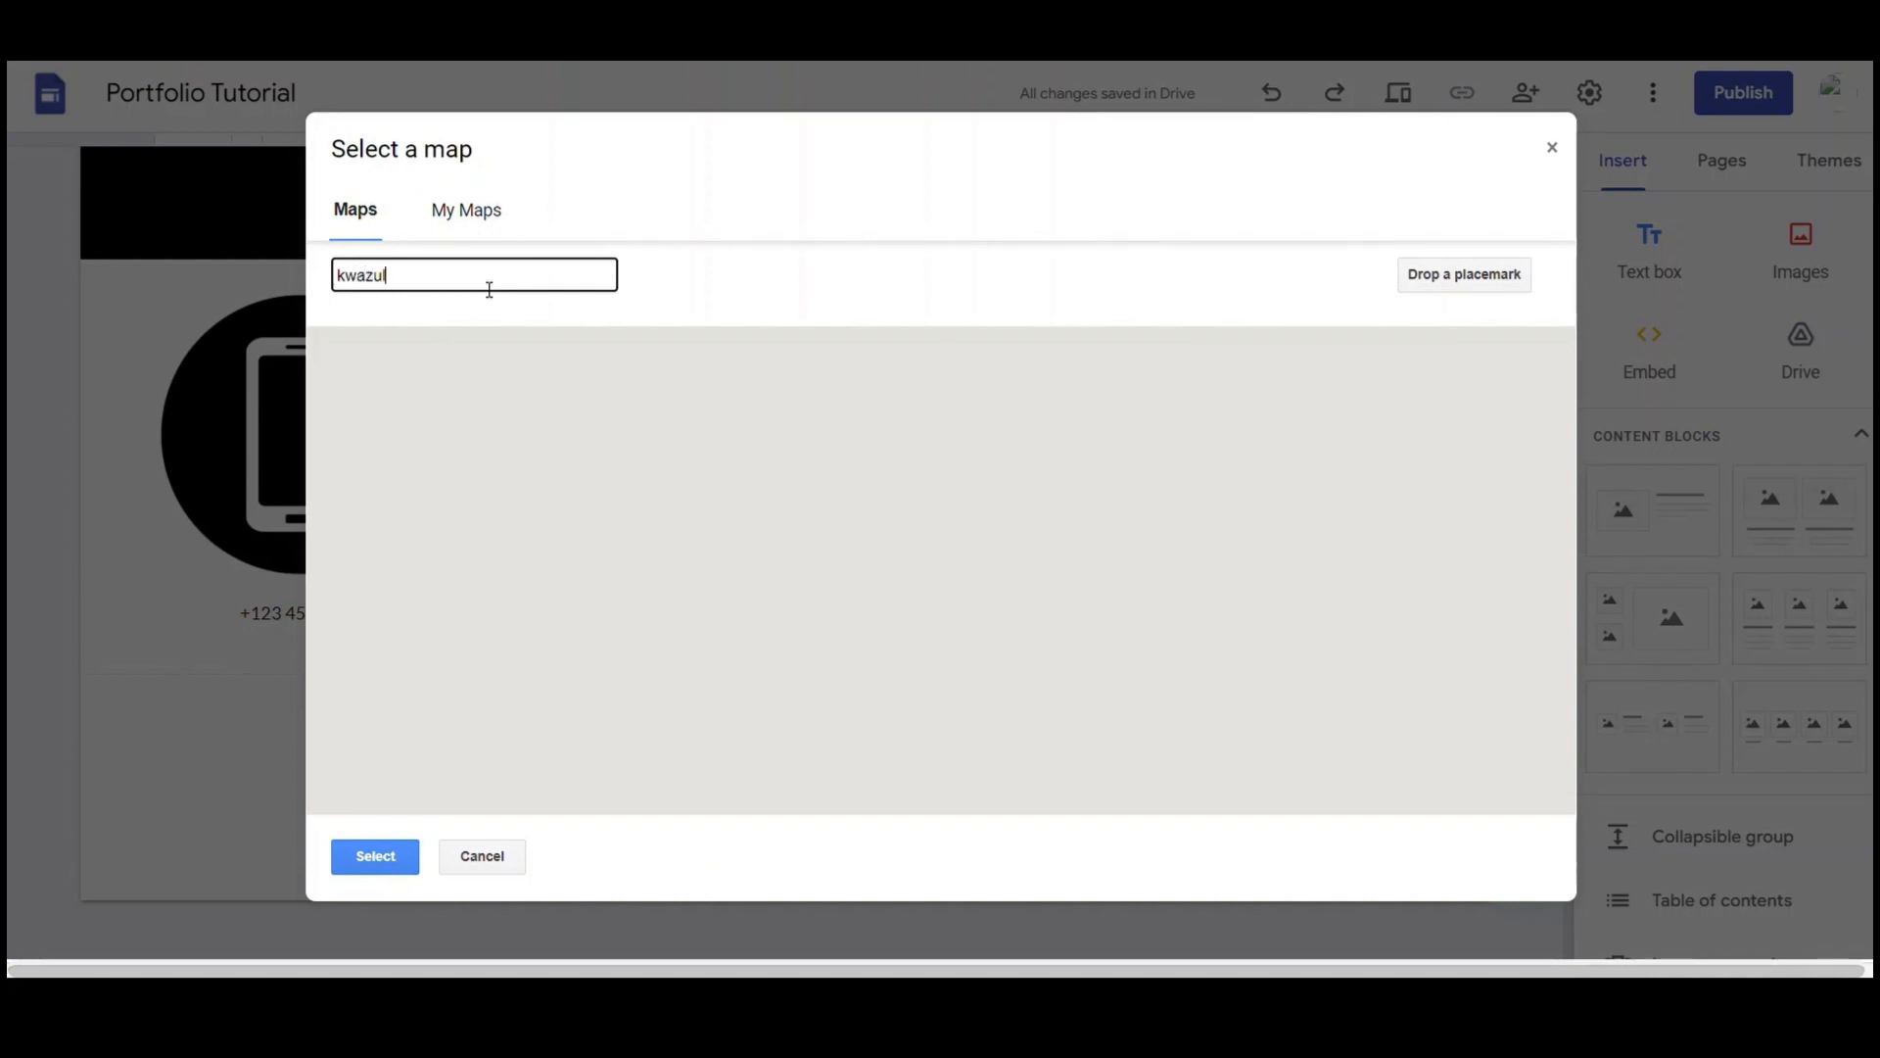
type("u ")
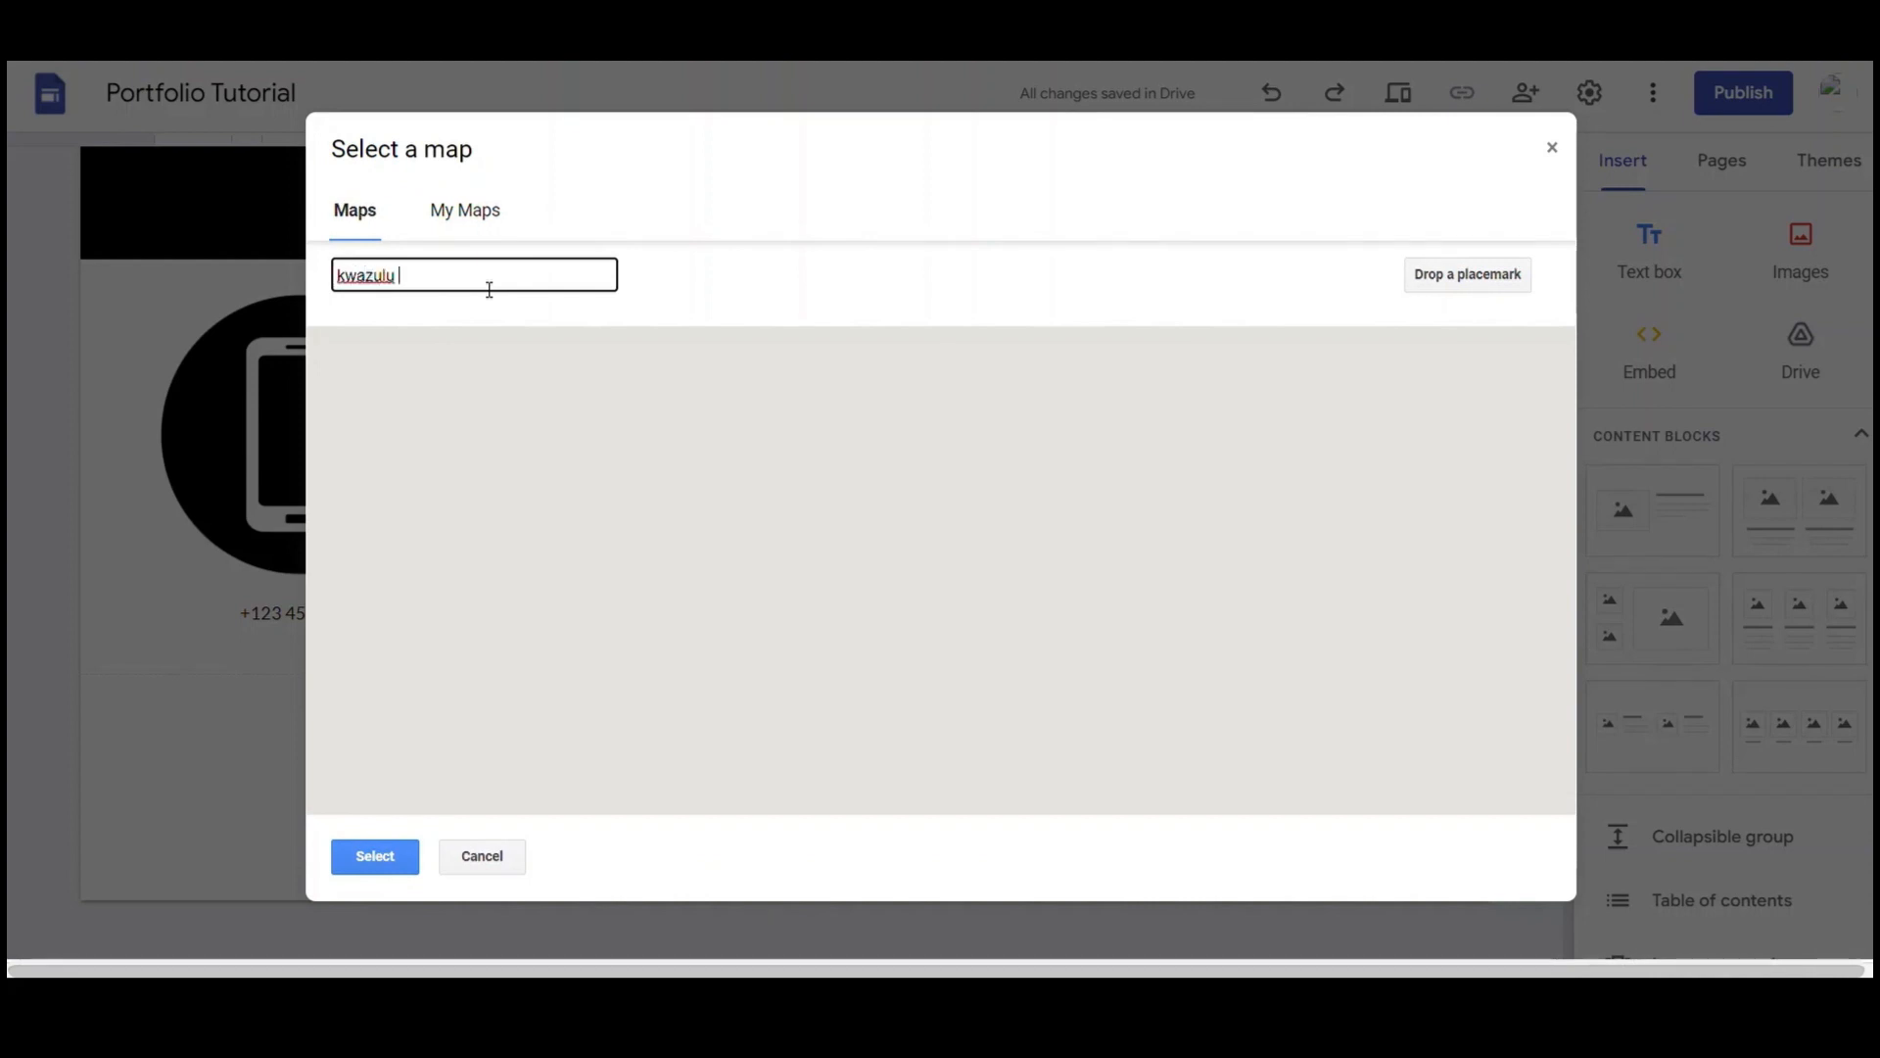
type("natal")
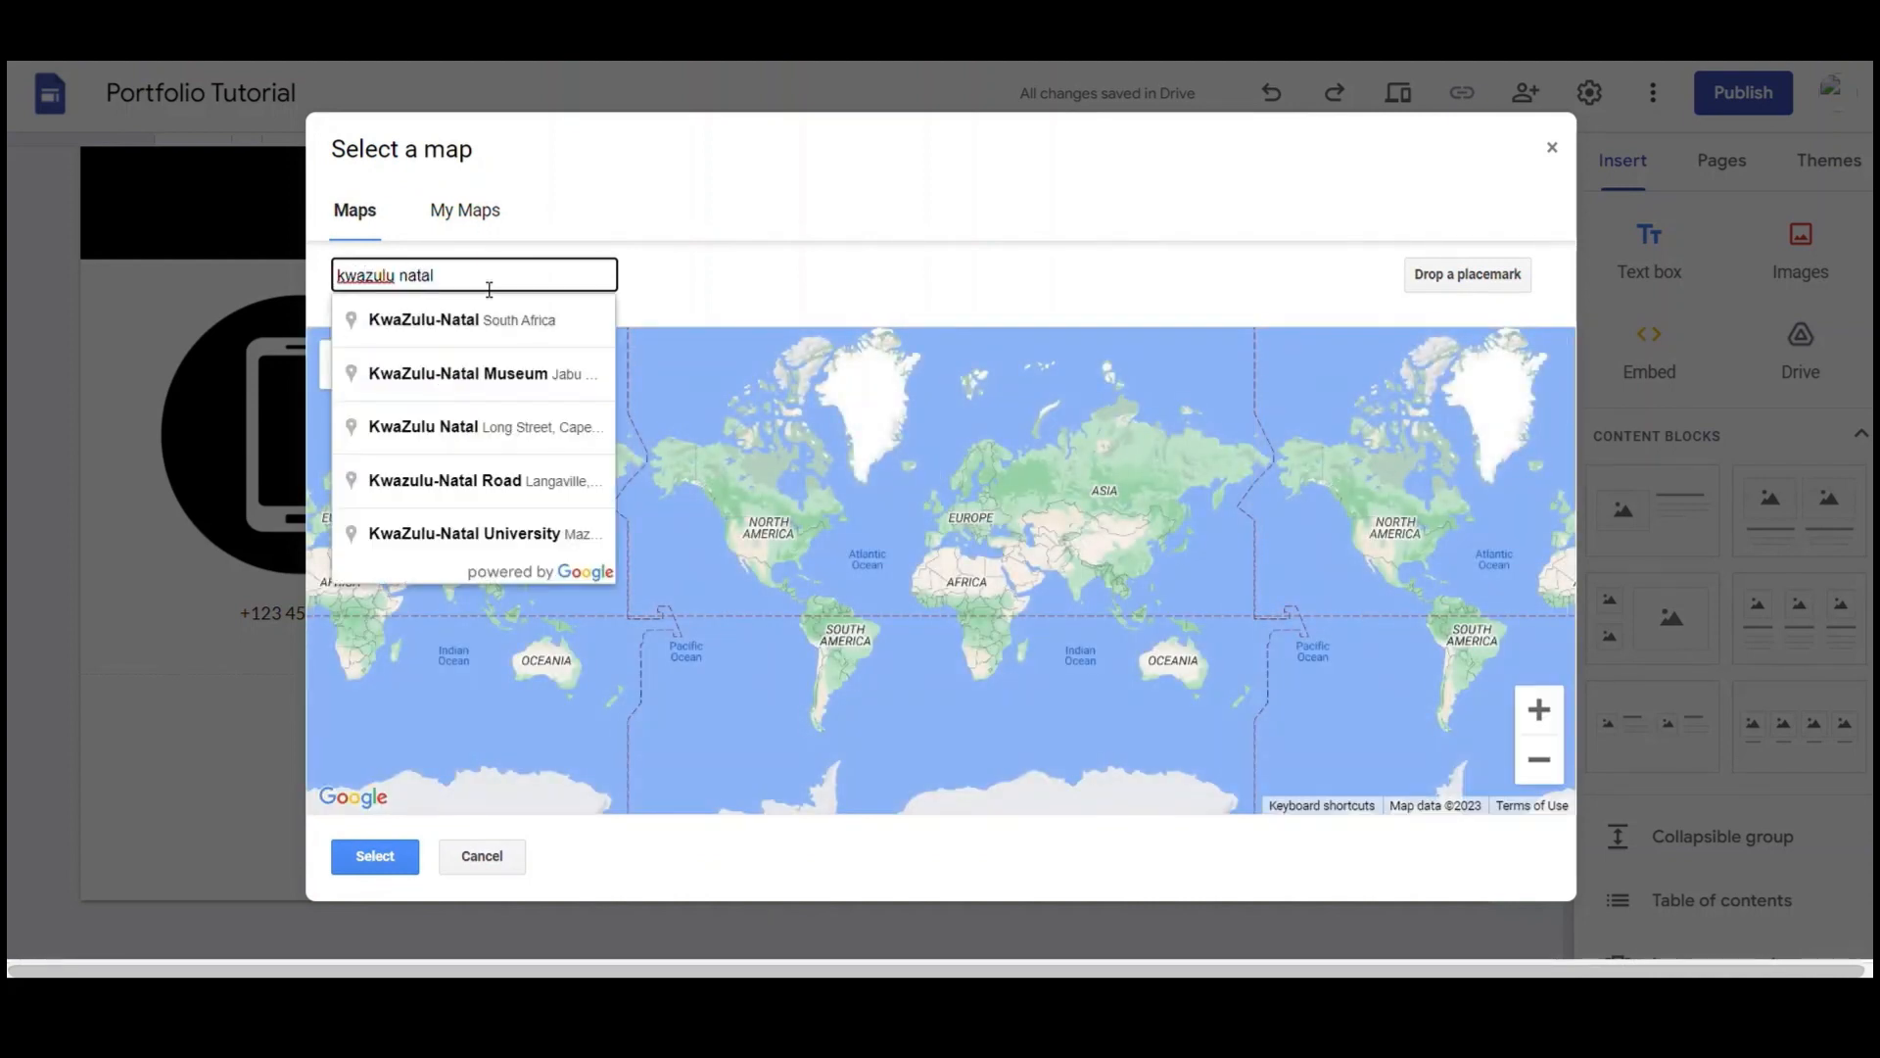
left_click(486, 331)
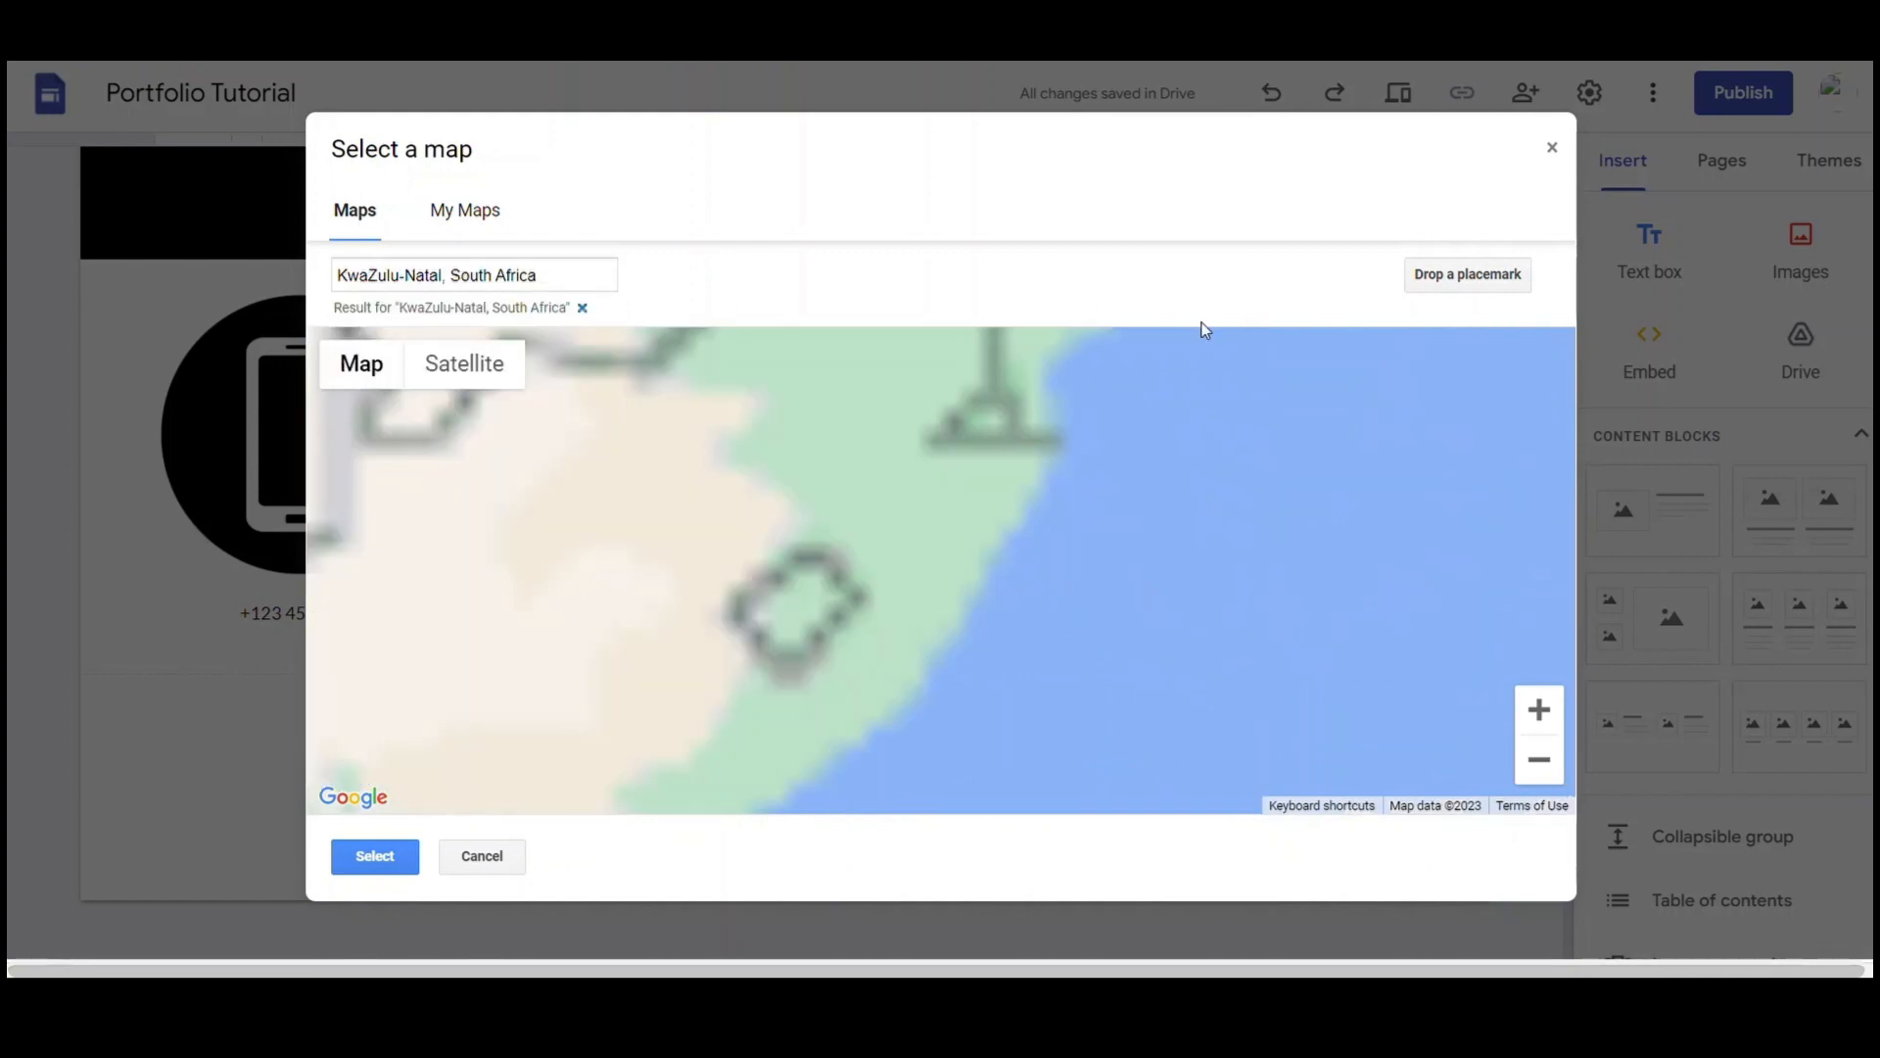
left_click(376, 870)
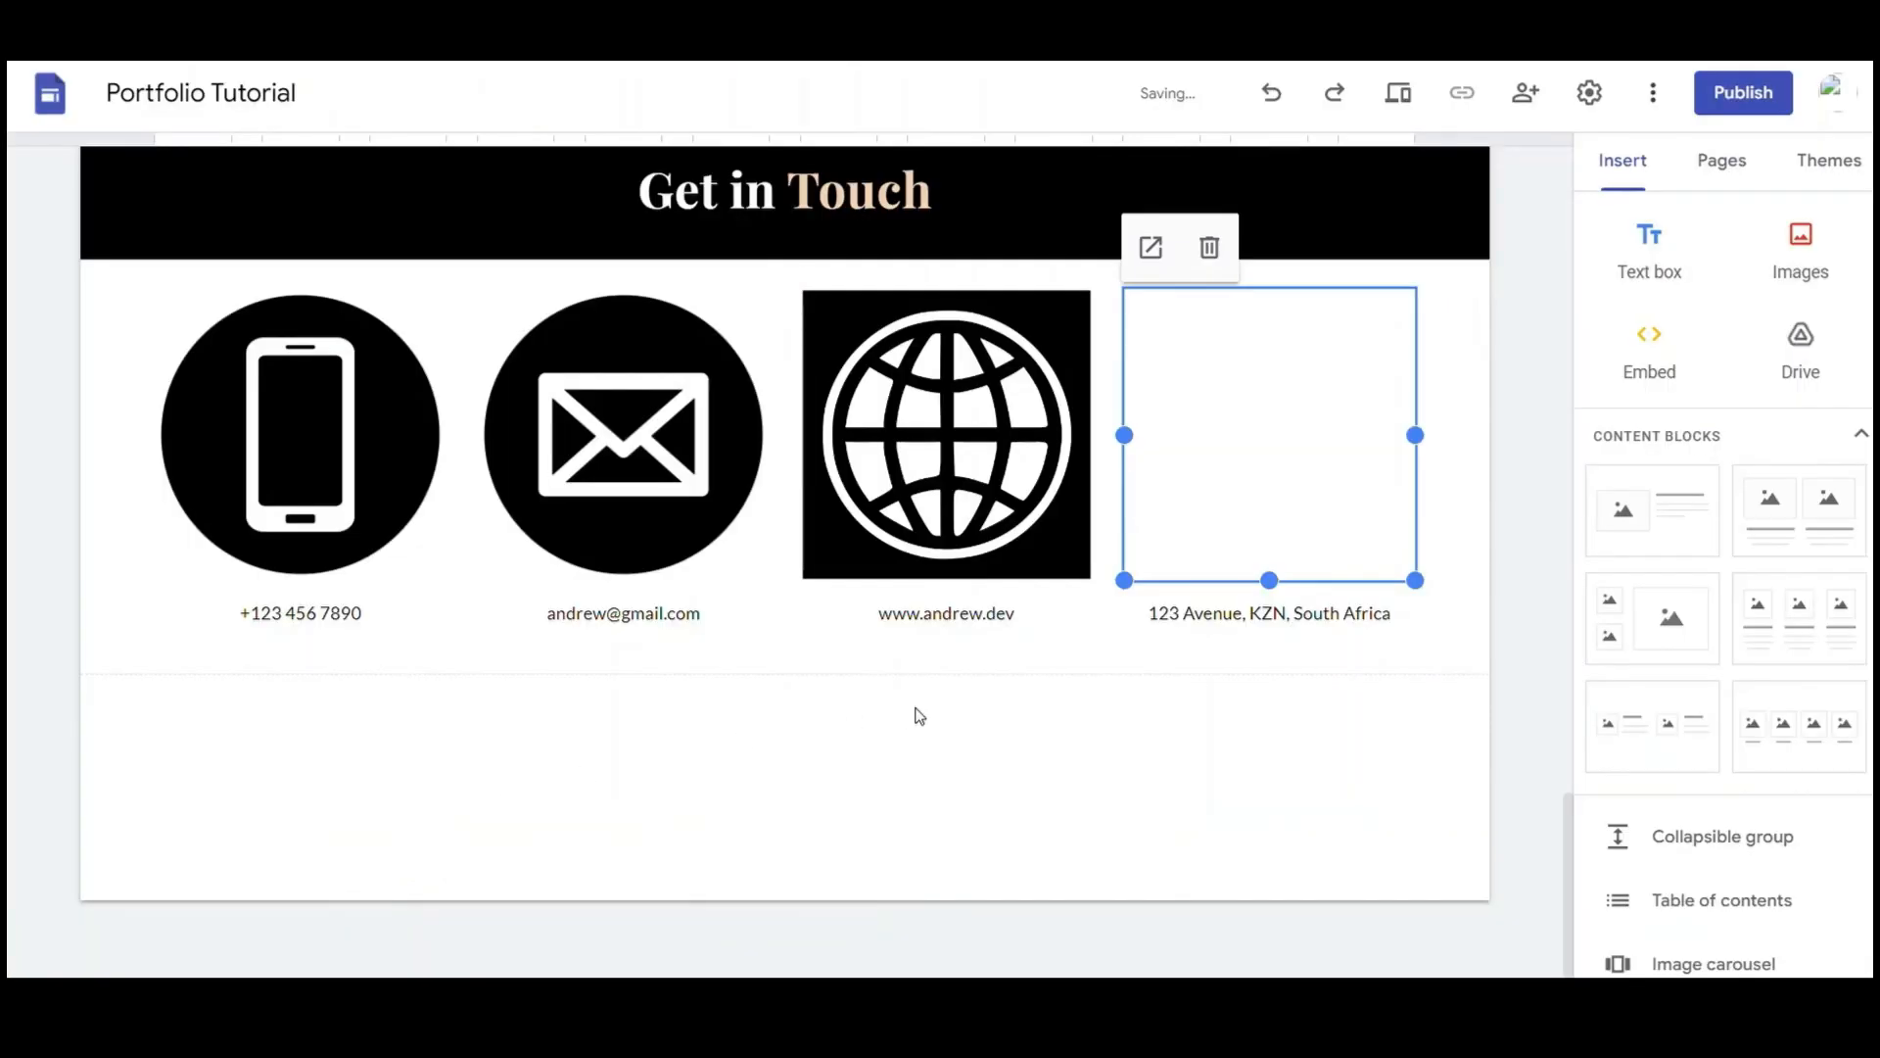
Apply the black Style 3 section colour to Get in Touch and select the hidden globe image
left_click(996, 742)
left_click(49, 432)
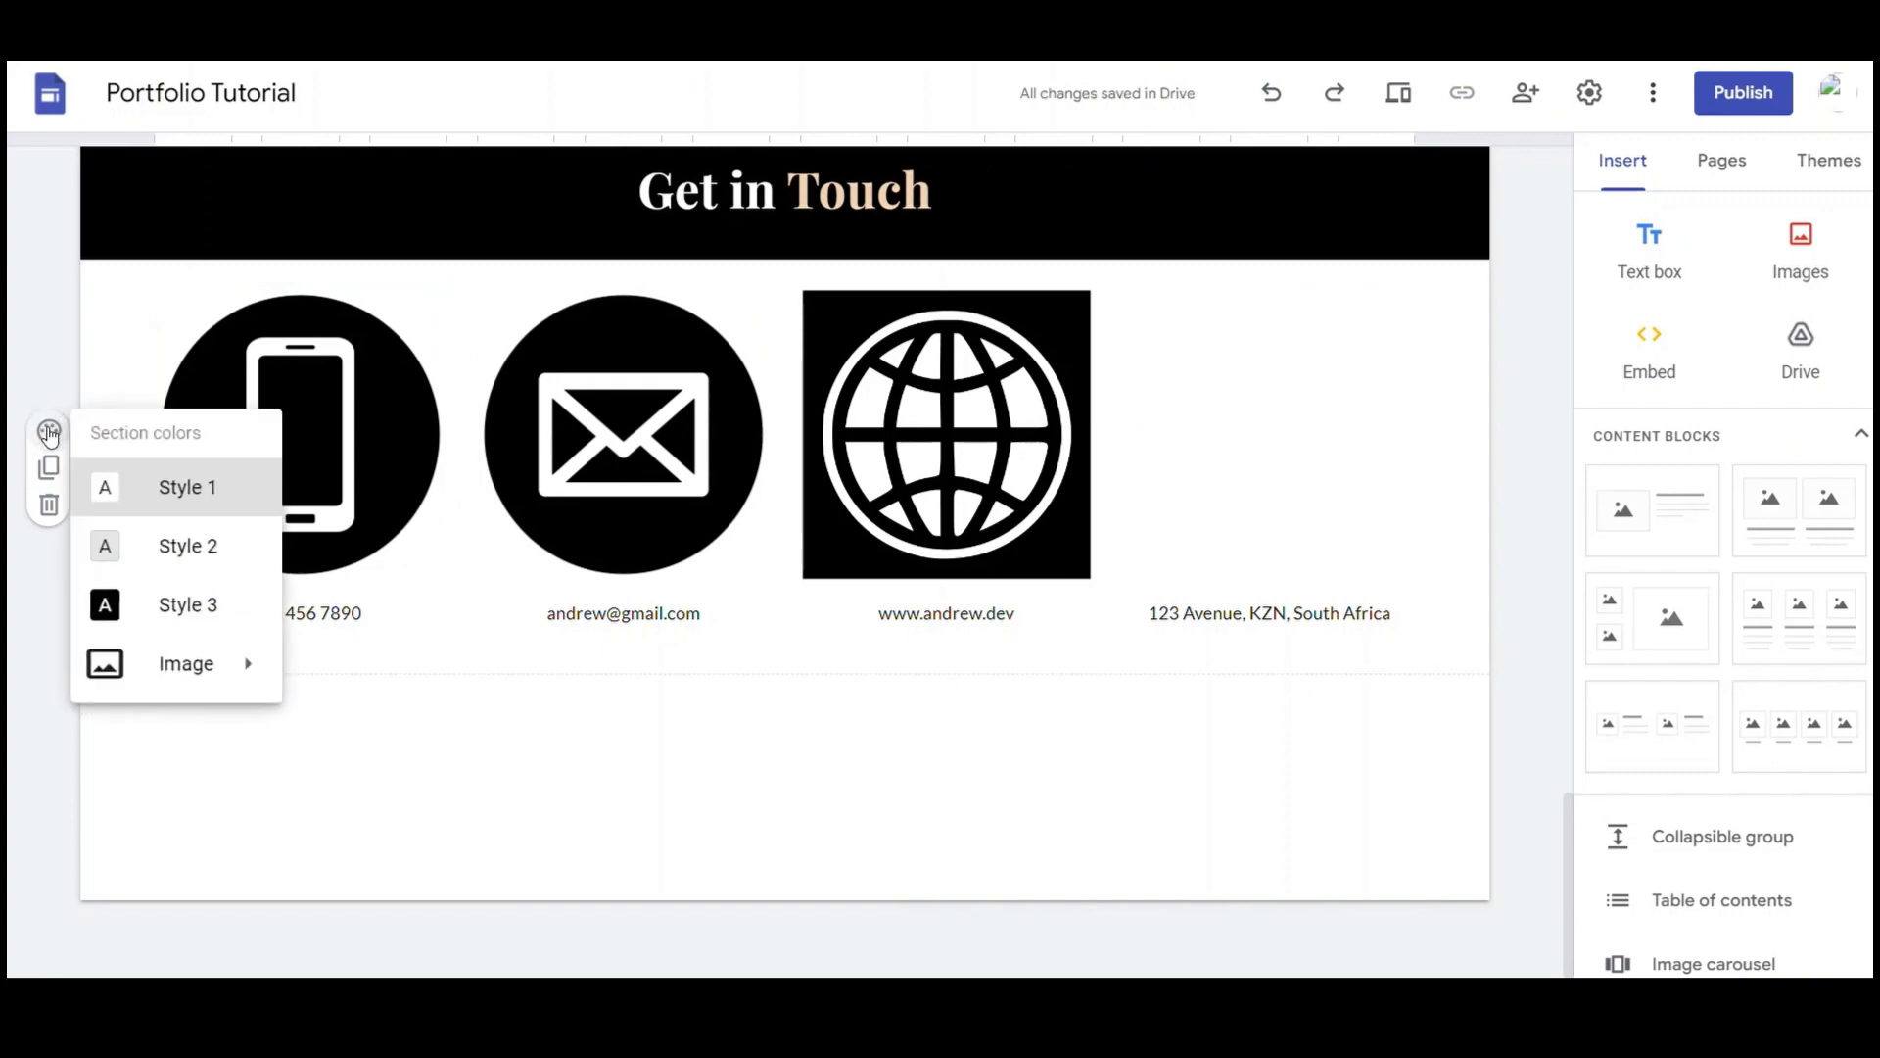
left_click(175, 607)
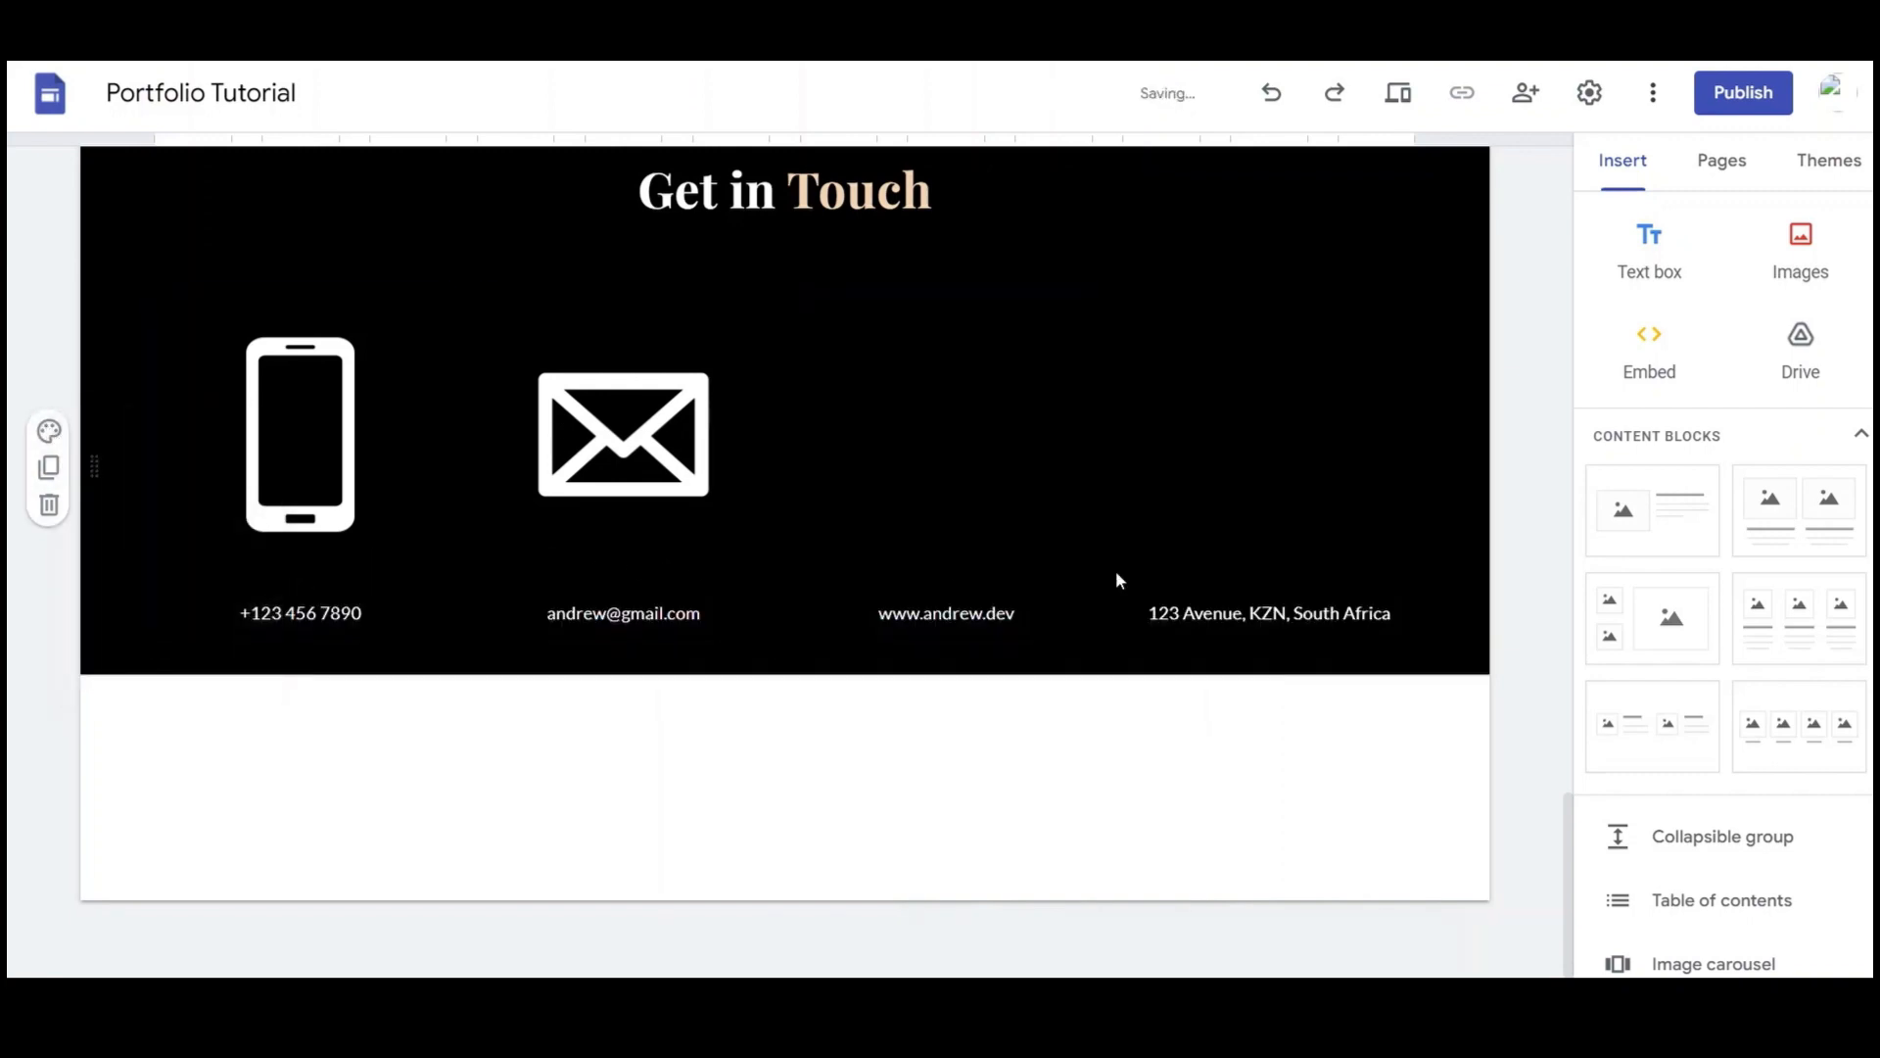
left_click(991, 508)
left_click(491, 276)
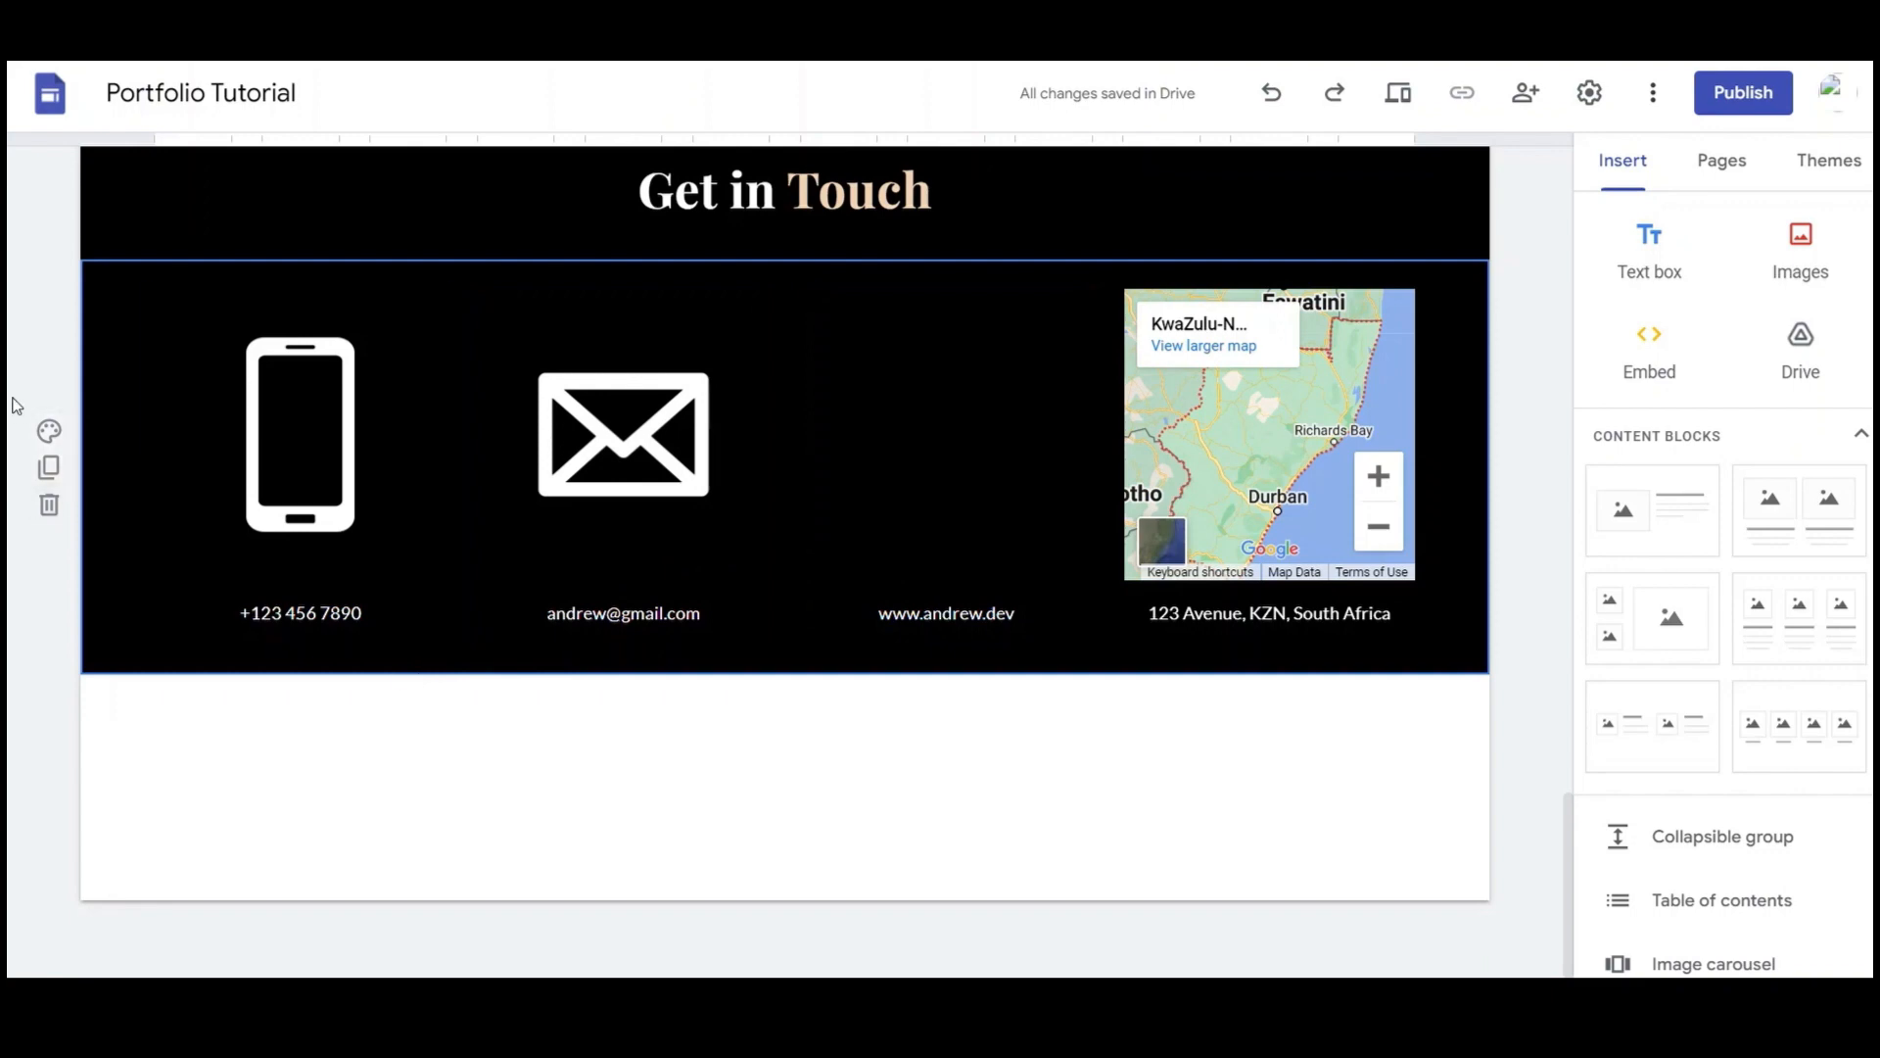
left_click(46, 440)
left_click(168, 505)
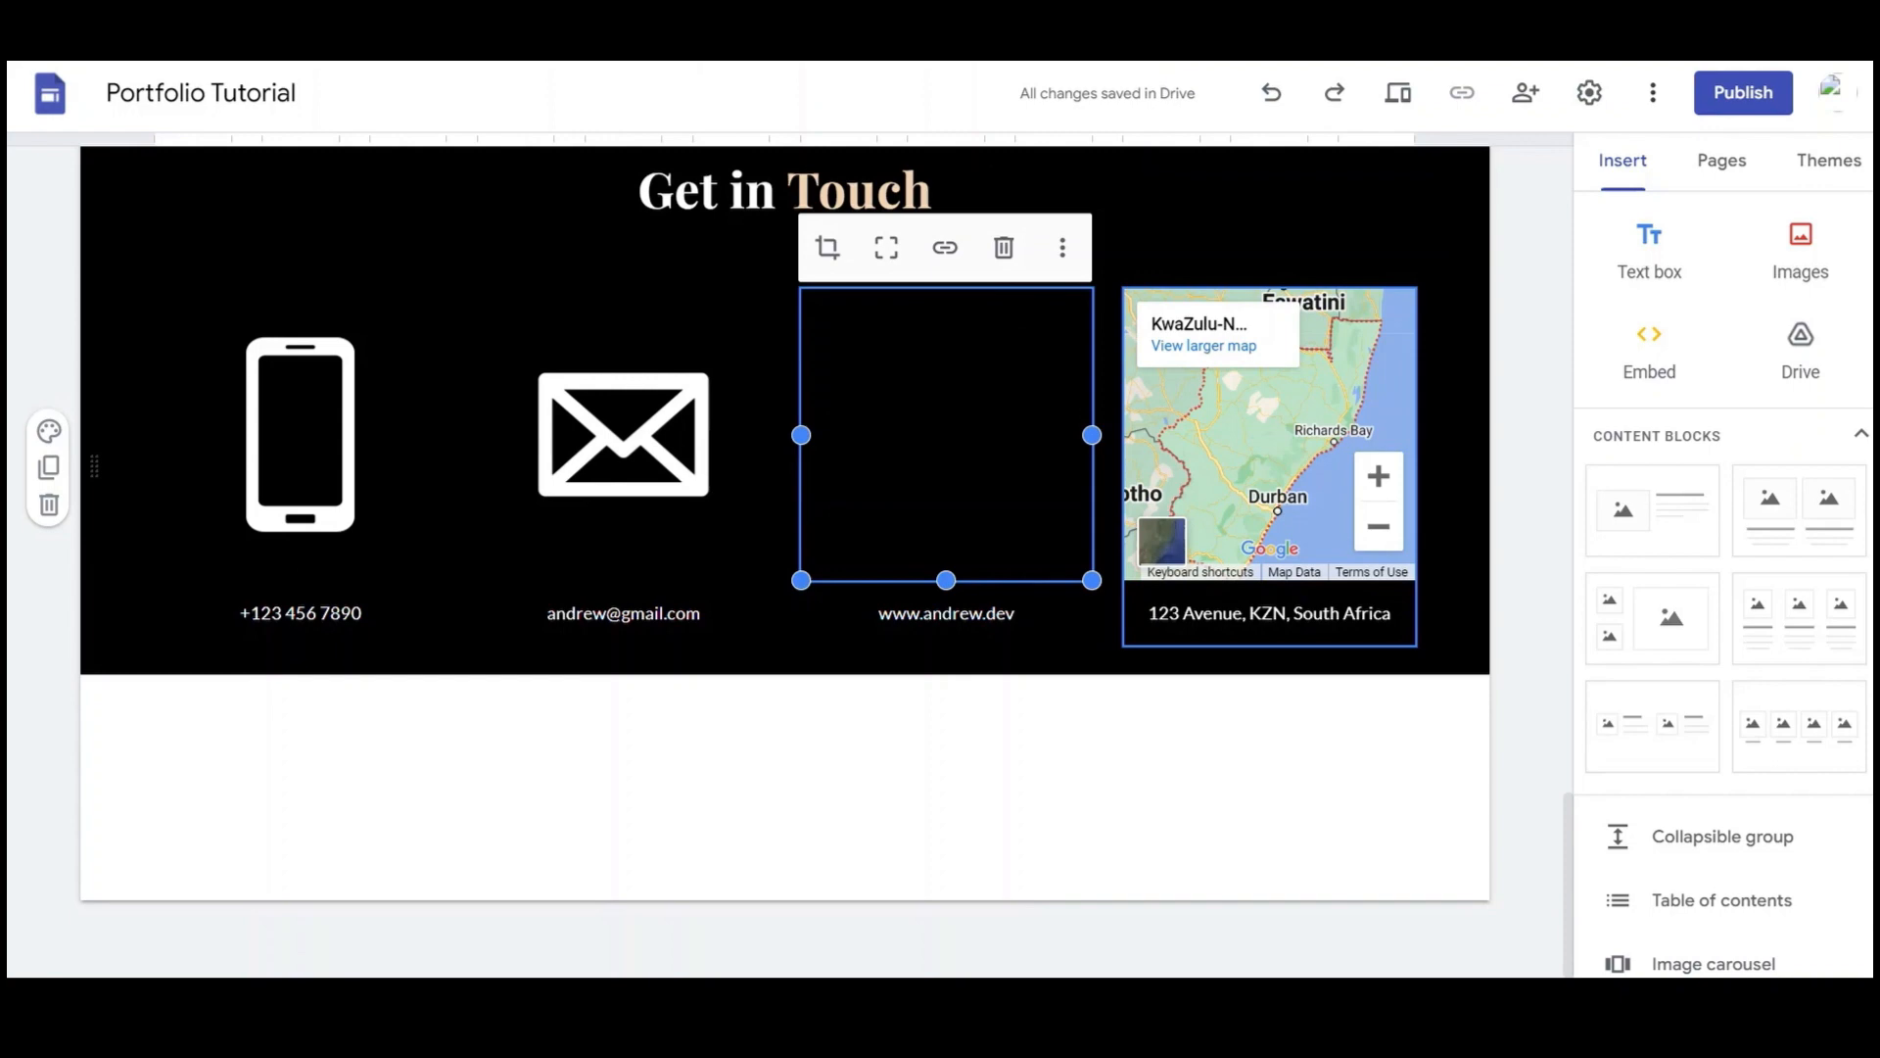
Replace the globe image by searching Google Images for 'website icon png'
left_click(1063, 247)
mouse_move(1190, 311)
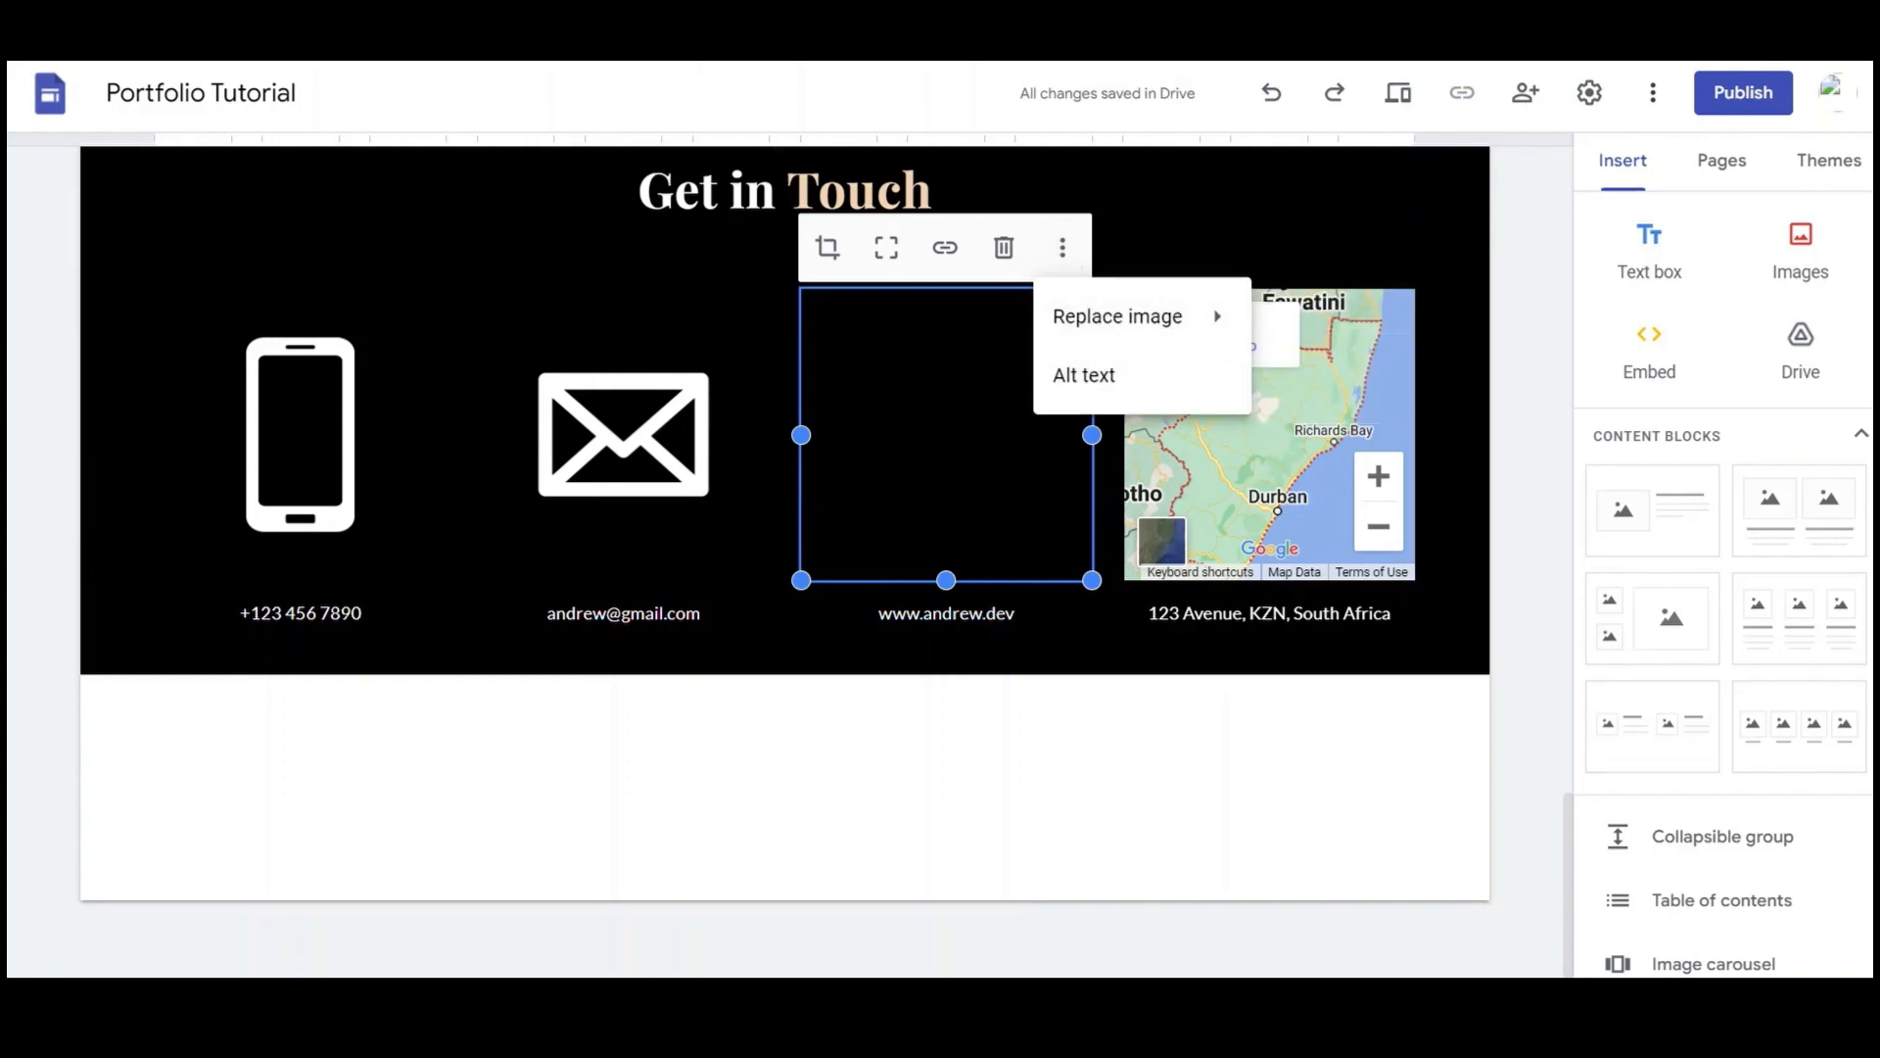
left_click(1303, 386)
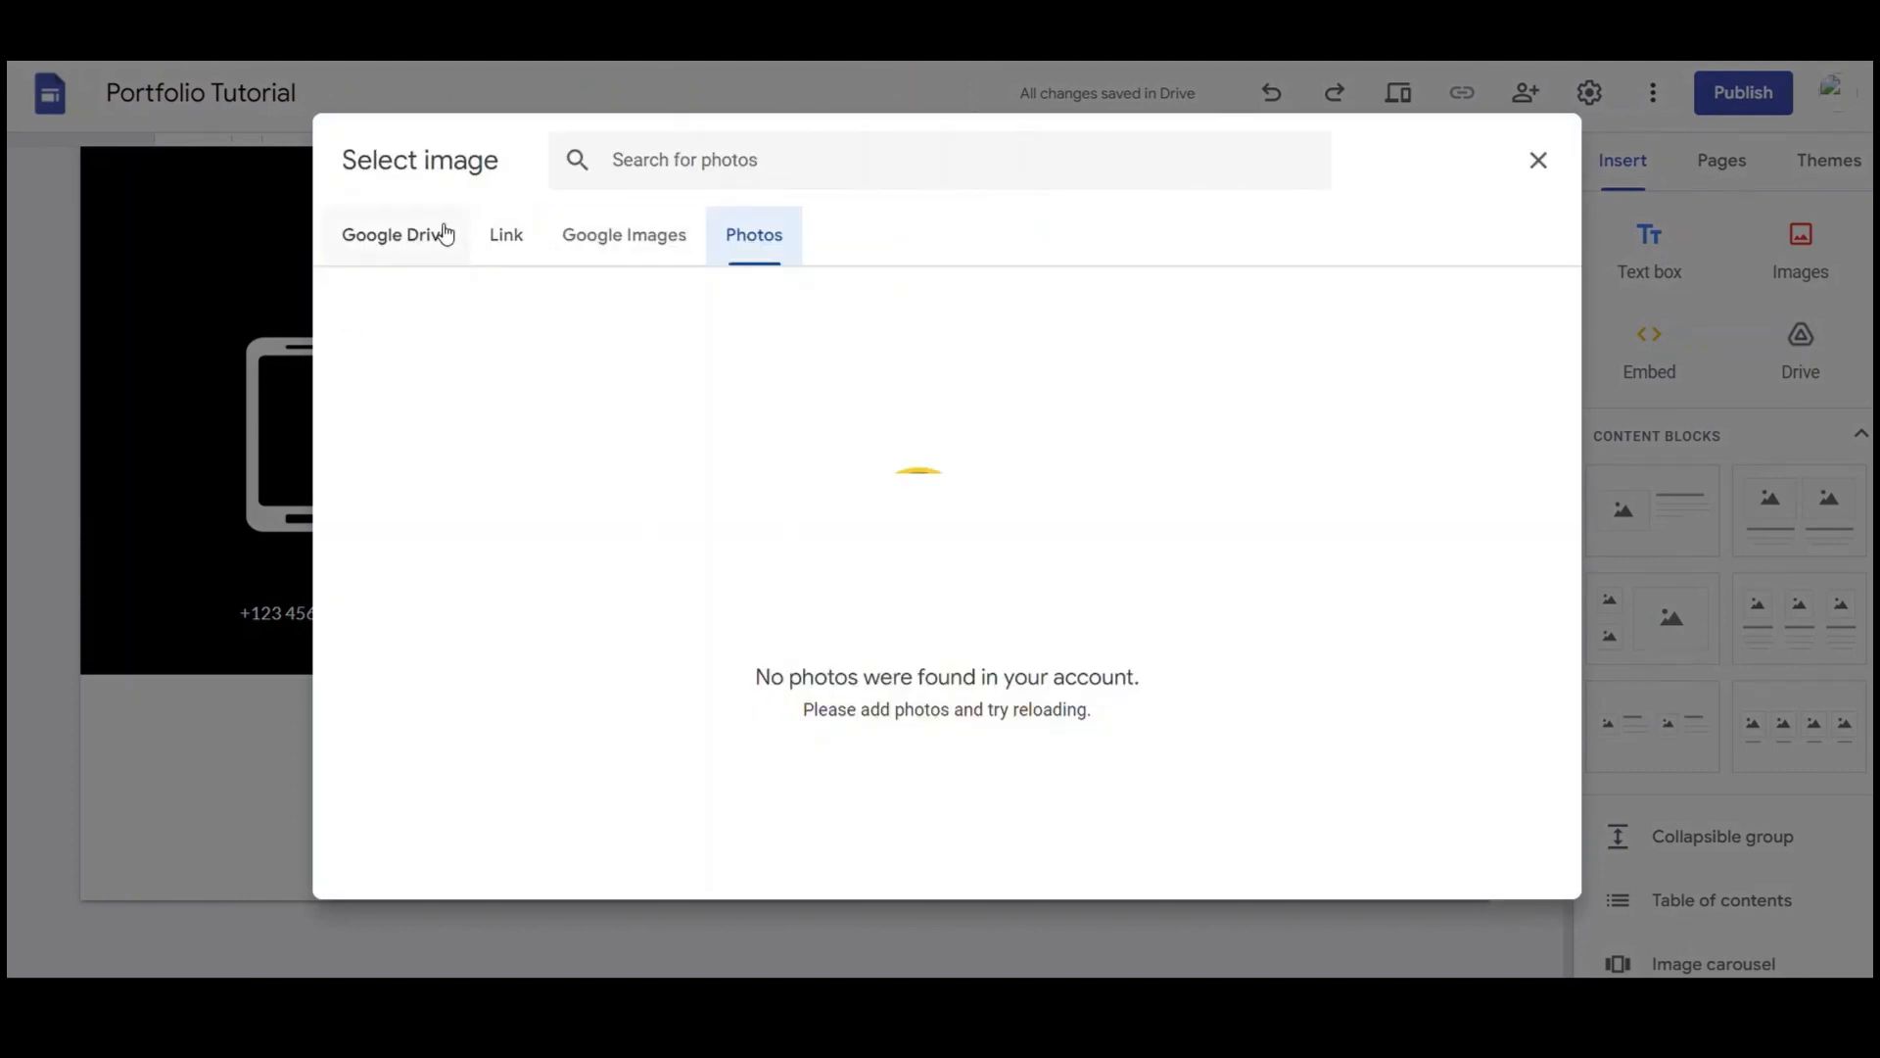
left_click(603, 237)
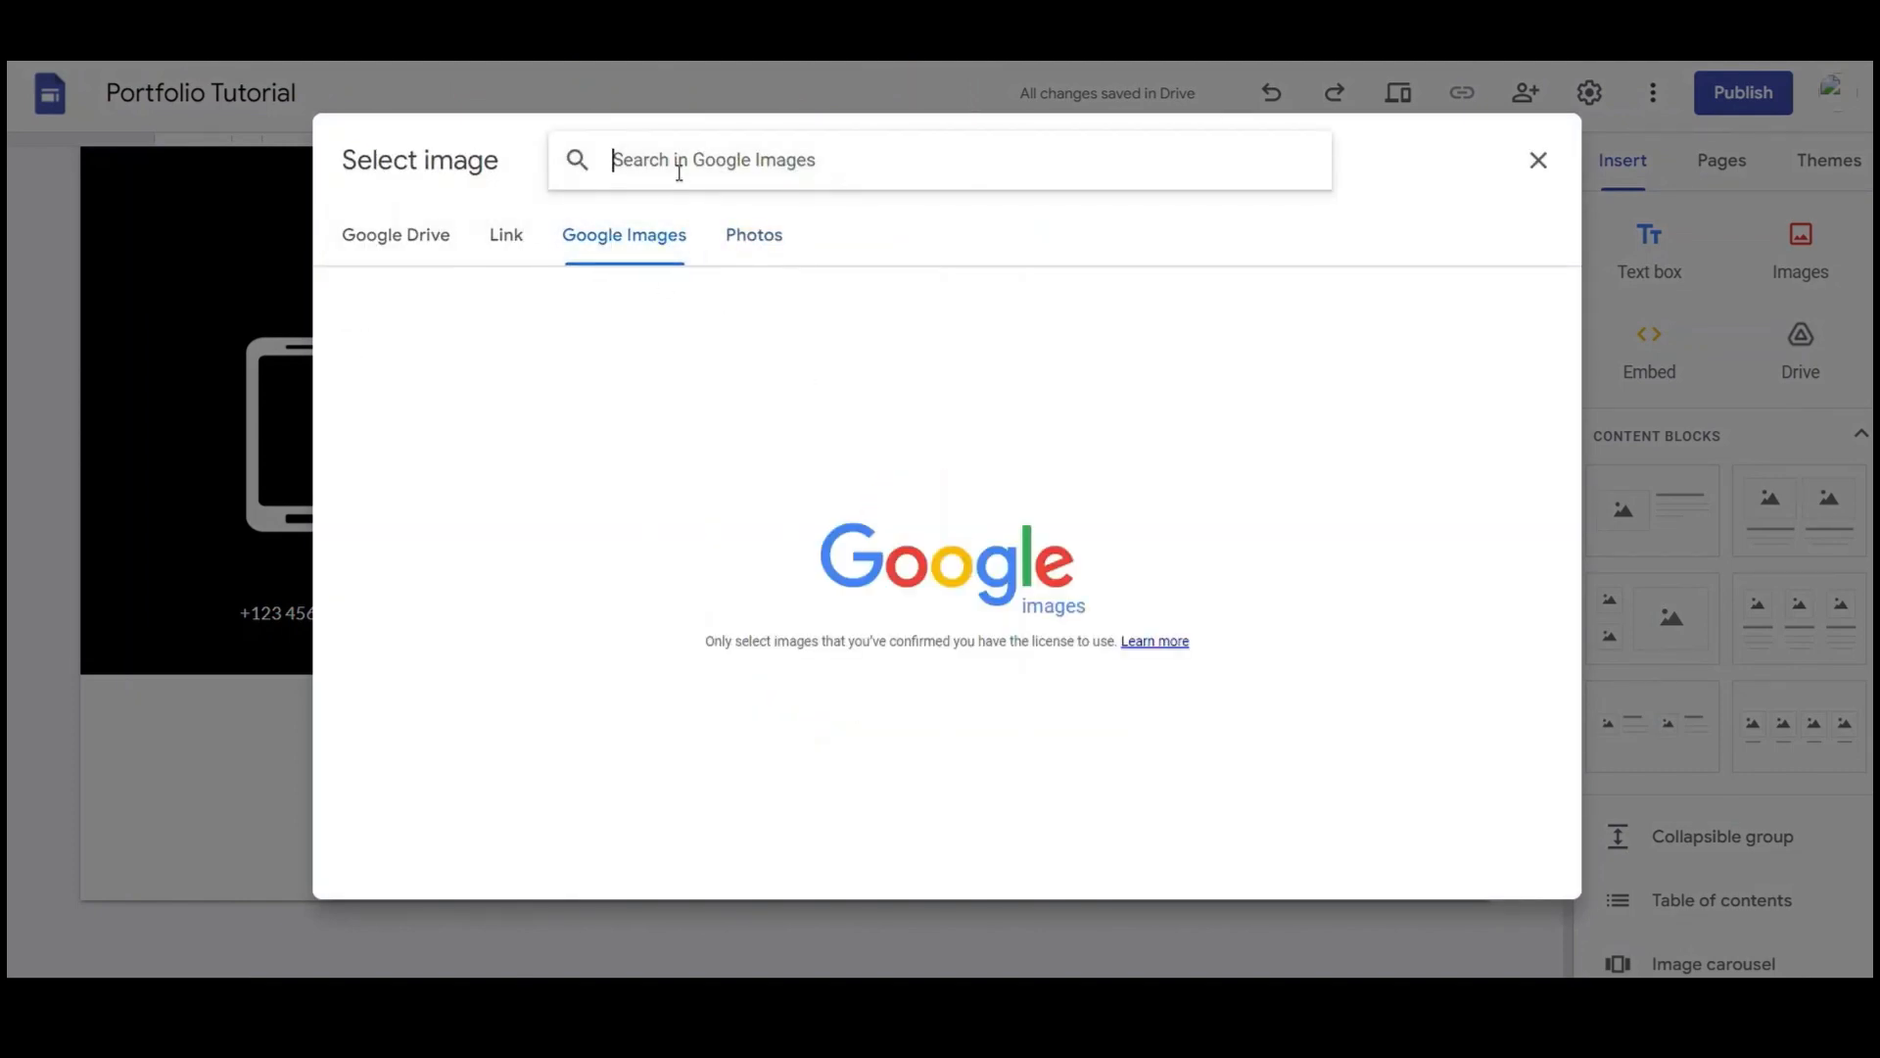
type("w")
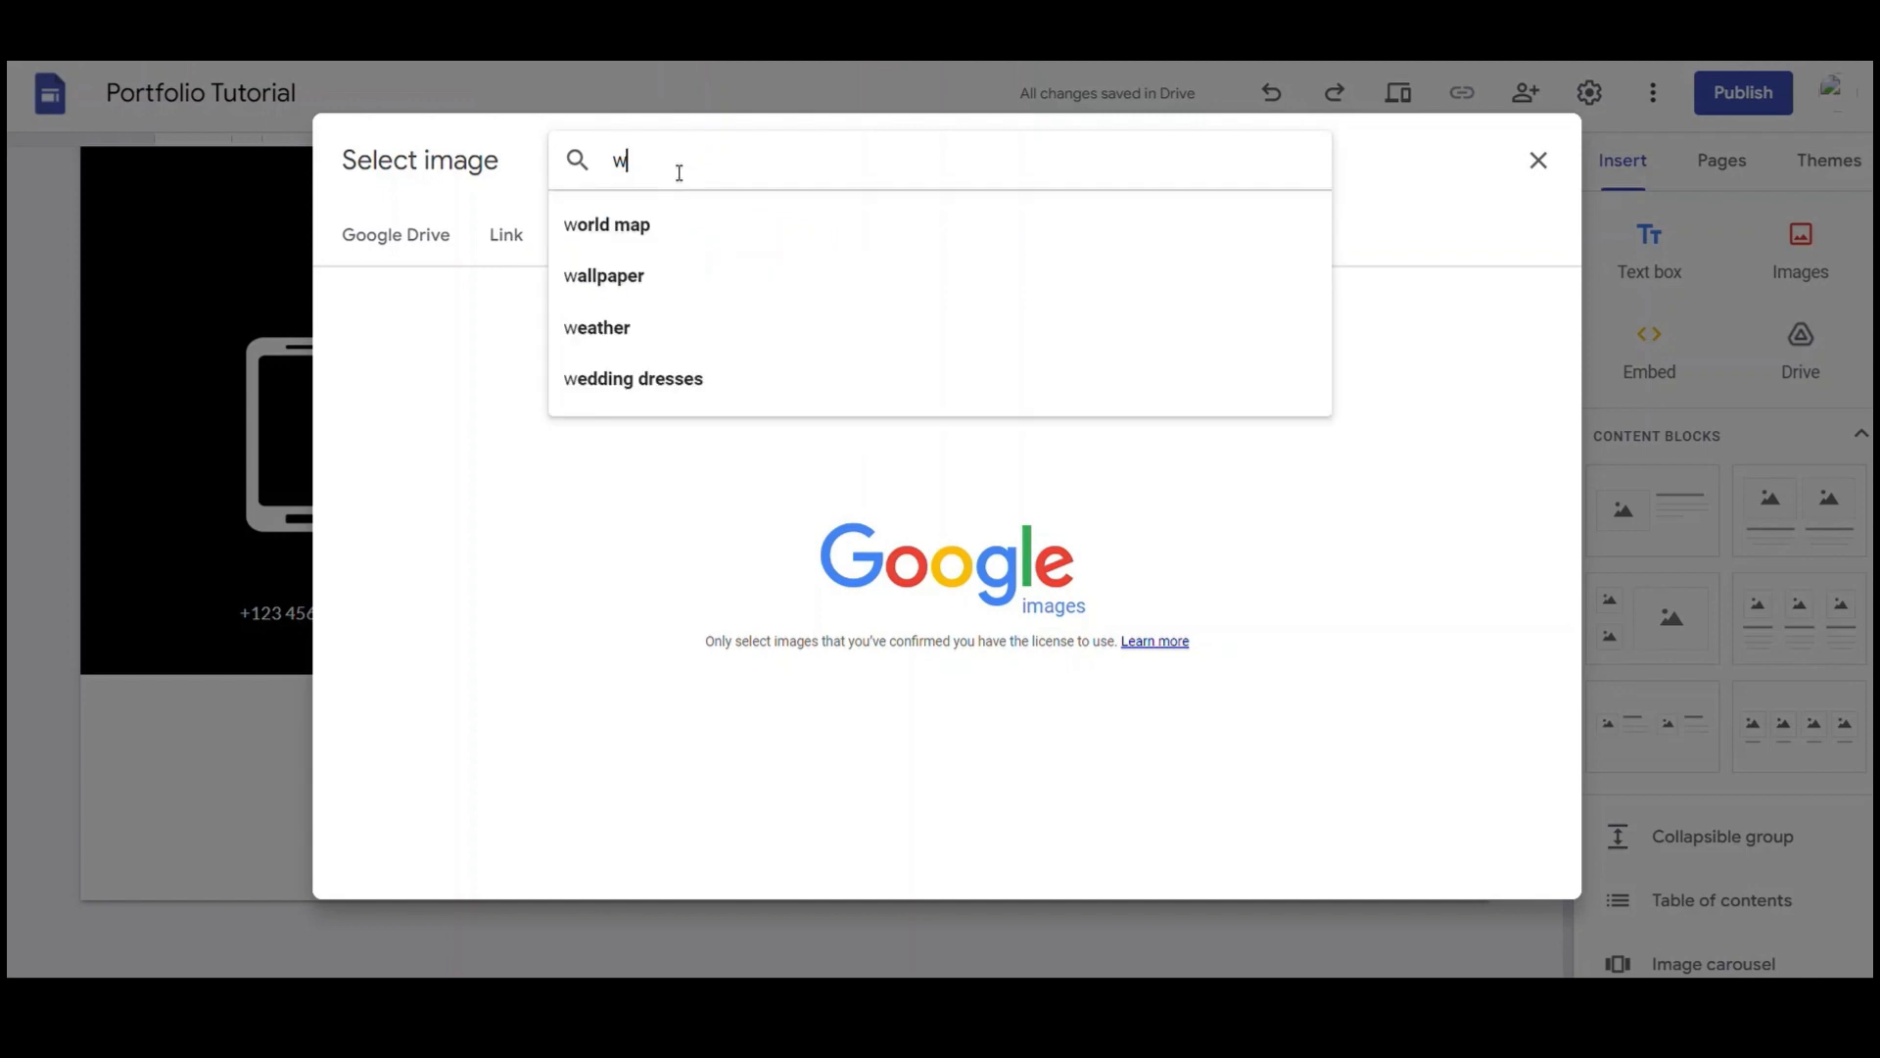
type("ebsite icon png")
key("Return")
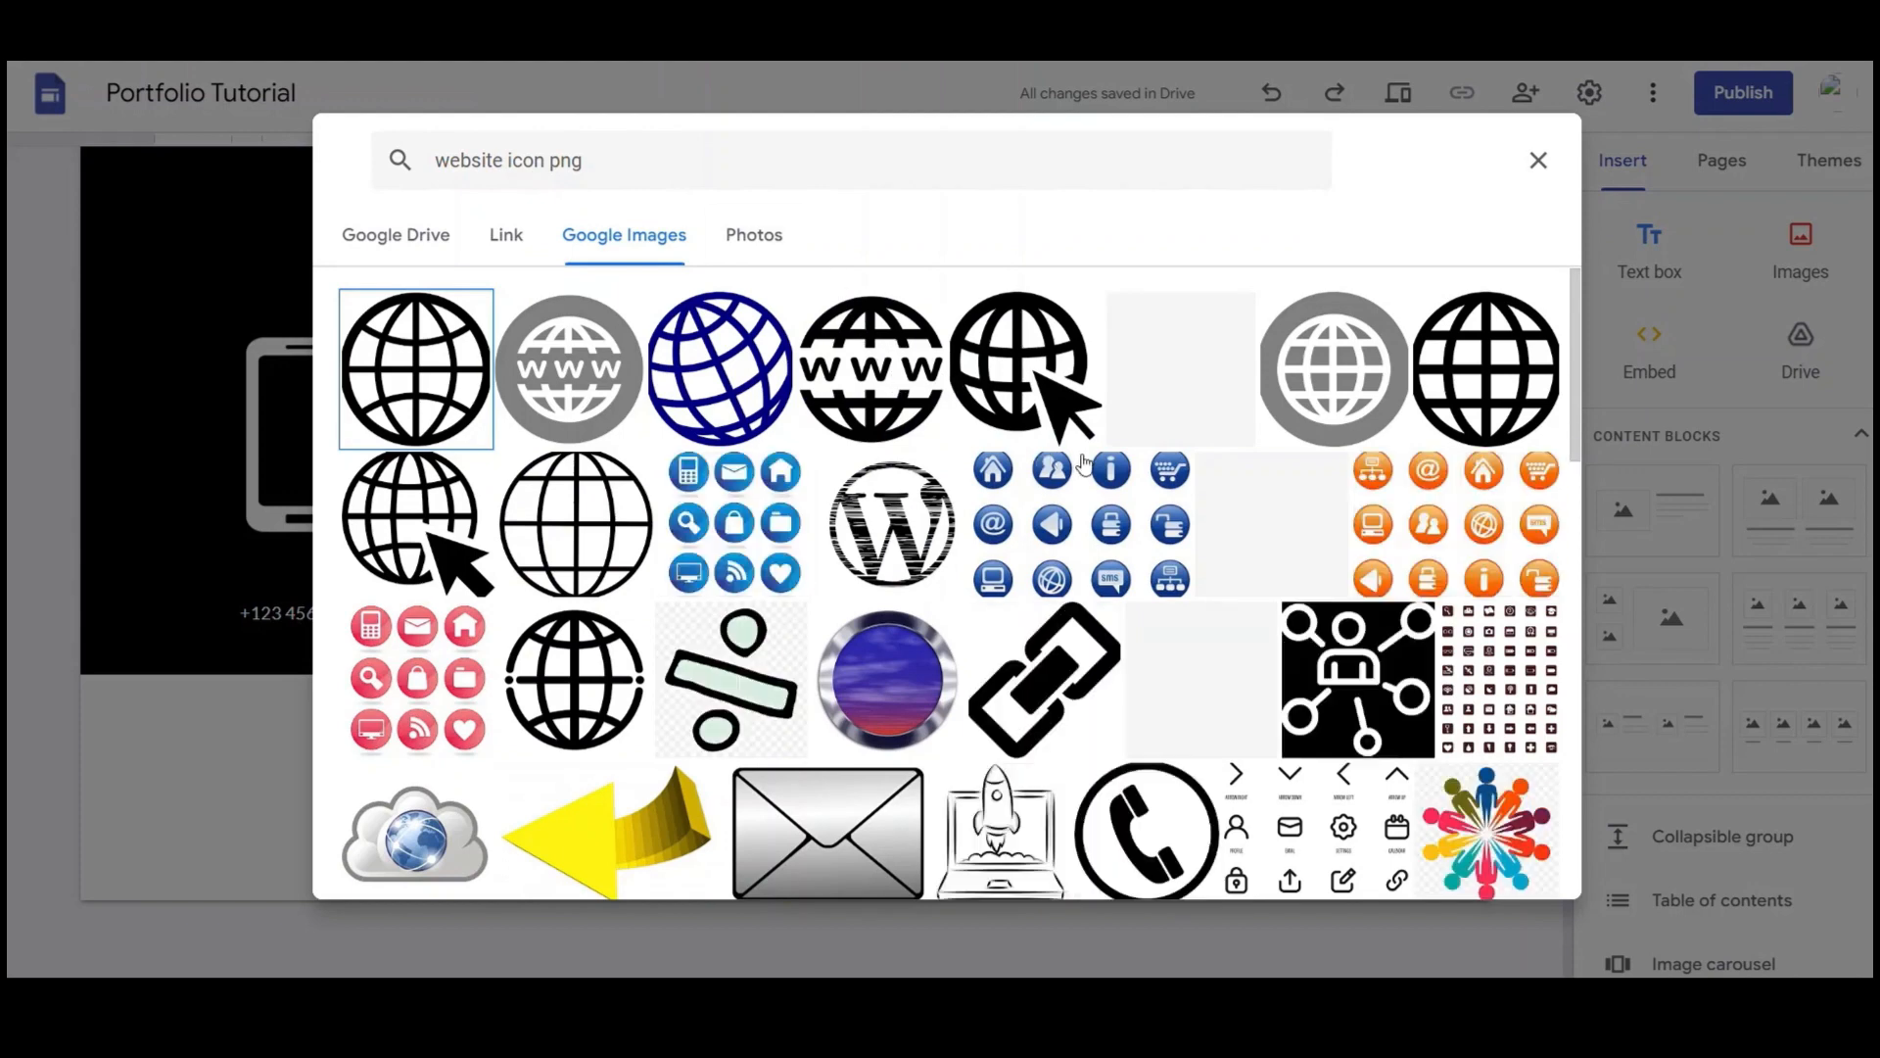
Insert the black WWW icon from the results in place of the globe
scroll(1073, 480, "down", 2)
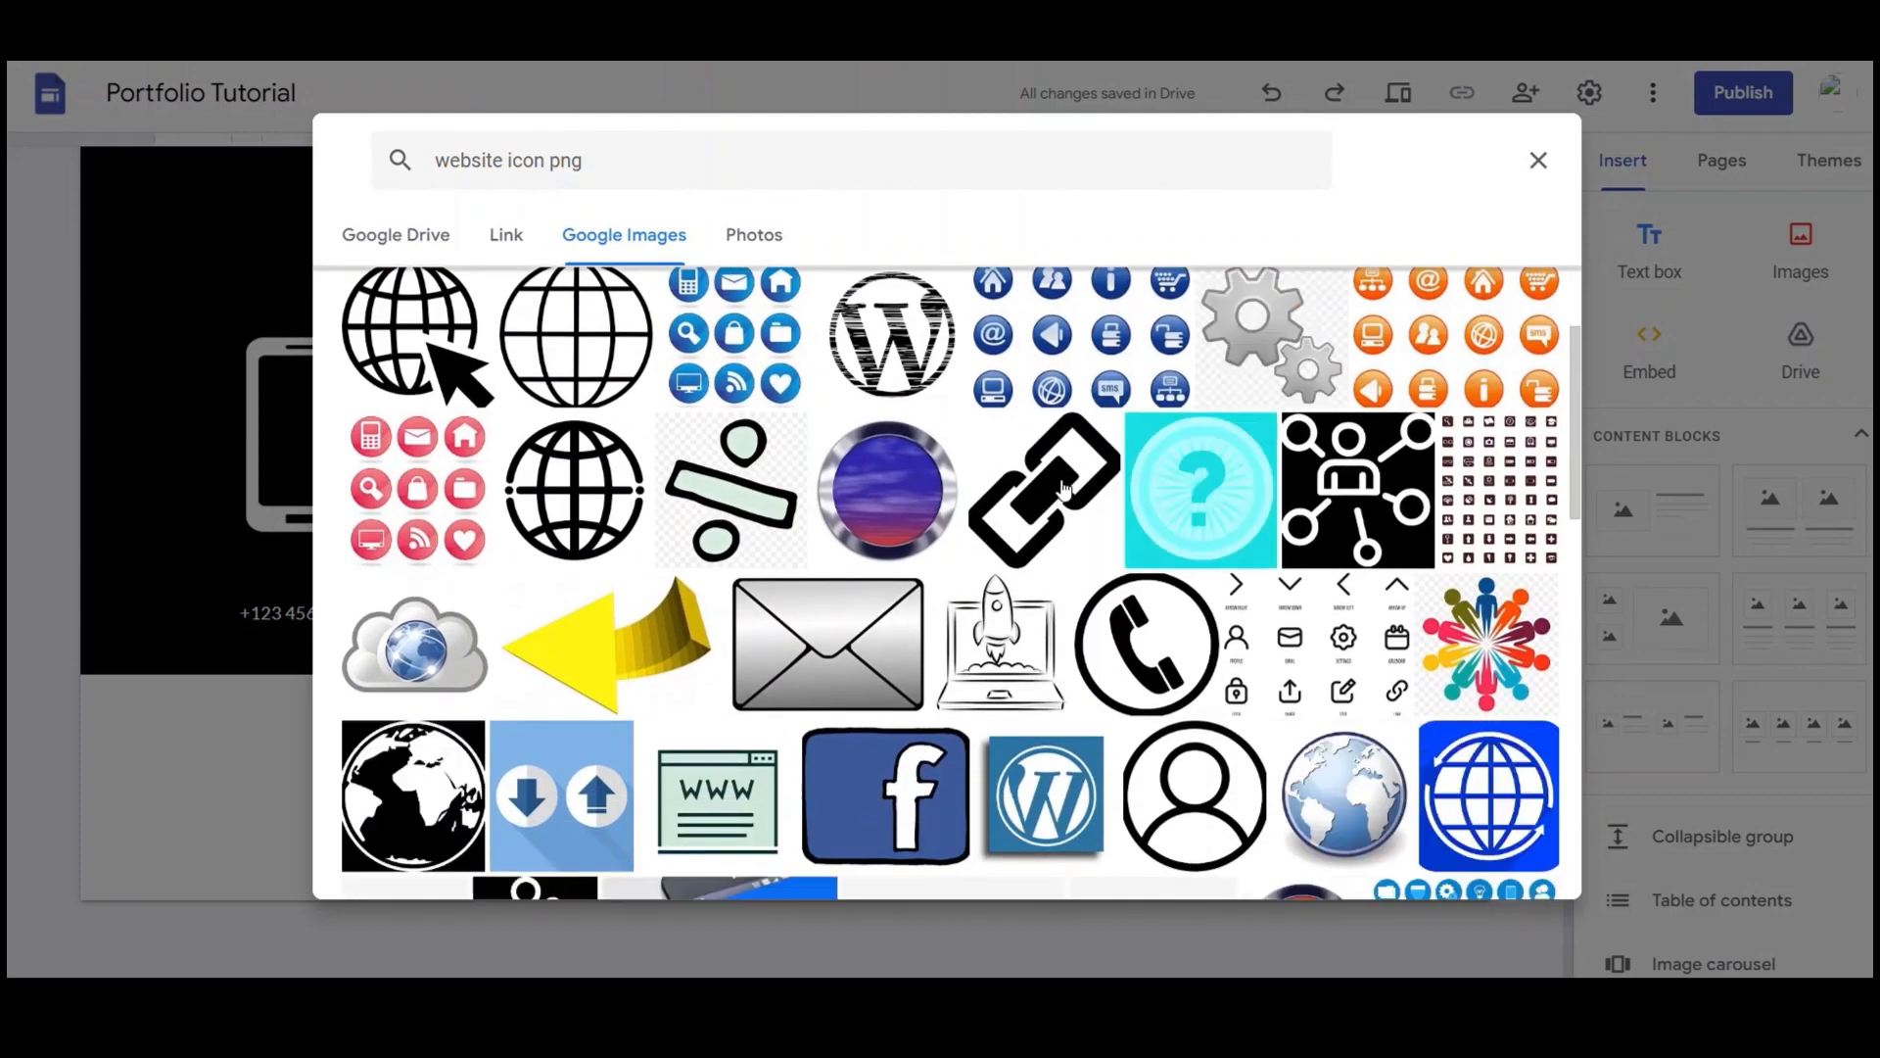
scroll(819, 532, "down", 5)
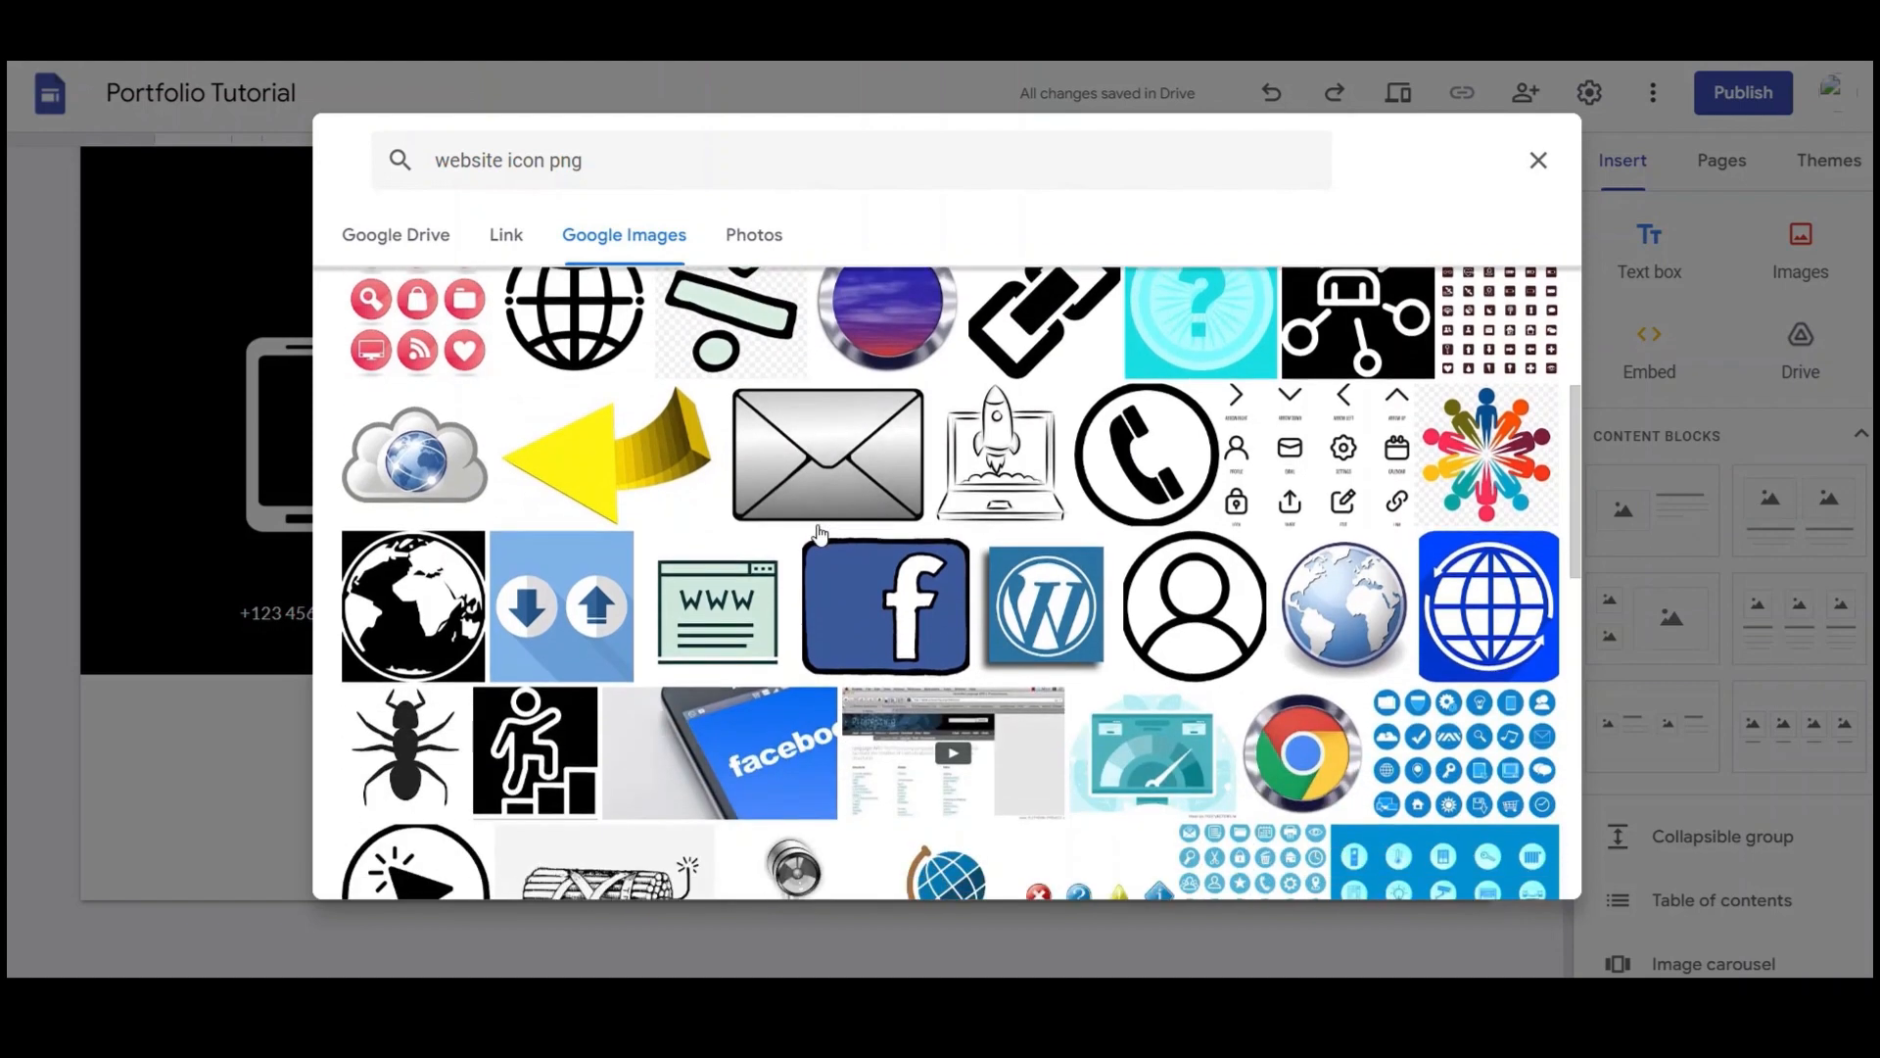
scroll(820, 533, "down", 2)
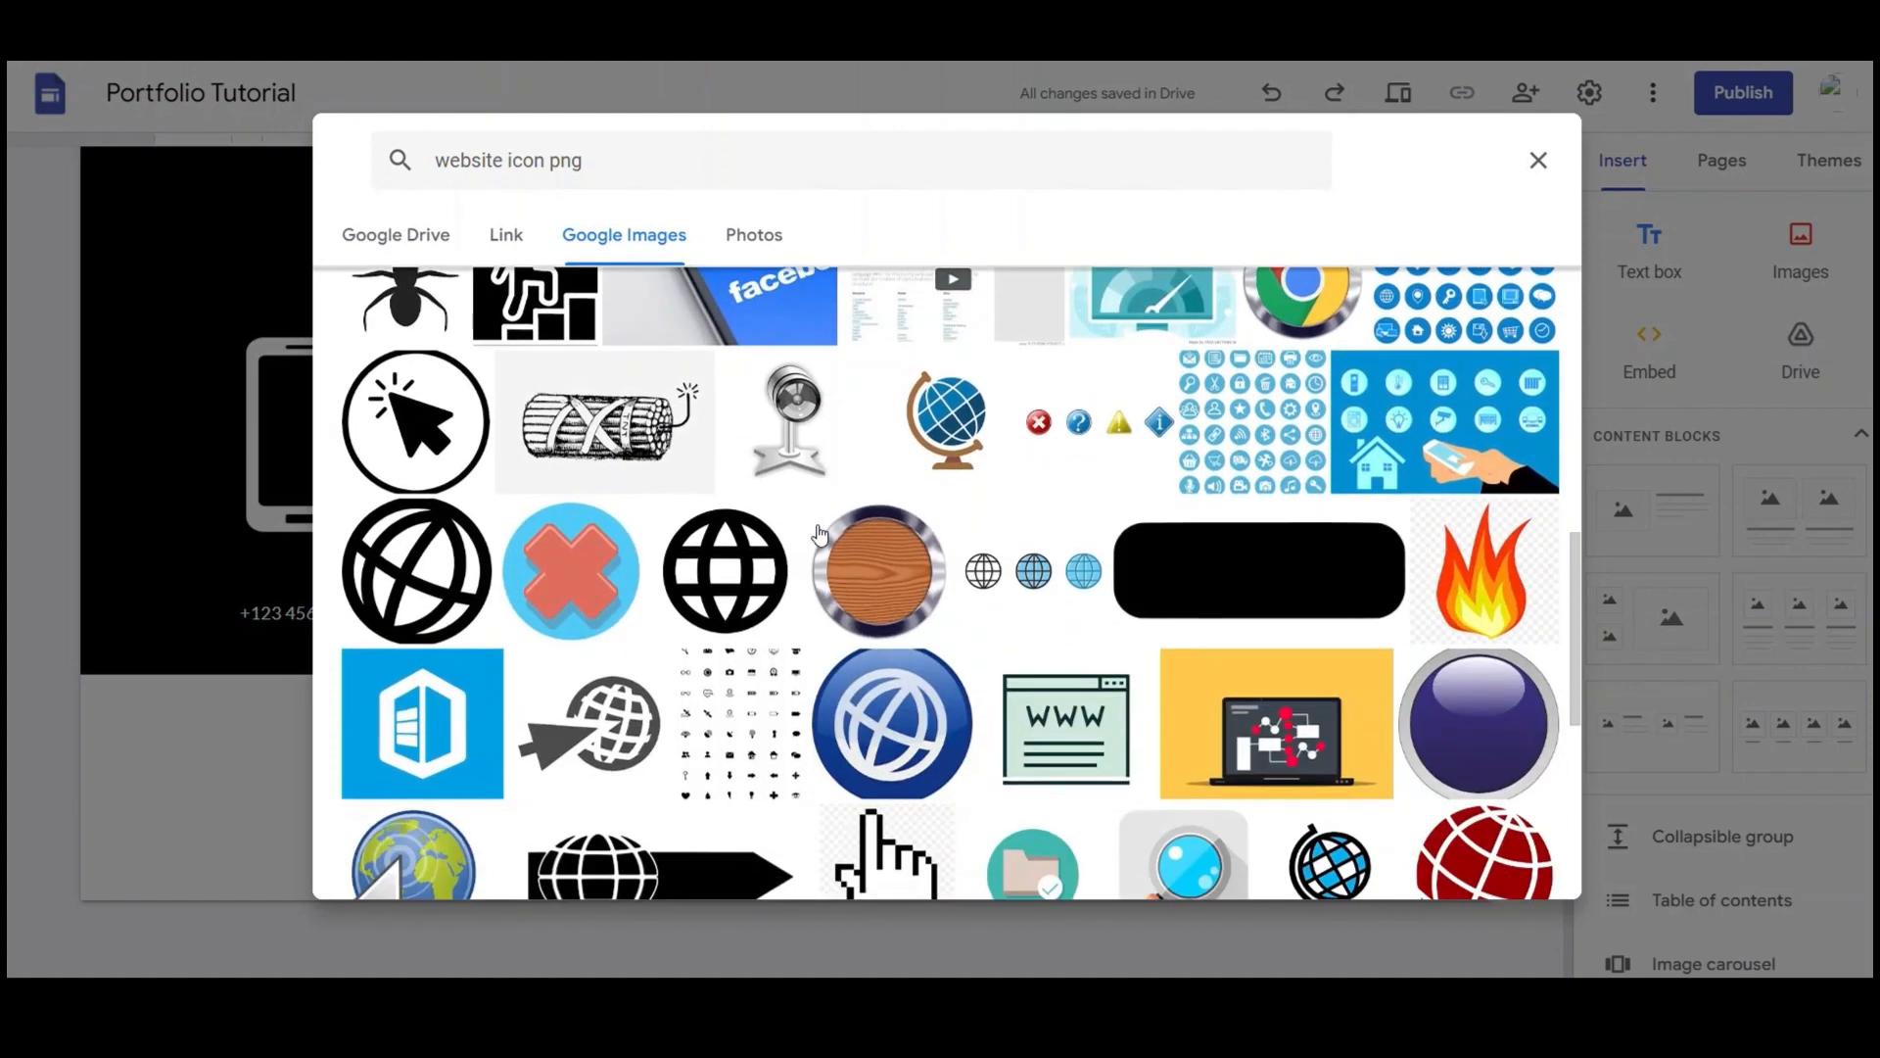
scroll(820, 533, "down", 4)
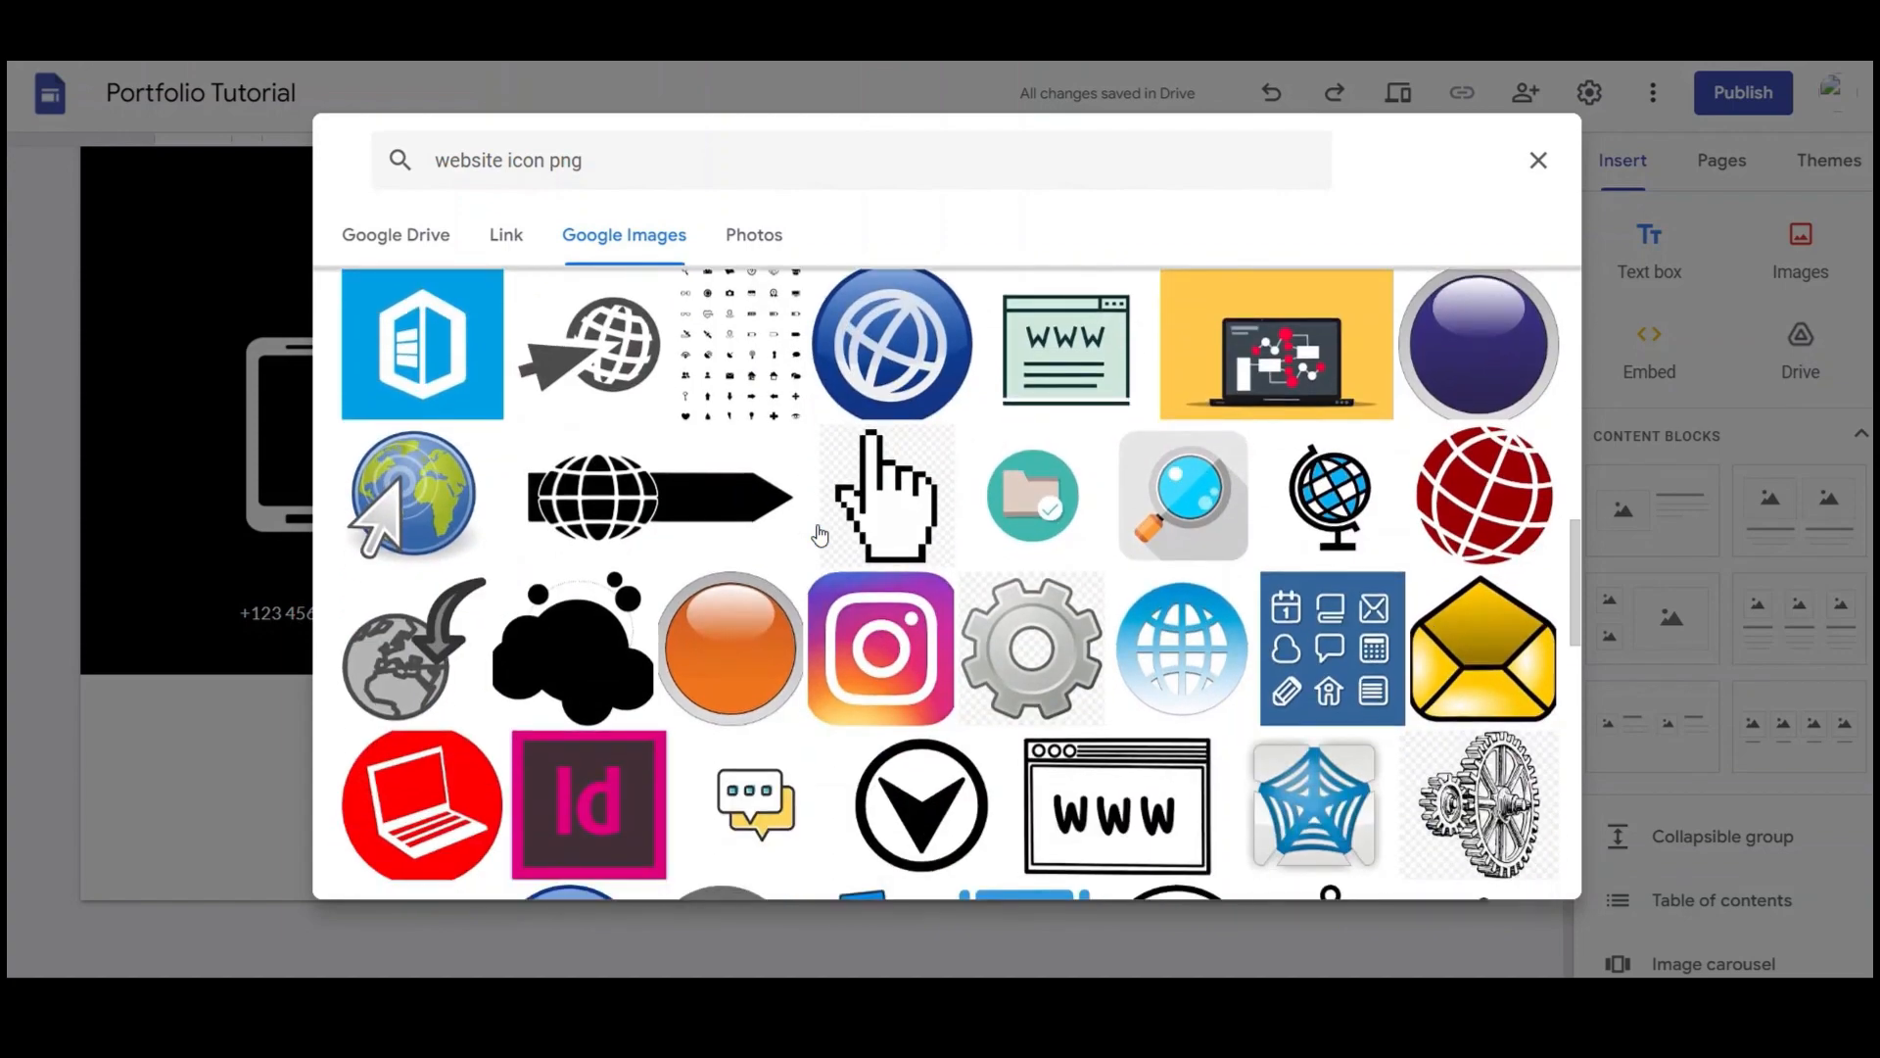
scroll(820, 532, "down", 5)
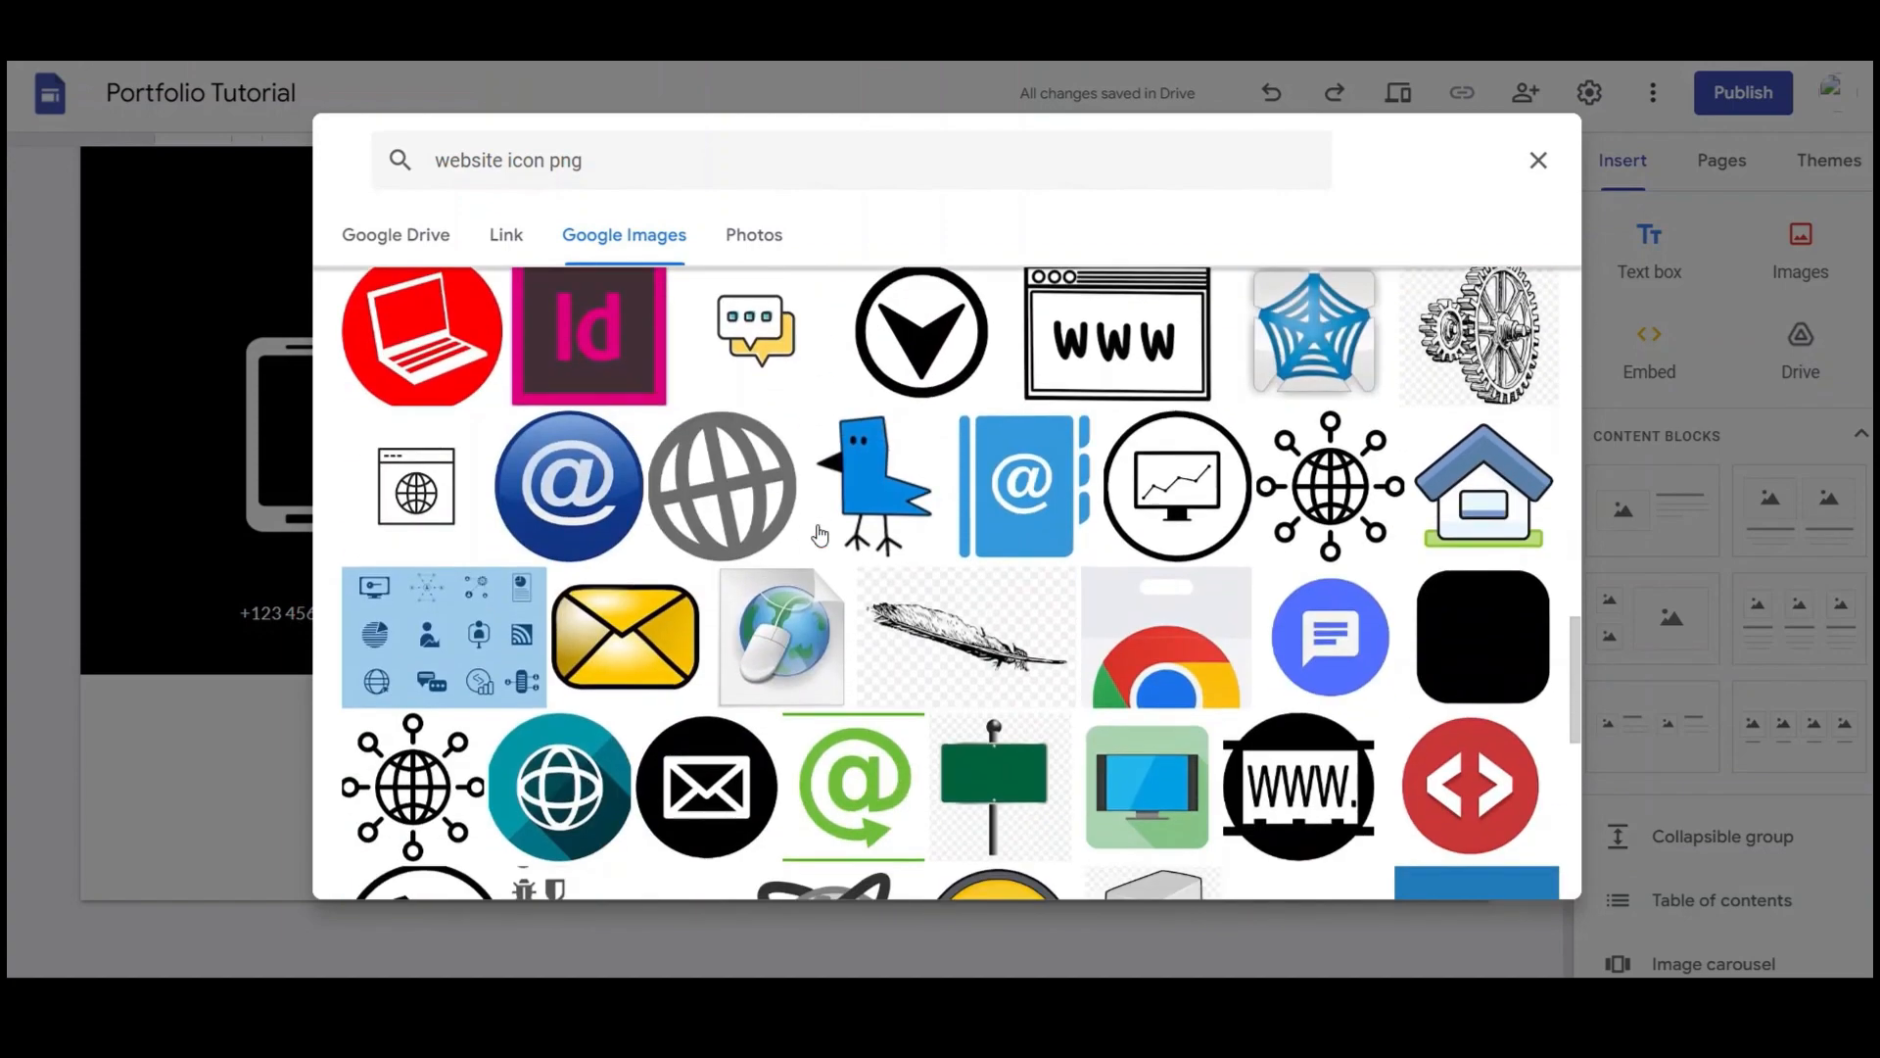
scroll(780, 683, "down", 3)
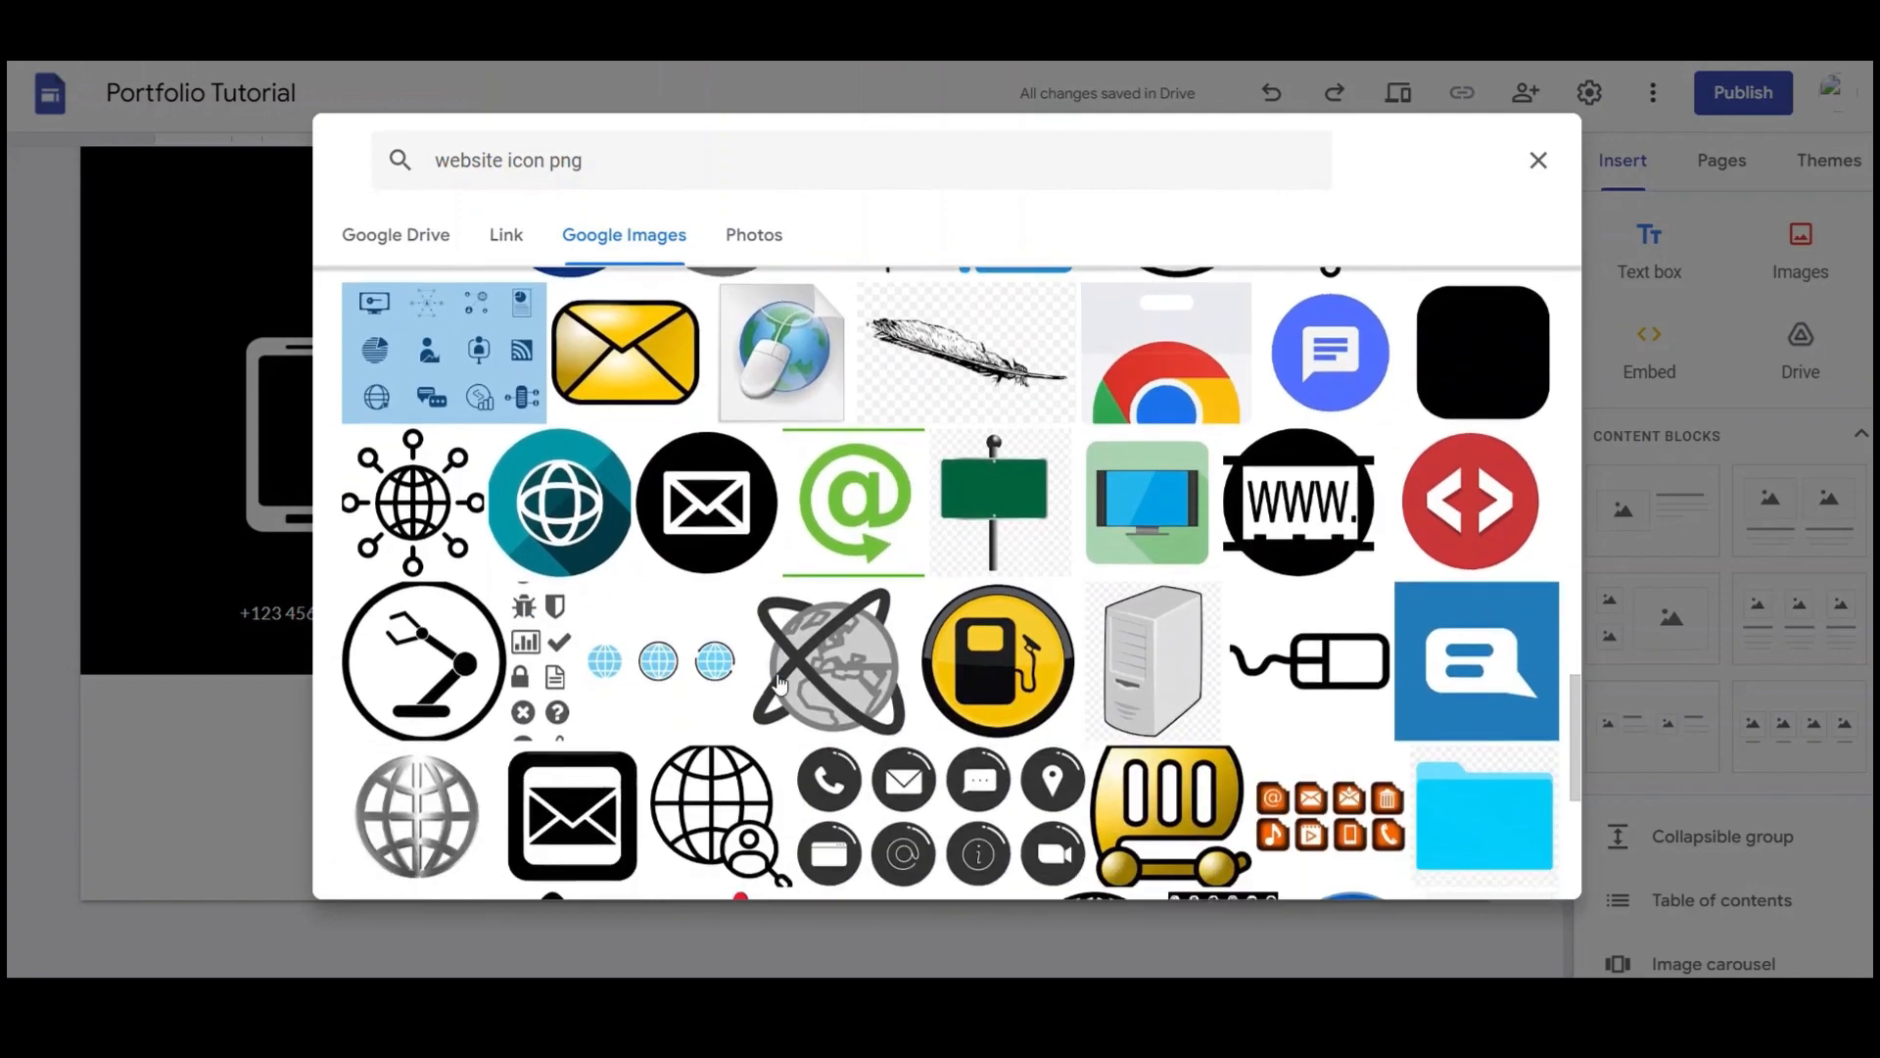
left_click(1298, 539)
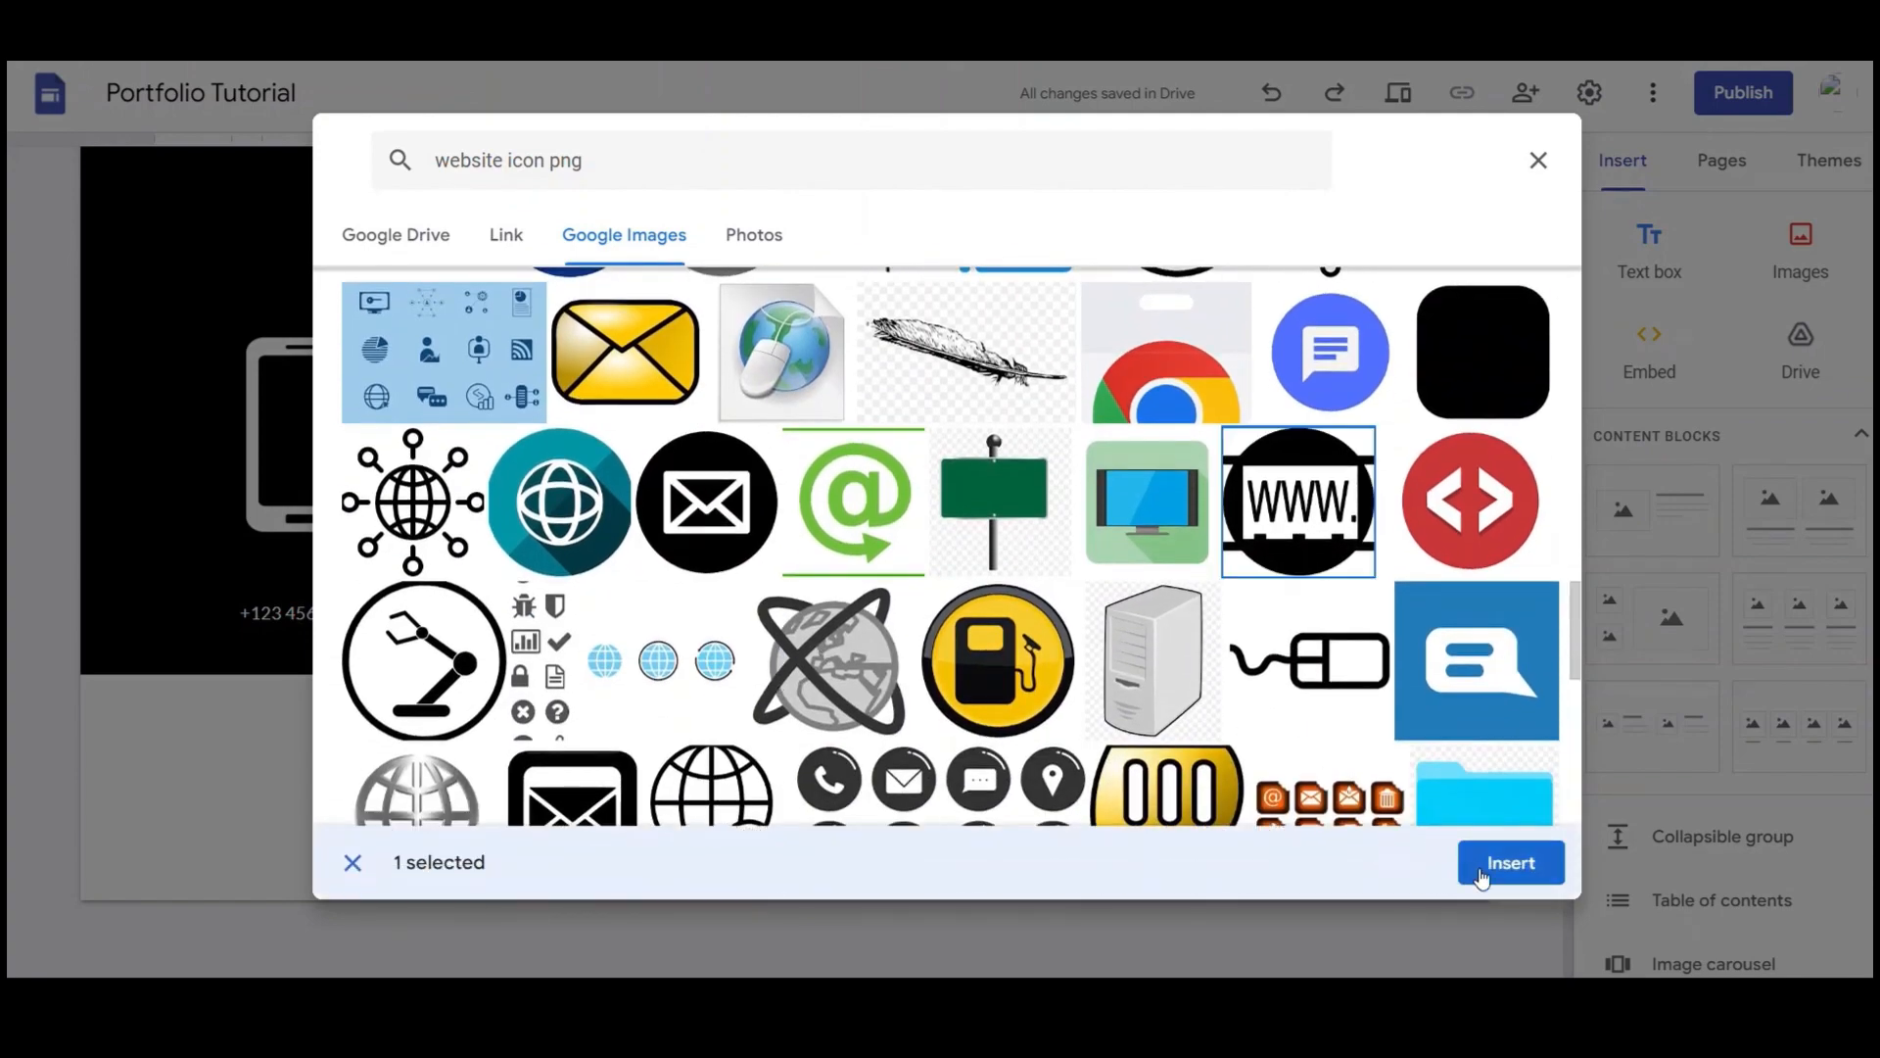
left_click(1482, 874)
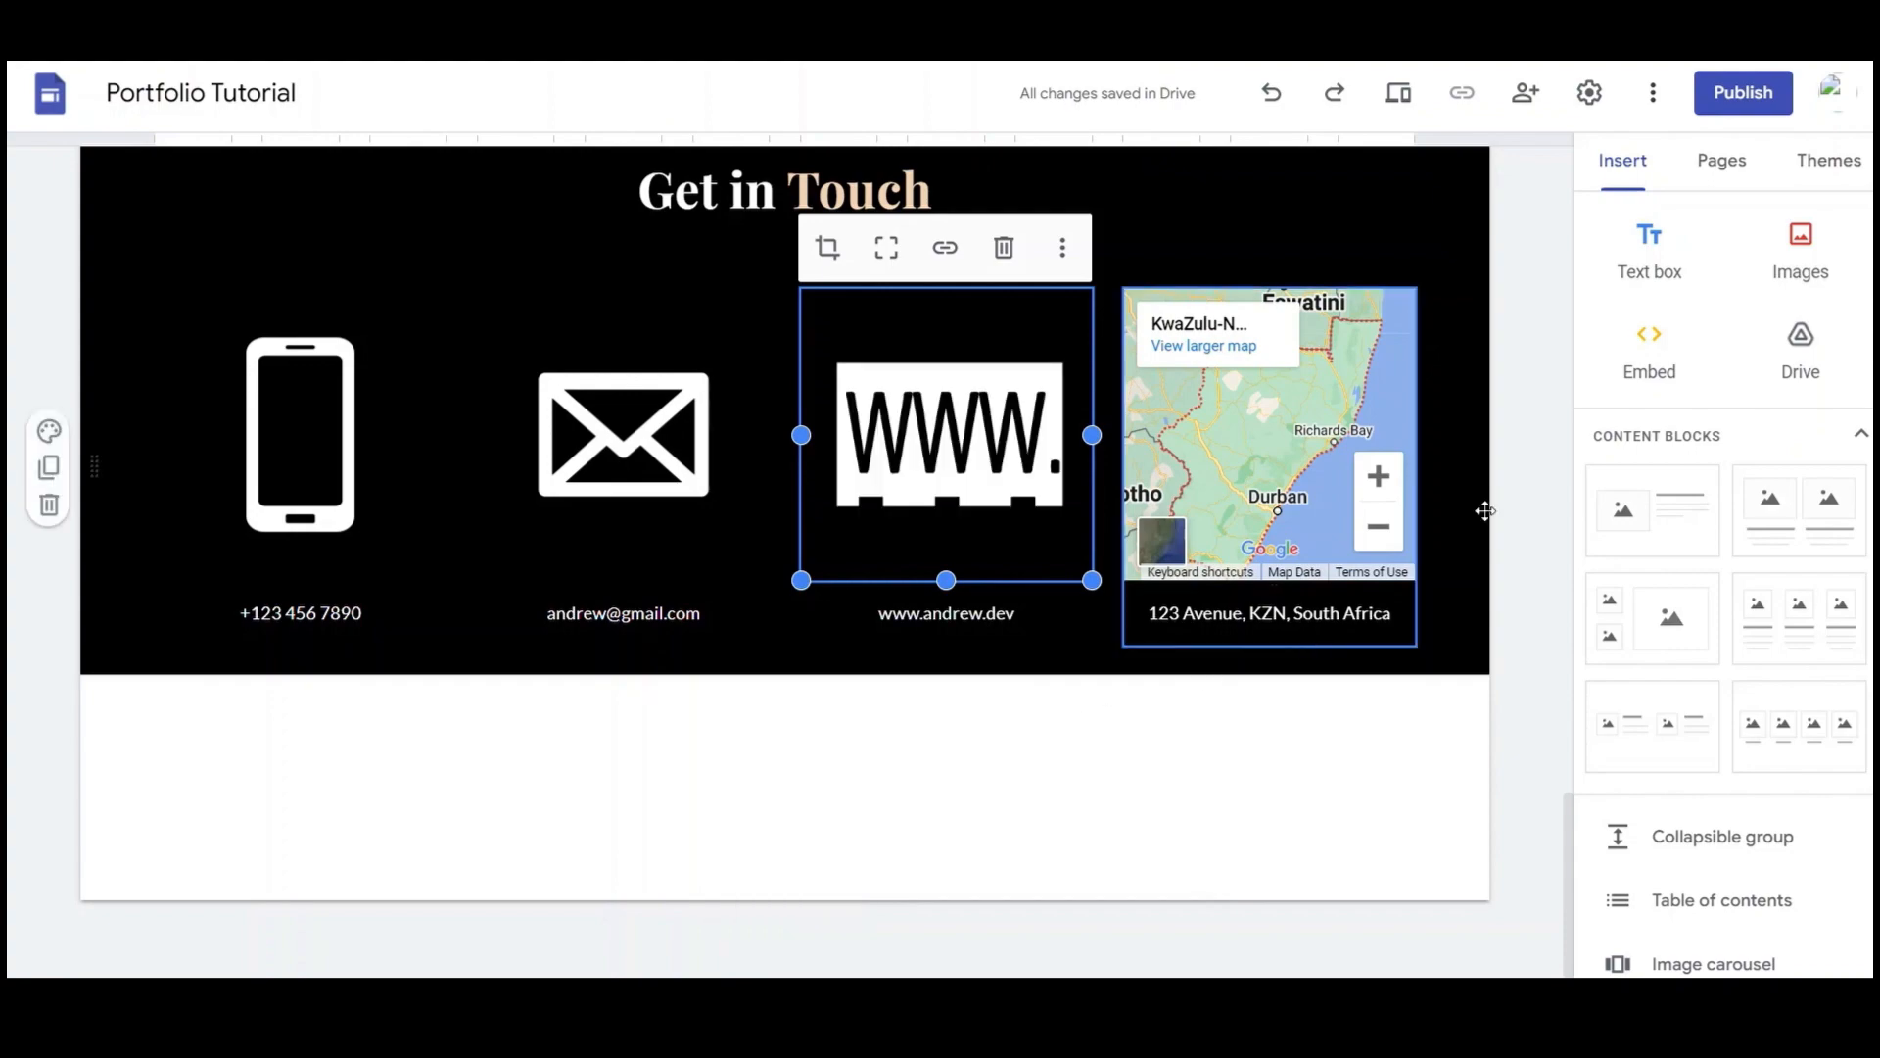
left_click(1528, 479)
scroll(1273, 490, "up", 5)
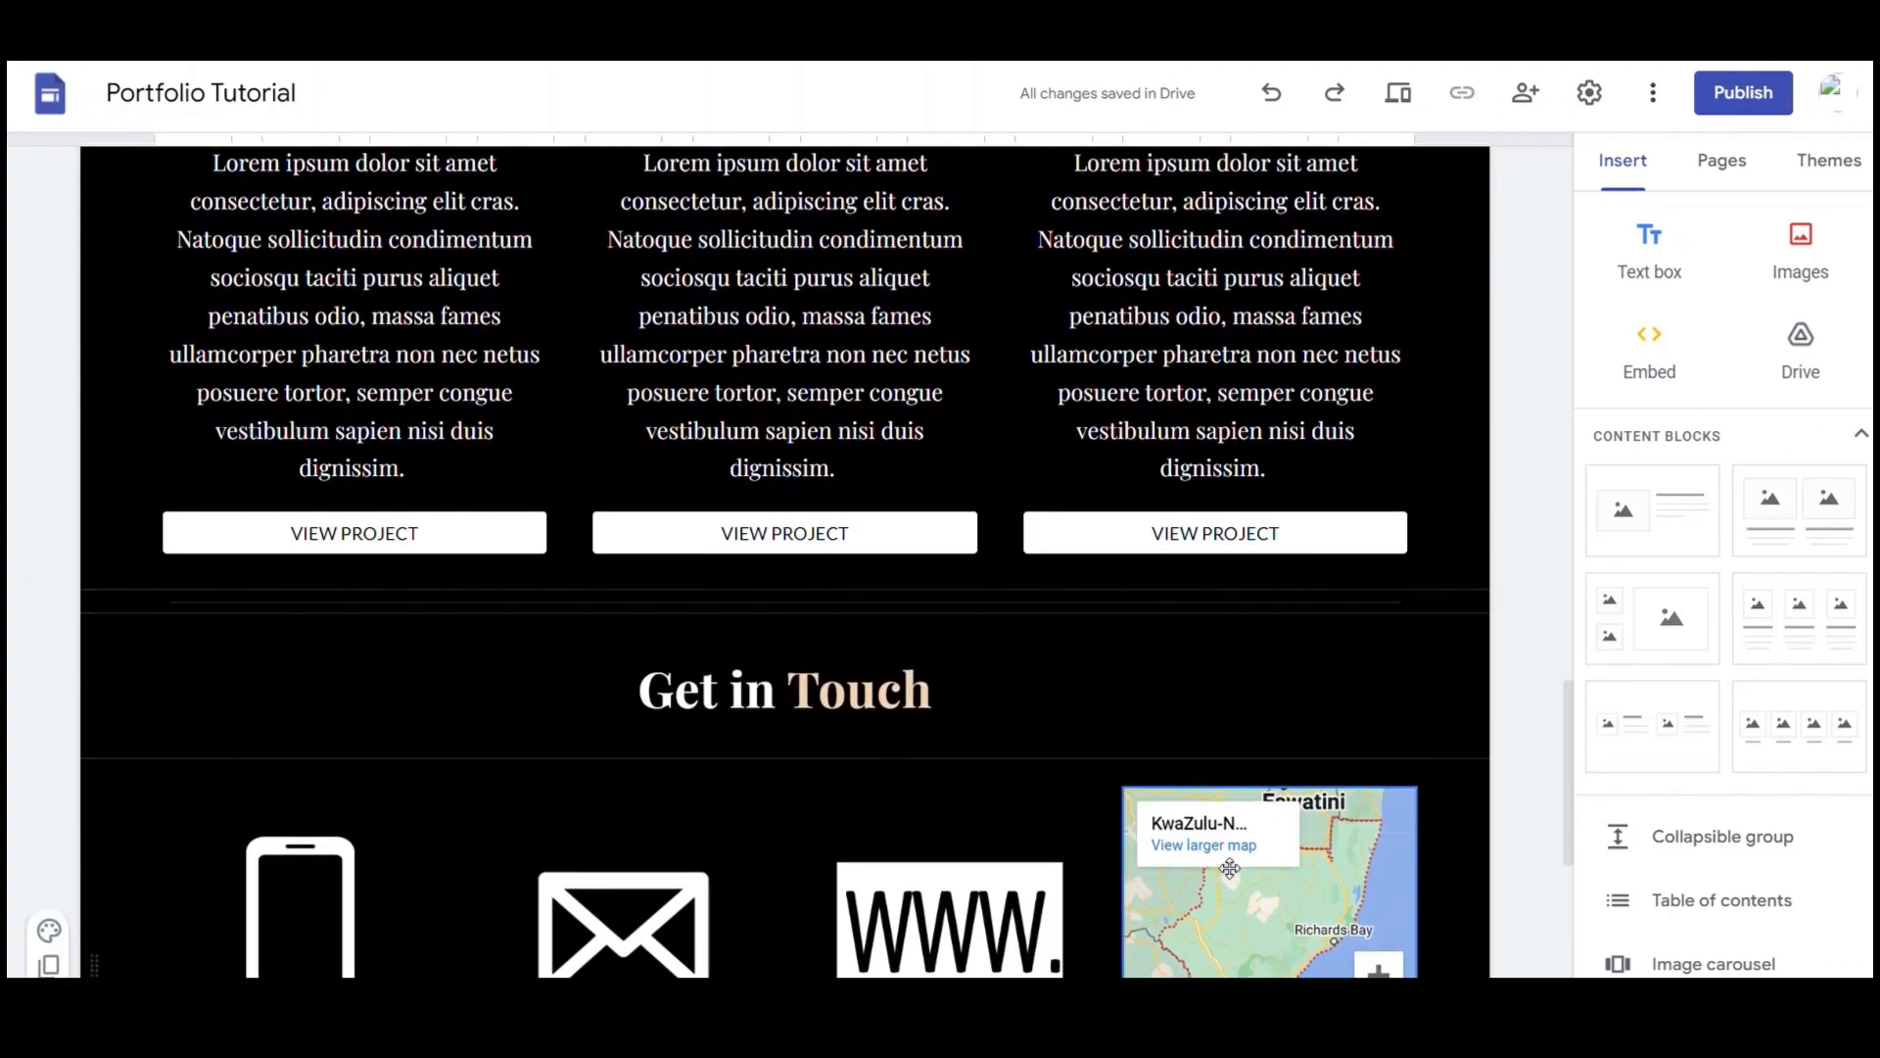
scroll(1227, 836, "up", 15)
scroll(1227, 835, "up", 2)
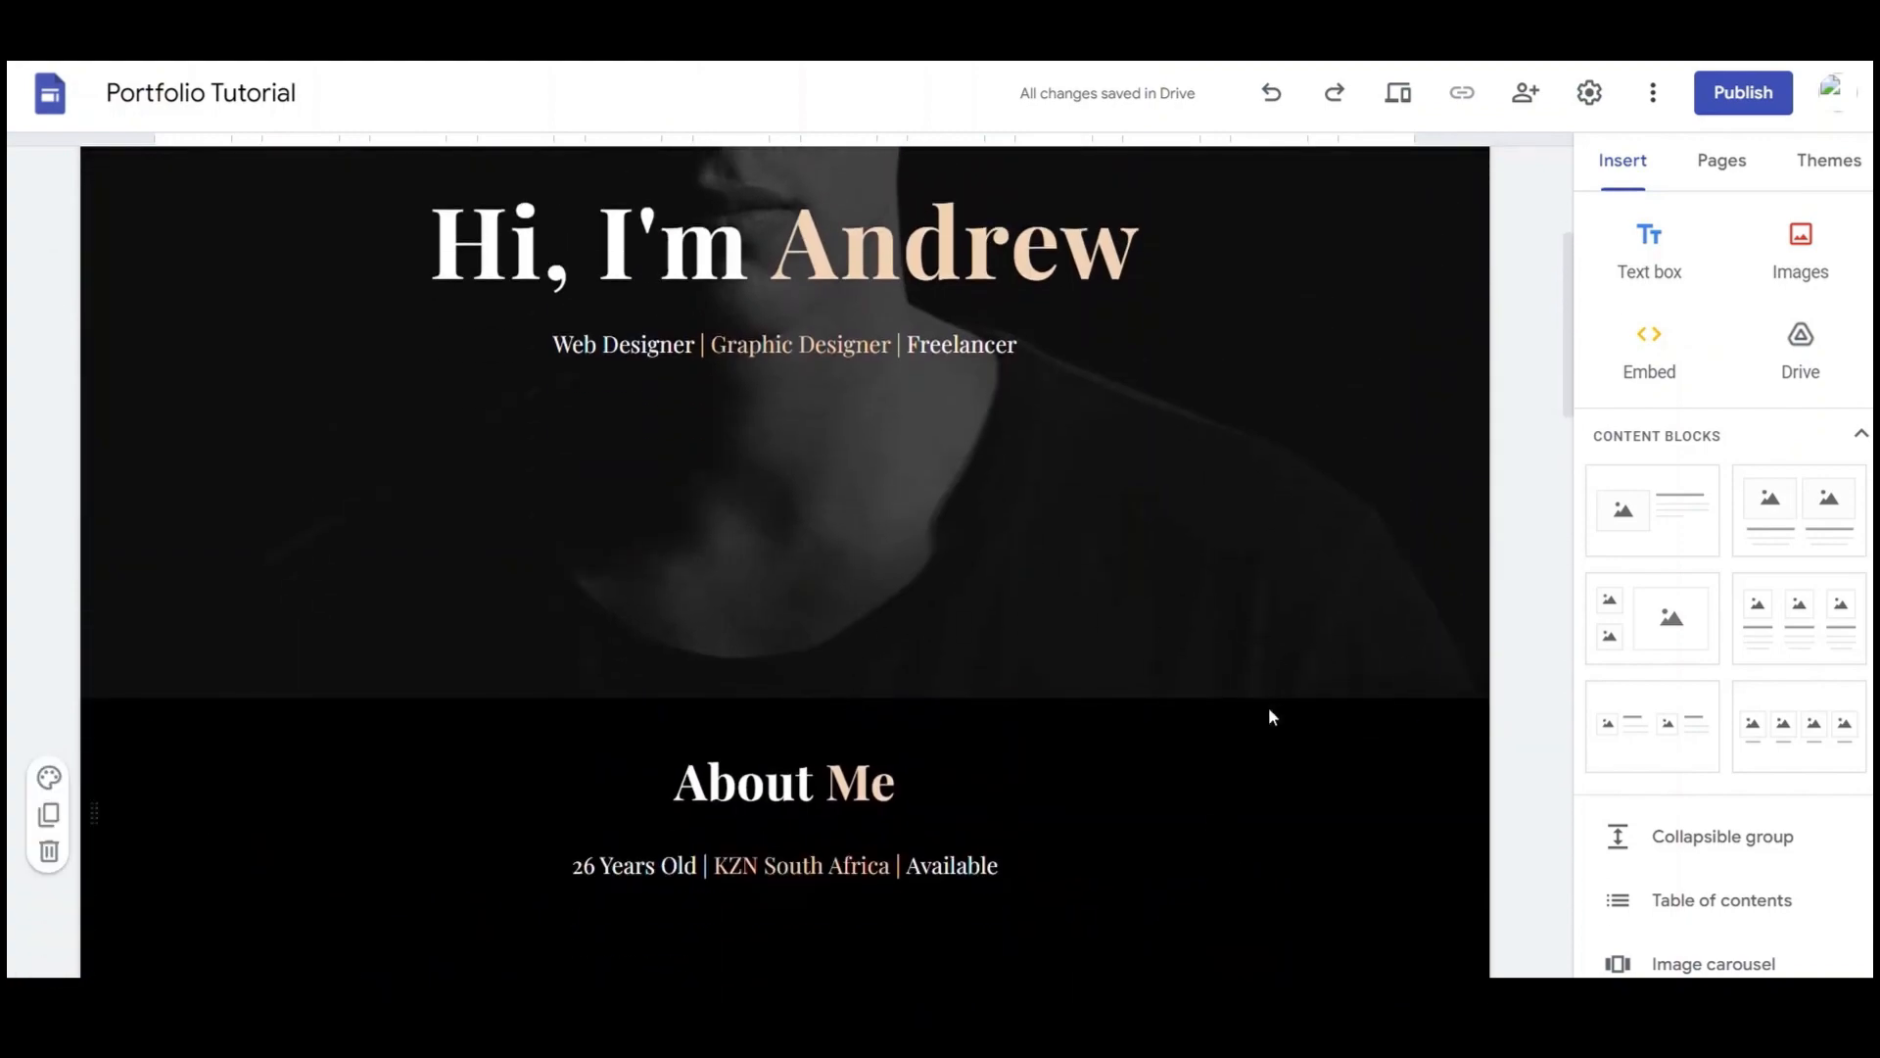
scroll(1267, 714, "down", 3)
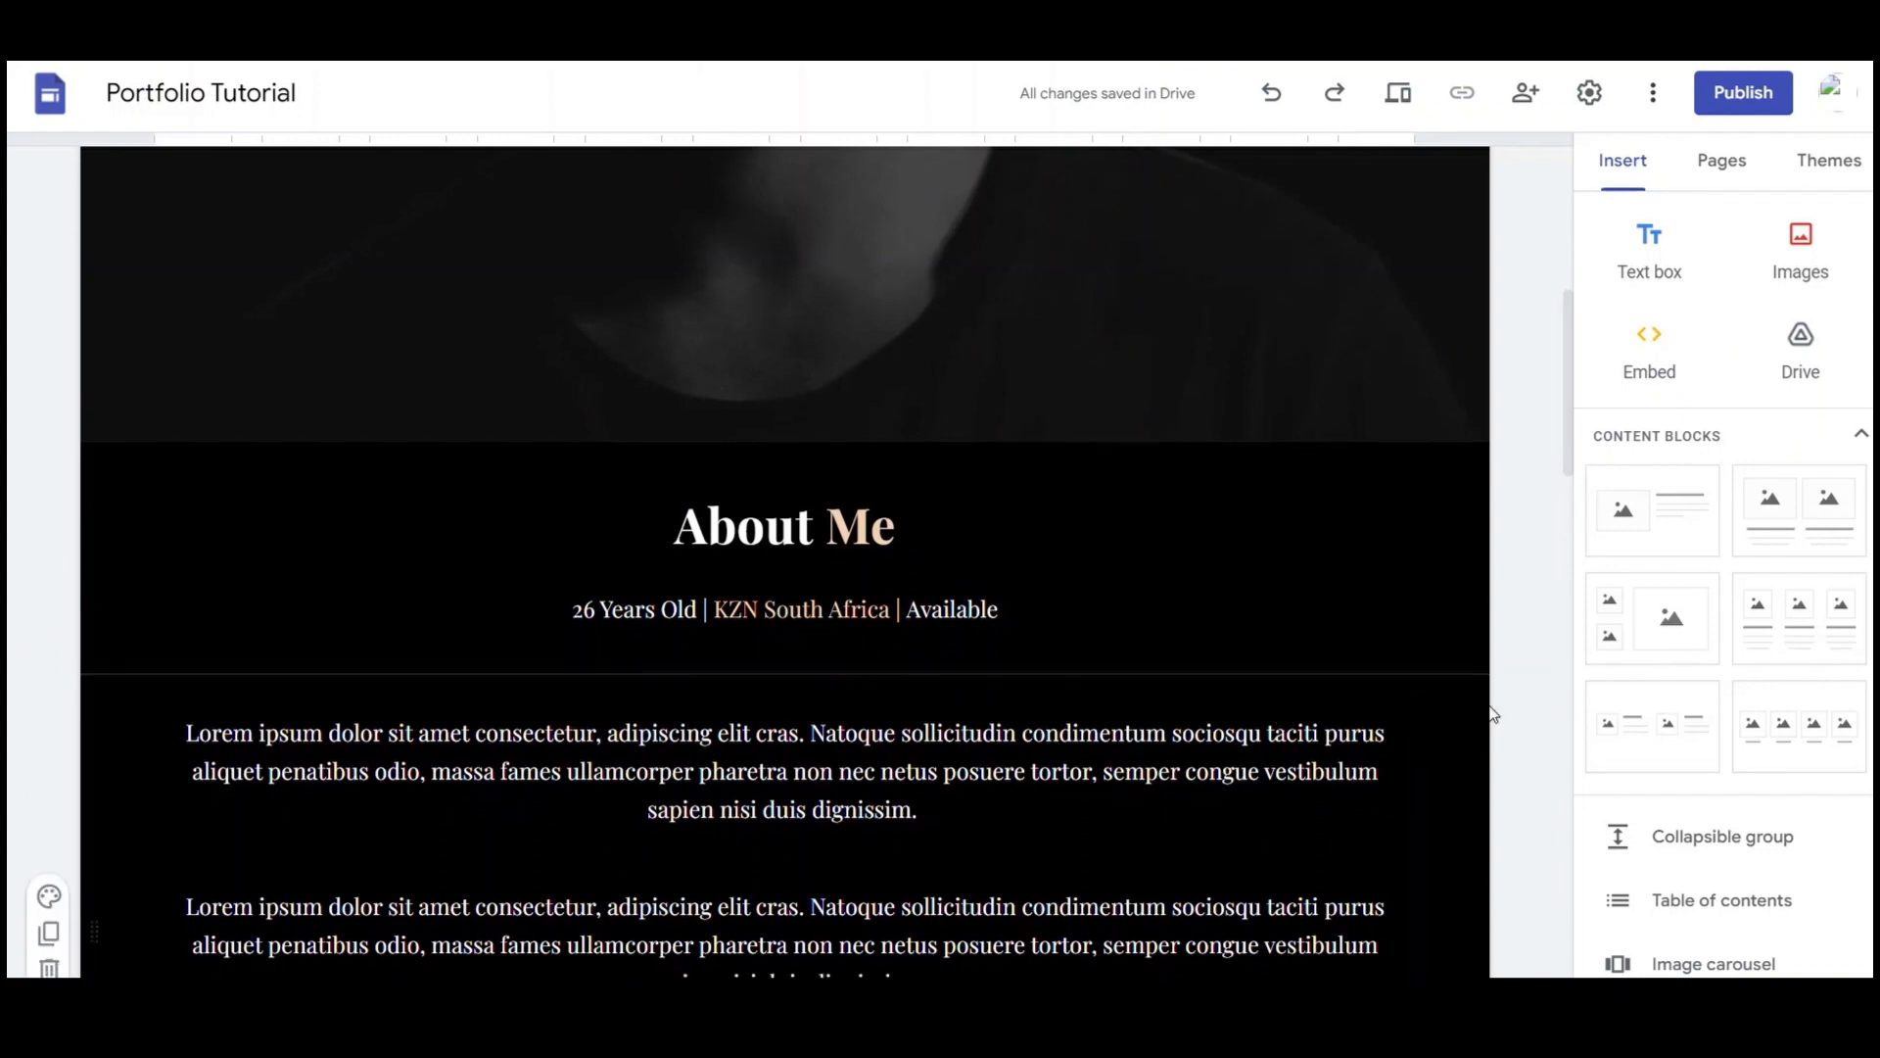
scroll(1498, 714, "down", 4)
scroll(1658, 755, "down", 5)
scroll(1398, 428, "up", 5)
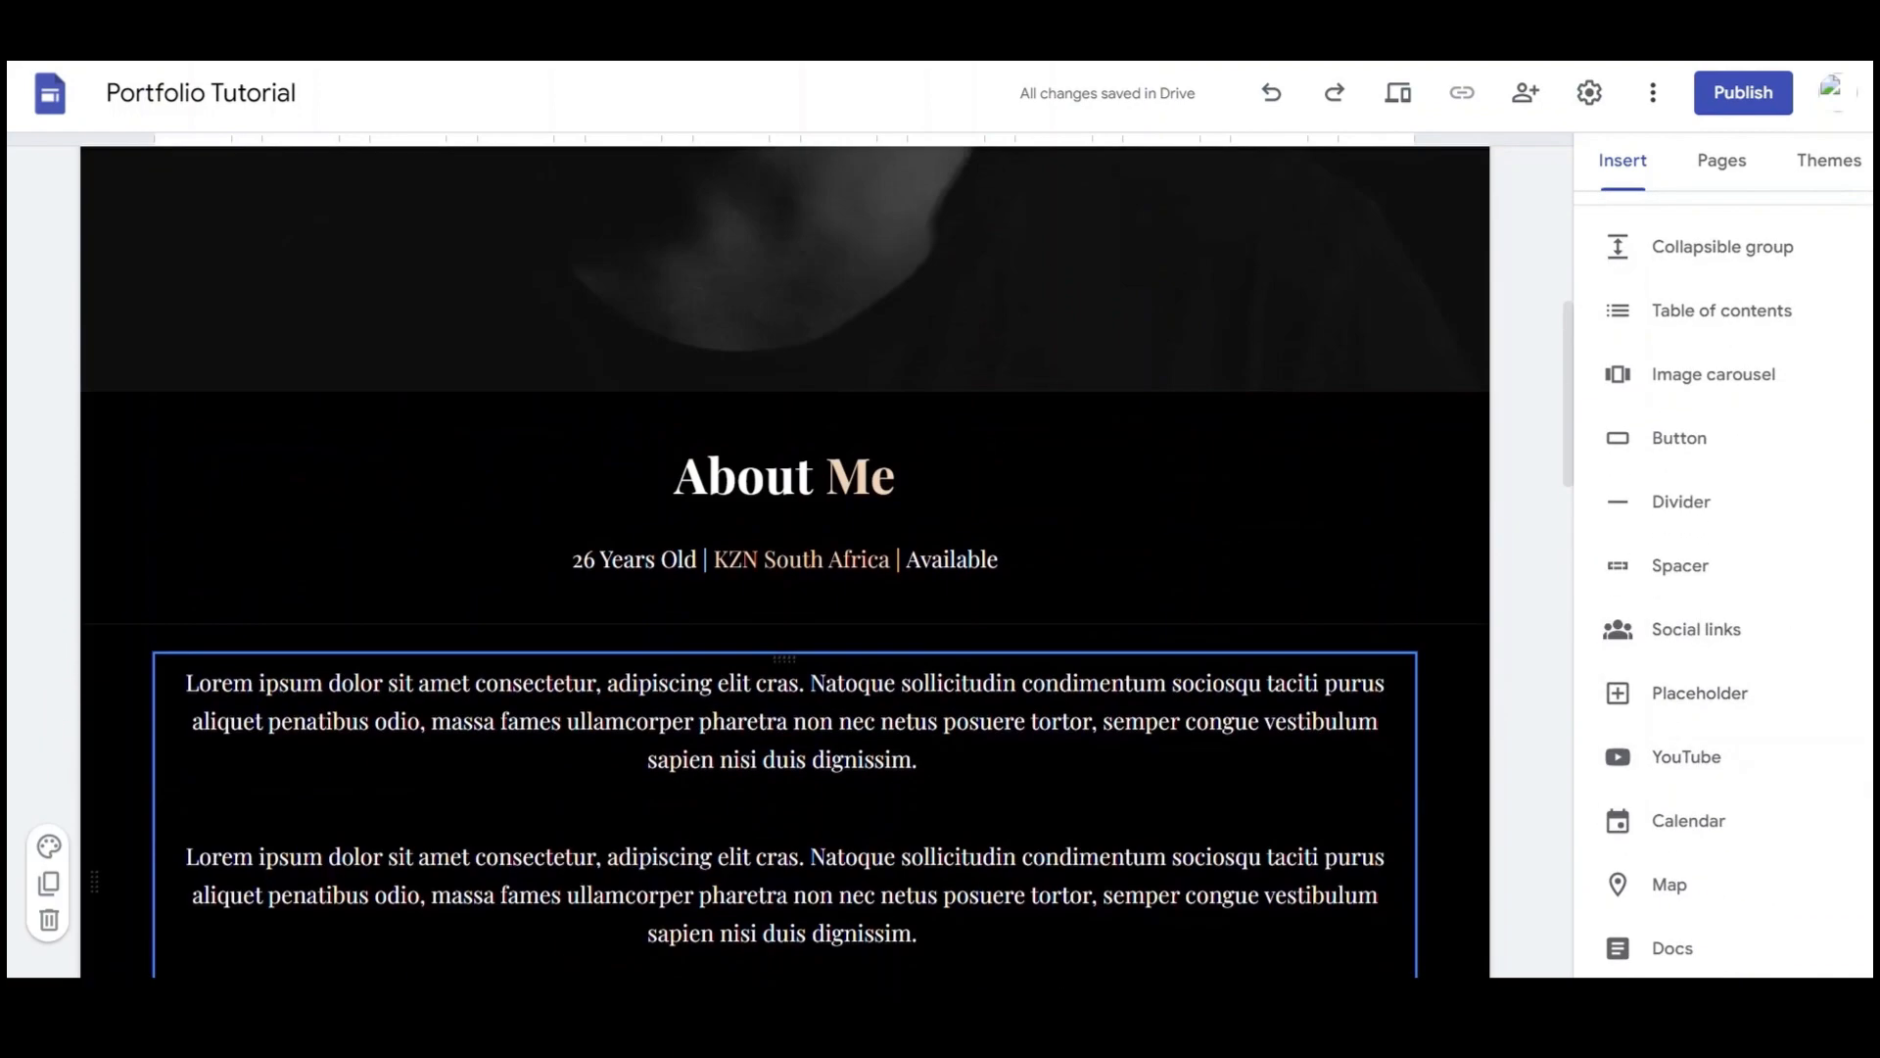
left_click(1680, 502)
scroll(789, 456, "up", 4)
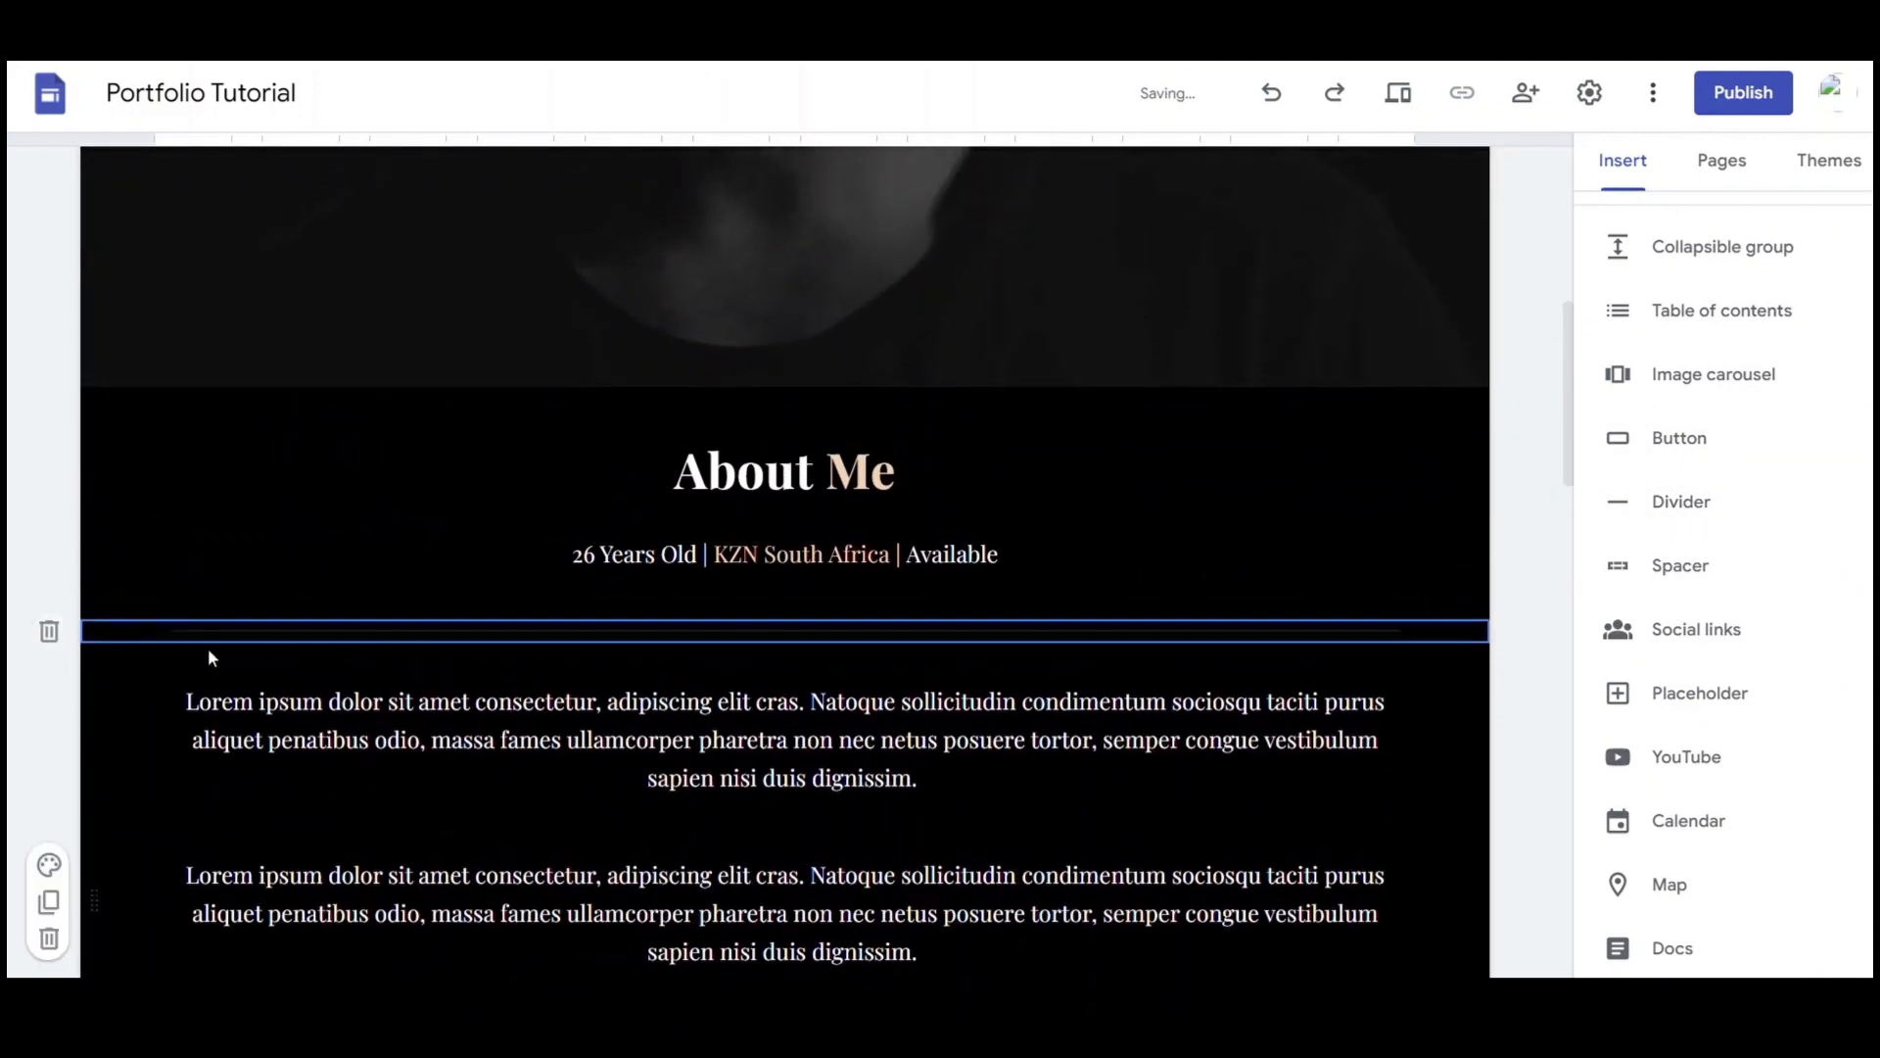
left_click_drag(119, 636, 236, 400)
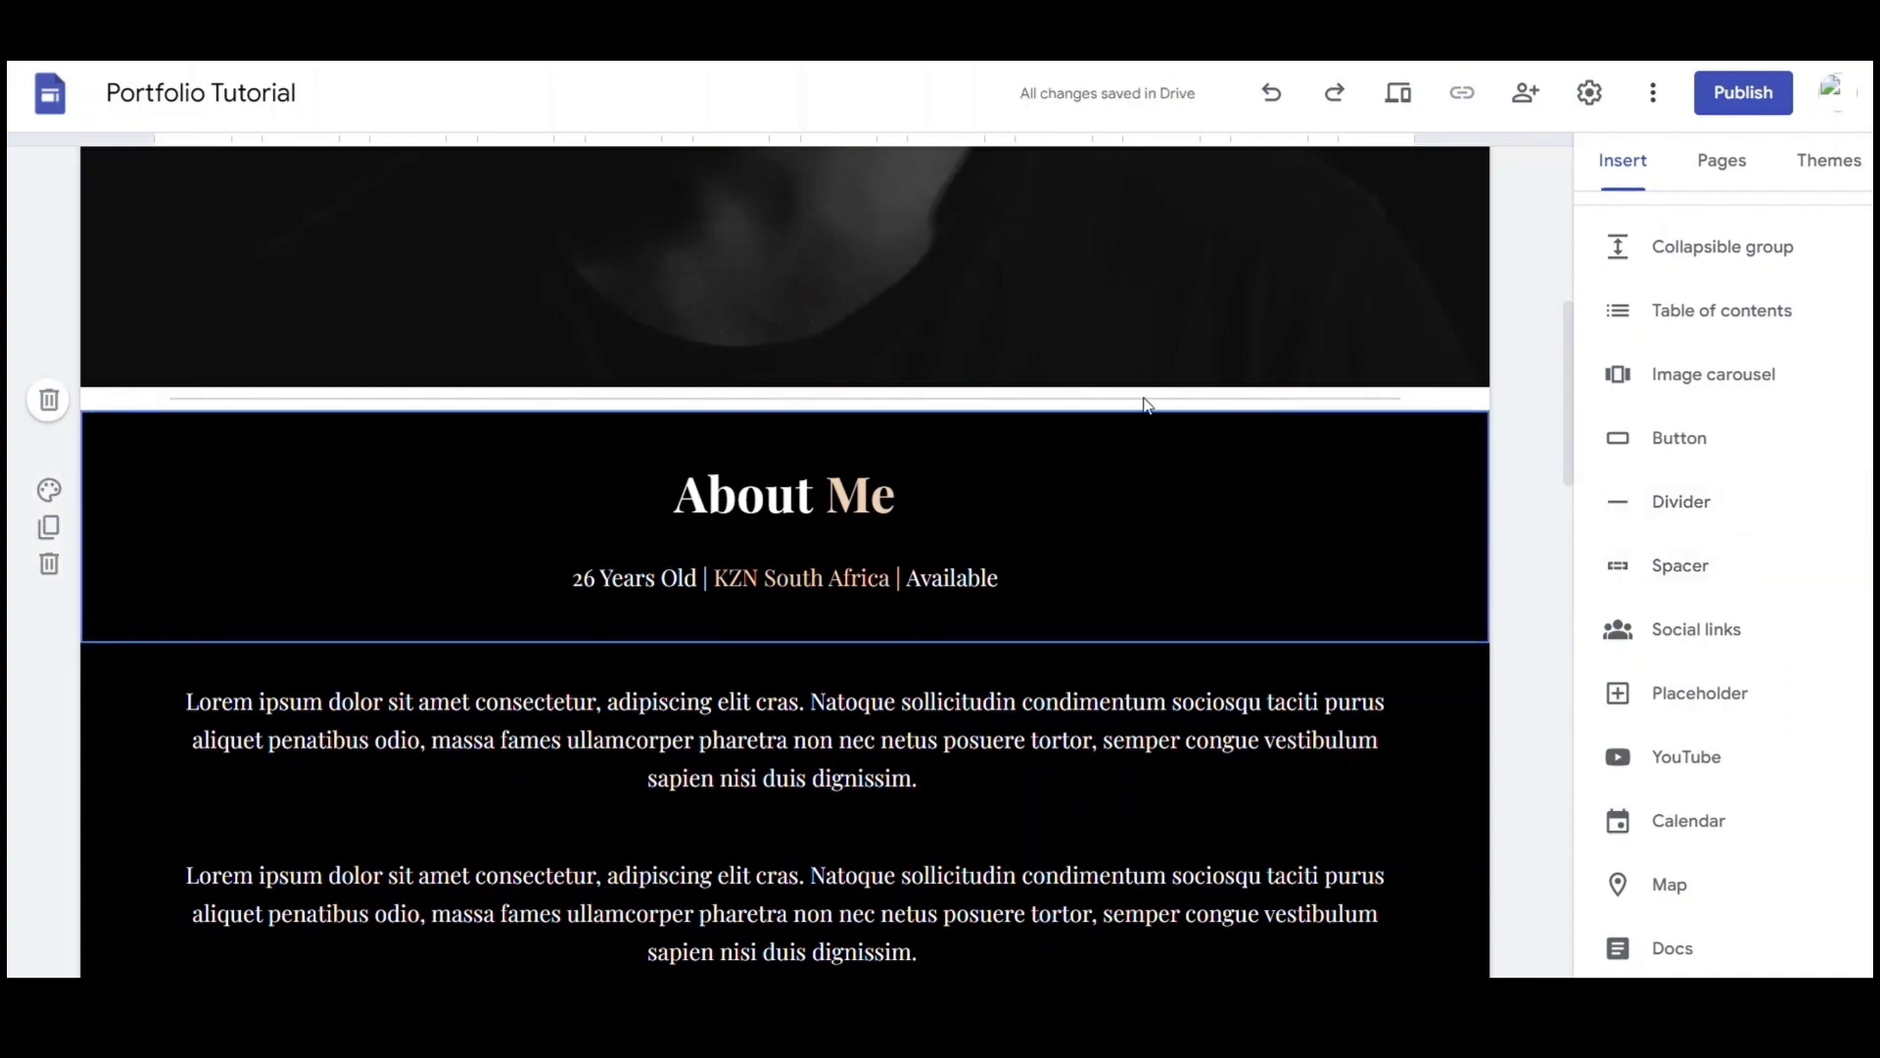
key("ctrl+z")
key("ctrl+z")
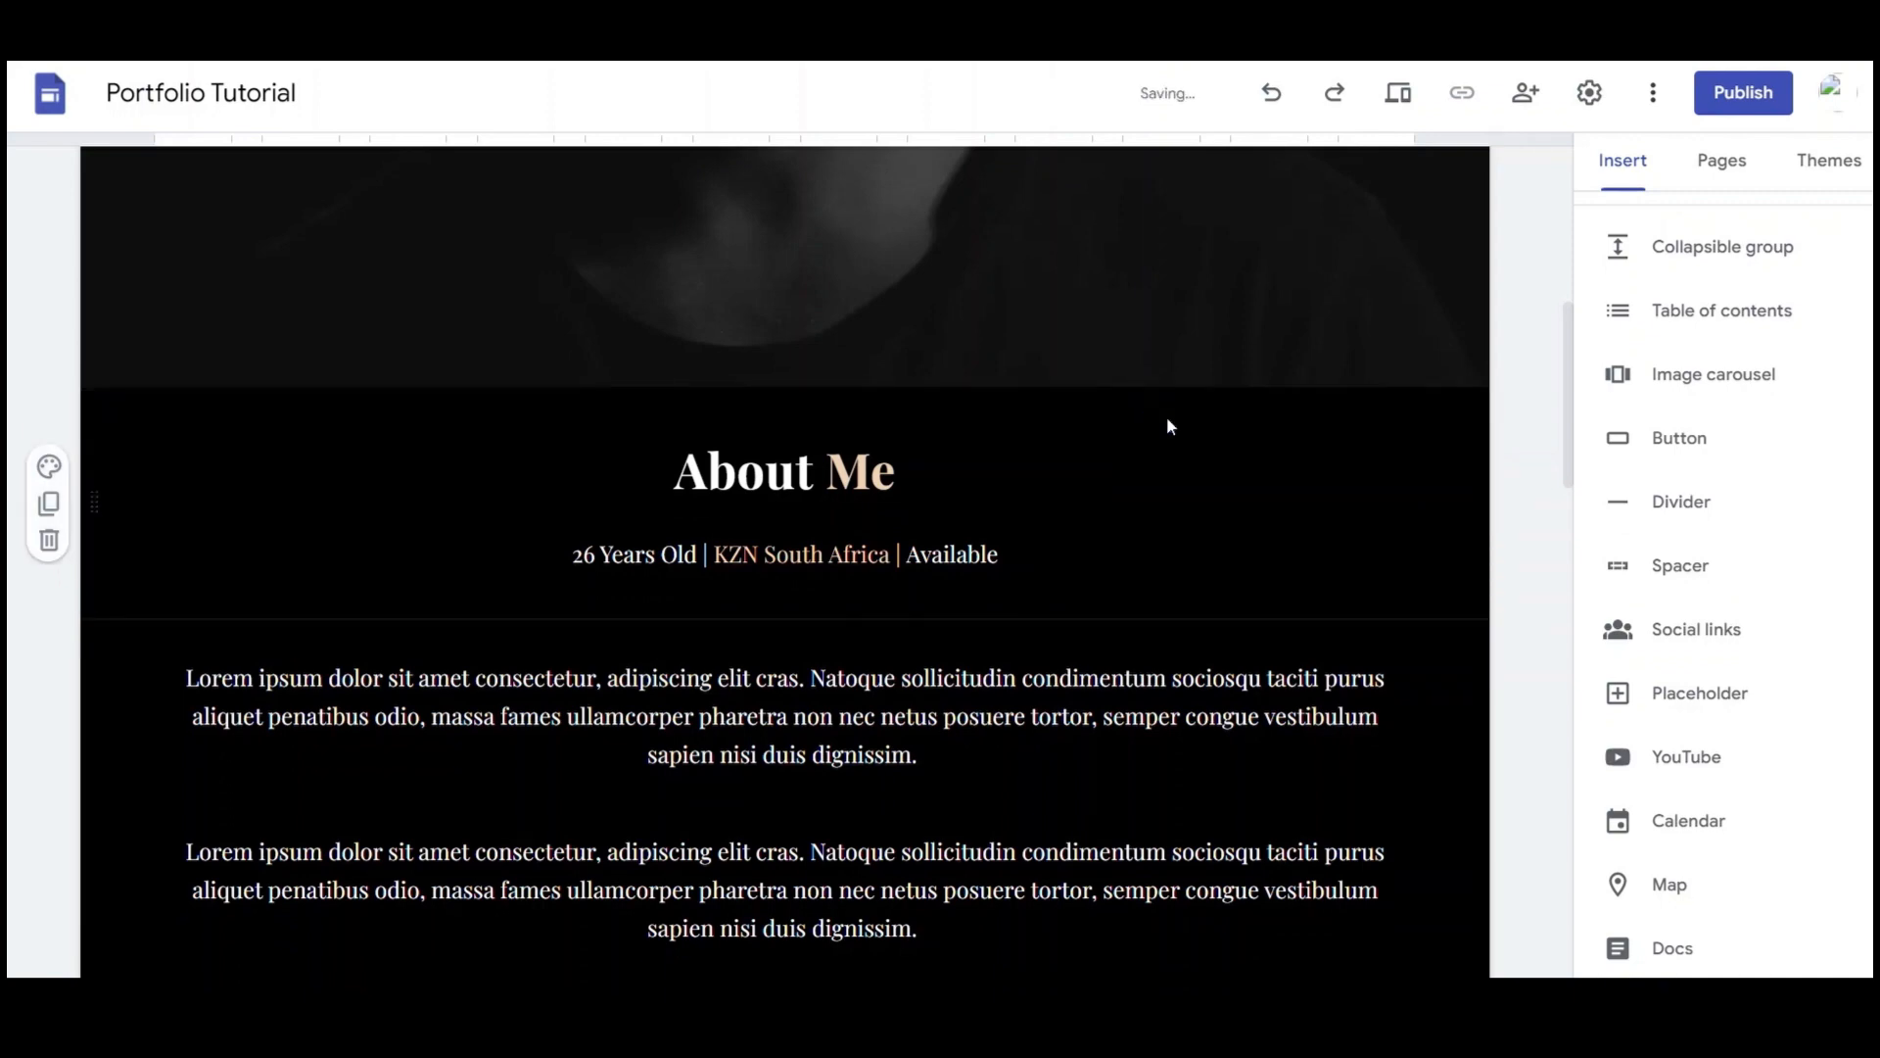
scroll(1713, 519, "up", 2)
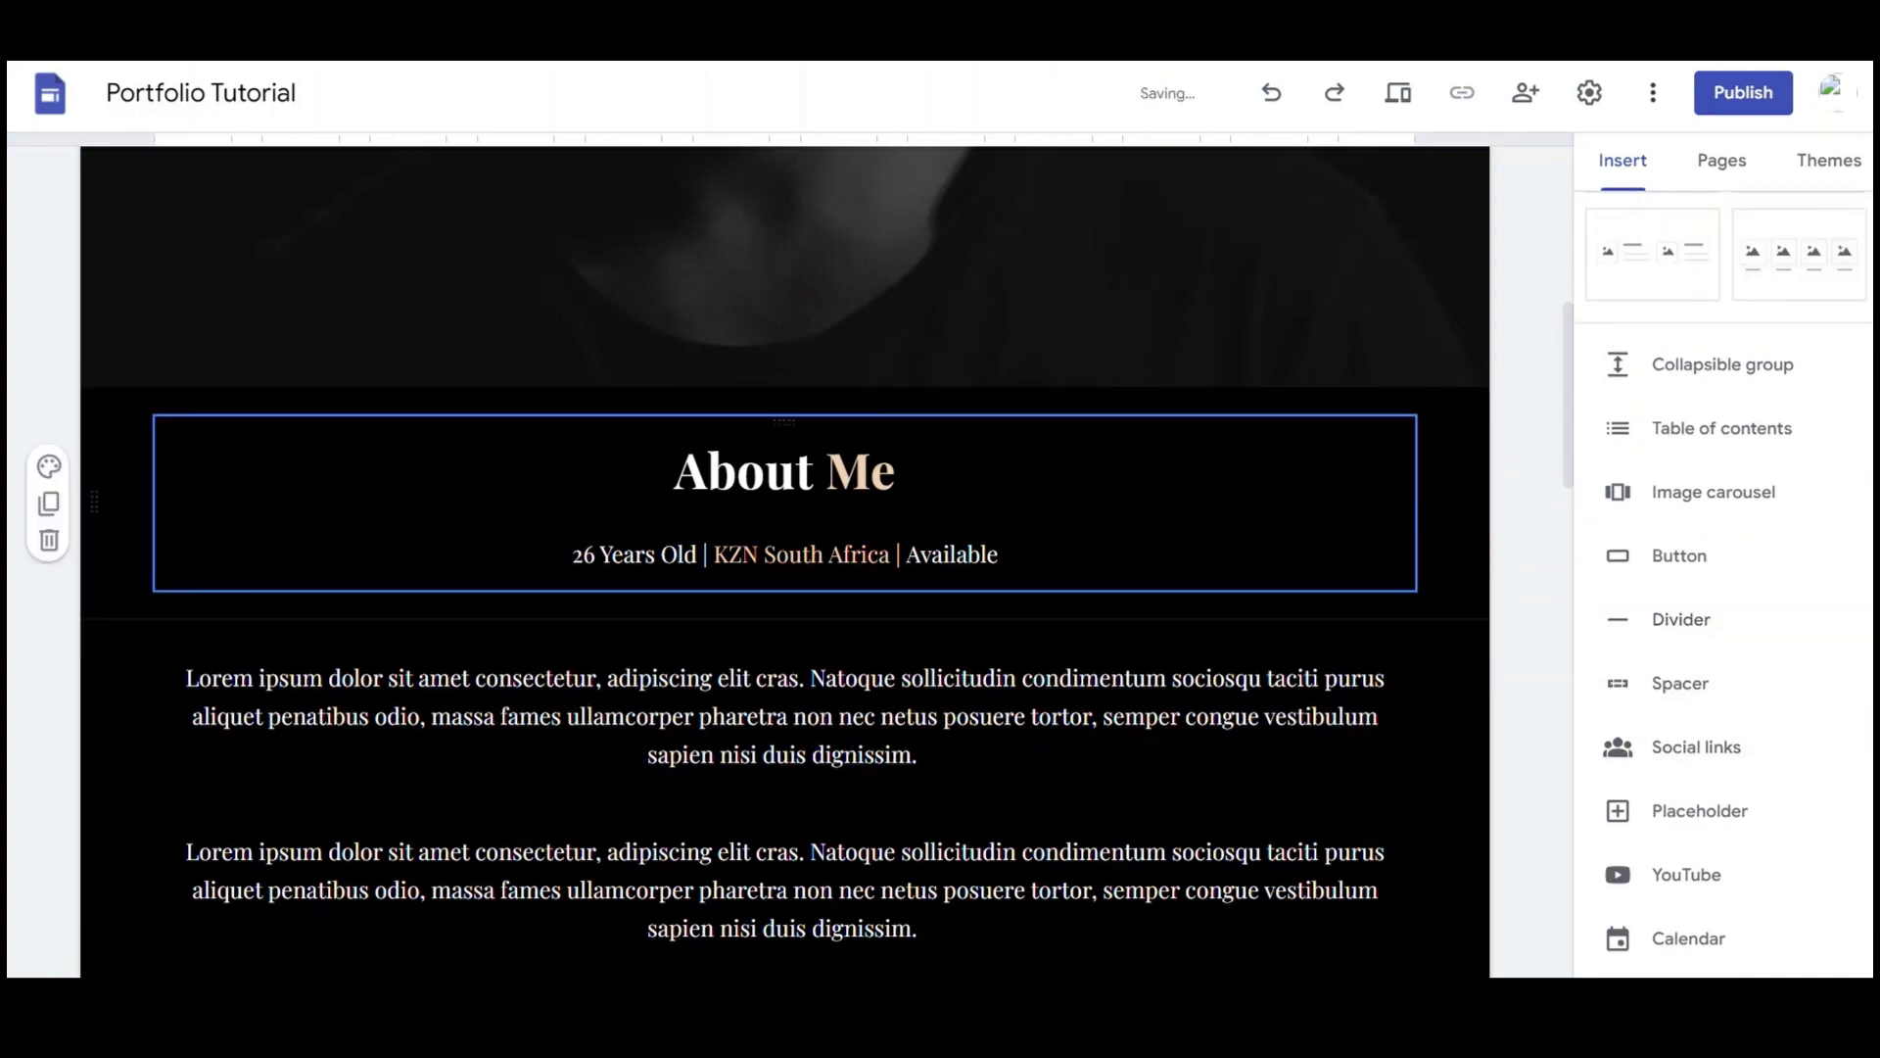
scroll(903, 503, "up", 5)
scroll(903, 504, "up", 2)
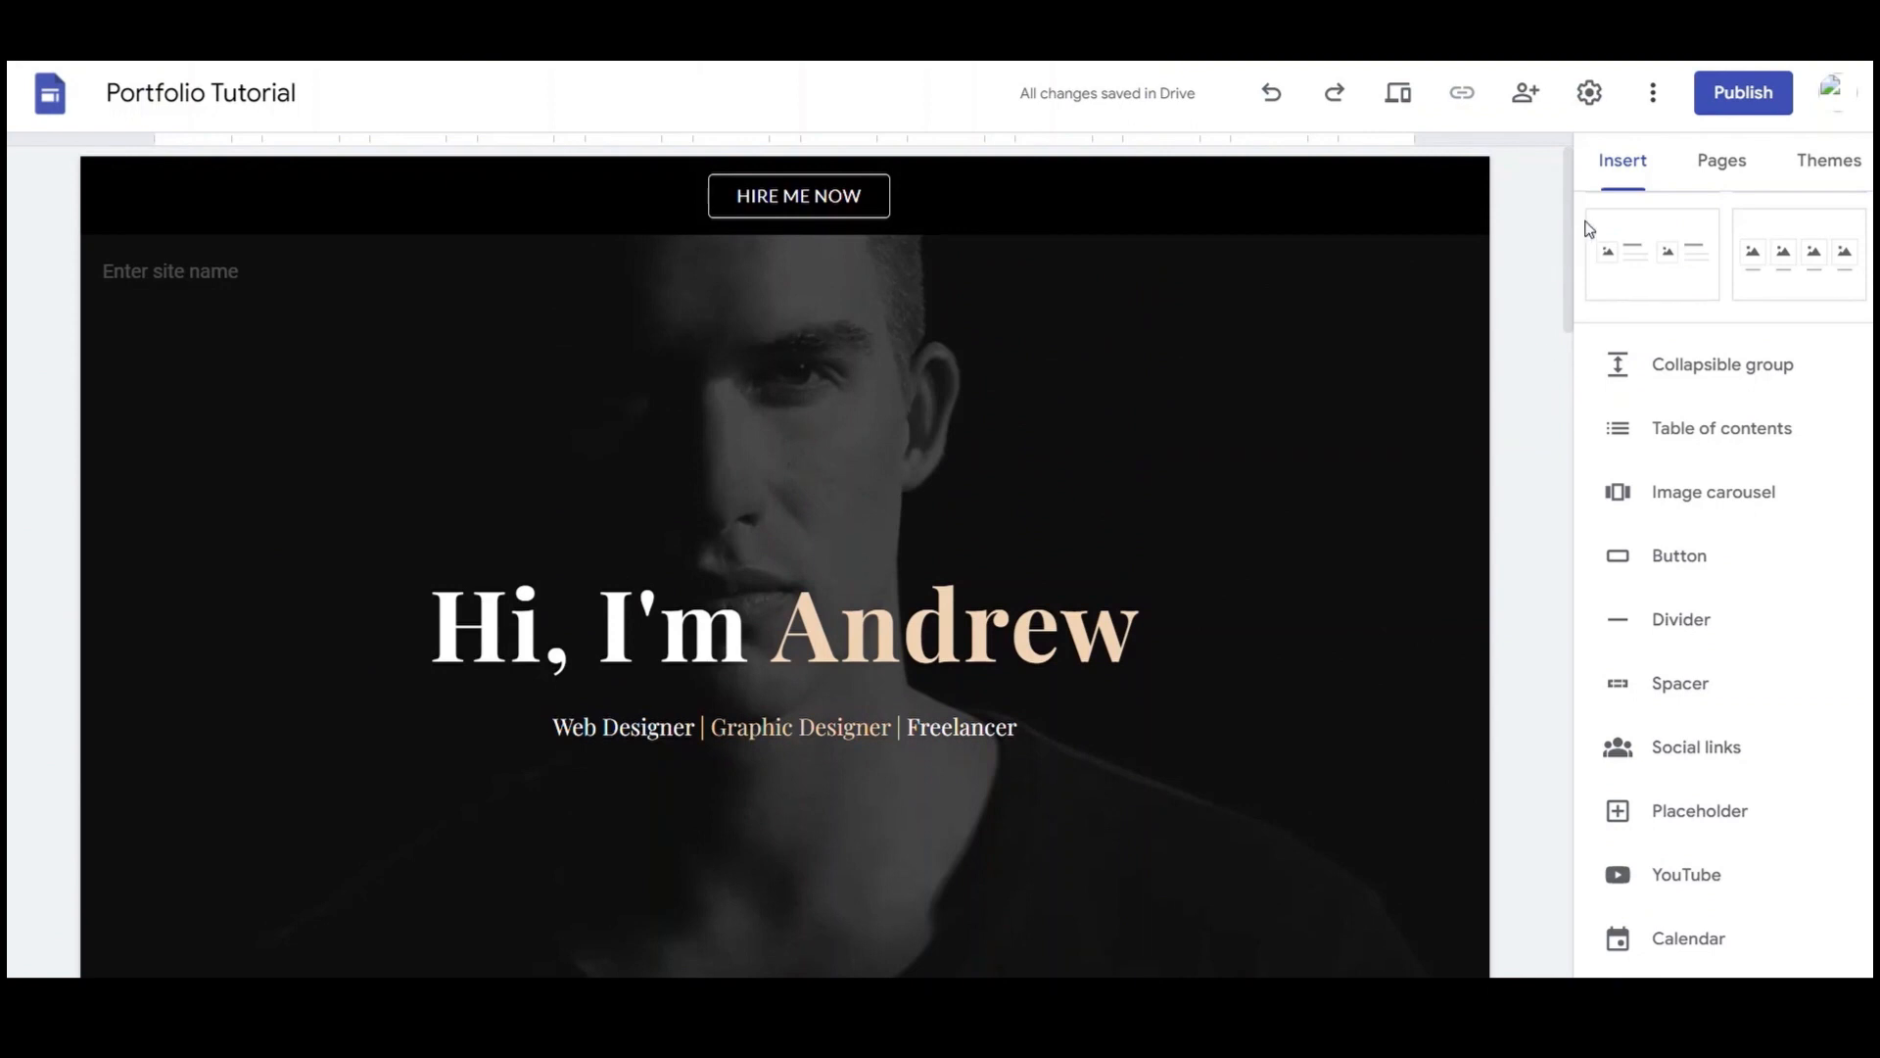
Preview the portfolio on desktop, checking the hero, About Me, services and Get in Touch sections
left_click(1401, 96)
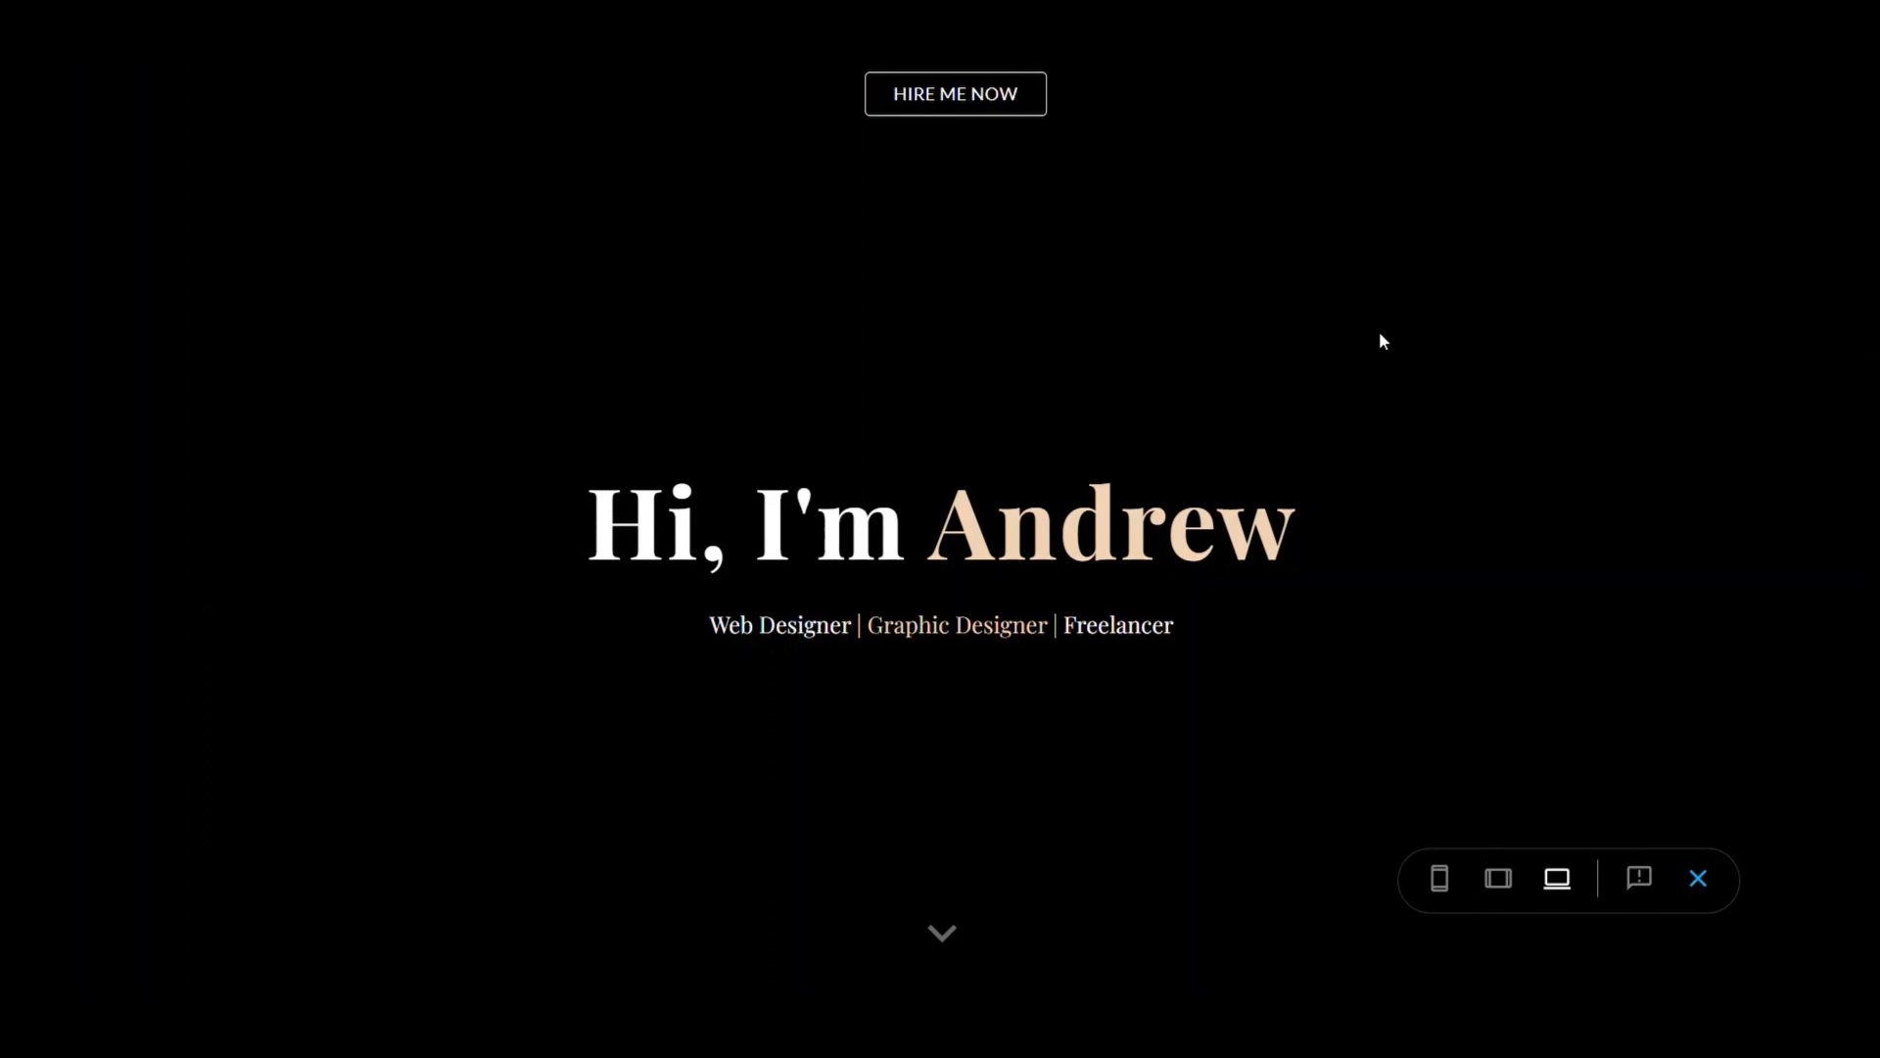
scroll(1371, 340, "down", 10)
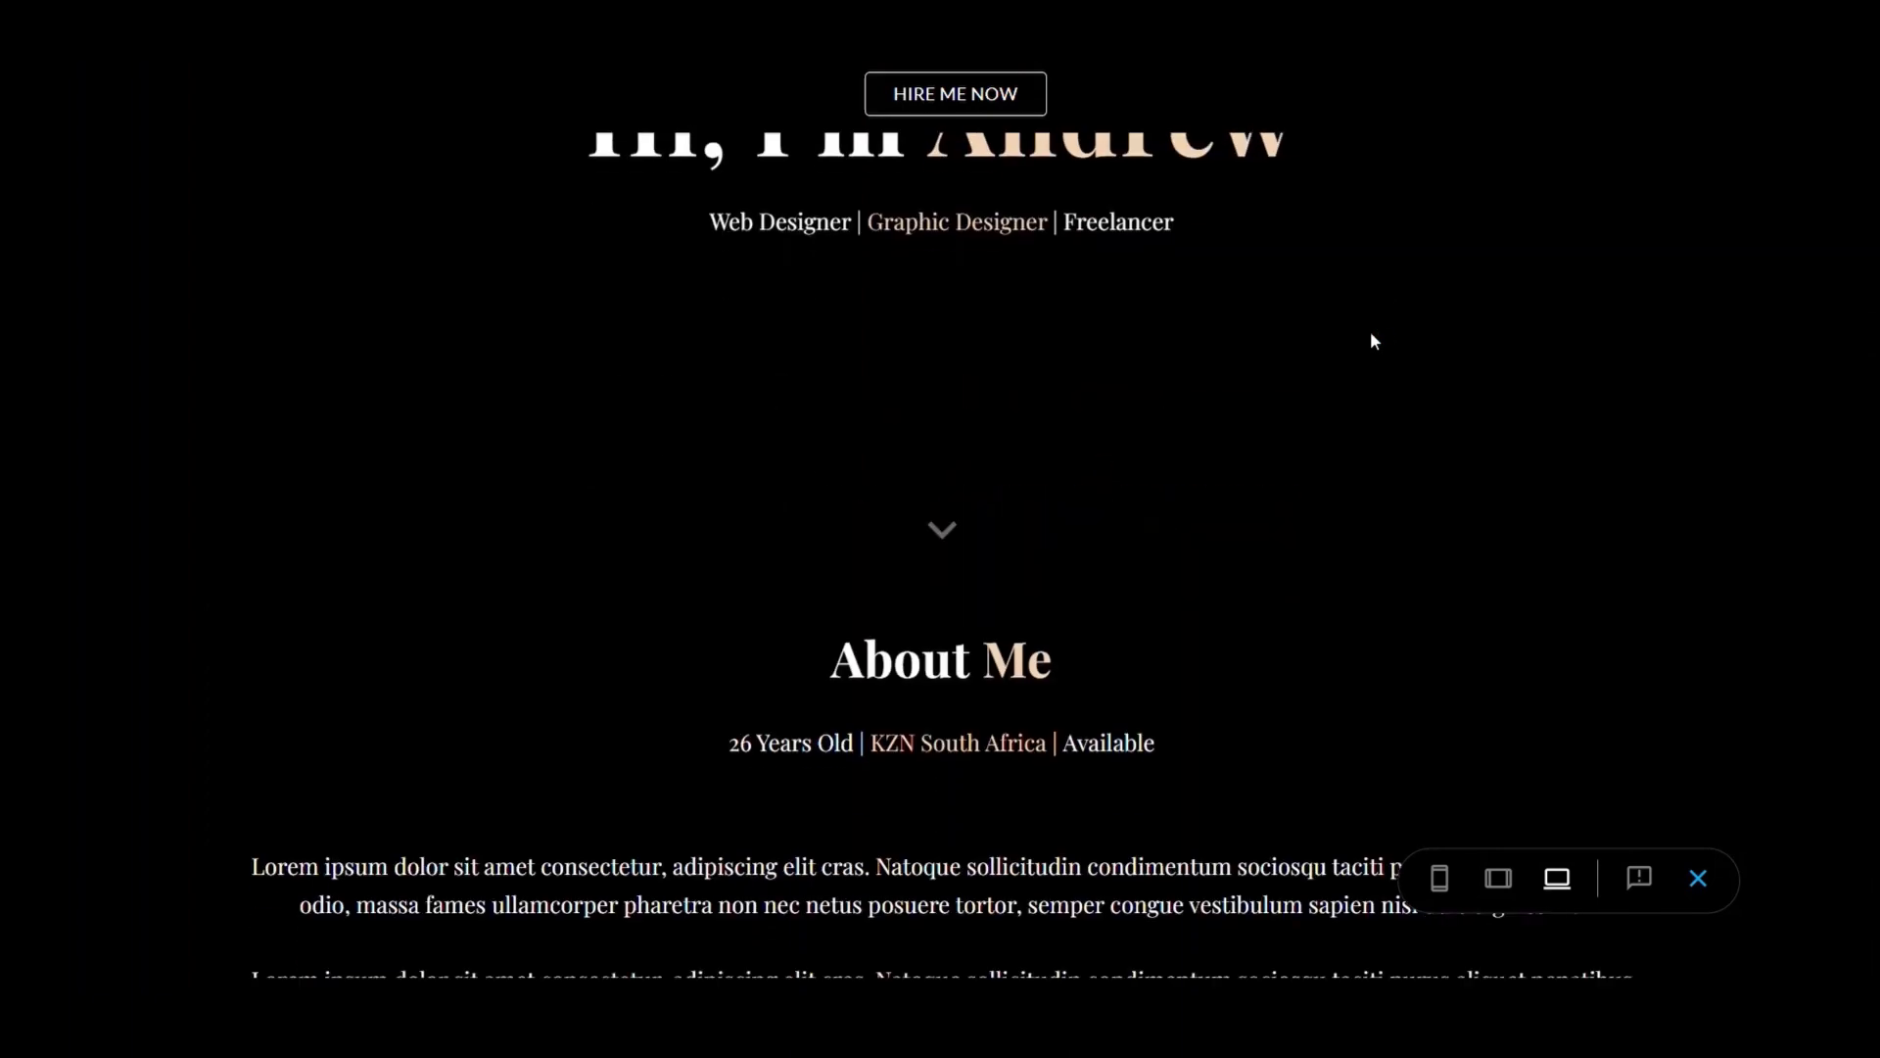
scroll(1371, 341, "down", 8)
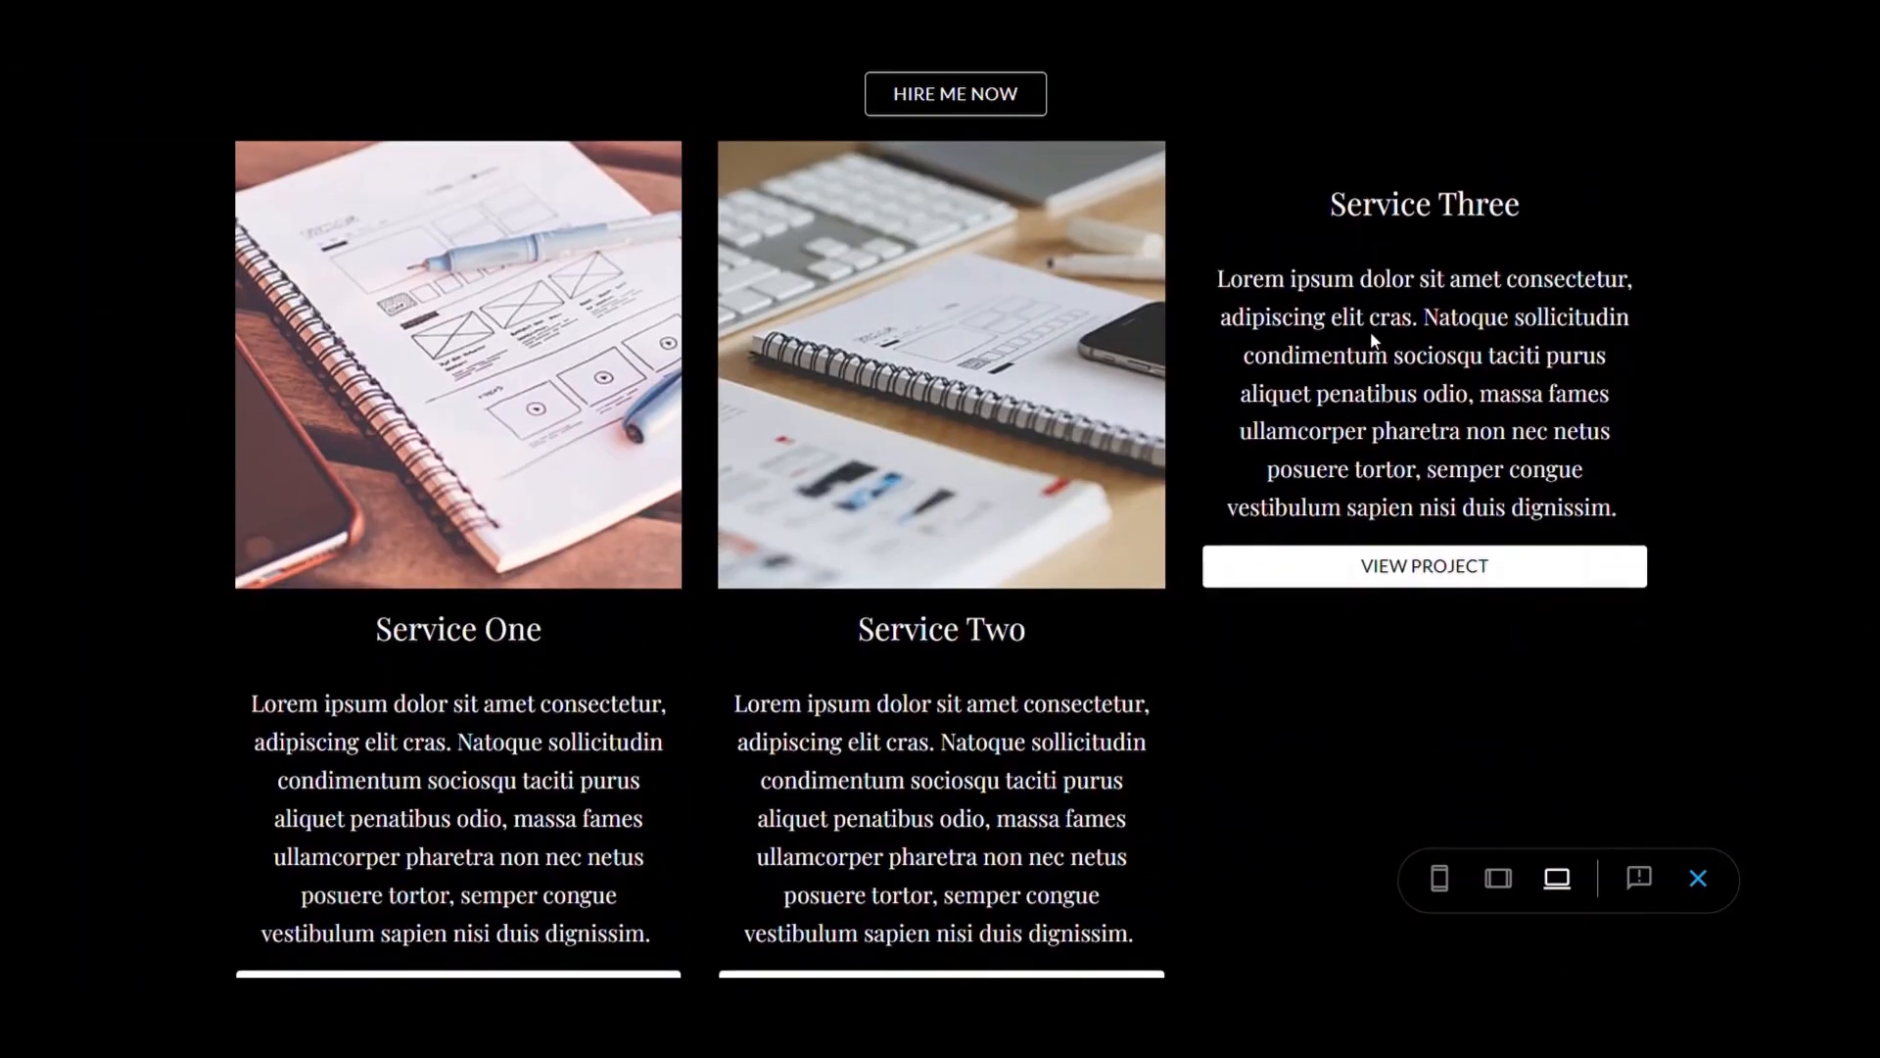
scroll(1371, 341, "up", 2)
scroll(1372, 341, "up", 7)
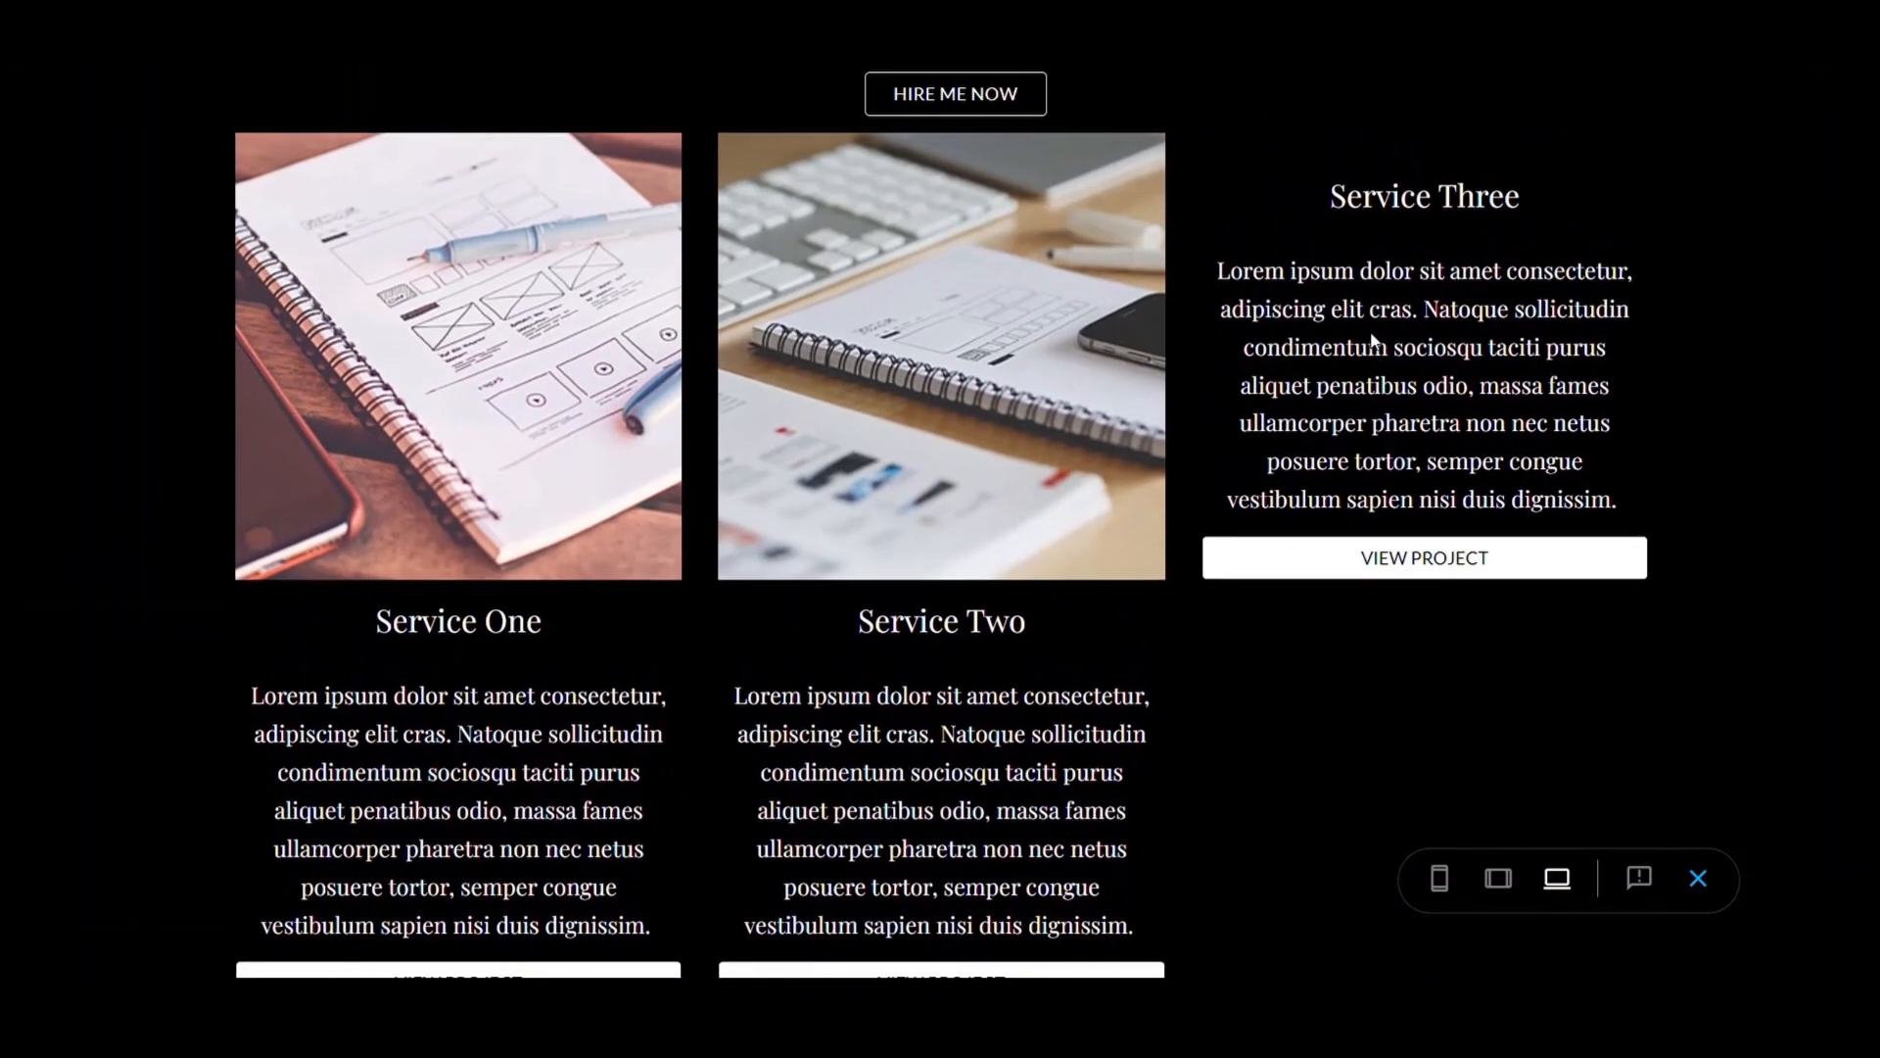
scroll(1261, 702, "up", 10)
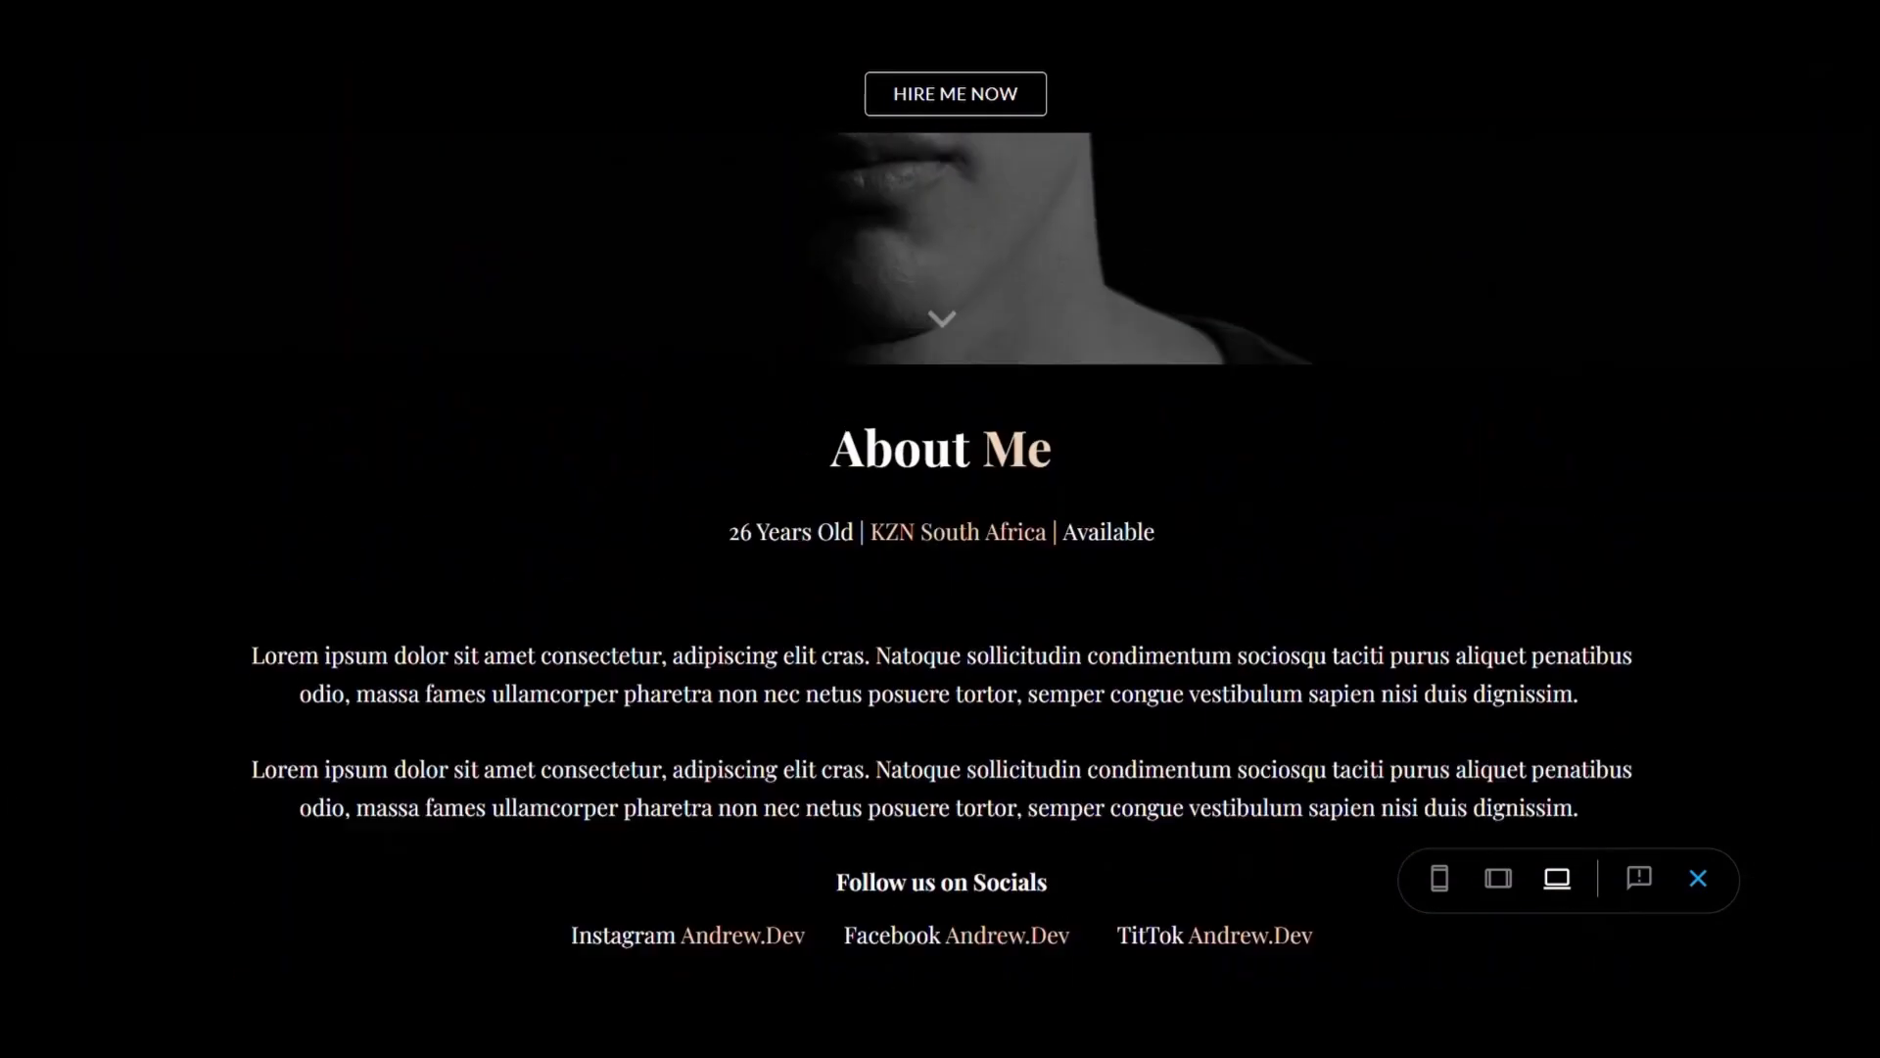
scroll(1262, 701, "down", 4)
scroll(1262, 701, "down", 5)
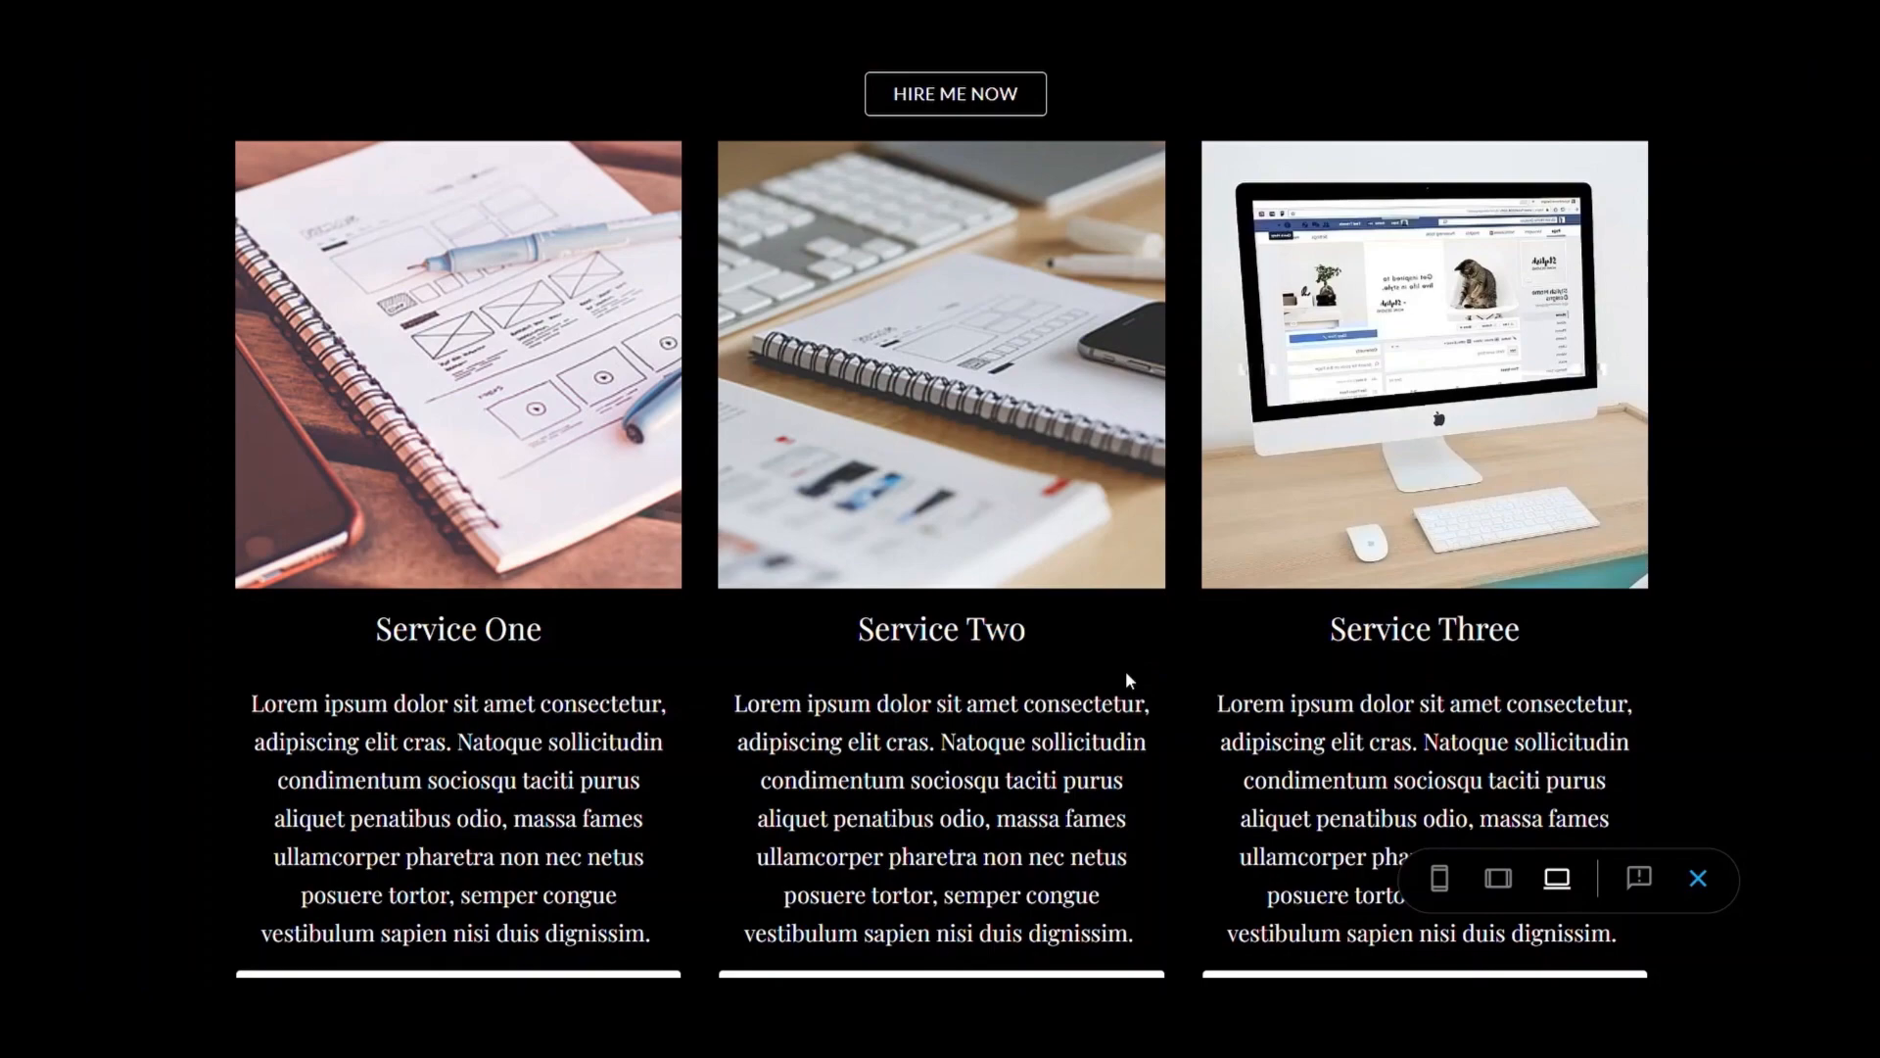
scroll(1125, 676, "down", 6)
scroll(1127, 679, "up", 15)
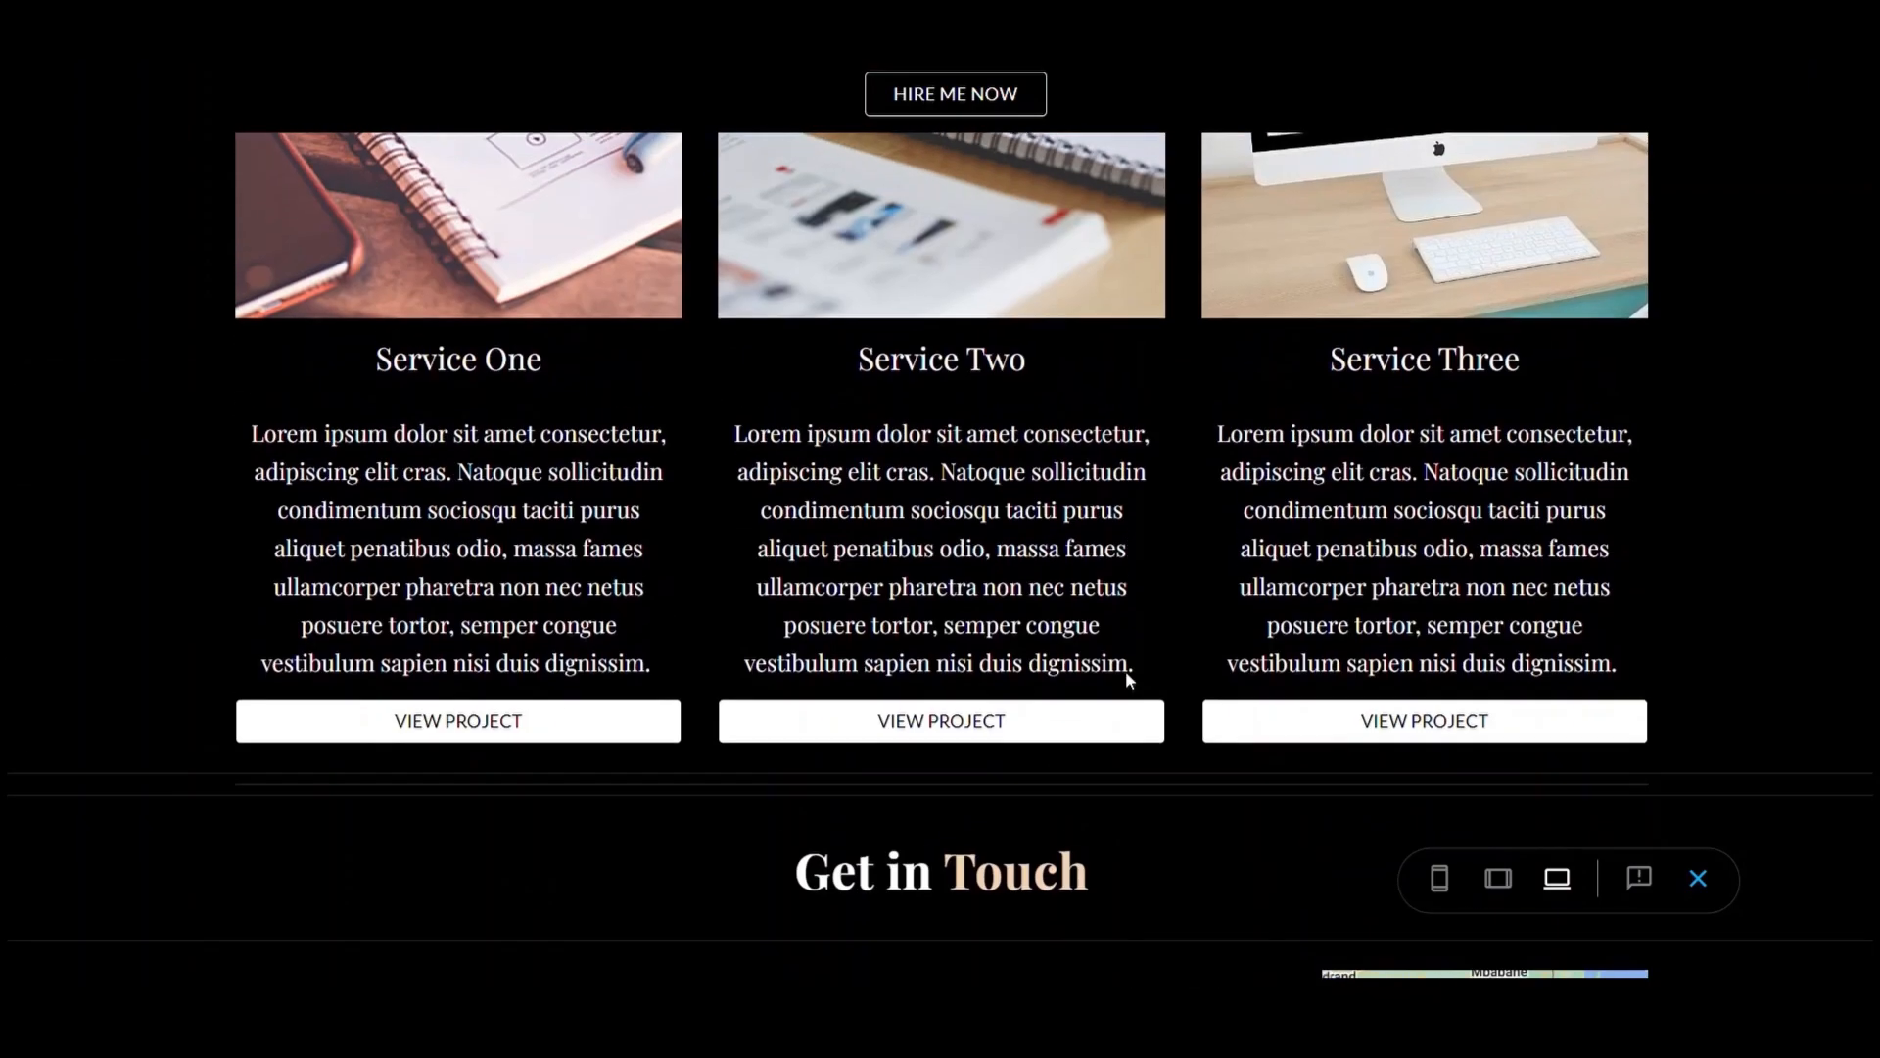
scroll(1125, 672, "up", 2)
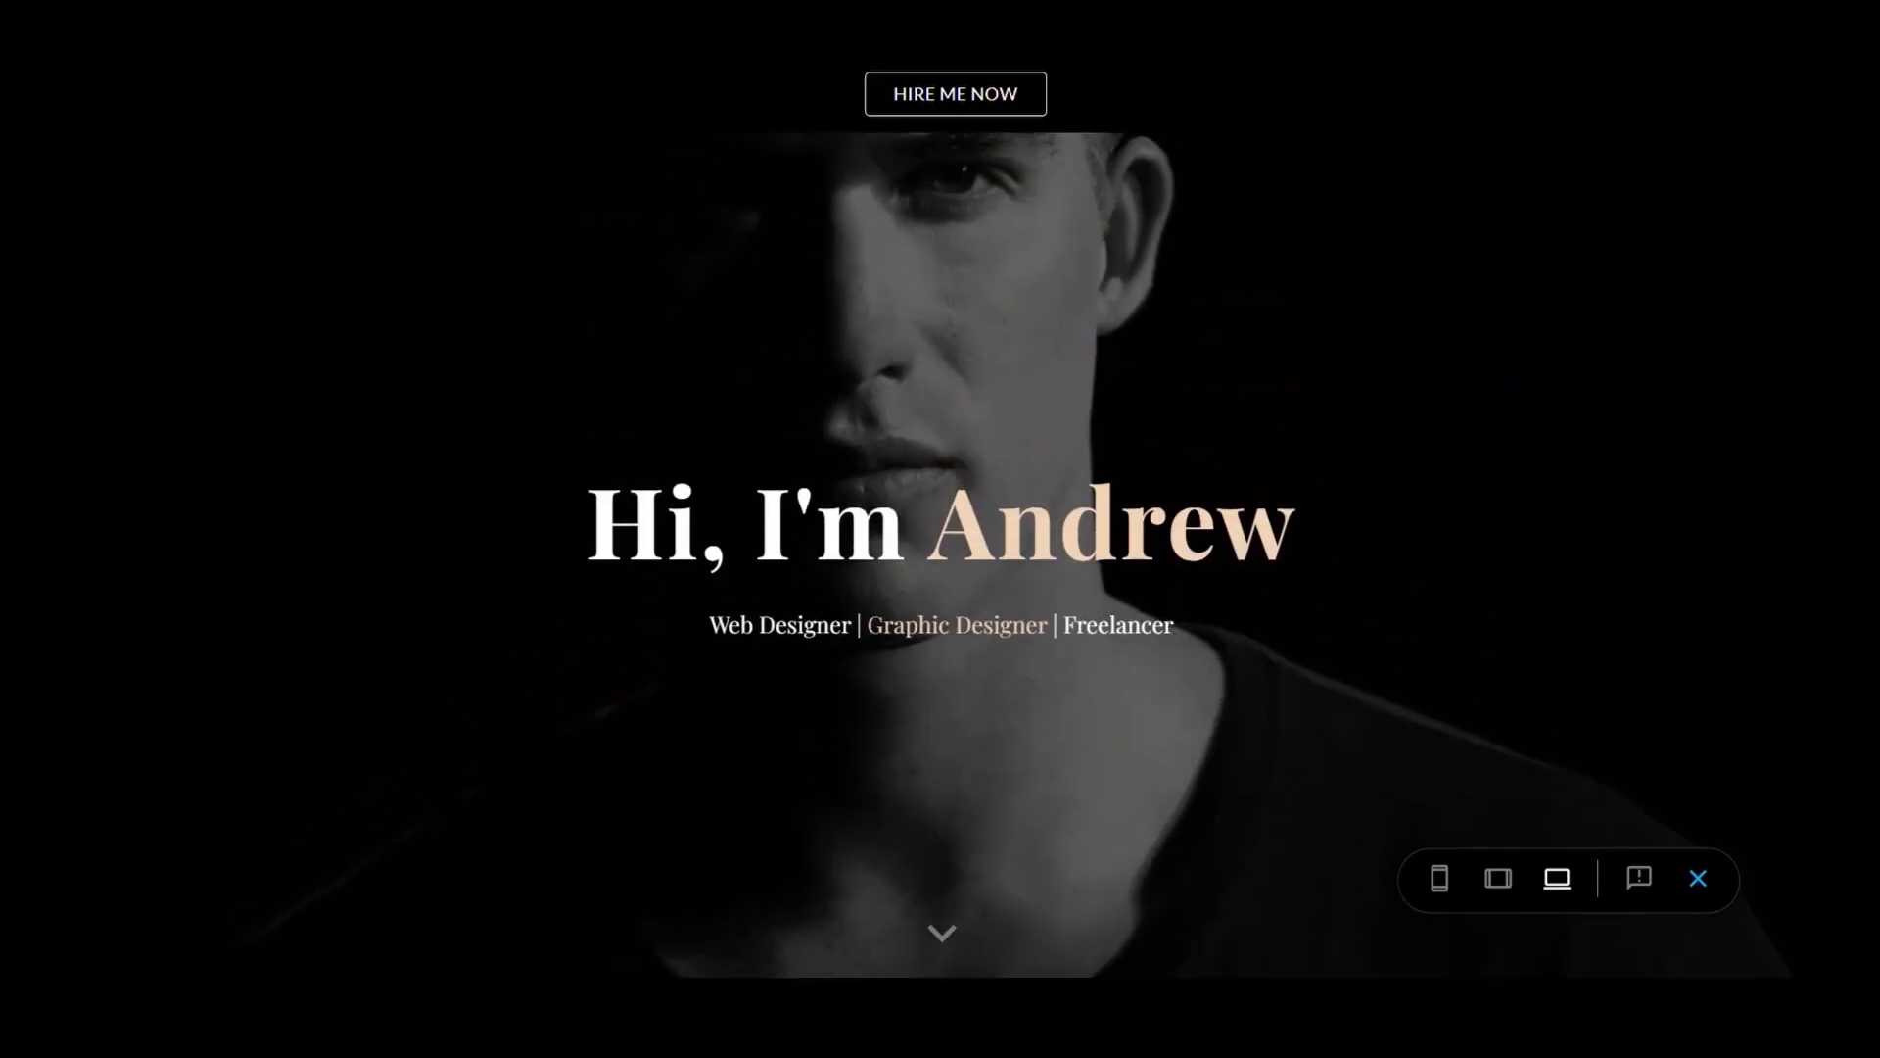
Preview the portfolio at tablet width and scroll through it
left_click(1499, 878)
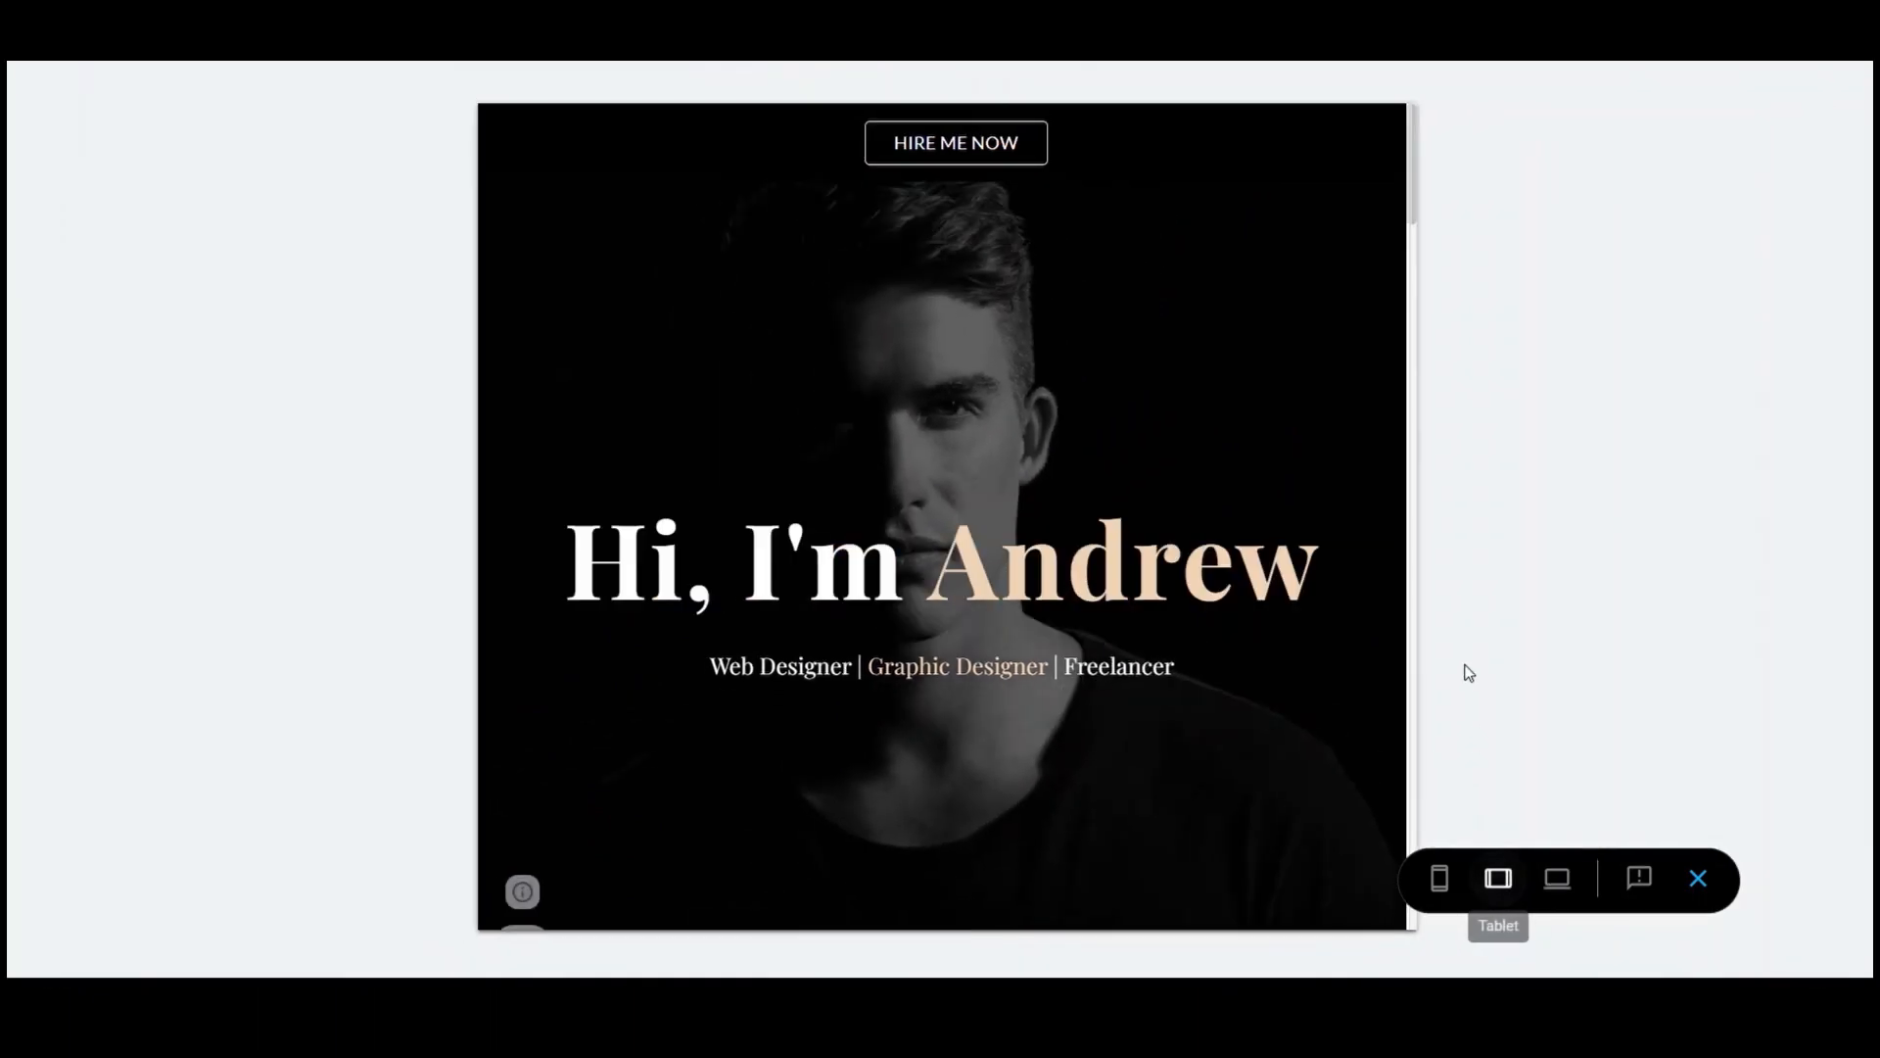
scroll(1330, 472, "down", 7)
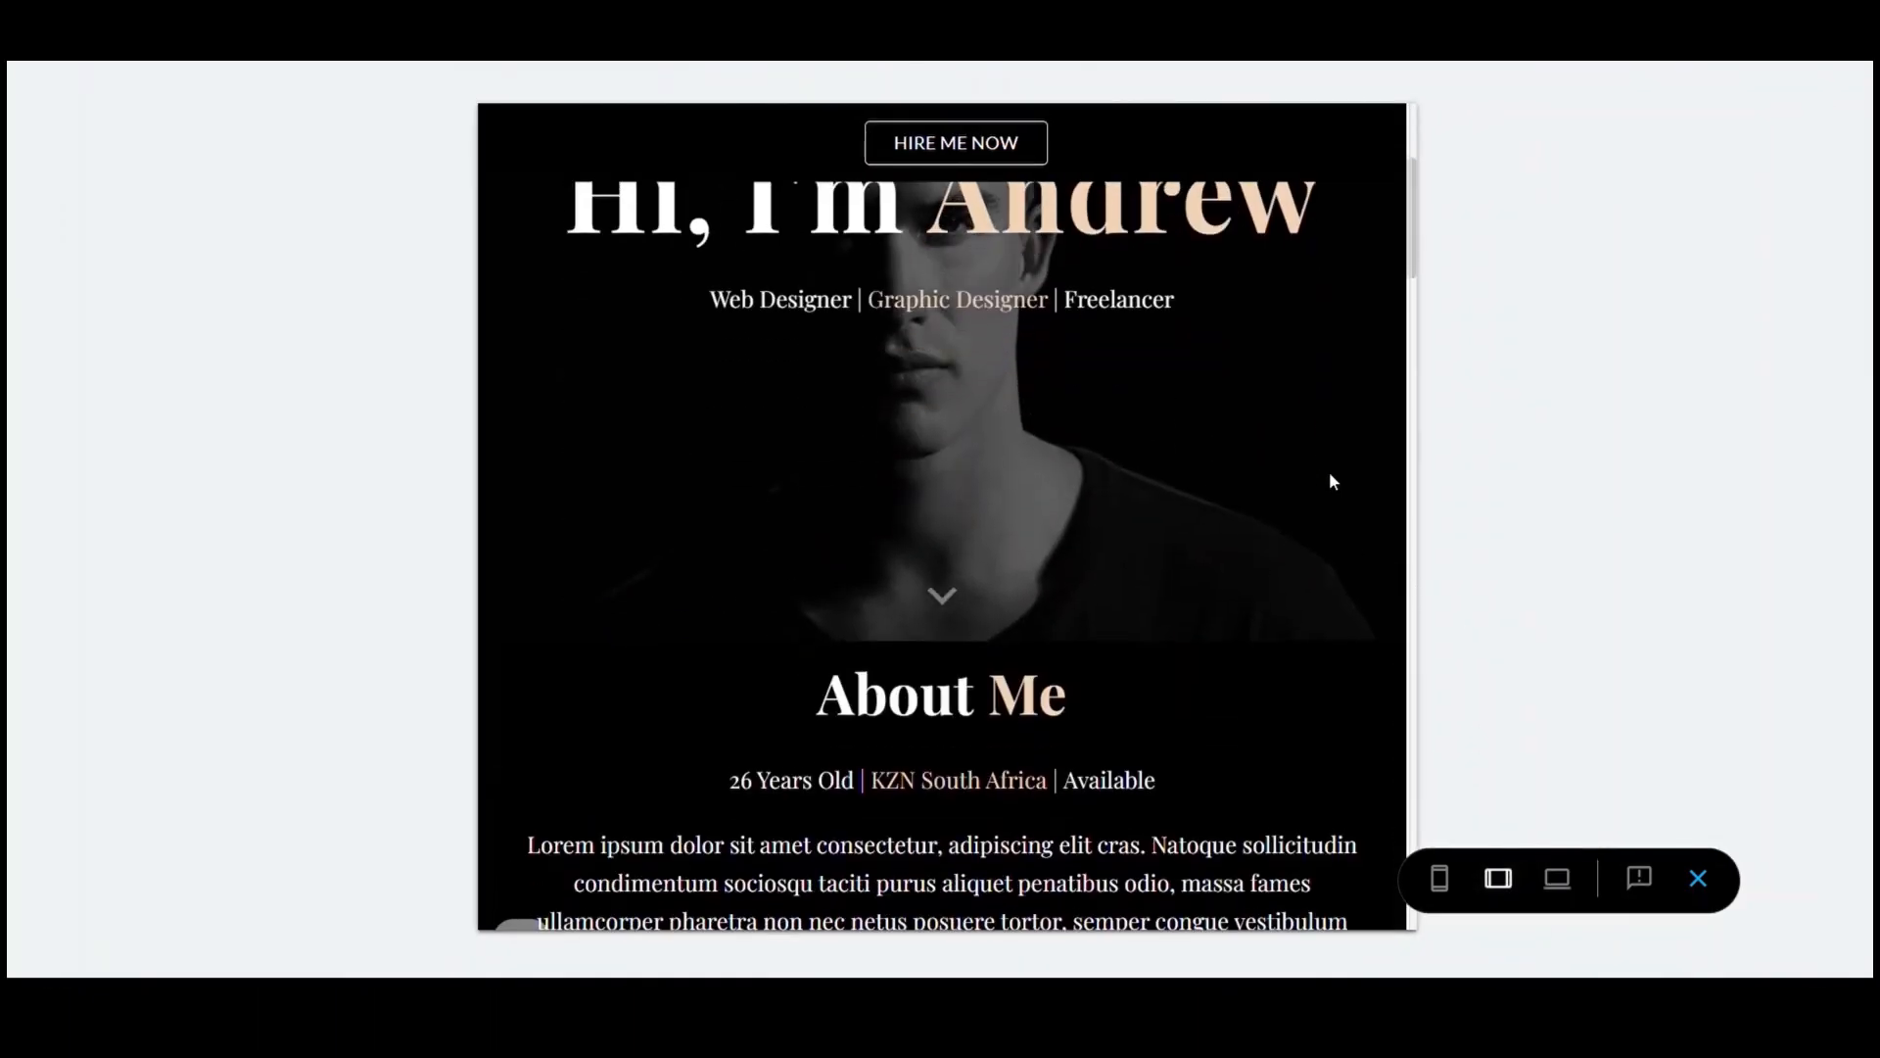
scroll(1330, 472, "up", 3)
scroll(1330, 472, "down", 4)
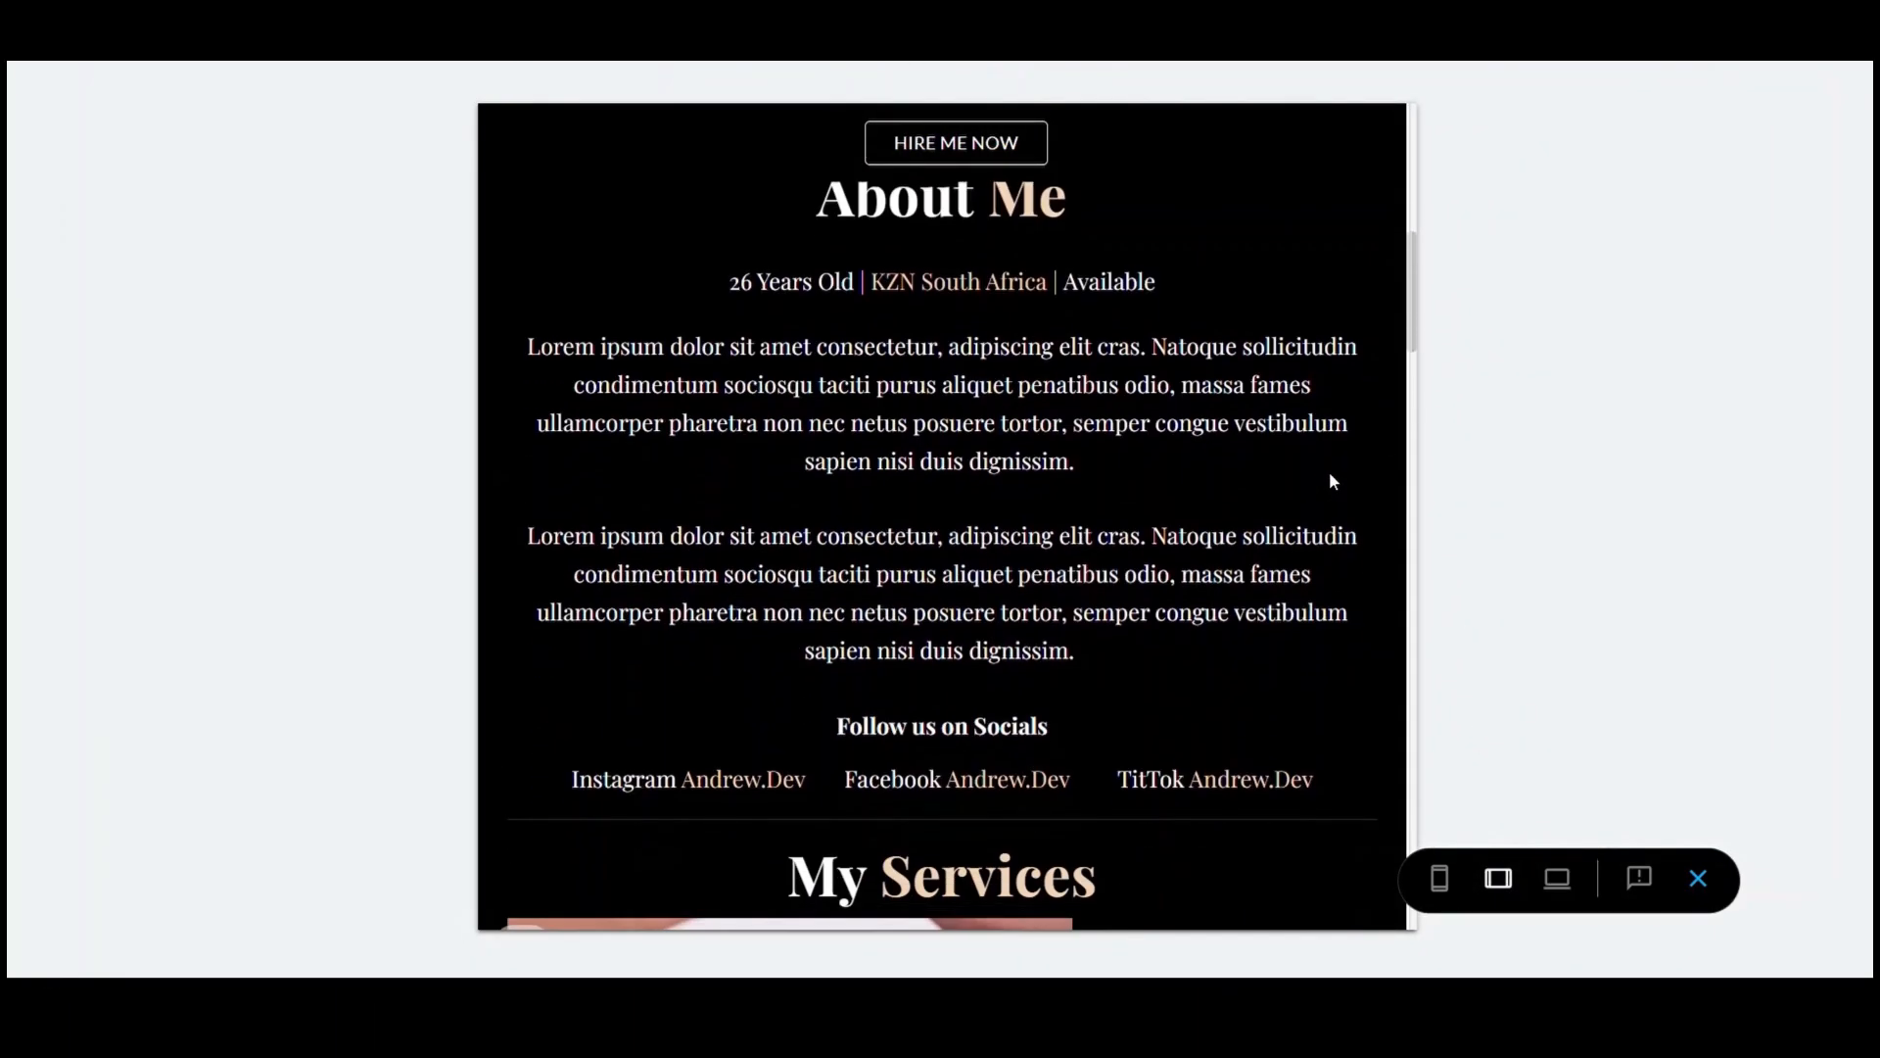
scroll(1330, 472, "up", 5)
scroll(1330, 472, "up", 3)
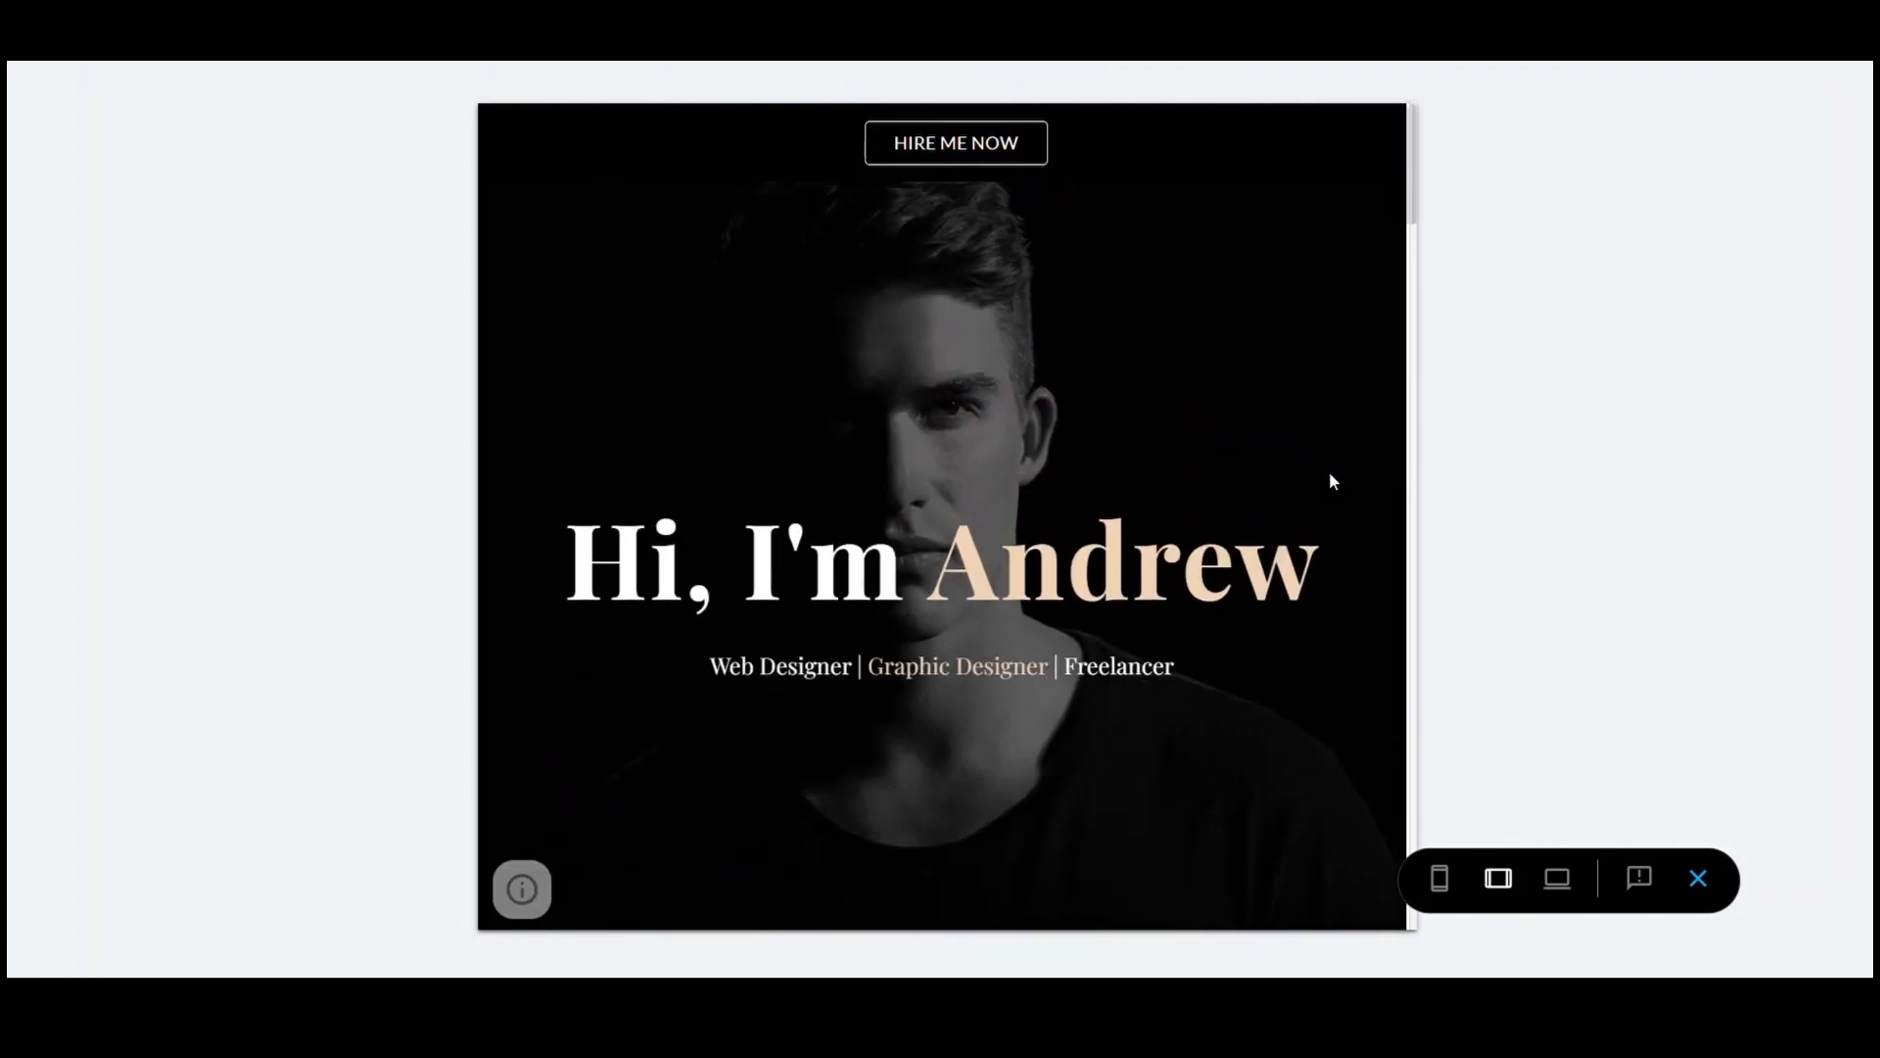
Check the layout at phone width, then return to the tablet-width preview
left_click(1442, 879)
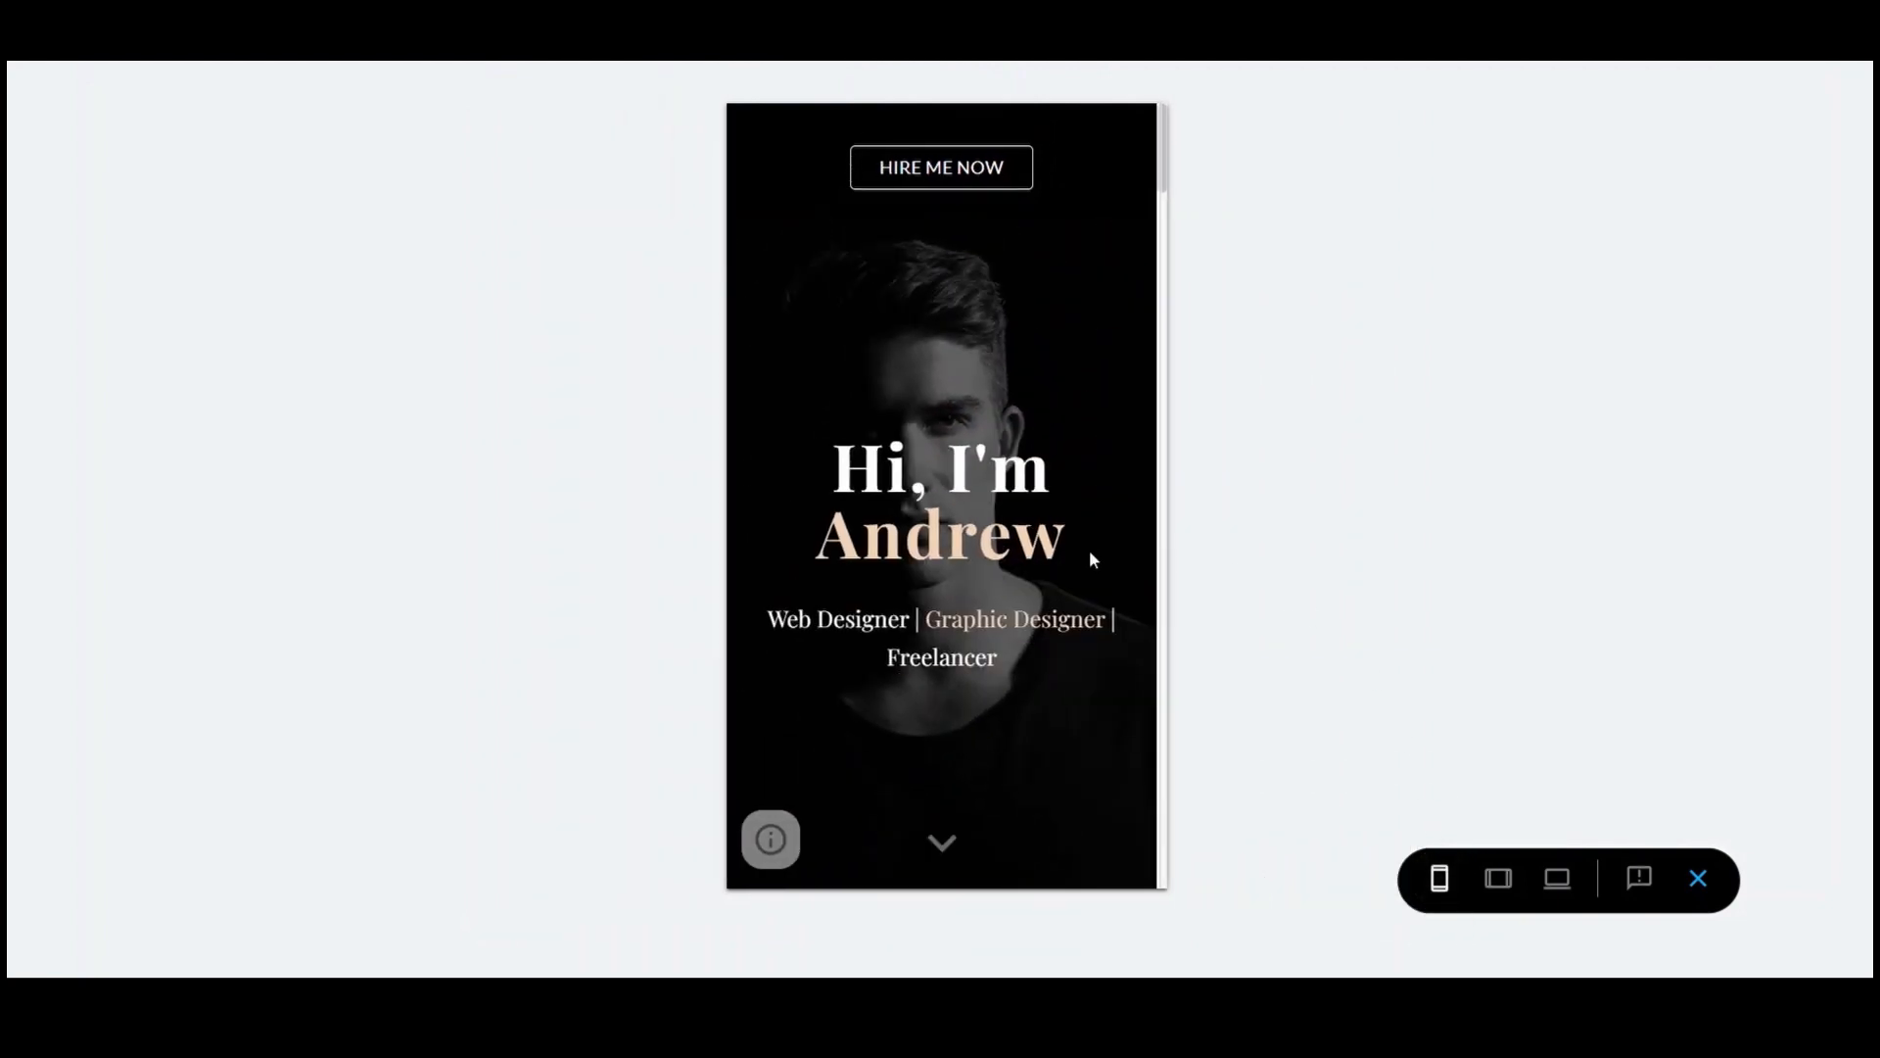
scroll(1093, 559, "down", 10)
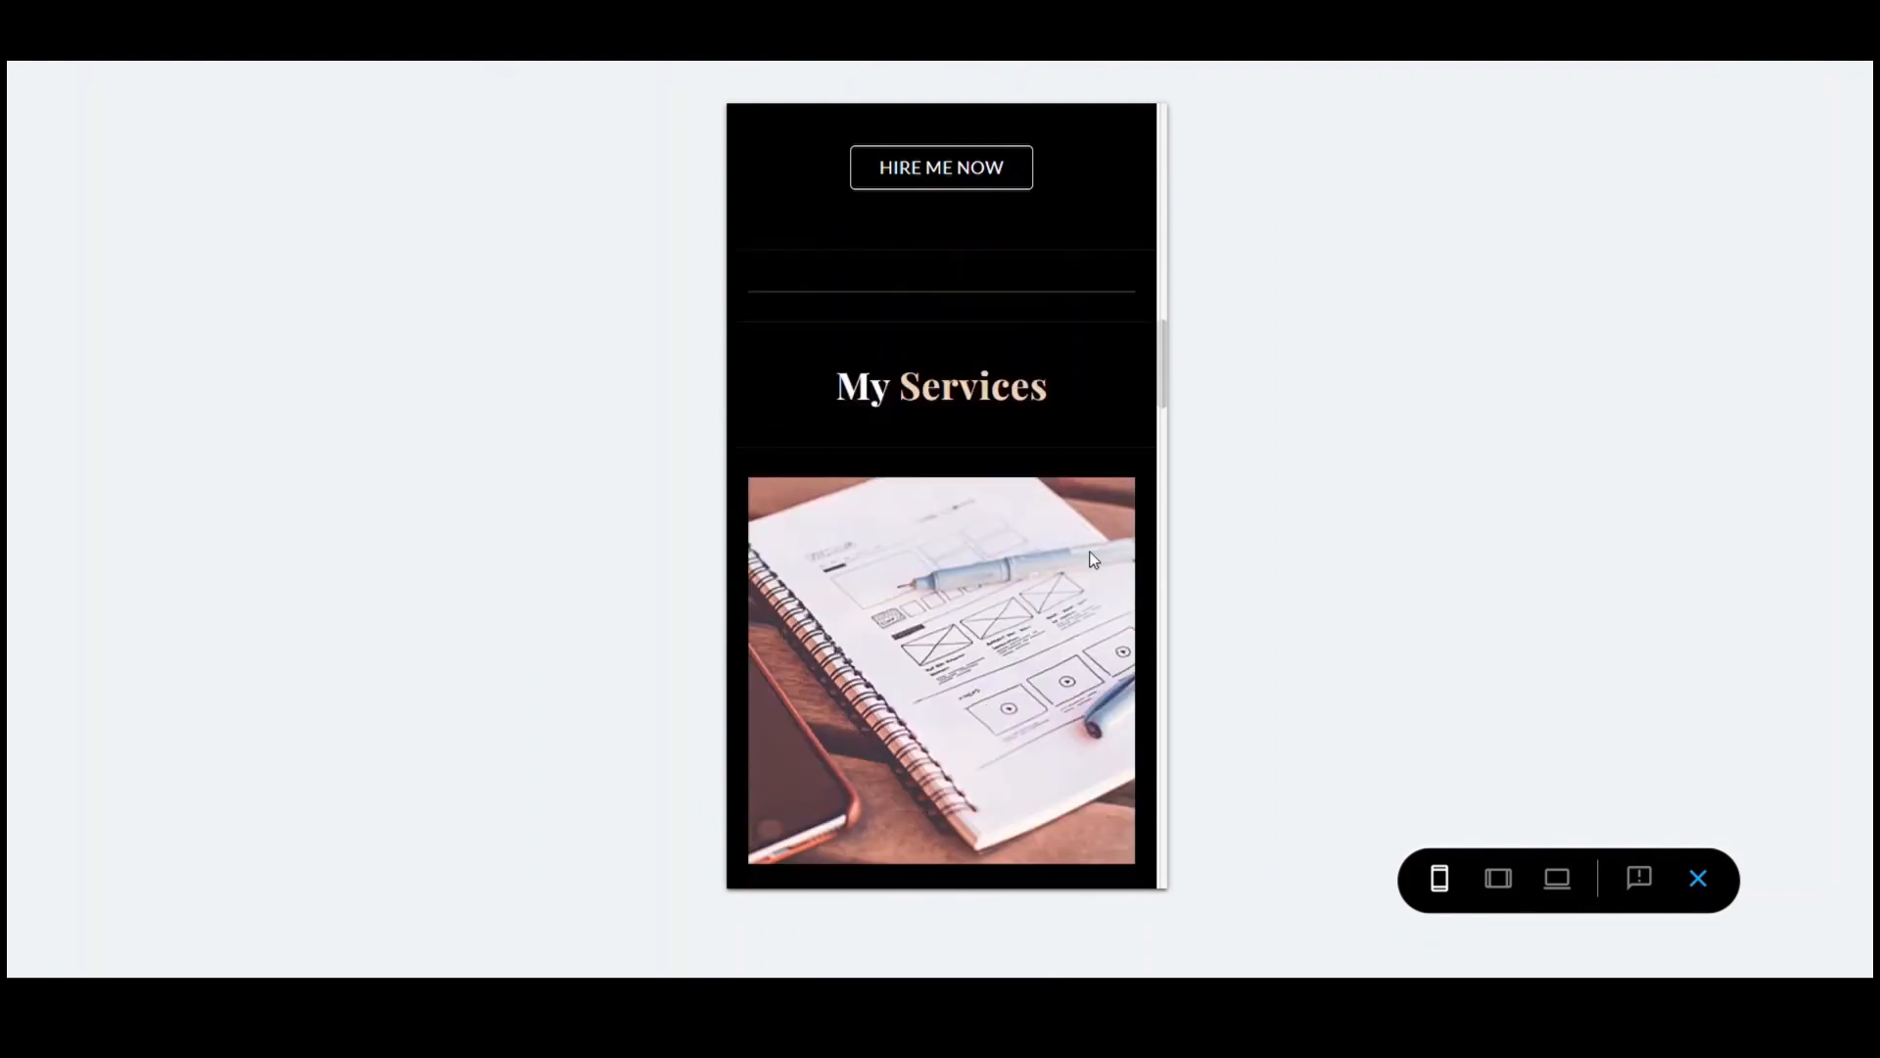
scroll(1093, 559, "down", 8)
scroll(1093, 559, "up", 8)
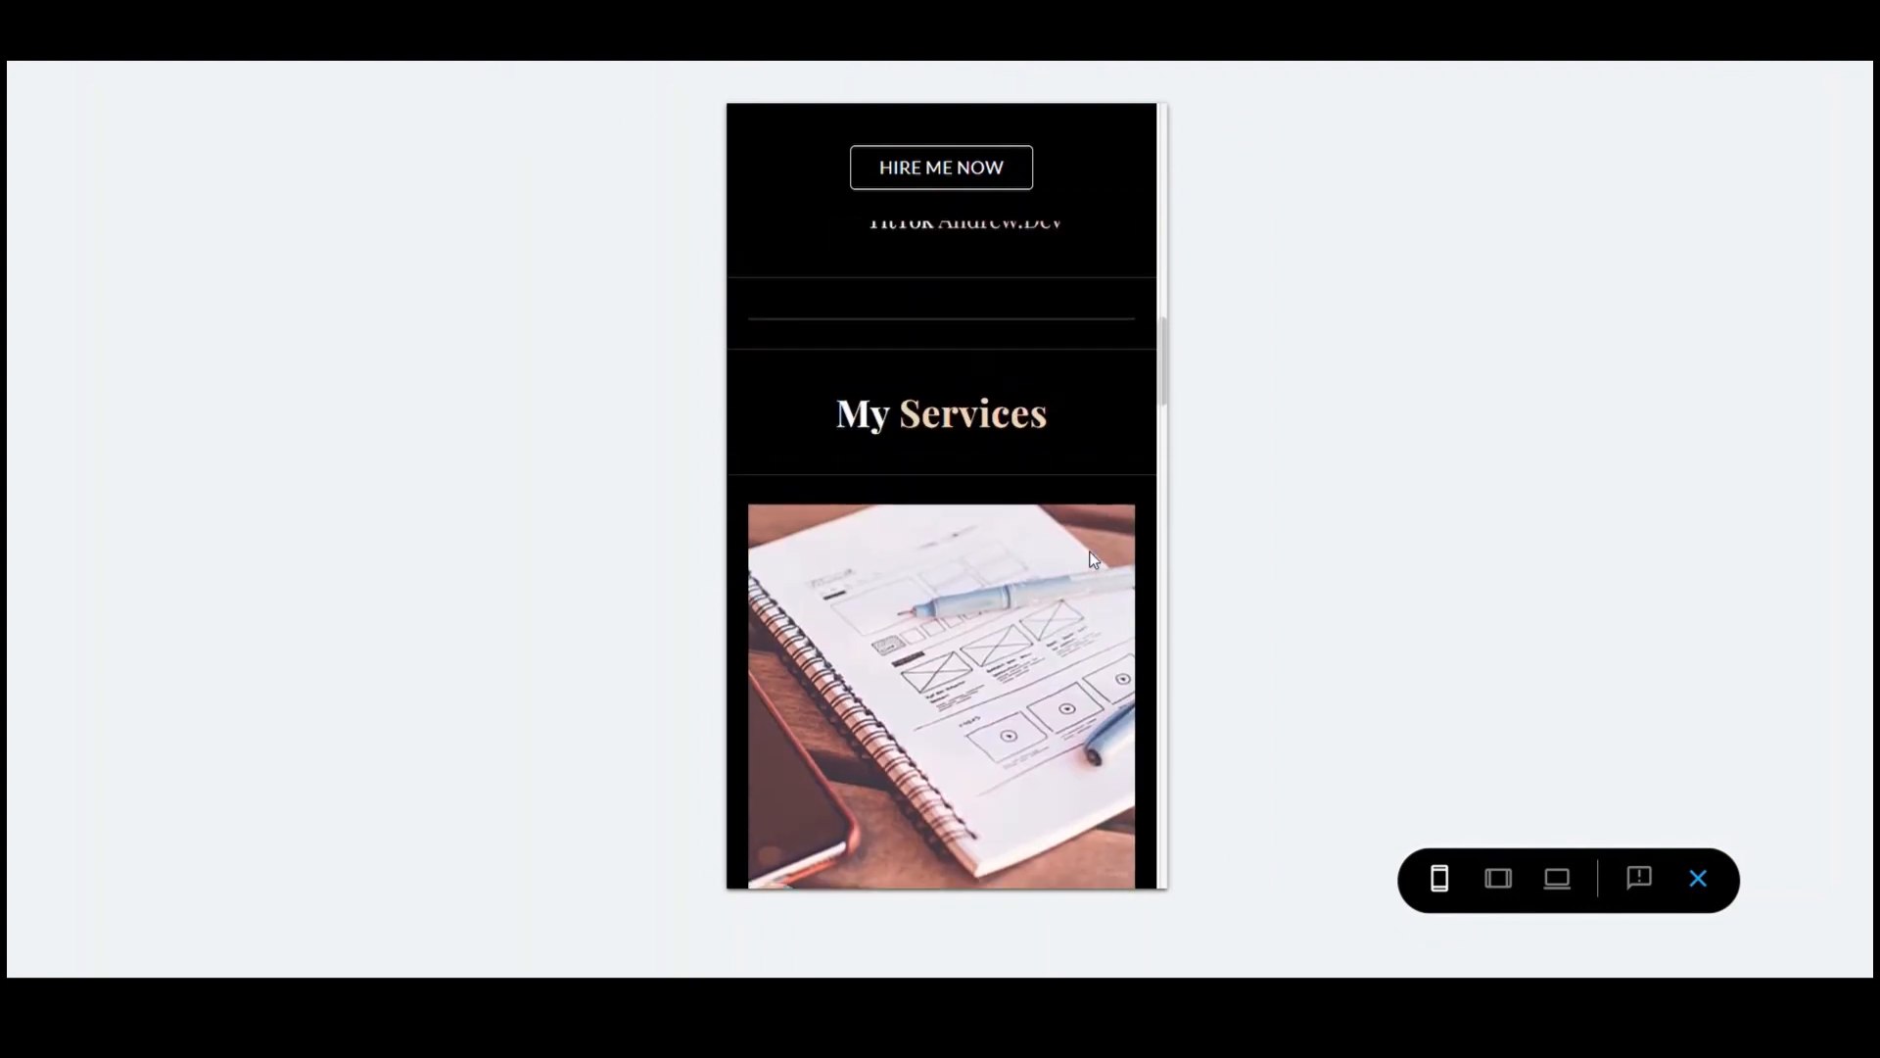
scroll(1093, 560, "up", 10)
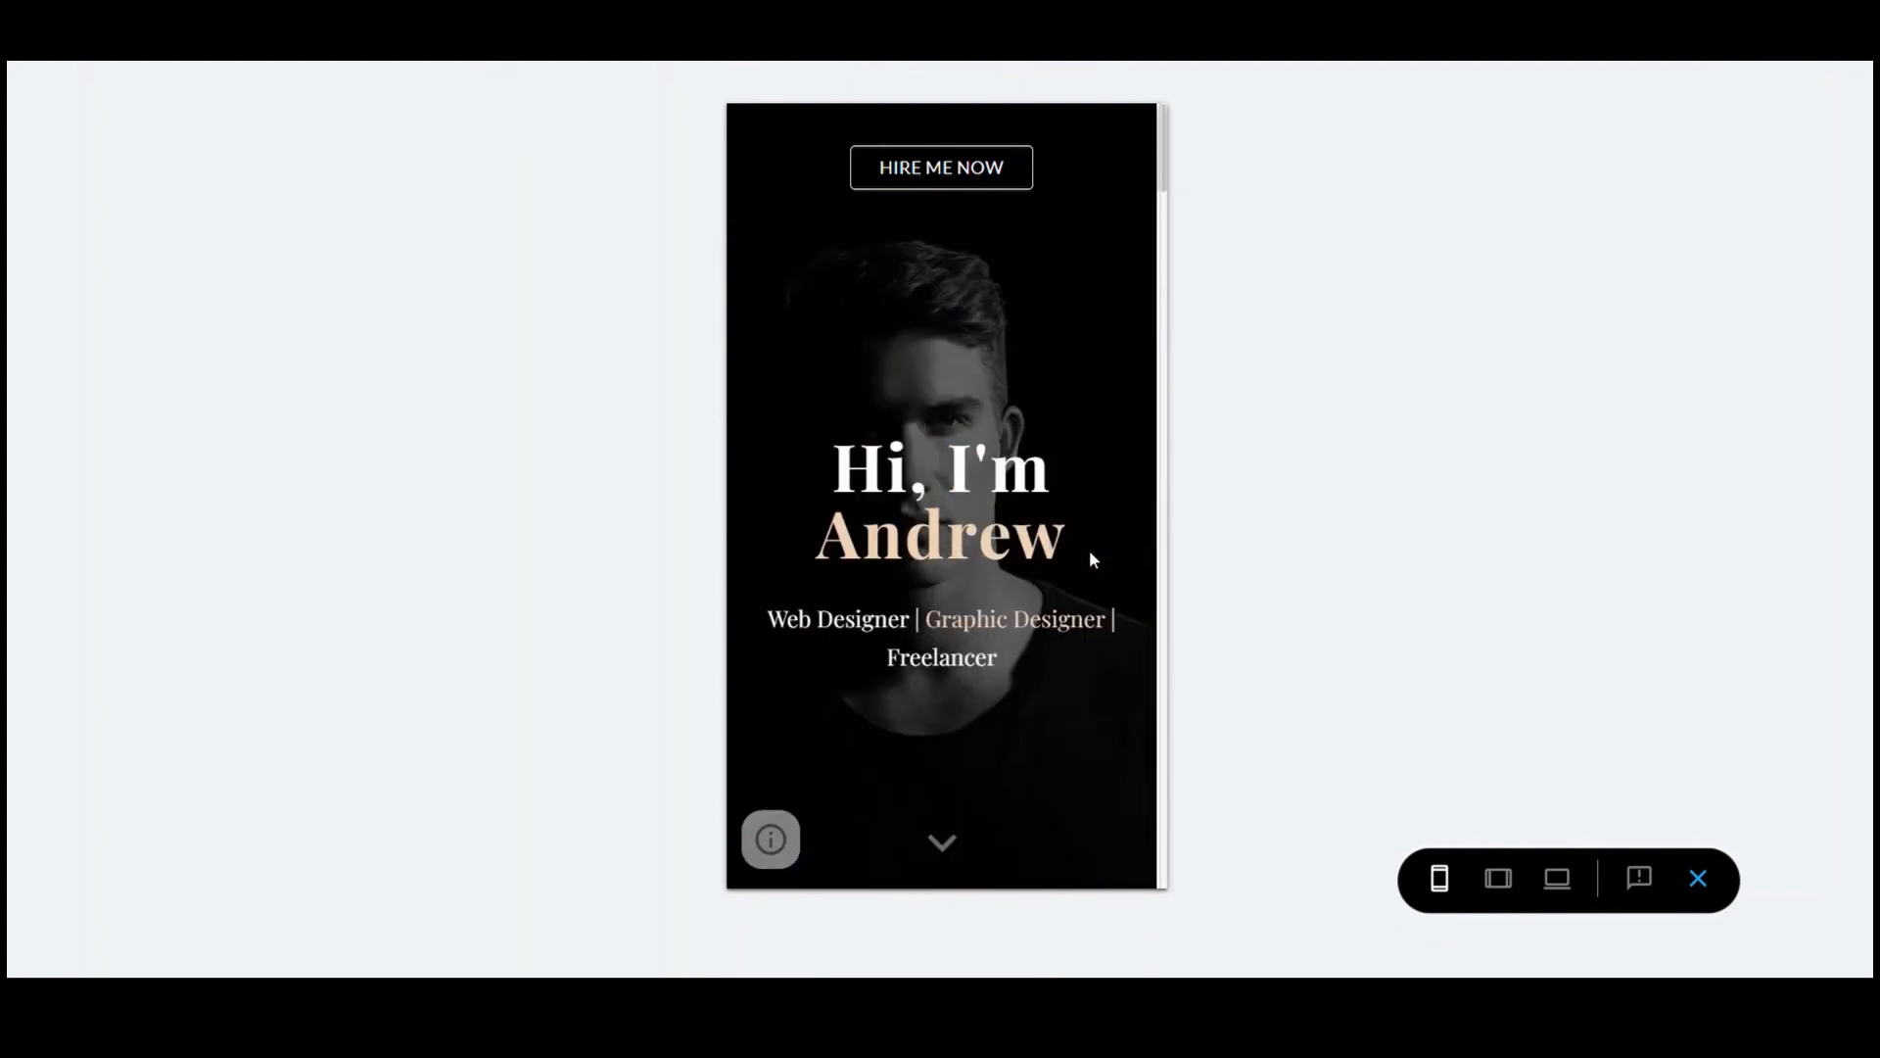
left_click(1499, 878)
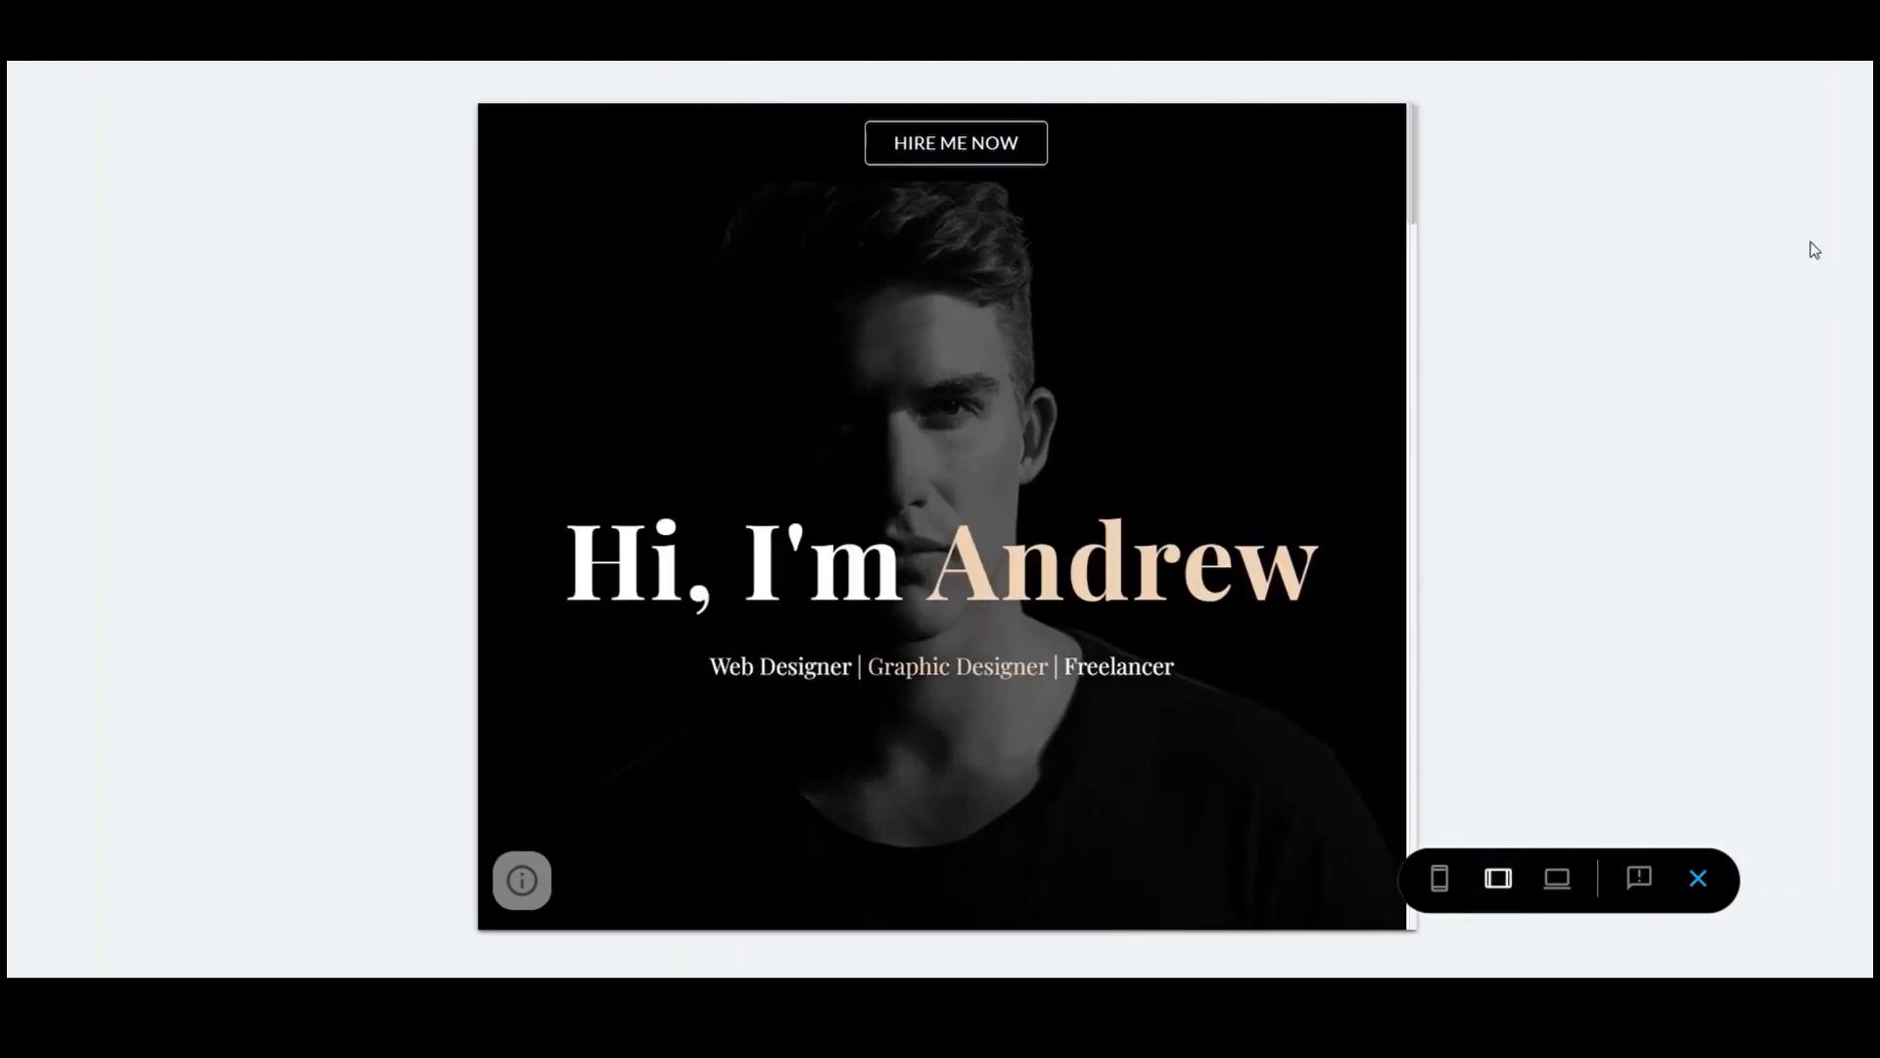